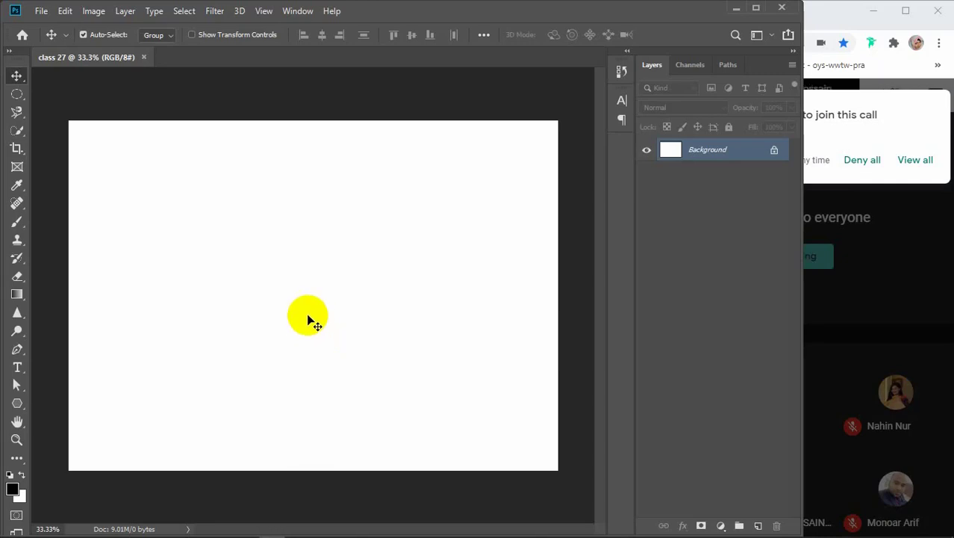
# Admit the waiting participants to the Google Meet call, and return to the blank class 27 document in Photoshop.
pyautogui.click(916, 160)
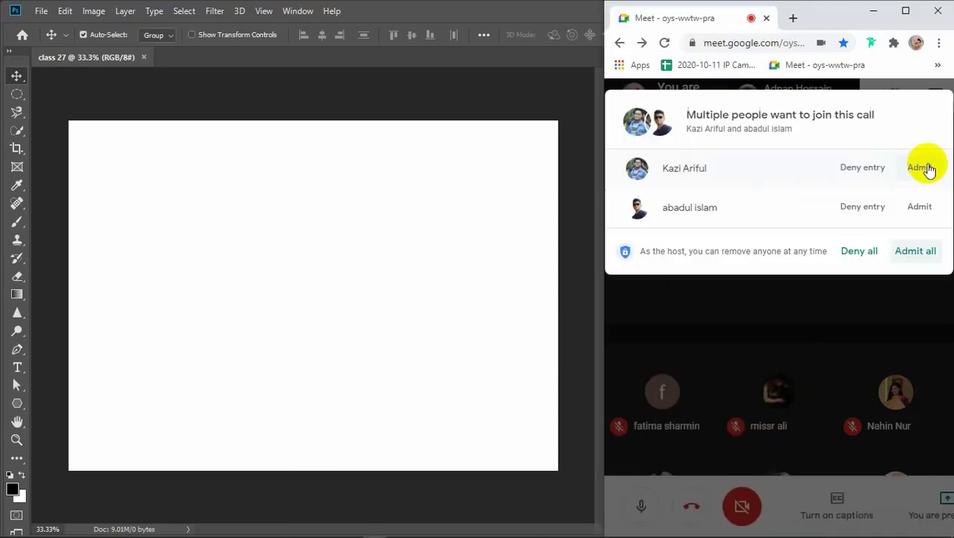
pyautogui.click(929, 170)
pyautogui.click(672, 270)
pyautogui.click(501, 294)
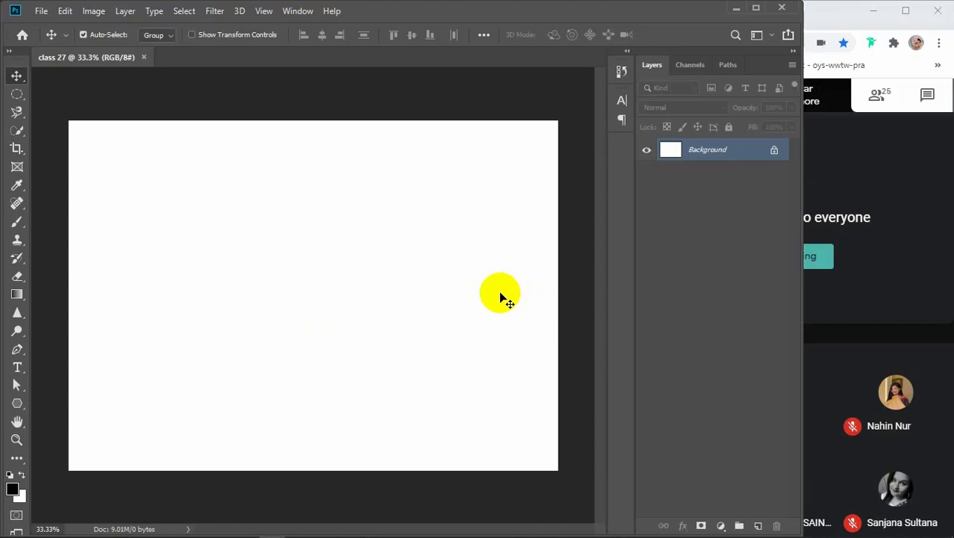
pyautogui.click(94, 11)
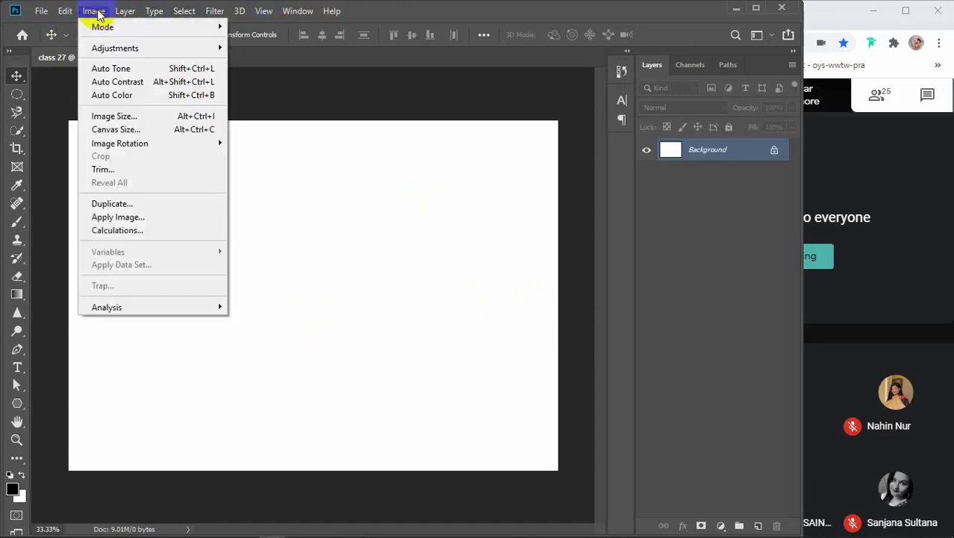
pyautogui.moveTo(113, 47)
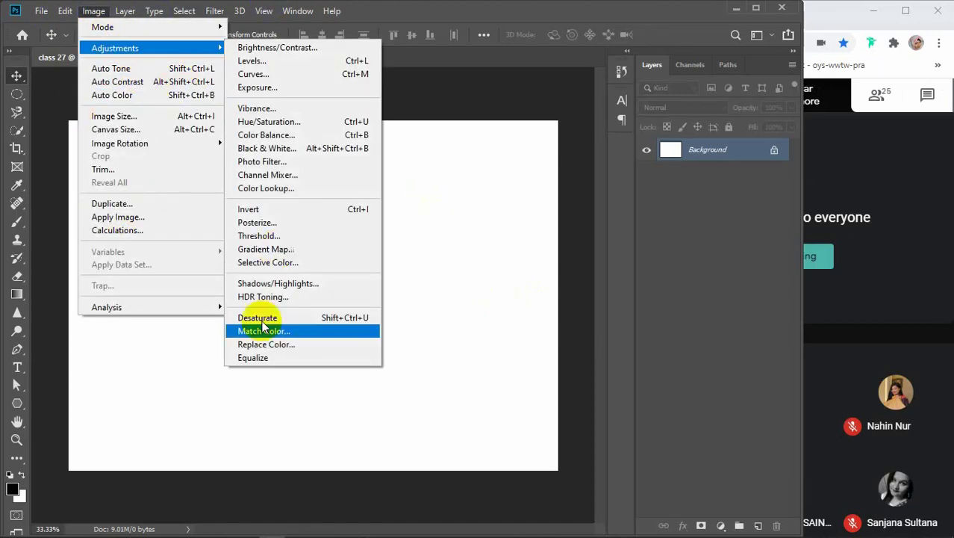
pyautogui.click(270, 350)
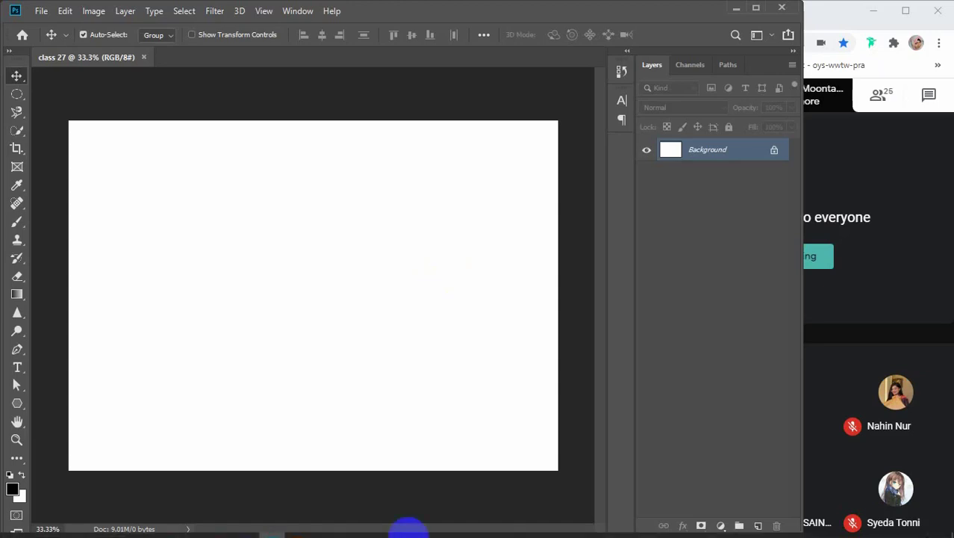
# Switch to Chrome, open a new tab, and close the Gmail and WeTransfer tabs and the downloads bar.
pyautogui.moveTo(405, 526)
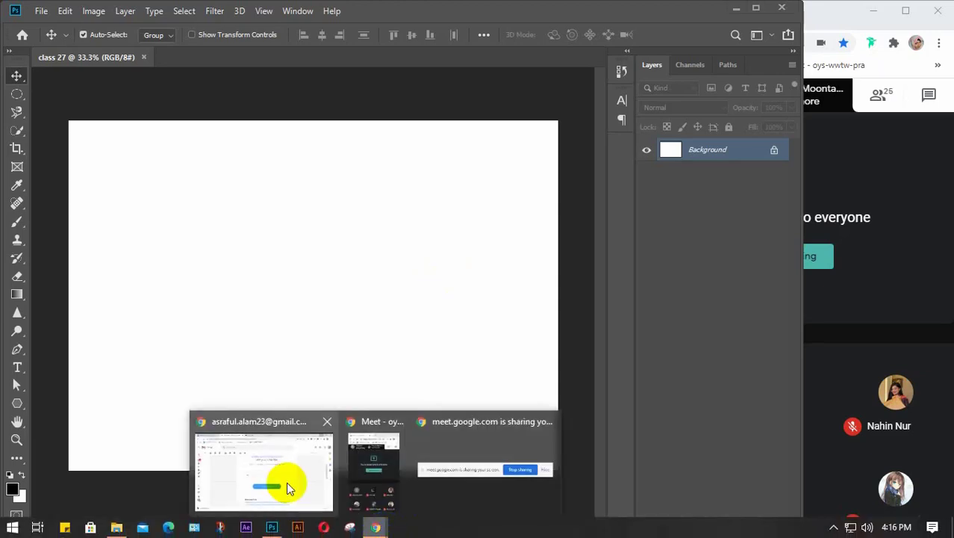
pyautogui.click(287, 484)
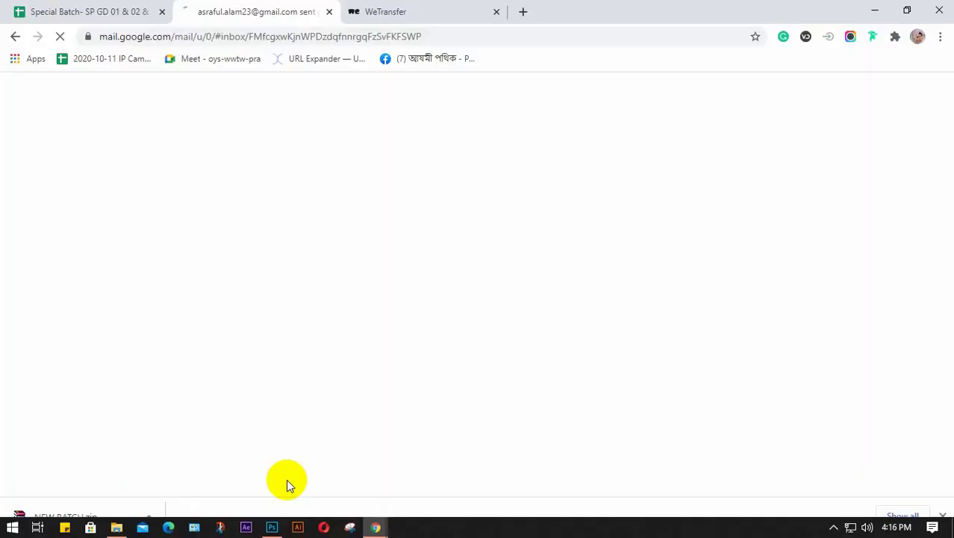
pyautogui.click(523, 11)
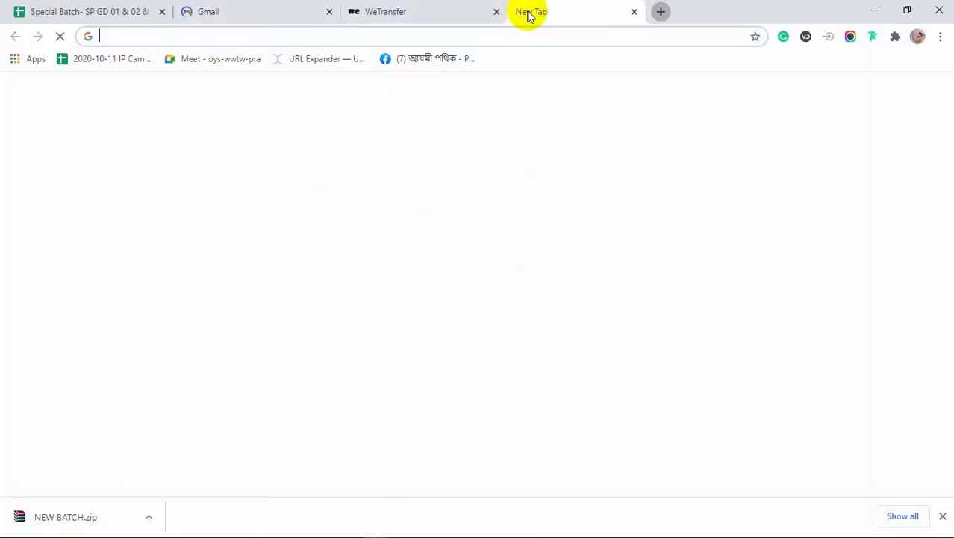
pyautogui.click(329, 12)
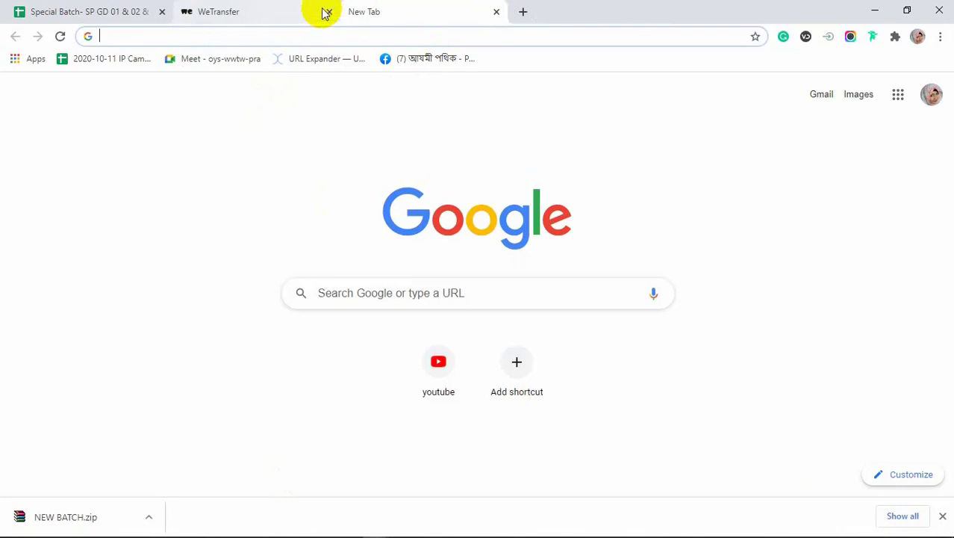
pyautogui.click(329, 12)
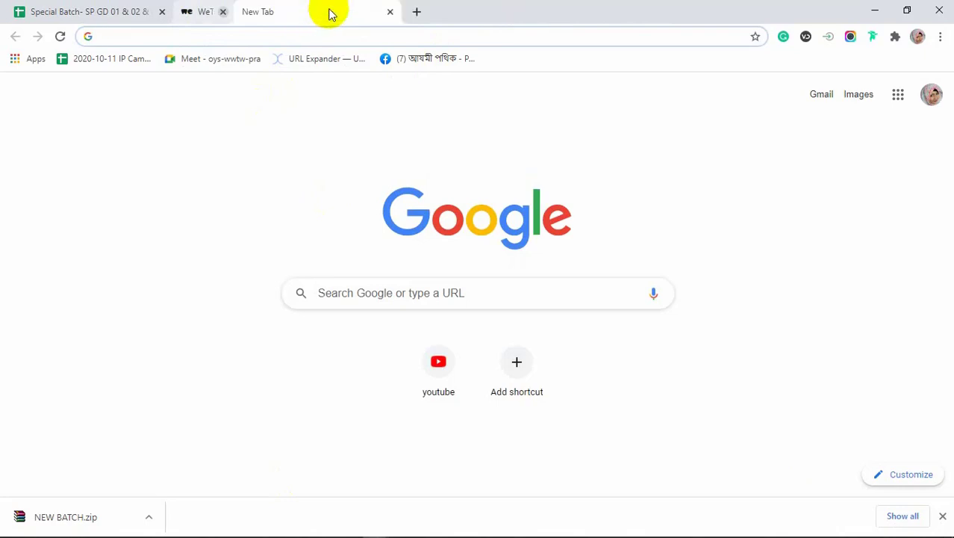
pyautogui.click(230, 37)
pyautogui.click(942, 516)
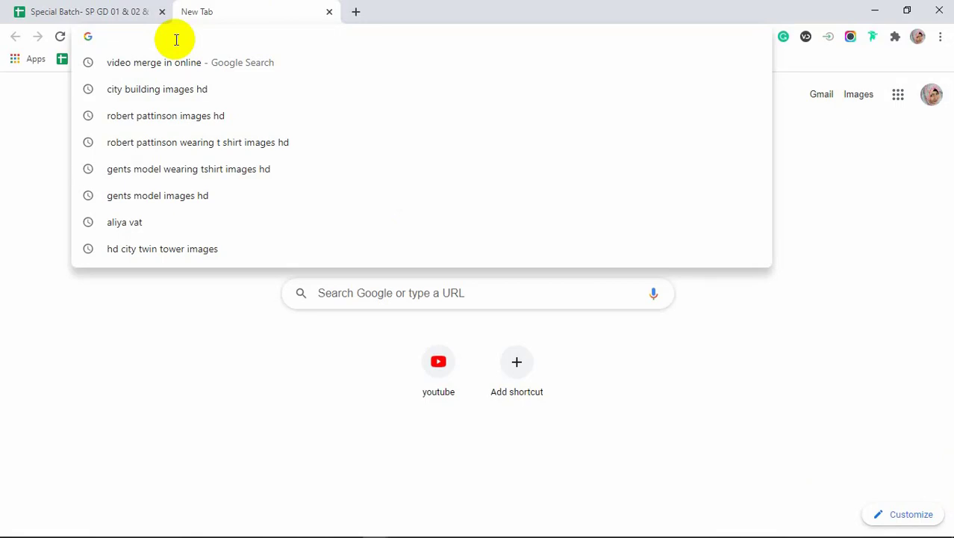
# Search Google Images for "gents model wearing tshirt images hd" and preview the photo of the man in the yellow T-shirt.
pyautogui.write('gen')
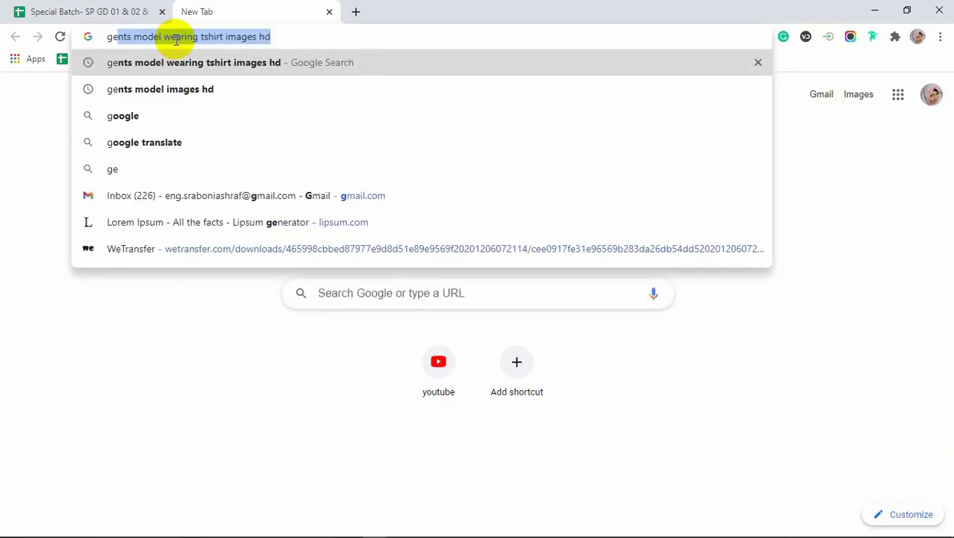
pyautogui.write('ts mo')
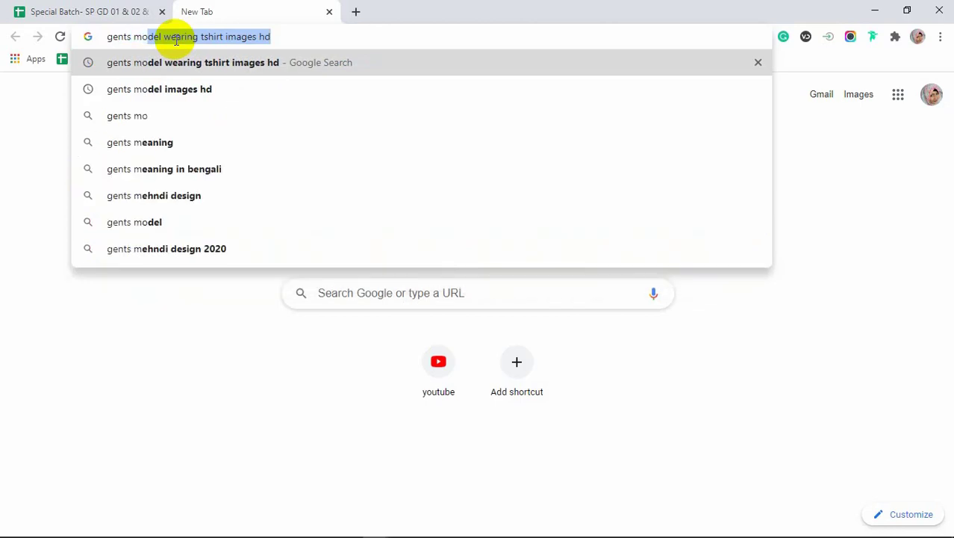
pyautogui.write('del')
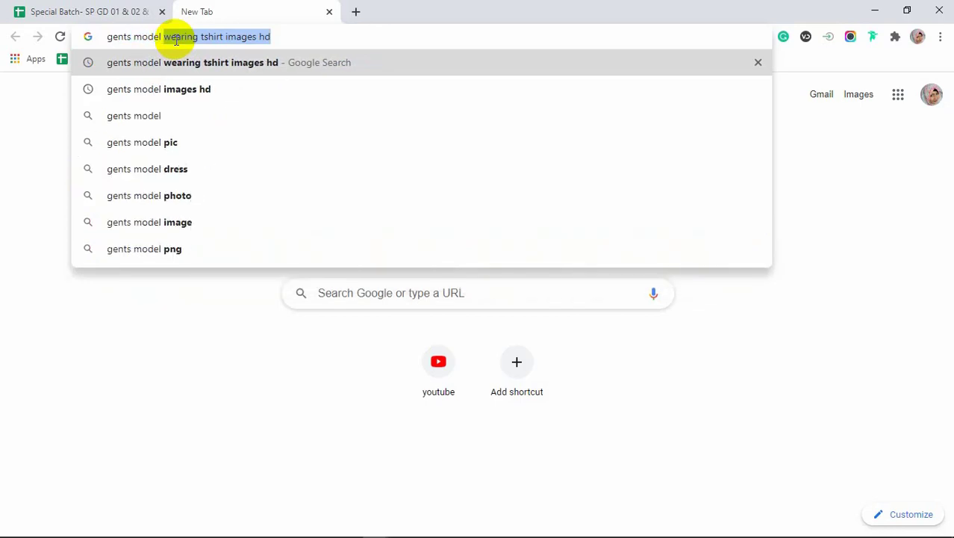
pyautogui.press('Return')
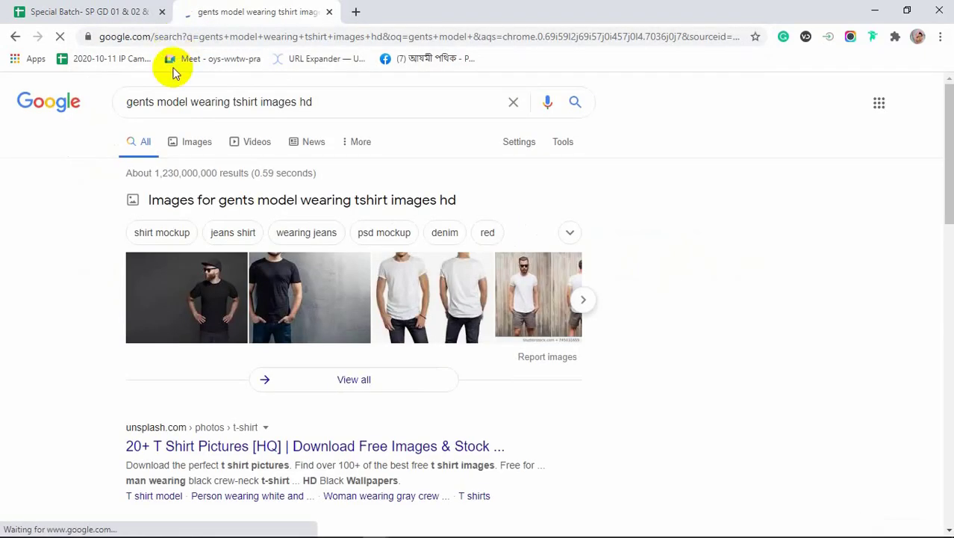
pyautogui.click(193, 141)
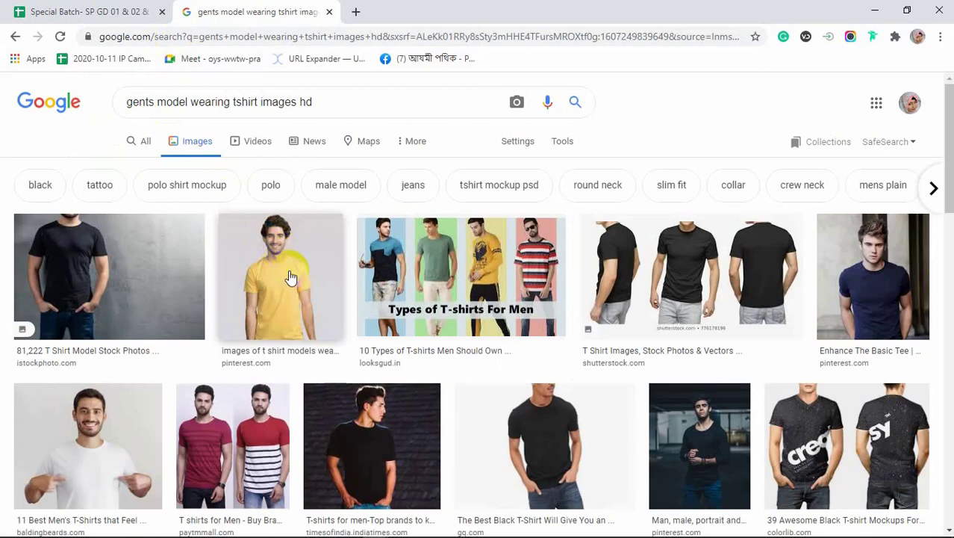
pyautogui.click(291, 277)
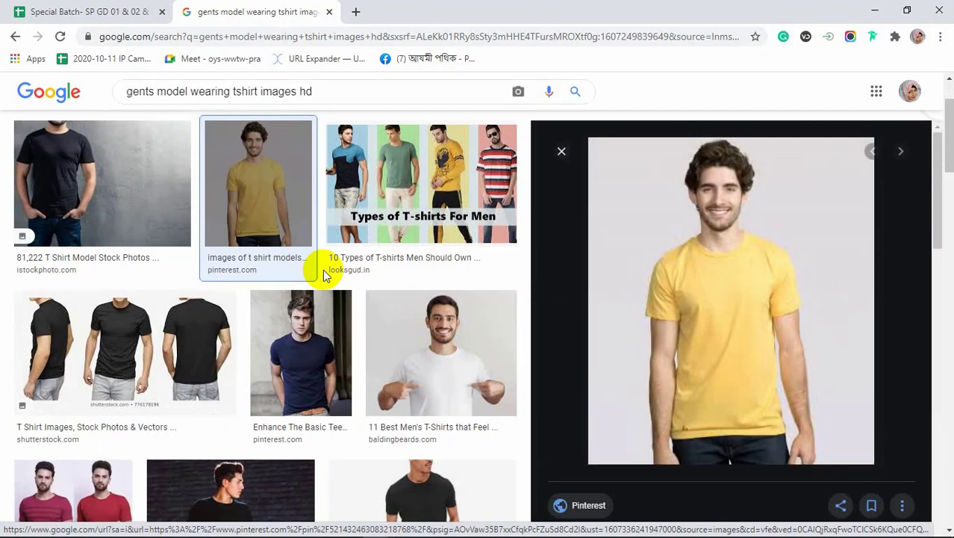
# Look through the other T-shirt model results and the images related to the yellow T-shirt photo.
pyautogui.scroll(-3, 325, 274)
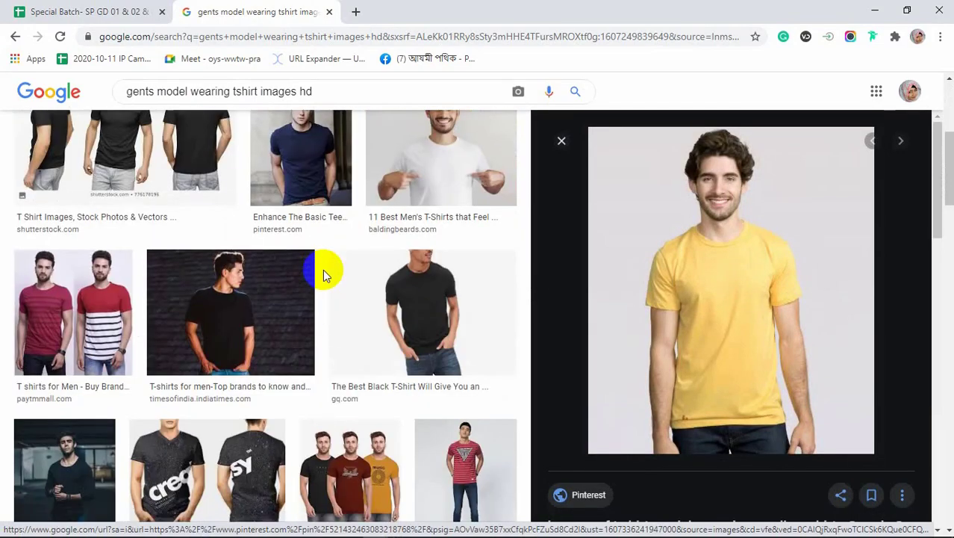
pyautogui.scroll(-4, 324, 273)
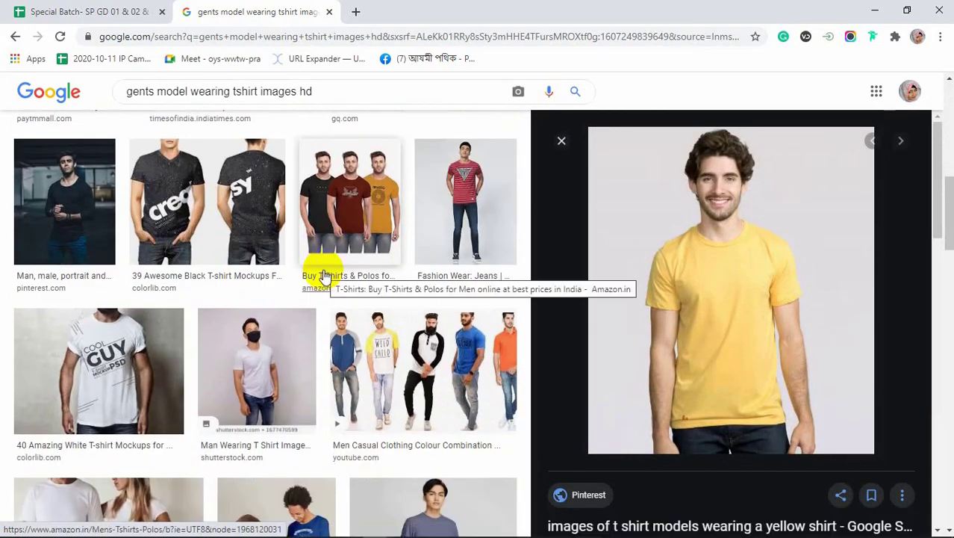
pyautogui.scroll(3, 325, 276)
pyautogui.scroll(3, 324, 277)
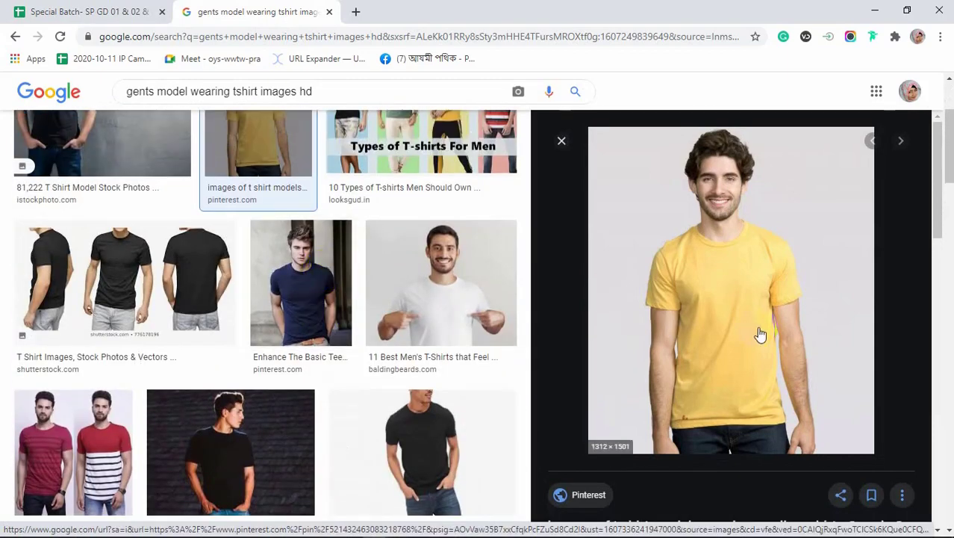
pyautogui.scroll(-5, 758, 333)
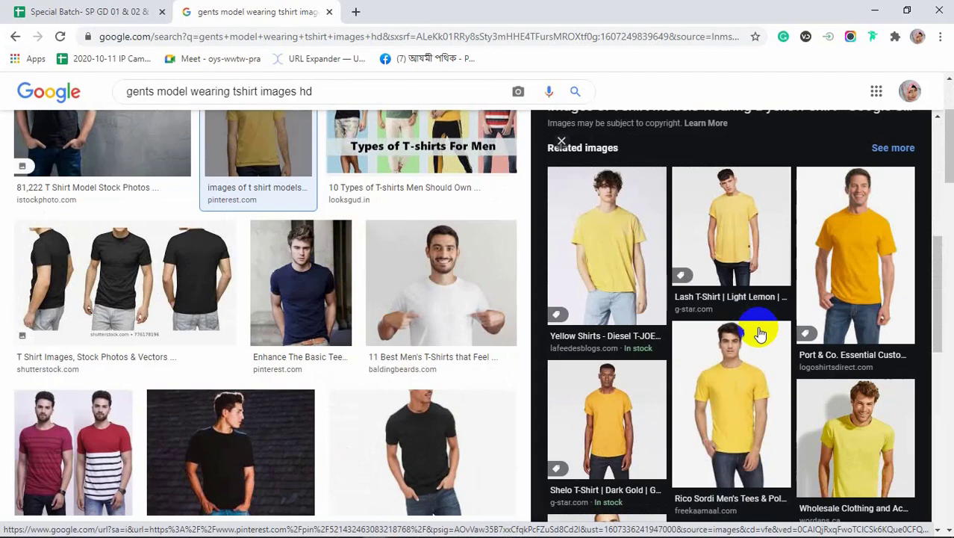
pyautogui.scroll(-1, 759, 333)
pyautogui.scroll(-3, 759, 333)
pyautogui.click(760, 333)
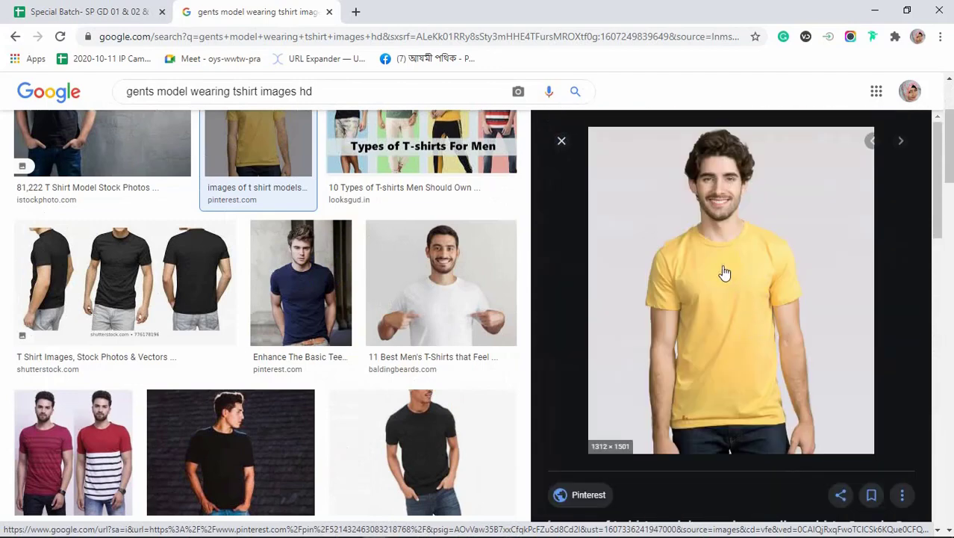
# Copy the yellow T-shirt model photo and paste it into the class 27 document in Photoshop.
pyautogui.rightClick(713, 227)
pyautogui.click(768, 372)
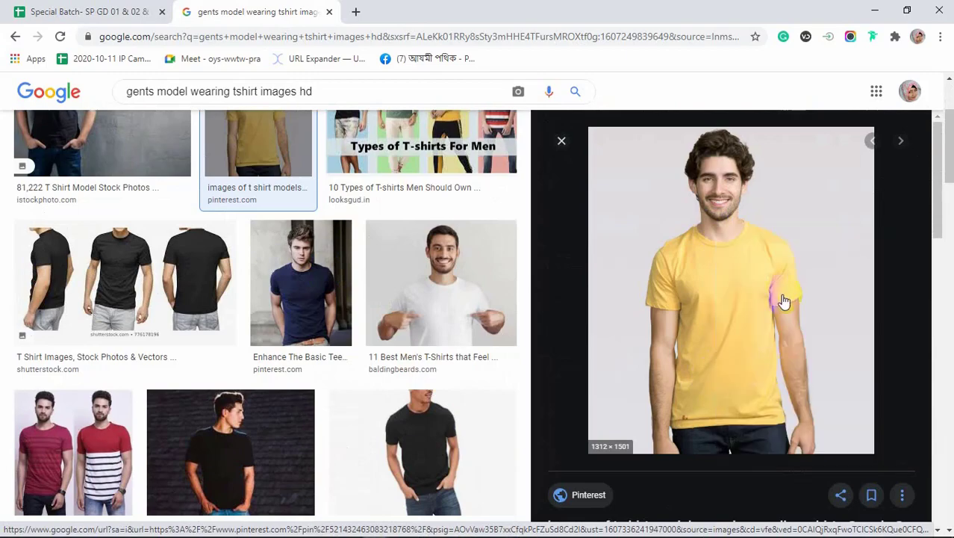
pyautogui.hotkey('alt', 'Tab')
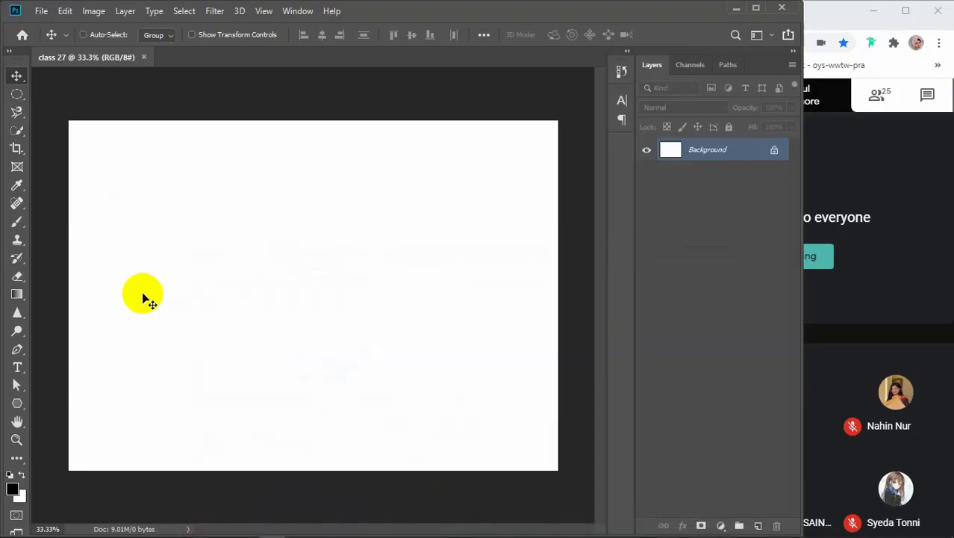
pyautogui.hotkey('ctrl', 'v')
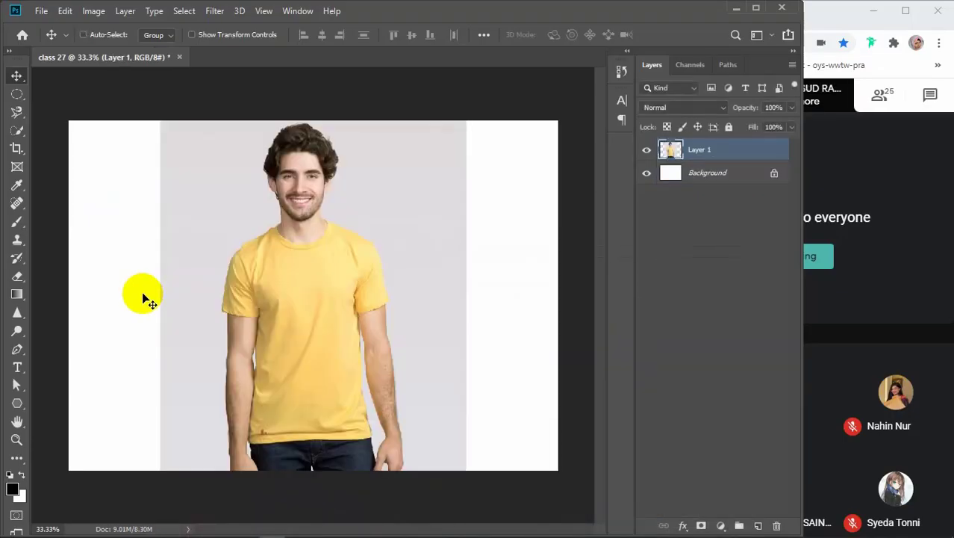
# Scale the pasted model photo down to about 95% and centre it on the canvas.
pyautogui.hotkey('ctrl', 't')
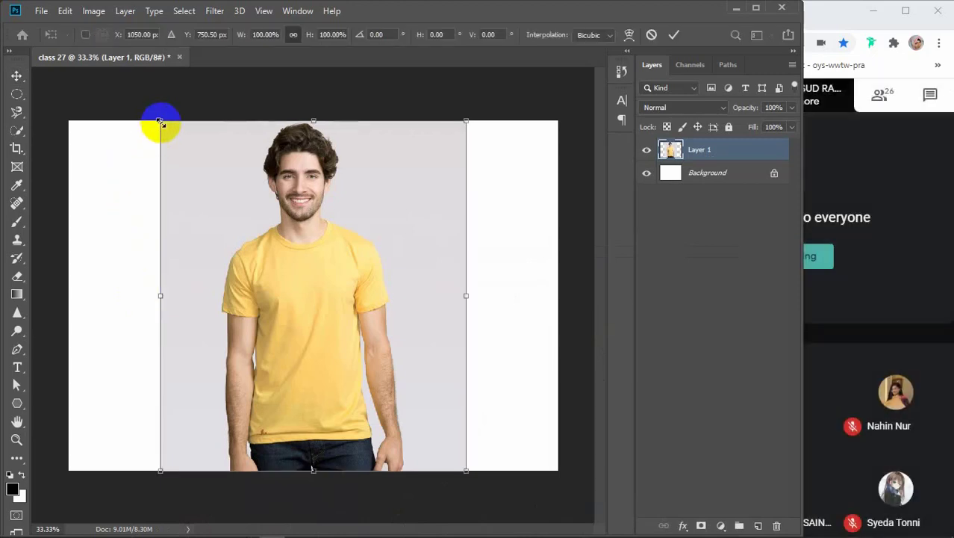
pyautogui.moveTo(161, 122); pyautogui.dragTo(177, 137)
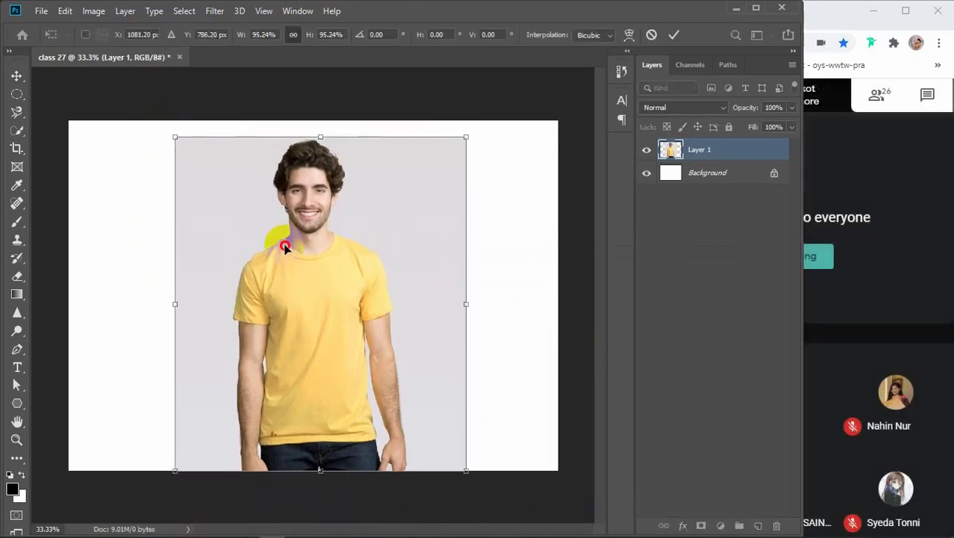
pyautogui.moveTo(283, 242); pyautogui.dragTo(273, 232)
pyautogui.press('Return')
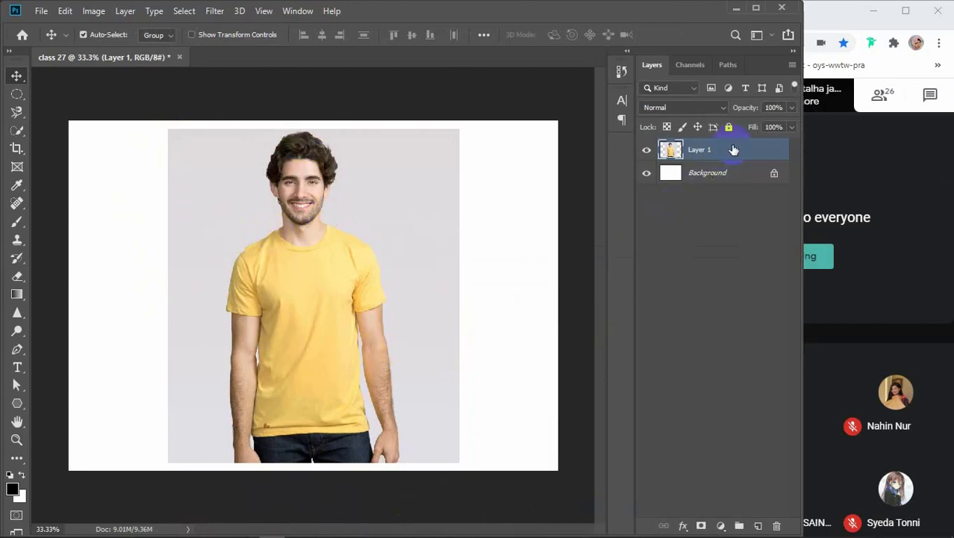
# Duplicate the model photo layer four times.
pyautogui.press('ctrl')
pyautogui.hotkey('ctrl', 'j')
pyautogui.hotkey('ctrl', 'j')
pyautogui.hotkey('ctrl', 'j')
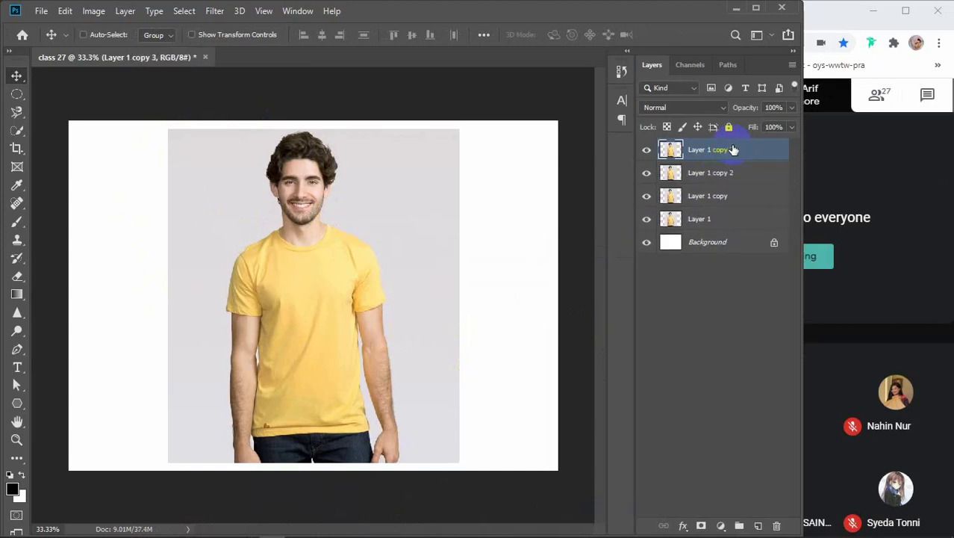
pyautogui.hotkey('ctrl', 'j')
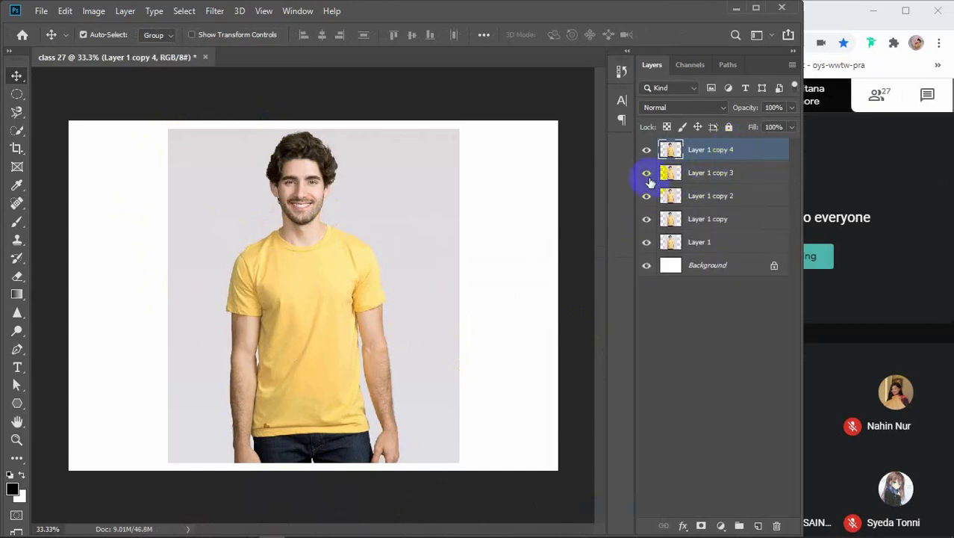
# Hide the original model layer and its lower three copies, leaving only Layer 1 copy 4 and the Background visible.
pyautogui.click(647, 172)
pyautogui.click(647, 196)
pyautogui.click(646, 219)
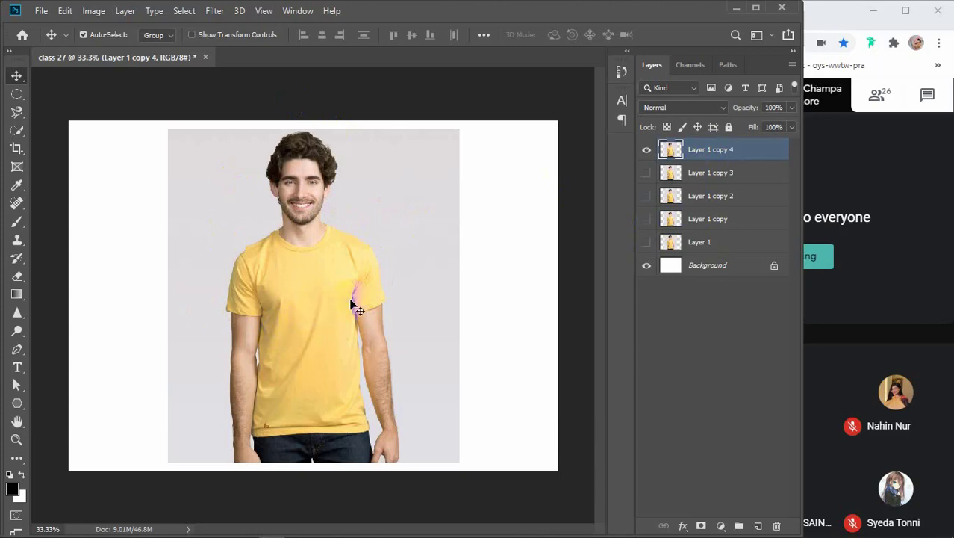
# Open Hue/Saturation for Layer 1 copy 4 and raise the Saturation to +60.
pyautogui.click(784, 153)
pyautogui.click(702, 150)
pyautogui.click(736, 151)
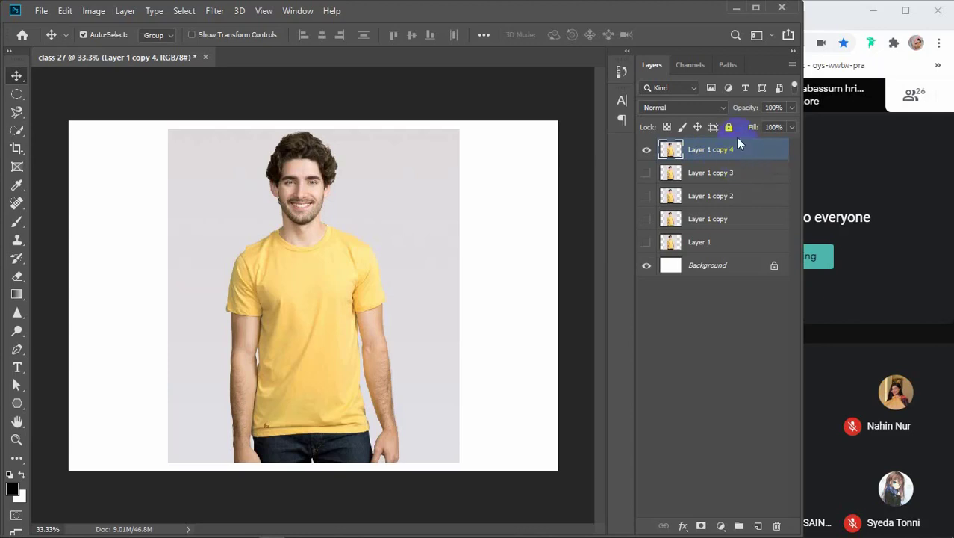
pyautogui.click(94, 11)
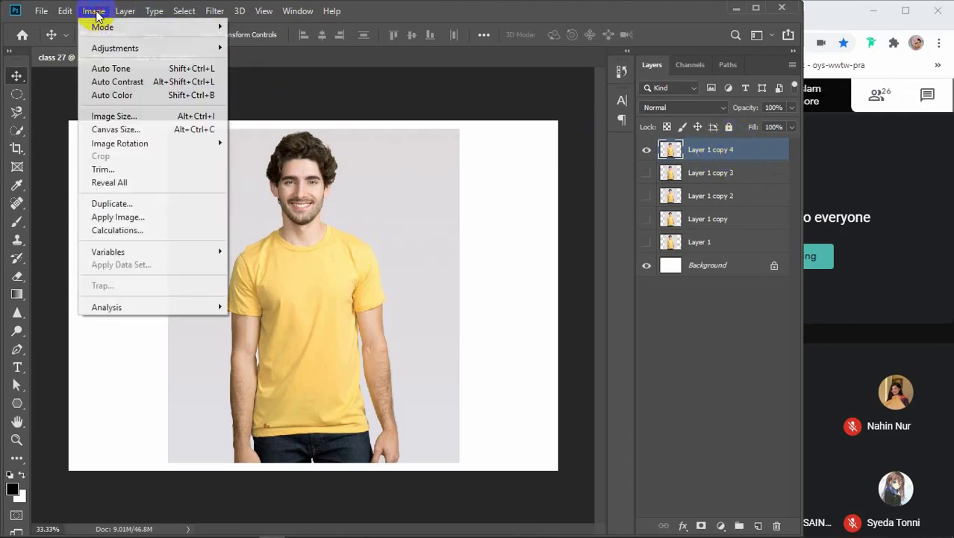
pyautogui.moveTo(112, 48)
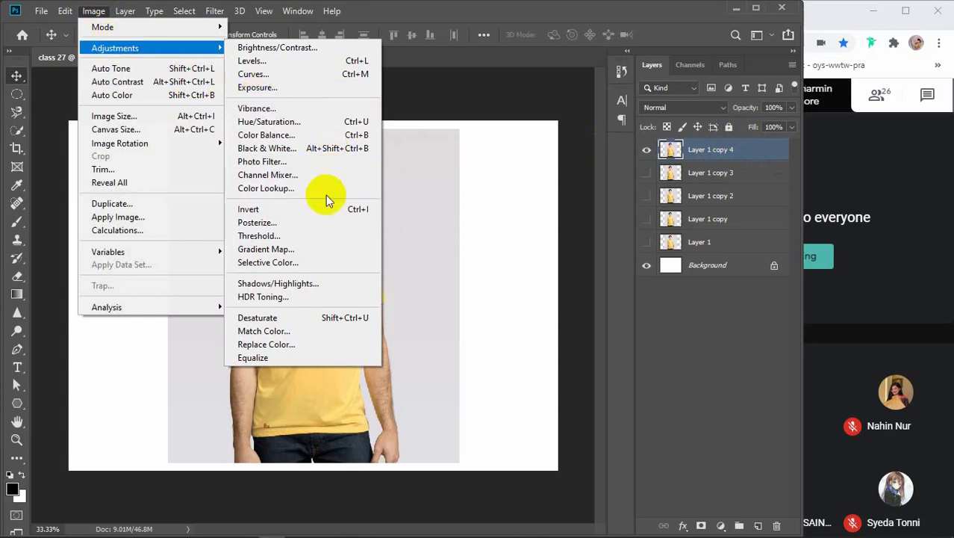
pyautogui.click(284, 121)
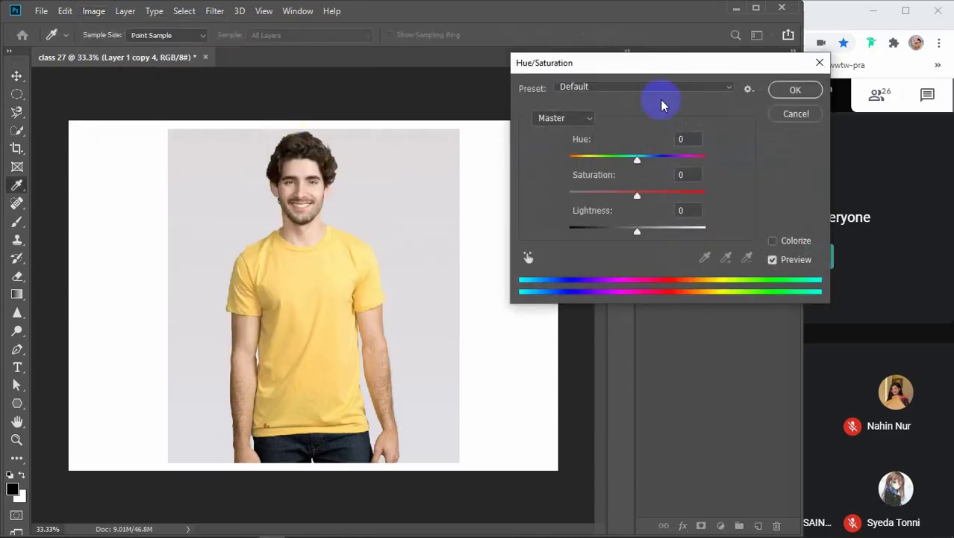
pyautogui.moveTo(655, 69); pyautogui.dragTo(750, 102)
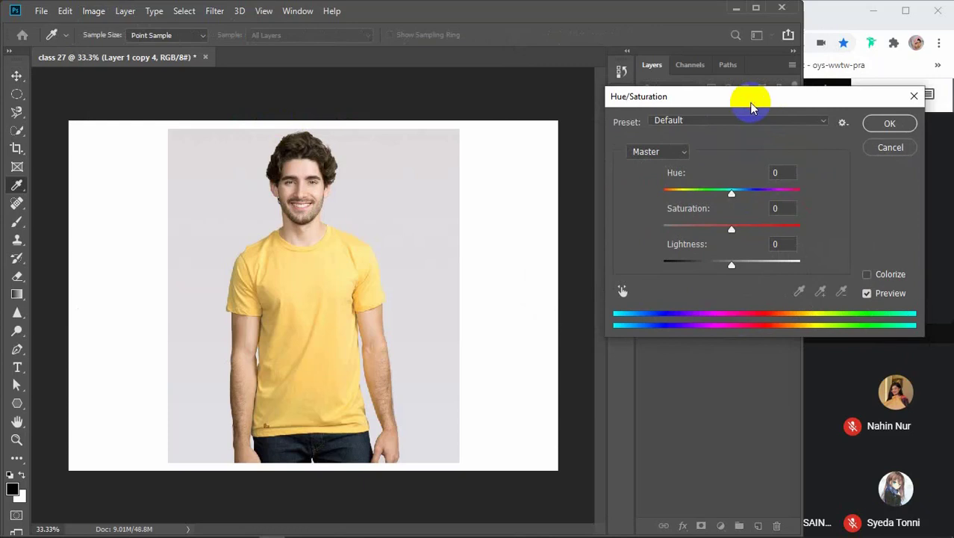
pyautogui.moveTo(744, 226); pyautogui.dragTo(775, 231)
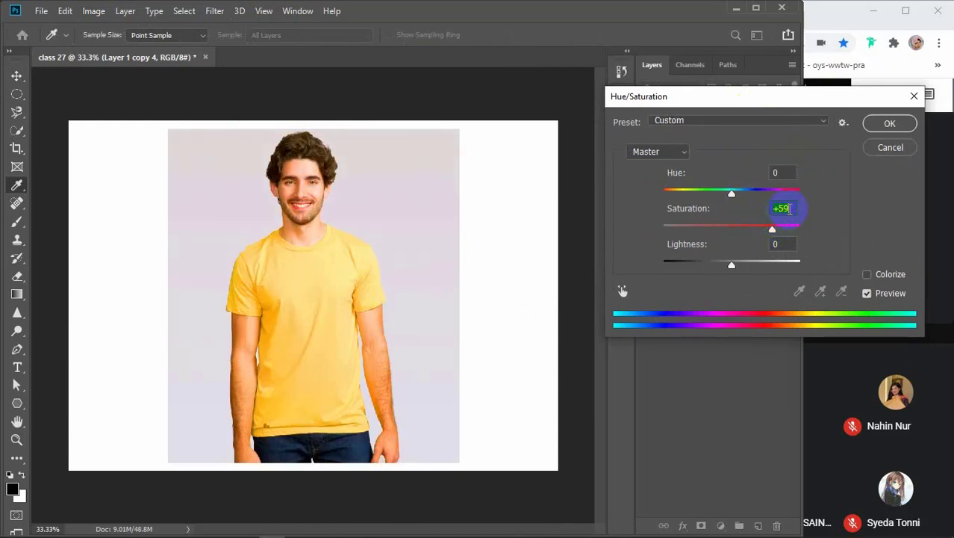
pyautogui.scroll(4, 789, 209)
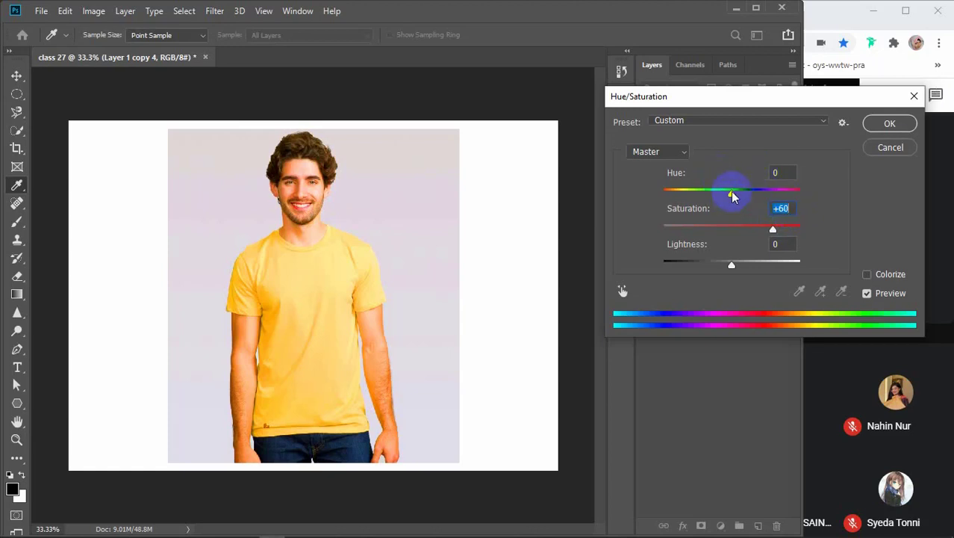
# Set the Hue to +180 and the Saturation to +40, and apply the adjustment.
pyautogui.moveTo(732, 194); pyautogui.dragTo(825, 193)
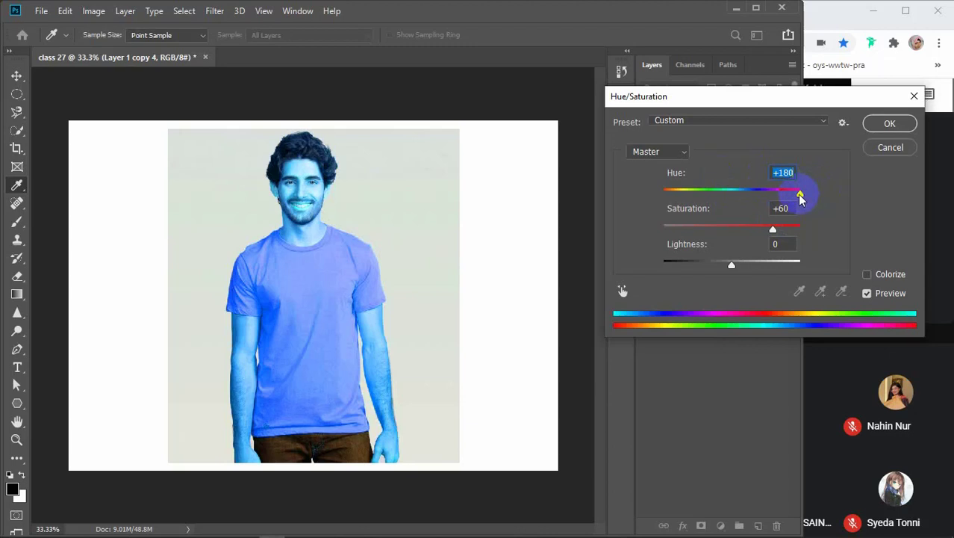
pyautogui.moveTo(772, 226)
pyautogui.mouseDown()
pyautogui.moveTo(717, 239)
pyautogui.moveTo(802, 230)
pyautogui.moveTo(766, 237)
pyautogui.mouseUp()
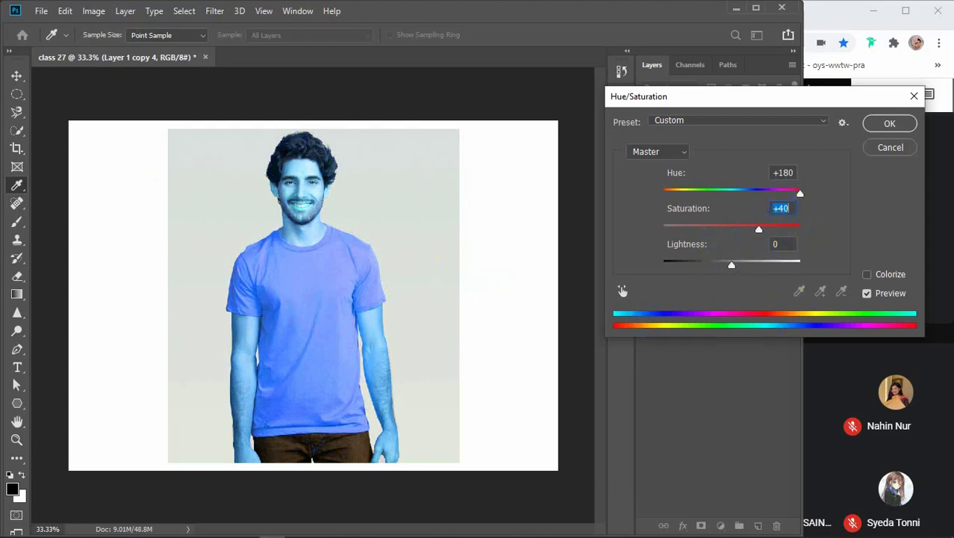
pyautogui.click(900, 133)
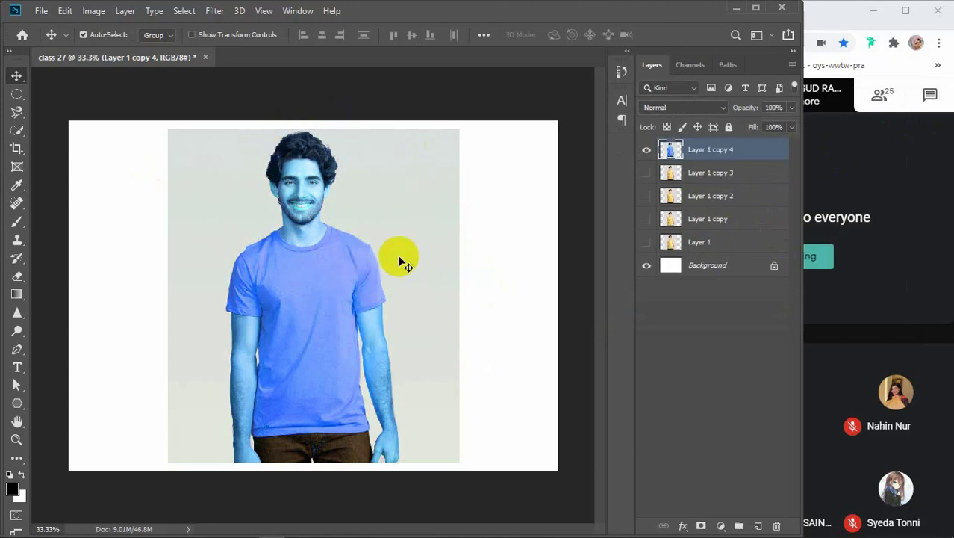
# Show Layer 1 copy 3 beneath the recoloured layer, and hide and reshow Layer 1 copy 4 to compare them.
pyautogui.click(312, 149)
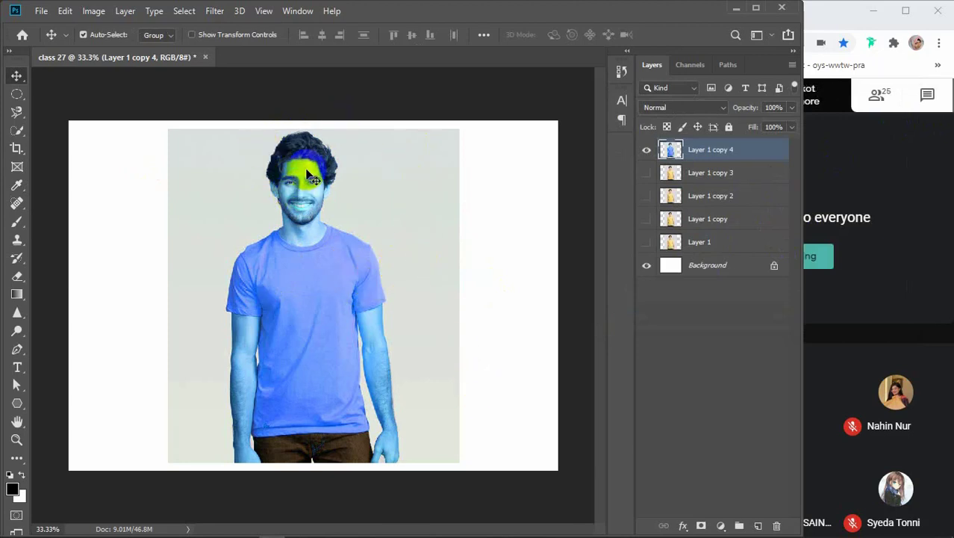
pyautogui.click(714, 157)
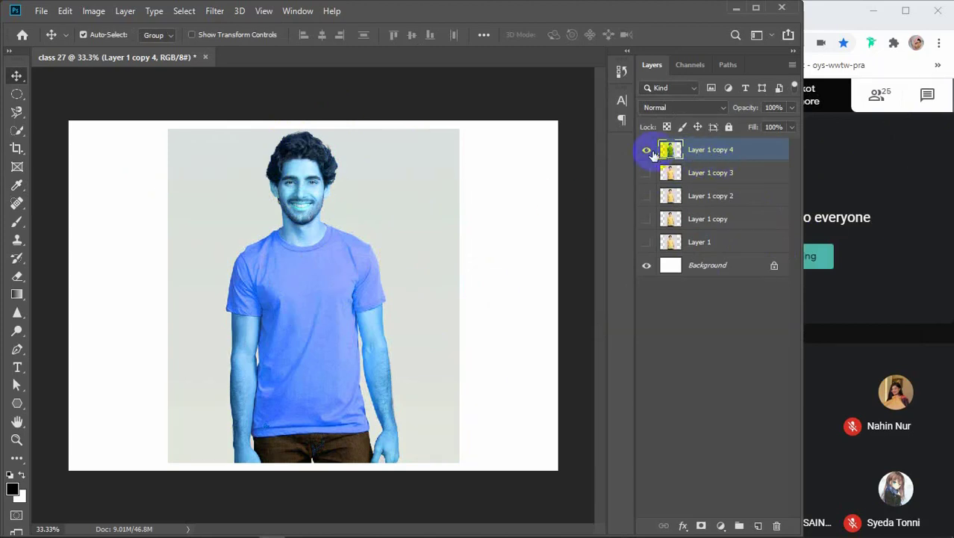
pyautogui.click(343, 195)
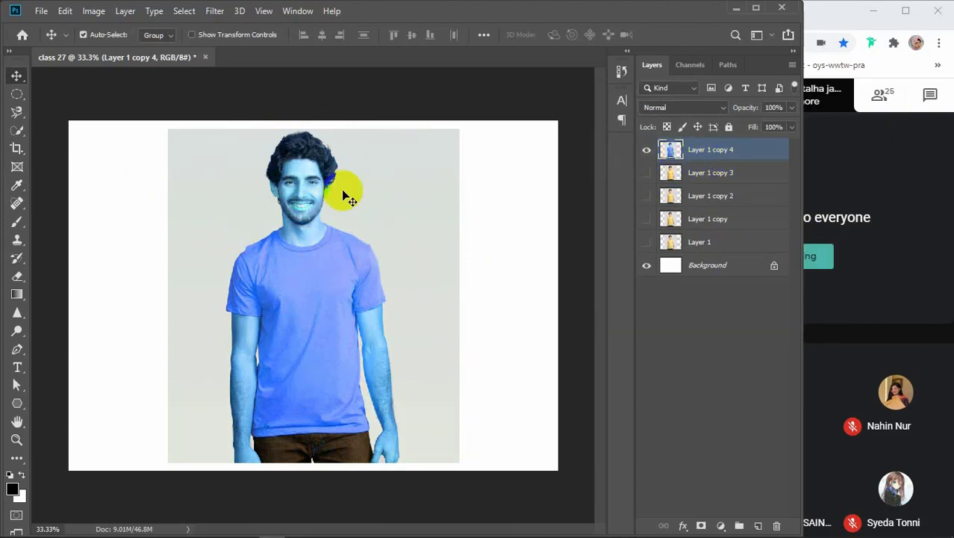
pyautogui.click(647, 172)
pyautogui.click(647, 150)
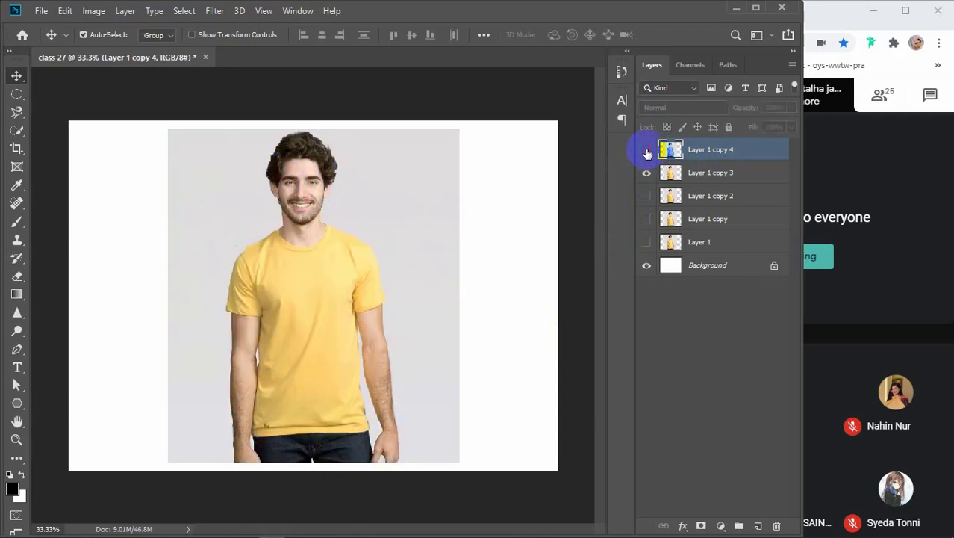
pyautogui.click(647, 151)
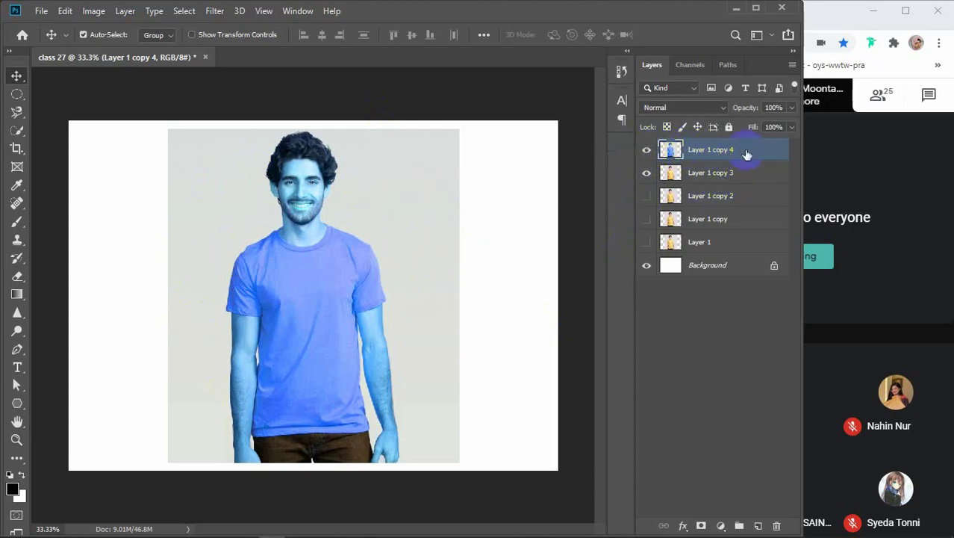
# Add a layer mask to Layer 1 copy 4 and choose the Brush tool.
pyautogui.click(701, 527)
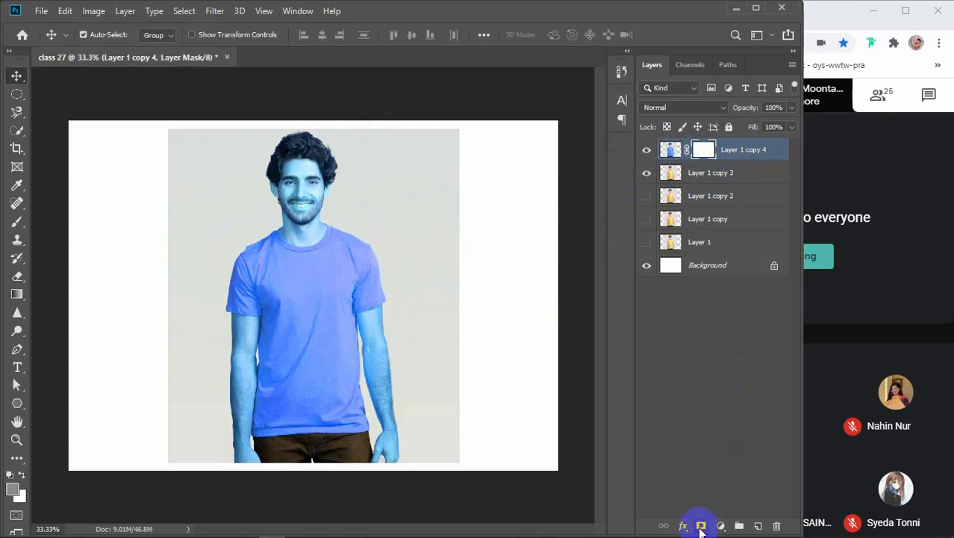
pyautogui.click(17, 224)
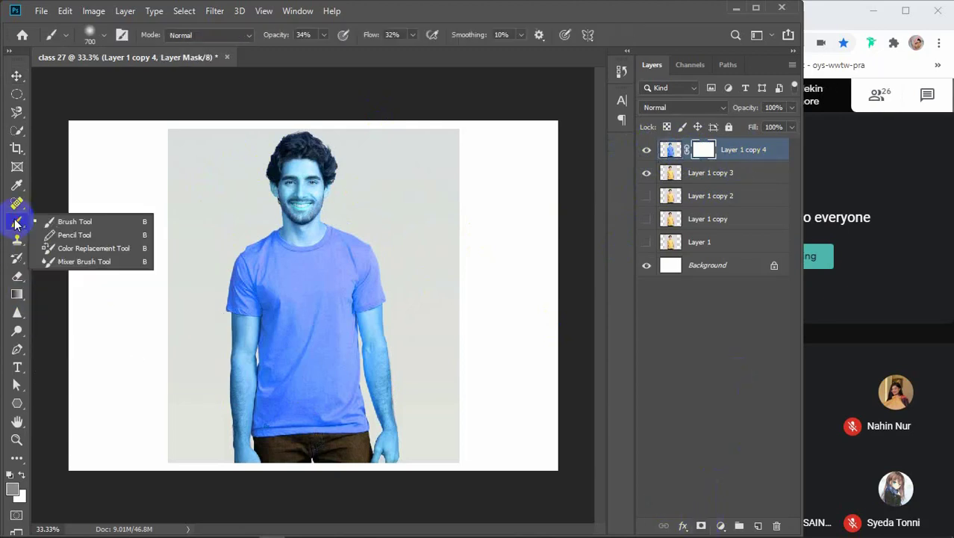
pyautogui.click(88, 224)
pyautogui.click(93, 11)
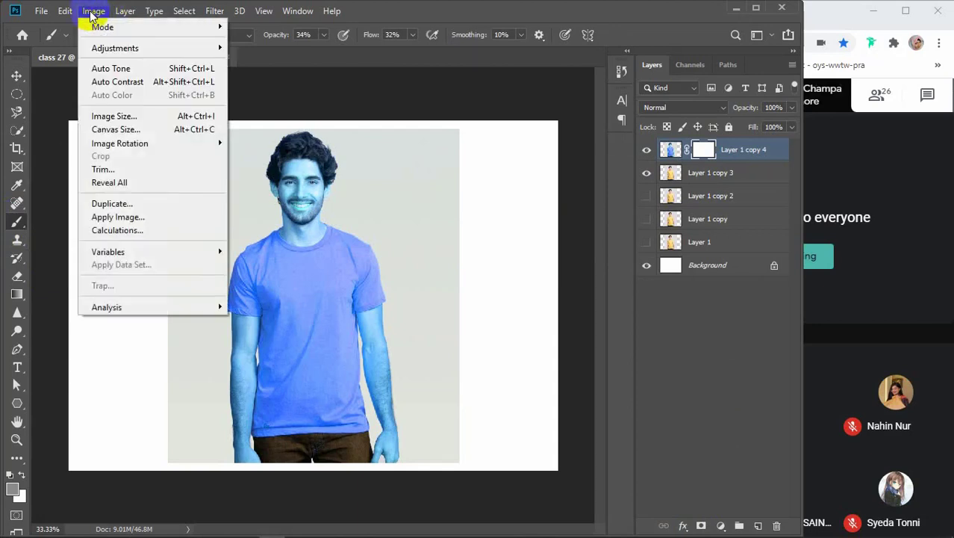
pyautogui.moveTo(102, 28)
pyautogui.click(65, 10)
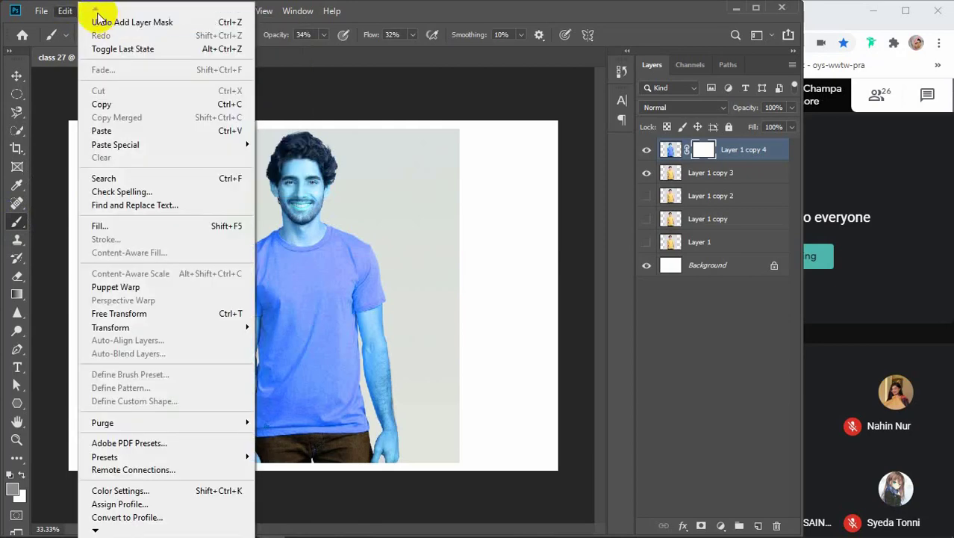
pyautogui.click(316, 84)
# Reduce the brush size to 300 and reset the foreground colour to black for painting on the mask.
pyautogui.click(326, 192)
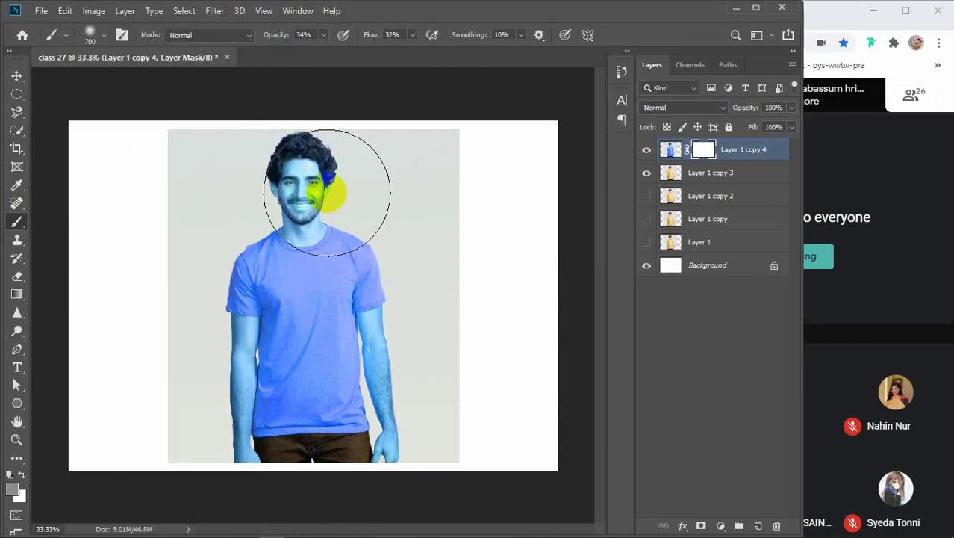
pyautogui.press('[')
pyautogui.press('[')
pyautogui.press('[')
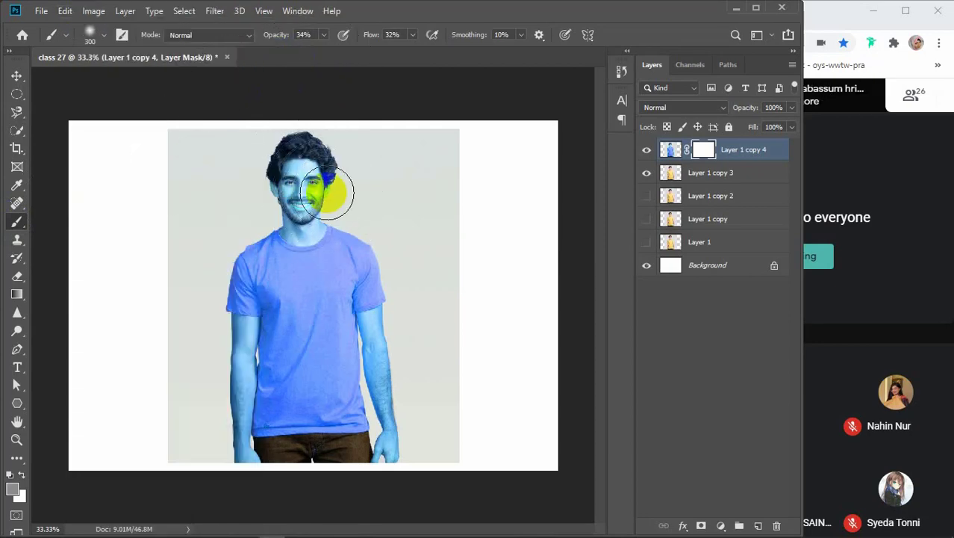
pyautogui.click(673, 155)
pyautogui.click(9, 475)
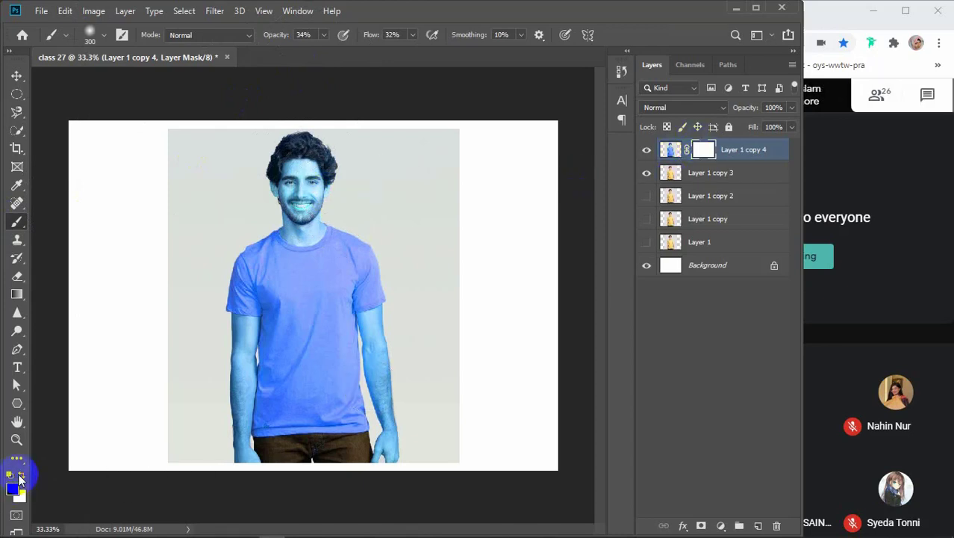
# Paint black on the mask over the hair and upper face at 34% opacity to bring back the original colours.
pyautogui.click(245, 406)
pyautogui.moveTo(370, 205)
pyautogui.mouseDown()
pyautogui.moveTo(254, 378)
pyautogui.moveTo(318, 366)
pyautogui.moveTo(343, 326)
pyautogui.moveTo(323, 221)
pyautogui.moveTo(335, 214)
pyautogui.moveTo(299, 193)
pyautogui.mouseUp()
pyautogui.click(259, 377)
pyautogui.click(341, 324)
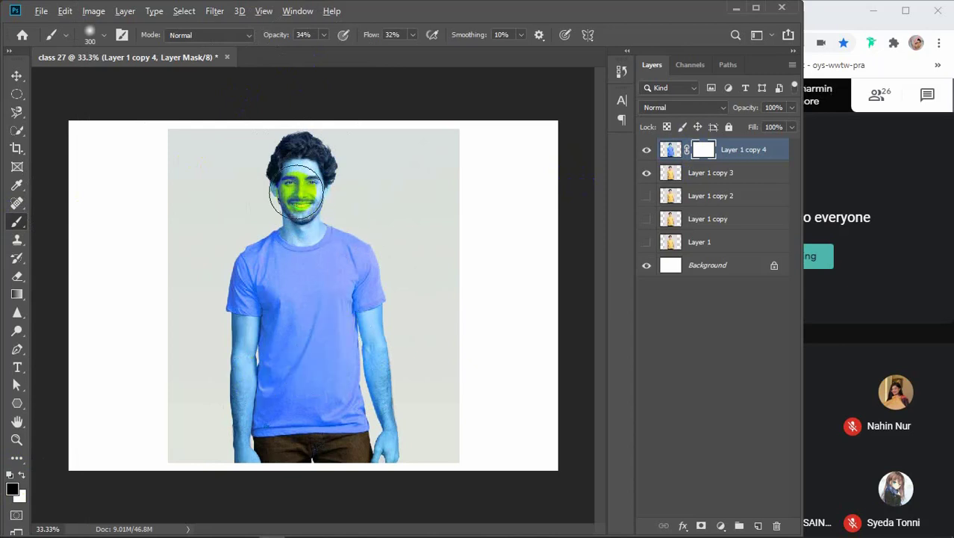
pyautogui.scroll(3, 299, 192)
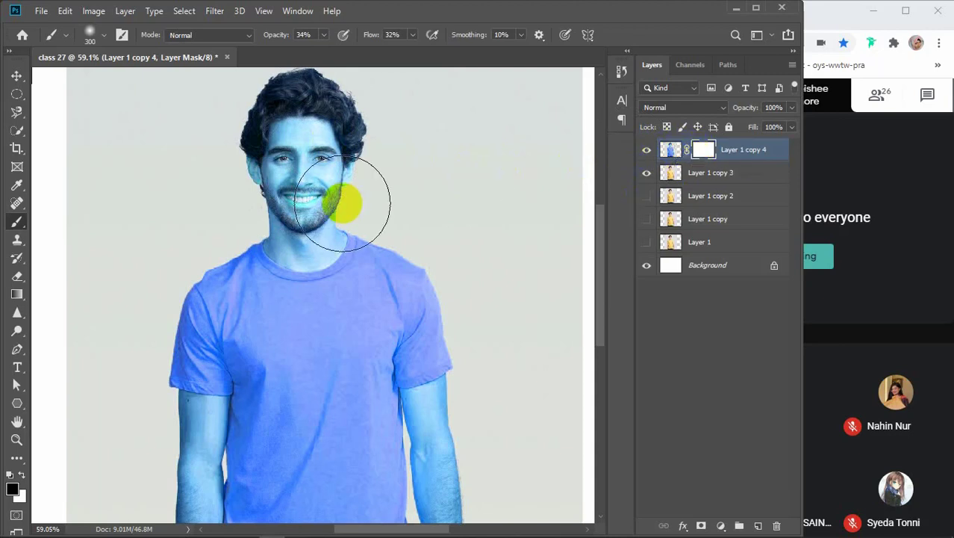
pyautogui.scroll(-1, 342, 203)
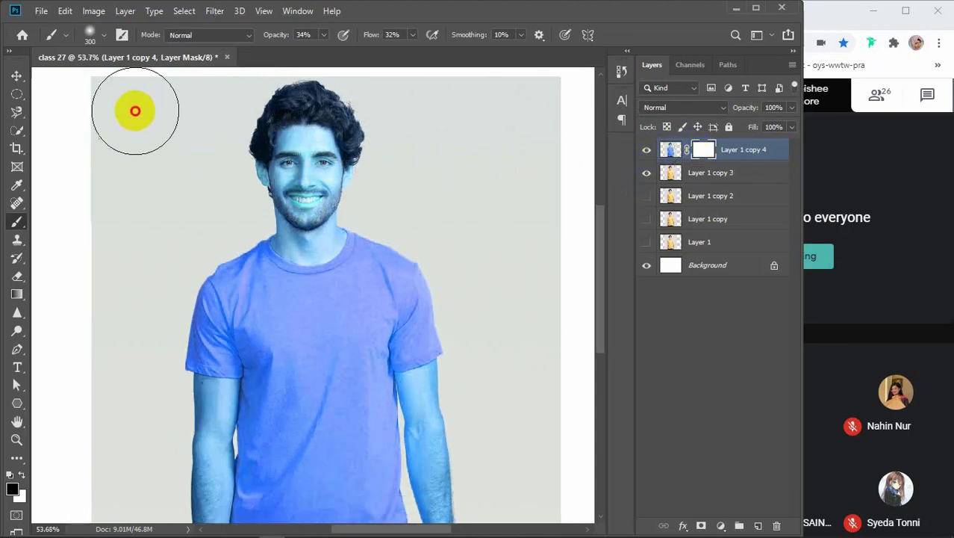
pyautogui.moveTo(258, 123)
pyautogui.mouseDown()
pyautogui.moveTo(115, 128)
pyautogui.moveTo(347, 119)
pyautogui.moveTo(254, 140)
pyautogui.mouseUp()
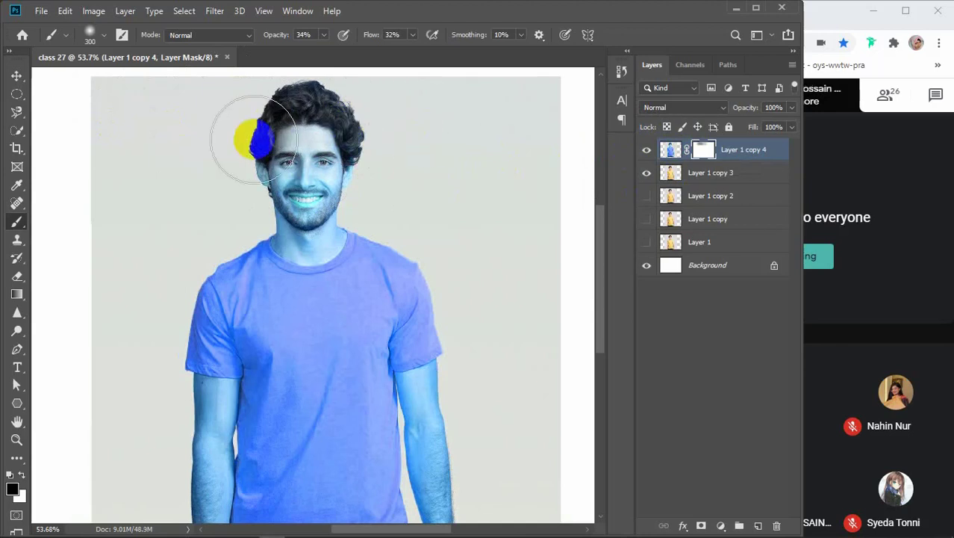
# Raise the brush opacity, flow and smoothing to 100% and mask out the hair, upper face and surrounding background.
pyautogui.click(370, 48)
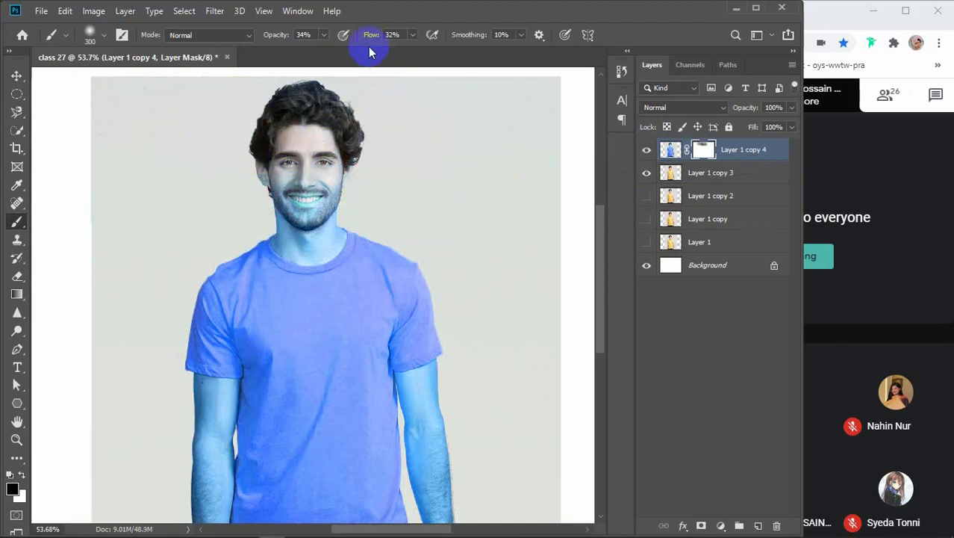
pyautogui.moveTo(272, 33); pyautogui.dragTo(547, 39)
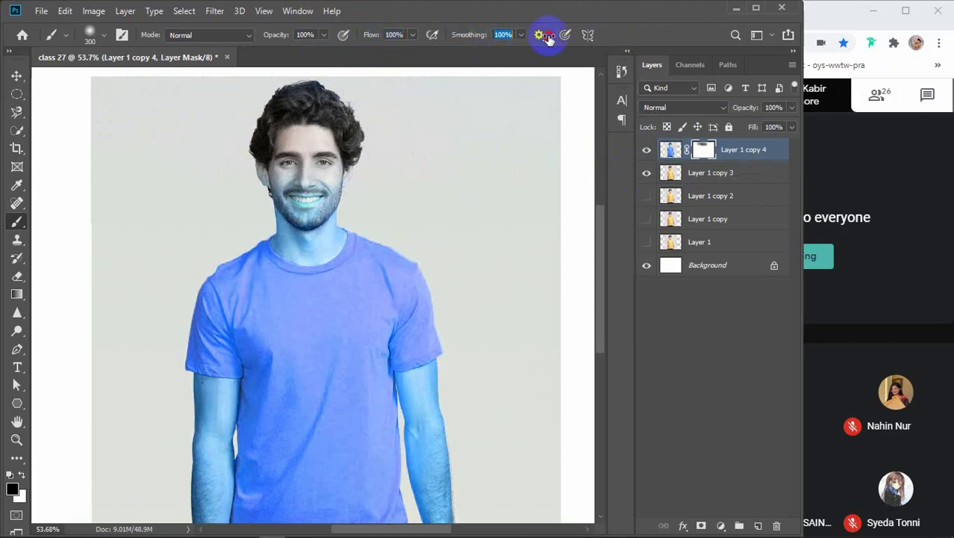
pyautogui.click(255, 139)
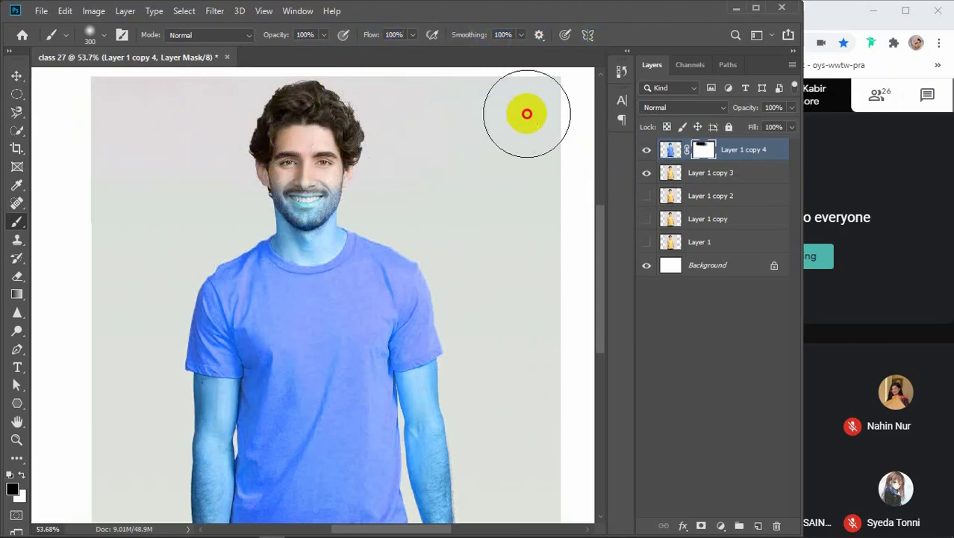
# Mask out the blue tint over the lower face, the background on the image's right side and the adjacent forearm.
pyautogui.scroll(-1, 443, 115)
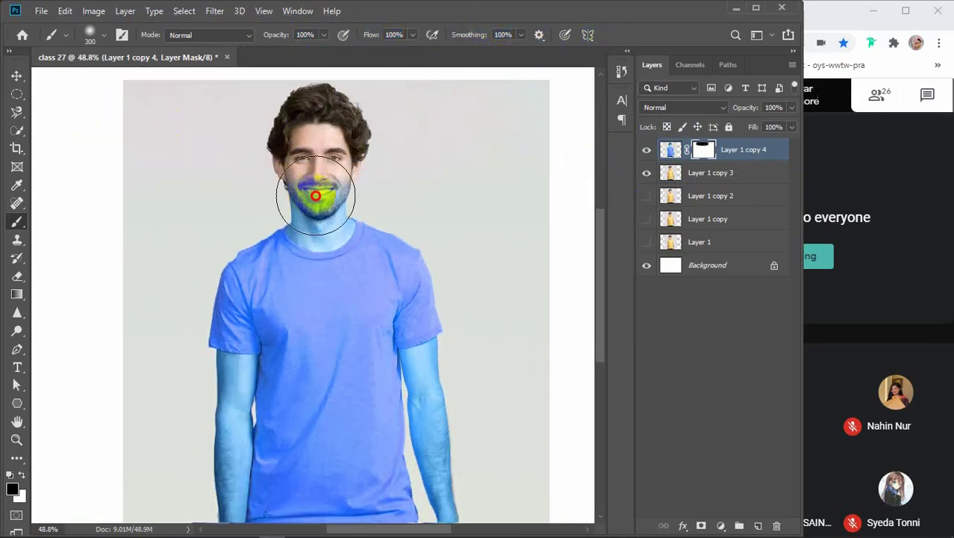
pyautogui.moveTo(316, 195)
pyautogui.mouseDown()
pyautogui.moveTo(342, 117)
pyautogui.moveTo(281, 170)
pyautogui.moveTo(534, 137)
pyautogui.moveTo(295, 131)
pyautogui.moveTo(575, 108)
pyautogui.moveTo(512, 112)
pyautogui.moveTo(577, 258)
pyautogui.moveTo(571, 165)
pyautogui.moveTo(549, 102)
pyautogui.moveTo(546, 370)
pyautogui.mouseUp()
pyautogui.moveTo(504, 192)
pyautogui.mouseDown()
pyautogui.moveTo(546, 300)
pyautogui.moveTo(545, 392)
pyautogui.moveTo(443, 254)
pyautogui.mouseUp()
pyautogui.moveTo(387, 290)
pyautogui.mouseDown()
pyautogui.moveTo(407, 390)
pyautogui.moveTo(368, 256)
pyautogui.moveTo(416, 316)
pyautogui.moveTo(367, 255)
pyautogui.moveTo(378, 362)
pyautogui.mouseUp()
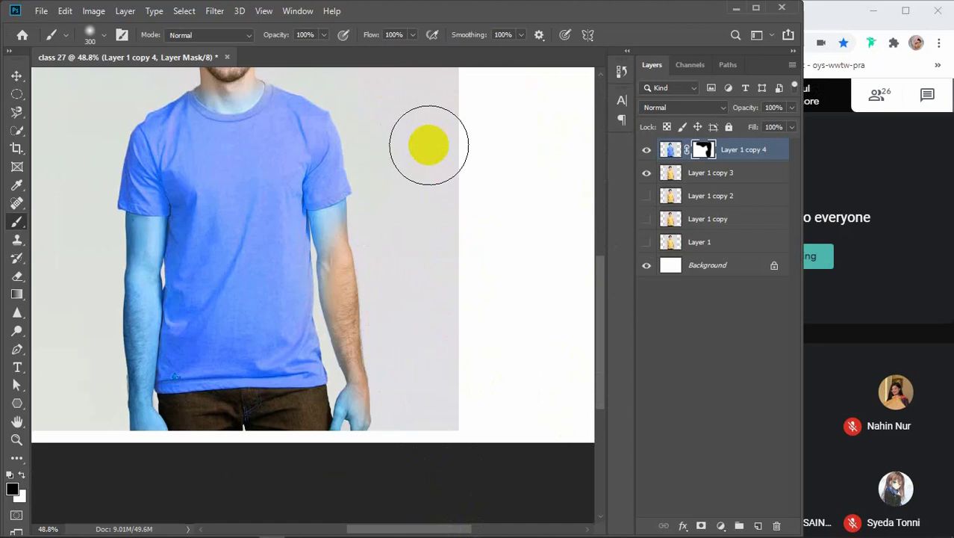
# Reduce the brush size to 125 and lower its flow to 46% and smoothing to 41%.
pyautogui.press('[')
pyautogui.press('[')
pyautogui.press('[')
pyautogui.press('[')
pyautogui.press('[')
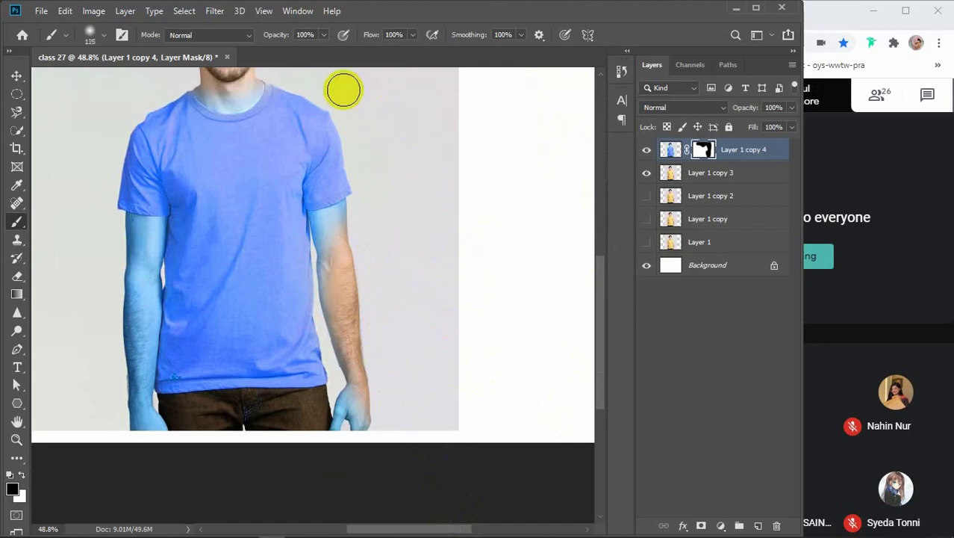
pyautogui.moveTo(368, 40); pyautogui.dragTo(341, 59)
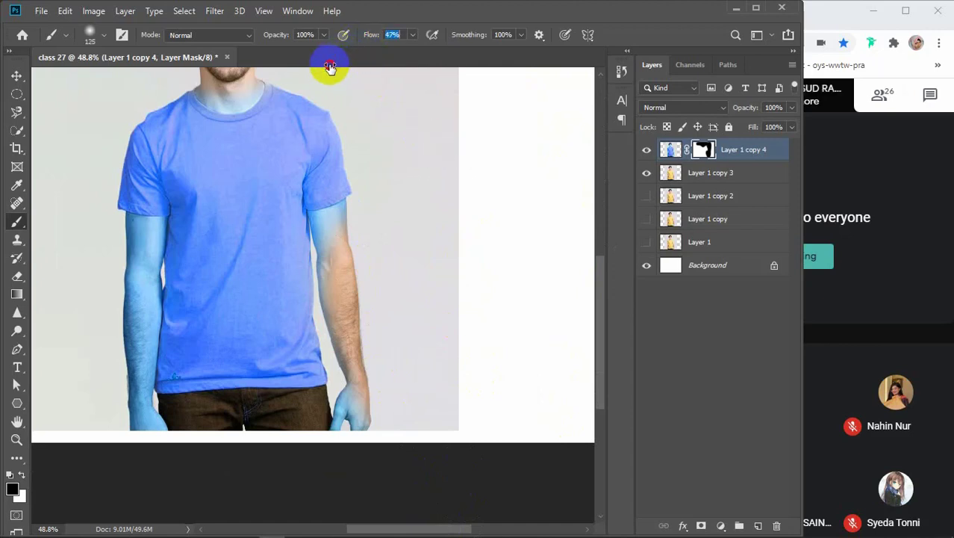
pyautogui.moveTo(471, 33); pyautogui.dragTo(400, 145)
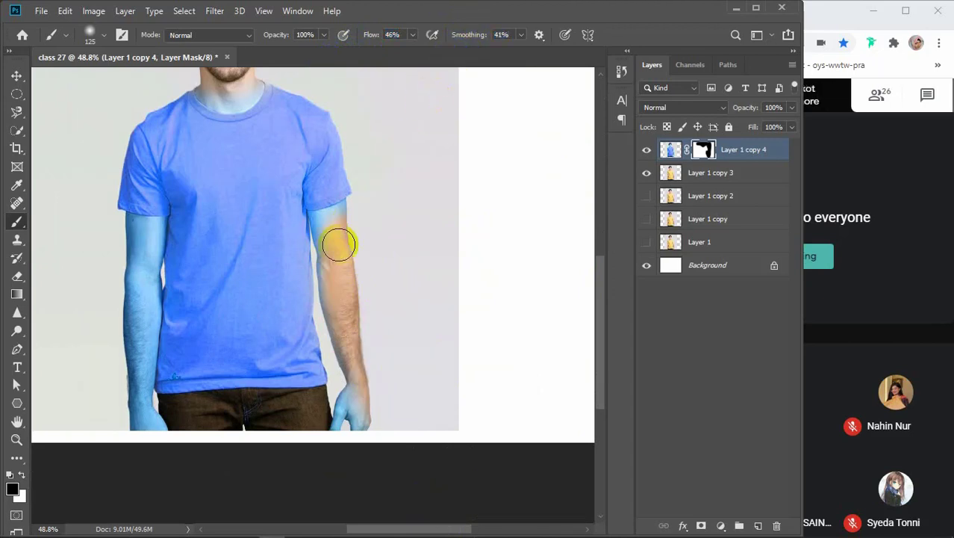
# Mask out the blue tint over the arm and hand on the image's right side.
pyautogui.moveTo(325, 234); pyautogui.dragTo(331, 279)
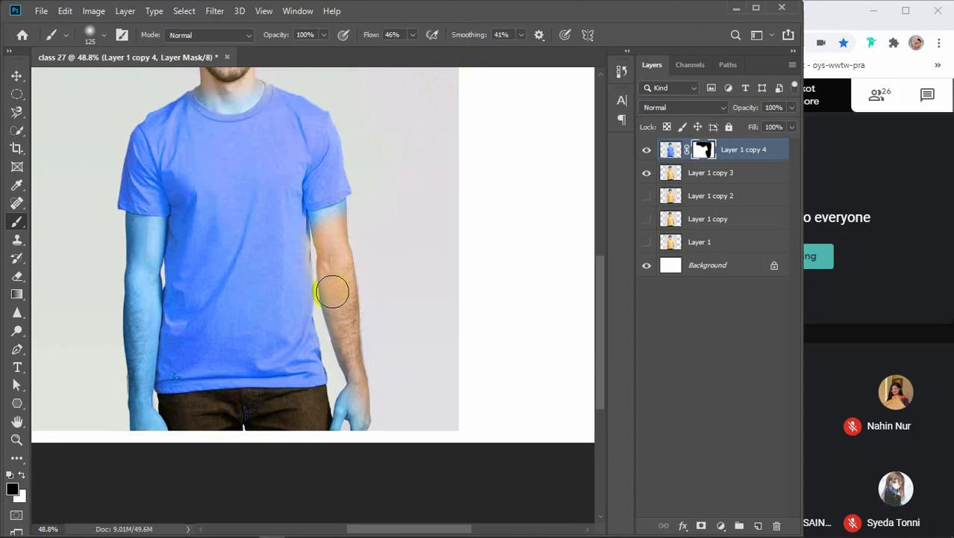
pyautogui.moveTo(337, 230); pyautogui.dragTo(337, 258)
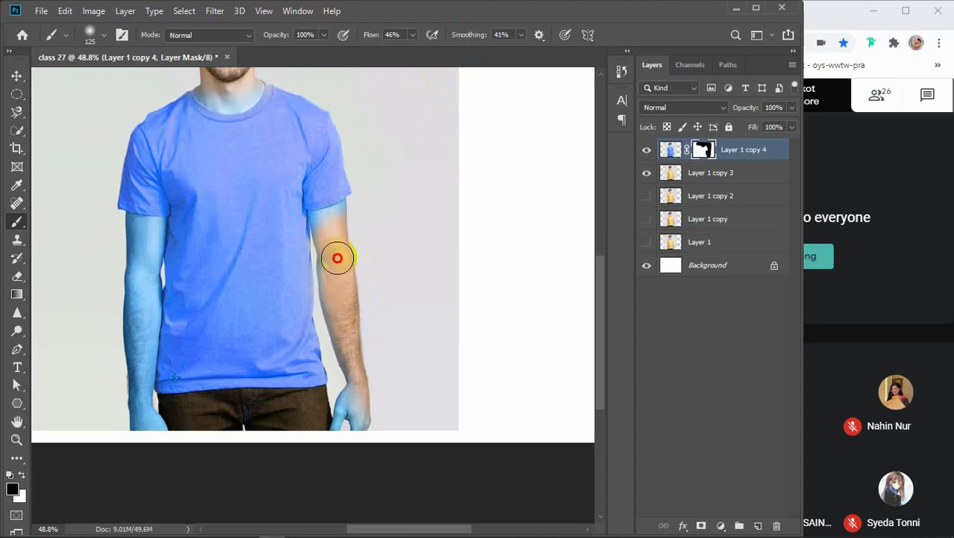
pyautogui.moveTo(338, 309); pyautogui.dragTo(362, 442)
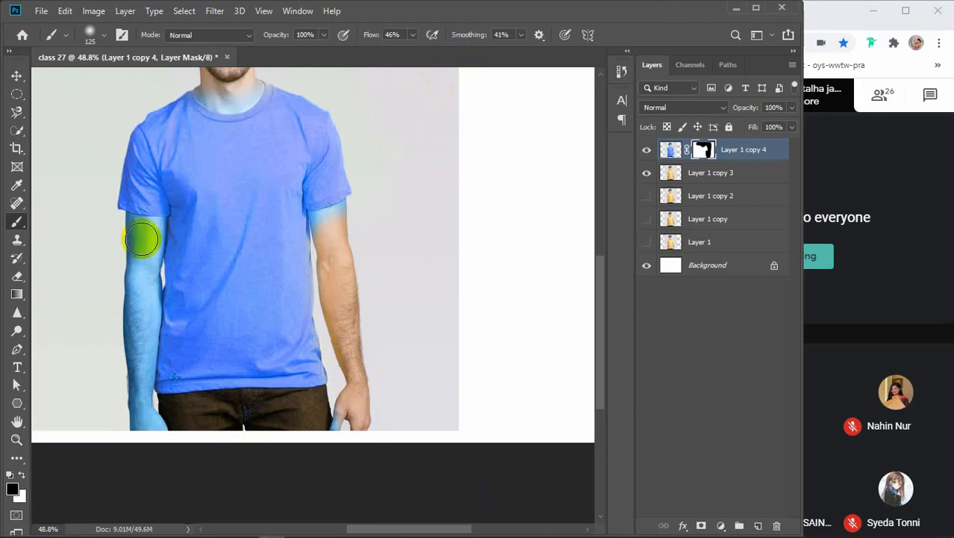
# Mask out the blue tint over the arm on the image's left side, the adjacent background and the upper neck.
pyautogui.moveTo(142, 237); pyautogui.dragTo(136, 436)
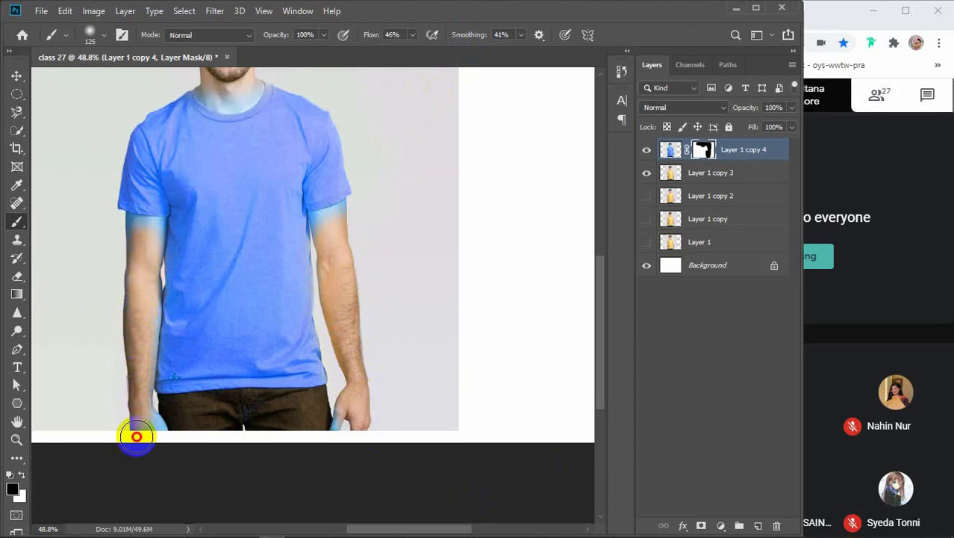
pyautogui.moveTo(102, 302); pyautogui.dragTo(202, 373)
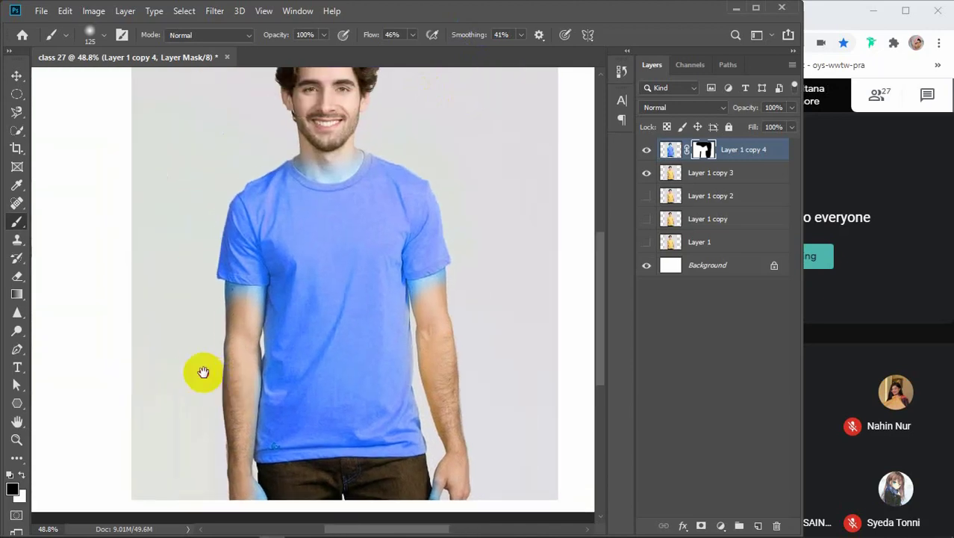
pyautogui.click(242, 309)
pyautogui.moveTo(241, 308); pyautogui.dragTo(218, 305)
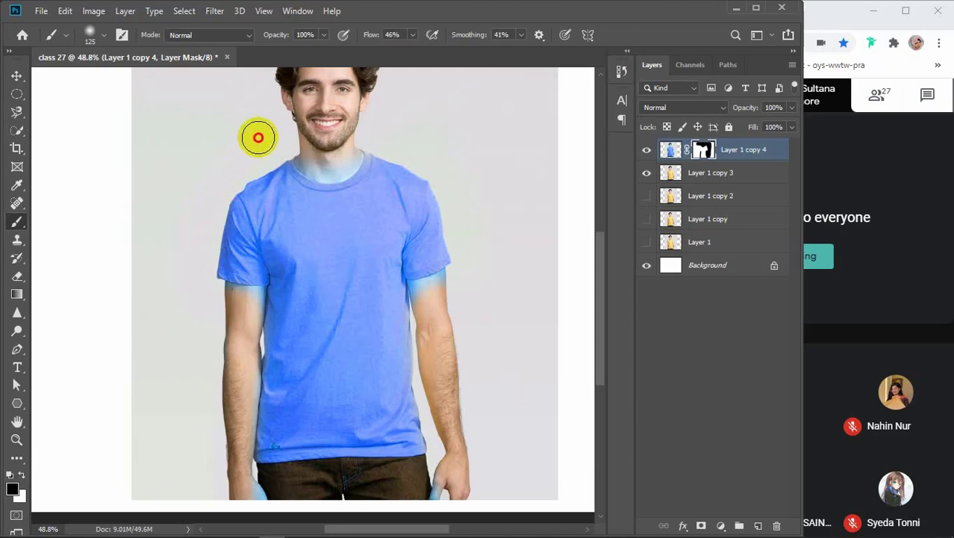
pyautogui.click(305, 125)
pyautogui.moveTo(305, 125)
pyautogui.mouseDown()
pyautogui.moveTo(323, 154)
pyautogui.moveTo(364, 102)
pyautogui.mouseUp()
# Reduce the brush size to 50 and the flow to 37% for detailed masking around the collar.
pyautogui.scroll(6, 357, 107)
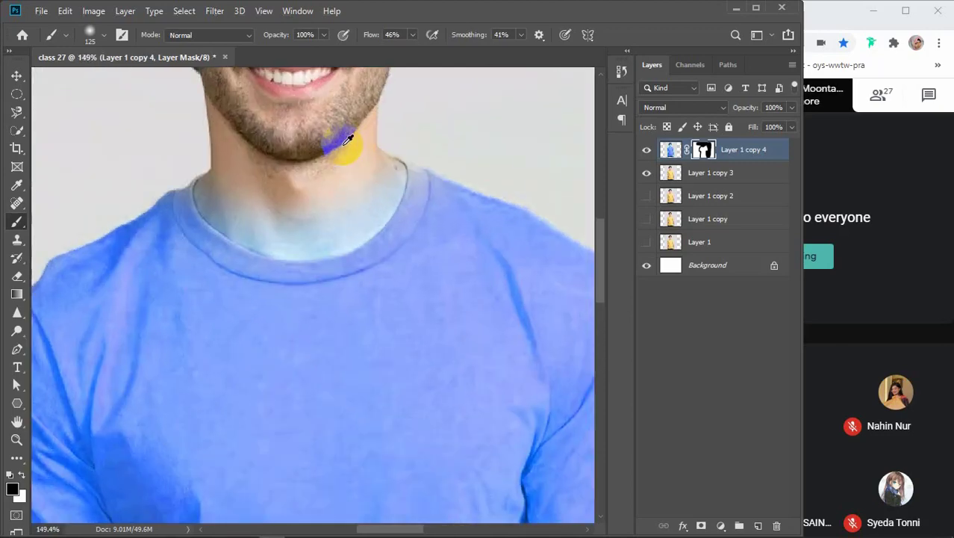
pyautogui.press('[')
pyautogui.press('[')
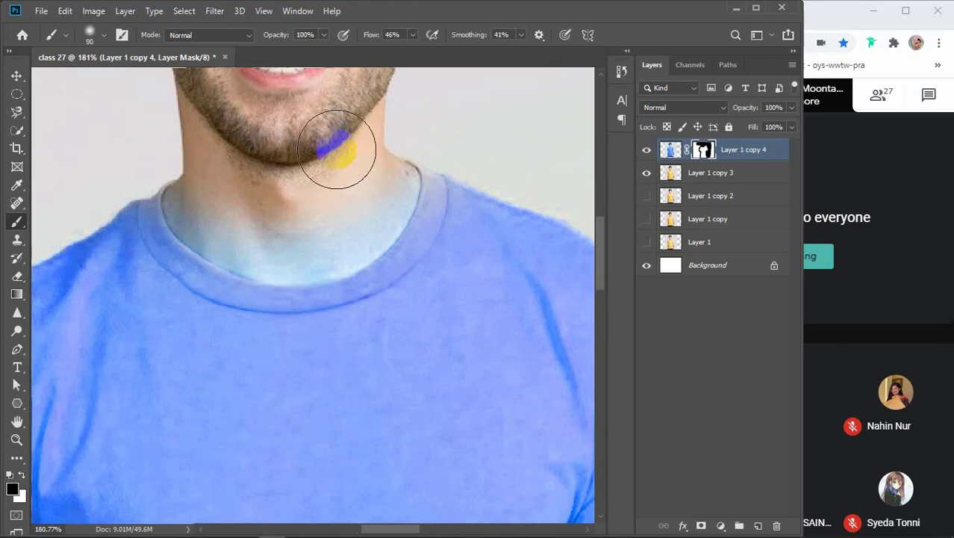
pyautogui.press('[')
pyautogui.press('[')
pyautogui.press('[')
pyautogui.press('[')
pyautogui.click(370, 37)
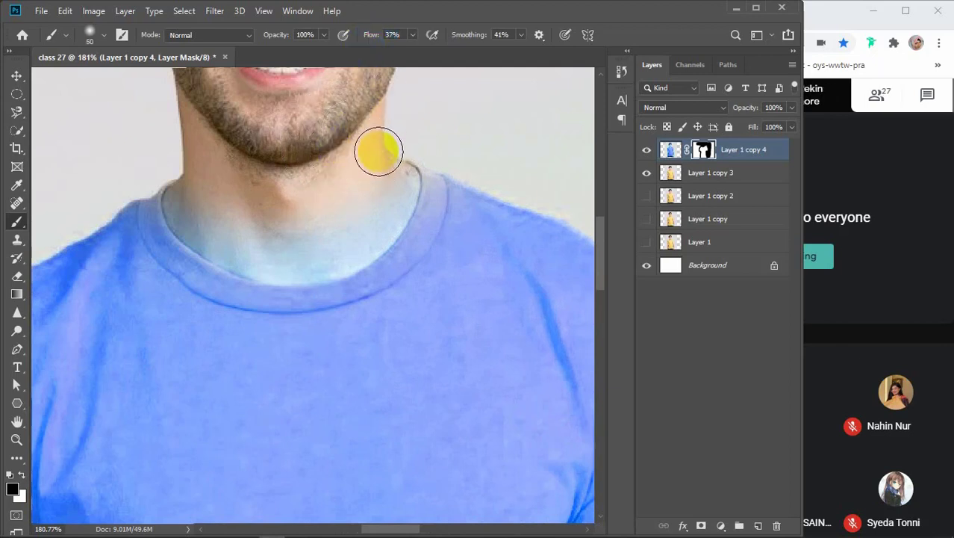
# Mask out the blue tint on the neck inside the collar, lowering the flow to 26% and smoothing to 24%.
pyautogui.moveTo(379, 149)
pyautogui.mouseDown()
pyautogui.moveTo(386, 198)
pyautogui.moveTo(353, 238)
pyautogui.moveTo(354, 192)
pyautogui.mouseUp()
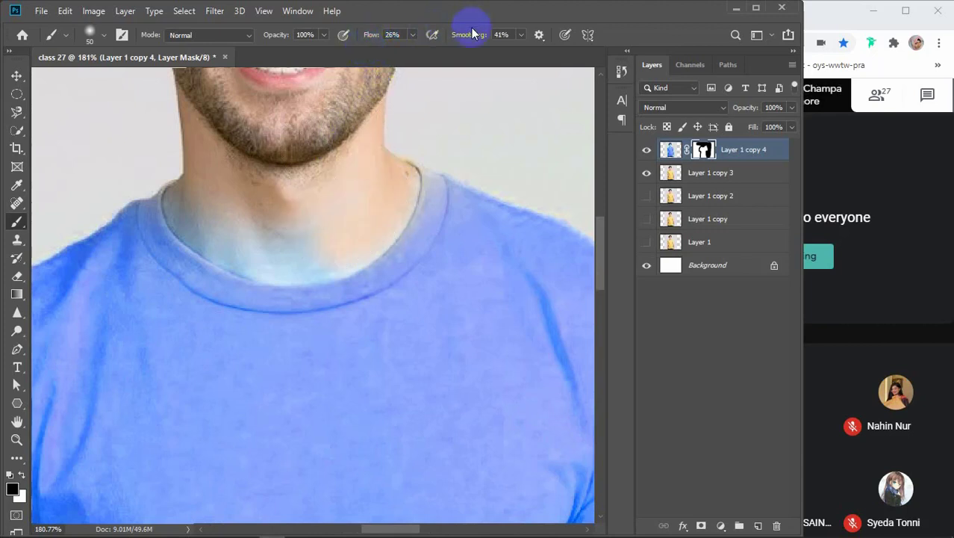
pyautogui.moveTo(385, 153)
pyautogui.mouseDown()
pyautogui.moveTo(370, 214)
pyautogui.moveTo(348, 238)
pyautogui.moveTo(324, 248)
pyautogui.moveTo(260, 246)
pyautogui.mouseUp()
pyautogui.moveTo(364, 204)
pyautogui.mouseDown()
pyautogui.moveTo(341, 254)
pyautogui.moveTo(257, 257)
pyautogui.moveTo(197, 228)
pyautogui.moveTo(175, 186)
pyautogui.mouseUp()
pyautogui.moveTo(385, 112)
pyautogui.mouseDown()
pyautogui.moveTo(386, 190)
pyautogui.moveTo(402, 214)
pyautogui.mouseUp()
# Mask out the tint around the sleeve and upper arm on the image's right side, using brush sizes down to 10.
pyautogui.moveTo(474, 246); pyautogui.dragTo(199, 255)
pyautogui.moveTo(177, 153)
pyautogui.mouseDown()
pyautogui.moveTo(334, 224)
pyautogui.moveTo(419, 280)
pyautogui.moveTo(467, 329)
pyautogui.moveTo(354, 143)
pyautogui.mouseUp()
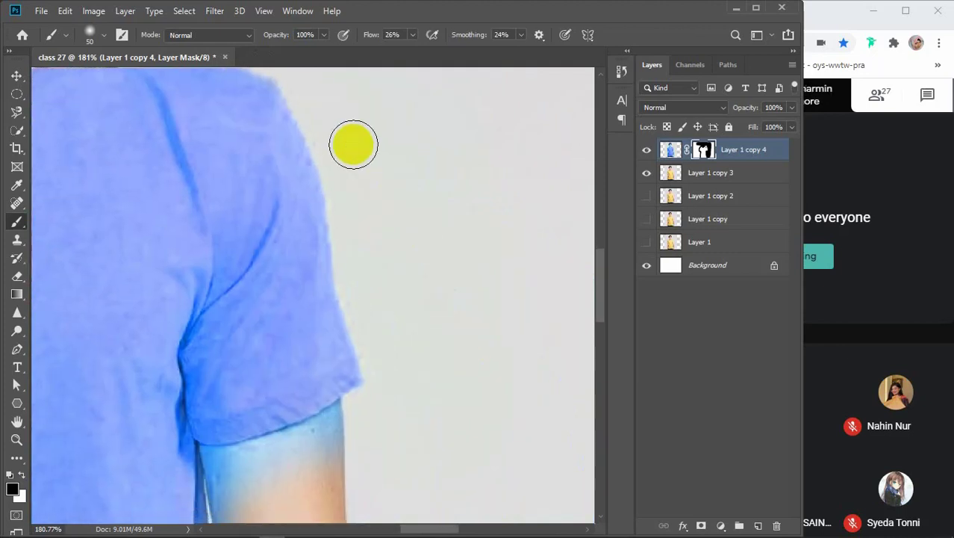
pyautogui.moveTo(320, 95); pyautogui.dragTo(382, 269)
pyautogui.moveTo(422, 381)
pyautogui.mouseDown()
pyautogui.moveTo(409, 265)
pyautogui.moveTo(364, 79)
pyautogui.moveTo(378, 229)
pyautogui.moveTo(307, 275)
pyautogui.moveTo(222, 297)
pyautogui.moveTo(231, 299)
pyautogui.moveTo(209, 284)
pyautogui.mouseUp()
pyautogui.press('[')
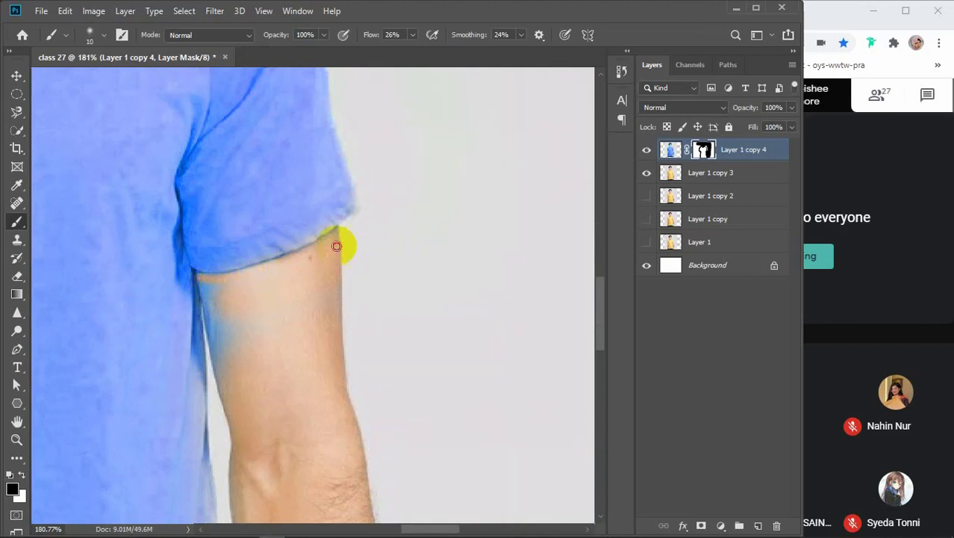
pyautogui.moveTo(336, 243)
pyautogui.mouseDown()
pyautogui.moveTo(201, 284)
pyautogui.moveTo(227, 377)
pyautogui.moveTo(228, 337)
pyautogui.moveTo(202, 278)
pyautogui.moveTo(225, 334)
pyautogui.mouseUp()
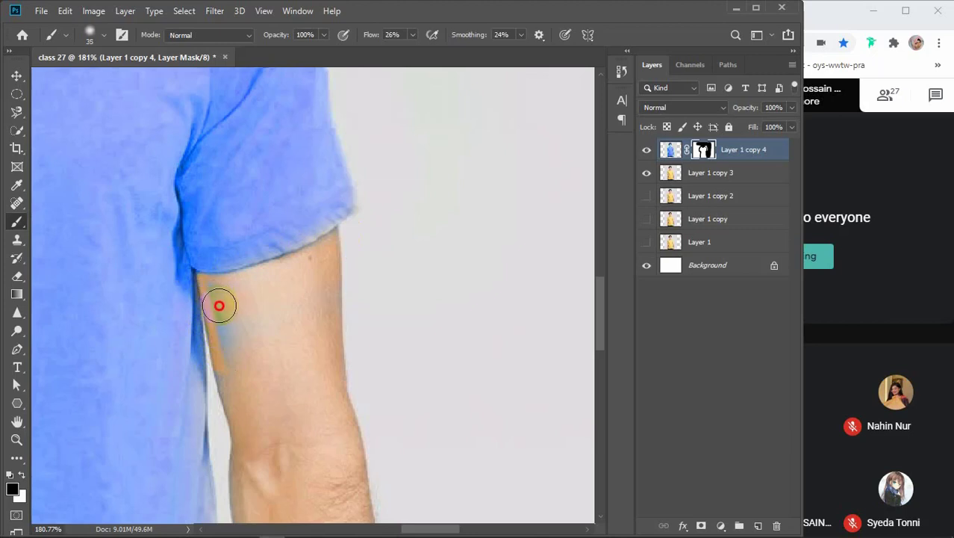
pyautogui.moveTo(219, 306)
pyautogui.mouseDown()
pyautogui.moveTo(226, 332)
pyautogui.moveTo(298, 379)
pyautogui.mouseUp()
pyautogui.moveTo(226, 297)
pyautogui.mouseDown()
pyautogui.moveTo(272, 300)
pyautogui.moveTo(215, 296)
pyautogui.mouseUp()
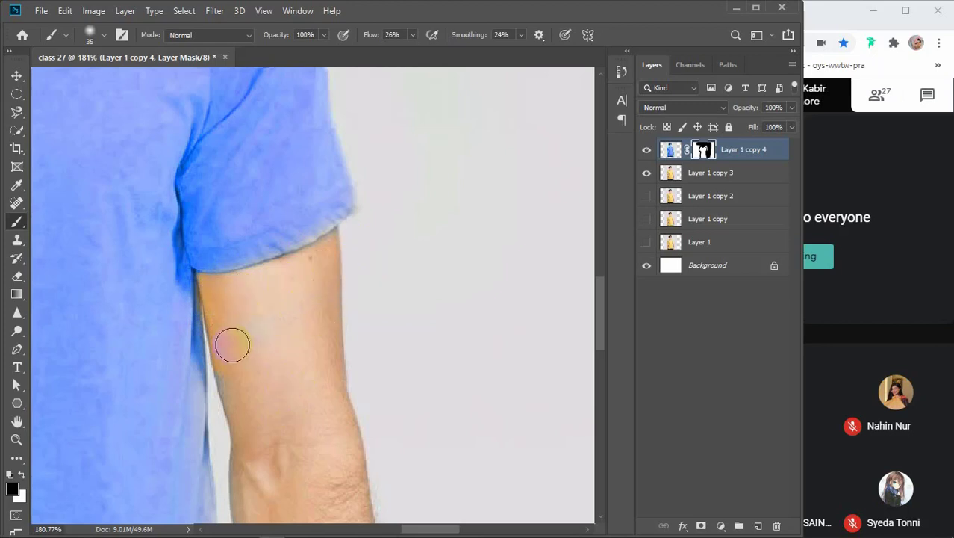
# Clean up the mask along the inner edge of the arm on the image's right side, down to the hand.
pyautogui.moveTo(285, 381); pyautogui.dragTo(369, 258)
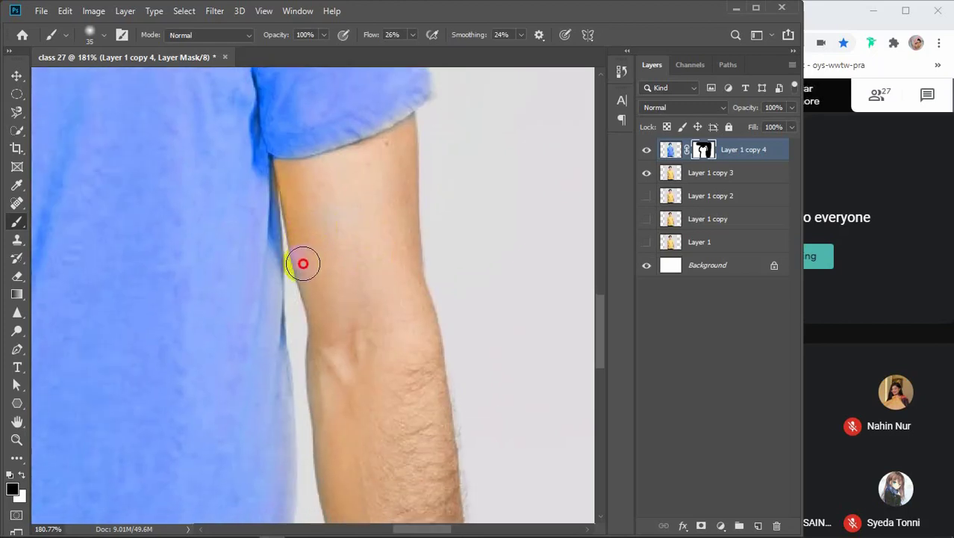
pyautogui.moveTo(325, 374); pyautogui.dragTo(315, 206)
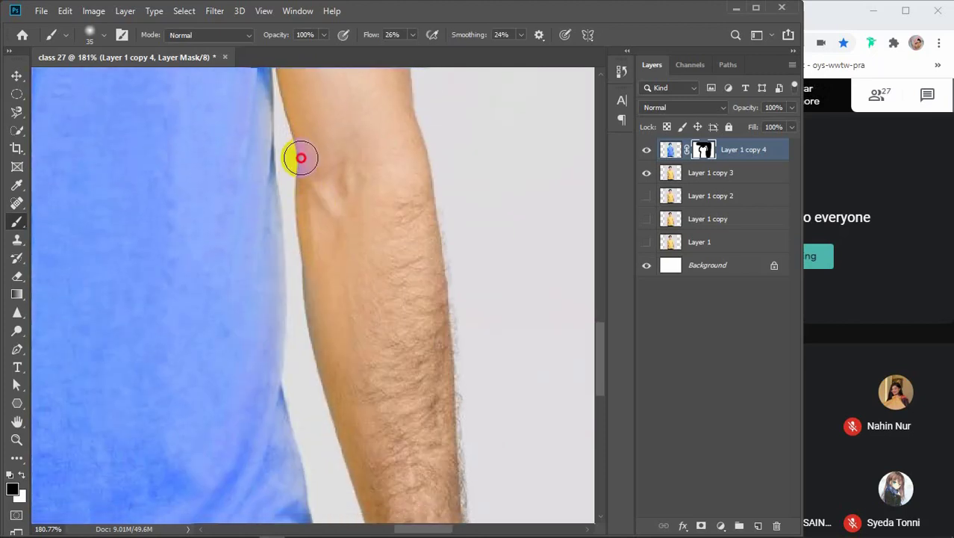
pyautogui.moveTo(368, 350)
pyautogui.mouseDown()
pyautogui.moveTo(355, 181)
pyautogui.moveTo(316, 140)
pyautogui.moveTo(299, 212)
pyautogui.mouseUp()
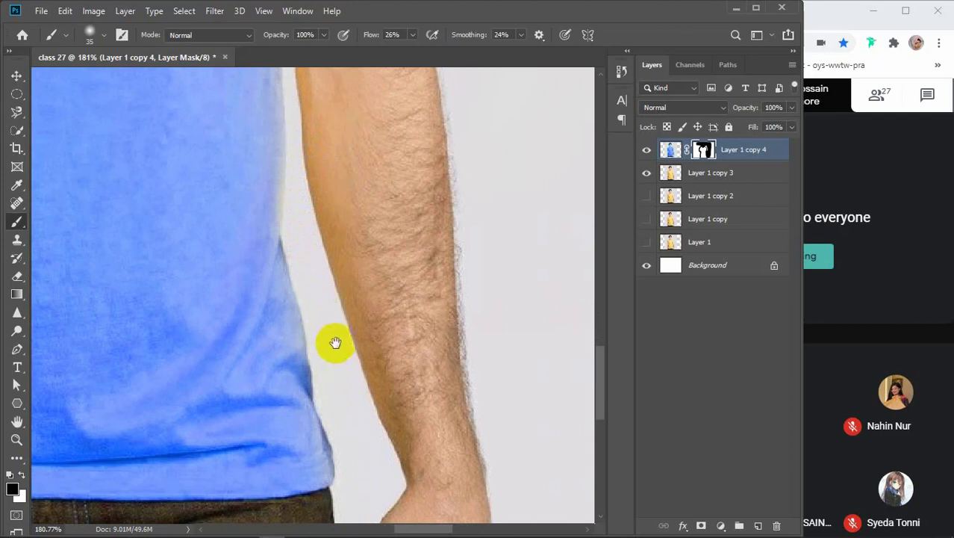
pyautogui.scroll(-4, 328, 321)
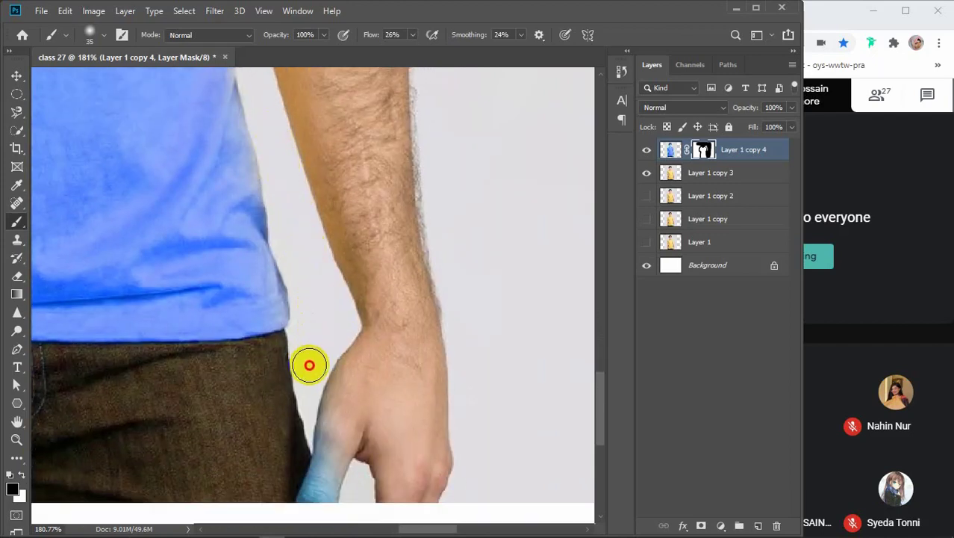
pyautogui.moveTo(314, 342)
pyautogui.mouseDown()
pyautogui.moveTo(232, 367)
pyautogui.moveTo(191, 368)
pyautogui.moveTo(287, 348)
pyautogui.moveTo(143, 365)
pyautogui.moveTo(415, 308)
pyautogui.moveTo(455, 285)
pyautogui.moveTo(455, 312)
pyautogui.moveTo(200, 309)
pyautogui.moveTo(106, 321)
pyautogui.moveTo(402, 306)
pyautogui.moveTo(112, 316)
pyautogui.moveTo(444, 222)
pyautogui.moveTo(362, 237)
pyautogui.moveTo(232, 239)
pyautogui.mouseUp()
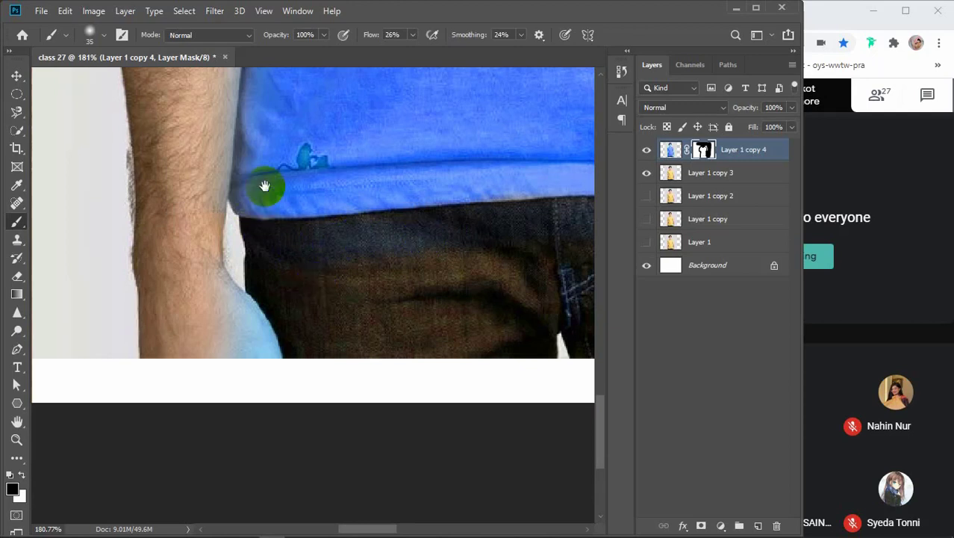
# Mask out the tint along the inner edge of the arm on the image's left side with a size 15 brush.
pyautogui.moveTo(265, 188); pyautogui.dragTo(273, 296)
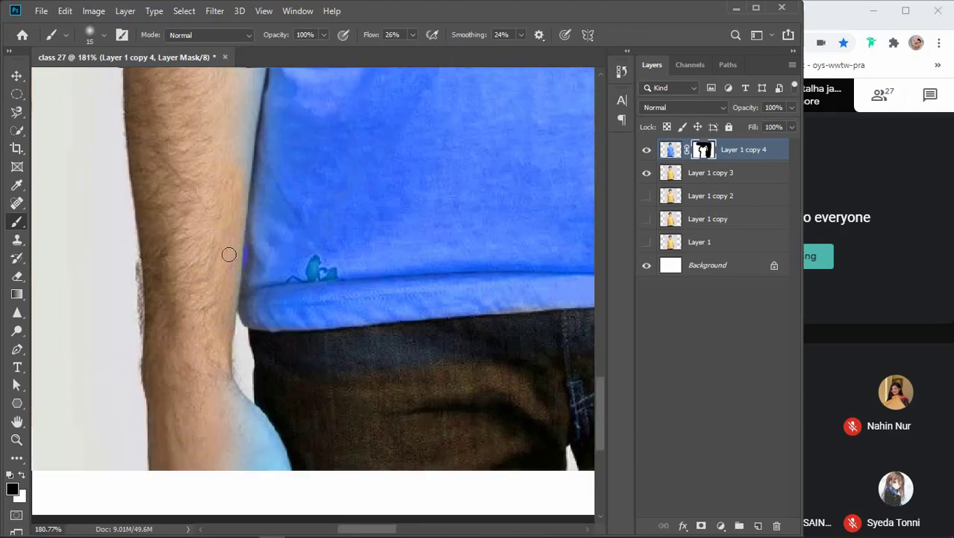
pyautogui.scroll(5, 230, 300)
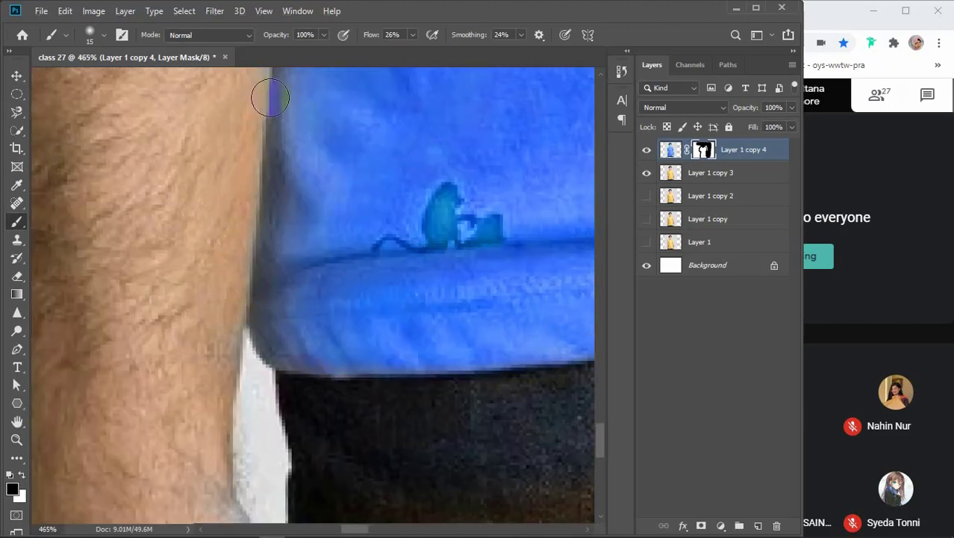
pyautogui.moveTo(269, 98); pyautogui.dragTo(250, 409)
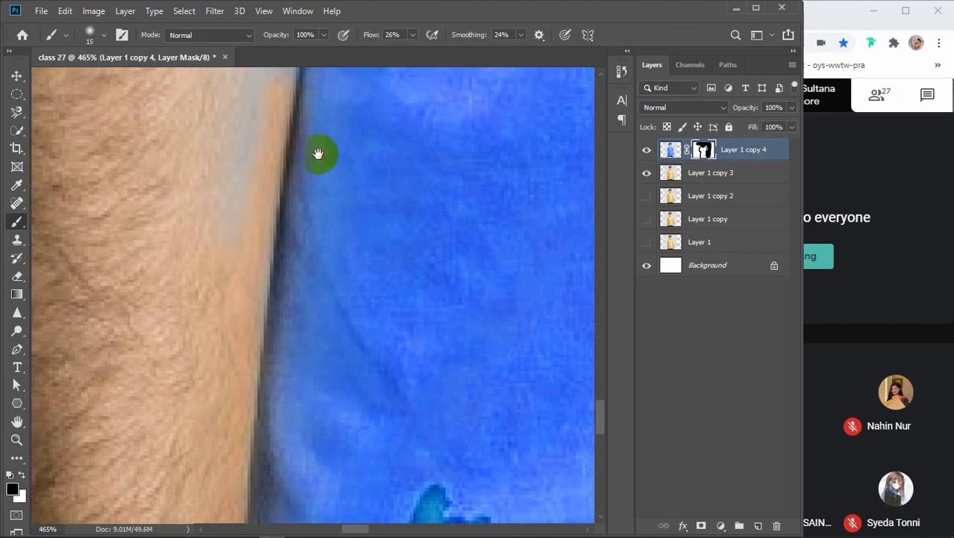
pyautogui.moveTo(320, 153); pyautogui.dragTo(327, 486)
pyautogui.moveTo(279, 450); pyautogui.dragTo(304, 152)
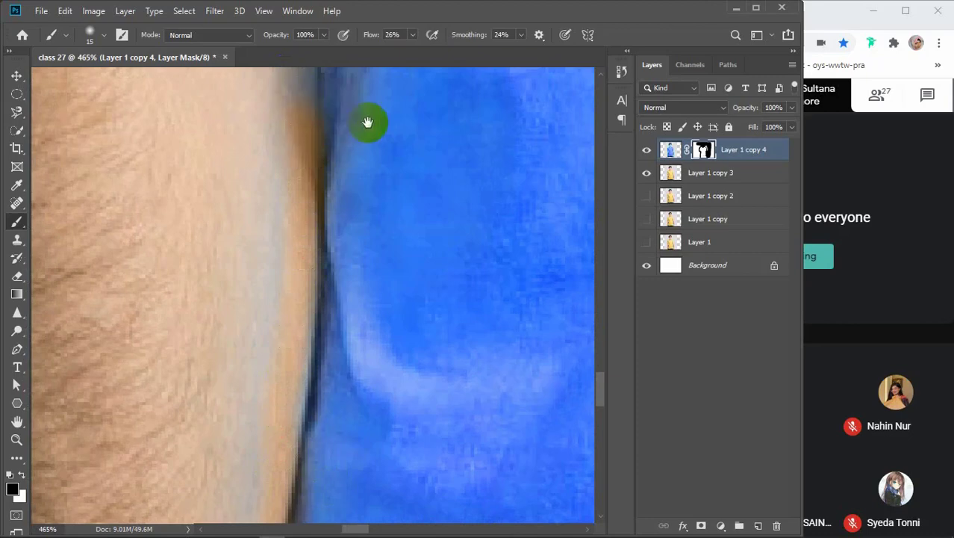
pyautogui.moveTo(367, 121); pyautogui.dragTo(386, 442)
pyautogui.moveTo(306, 451); pyautogui.dragTo(303, 359)
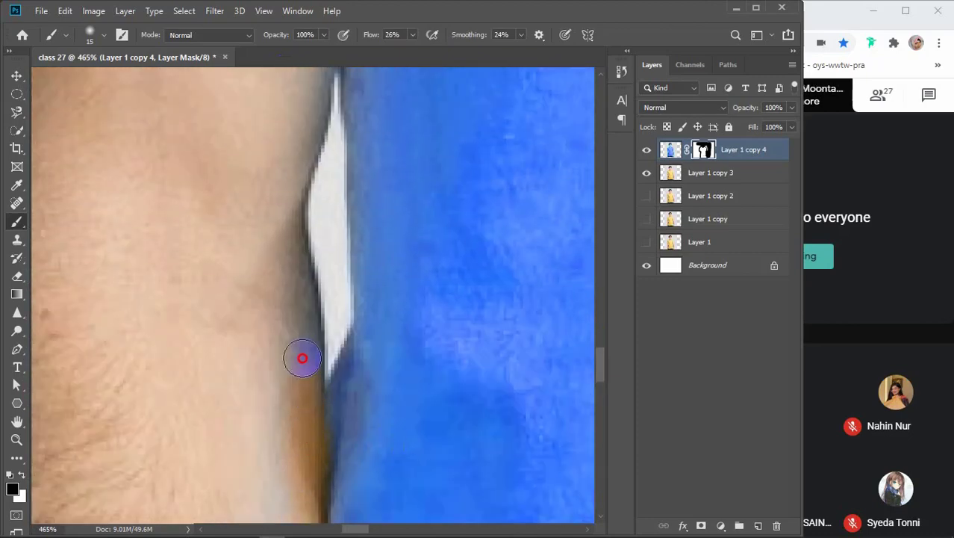
pyautogui.moveTo(372, 237); pyautogui.dragTo(329, 451)
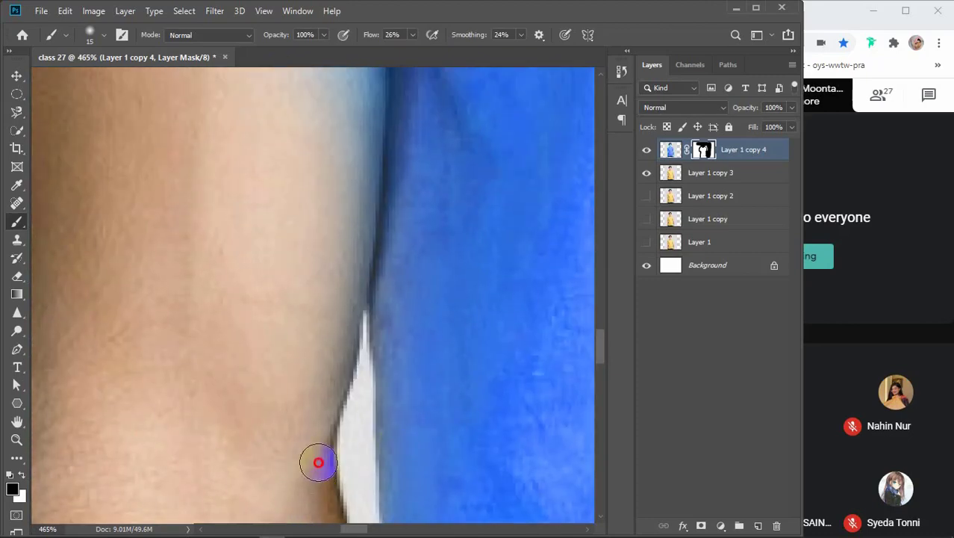
pyautogui.moveTo(350, 285)
pyautogui.mouseDown()
pyautogui.moveTo(362, 213)
pyautogui.moveTo(357, 129)
pyautogui.mouseUp()
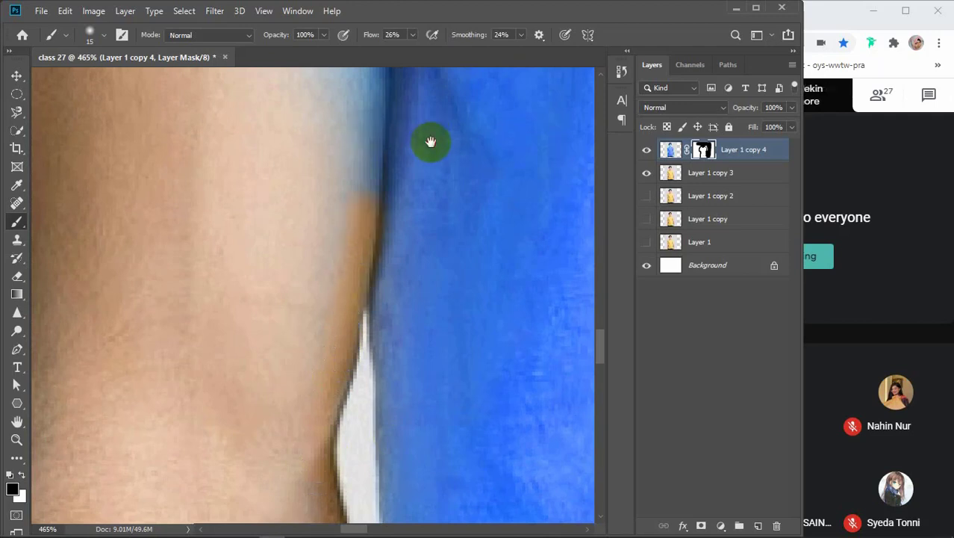
# Mask out the tint on the upper arm's inner edge and just below the sleeve hem on the image's left side.
pyautogui.moveTo(430, 143); pyautogui.dragTo(437, 401)
pyautogui.moveTo(374, 470); pyautogui.dragTo(390, 252)
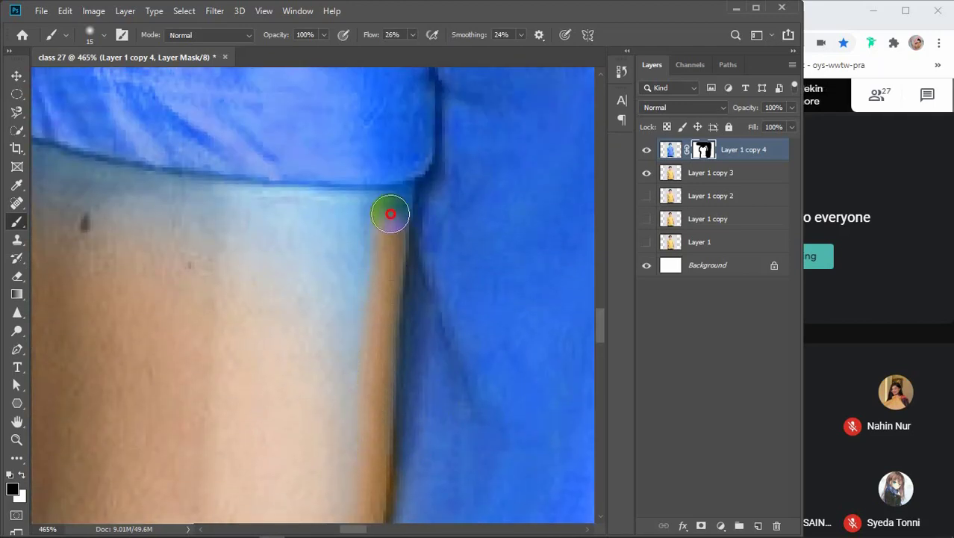
pyautogui.moveTo(402, 209); pyautogui.dragTo(195, 212)
pyautogui.moveTo(189, 257); pyautogui.dragTo(376, 366)
pyautogui.moveTo(422, 335)
pyautogui.mouseDown()
pyautogui.moveTo(422, 313)
pyautogui.moveTo(325, 298)
pyautogui.mouseUp()
pyautogui.moveTo(256, 280); pyautogui.dragTo(180, 257)
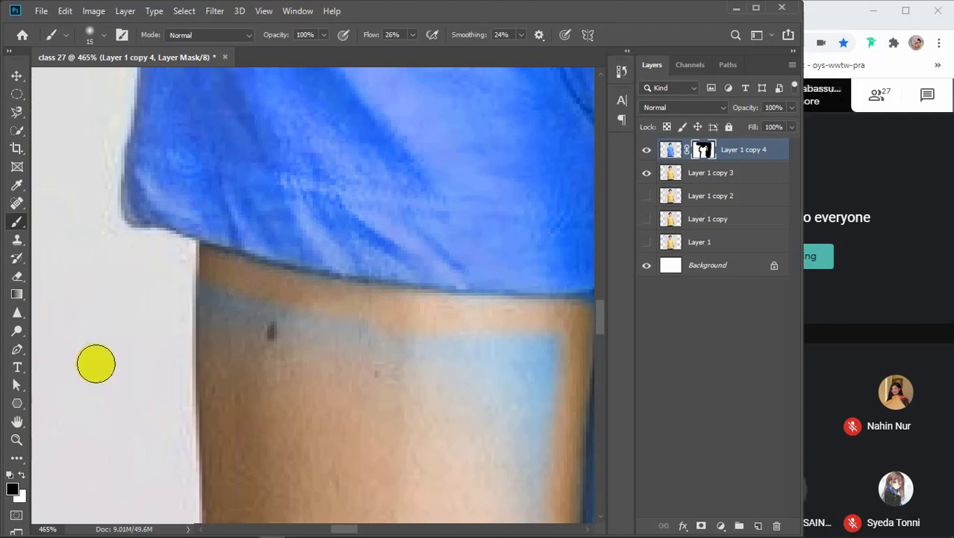
# Enlarge the brush to 45 and mask out the remaining blue tint on the upper arm below the left-side sleeve.
pyautogui.scroll(-2, 102, 363)
pyautogui.scroll(-1, 102, 363)
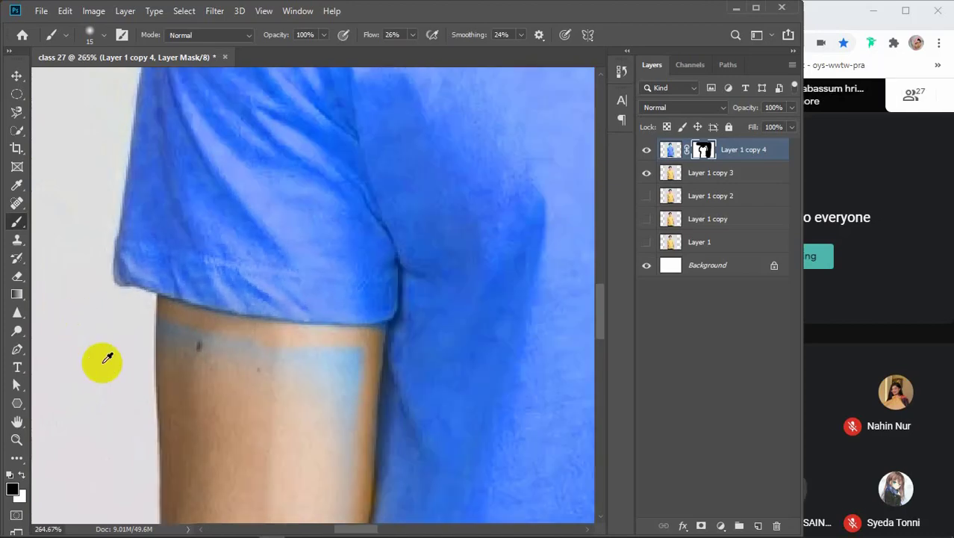
pyautogui.scroll(-2, 103, 362)
pyautogui.moveTo(107, 386); pyautogui.dragTo(88, 308)
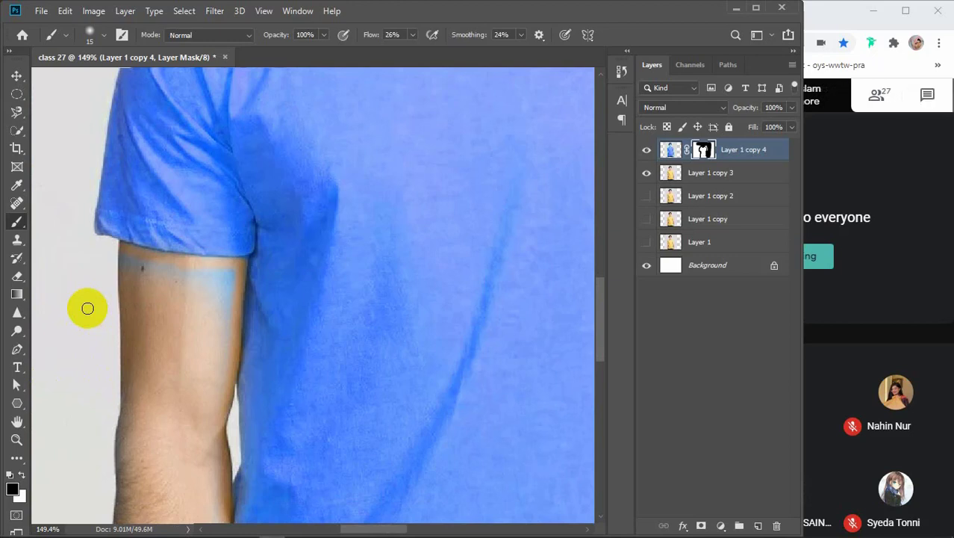
pyautogui.click(119, 263)
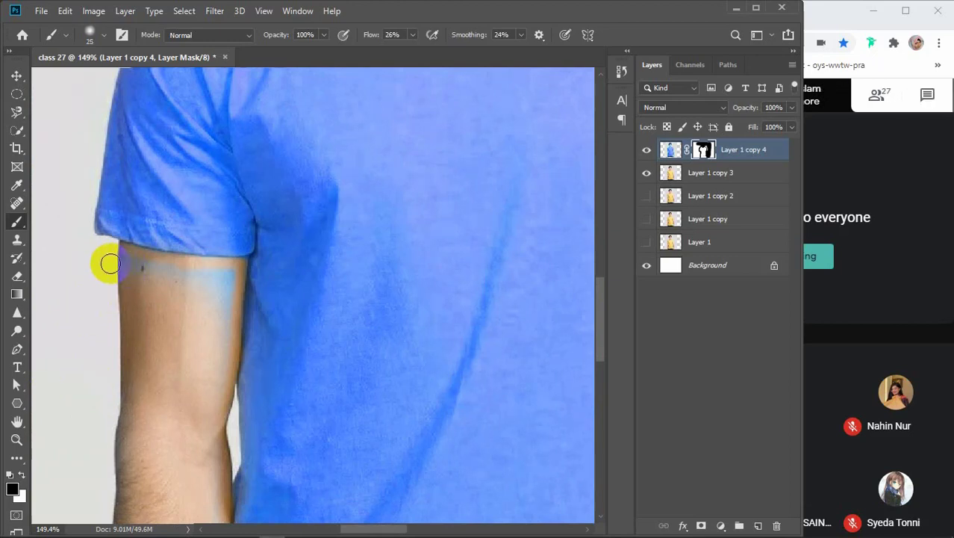
pyautogui.moveTo(112, 265)
pyautogui.mouseDown()
pyautogui.moveTo(212, 291)
pyautogui.moveTo(217, 313)
pyautogui.moveTo(224, 275)
pyautogui.moveTo(215, 330)
pyautogui.mouseUp()
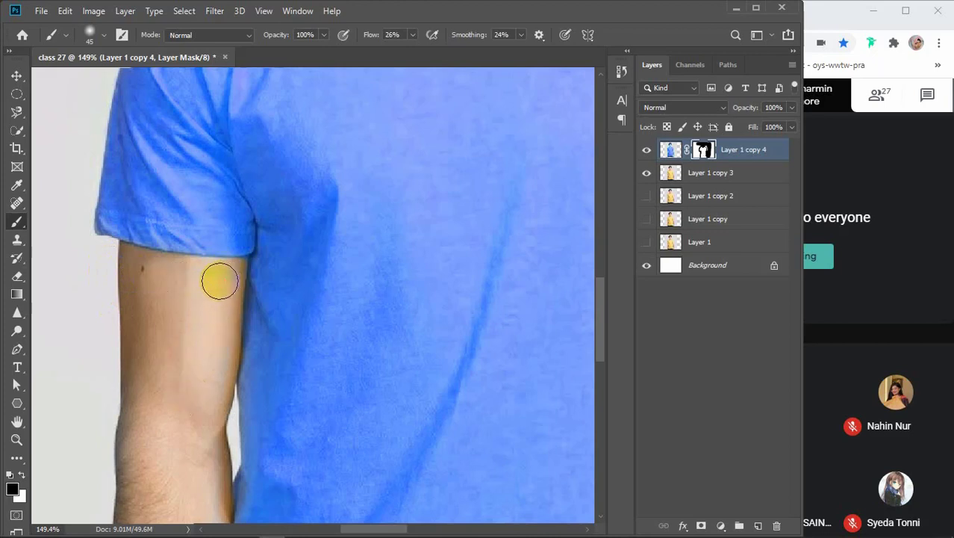
# Mask out the remaining tint around the elbow of the arm on the image's left side, undoing the stroke that spills onto the shirt.
pyautogui.scroll(-1, 187, 412)
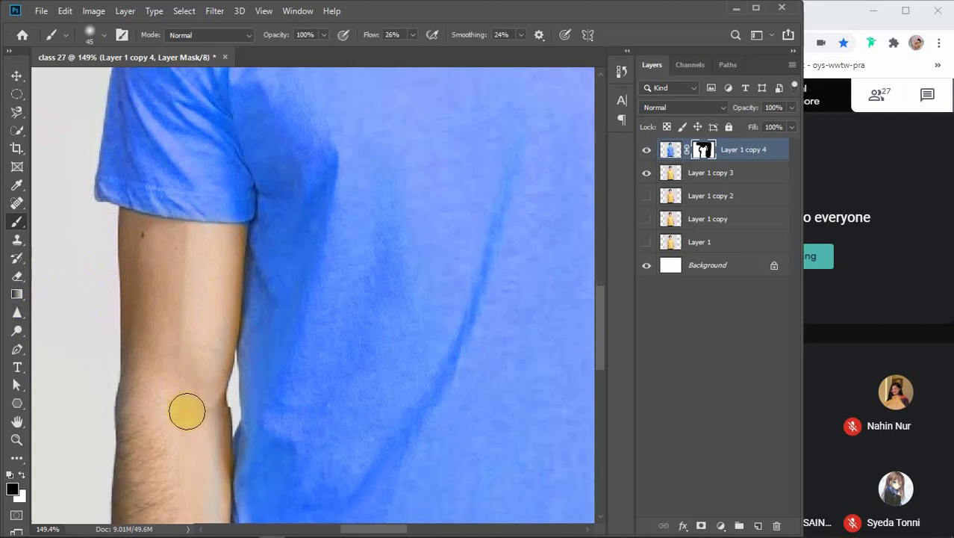
pyautogui.moveTo(205, 287); pyautogui.dragTo(213, 352)
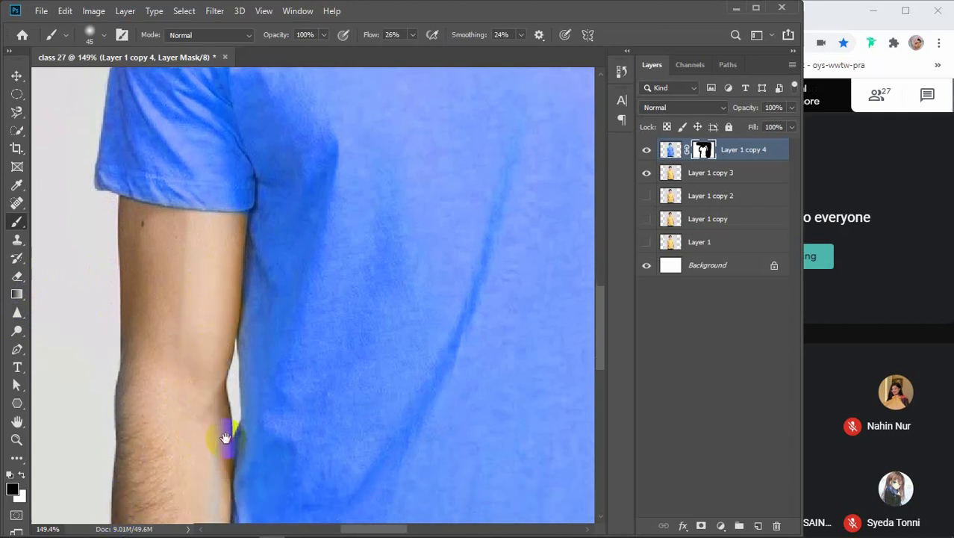
pyautogui.moveTo(225, 437)
pyautogui.mouseDown()
pyautogui.moveTo(198, 261)
pyautogui.moveTo(180, 379)
pyautogui.mouseUp()
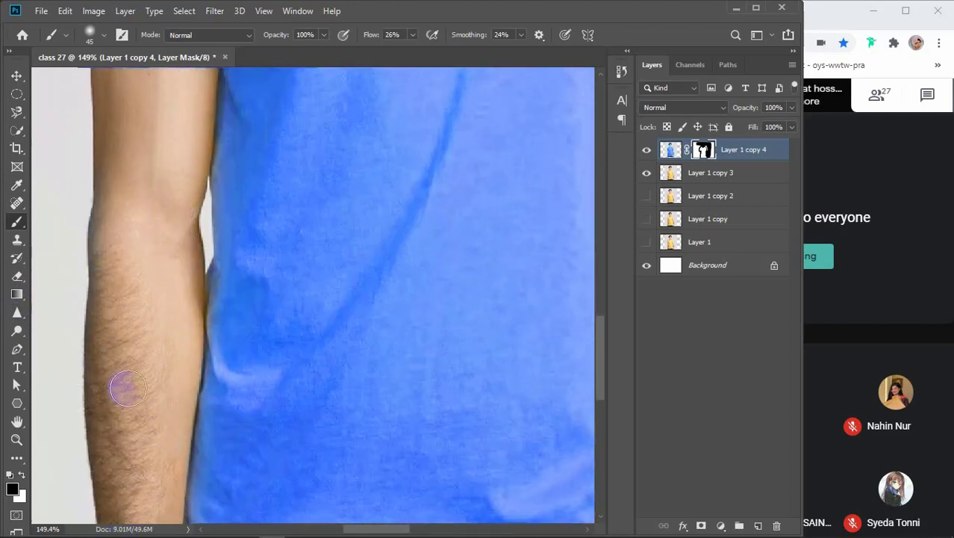
pyautogui.moveTo(169, 318); pyautogui.dragTo(245, 233)
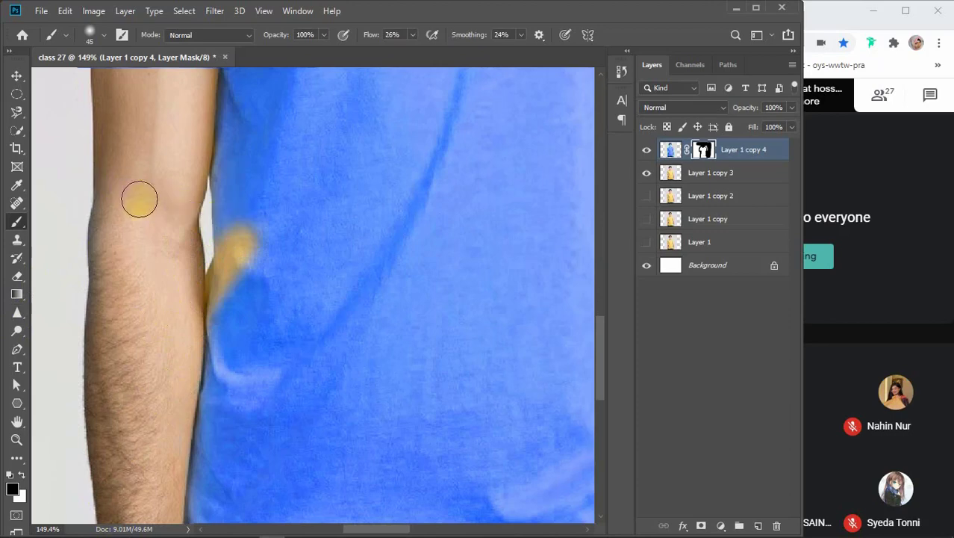
pyautogui.hotkey('ctrl', 'z')
# Mask out the blue tint on the wrist and hand on the image's left side.
pyautogui.moveTo(163, 326); pyautogui.dragTo(238, 221)
pyautogui.scroll(-5, 205, 284)
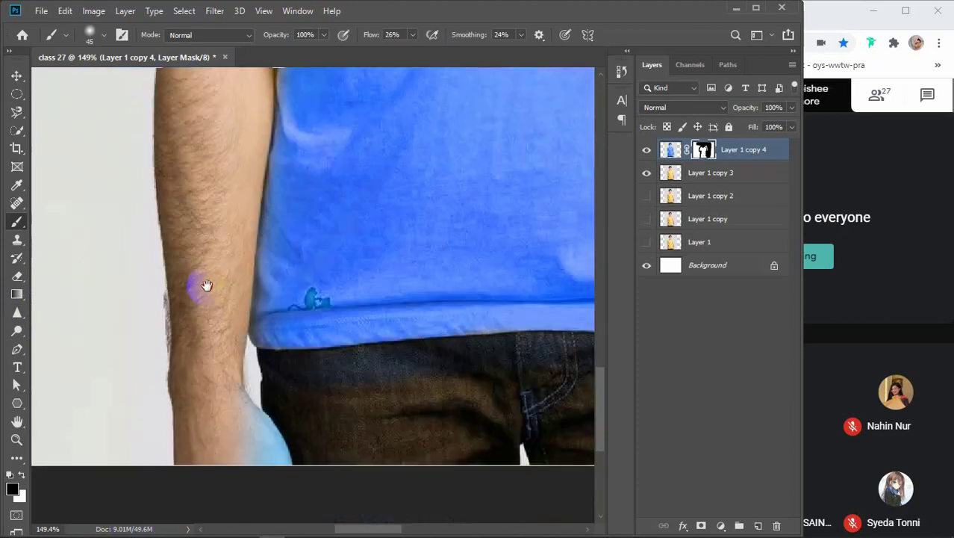
pyautogui.click(214, 335)
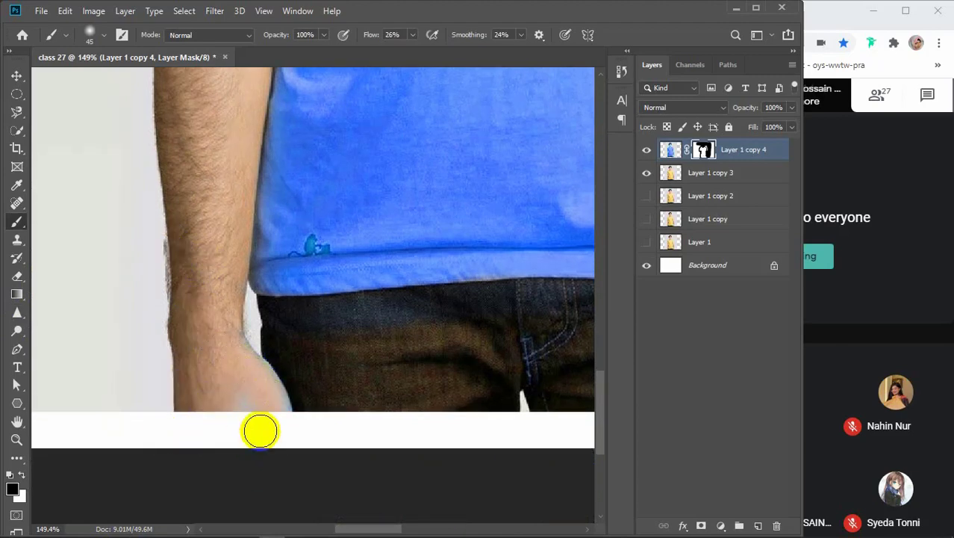
# Enlarge the brush to 80 and mask out the tint on the jeans and the hand on the image's right side.
pyautogui.scroll(-3, 260, 430)
pyautogui.moveTo(256, 389)
pyautogui.mouseDown()
pyautogui.moveTo(557, 376)
pyautogui.moveTo(492, 372)
pyautogui.moveTo(224, 403)
pyautogui.moveTo(505, 375)
pyautogui.mouseUp()
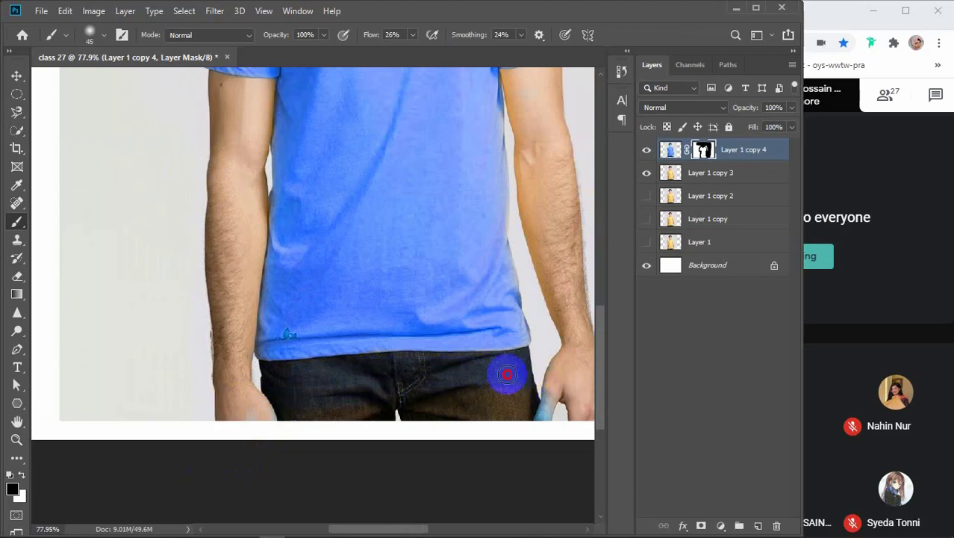
pyautogui.press(']')
pyautogui.press(']')
pyautogui.press(']')
pyautogui.moveTo(299, 415)
pyautogui.mouseDown()
pyautogui.moveTo(483, 406)
pyautogui.moveTo(299, 408)
pyautogui.moveTo(180, 425)
pyautogui.moveTo(455, 401)
pyautogui.moveTo(405, 436)
pyautogui.mouseUp()
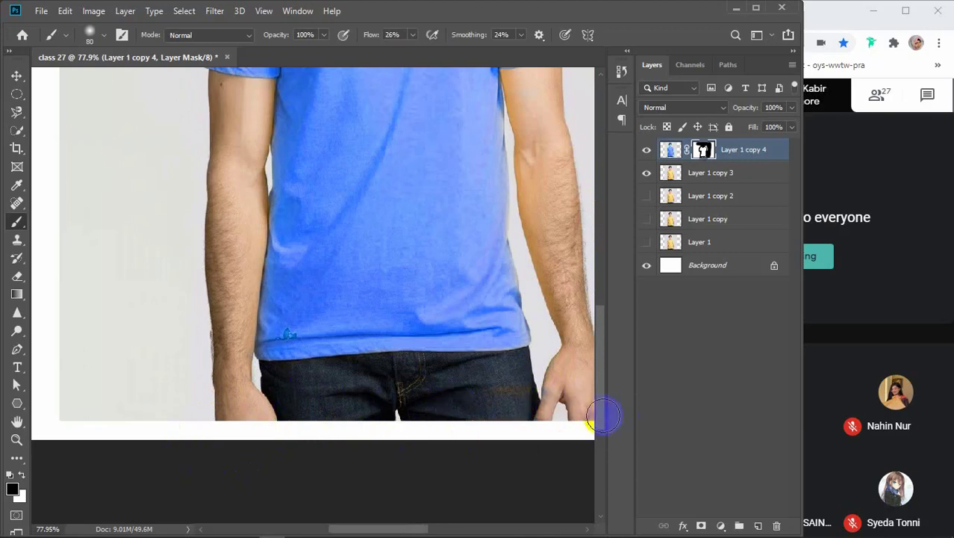
# Mask out the leftover tint along the arm and its outer edge on the image's right side.
pyautogui.moveTo(558, 440)
pyautogui.mouseDown()
pyautogui.moveTo(306, 439)
pyautogui.moveTo(198, 411)
pyautogui.mouseUp()
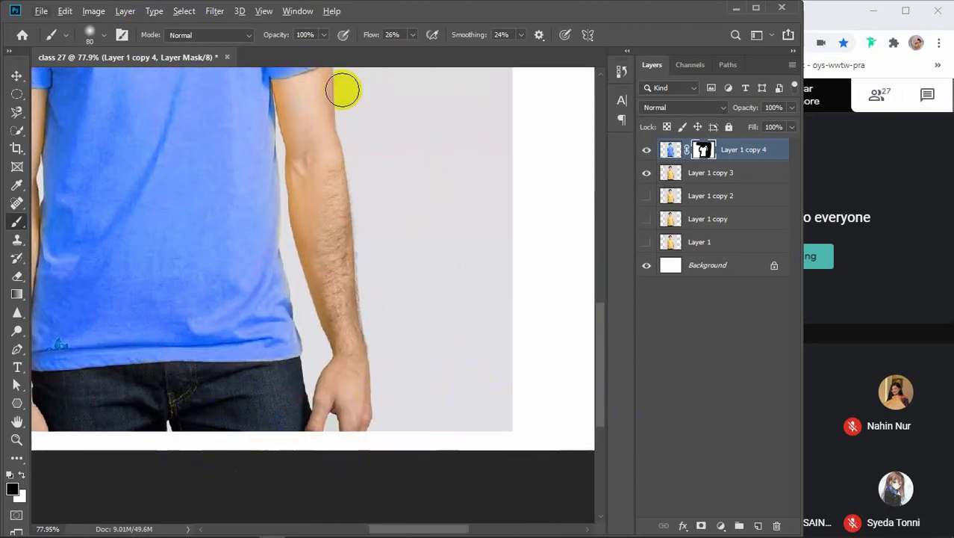
pyautogui.moveTo(323, 95); pyautogui.dragTo(371, 269)
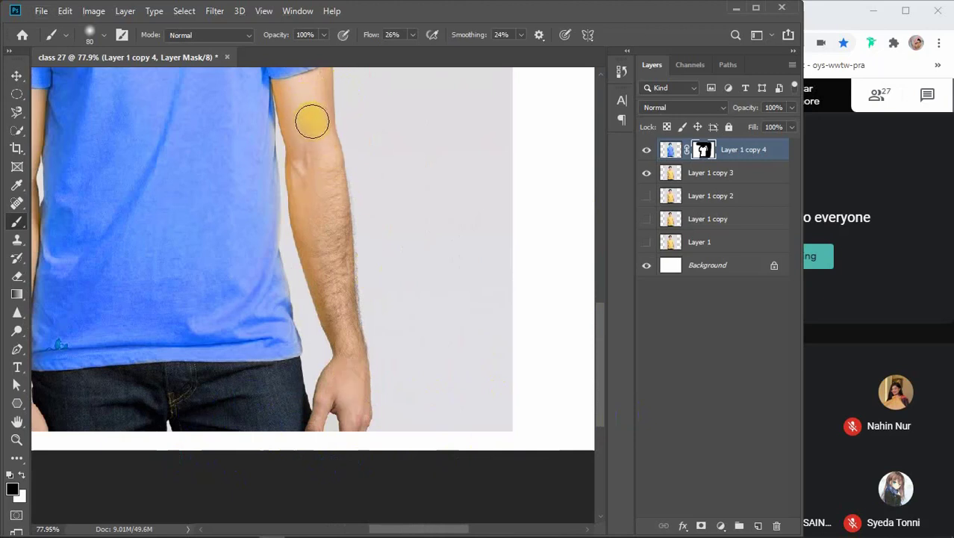
pyautogui.moveTo(313, 120)
pyautogui.mouseDown()
pyautogui.moveTo(351, 366)
pyautogui.moveTo(391, 325)
pyautogui.moveTo(401, 389)
pyautogui.mouseUp()
pyautogui.hotkey('ctrl', '0')
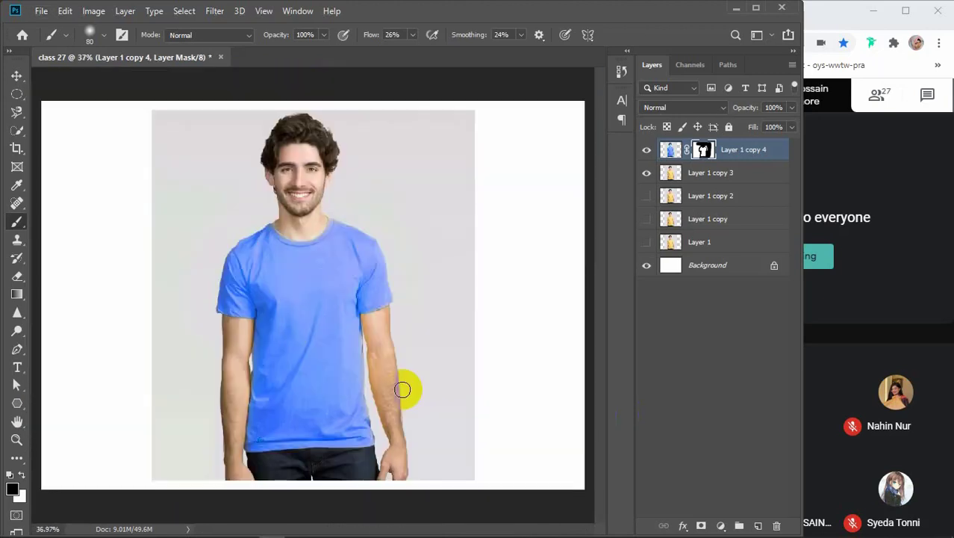
# Enlarge the brush to 250 and mask the tint off the background around the model, undoing the last stroke.
pyautogui.moveTo(189, 398)
pyautogui.mouseDown()
pyautogui.moveTo(149, 167)
pyautogui.moveTo(185, 299)
pyautogui.moveTo(179, 362)
pyautogui.mouseUp()
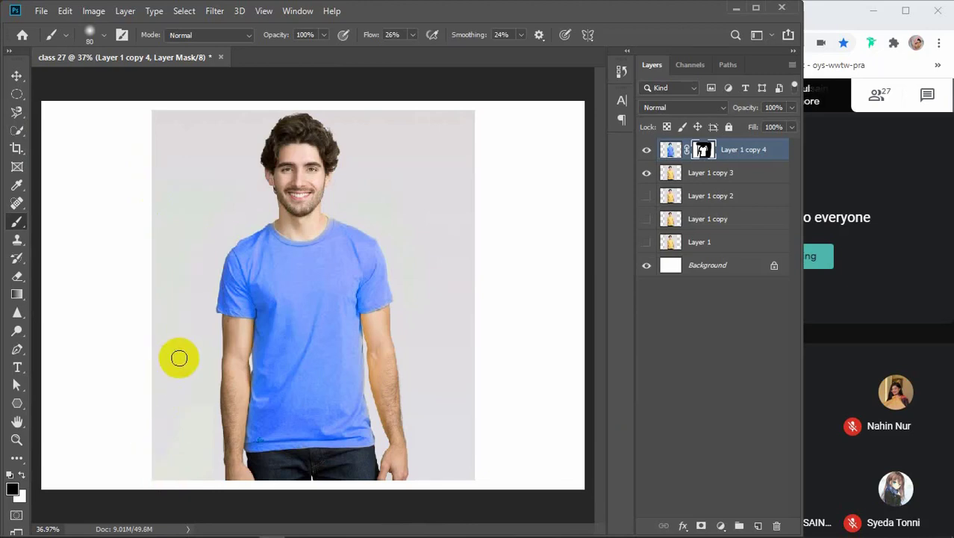
pyautogui.press(']')
pyautogui.press(']')
pyautogui.press(']')
pyautogui.press(']')
pyautogui.moveTo(175, 312)
pyautogui.mouseDown()
pyautogui.moveTo(170, 151)
pyautogui.moveTo(150, 528)
pyautogui.moveTo(160, 310)
pyautogui.moveTo(183, 240)
pyautogui.moveTo(246, 138)
pyautogui.moveTo(175, 290)
pyautogui.moveTo(179, 430)
pyautogui.moveTo(196, 520)
pyautogui.moveTo(252, 141)
pyautogui.moveTo(327, 126)
pyautogui.moveTo(319, 161)
pyautogui.moveTo(284, 179)
pyautogui.moveTo(321, 129)
pyautogui.moveTo(466, 128)
pyautogui.moveTo(327, 133)
pyautogui.mouseUp()
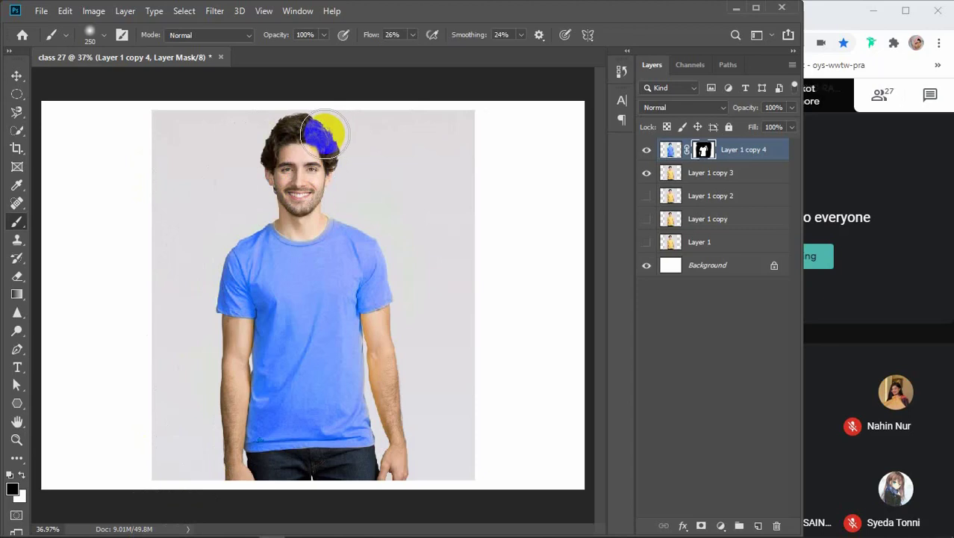
pyautogui.hotkey('ctrl', 'z')
# Mask out the tint on the background beside the shoulder and sleeve on the image's right side.
pyautogui.scroll(4, 347, 195)
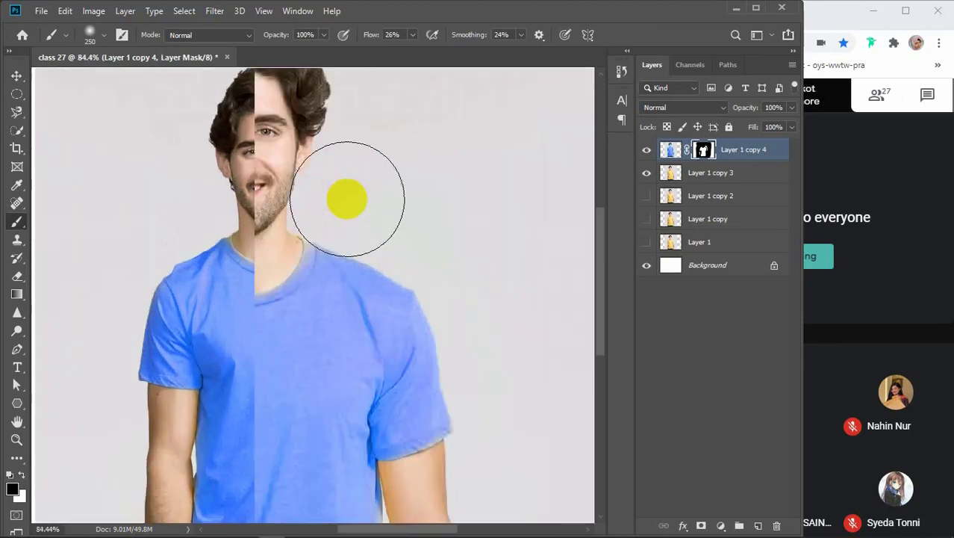
pyautogui.moveTo(370, 186)
pyautogui.mouseDown()
pyautogui.moveTo(439, 214)
pyautogui.moveTo(499, 265)
pyautogui.moveTo(447, 232)
pyautogui.moveTo(472, 261)
pyautogui.moveTo(531, 389)
pyautogui.moveTo(568, 375)
pyautogui.mouseUp()
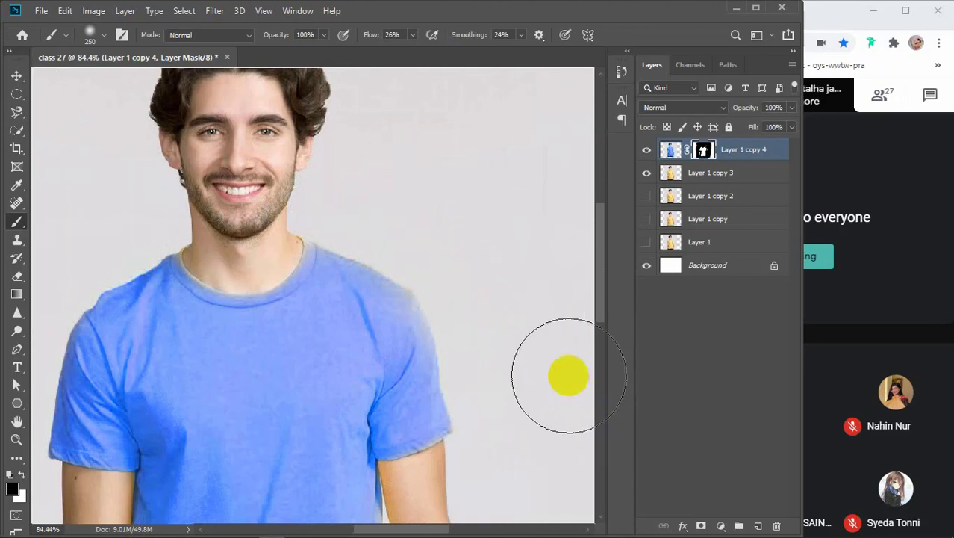
pyautogui.scroll(-2, 569, 375)
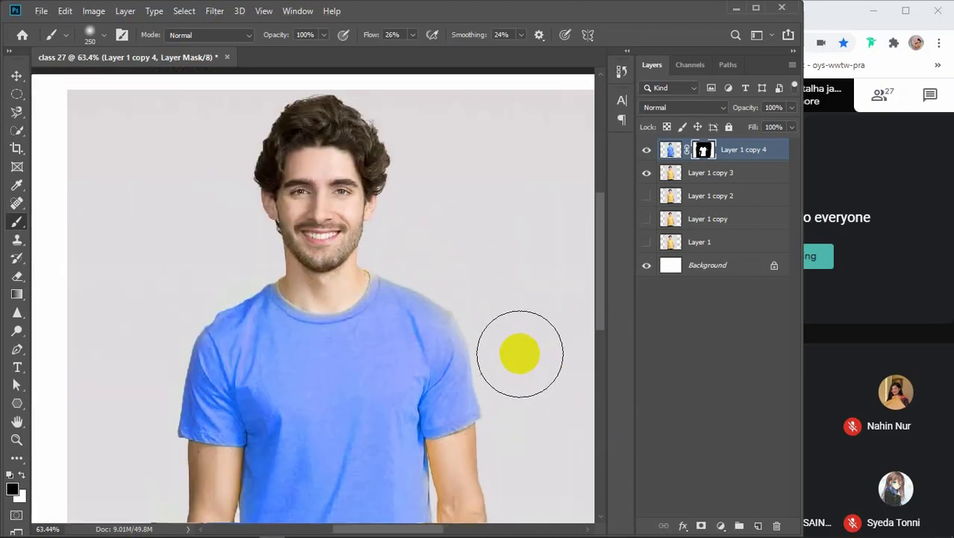
pyautogui.scroll(-2, 519, 353)
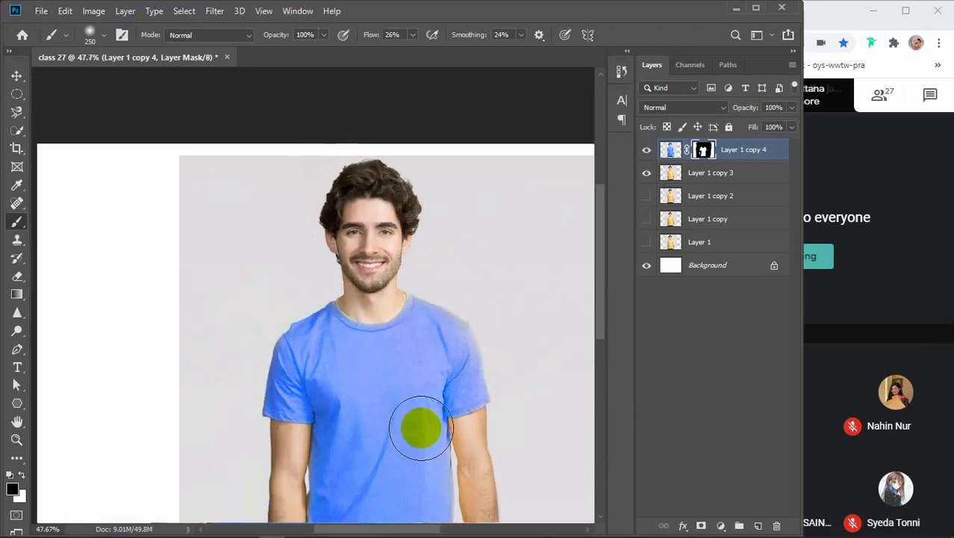
# Mask out the tint on the background beside the arm on the image's left side and switch to the Move tool.
pyautogui.moveTo(306, 410)
pyautogui.mouseDown()
pyautogui.moveTo(291, 379)
pyautogui.moveTo(280, 244)
pyautogui.mouseUp()
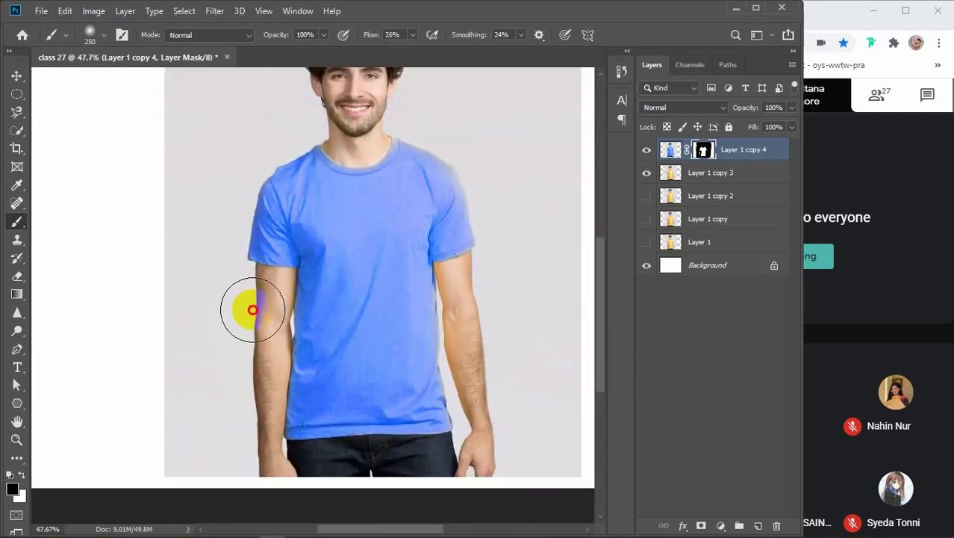
pyautogui.moveTo(252, 309); pyautogui.dragTo(228, 384)
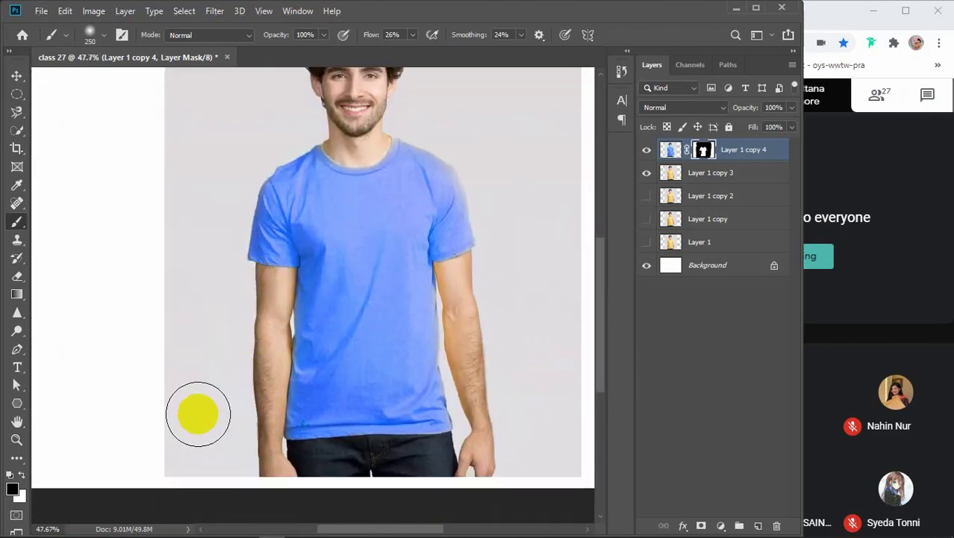
pyautogui.press('v')
pyautogui.hotkey('ctrl', '-')
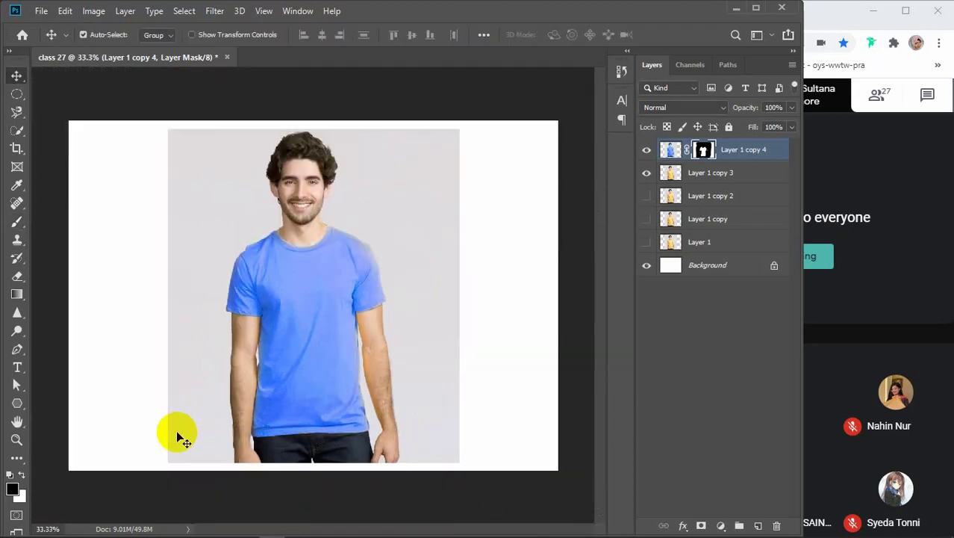
# Hide Layer 1 copy 4 and move it directly above the Background layer.
pyautogui.click(694, 150)
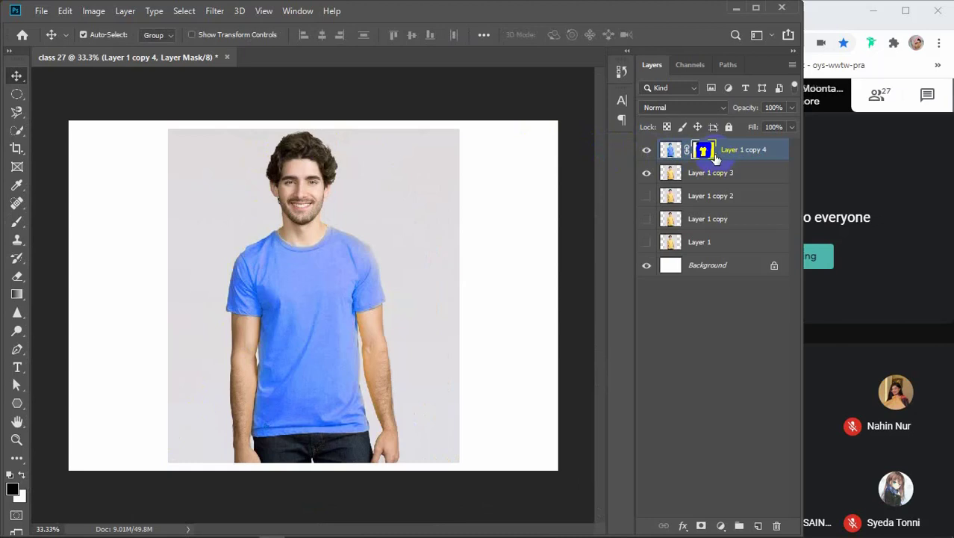
pyautogui.click(642, 152)
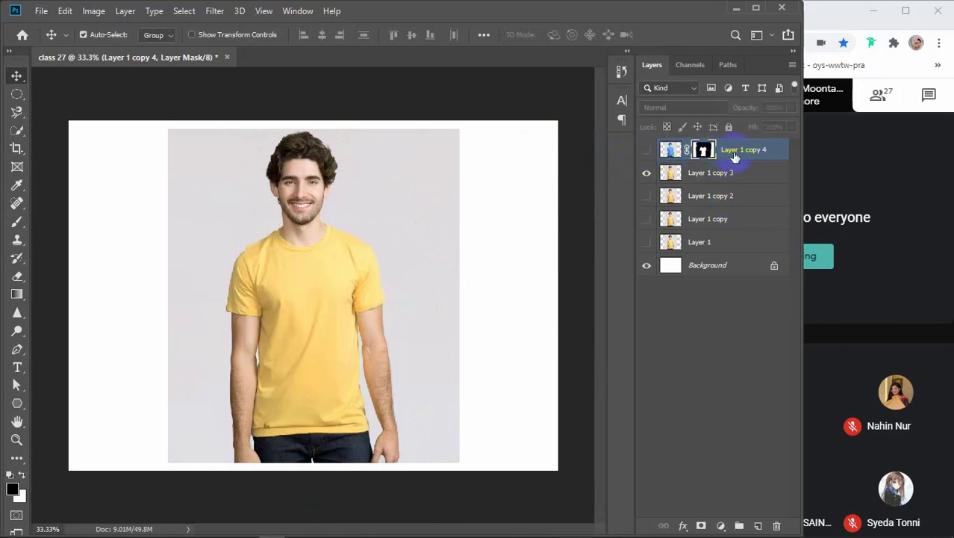
pyautogui.moveTo(738, 152); pyautogui.dragTo(729, 261)
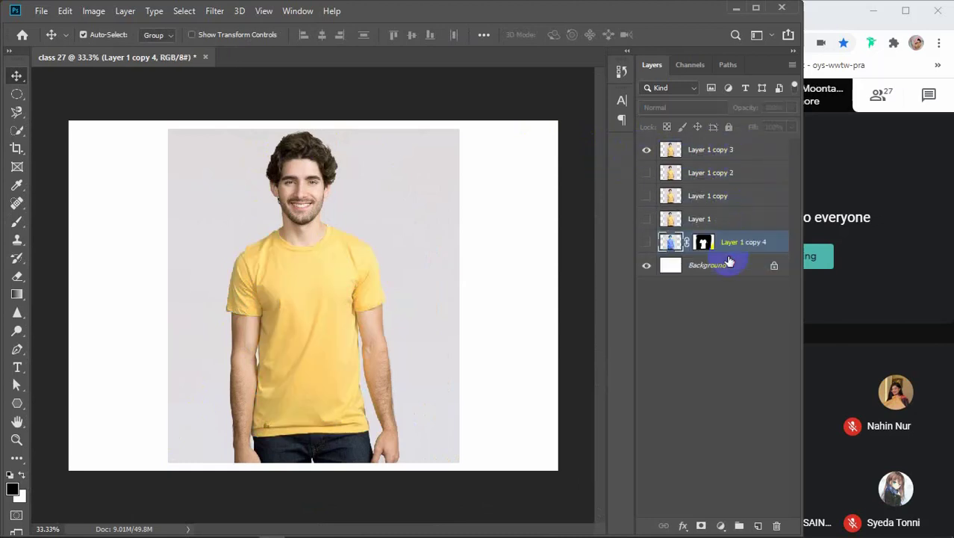
# Start a Hue/Saturation adjustment on Layer 1 copy 3 with Saturation +40 and Hue -100.
pyautogui.click(708, 155)
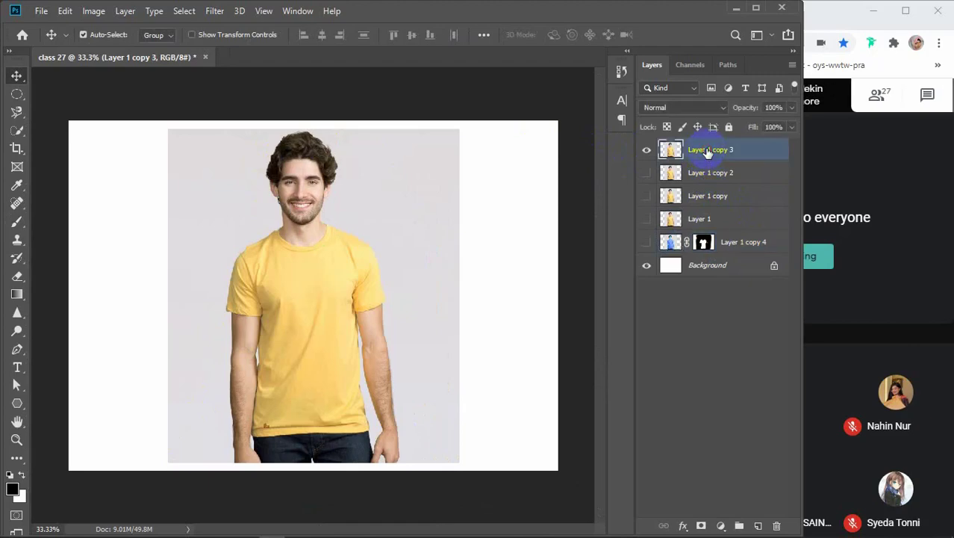
pyautogui.click(93, 12)
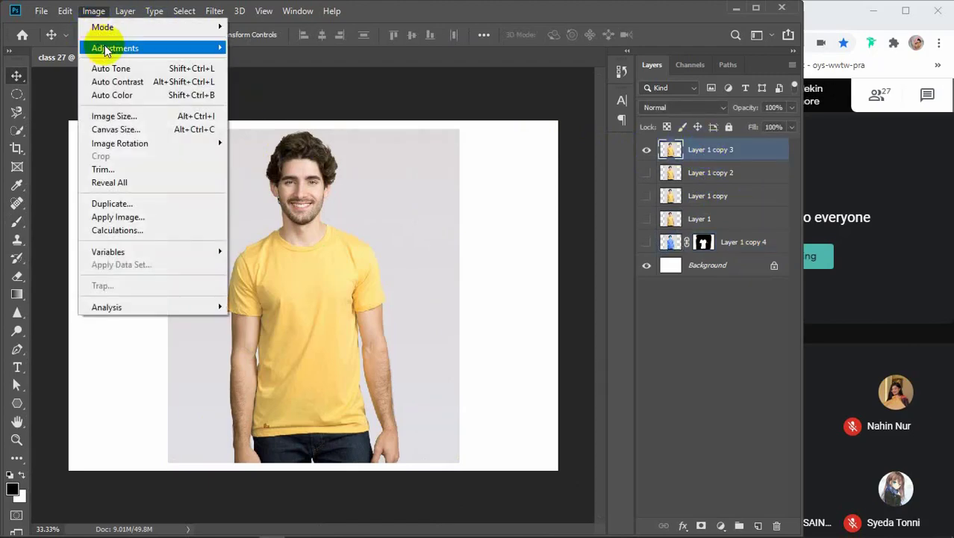
pyautogui.moveTo(112, 48)
pyautogui.click(286, 122)
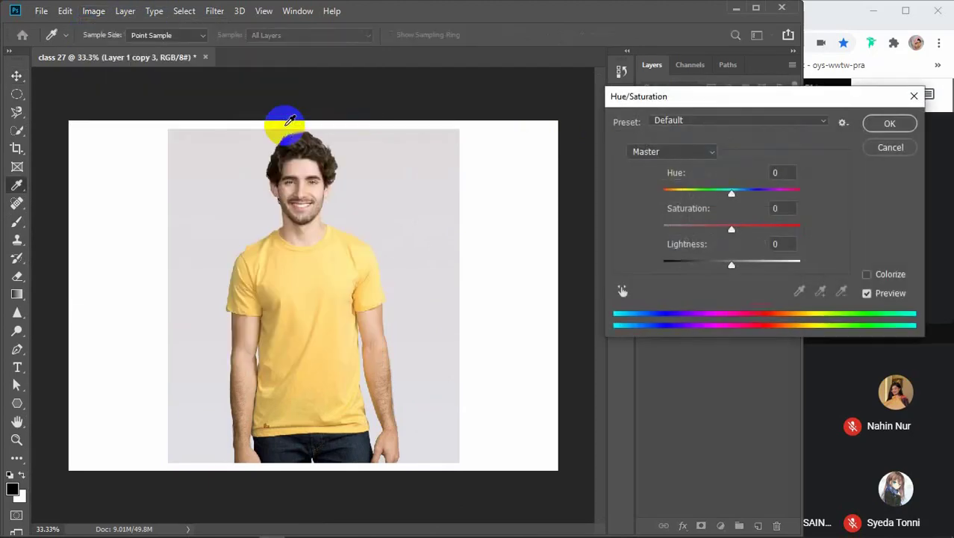
pyautogui.moveTo(732, 228); pyautogui.dragTo(755, 234)
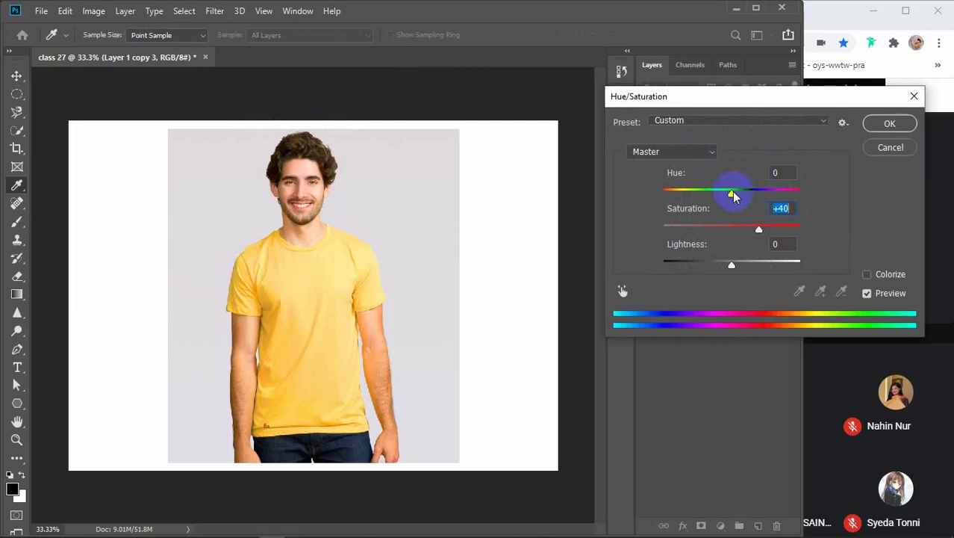
pyautogui.moveTo(734, 196); pyautogui.dragTo(688, 198)
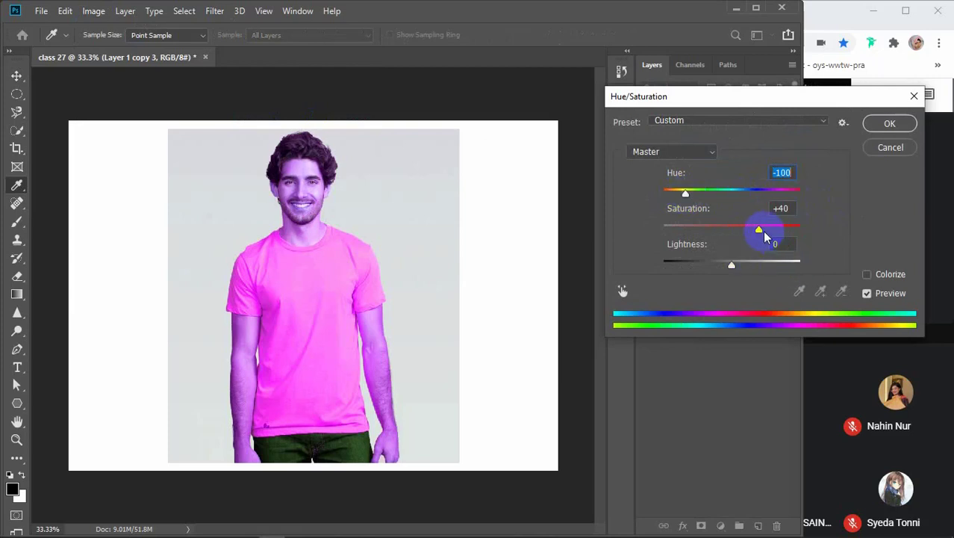
# Set Lightness to -21, Saturation to +56 and Hue to -75, and apply the Hue/Saturation adjustment.
pyautogui.moveTo(733, 271); pyautogui.dragTo(722, 275)
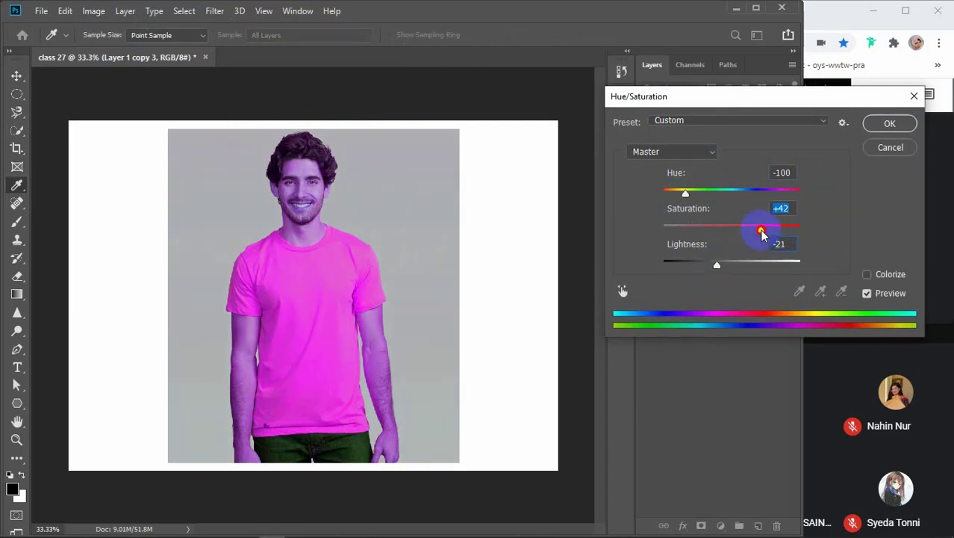
pyautogui.moveTo(759, 229); pyautogui.dragTo(771, 232)
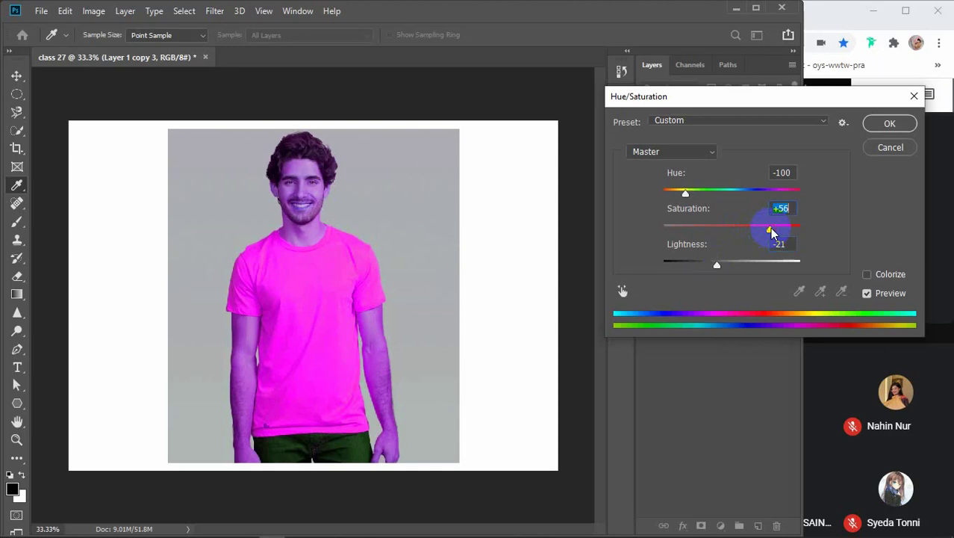
pyautogui.moveTo(687, 197); pyautogui.dragTo(695, 196)
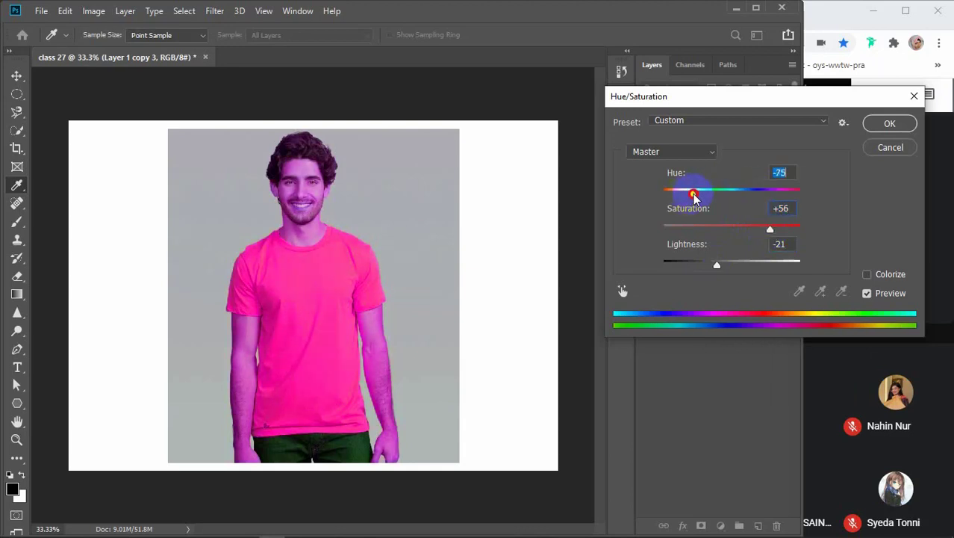
pyautogui.click(876, 126)
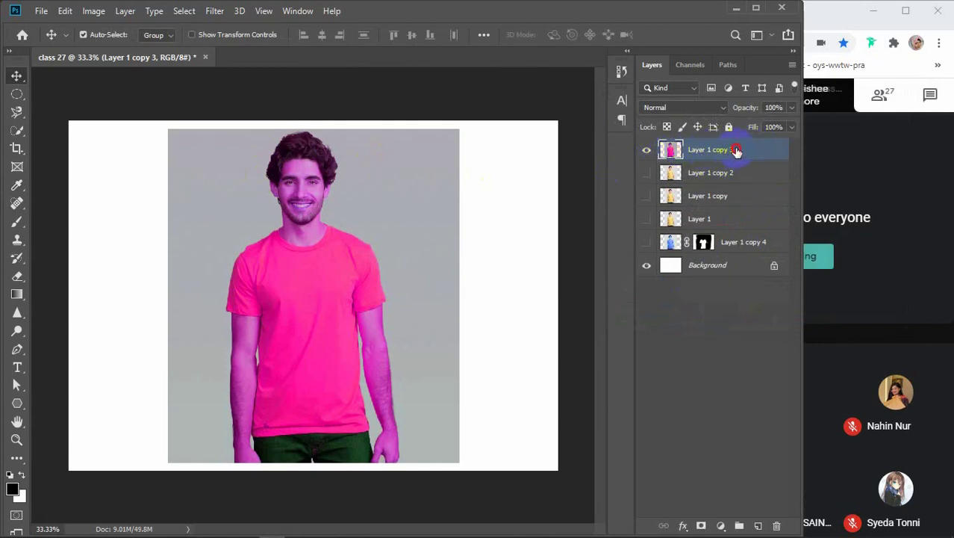
# Move Layer 1 copy 3 below Layer 1 copy 2 and make Layer 1 copy 2 visible.
pyautogui.moveTo(737, 151); pyautogui.dragTo(717, 166)
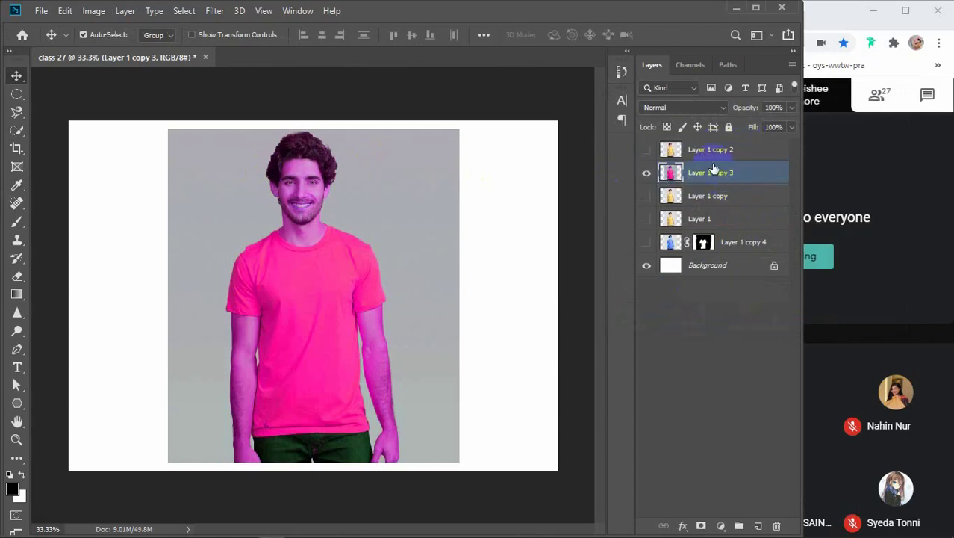
pyautogui.click(648, 151)
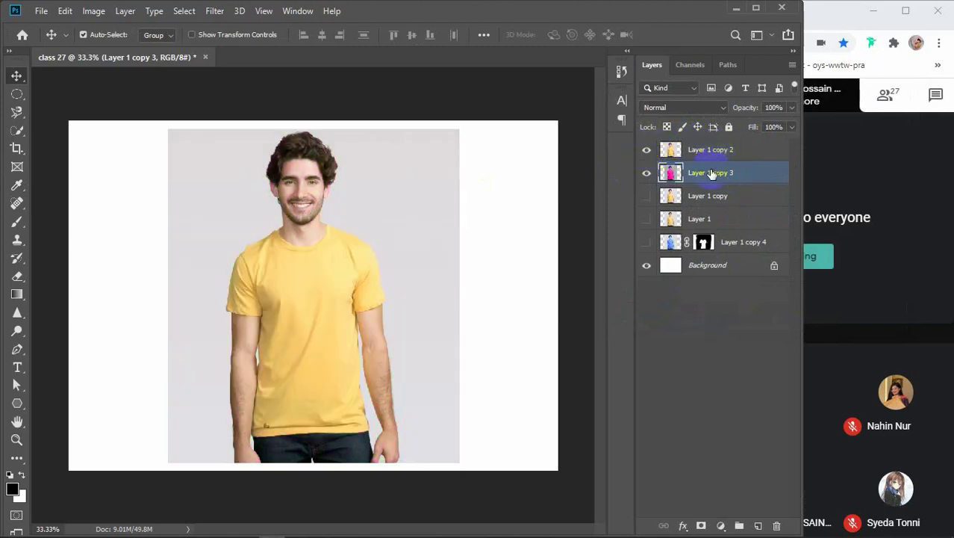
pyautogui.click(648, 150)
pyautogui.click(647, 149)
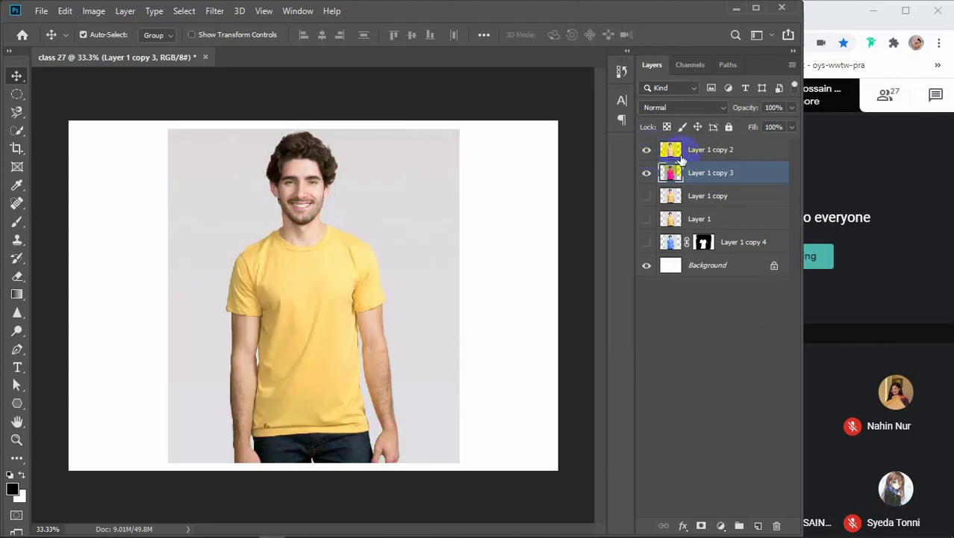
# Add a layer mask to Layer 1 copy 2 and switch to the Brush tool.
pyautogui.click(716, 151)
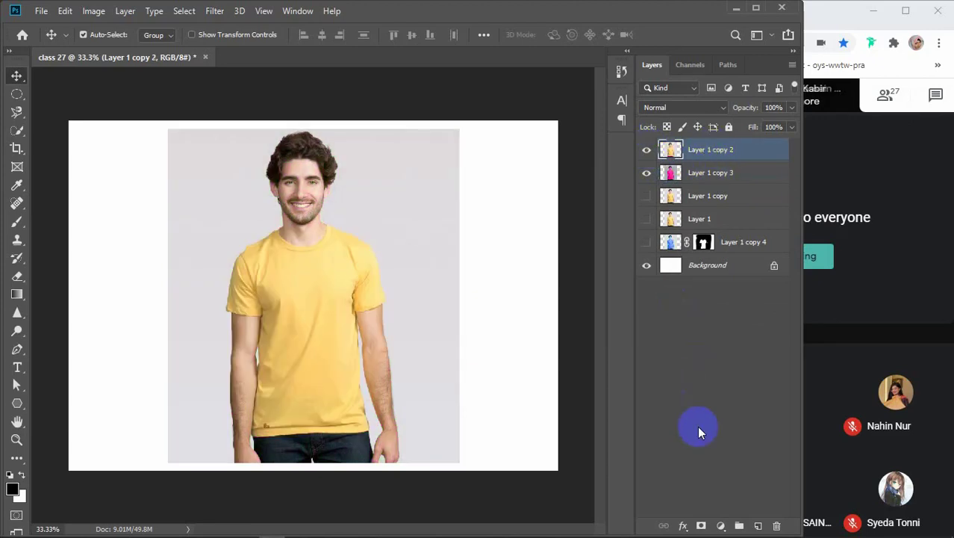
pyautogui.click(702, 524)
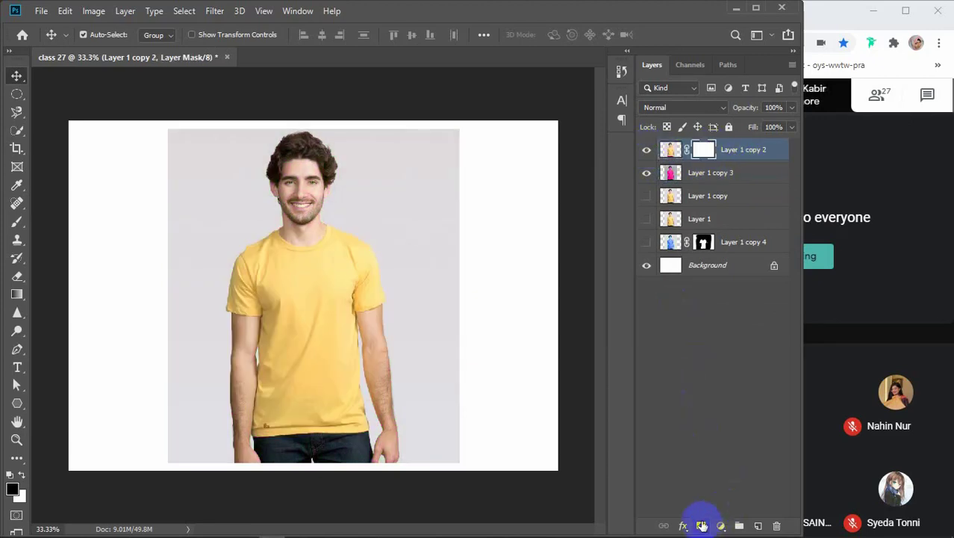
pyautogui.click(16, 221)
# Paint the mask black over the middle of the T-shirt's torso with a soft brush, starting at size 300 and reducing to 125.
pyautogui.scroll(2, 355, 379)
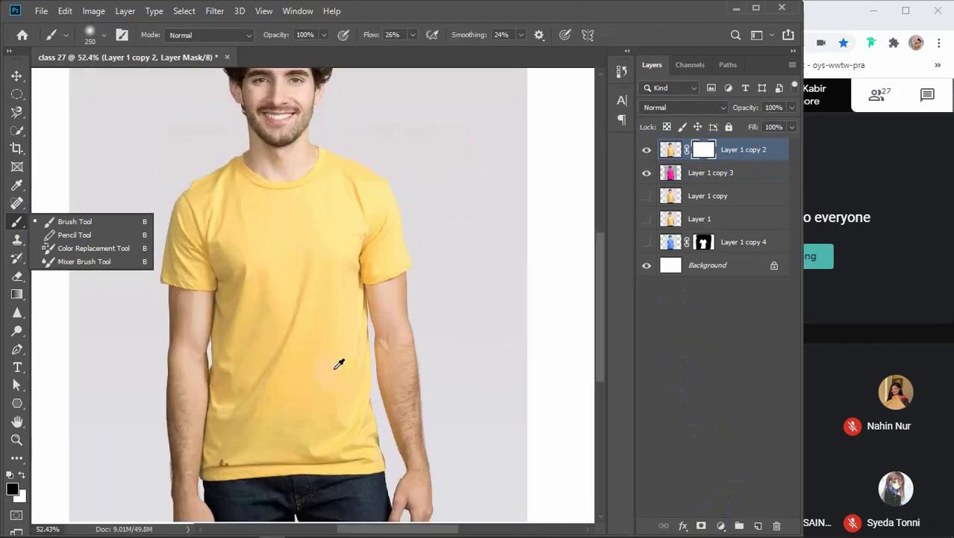
pyautogui.press(']')
pyautogui.press(']')
pyautogui.press('[')
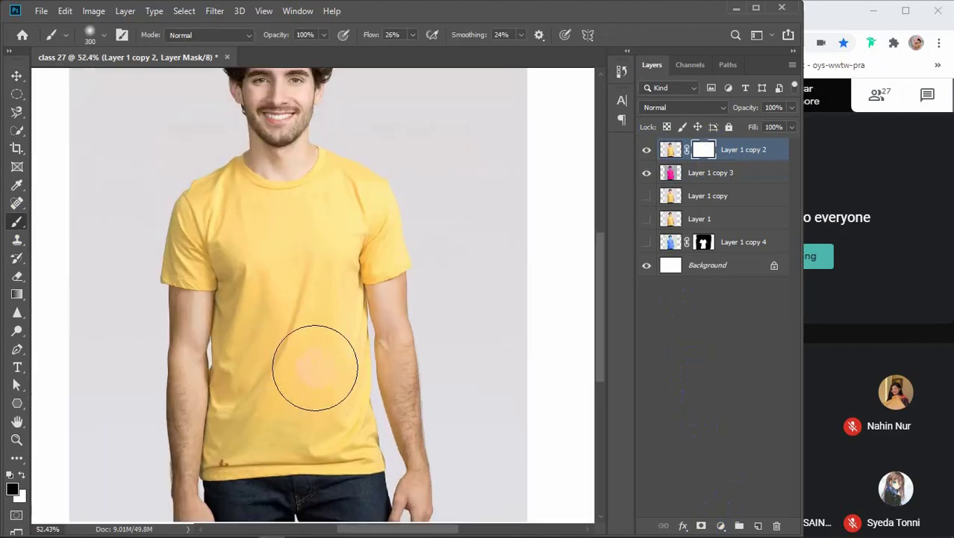
pyautogui.moveTo(294, 379)
pyautogui.mouseDown()
pyautogui.moveTo(286, 249)
pyautogui.moveTo(269, 407)
pyautogui.moveTo(269, 301)
pyautogui.moveTo(267, 338)
pyautogui.mouseUp()
pyautogui.scroll(6, 254, 325)
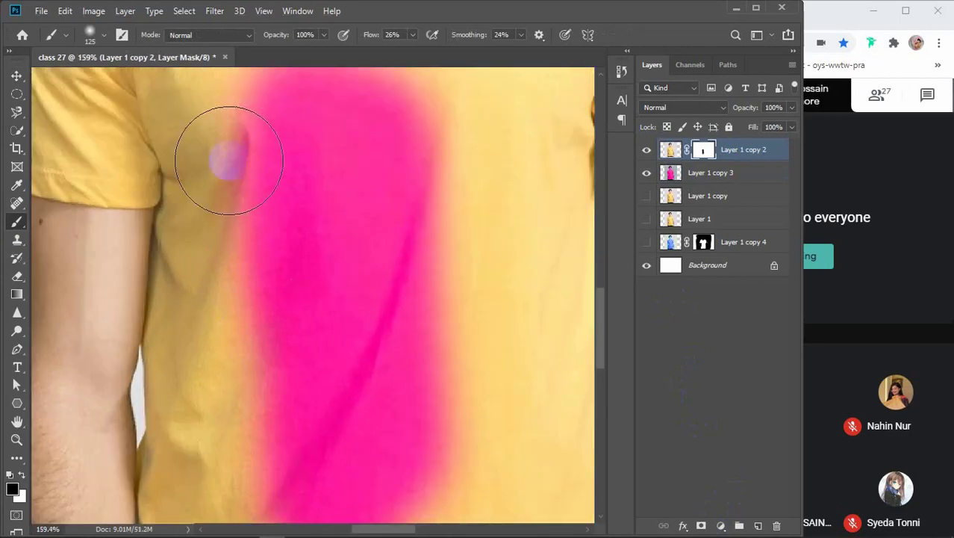
pyautogui.moveTo(229, 160)
pyautogui.mouseDown()
pyautogui.moveTo(224, 195)
pyautogui.moveTo(264, 379)
pyautogui.mouseUp()
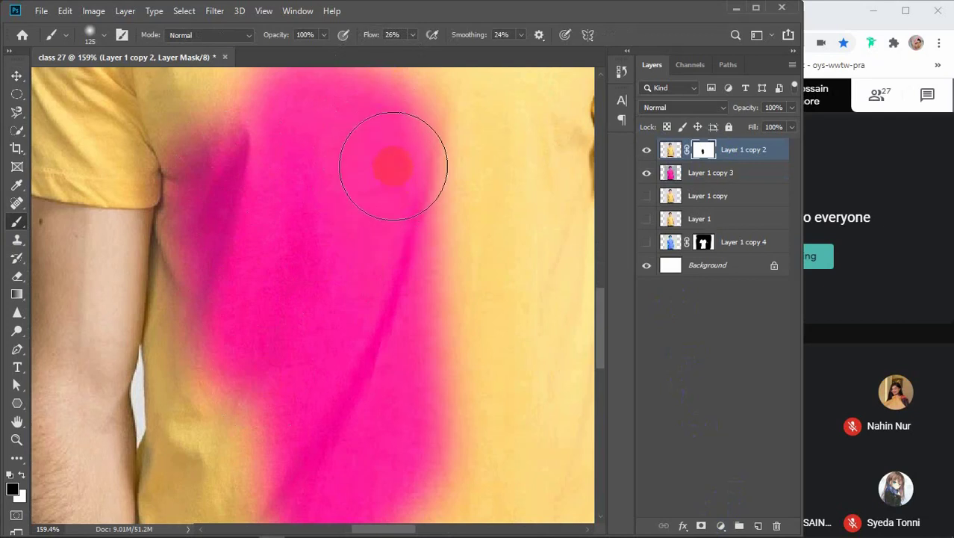
pyautogui.moveTo(390, 160)
pyautogui.mouseDown()
pyautogui.moveTo(434, 365)
pyautogui.moveTo(455, 223)
pyautogui.moveTo(473, 335)
pyautogui.mouseUp()
pyautogui.scroll(-3, 470, 334)
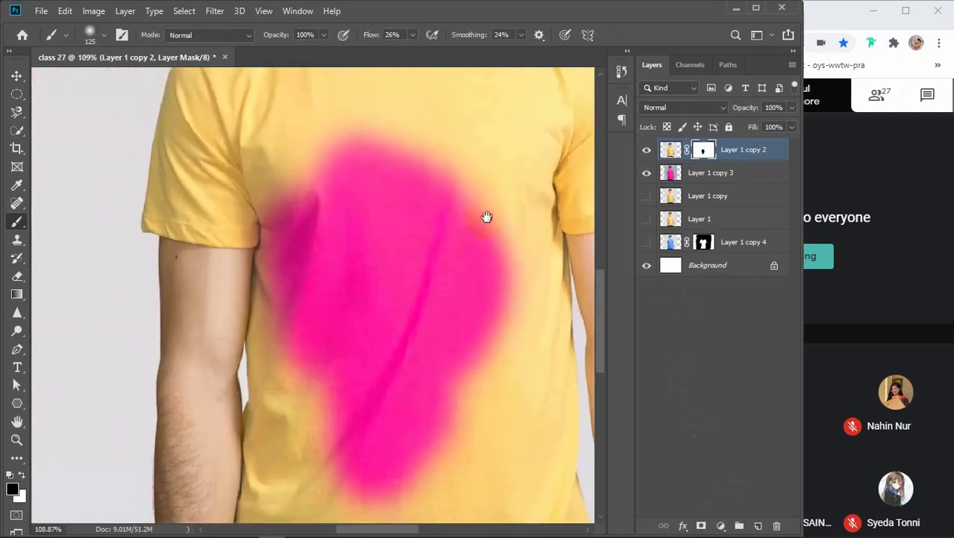
pyautogui.moveTo(404, 137)
pyautogui.mouseDown()
pyautogui.moveTo(442, 241)
pyautogui.moveTo(469, 232)
pyautogui.moveTo(478, 320)
pyautogui.moveTo(432, 389)
pyautogui.moveTo(320, 228)
pyautogui.moveTo(363, 174)
pyautogui.moveTo(373, 192)
pyautogui.moveTo(371, 329)
pyautogui.mouseUp()
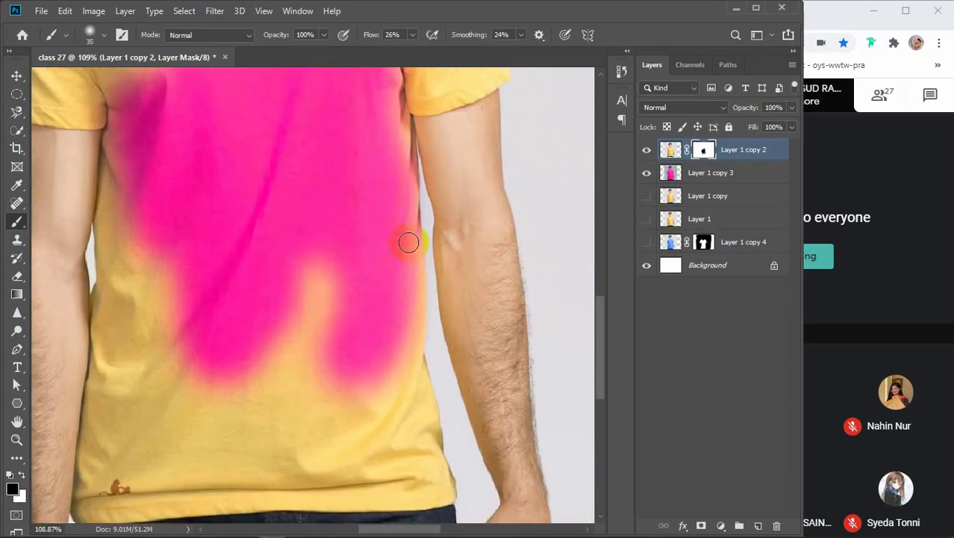
# Paint the mask black along the shirt's edge on the model's left side down to the hem corner, using brush size 35.
pyautogui.moveTo(409, 239)
pyautogui.mouseDown()
pyautogui.moveTo(412, 315)
pyautogui.moveTo(354, 426)
pyautogui.mouseUp()
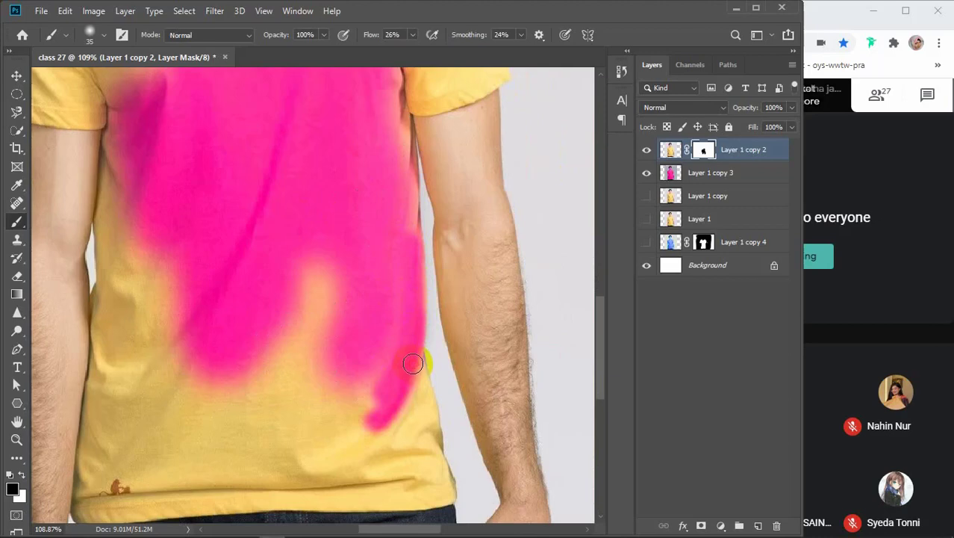
pyautogui.moveTo(413, 363); pyautogui.dragTo(416, 368)
pyautogui.moveTo(425, 415); pyautogui.dragTo(396, 463)
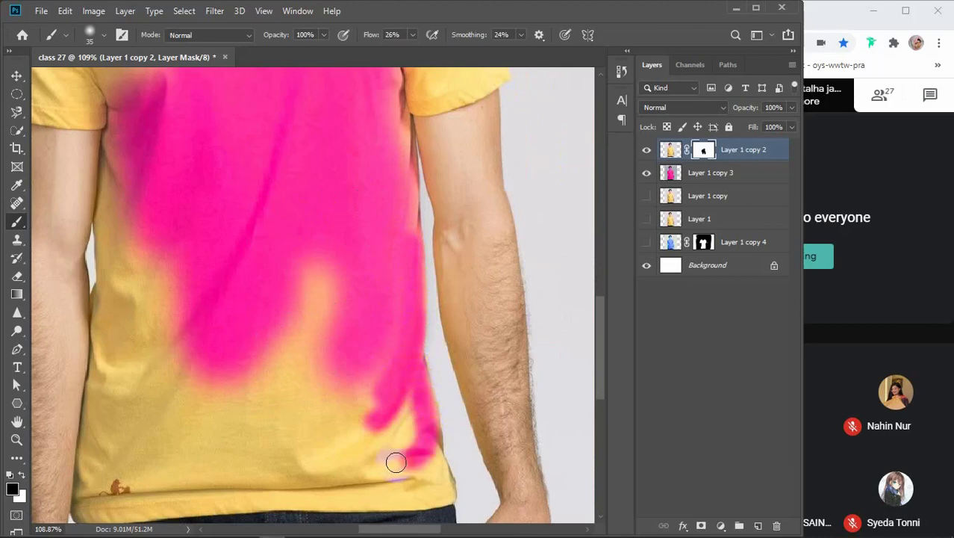
pyautogui.scroll(3, 417, 479)
pyautogui.scroll(-1, 412, 436)
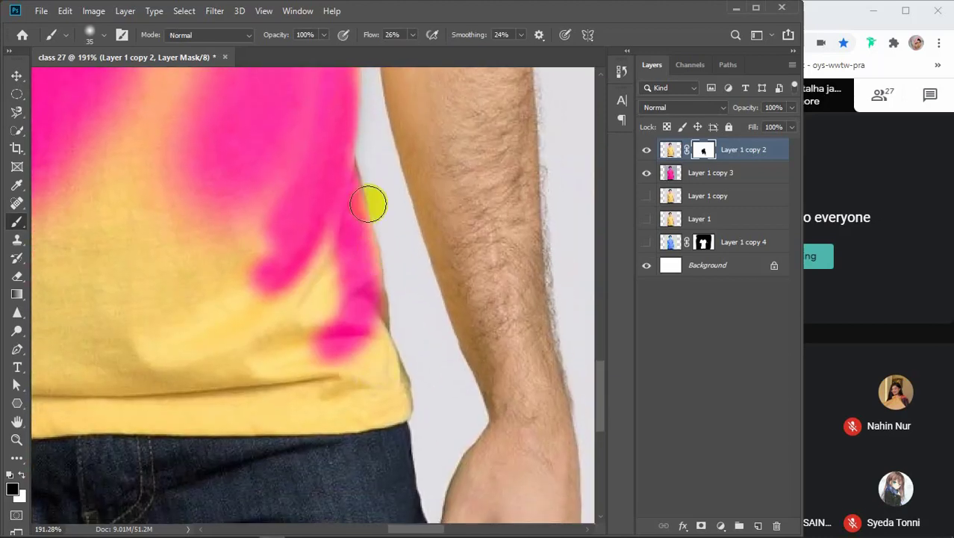
pyautogui.moveTo(341, 183)
pyautogui.mouseDown()
pyautogui.moveTo(369, 334)
pyautogui.moveTo(394, 401)
pyautogui.moveTo(290, 407)
pyautogui.moveTo(250, 396)
pyautogui.mouseUp()
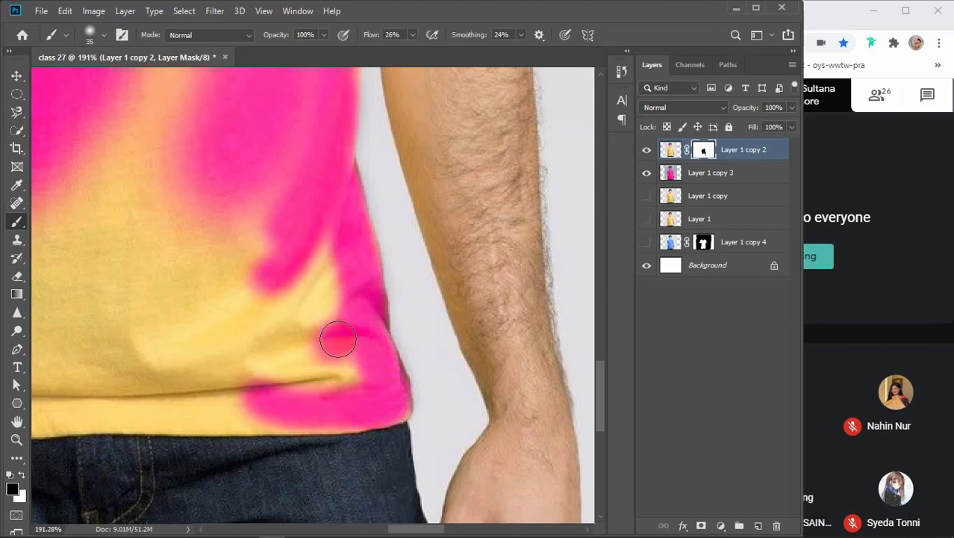
# Mask out the bottom hem across to the model's right side and start up that side with brush size 35.
pyautogui.moveTo(321, 350)
pyautogui.mouseDown()
pyautogui.moveTo(451, 303)
pyautogui.moveTo(610, 274)
pyautogui.moveTo(525, 278)
pyautogui.moveTo(410, 237)
pyautogui.moveTo(525, 285)
pyautogui.moveTo(243, 283)
pyautogui.moveTo(246, 253)
pyautogui.moveTo(288, 236)
pyautogui.moveTo(563, 266)
pyautogui.moveTo(260, 261)
pyautogui.moveTo(207, 249)
pyautogui.mouseUp()
pyautogui.moveTo(297, 259)
pyautogui.mouseDown()
pyautogui.moveTo(406, 207)
pyautogui.moveTo(104, 236)
pyautogui.moveTo(168, 235)
pyautogui.mouseUp()
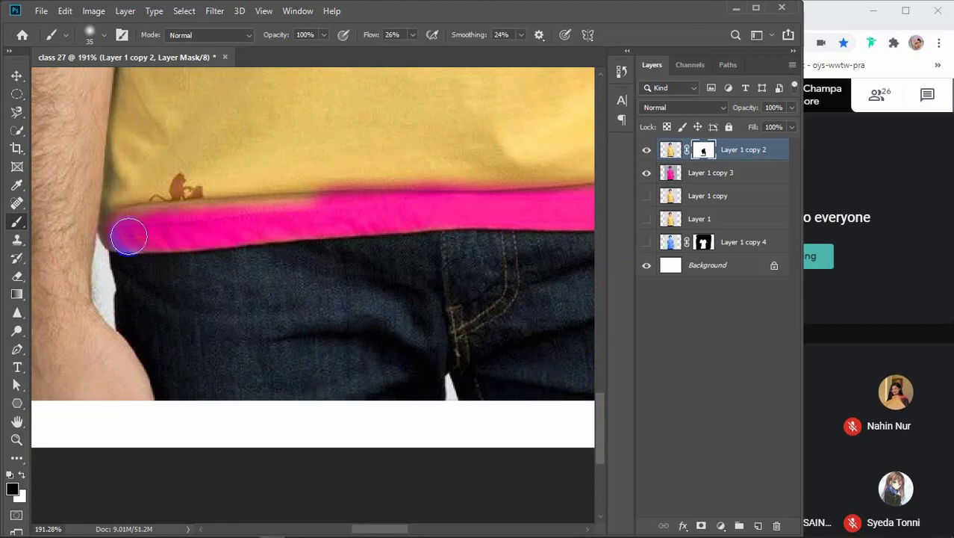
pyautogui.moveTo(271, 185); pyautogui.dragTo(277, 334)
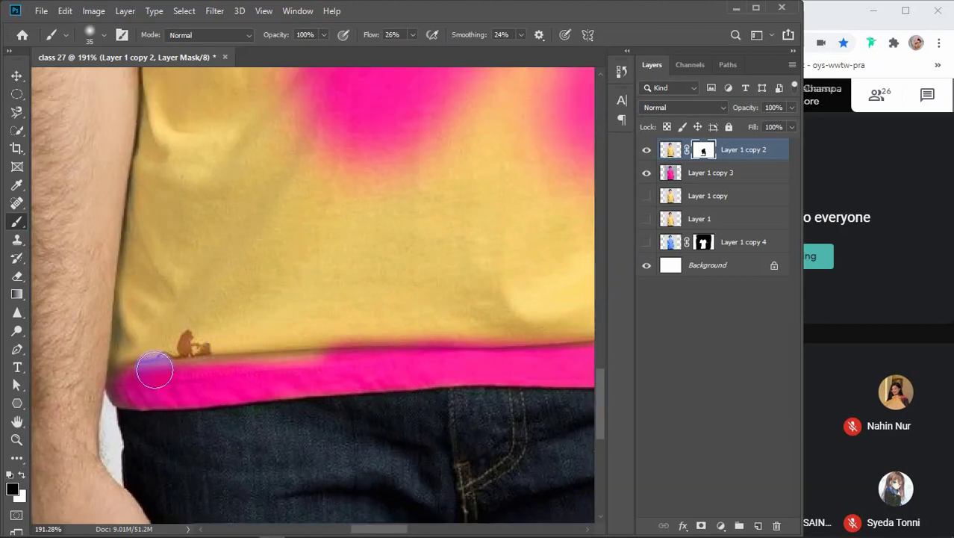
pyautogui.click(128, 379)
pyautogui.moveTo(129, 379)
pyautogui.mouseDown()
pyautogui.moveTo(145, 267)
pyautogui.moveTo(209, 192)
pyautogui.mouseUp()
pyautogui.moveTo(254, 159); pyautogui.dragTo(279, 317)
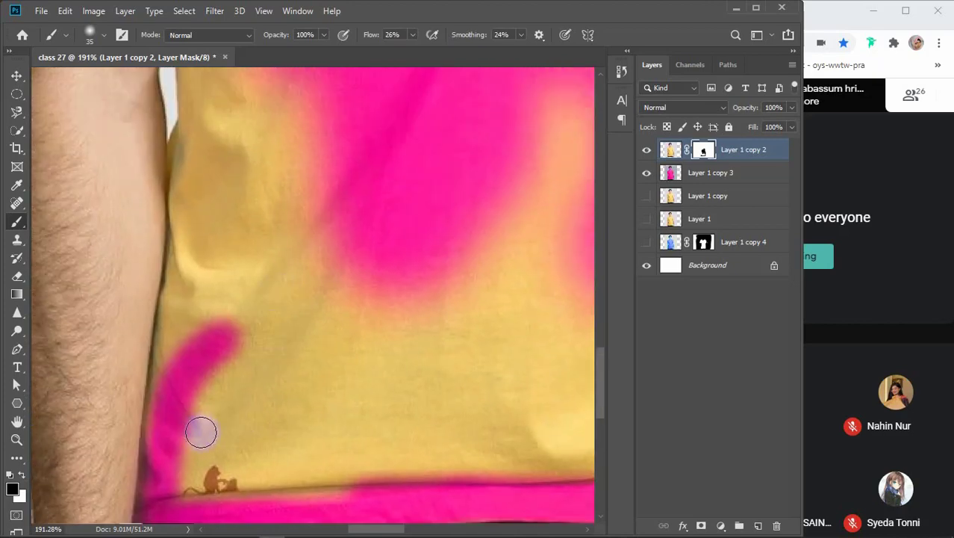
# Refine the mask along the lower shirt edge beside the model's right arm with brush size 10.
pyautogui.press('[')
pyautogui.moveTo(145, 486); pyautogui.dragTo(138, 489)
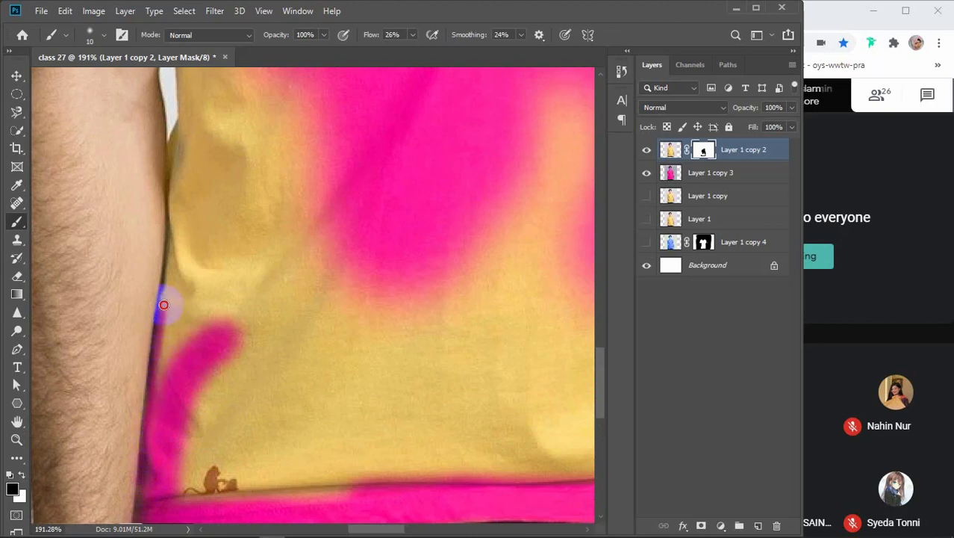
pyautogui.moveTo(173, 242)
pyautogui.mouseDown()
pyautogui.moveTo(171, 192)
pyautogui.moveTo(166, 335)
pyautogui.mouseUp()
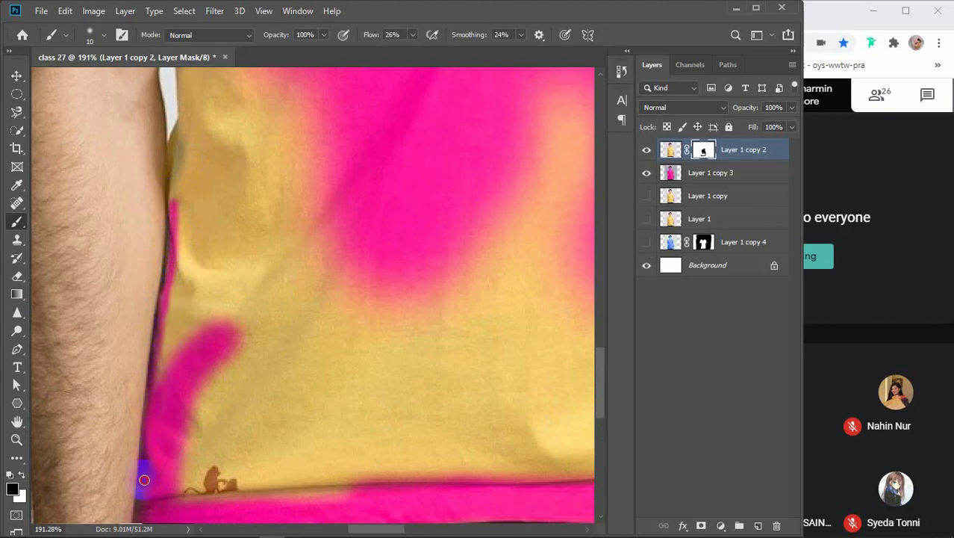
pyautogui.scroll(-3, 141, 507)
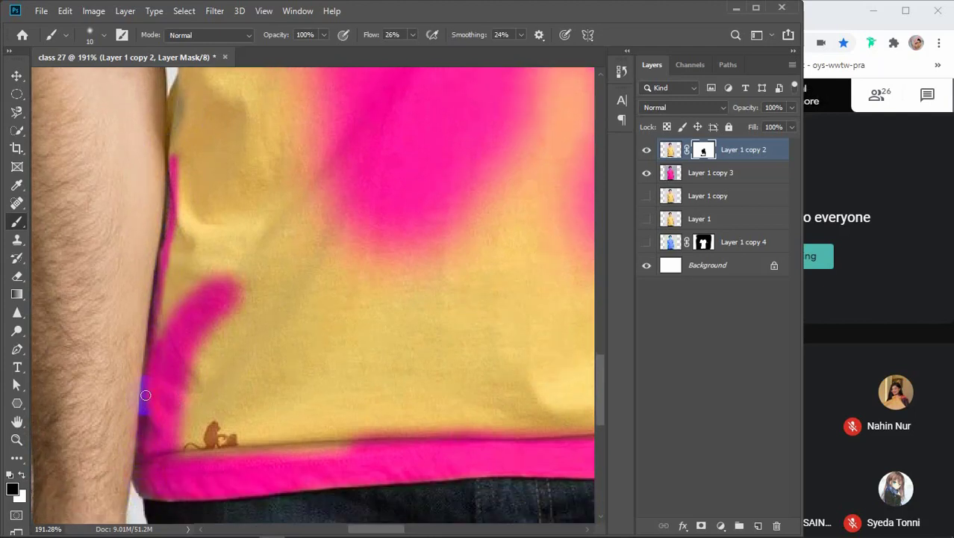
pyautogui.moveTo(136, 473)
pyautogui.mouseDown()
pyautogui.moveTo(154, 504)
pyautogui.moveTo(147, 489)
pyautogui.moveTo(178, 498)
pyautogui.mouseUp()
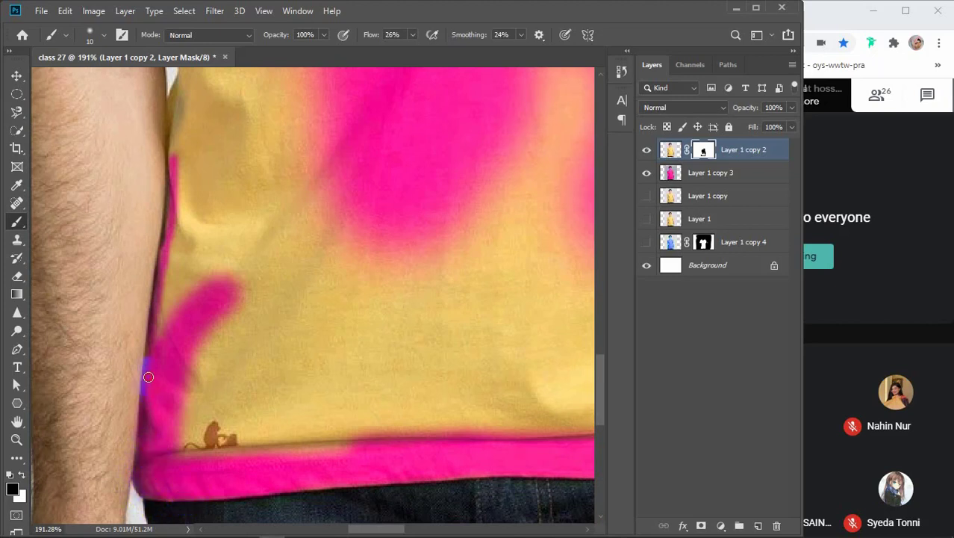
pyautogui.moveTo(149, 377); pyautogui.dragTo(148, 349)
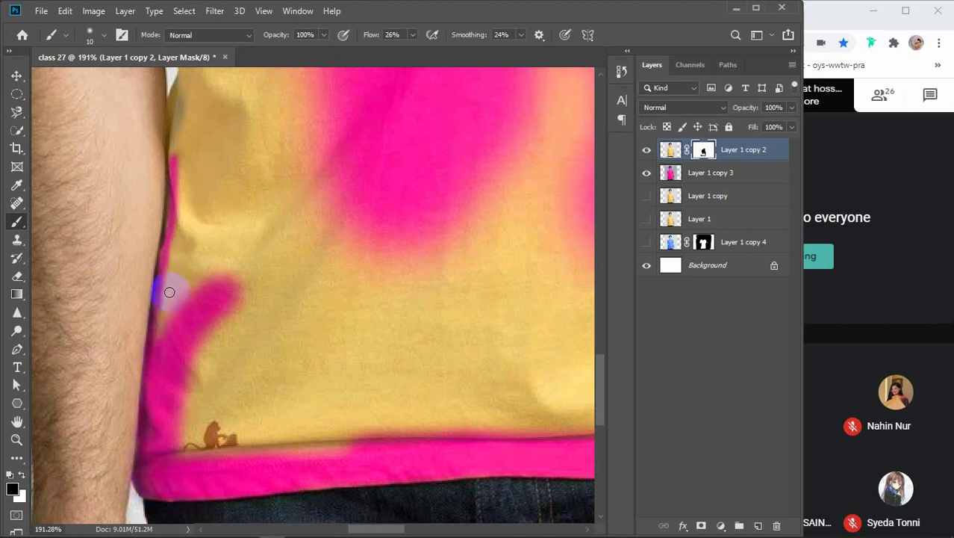
# Continue the black mask strokes up the shirt edge to the gap beside the right arm, using brush sizes 20 and 9.
pyautogui.press(']')
pyautogui.press(']')
pyautogui.moveTo(170, 292)
pyautogui.mouseDown()
pyautogui.moveTo(183, 171)
pyautogui.moveTo(168, 340)
pyautogui.mouseUp()
pyautogui.scroll(4, 212, 211)
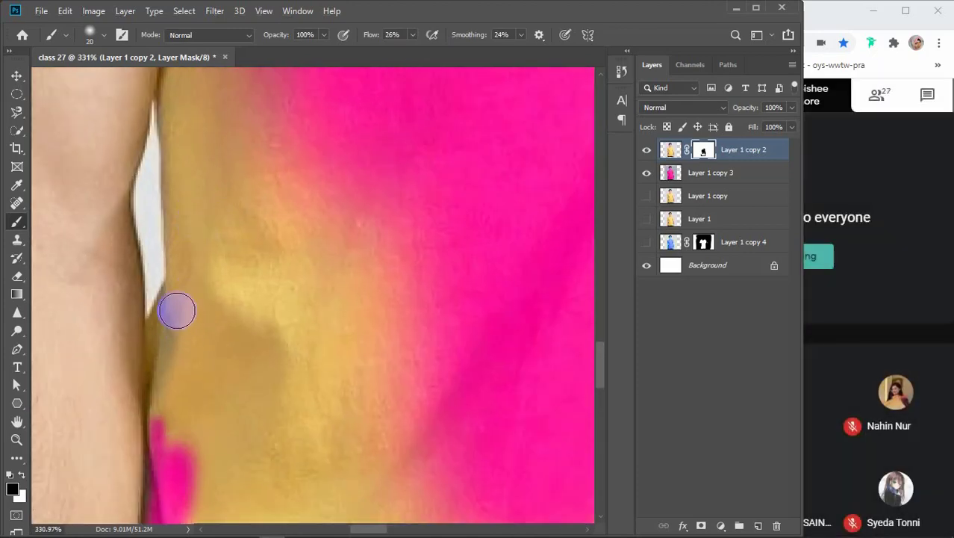
pyautogui.moveTo(177, 310)
pyautogui.mouseDown()
pyautogui.moveTo(166, 315)
pyautogui.moveTo(166, 347)
pyautogui.moveTo(183, 447)
pyautogui.mouseUp()
pyautogui.press('[')
pyautogui.press('[')
pyautogui.press('[')
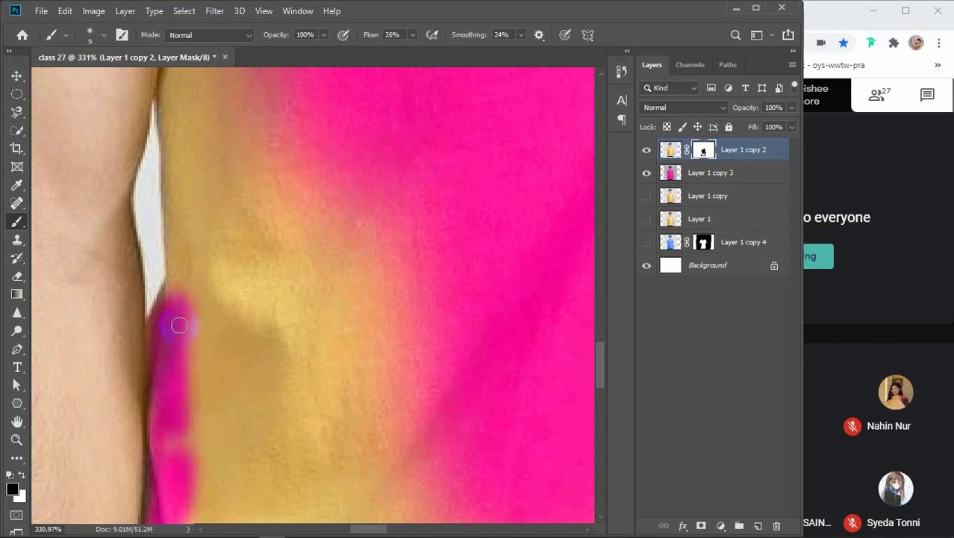
pyautogui.moveTo(154, 285)
pyautogui.mouseDown()
pyautogui.moveTo(165, 292)
pyautogui.moveTo(152, 325)
pyautogui.moveTo(156, 467)
pyautogui.mouseUp()
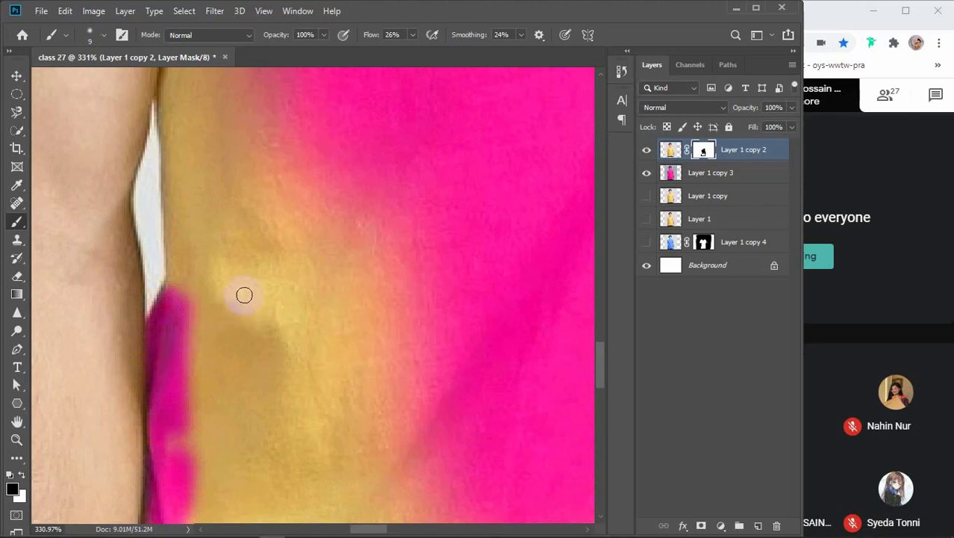
pyautogui.scroll(4, 229, 325)
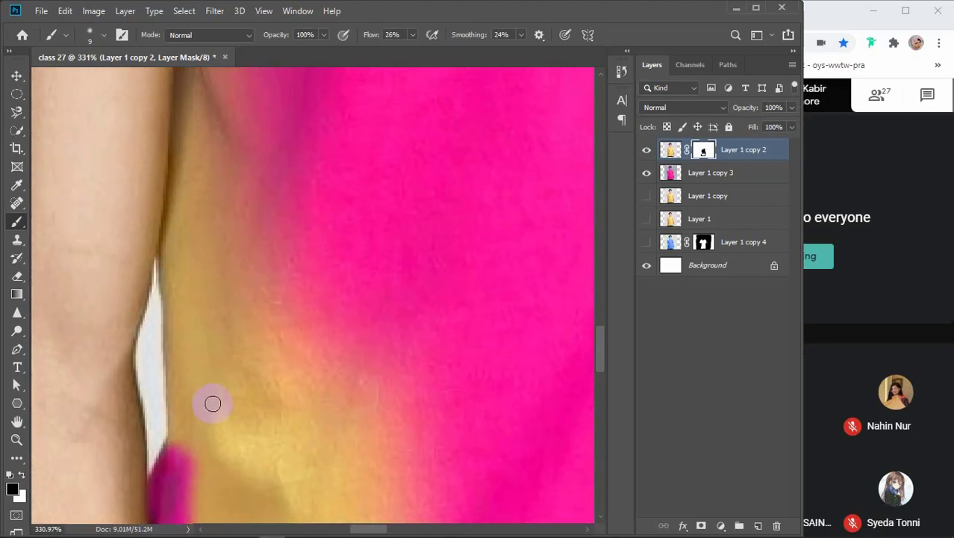
pyautogui.press(']')
pyautogui.moveTo(185, 446)
pyautogui.mouseDown()
pyautogui.moveTo(171, 256)
pyautogui.moveTo(197, 167)
pyautogui.mouseUp()
pyautogui.hotkey('ctrl', 'z')
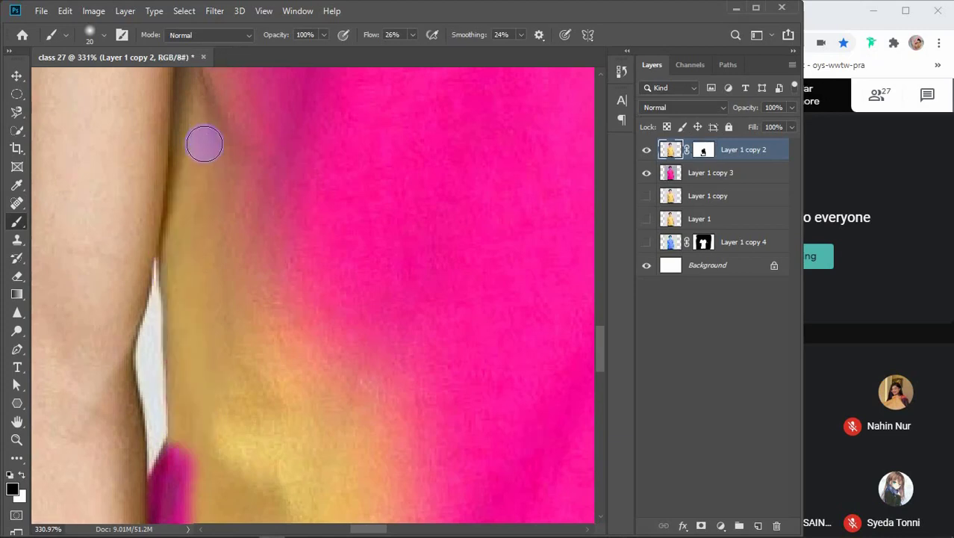
pyautogui.keyDown('alt'); pyautogui.scroll(2, 170, 336); pyautogui.keyUp('alt')
pyautogui.moveTo(189, 475); pyautogui.dragTo(195, 426)
pyautogui.hotkey('ctrl', 'z')
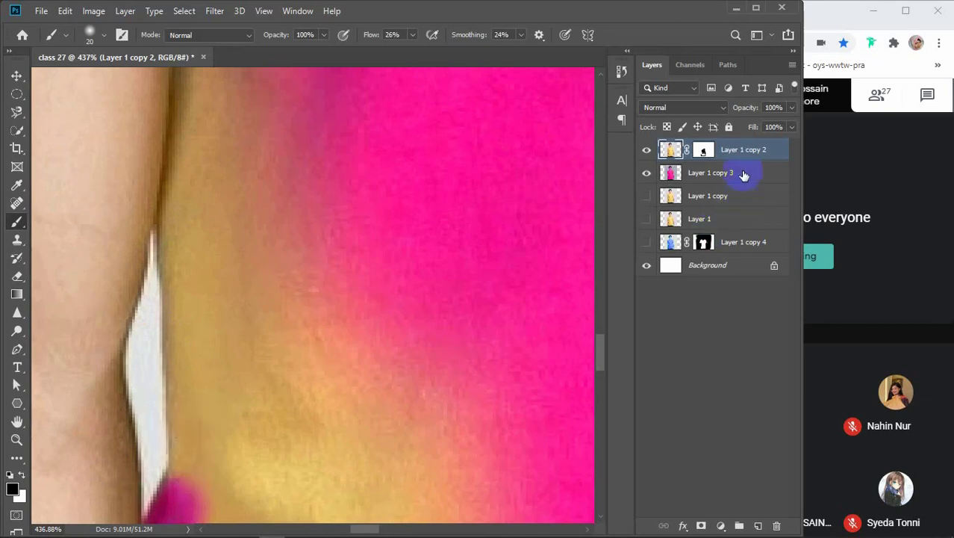
# Target the mask of Layer 1 copy 2 and paint the shirt edge from the arm gap up towards the armpit at size 20.
pyautogui.click(703, 150)
pyautogui.moveTo(202, 471)
pyautogui.mouseDown()
pyautogui.moveTo(187, 477)
pyautogui.moveTo(187, 213)
pyautogui.mouseUp()
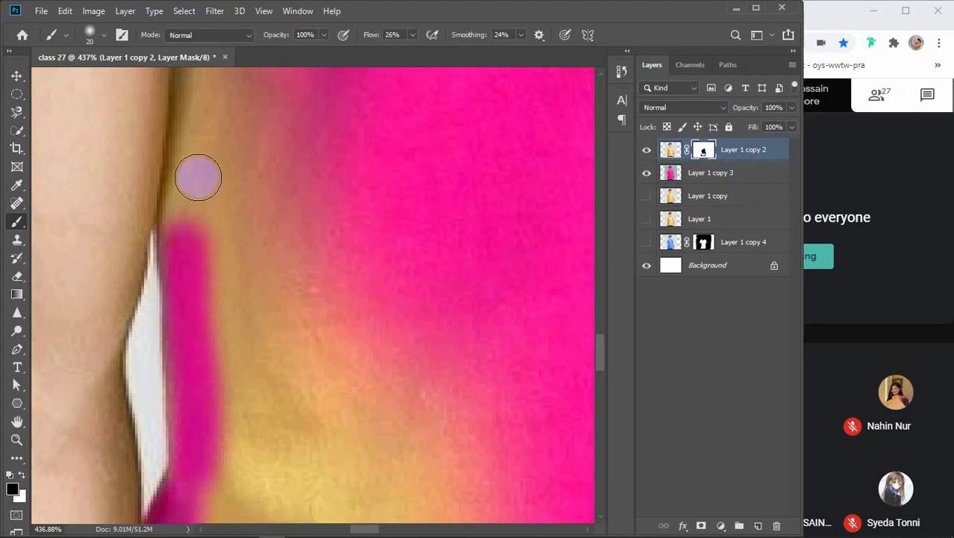
pyautogui.scroll(3, 203, 313)
pyautogui.moveTo(189, 400)
pyautogui.mouseDown()
pyautogui.moveTo(205, 239)
pyautogui.moveTo(246, 131)
pyautogui.moveTo(264, 305)
pyautogui.moveTo(217, 374)
pyautogui.moveTo(226, 170)
pyautogui.moveTo(276, 256)
pyautogui.moveTo(390, 287)
pyautogui.moveTo(373, 320)
pyautogui.moveTo(338, 336)
pyautogui.moveTo(170, 300)
pyautogui.mouseUp()
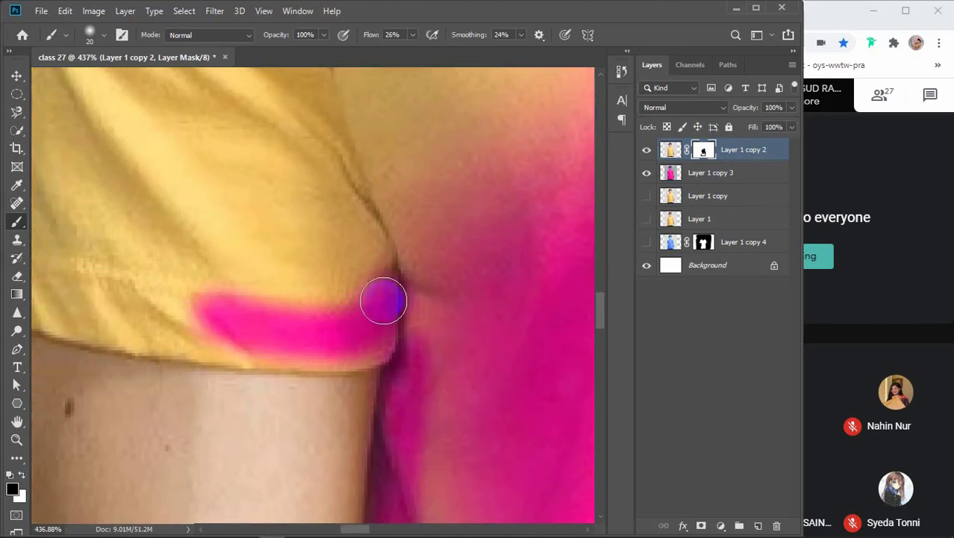
# Paint the mask black along the model's right sleeve hem out to its outer corner, reducing the brush from 20 to 10.
pyautogui.moveTo(361, 335)
pyautogui.mouseDown()
pyautogui.moveTo(261, 339)
pyautogui.moveTo(198, 311)
pyautogui.mouseUp()
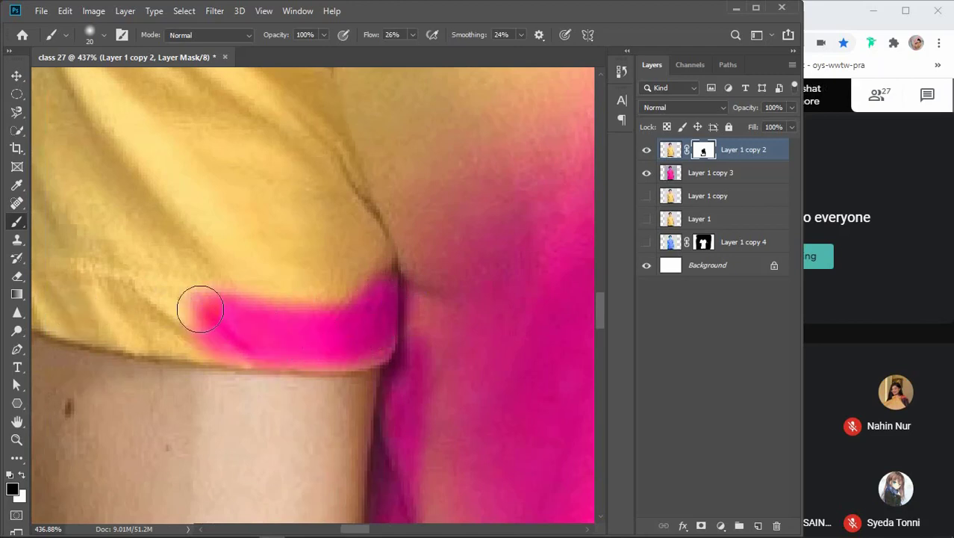
pyautogui.moveTo(385, 330)
pyautogui.mouseDown()
pyautogui.moveTo(285, 342)
pyautogui.moveTo(117, 300)
pyautogui.mouseUp()
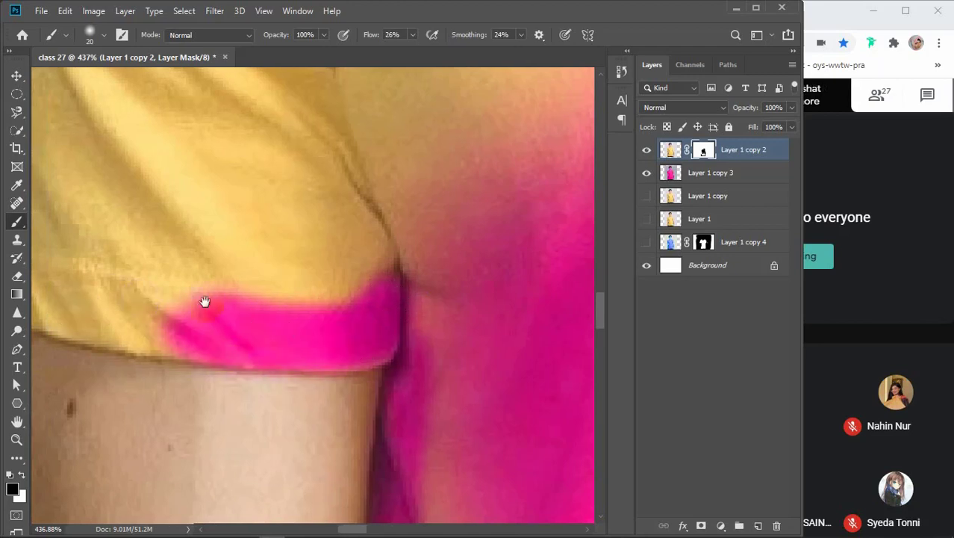
pyautogui.moveTo(205, 303)
pyautogui.mouseDown()
pyautogui.moveTo(442, 326)
pyautogui.moveTo(370, 330)
pyautogui.moveTo(229, 289)
pyautogui.moveTo(213, 250)
pyautogui.moveTo(290, 83)
pyautogui.moveTo(269, 104)
pyautogui.mouseUp()
pyautogui.moveTo(202, 300)
pyautogui.mouseDown()
pyautogui.moveTo(198, 277)
pyautogui.moveTo(230, 145)
pyautogui.moveTo(261, 107)
pyautogui.mouseUp()
pyautogui.moveTo(208, 297)
pyautogui.mouseDown()
pyautogui.moveTo(222, 314)
pyautogui.moveTo(433, 355)
pyautogui.mouseUp()
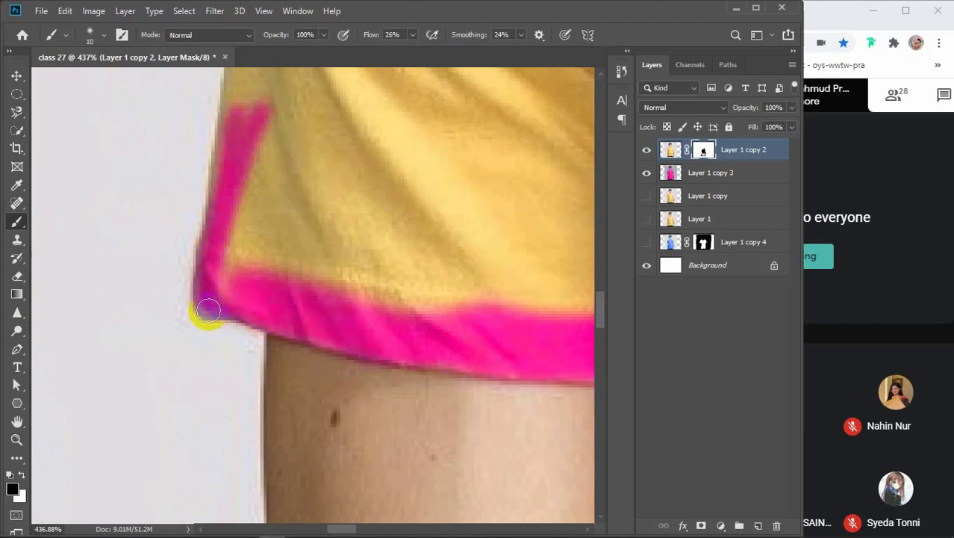
# Mask out the outer edge of the model's right sleeve from the hem corner upwards with brush size 10.
pyautogui.moveTo(208, 310); pyautogui.dragTo(278, 181)
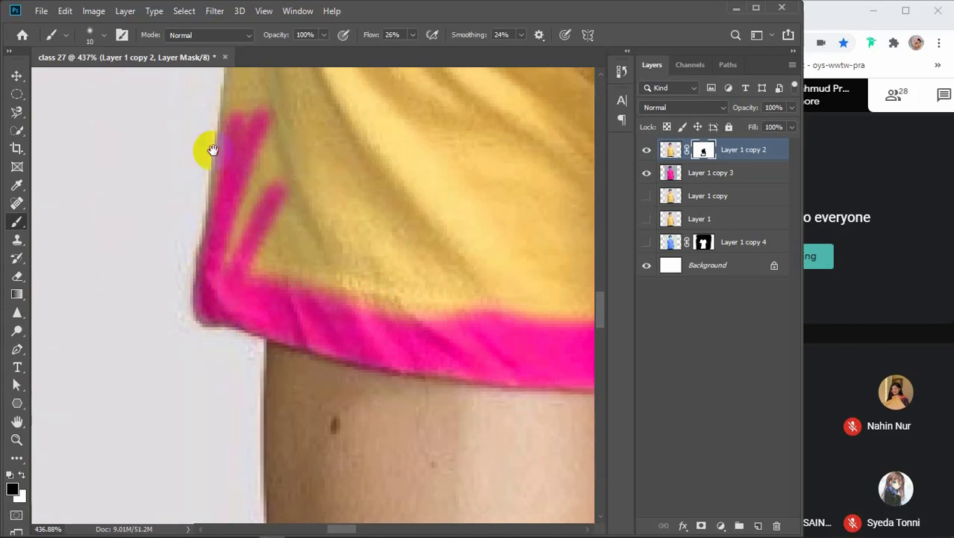
pyautogui.moveTo(207, 149)
pyautogui.mouseDown()
pyautogui.moveTo(215, 194)
pyautogui.moveTo(176, 388)
pyautogui.moveTo(168, 516)
pyautogui.moveTo(183, 503)
pyautogui.moveTo(182, 443)
pyautogui.moveTo(218, 201)
pyautogui.moveTo(257, 88)
pyautogui.moveTo(219, 289)
pyautogui.moveTo(208, 433)
pyautogui.moveTo(276, 84)
pyautogui.moveTo(219, 434)
pyautogui.moveTo(245, 174)
pyautogui.mouseUp()
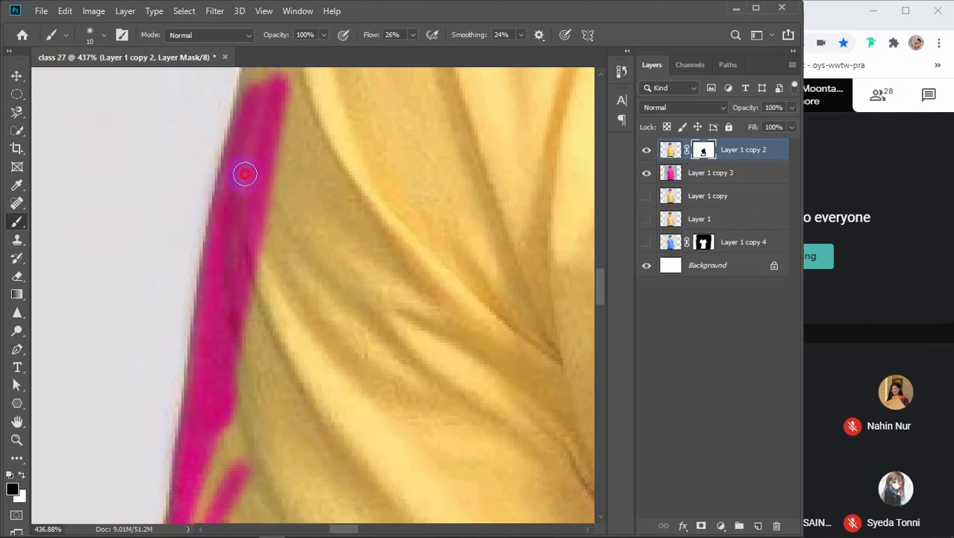
pyautogui.moveTo(220, 354)
pyautogui.mouseDown()
pyautogui.moveTo(287, 117)
pyautogui.moveTo(207, 478)
pyautogui.moveTo(239, 362)
pyautogui.mouseUp()
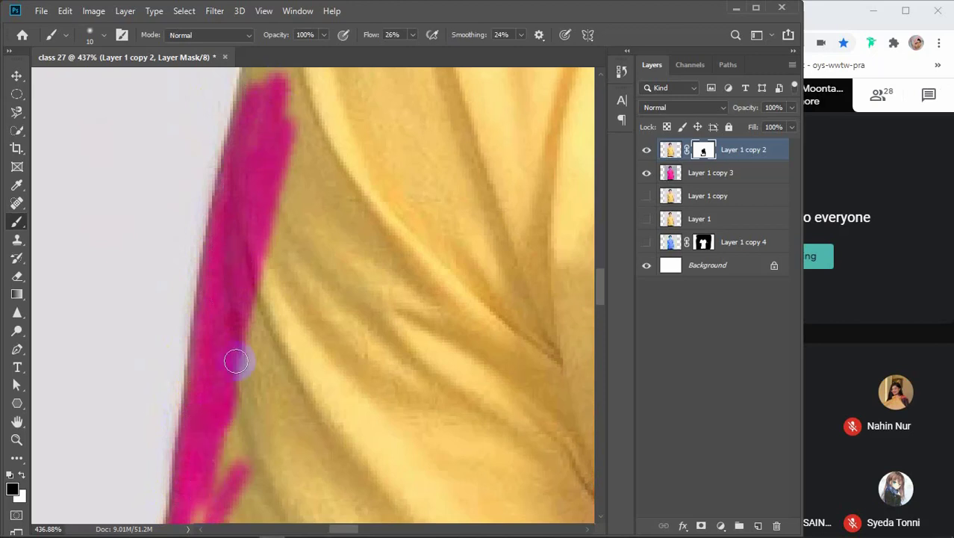
pyautogui.moveTo(284, 198)
pyautogui.mouseDown()
pyautogui.moveTo(284, 395)
pyautogui.moveTo(266, 474)
pyautogui.mouseUp()
# Paint the mask black up the model's right sleeve and along the right shoulder edge to the collar at brush size 10.
pyautogui.moveTo(230, 399)
pyautogui.mouseDown()
pyautogui.moveTo(233, 332)
pyautogui.moveTo(259, 256)
pyautogui.moveTo(315, 151)
pyautogui.moveTo(329, 138)
pyautogui.moveTo(400, 199)
pyautogui.moveTo(325, 223)
pyautogui.moveTo(293, 261)
pyautogui.moveTo(245, 352)
pyautogui.moveTo(222, 443)
pyautogui.moveTo(242, 360)
pyautogui.moveTo(310, 223)
pyautogui.mouseUp()
pyautogui.moveTo(409, 205)
pyautogui.mouseDown()
pyautogui.moveTo(222, 407)
pyautogui.moveTo(146, 404)
pyautogui.moveTo(191, 365)
pyautogui.moveTo(205, 333)
pyautogui.moveTo(239, 300)
pyautogui.moveTo(316, 273)
pyautogui.moveTo(358, 271)
pyautogui.mouseUp()
pyautogui.moveTo(288, 296)
pyautogui.mouseDown()
pyautogui.moveTo(236, 324)
pyautogui.moveTo(129, 454)
pyautogui.mouseUp()
pyautogui.moveTo(377, 332); pyautogui.dragTo(266, 439)
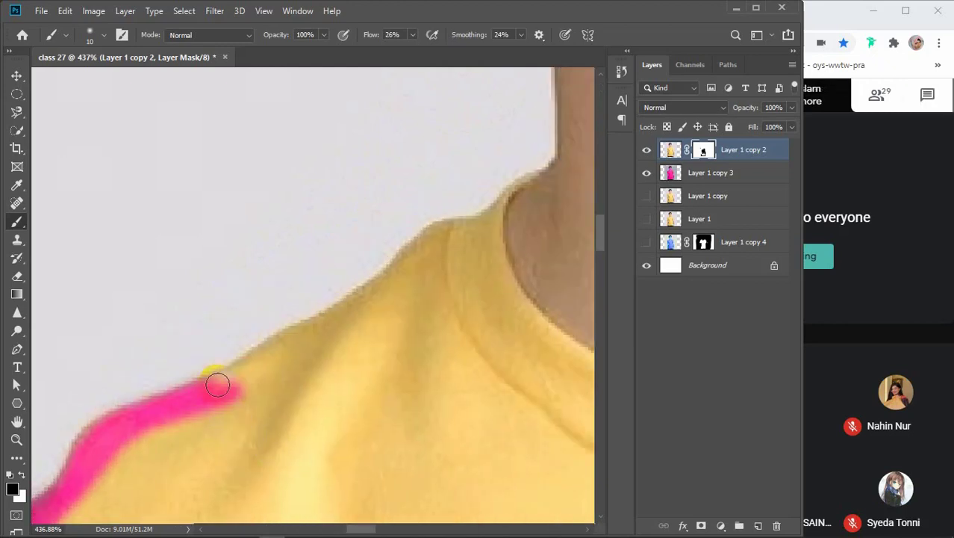
pyautogui.moveTo(209, 388)
pyautogui.mouseDown()
pyautogui.moveTo(402, 266)
pyautogui.moveTo(432, 230)
pyautogui.moveTo(473, 221)
pyautogui.mouseUp()
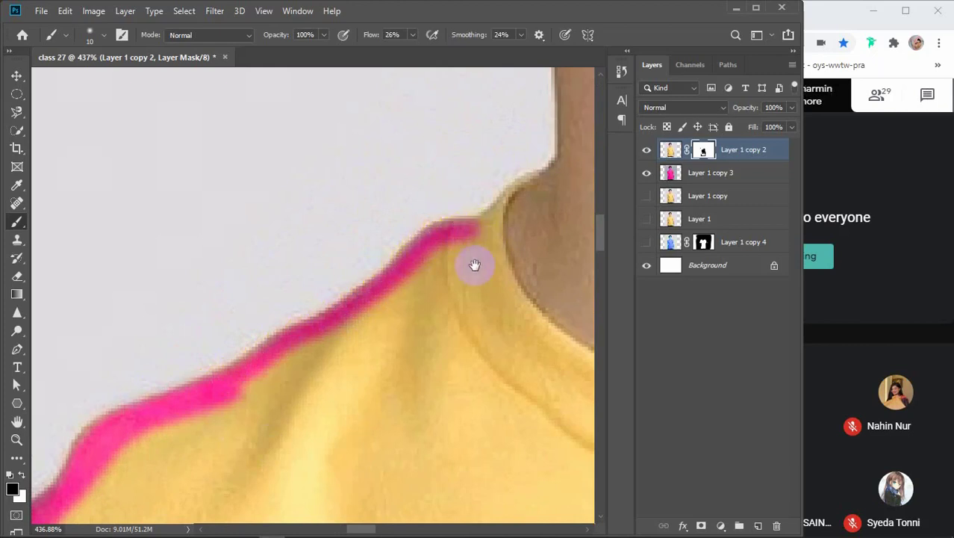
pyautogui.moveTo(473, 264)
pyautogui.mouseDown()
pyautogui.moveTo(403, 337)
pyautogui.moveTo(354, 334)
pyautogui.moveTo(178, 443)
pyautogui.moveTo(170, 437)
pyautogui.moveTo(319, 367)
pyautogui.moveTo(394, 304)
pyautogui.mouseUp()
pyautogui.moveTo(244, 414); pyautogui.dragTo(119, 457)
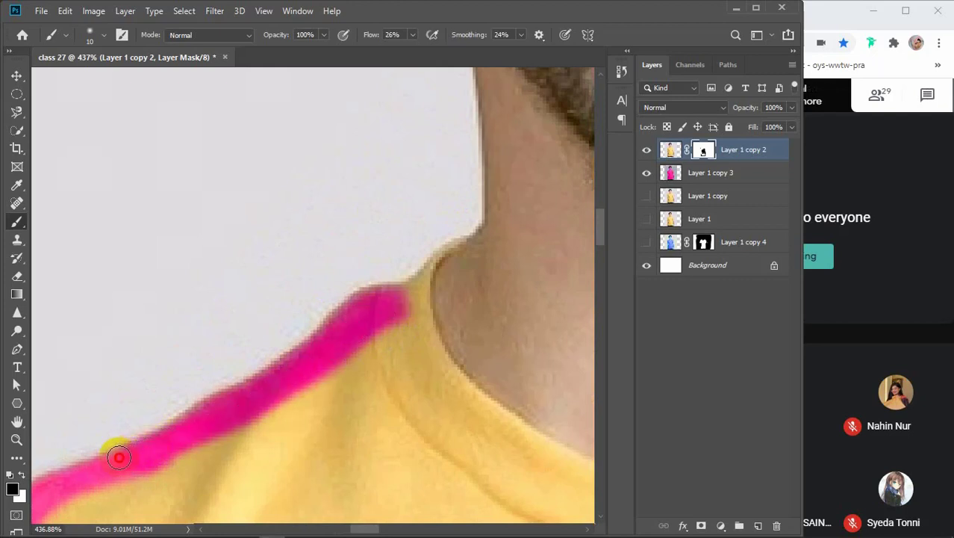
# Mask out the collar tip and the start of the neckline on the model's right side, using brush sizes 5 and 10.
pyautogui.moveTo(410, 326)
pyautogui.mouseDown()
pyautogui.moveTo(325, 397)
pyautogui.moveTo(338, 348)
pyautogui.mouseUp()
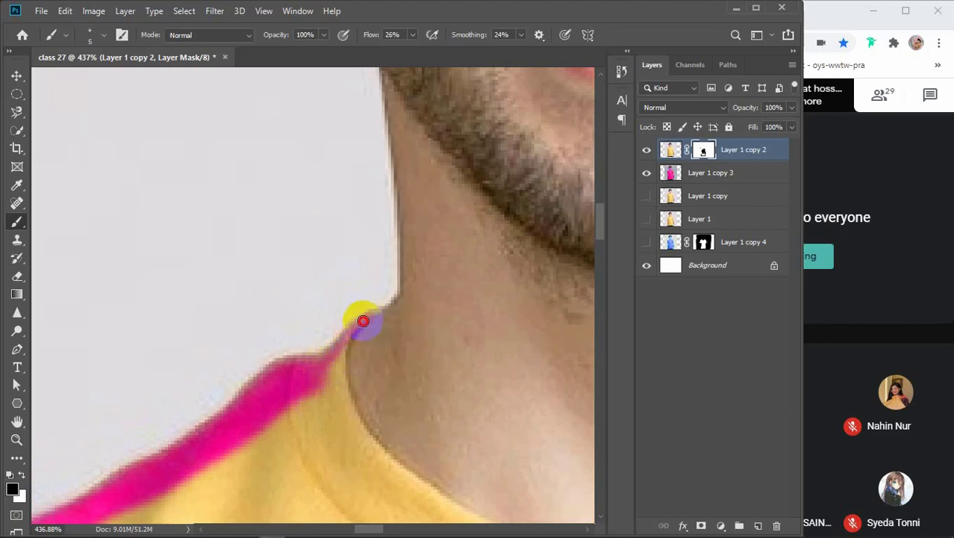
pyautogui.moveTo(363, 321)
pyautogui.mouseDown()
pyautogui.moveTo(342, 341)
pyautogui.moveTo(349, 434)
pyautogui.mouseUp()
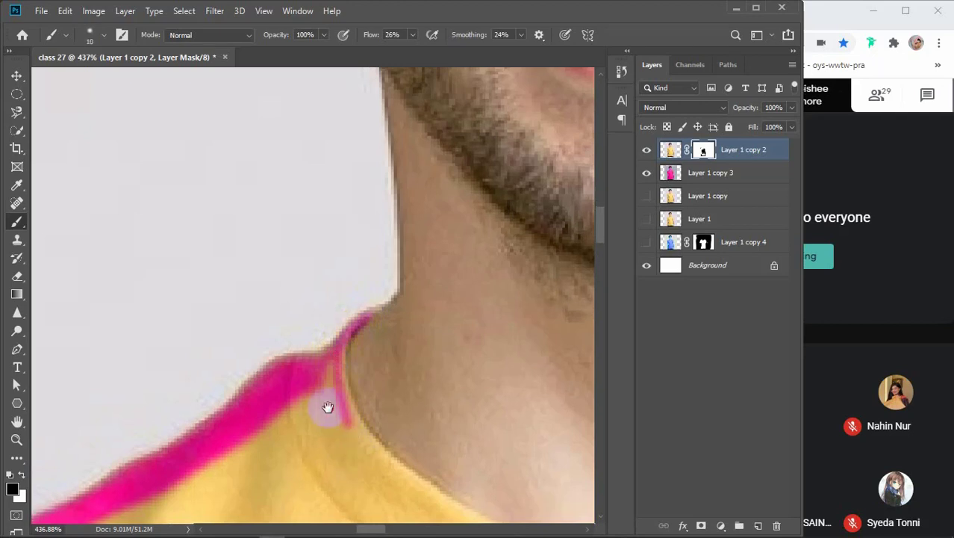
pyautogui.moveTo(326, 405); pyautogui.dragTo(268, 313)
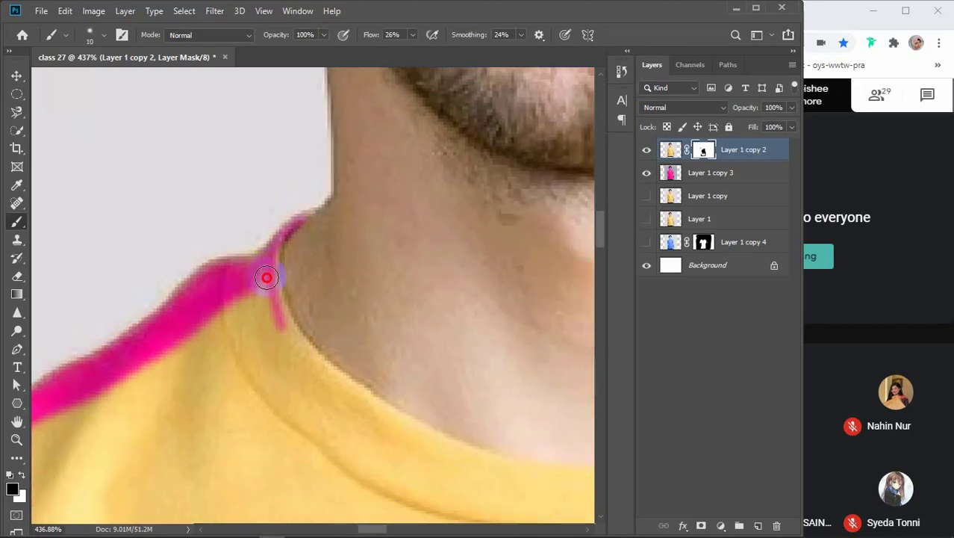
pyautogui.moveTo(267, 278)
pyautogui.mouseDown()
pyautogui.moveTo(285, 330)
pyautogui.moveTo(354, 428)
pyautogui.mouseUp()
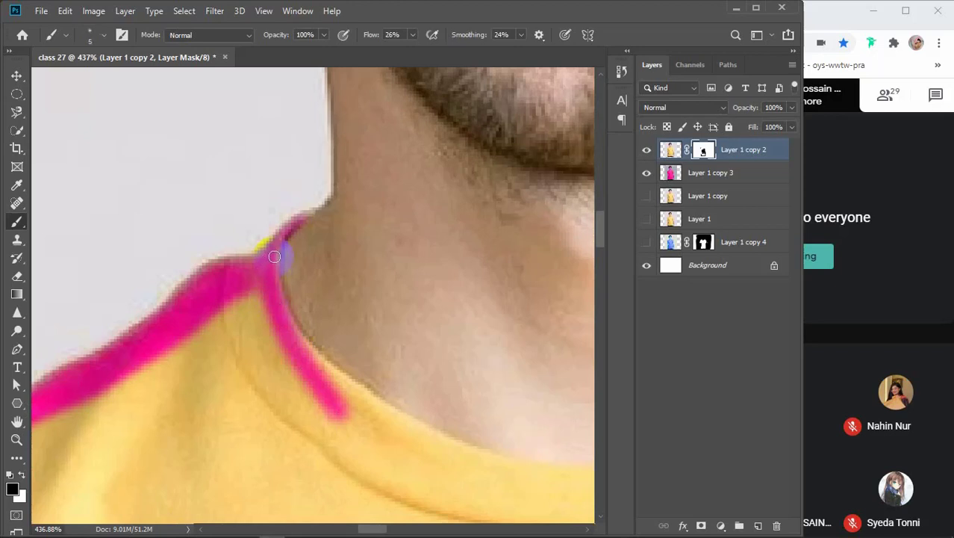
pyautogui.click(275, 258)
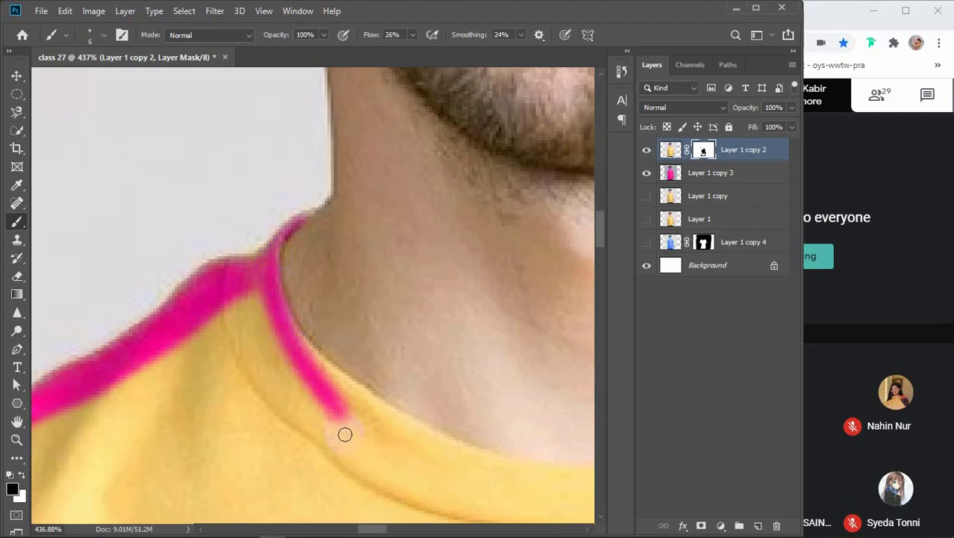
pyautogui.moveTo(344, 433); pyautogui.dragTo(292, 357)
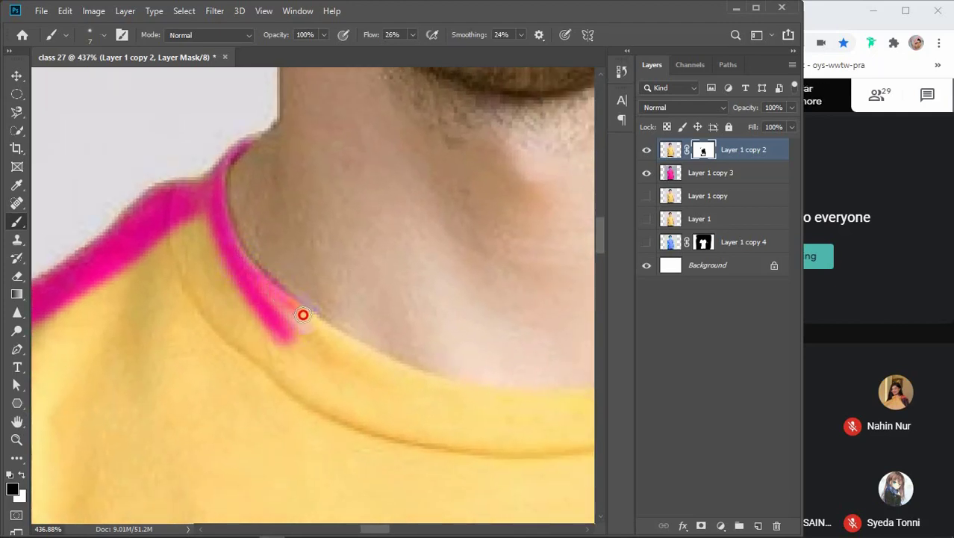
# Paint the mask black along the lower front of the neckline, enlarging the brush from 7 to 10.
pyautogui.moveTo(303, 314); pyautogui.dragTo(437, 395)
pyautogui.moveTo(388, 418)
pyautogui.mouseDown()
pyautogui.moveTo(290, 343)
pyautogui.moveTo(177, 231)
pyautogui.moveTo(353, 324)
pyautogui.mouseUp()
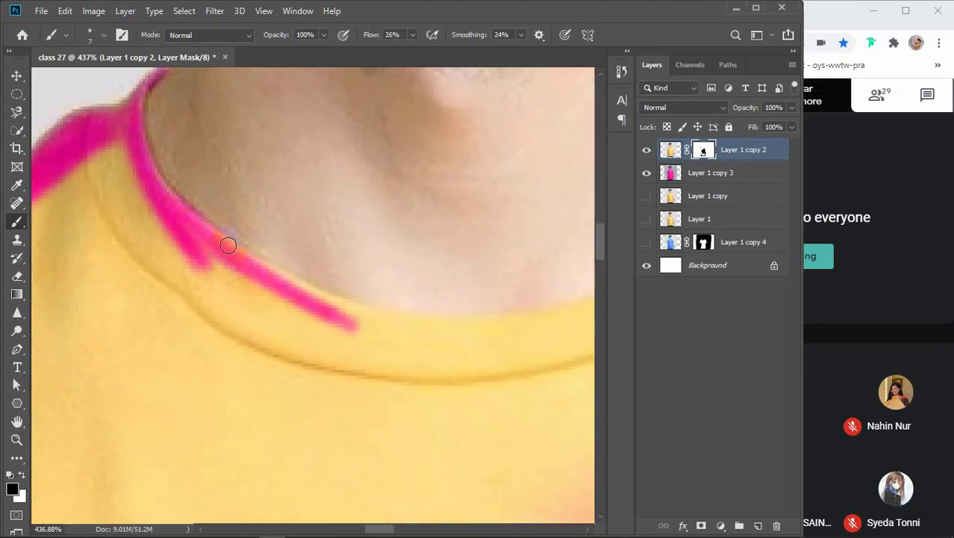
pyautogui.moveTo(228, 245); pyautogui.dragTo(264, 269)
pyautogui.moveTo(316, 294); pyautogui.dragTo(495, 331)
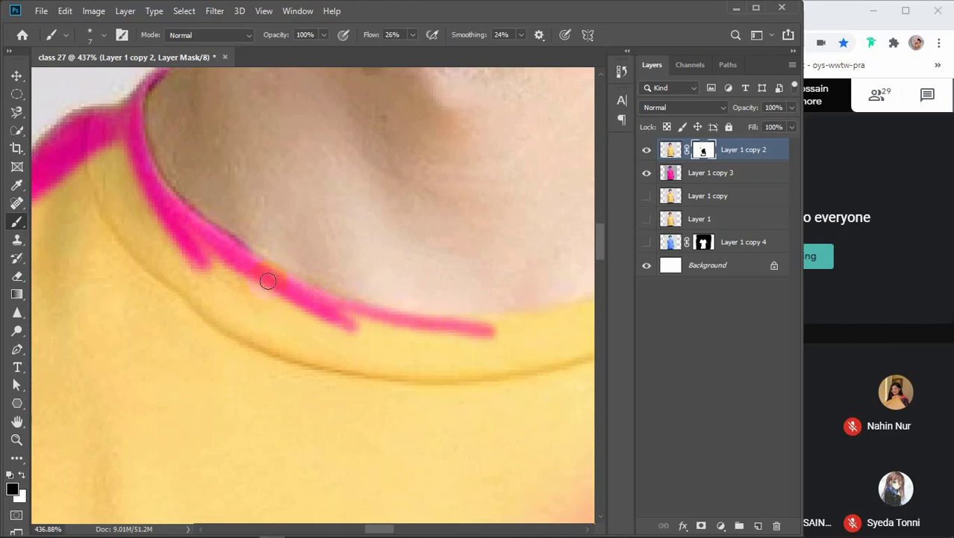
pyautogui.moveTo(510, 371); pyautogui.dragTo(280, 360)
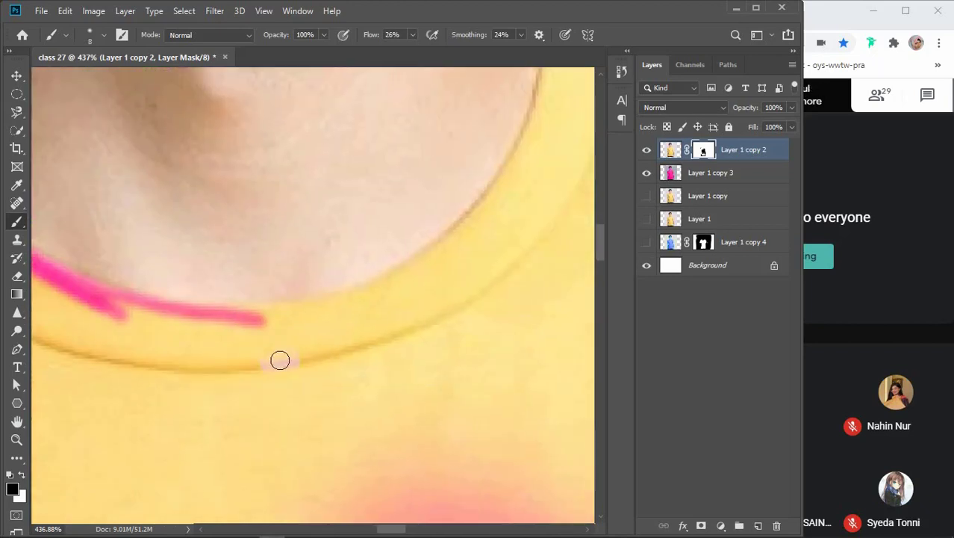
pyautogui.moveTo(88, 295)
pyautogui.mouseDown()
pyautogui.moveTo(280, 316)
pyautogui.moveTo(398, 286)
pyautogui.moveTo(266, 373)
pyautogui.mouseUp()
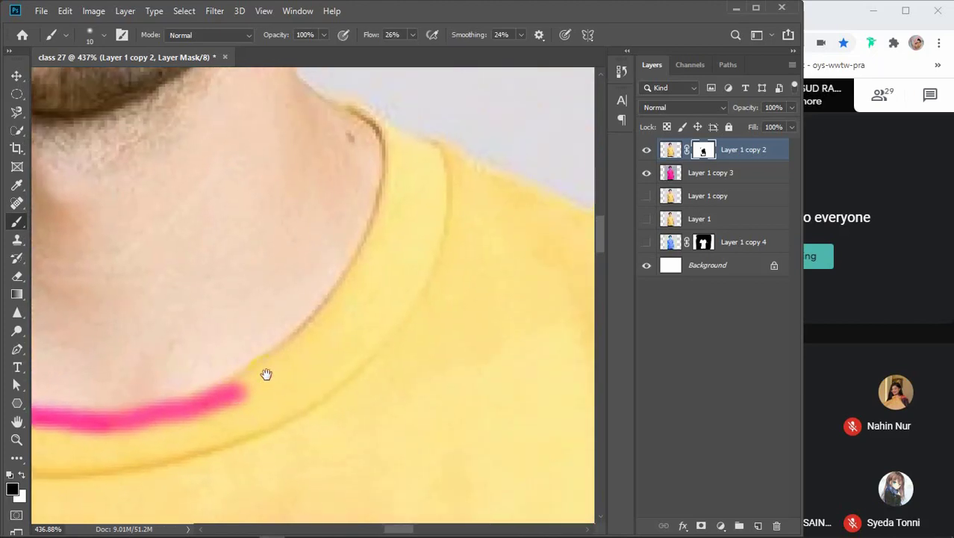
# Mask out the inner collar edge from the neckline's front up the model's left side at brush size 10.
pyautogui.moveTo(227, 399); pyautogui.dragTo(326, 339)
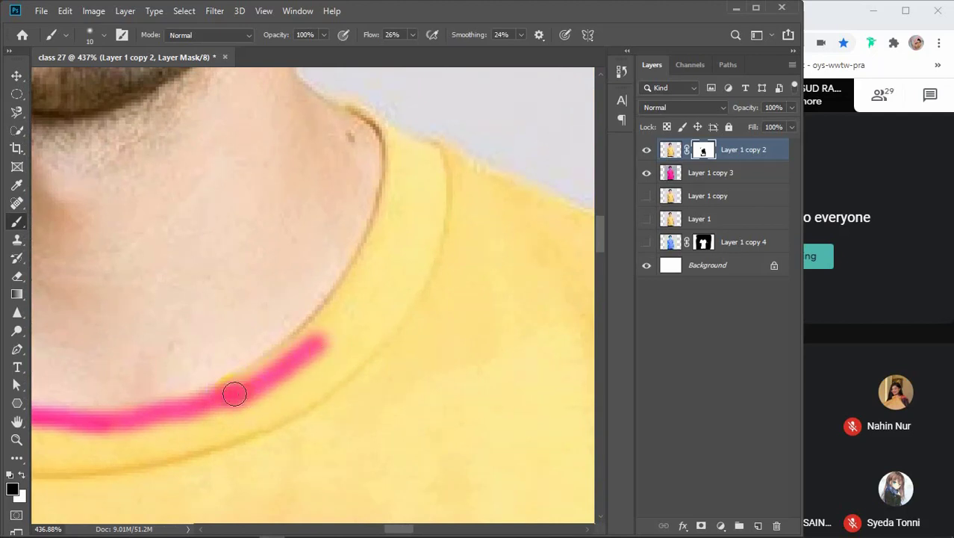
pyautogui.moveTo(234, 394)
pyautogui.mouseDown()
pyautogui.moveTo(277, 373)
pyautogui.moveTo(361, 300)
pyautogui.mouseUp()
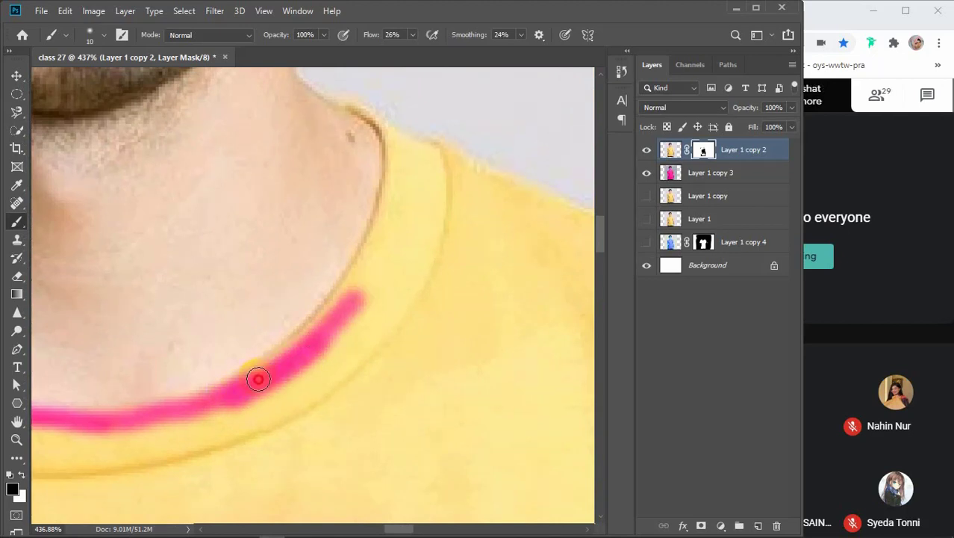
pyautogui.moveTo(258, 380); pyautogui.dragTo(336, 306)
pyautogui.moveTo(357, 275); pyautogui.dragTo(399, 154)
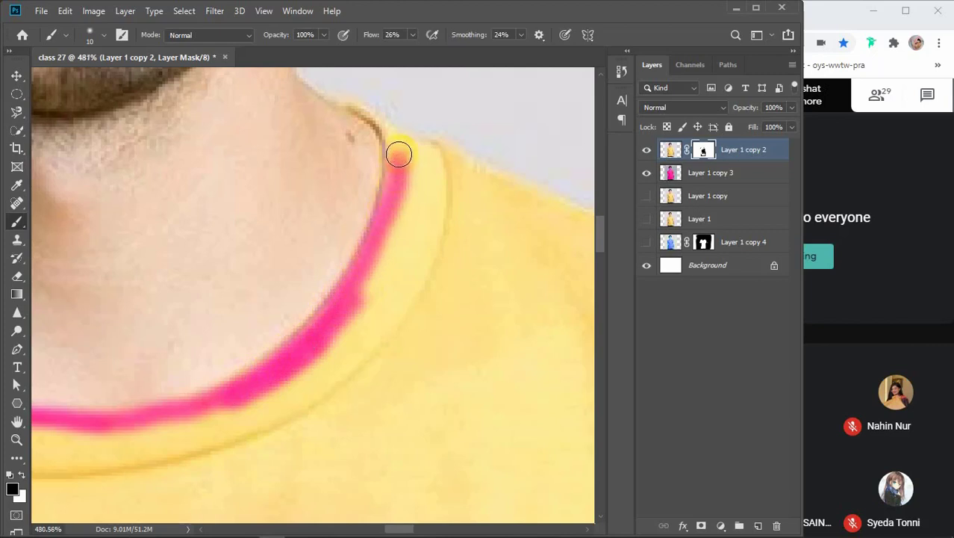
# Paint the mask over the model's left collar tip at brush size 4, then out onto the shoulder at size 8.
pyautogui.scroll(1, 398, 153)
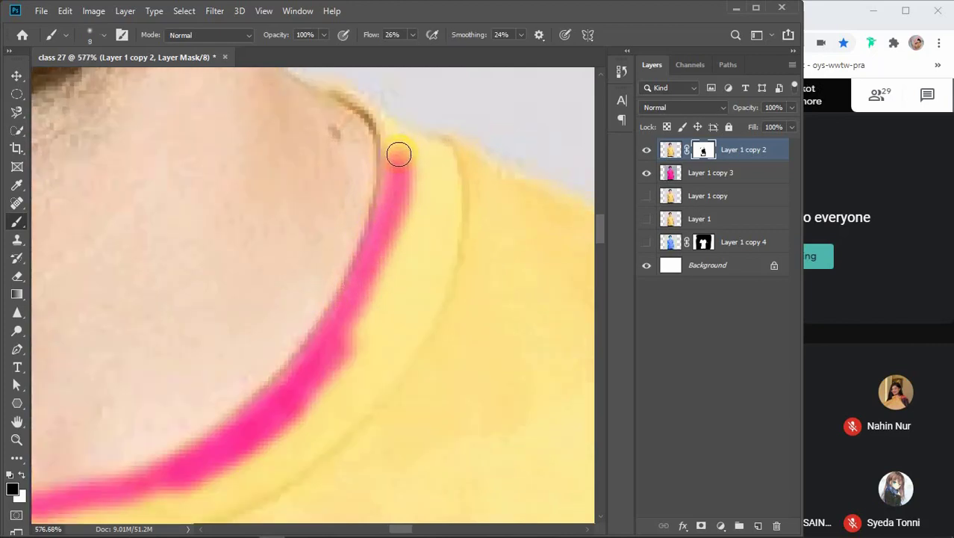
pyautogui.moveTo(399, 154)
pyautogui.mouseDown()
pyautogui.moveTo(353, 96)
pyautogui.moveTo(332, 90)
pyautogui.moveTo(371, 123)
pyautogui.moveTo(387, 171)
pyautogui.mouseUp()
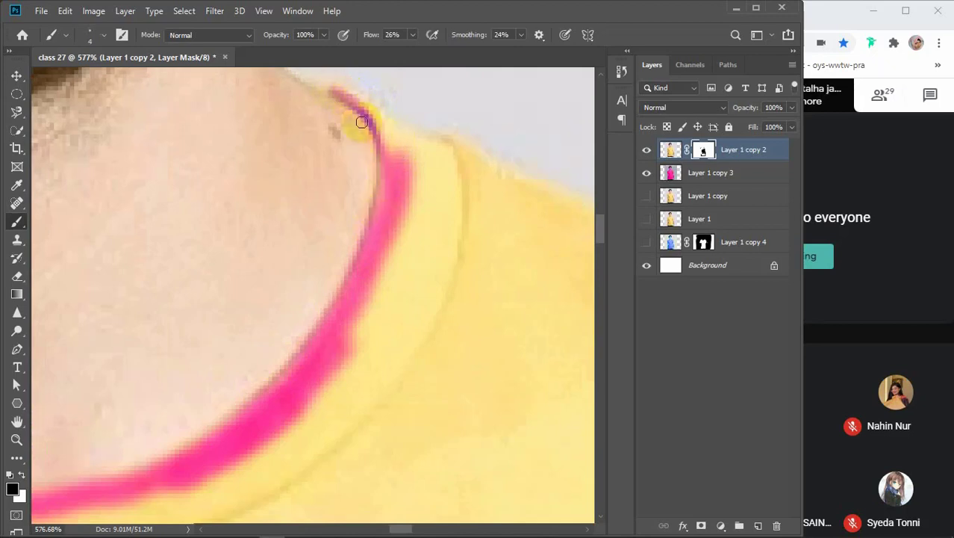
pyautogui.moveTo(361, 122)
pyautogui.mouseDown()
pyautogui.moveTo(332, 91)
pyautogui.moveTo(447, 142)
pyautogui.moveTo(378, 119)
pyautogui.moveTo(400, 158)
pyautogui.moveTo(386, 127)
pyautogui.moveTo(438, 144)
pyautogui.moveTo(376, 122)
pyautogui.moveTo(392, 147)
pyautogui.mouseUp()
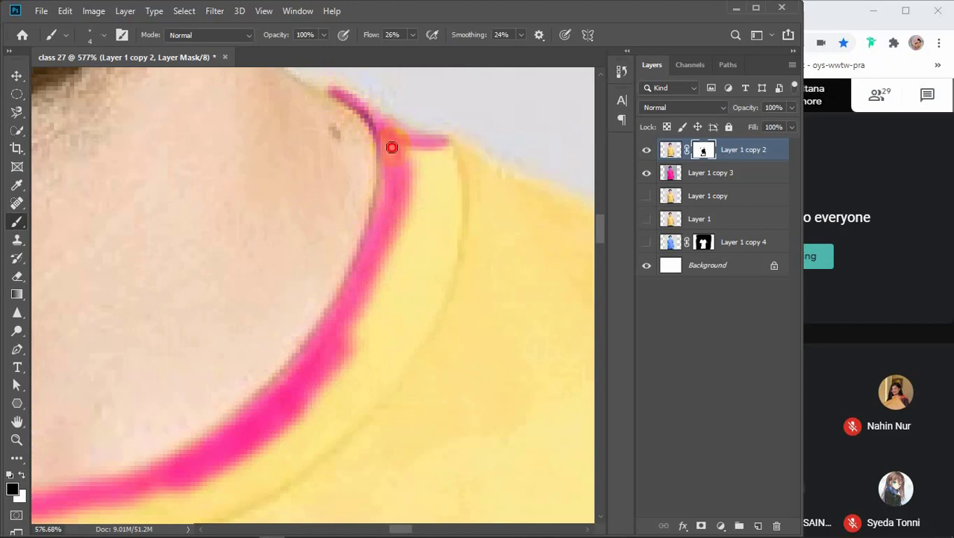
pyautogui.moveTo(436, 185)
pyautogui.mouseDown()
pyautogui.moveTo(181, 226)
pyautogui.moveTo(162, 273)
pyautogui.moveTo(165, 194)
pyautogui.moveTo(130, 153)
pyautogui.moveTo(133, 166)
pyautogui.moveTo(209, 198)
pyautogui.moveTo(267, 239)
pyautogui.moveTo(200, 196)
pyautogui.moveTo(394, 282)
pyautogui.mouseUp()
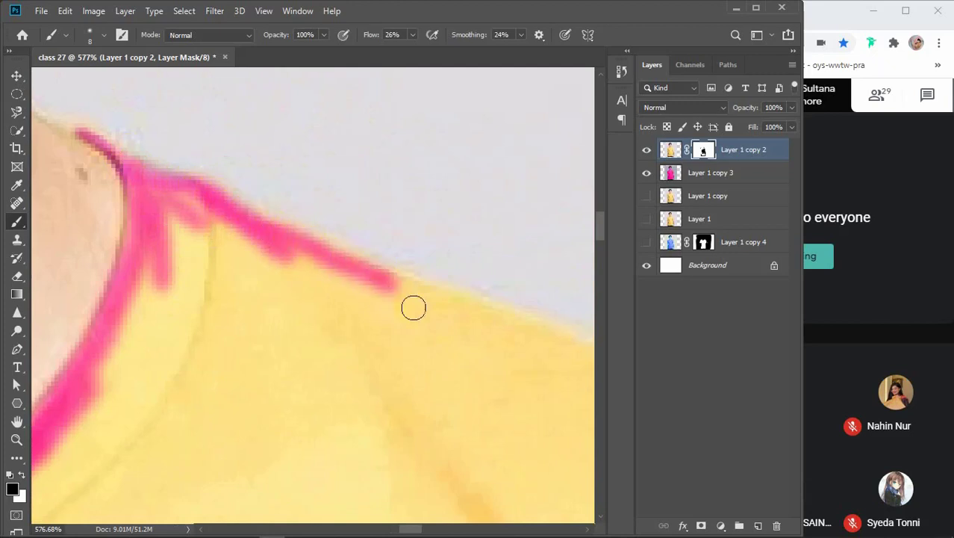
# Continue masking along the model's left shoulder edge away from the collar with brush size 8.
pyautogui.moveTo(393, 371); pyautogui.dragTo(330, 327)
pyautogui.moveTo(94, 149)
pyautogui.mouseDown()
pyautogui.moveTo(166, 162)
pyautogui.moveTo(178, 186)
pyautogui.moveTo(343, 306)
pyautogui.mouseUp()
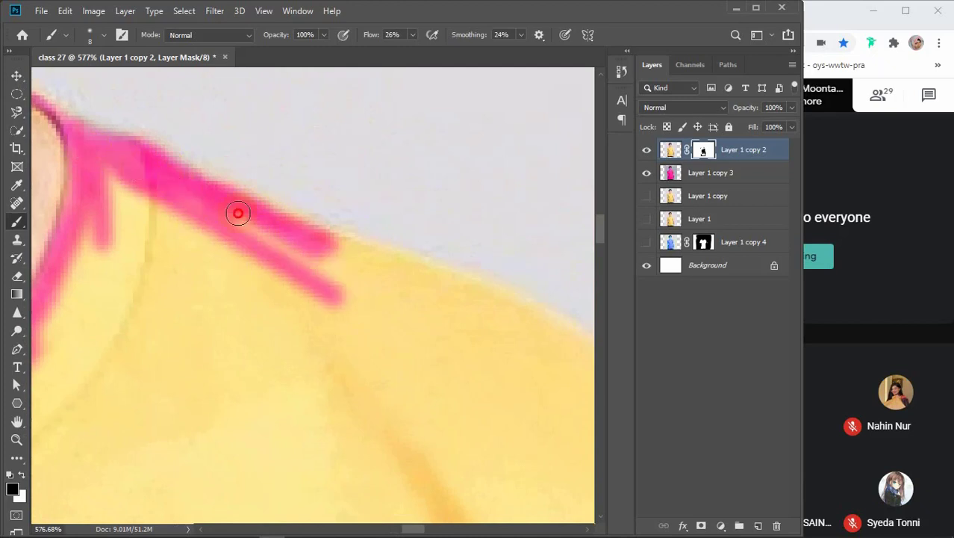
pyautogui.moveTo(187, 194)
pyautogui.mouseDown()
pyautogui.moveTo(388, 291)
pyautogui.moveTo(269, 241)
pyautogui.mouseUp()
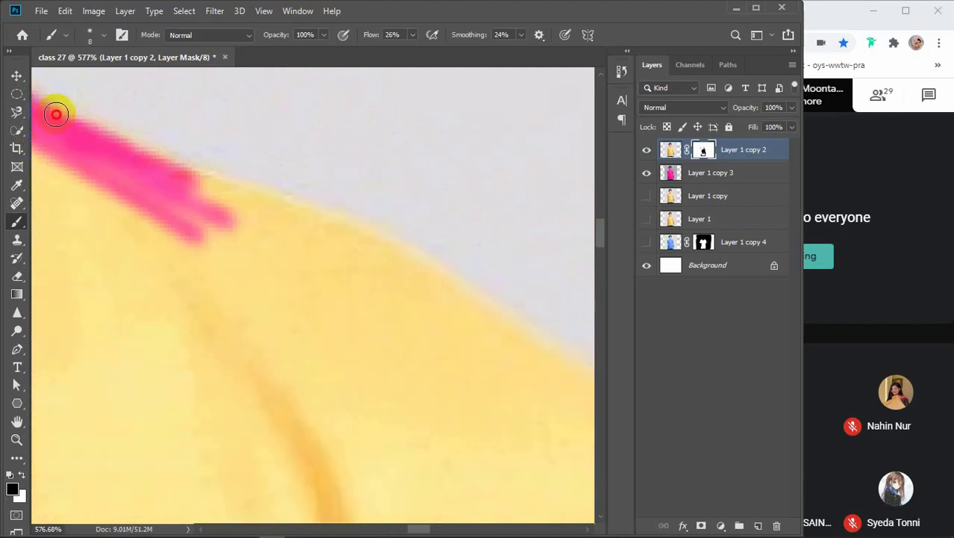
pyautogui.moveTo(56, 114)
pyautogui.mouseDown()
pyautogui.moveTo(335, 220)
pyautogui.moveTo(390, 254)
pyautogui.moveTo(404, 287)
pyautogui.moveTo(371, 259)
pyautogui.mouseUp()
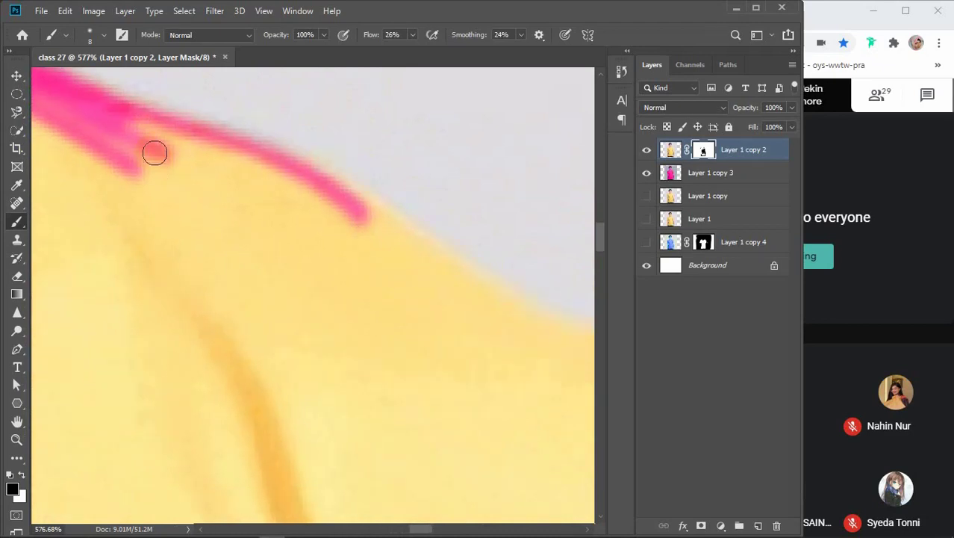
pyautogui.moveTo(165, 132)
pyautogui.mouseDown()
pyautogui.moveTo(314, 181)
pyautogui.moveTo(388, 235)
pyautogui.moveTo(439, 298)
pyautogui.mouseUp()
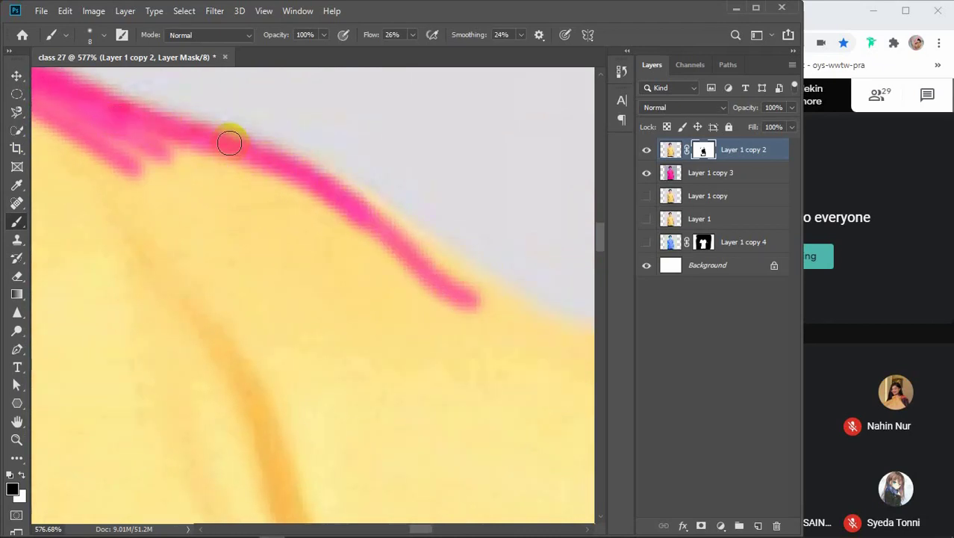
pyautogui.moveTo(229, 142)
pyautogui.mouseDown()
pyautogui.moveTo(293, 157)
pyautogui.moveTo(515, 298)
pyautogui.mouseUp()
pyautogui.hotkey('ctrl', 'z')
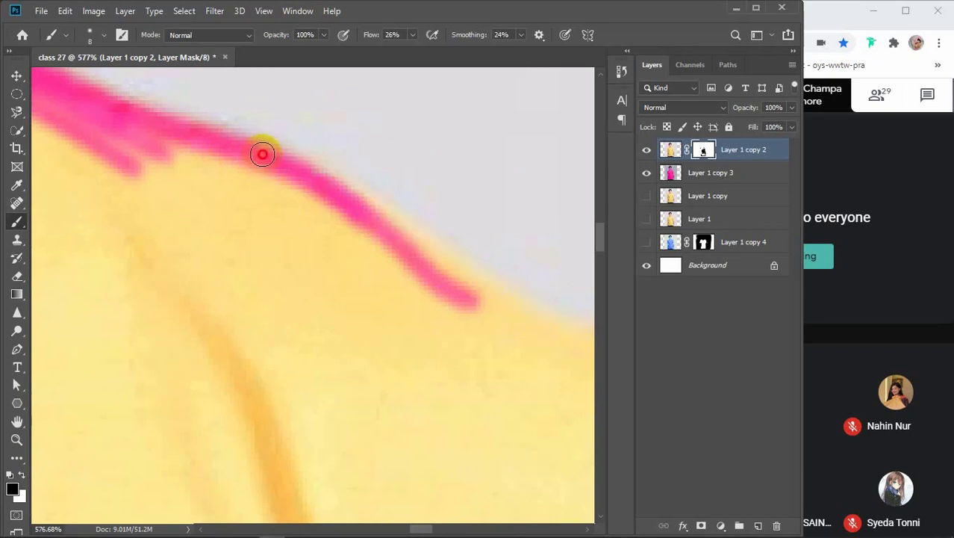
pyautogui.moveTo(262, 154)
pyautogui.mouseDown()
pyautogui.moveTo(334, 179)
pyautogui.moveTo(496, 287)
pyautogui.moveTo(458, 278)
pyautogui.moveTo(331, 193)
pyautogui.moveTo(238, 173)
pyautogui.mouseUp()
pyautogui.hotkey('ctrl', 'z')
# Thicken the left shoulder's mask strip and carry it around the shoulder point onto the sleeve with brush size 8.
pyautogui.moveTo(386, 244)
pyautogui.mouseDown()
pyautogui.moveTo(356, 277)
pyautogui.moveTo(313, 222)
pyautogui.moveTo(270, 204)
pyautogui.moveTo(171, 196)
pyautogui.mouseUp()
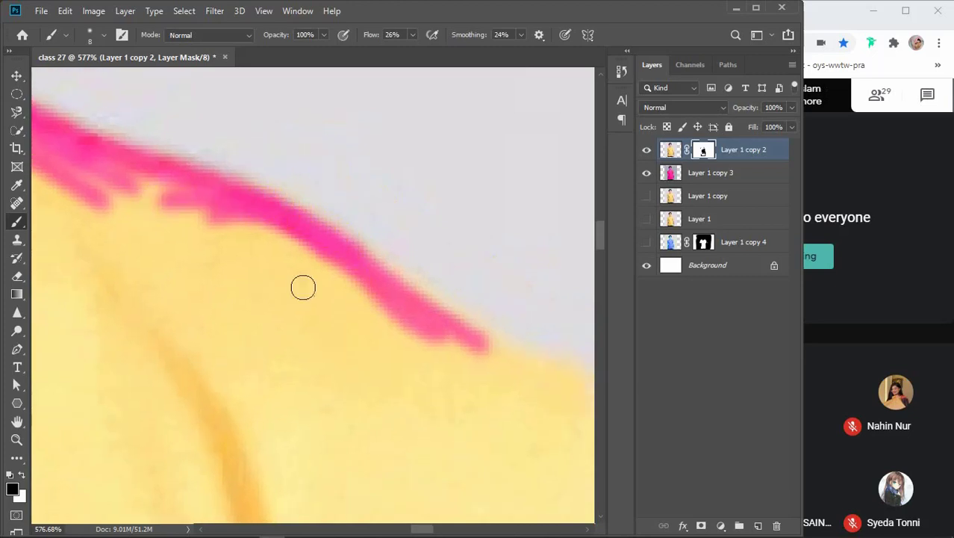
pyautogui.moveTo(355, 314); pyautogui.dragTo(114, 195)
pyautogui.moveTo(119, 132)
pyautogui.mouseDown()
pyautogui.moveTo(332, 251)
pyautogui.moveTo(352, 297)
pyautogui.moveTo(361, 358)
pyautogui.mouseUp()
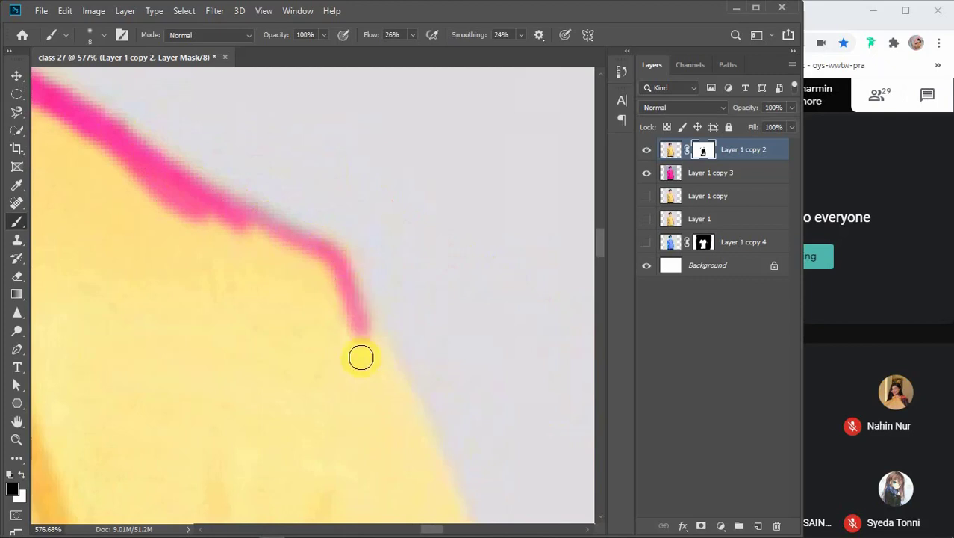
pyautogui.scroll(-2, 249, 175)
pyautogui.moveTo(249, 166)
pyautogui.mouseDown()
pyautogui.moveTo(249, 153)
pyautogui.moveTo(339, 191)
pyautogui.moveTo(407, 333)
pyautogui.mouseUp()
pyautogui.scroll(-2, 398, 356)
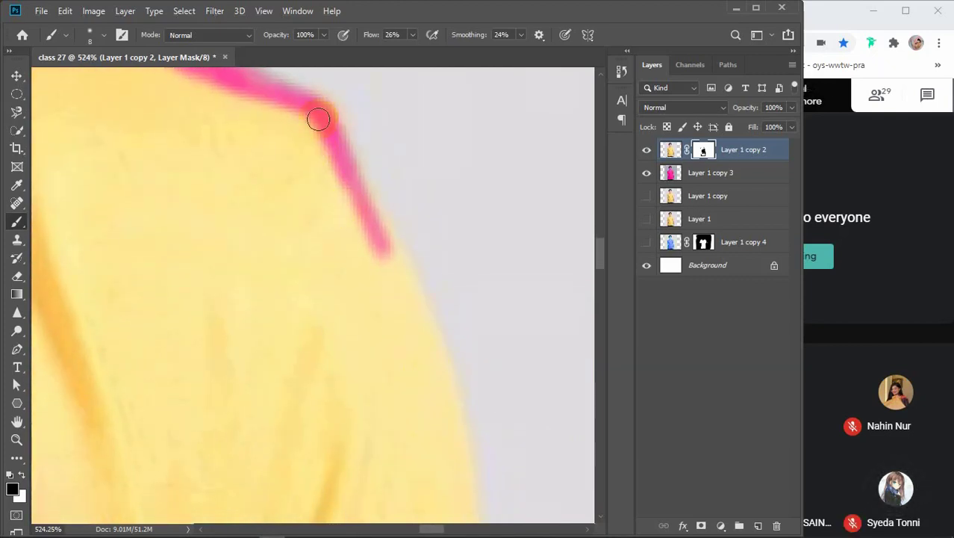
# Mask out the outer edge of the model's left sleeve from the shoulder down to the hem corner at brush size 8.
pyautogui.moveTo(323, 106)
pyautogui.mouseDown()
pyautogui.moveTo(392, 249)
pyautogui.moveTo(426, 366)
pyautogui.mouseUp()
pyautogui.moveTo(444, 407)
pyautogui.mouseDown()
pyautogui.moveTo(375, 283)
pyautogui.moveTo(370, 247)
pyautogui.mouseUp()
pyautogui.moveTo(332, 137)
pyautogui.mouseDown()
pyautogui.moveTo(372, 245)
pyautogui.moveTo(400, 389)
pyautogui.moveTo(357, 124)
pyautogui.moveTo(392, 217)
pyautogui.moveTo(409, 350)
pyautogui.moveTo(368, 191)
pyautogui.mouseUp()
pyautogui.moveTo(390, 122); pyautogui.dragTo(444, 372)
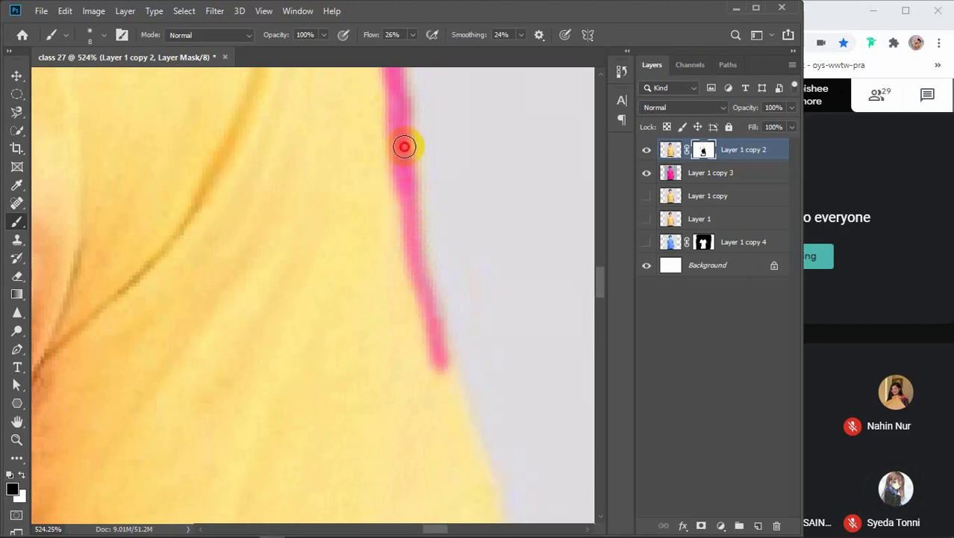
pyautogui.moveTo(404, 146); pyautogui.dragTo(418, 280)
pyautogui.moveTo(398, 340); pyautogui.dragTo(297, 133)
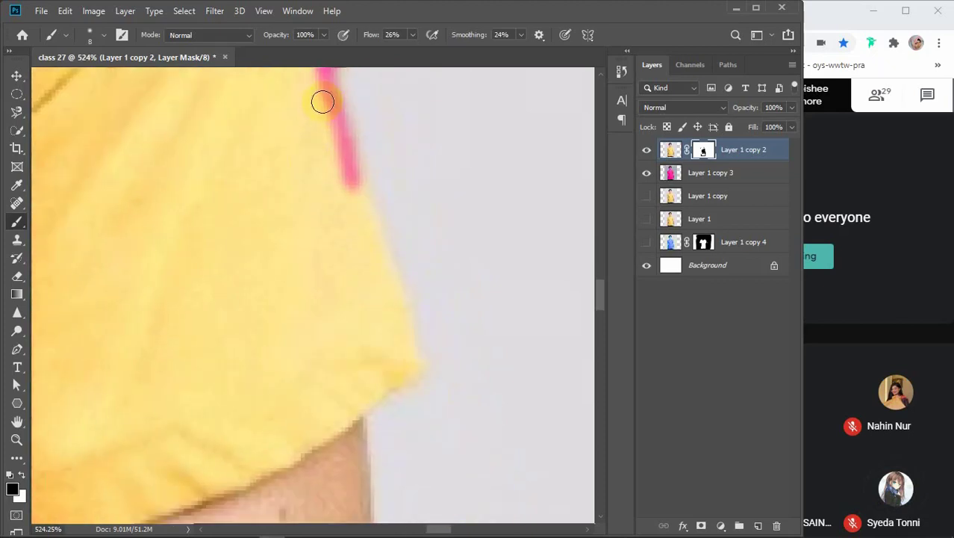
pyautogui.moveTo(323, 102); pyautogui.dragTo(405, 356)
pyautogui.moveTo(362, 190); pyautogui.dragTo(409, 354)
# Paint the mask black along the left sleeve hem, widen it near the outer corner, and round the inner corner towards the armpit.
pyautogui.moveTo(427, 323)
pyautogui.mouseDown()
pyautogui.moveTo(467, 260)
pyautogui.moveTo(524, 202)
pyautogui.moveTo(492, 224)
pyautogui.moveTo(521, 215)
pyautogui.moveTo(344, 327)
pyautogui.moveTo(134, 386)
pyautogui.mouseUp()
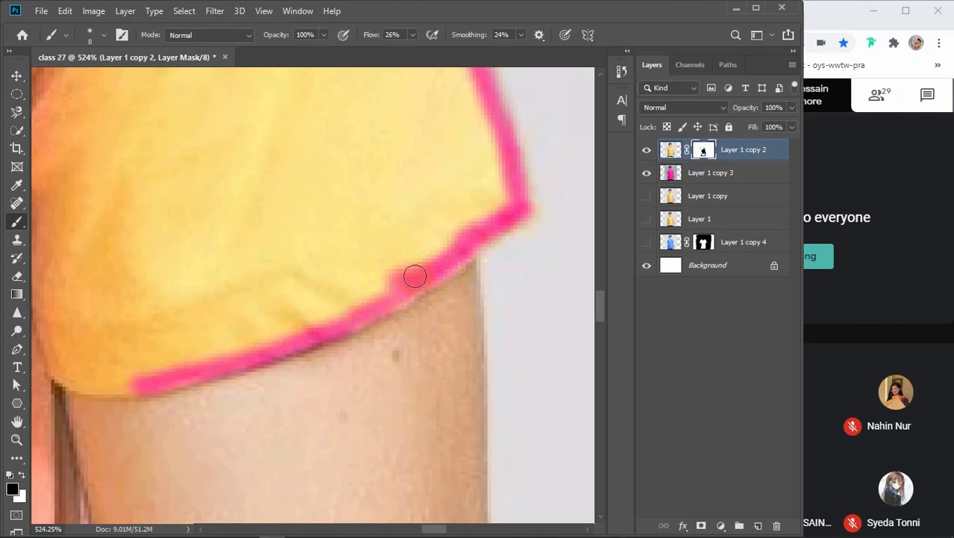
pyautogui.moveTo(529, 215)
pyautogui.mouseDown()
pyautogui.moveTo(435, 268)
pyautogui.moveTo(374, 287)
pyautogui.mouseUp()
pyautogui.moveTo(526, 212)
pyautogui.mouseDown()
pyautogui.moveTo(516, 162)
pyautogui.moveTo(485, 107)
pyautogui.moveTo(516, 176)
pyautogui.moveTo(486, 240)
pyautogui.moveTo(503, 153)
pyautogui.moveTo(387, 293)
pyautogui.mouseUp()
pyautogui.moveTo(509, 186); pyautogui.dragTo(382, 278)
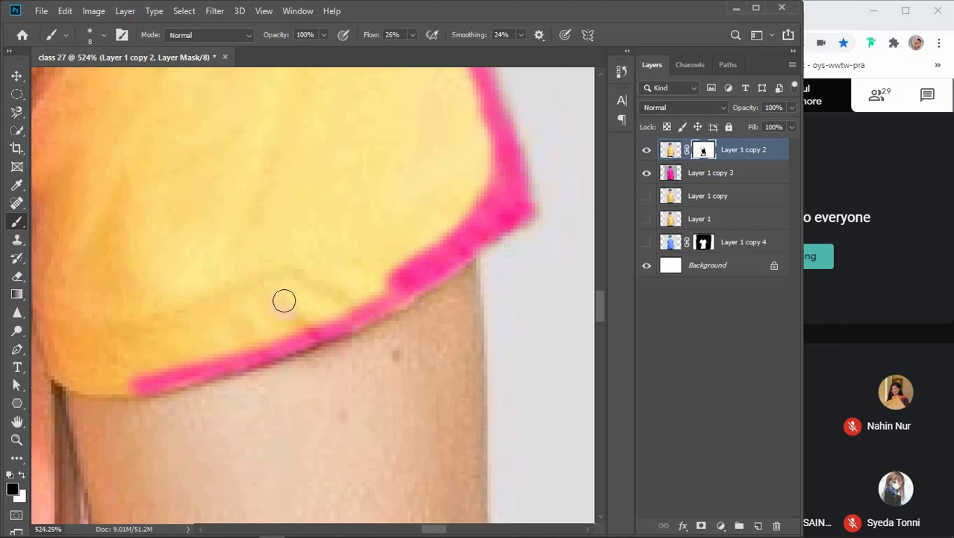
pyautogui.moveTo(183, 322); pyautogui.dragTo(427, 279)
pyautogui.moveTo(282, 193)
pyautogui.mouseDown()
pyautogui.moveTo(279, 258)
pyautogui.moveTo(294, 316)
pyautogui.moveTo(332, 347)
pyautogui.moveTo(420, 336)
pyautogui.mouseUp()
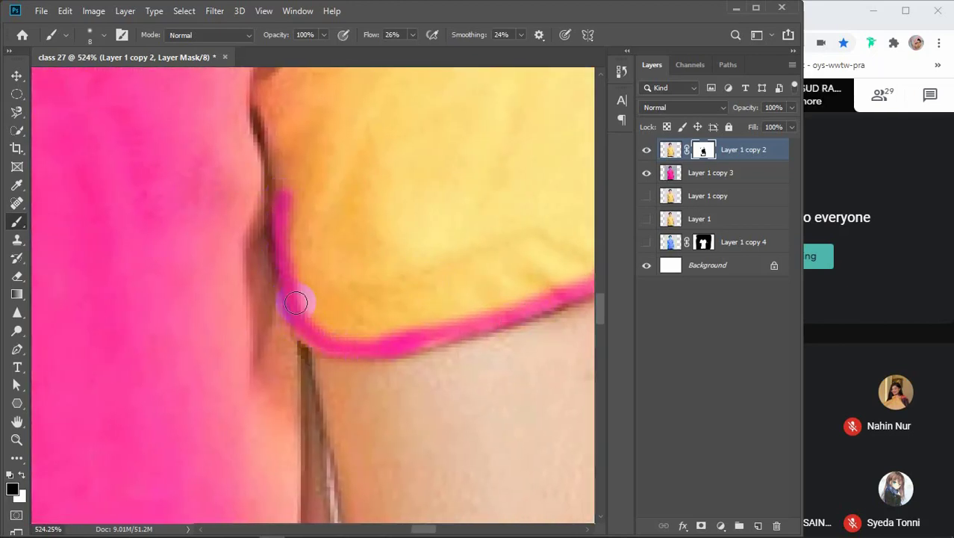
# Paint the mask black on the shirt's side just below the left armpit, next to the arm, with brush size 8.
pyautogui.moveTo(287, 368)
pyautogui.mouseDown()
pyautogui.moveTo(249, 435)
pyautogui.moveTo(262, 218)
pyautogui.moveTo(254, 261)
pyautogui.mouseUp()
pyautogui.scroll(-5, 273, 287)
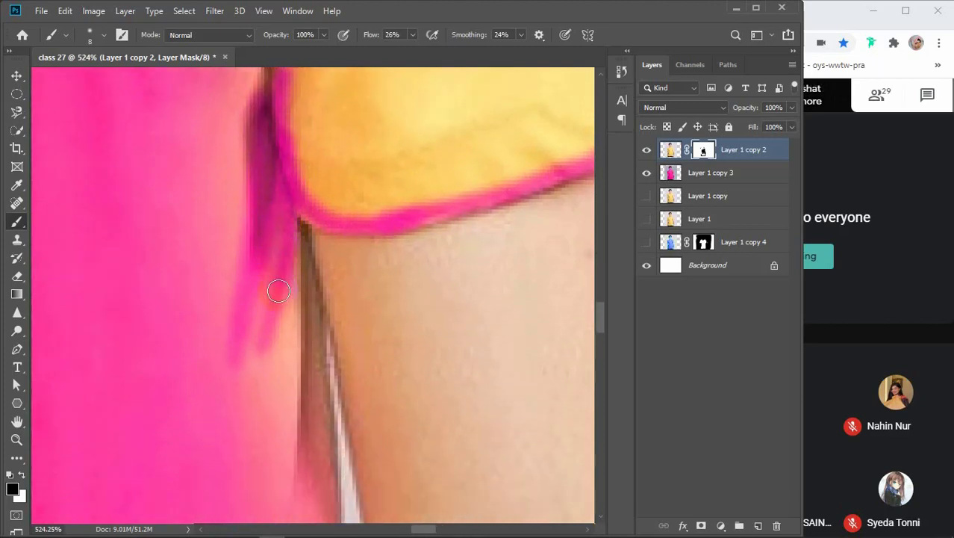
pyautogui.moveTo(292, 136)
pyautogui.mouseDown()
pyautogui.moveTo(324, 312)
pyautogui.moveTo(324, 454)
pyautogui.mouseUp()
pyautogui.moveTo(302, 175); pyautogui.dragTo(279, 460)
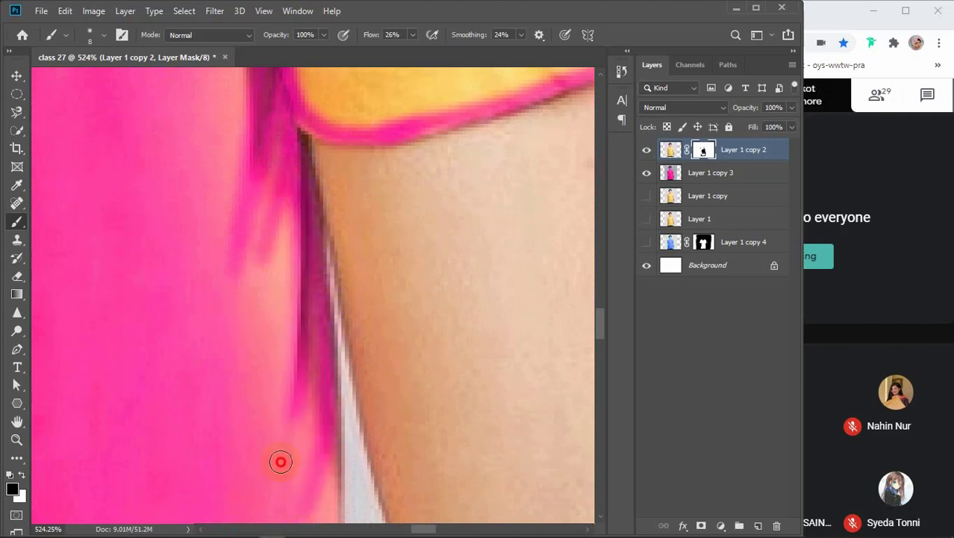
pyautogui.moveTo(351, 312); pyautogui.dragTo(324, 148)
# Continue masking down the shirt's left side edge along the gap between torso and arm with brush size 8.
pyautogui.scroll(-5, 323, 149)
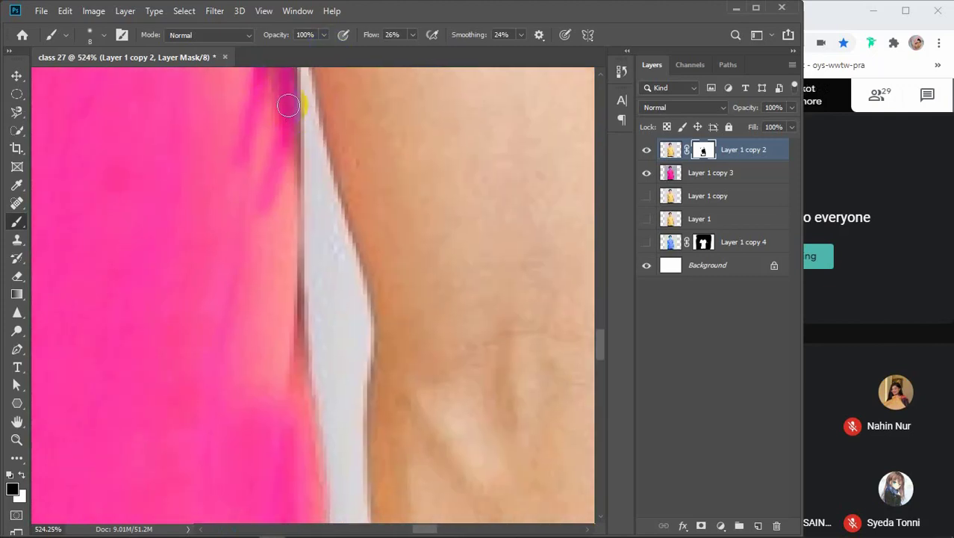
pyautogui.moveTo(289, 106); pyautogui.dragTo(279, 428)
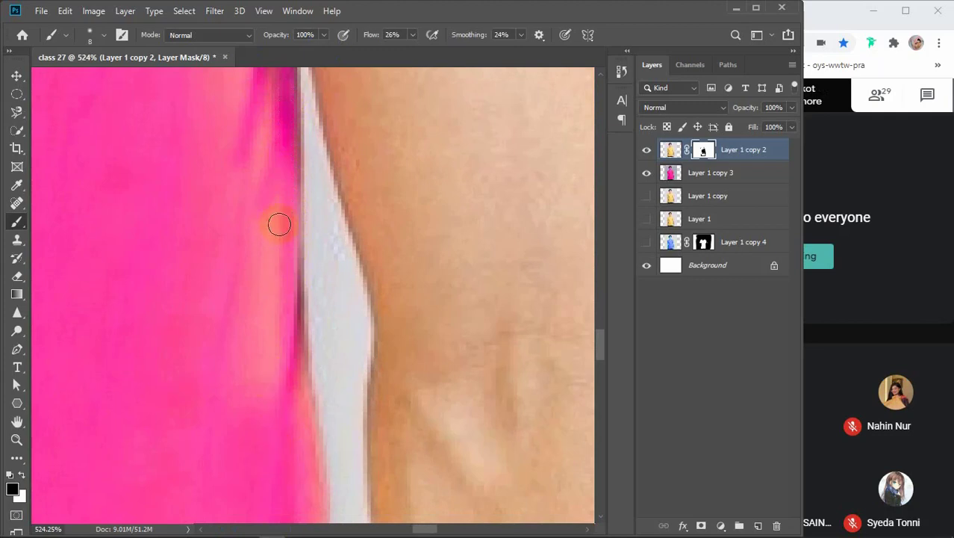
pyautogui.scroll(-3, 275, 172)
pyautogui.moveTo(272, 158)
pyautogui.mouseDown()
pyautogui.moveTo(277, 298)
pyautogui.moveTo(263, 449)
pyautogui.mouseUp()
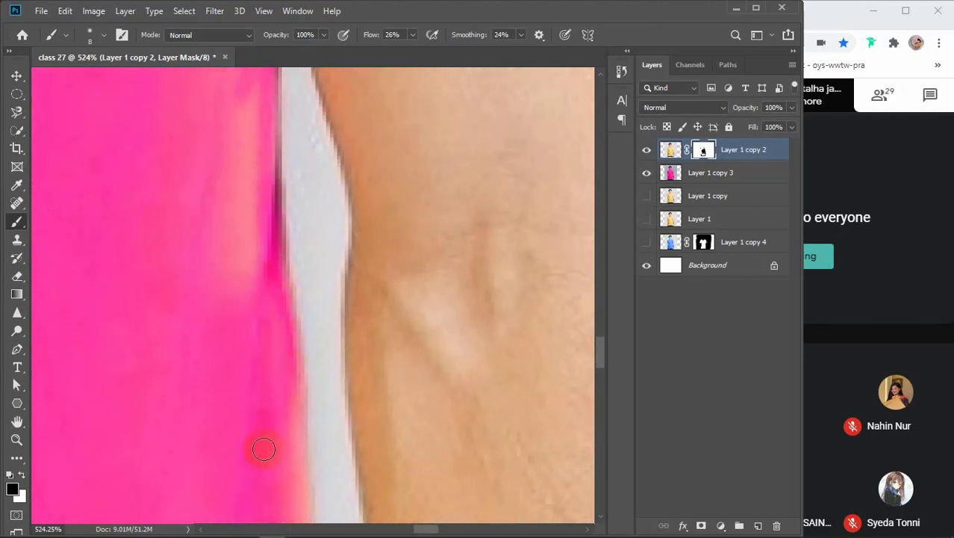
# Enlarge the brush to 25 and mask the shirt's left side from the elbow gap down towards the hem.
pyautogui.scroll(-3, 269, 247)
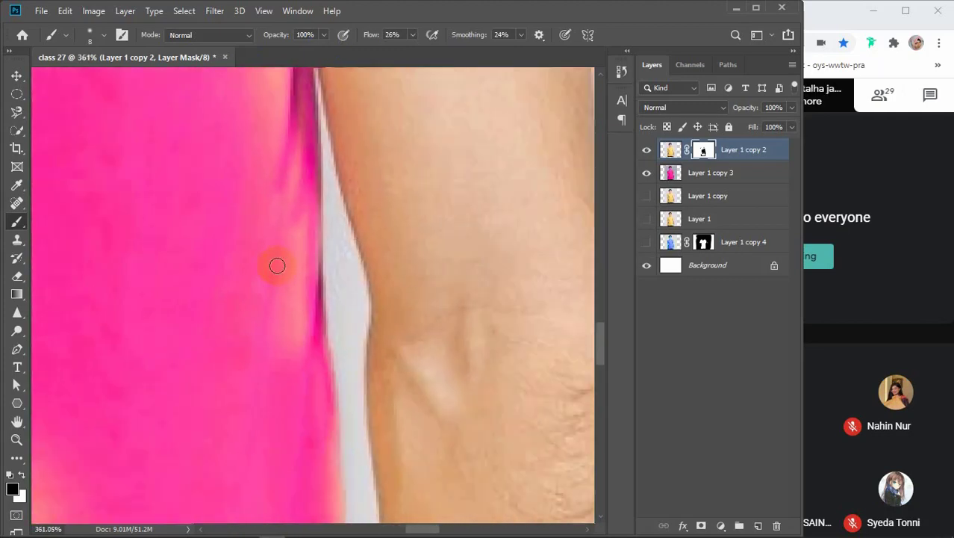
pyautogui.press(']')
pyautogui.moveTo(286, 112)
pyautogui.mouseDown()
pyautogui.moveTo(285, 273)
pyautogui.moveTo(243, 330)
pyautogui.moveTo(270, 344)
pyautogui.moveTo(220, 185)
pyautogui.mouseUp()
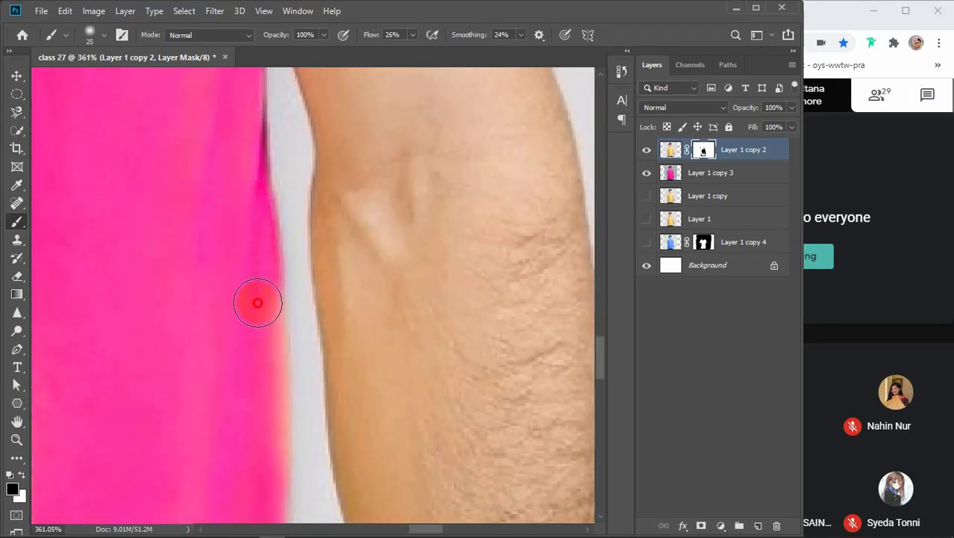
pyautogui.moveTo(234, 430); pyautogui.dragTo(234, 207)
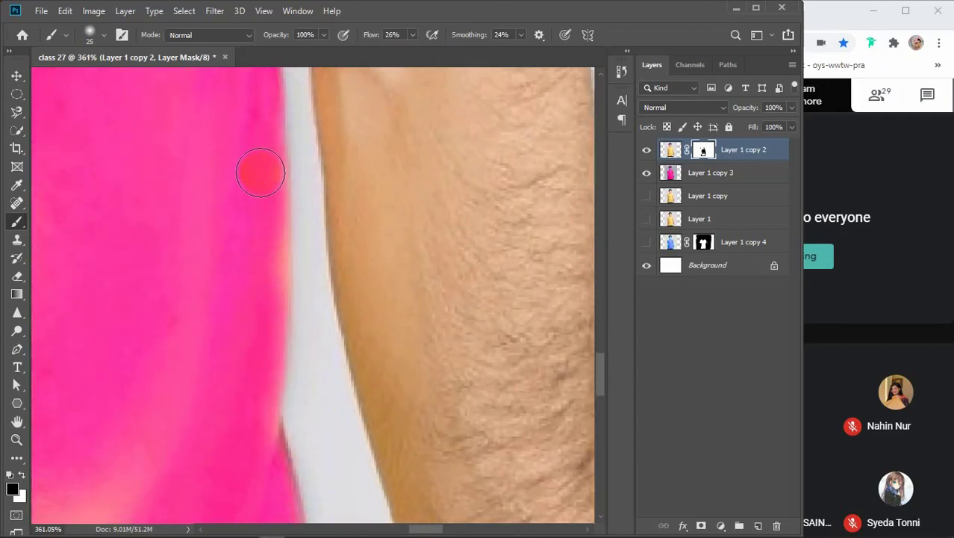
pyautogui.moveTo(261, 172); pyautogui.dragTo(248, 362)
pyautogui.moveTo(224, 322)
pyautogui.mouseDown()
pyautogui.moveTo(239, 166)
pyautogui.moveTo(255, 260)
pyautogui.mouseUp()
pyautogui.moveTo(227, 335)
pyautogui.mouseDown()
pyautogui.moveTo(215, 153)
pyautogui.moveTo(284, 240)
pyautogui.mouseUp()
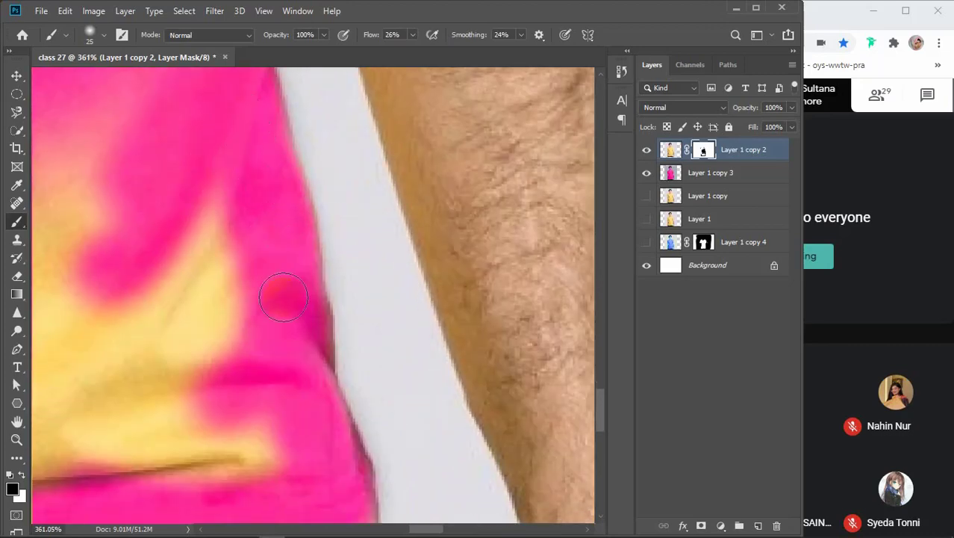
# Mask out the yellow areas across the shirt's lower front and up the model's right side with brush size 80.
pyautogui.scroll(-10, 287, 334)
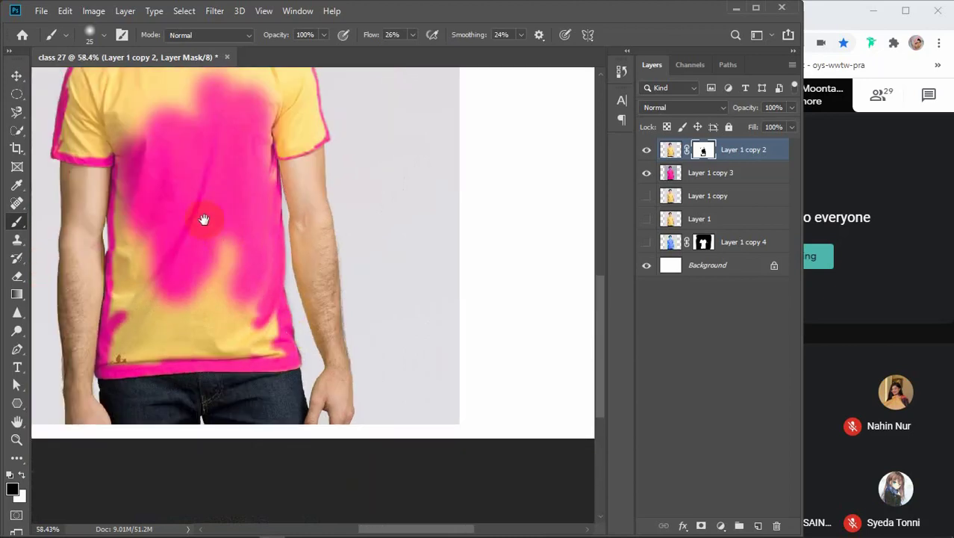
pyautogui.moveTo(204, 219)
pyautogui.mouseDown()
pyautogui.moveTo(279, 199)
pyautogui.moveTo(275, 280)
pyautogui.moveTo(319, 187)
pyautogui.moveTo(298, 273)
pyautogui.moveTo(307, 313)
pyautogui.moveTo(332, 277)
pyautogui.moveTo(329, 300)
pyautogui.mouseUp()
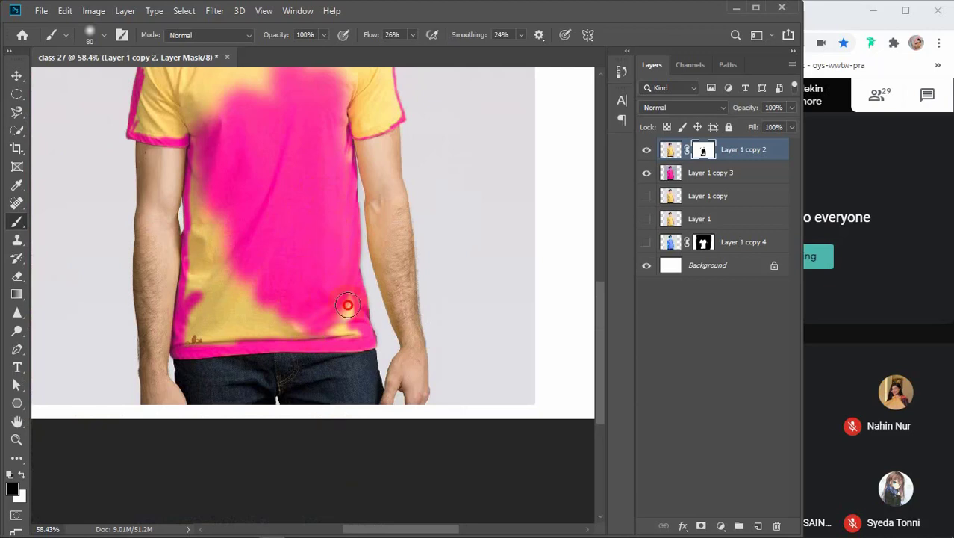
pyautogui.moveTo(353, 331)
pyautogui.mouseDown()
pyautogui.moveTo(258, 330)
pyautogui.moveTo(345, 329)
pyautogui.moveTo(358, 341)
pyautogui.mouseUp()
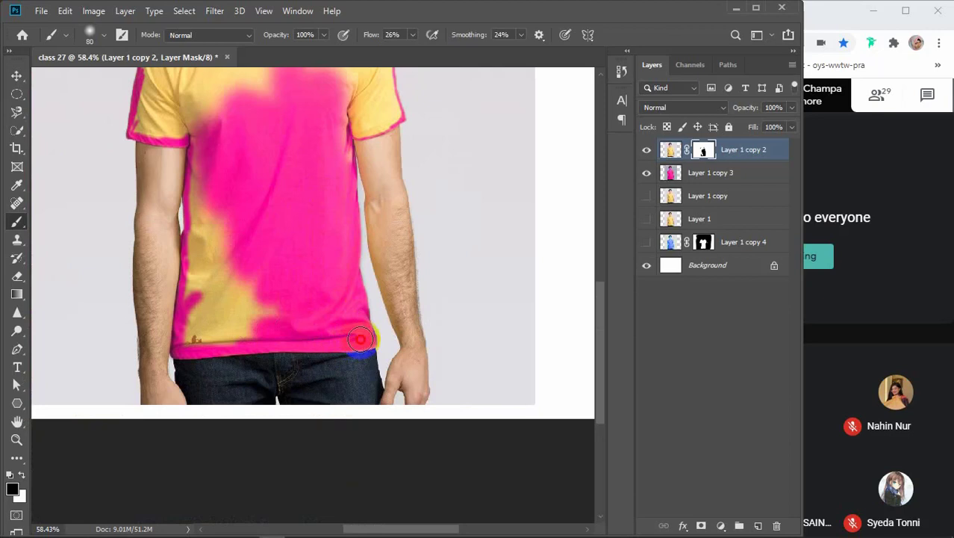
pyautogui.moveTo(353, 331)
pyautogui.mouseDown()
pyautogui.moveTo(254, 317)
pyautogui.moveTo(207, 325)
pyautogui.moveTo(251, 327)
pyautogui.mouseUp()
pyautogui.moveTo(182, 336)
pyautogui.mouseDown()
pyautogui.moveTo(192, 334)
pyautogui.moveTo(210, 268)
pyautogui.moveTo(214, 292)
pyautogui.moveTo(210, 198)
pyautogui.moveTo(199, 170)
pyautogui.moveTo(209, 253)
pyautogui.mouseUp()
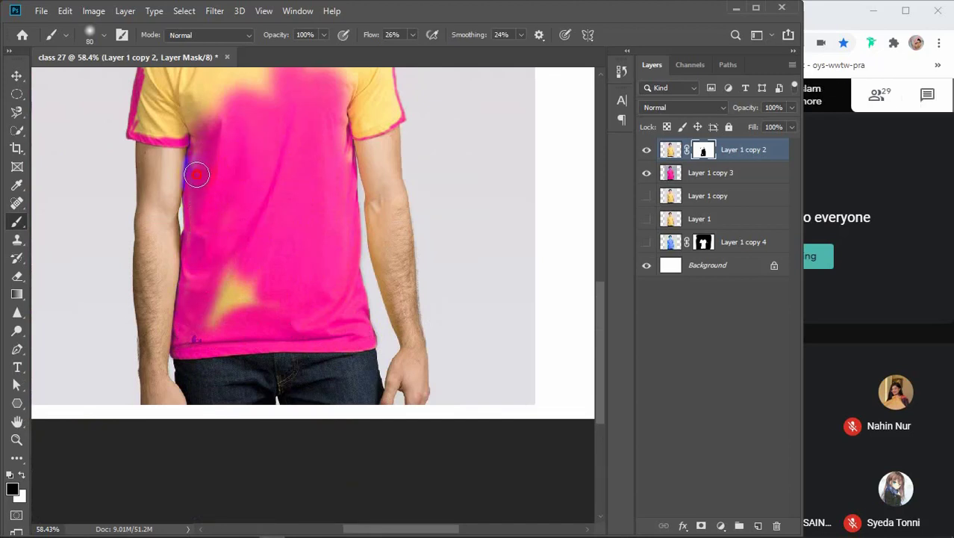
pyautogui.moveTo(203, 154)
pyautogui.mouseDown()
pyautogui.moveTo(270, 180)
pyautogui.moveTo(215, 315)
pyautogui.moveTo(222, 319)
pyautogui.moveTo(268, 269)
pyautogui.mouseUp()
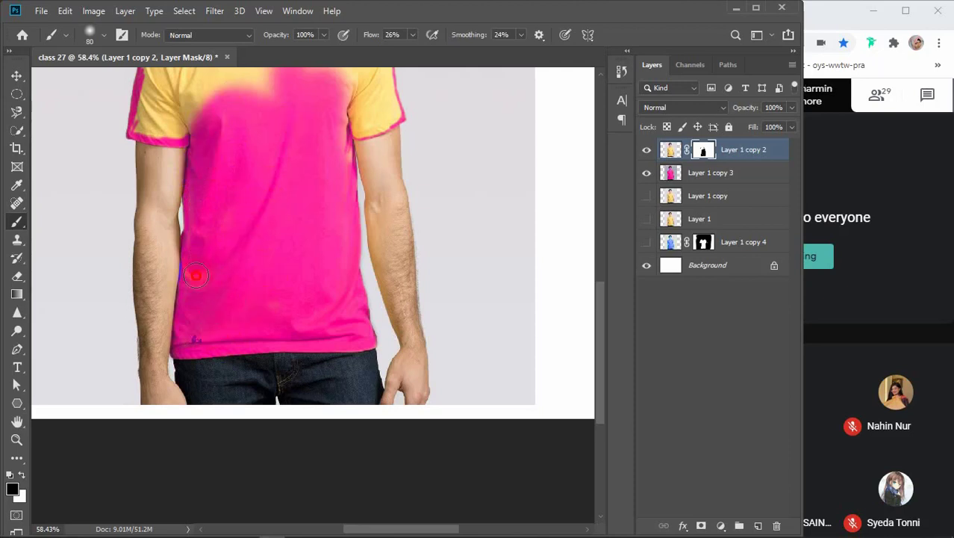
# Mask the right shoulder, the inner right sleeve and the chest below the collar with brush size 80.
pyautogui.moveTo(263, 150); pyautogui.dragTo(272, 314)
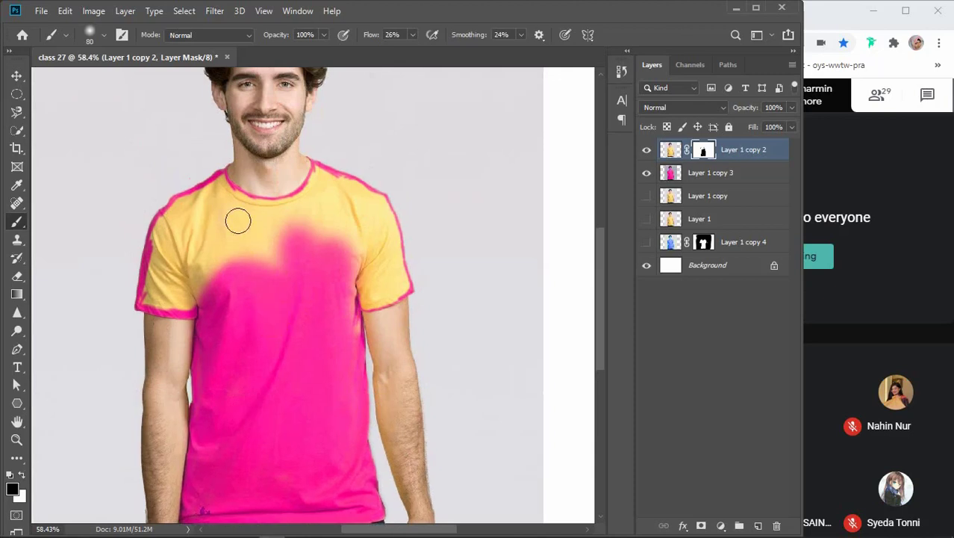
pyautogui.moveTo(204, 198)
pyautogui.mouseDown()
pyautogui.moveTo(262, 290)
pyautogui.moveTo(199, 200)
pyautogui.moveTo(238, 278)
pyautogui.mouseUp()
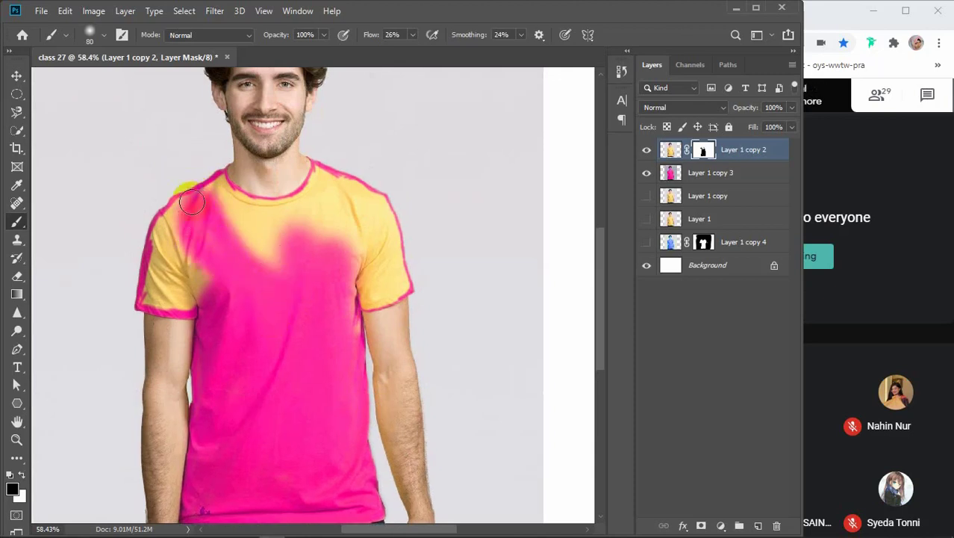
pyautogui.moveTo(179, 216)
pyautogui.mouseDown()
pyautogui.moveTo(230, 290)
pyautogui.moveTo(172, 270)
pyautogui.moveTo(166, 287)
pyautogui.moveTo(263, 300)
pyautogui.mouseUp()
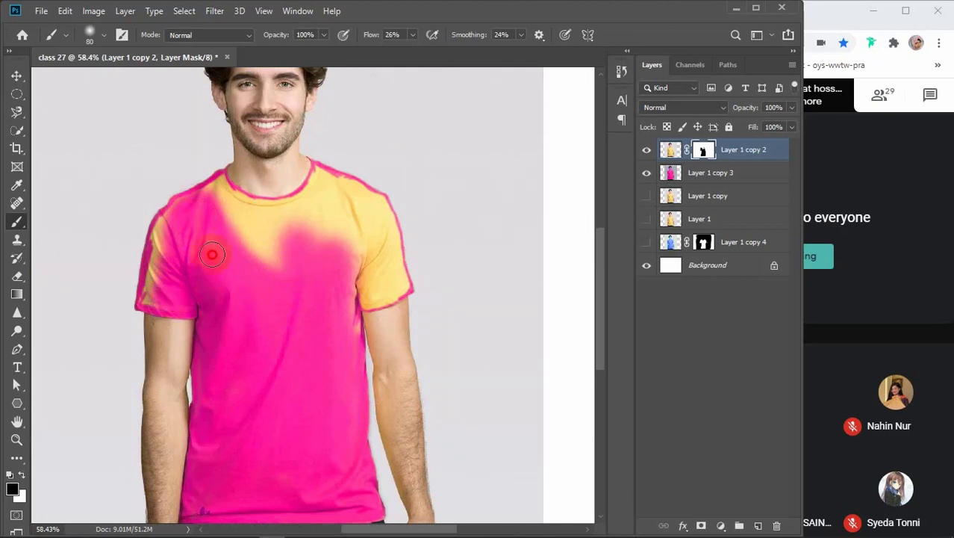
pyautogui.moveTo(198, 195)
pyautogui.mouseDown()
pyautogui.moveTo(213, 198)
pyautogui.moveTo(329, 309)
pyautogui.mouseUp()
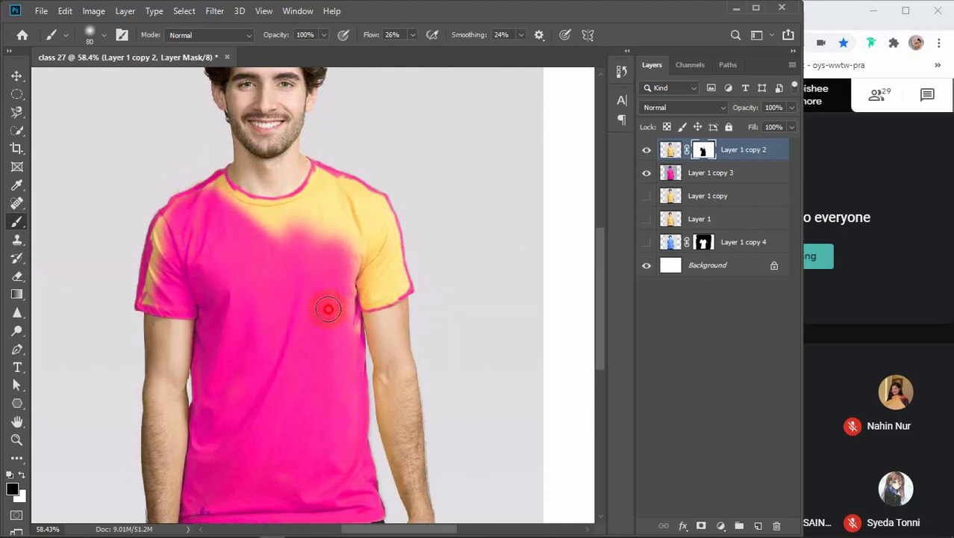
pyautogui.moveTo(242, 239)
pyautogui.mouseDown()
pyautogui.moveTo(367, 230)
pyautogui.moveTo(341, 216)
pyautogui.moveTo(249, 230)
pyautogui.moveTo(325, 211)
pyautogui.moveTo(292, 240)
pyautogui.moveTo(357, 230)
pyautogui.moveTo(341, 291)
pyautogui.moveTo(268, 342)
pyautogui.mouseUp()
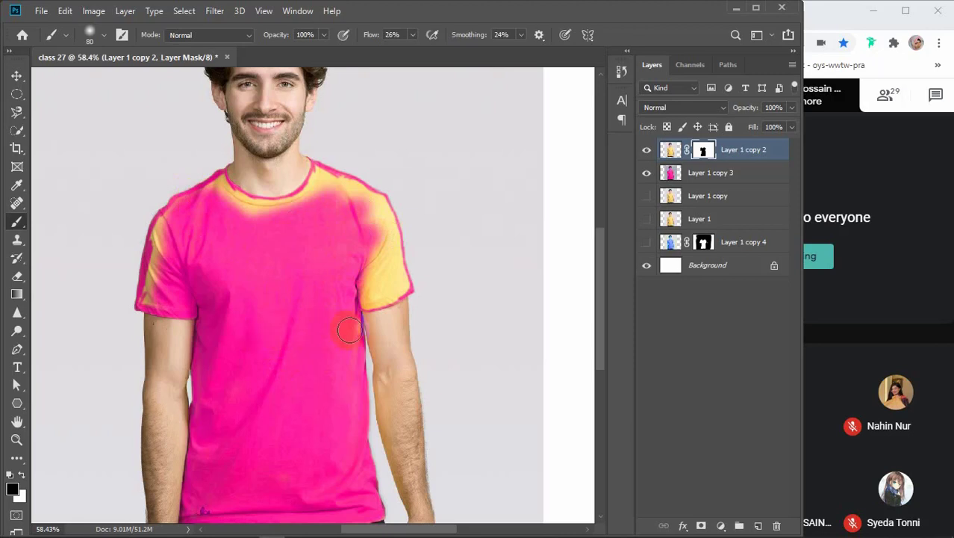
# Mask out the leftover yellow patch on the shirt's side below the left armpit with brush size 45.
pyautogui.scroll(4, 350, 330)
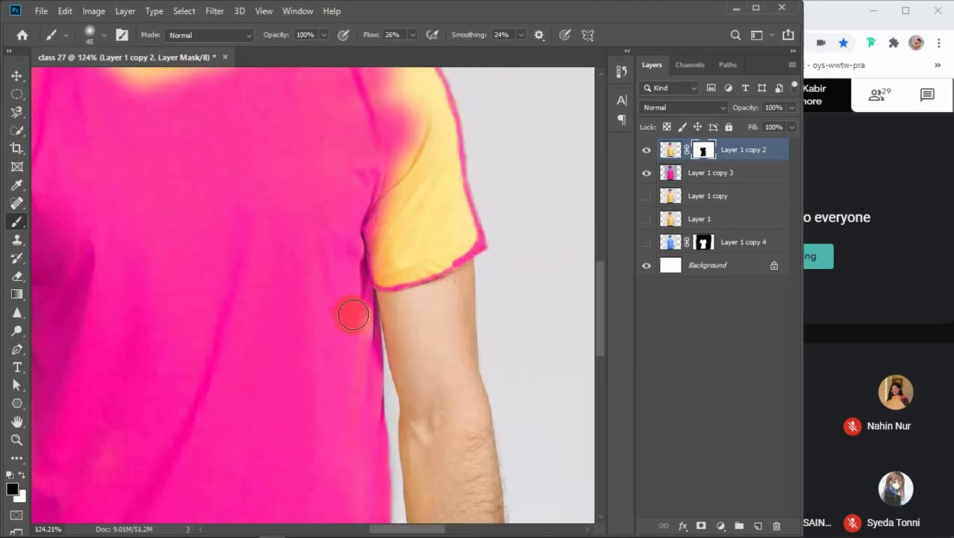
pyautogui.moveTo(359, 313); pyautogui.dragTo(304, 387)
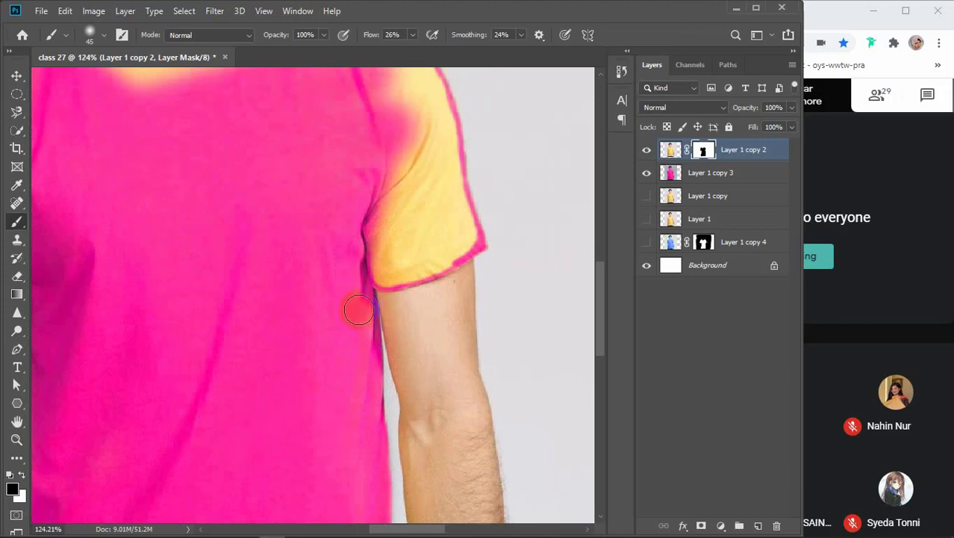
pyautogui.moveTo(359, 310); pyautogui.dragTo(362, 349)
# Fill the mask over the lower and inner left sleeve down to its hem corner with brush size 45.
pyautogui.scroll(3, 350, 303)
pyautogui.hscroll(3, 272, 372)
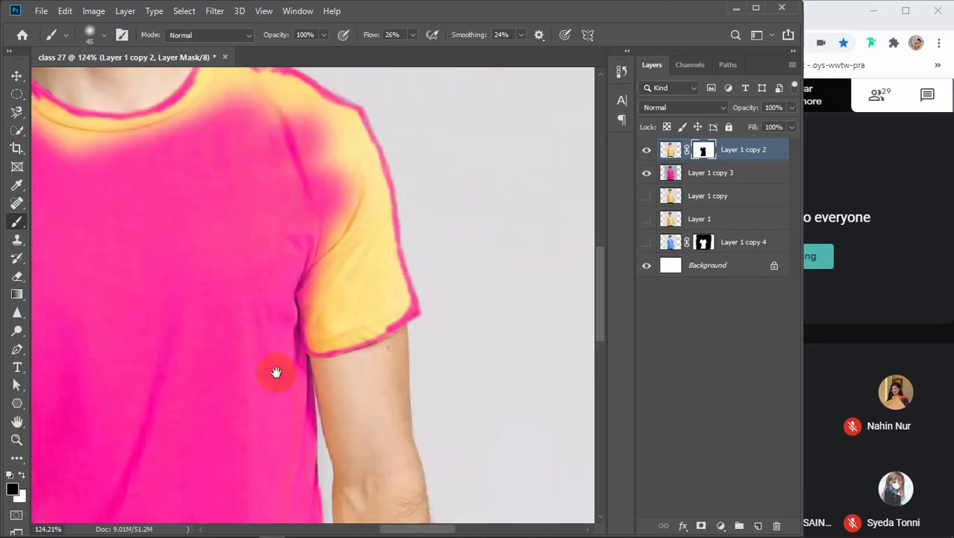
pyautogui.moveTo(299, 133)
pyautogui.mouseDown()
pyautogui.moveTo(330, 256)
pyautogui.moveTo(302, 207)
pyautogui.moveTo(328, 281)
pyautogui.moveTo(319, 305)
pyautogui.moveTo(298, 305)
pyautogui.moveTo(339, 332)
pyautogui.mouseUp()
pyautogui.moveTo(285, 322)
pyautogui.mouseDown()
pyautogui.moveTo(297, 341)
pyautogui.moveTo(299, 319)
pyautogui.mouseUp()
pyautogui.moveTo(292, 354)
pyautogui.mouseDown()
pyautogui.moveTo(340, 333)
pyautogui.moveTo(329, 328)
pyautogui.mouseUp()
pyautogui.moveTo(350, 262)
pyautogui.mouseDown()
pyautogui.moveTo(350, 330)
pyautogui.moveTo(362, 335)
pyautogui.moveTo(371, 321)
pyautogui.moveTo(352, 257)
pyautogui.moveTo(349, 281)
pyautogui.mouseUp()
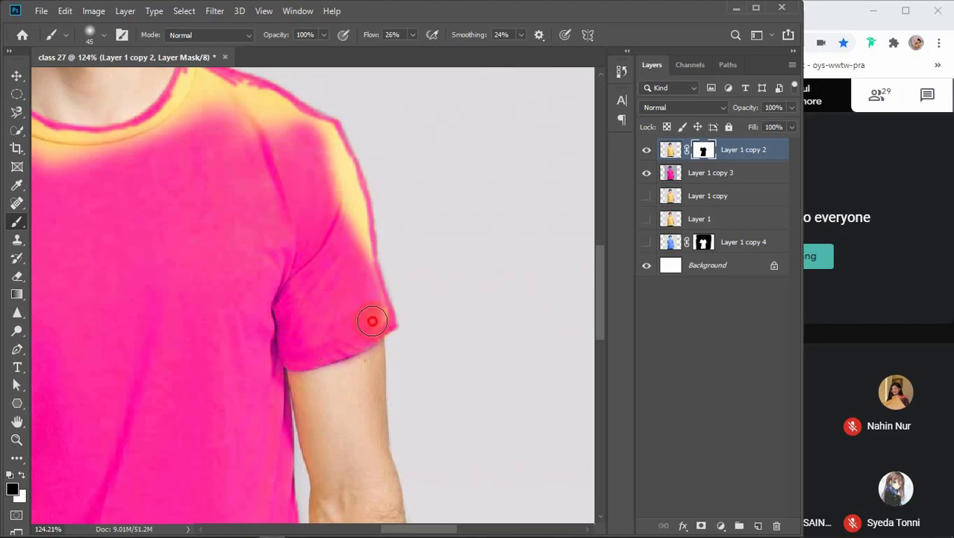
pyautogui.moveTo(372, 322)
pyautogui.mouseDown()
pyautogui.moveTo(337, 218)
pyautogui.moveTo(380, 284)
pyautogui.moveTo(375, 314)
pyautogui.mouseUp()
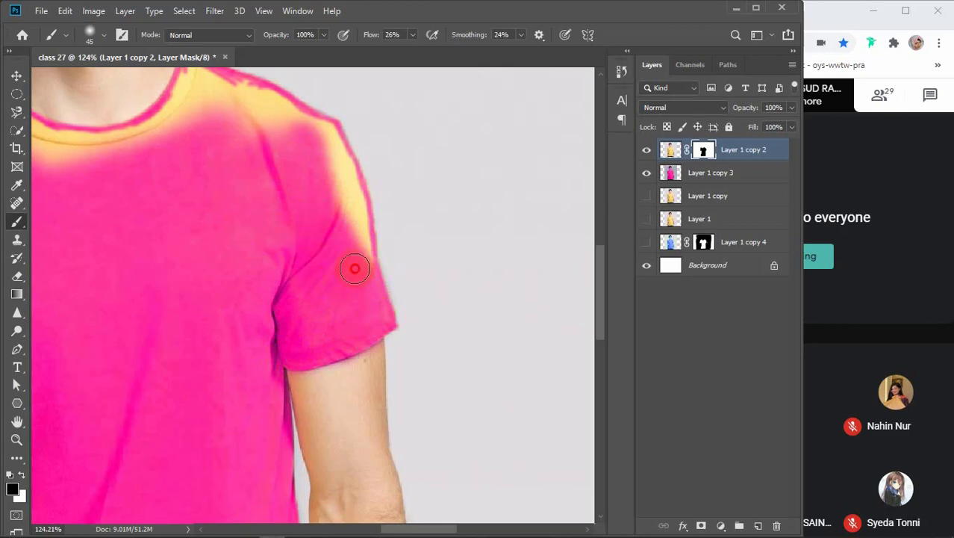
# Mask out the yellow strip along the left sleeve's outer edge and the outer left shoulder with brush size 45.
pyautogui.moveTo(355, 268)
pyautogui.mouseDown()
pyautogui.moveTo(337, 177)
pyautogui.moveTo(280, 178)
pyautogui.mouseUp()
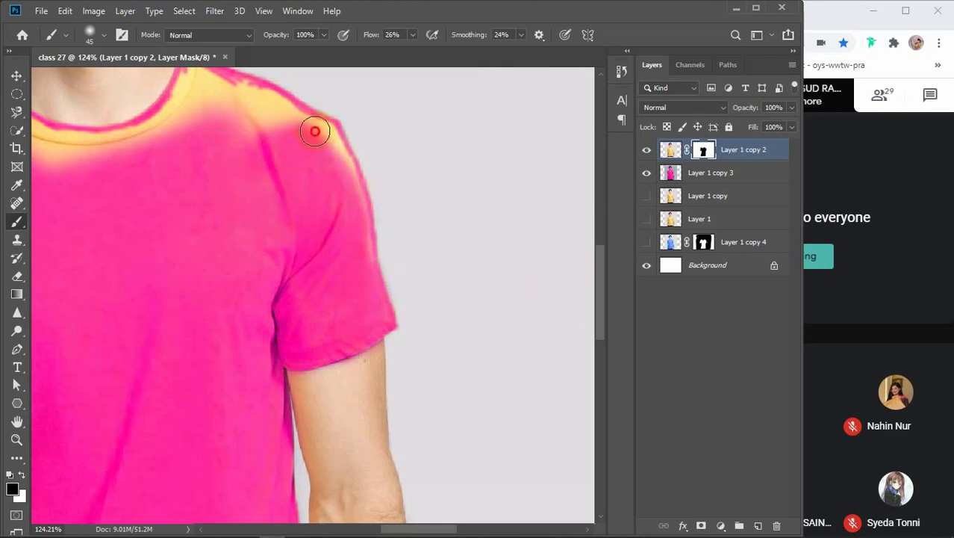
pyautogui.moveTo(315, 131)
pyautogui.mouseDown()
pyautogui.moveTo(326, 147)
pyautogui.moveTo(292, 153)
pyautogui.moveTo(315, 134)
pyautogui.moveTo(333, 153)
pyautogui.moveTo(282, 226)
pyautogui.mouseUp()
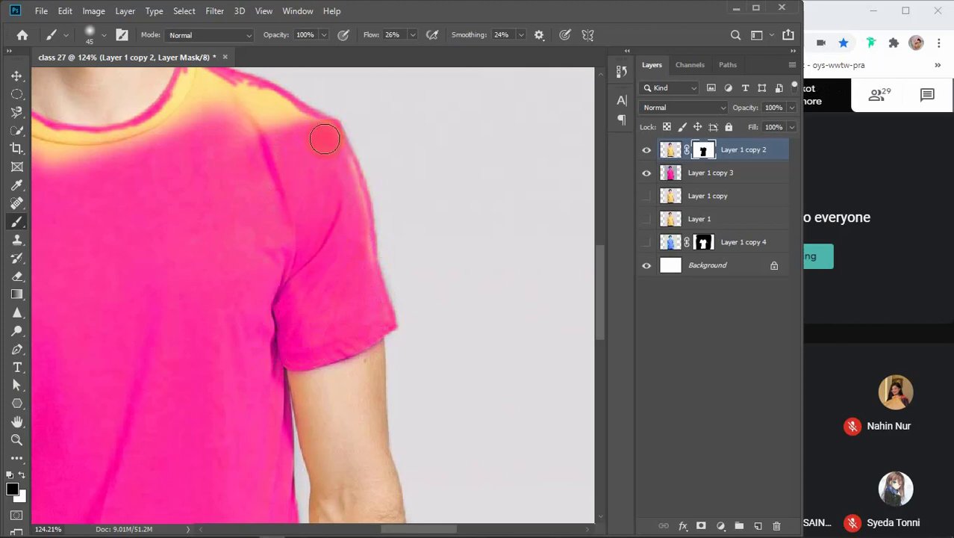
pyautogui.moveTo(325, 139)
pyautogui.mouseDown()
pyautogui.moveTo(302, 121)
pyautogui.moveTo(239, 135)
pyautogui.moveTo(302, 138)
pyautogui.moveTo(234, 157)
pyautogui.mouseUp()
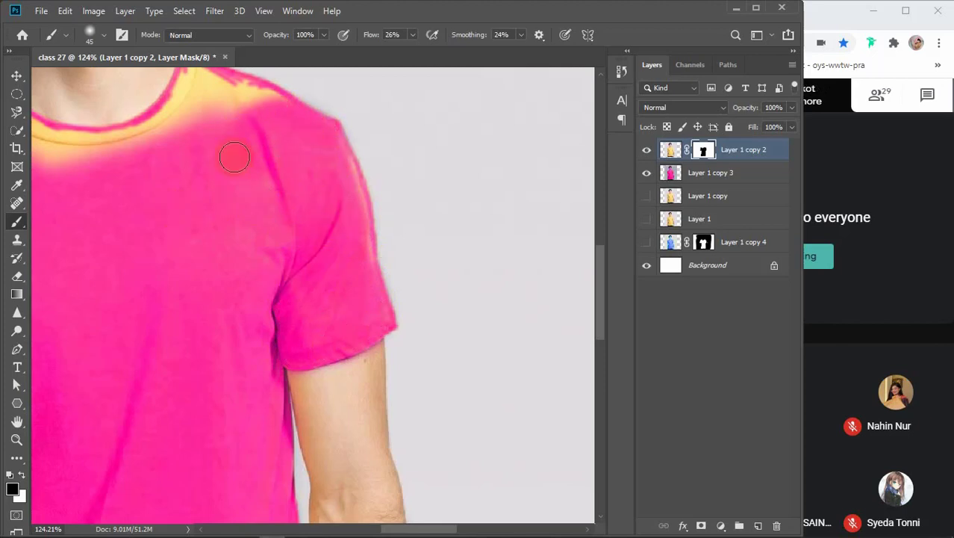
pyautogui.moveTo(288, 264)
pyautogui.mouseDown()
pyautogui.moveTo(337, 163)
pyautogui.moveTo(351, 206)
pyautogui.moveTo(339, 289)
pyautogui.mouseUp()
pyautogui.moveTo(353, 206); pyautogui.dragTo(359, 260)
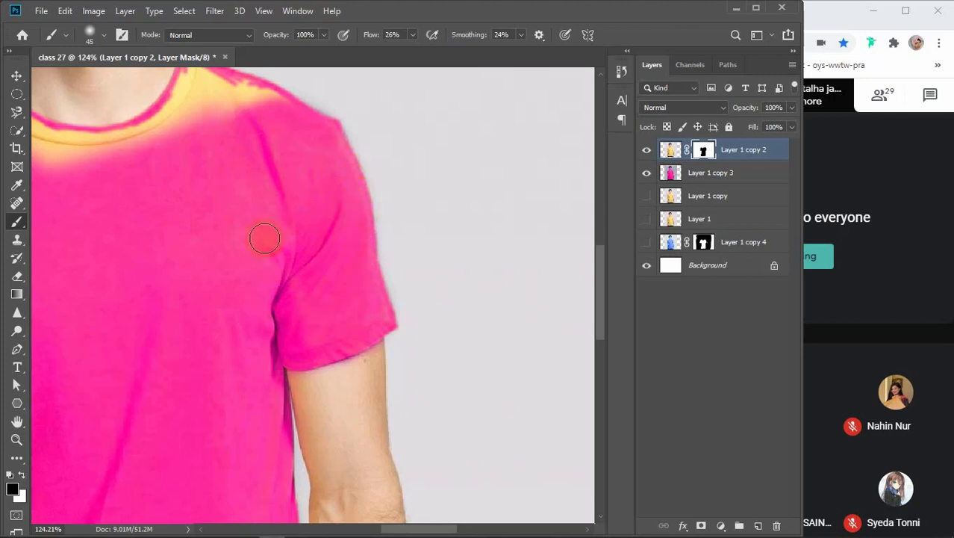
# Mask the inner left shoulder and the left part of the collar, finishing the edges with brush size 25.
pyautogui.moveTo(234, 222); pyautogui.dragTo(346, 294)
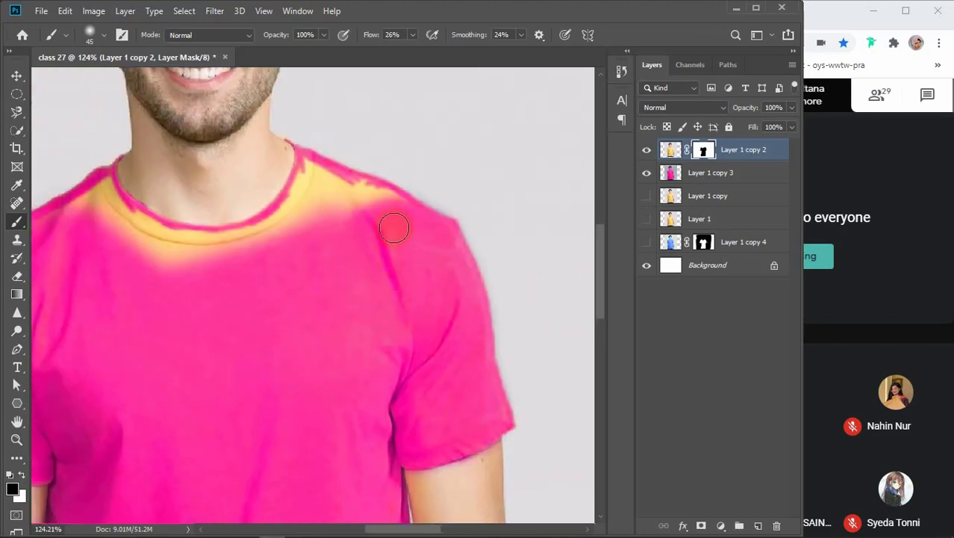
pyautogui.moveTo(296, 226)
pyautogui.mouseDown()
pyautogui.moveTo(314, 167)
pyautogui.moveTo(317, 304)
pyautogui.moveTo(312, 209)
pyautogui.mouseUp()
pyautogui.moveTo(315, 174)
pyautogui.mouseDown()
pyautogui.moveTo(292, 303)
pyautogui.moveTo(307, 204)
pyautogui.mouseUp()
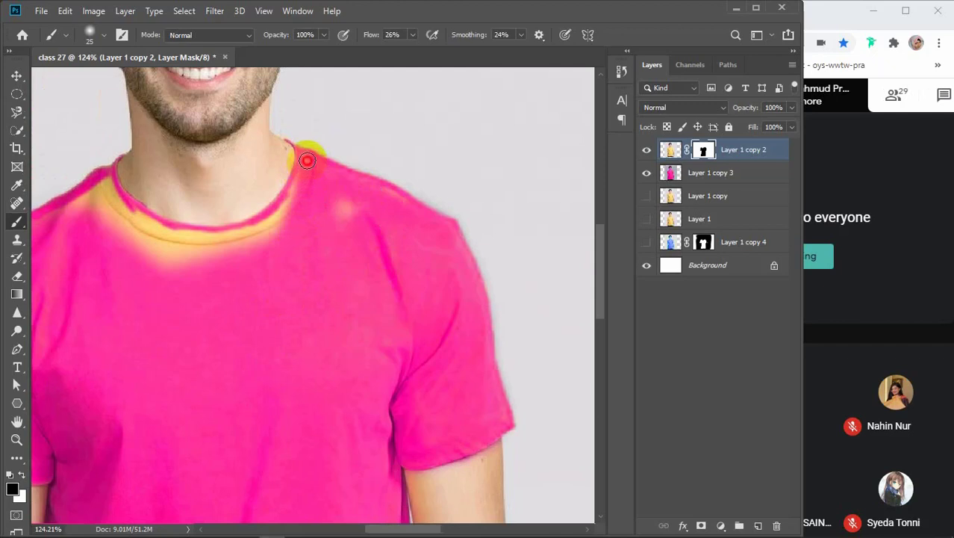
pyautogui.moveTo(307, 160)
pyautogui.mouseDown()
pyautogui.moveTo(280, 229)
pyautogui.moveTo(304, 177)
pyautogui.moveTo(267, 231)
pyautogui.moveTo(118, 278)
pyautogui.mouseUp()
pyautogui.moveTo(339, 218); pyautogui.dragTo(279, 252)
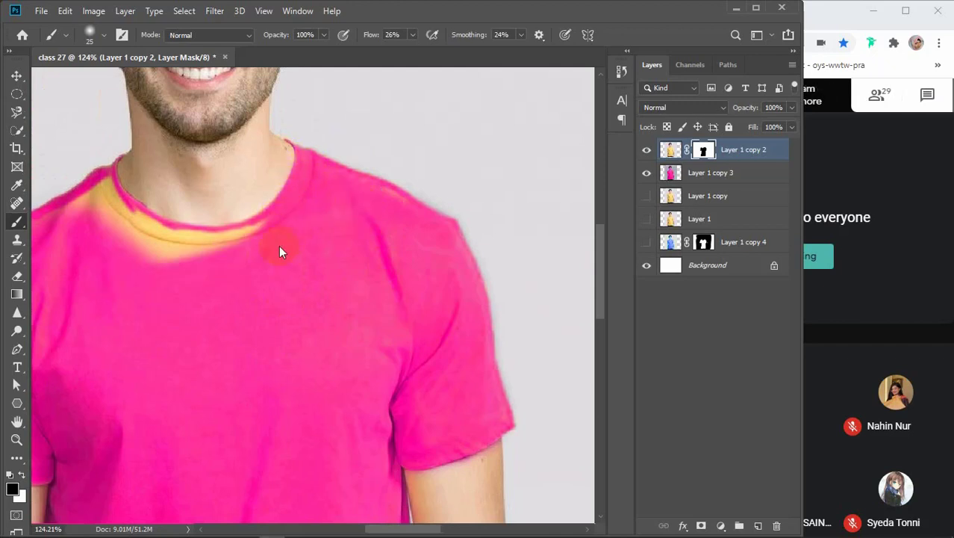
pyautogui.moveTo(351, 183); pyautogui.dragTo(416, 221)
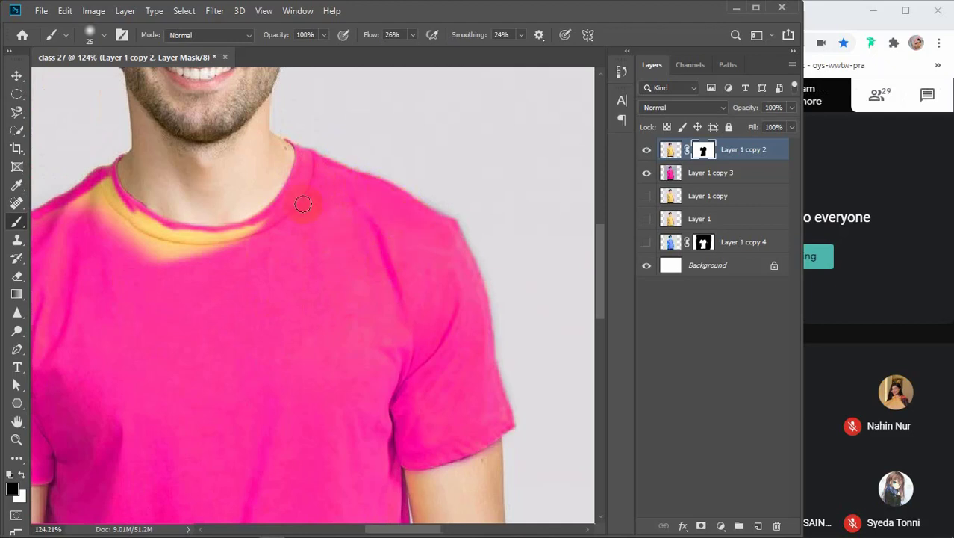
# Mask out the remaining yellow along the collar and across the man's right shoulder with brush size 25.
pyautogui.moveTo(302, 204)
pyautogui.mouseDown()
pyautogui.moveTo(237, 237)
pyautogui.moveTo(141, 265)
pyautogui.moveTo(311, 295)
pyautogui.mouseUp()
pyautogui.moveTo(256, 216)
pyautogui.mouseDown()
pyautogui.moveTo(327, 268)
pyautogui.moveTo(406, 270)
pyautogui.moveTo(330, 274)
pyautogui.moveTo(351, 270)
pyautogui.moveTo(390, 277)
pyautogui.moveTo(241, 297)
pyautogui.moveTo(321, 285)
pyautogui.moveTo(255, 274)
pyautogui.moveTo(304, 273)
pyautogui.moveTo(243, 266)
pyautogui.moveTo(306, 265)
pyautogui.moveTo(240, 241)
pyautogui.moveTo(271, 253)
pyautogui.mouseUp()
pyautogui.moveTo(254, 223); pyautogui.dragTo(210, 266)
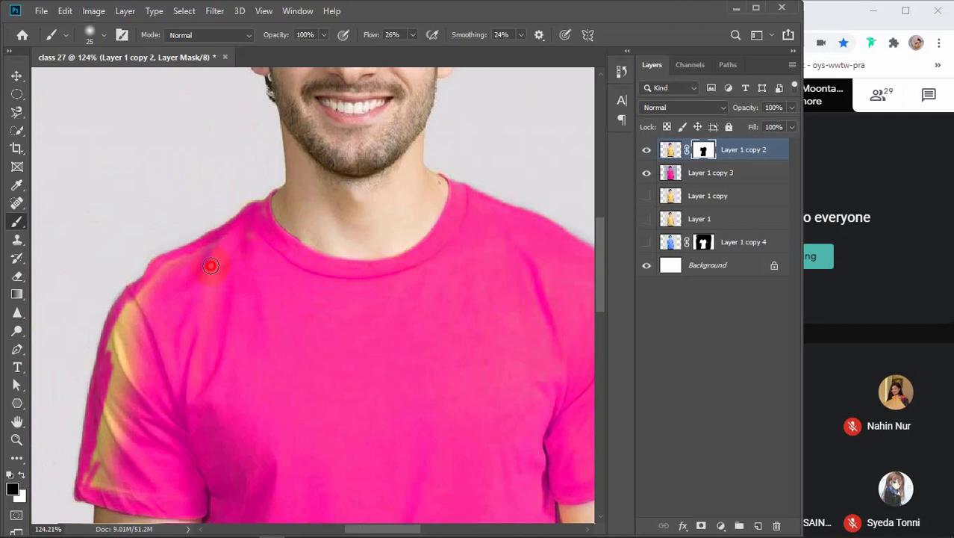
pyautogui.moveTo(262, 209)
pyautogui.mouseDown()
pyautogui.moveTo(215, 255)
pyautogui.moveTo(214, 243)
pyautogui.moveTo(153, 278)
pyautogui.moveTo(123, 348)
pyautogui.moveTo(182, 271)
pyautogui.moveTo(129, 304)
pyautogui.moveTo(165, 364)
pyautogui.mouseUp()
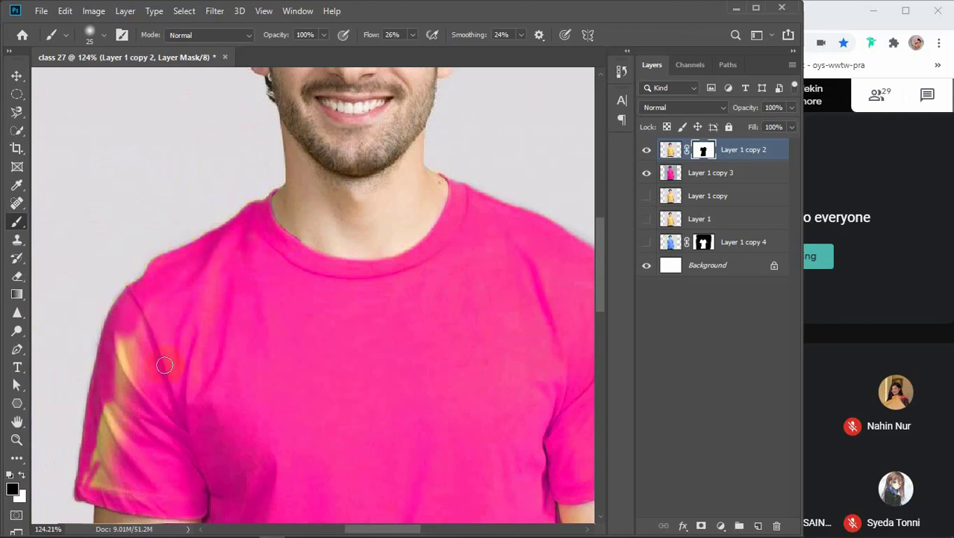
# Mask out the yellow strip along the right sleeve's outer edge down to its hem corner with brush size 25.
pyautogui.moveTo(130, 336)
pyautogui.mouseDown()
pyautogui.moveTo(121, 383)
pyautogui.moveTo(145, 338)
pyautogui.moveTo(117, 440)
pyautogui.moveTo(136, 334)
pyautogui.mouseUp()
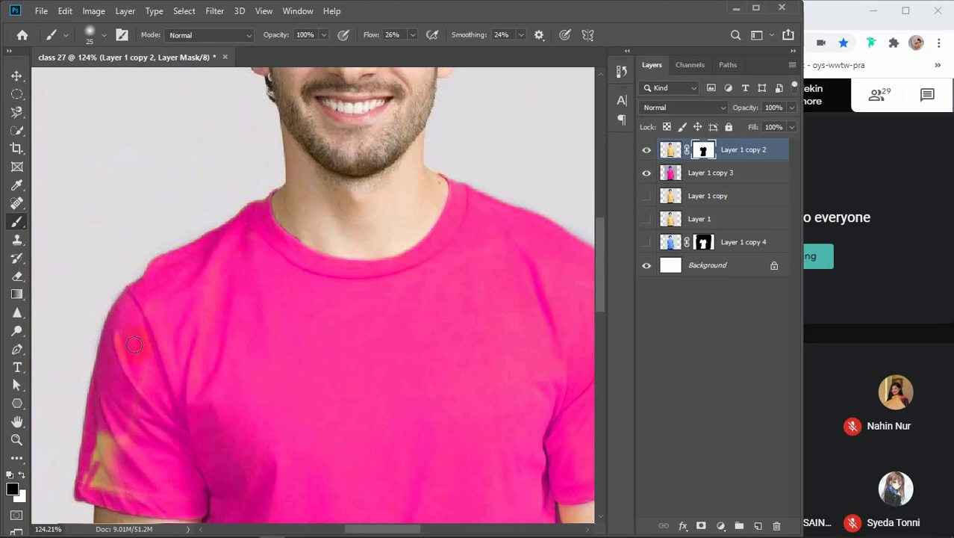
pyautogui.moveTo(202, 359)
pyautogui.mouseDown()
pyautogui.moveTo(238, 291)
pyautogui.moveTo(139, 385)
pyautogui.moveTo(188, 321)
pyautogui.moveTo(141, 392)
pyautogui.moveTo(132, 363)
pyautogui.mouseUp()
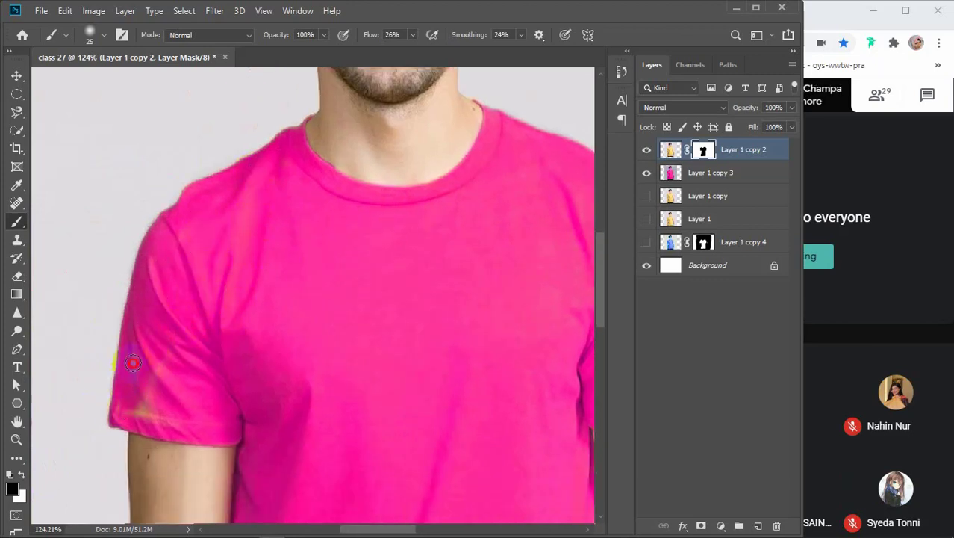
pyautogui.moveTo(118, 399)
pyautogui.mouseDown()
pyautogui.moveTo(112, 424)
pyautogui.moveTo(143, 410)
pyautogui.moveTo(123, 435)
pyautogui.mouseUp()
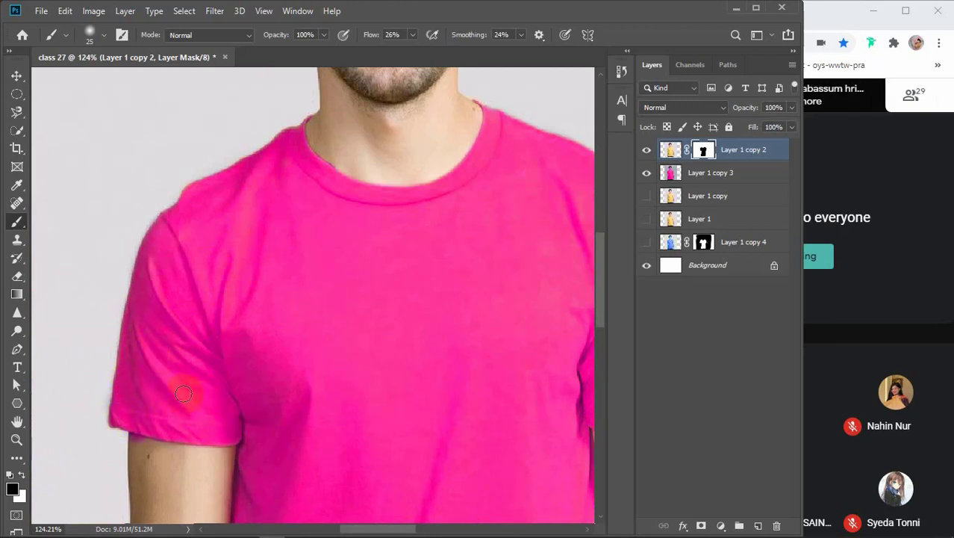
# Refine the mask along the right sleeve's hem, painting white over the arm just below it and black along the shirt edge.
pyautogui.click(21, 476)
pyautogui.click(124, 448)
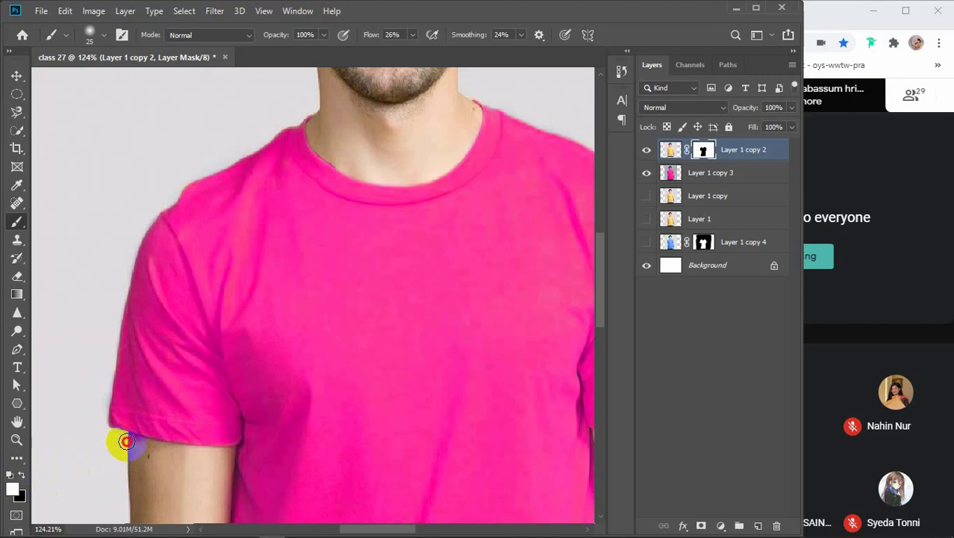
pyautogui.moveTo(126, 441); pyautogui.dragTo(149, 452)
pyautogui.scroll(3, 160, 441)
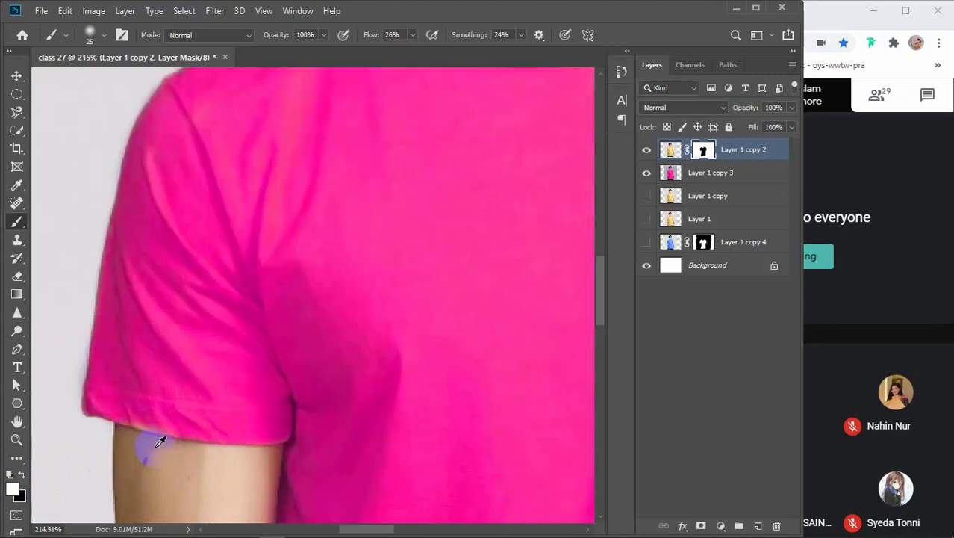
pyautogui.scroll(3, 136, 441)
pyautogui.click(21, 475)
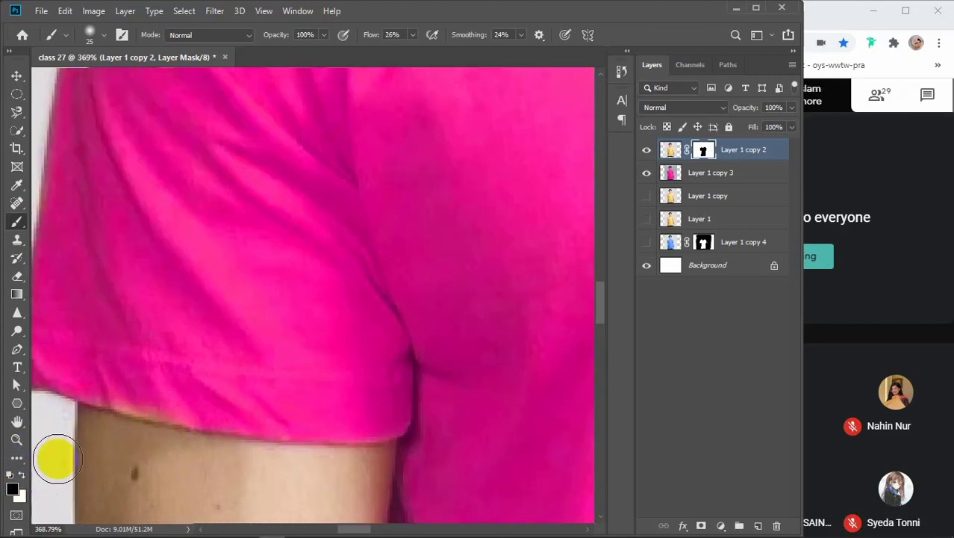
pyautogui.moveTo(153, 386)
pyautogui.mouseDown()
pyautogui.moveTo(236, 382)
pyautogui.moveTo(276, 321)
pyautogui.mouseUp()
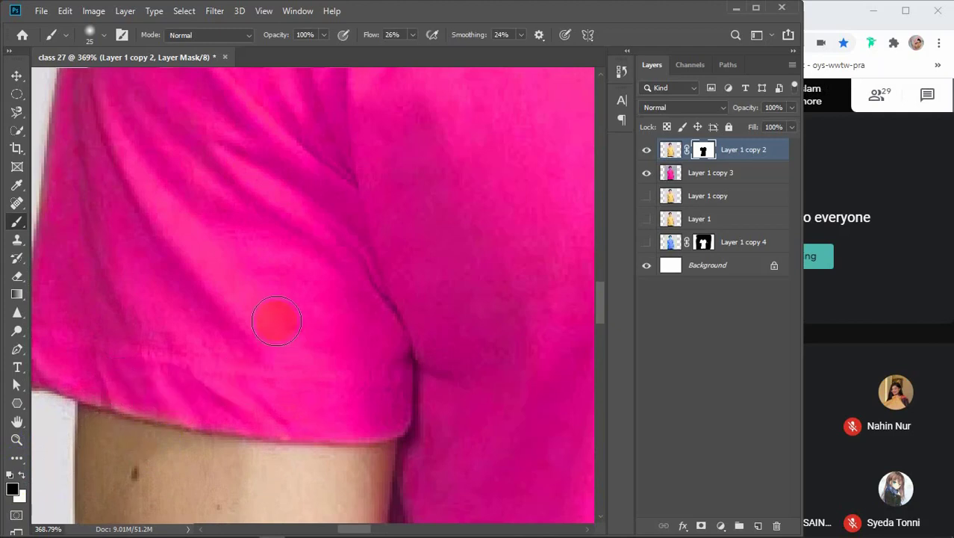
pyautogui.scroll(-10, 277, 322)
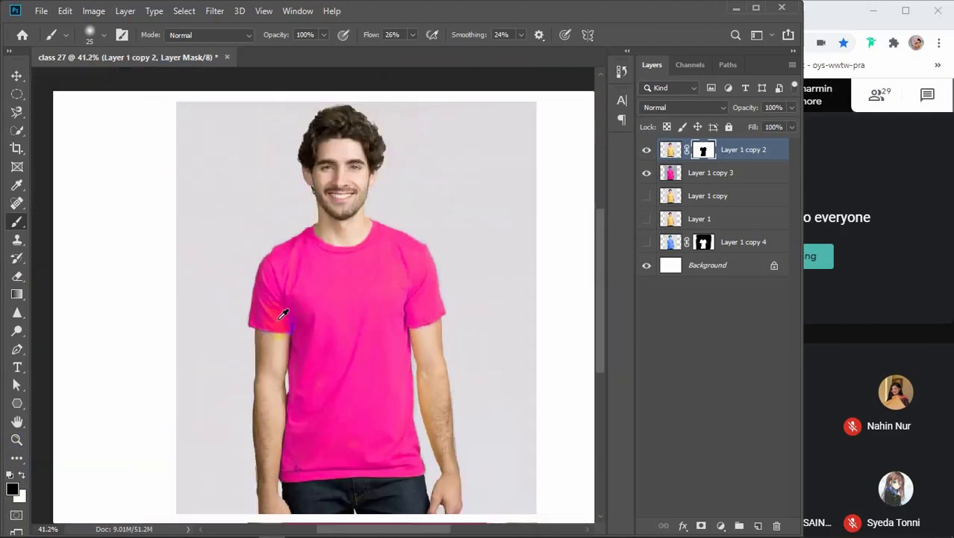
# Compare the whole picture with Layer 1 copy 2 hidden and shown.
pyautogui.press('v')
pyautogui.scroll(-1, 276, 317)
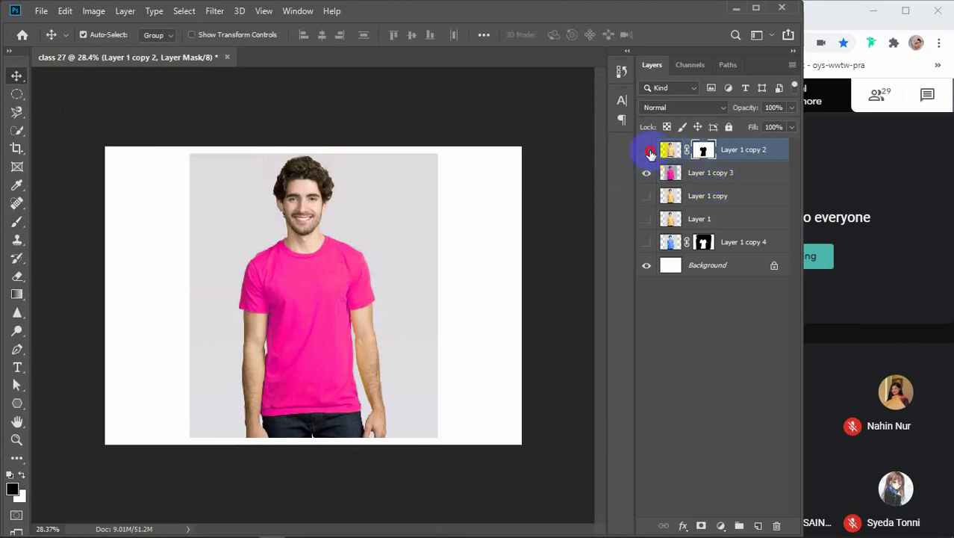
pyautogui.click(648, 151)
pyautogui.moveTo(650, 154)
pyautogui.mouseDown()
pyautogui.moveTo(695, 156)
pyautogui.moveTo(664, 152)
pyautogui.mouseUp()
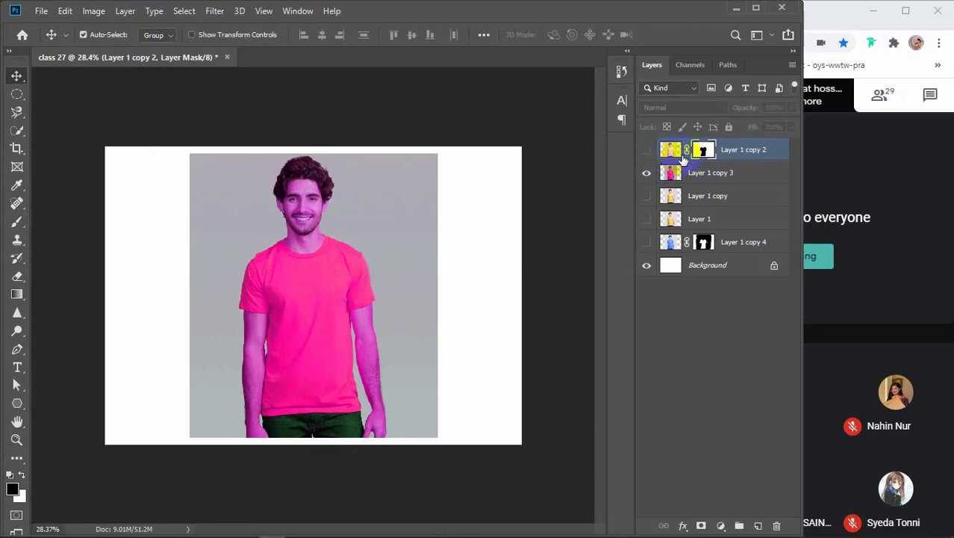
pyautogui.click(647, 151)
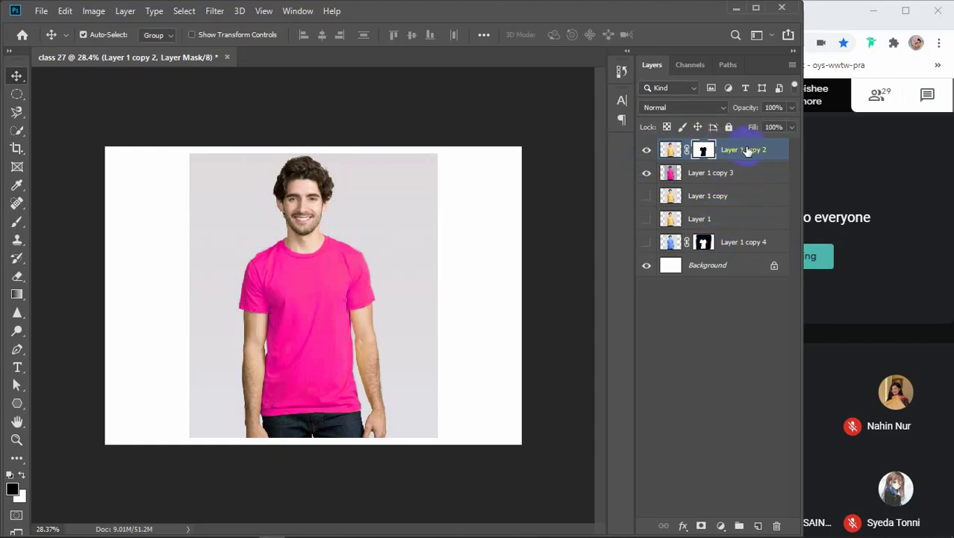
# Hide Layer 1 copy 2 and Layer 1 copy 3, and show blue Layer 1 copy 4 placed directly above a visible Layer 1.
pyautogui.moveTo(647, 150); pyautogui.dragTo(650, 174)
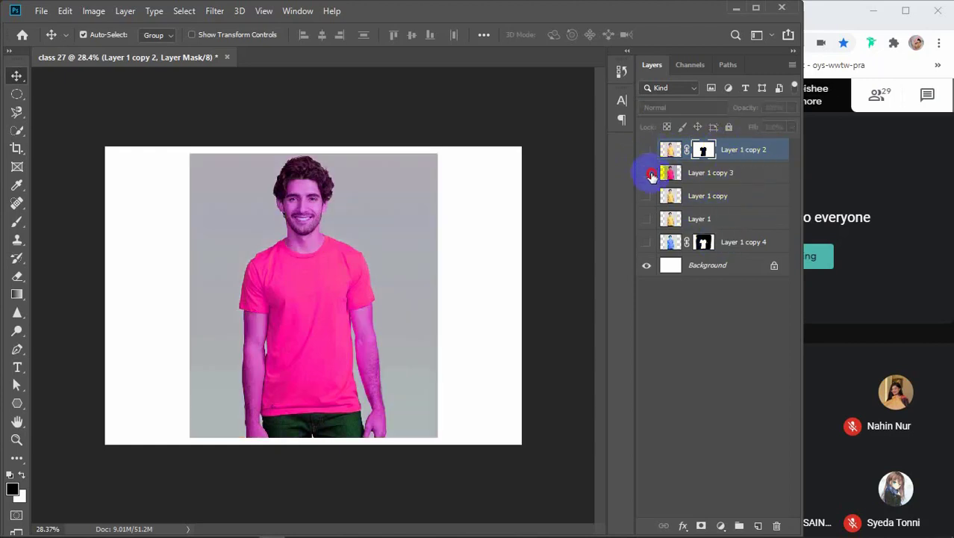
pyautogui.click(647, 242)
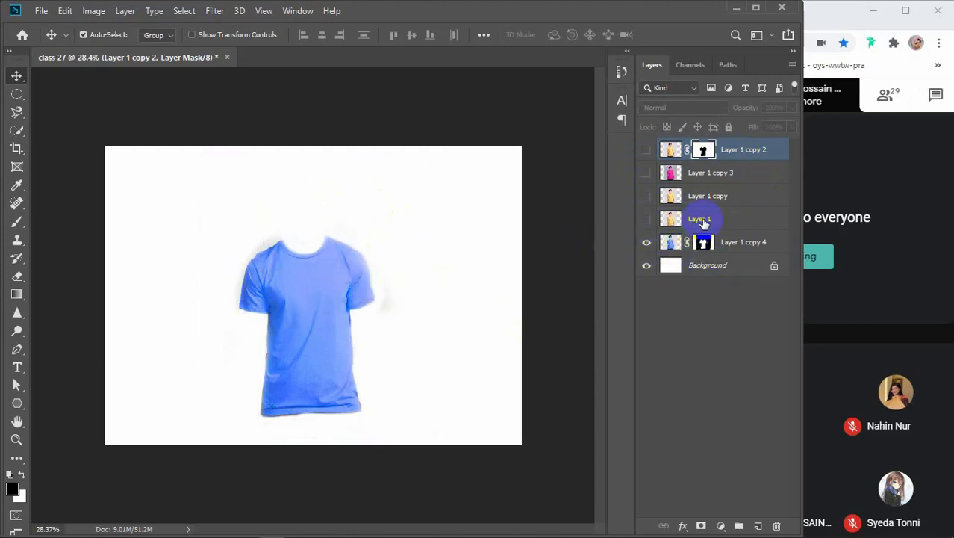
pyautogui.moveTo(731, 242); pyautogui.dragTo(718, 208)
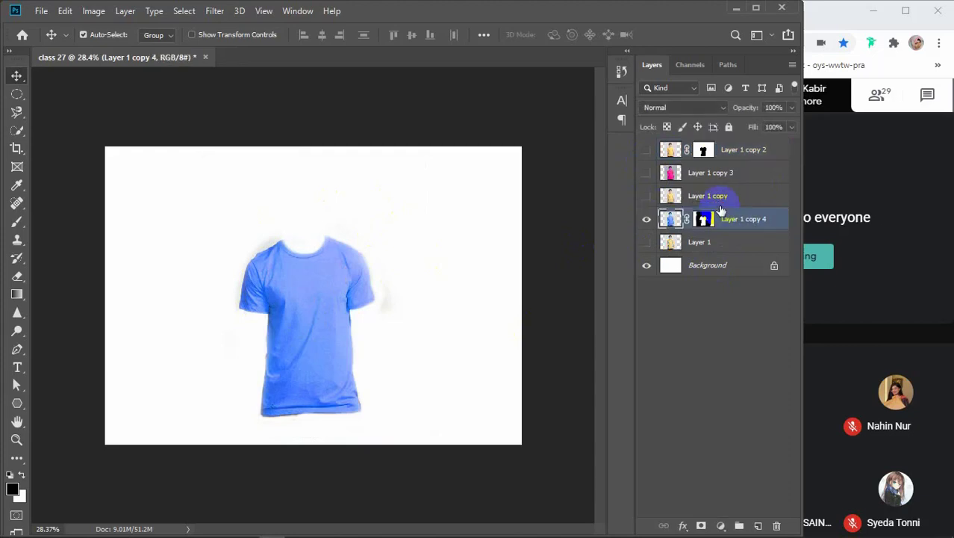
pyautogui.click(646, 243)
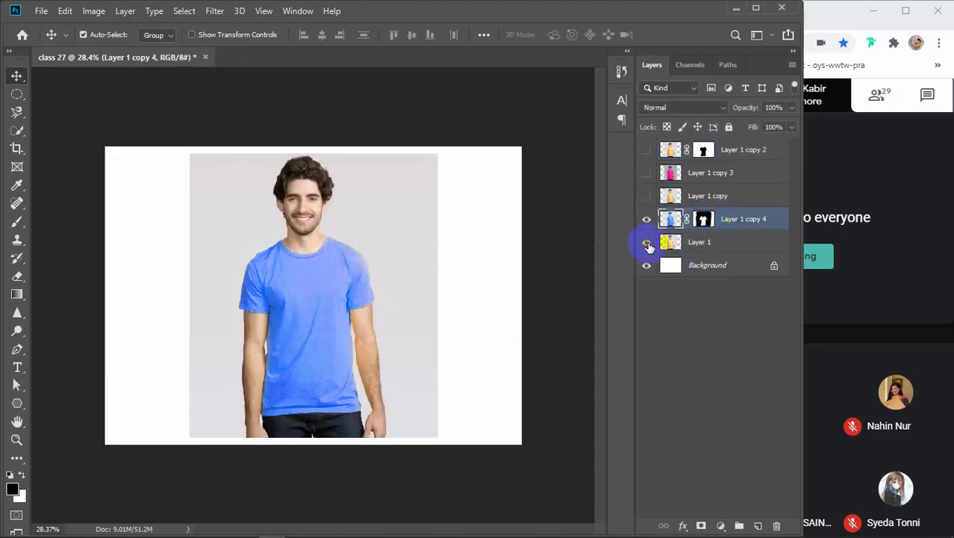
# Group Layer 1 copy 4 with Layer 1 and check the group's contents.
pyautogui.click(738, 221)
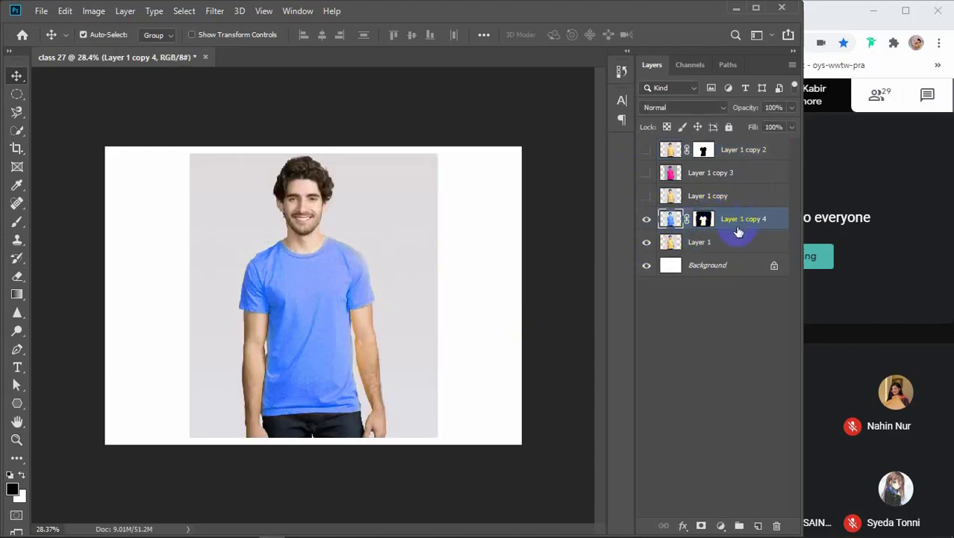
pyautogui.keyDown('shift'); pyautogui.click(738, 243); pyautogui.keyUp('shift')
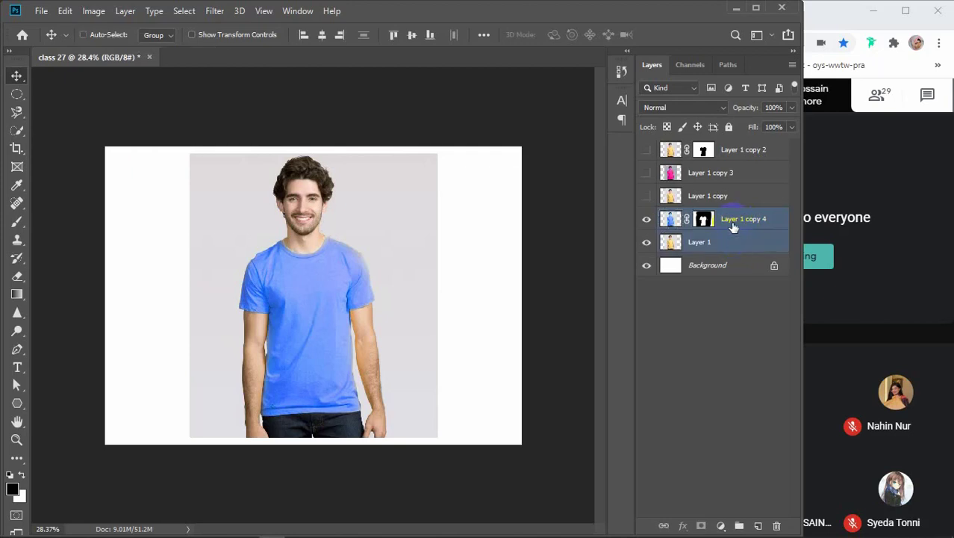
pyautogui.hotkey('ctrl', 'g')
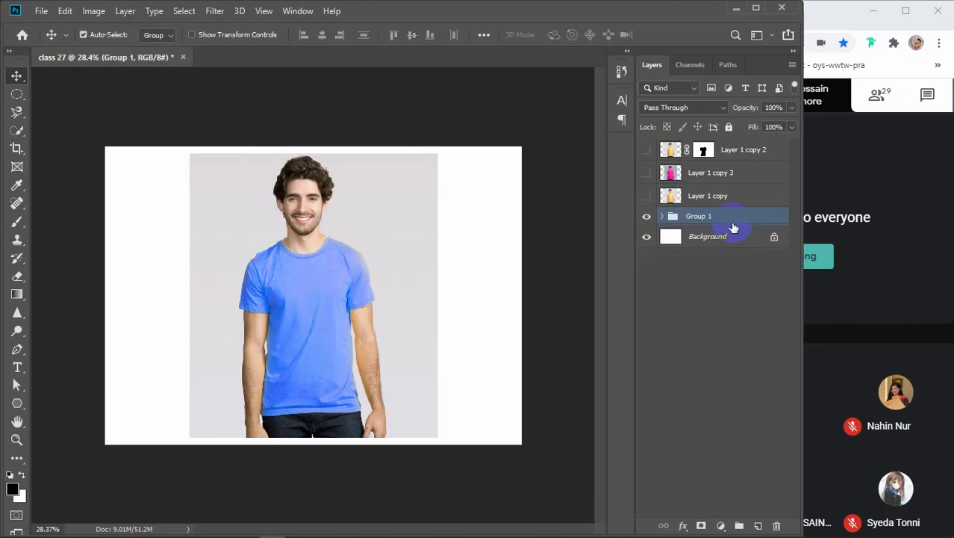
pyautogui.click(663, 216)
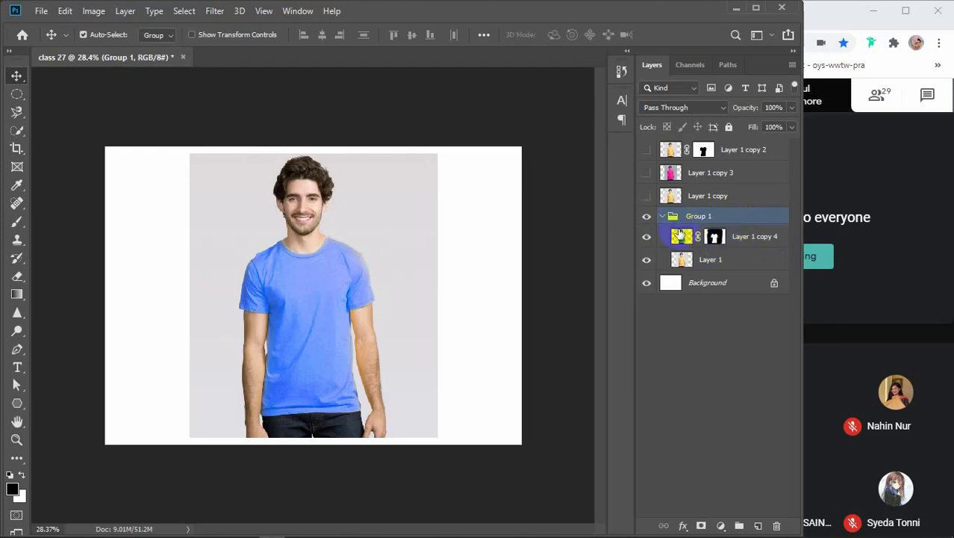
pyautogui.click(662, 217)
# Hide Group 1, then show and select Layer 1 copy 2 and Layer 1 copy 3 together.
pyautogui.click(740, 150)
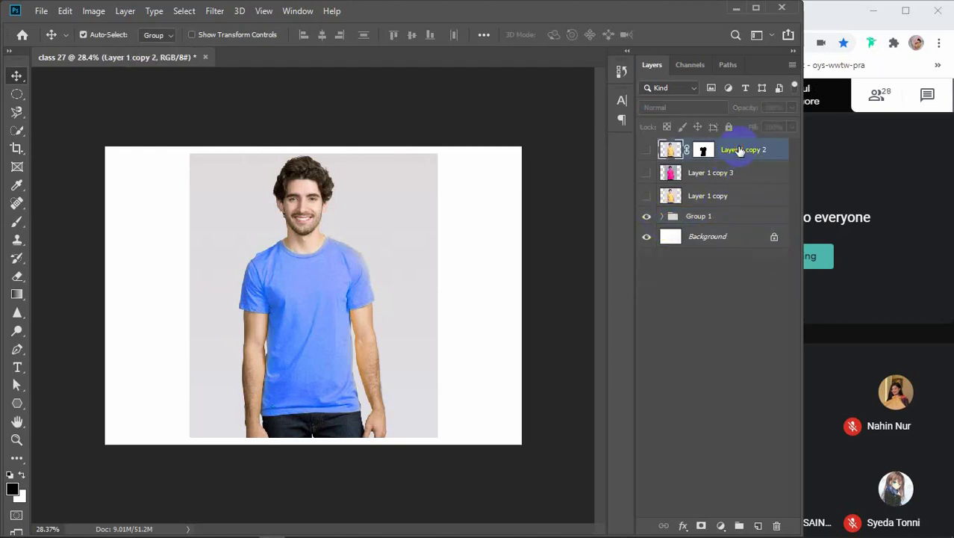
pyautogui.click(647, 216)
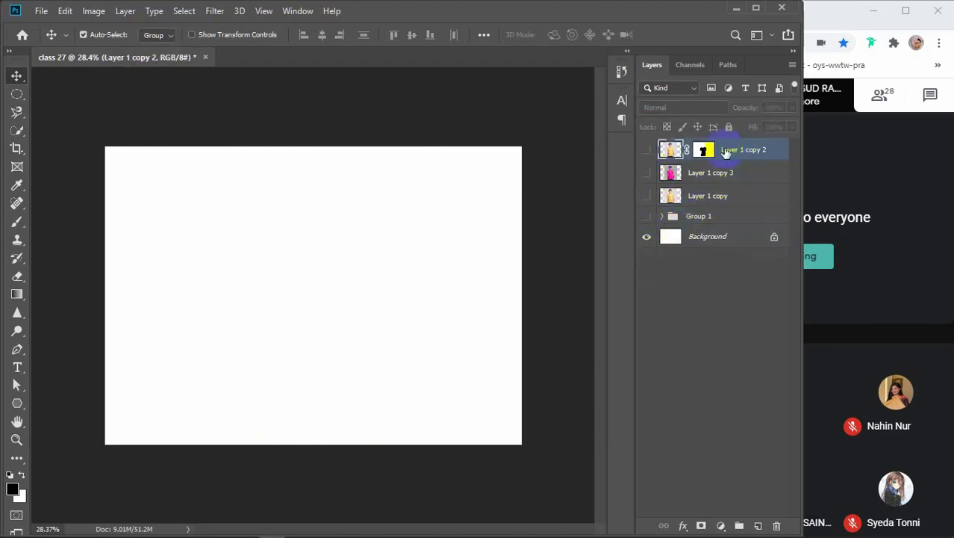
pyautogui.click(647, 152)
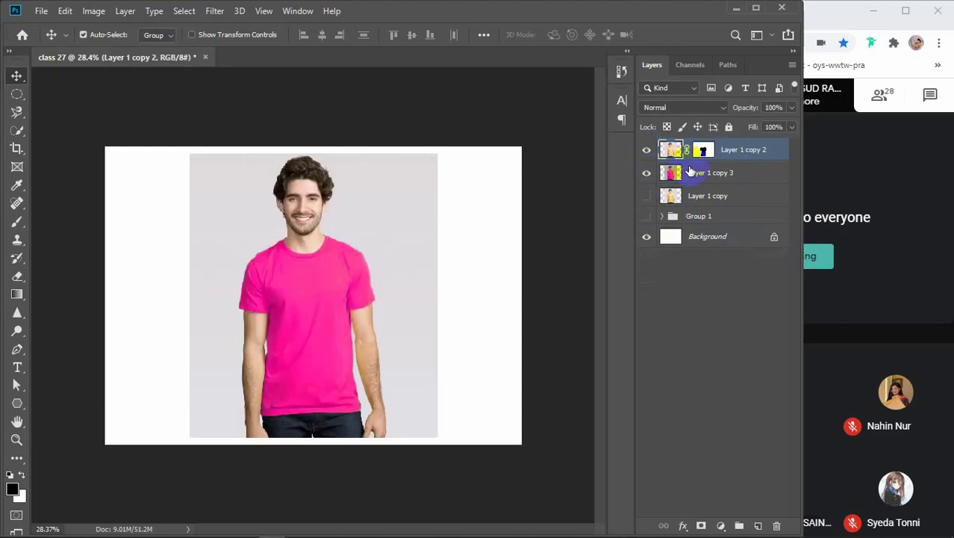
pyautogui.click(648, 174)
pyautogui.keyDown('shift'); pyautogui.click(743, 176); pyautogui.keyUp('shift')
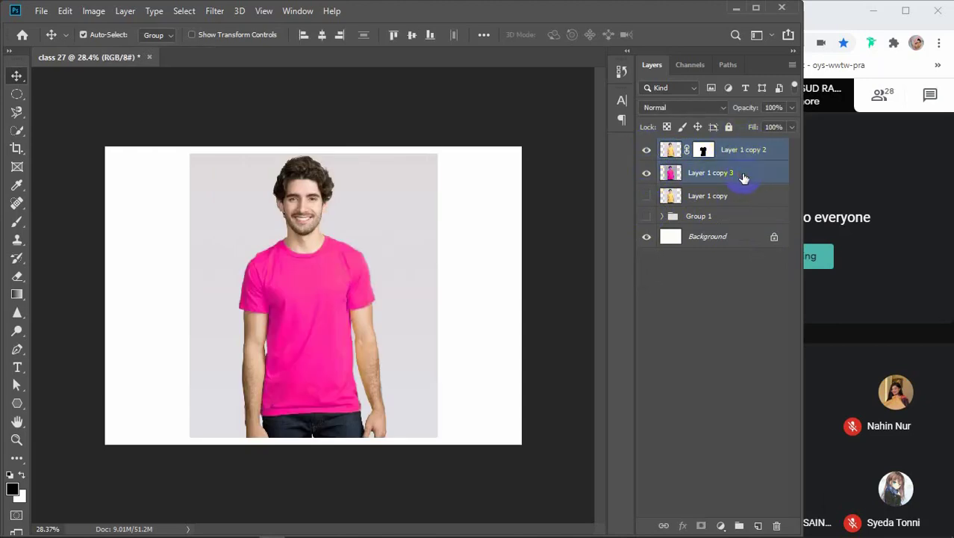
# Try to merge Layer 1 copy 2 and Layer 1 copy 3 into a single layer.
pyautogui.hotkey('ctrl', 'e')
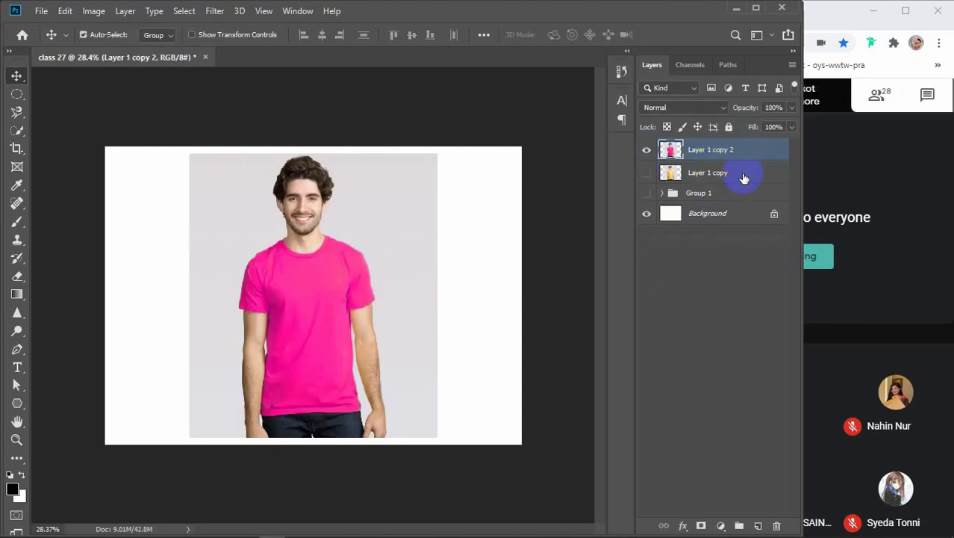
pyautogui.click(702, 151)
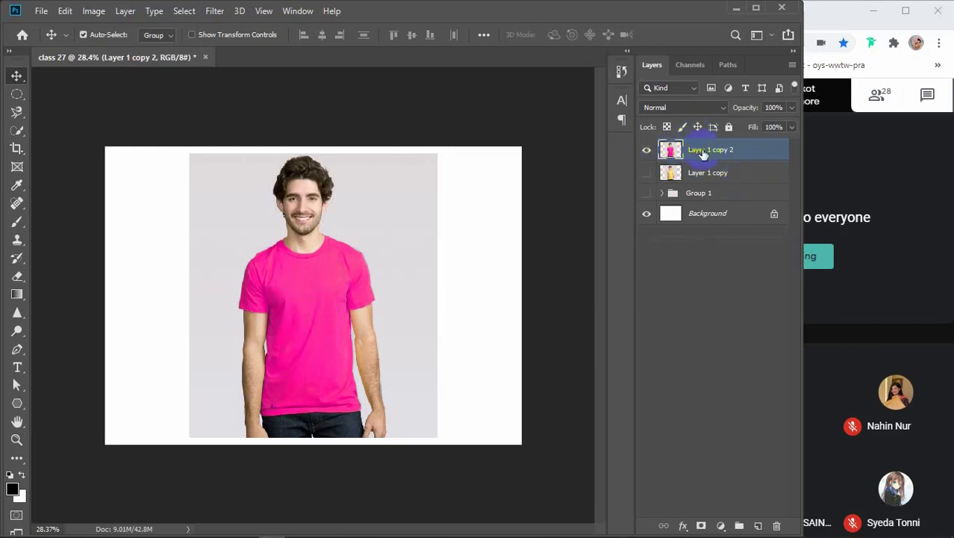
pyautogui.moveTo(702, 152); pyautogui.dragTo(672, 175)
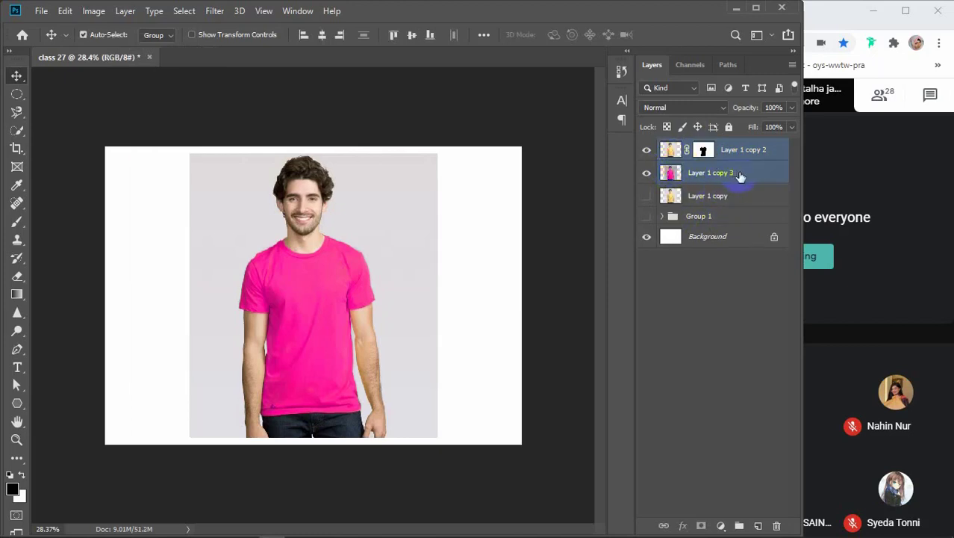
# Group Layer 1 copy 2 with Layer 1 copy 3, and make Group 1 and Layer 1 copy visible.
pyautogui.hotkey('ctrl', 'g')
pyautogui.click(646, 186)
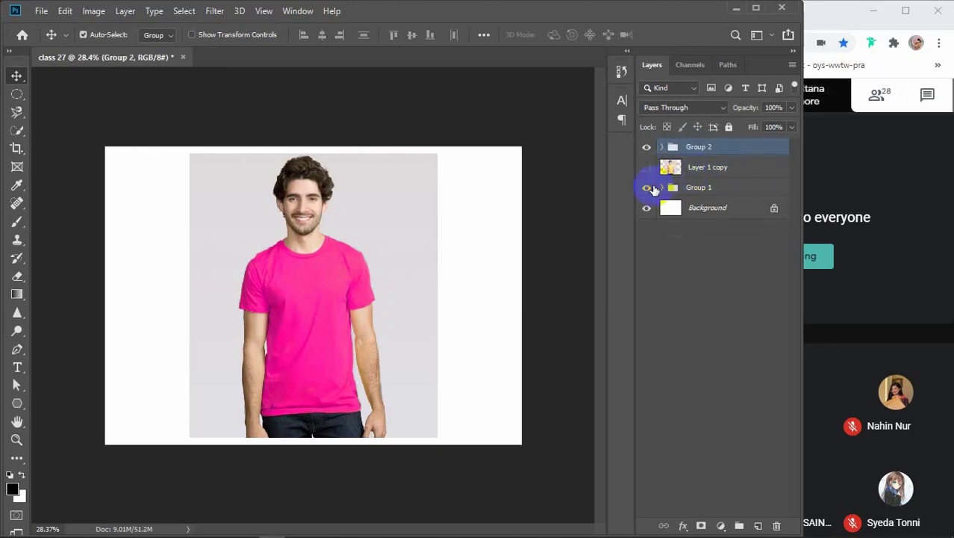
pyautogui.click(646, 167)
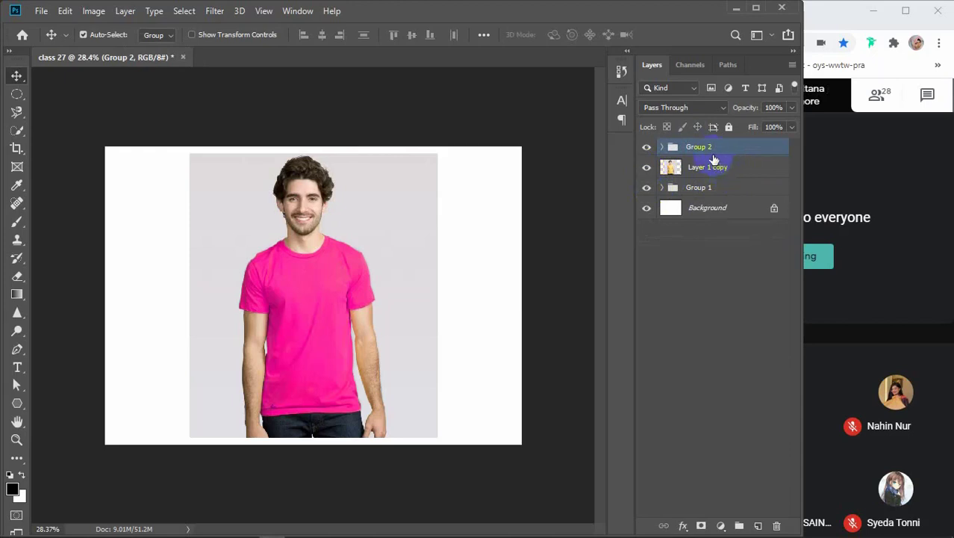
# Try to move the pink-shirt group sideways off the yellow version, and undo the move.
pyautogui.click(305, 262)
pyautogui.moveTo(300, 275); pyautogui.dragTo(382, 272)
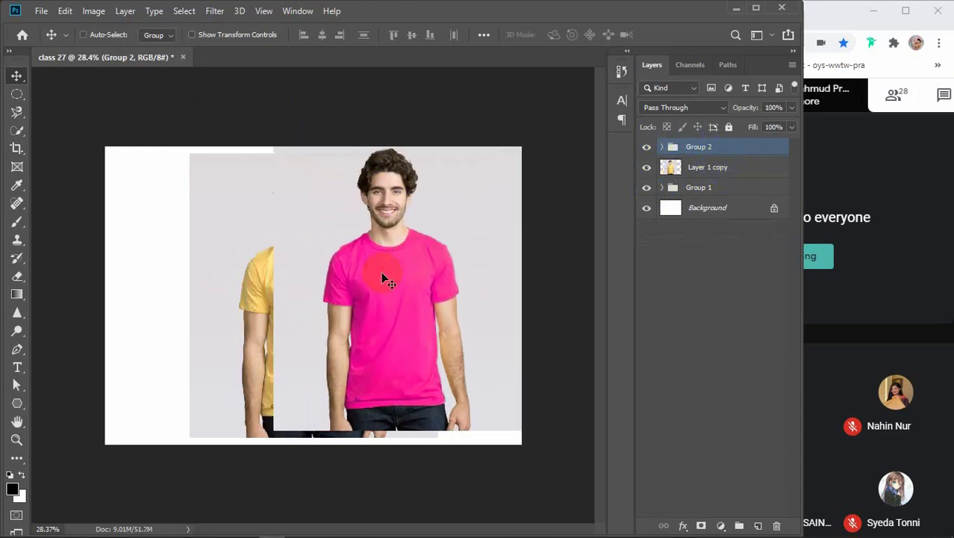
pyautogui.hotkey('ctrl', 'z')
# Select Group 2, Layer 1 copy and Group 1 together and scale them to about 105% to span the canvas height.
pyautogui.moveTo(150, 168); pyautogui.dragTo(347, 312)
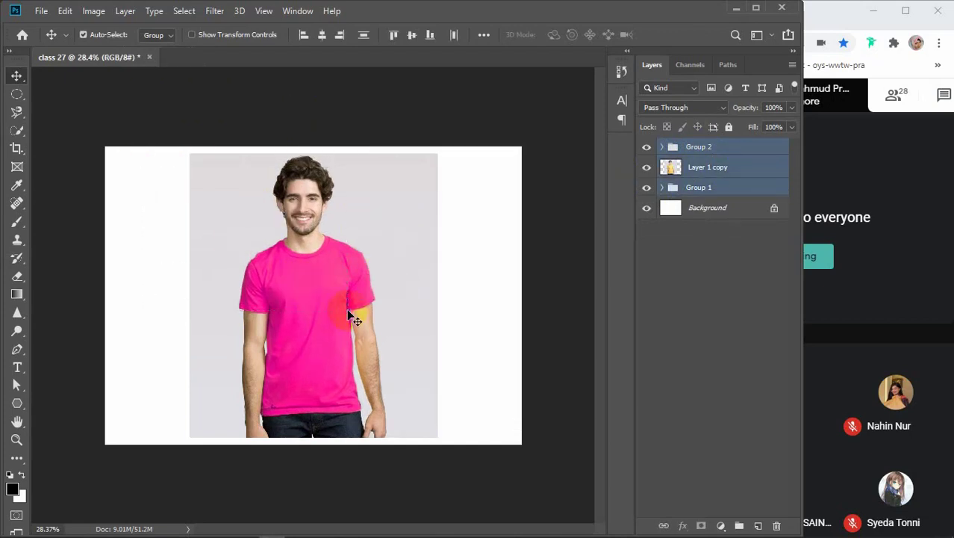
pyautogui.hotkey('ctrl', 't')
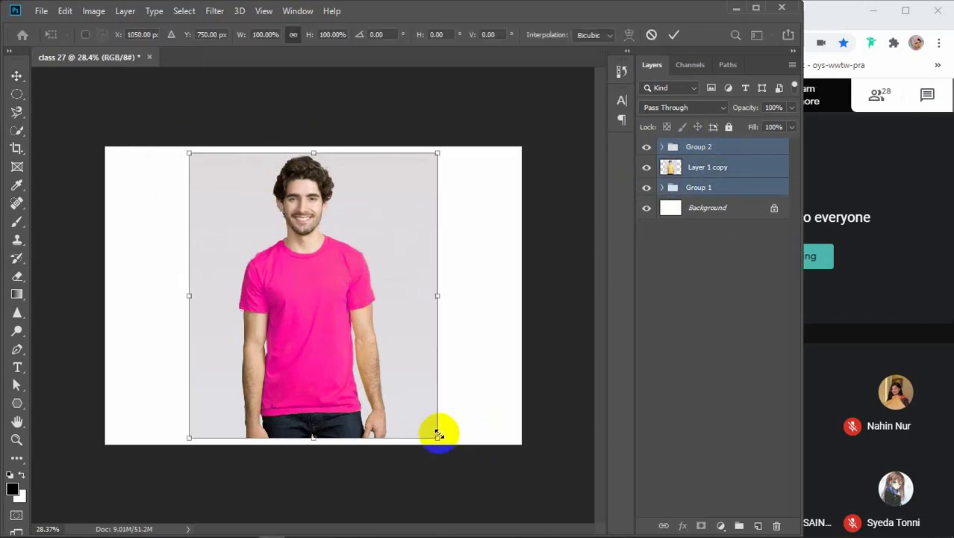
pyautogui.moveTo(438, 438); pyautogui.dragTo(454, 449)
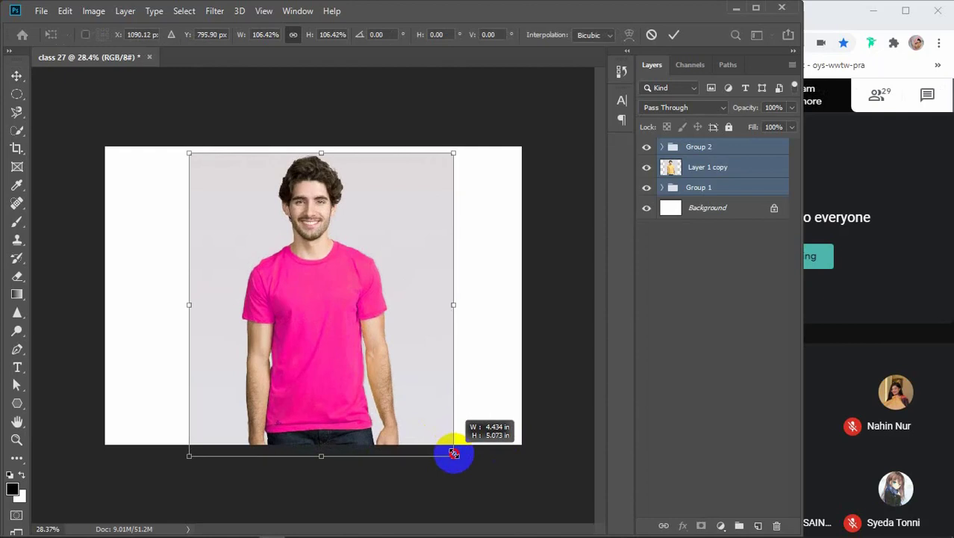
pyautogui.moveTo(336, 388); pyautogui.dragTo(336, 382)
pyautogui.moveTo(453, 449); pyautogui.dragTo(450, 445)
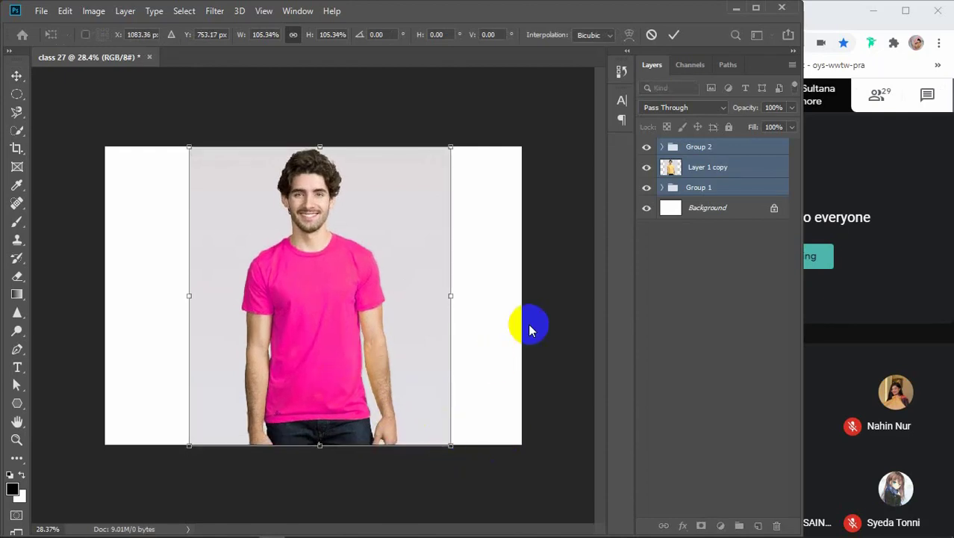
pyautogui.press('Return')
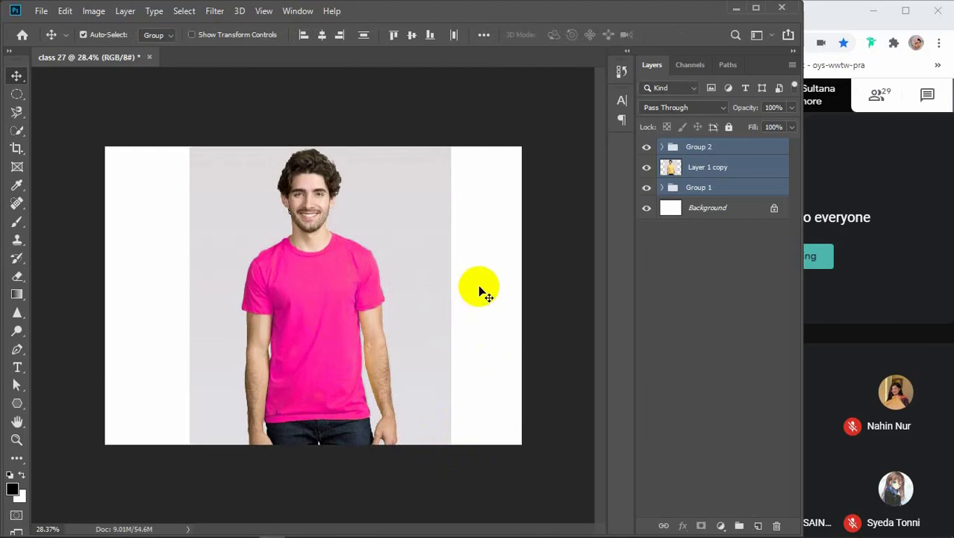
# Spread the stacked versions apart by moving the pink-shirt group far right and the yellow-shirt layer to the canvas's left edge.
pyautogui.moveTo(319, 289); pyautogui.dragTo(454, 288)
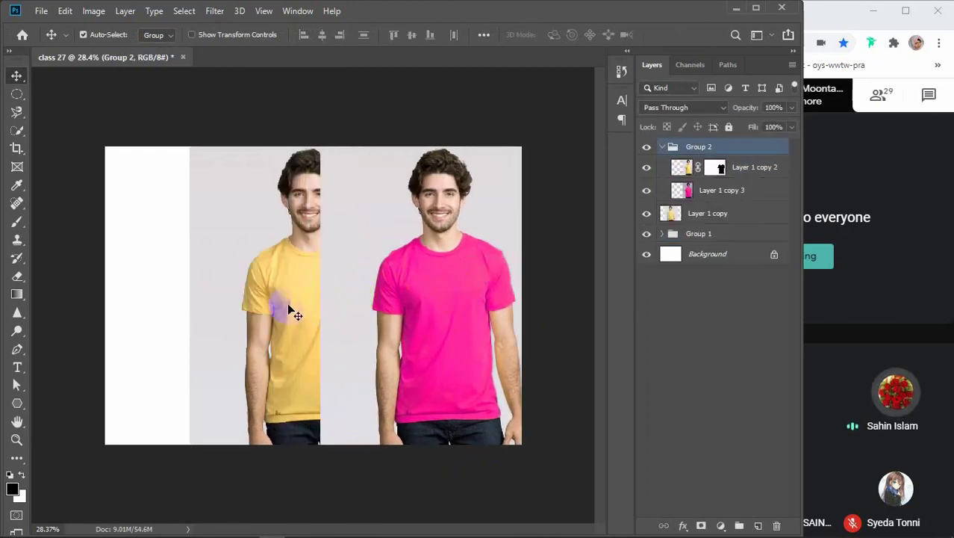
pyautogui.moveTo(285, 308); pyautogui.dragTo(152, 312)
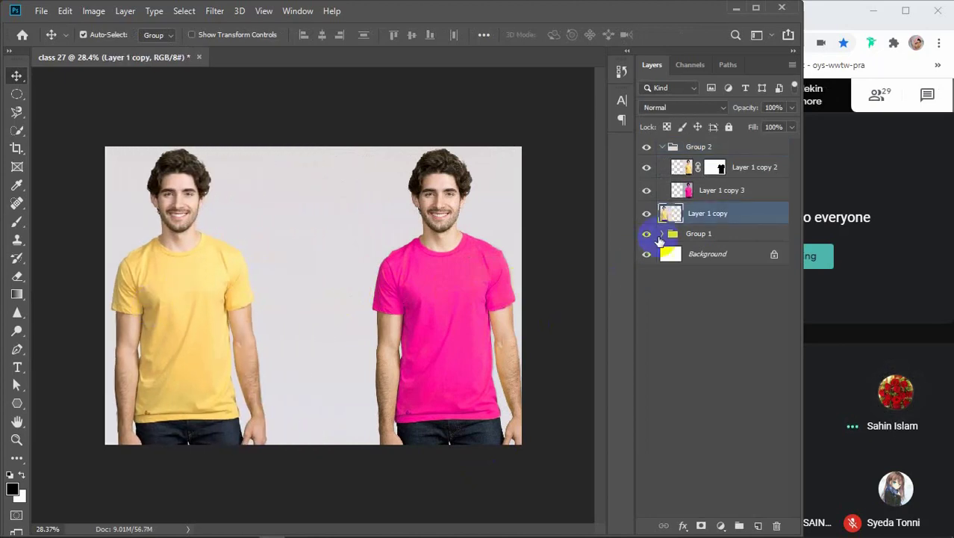
pyautogui.click(702, 234)
pyautogui.moveTo(366, 276); pyautogui.dragTo(428, 281)
pyautogui.moveTo(335, 271); pyautogui.dragTo(337, 269)
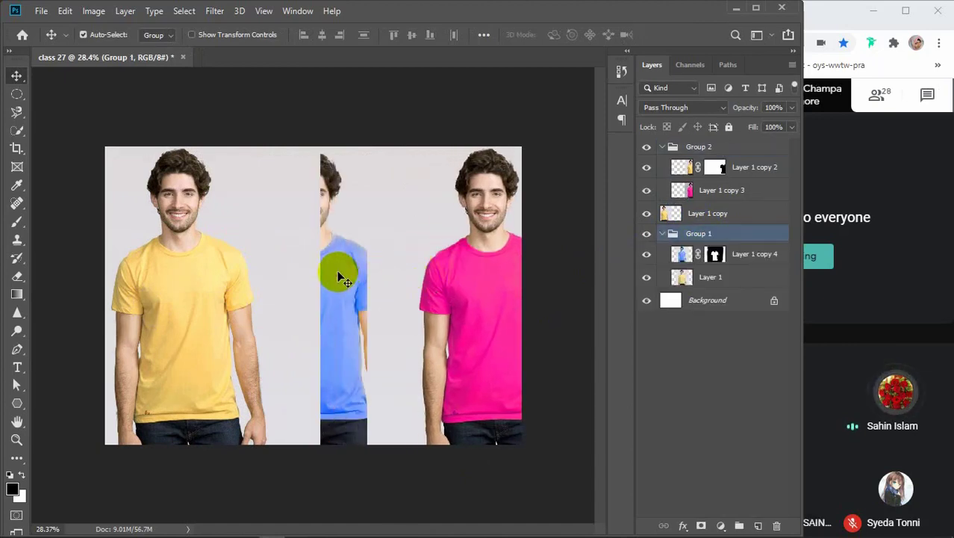
# Move the yellow-shirt Layer 1 copy toward the canvas centre, then collapse and hide Group 2 and Group 1.
pyautogui.click(730, 215)
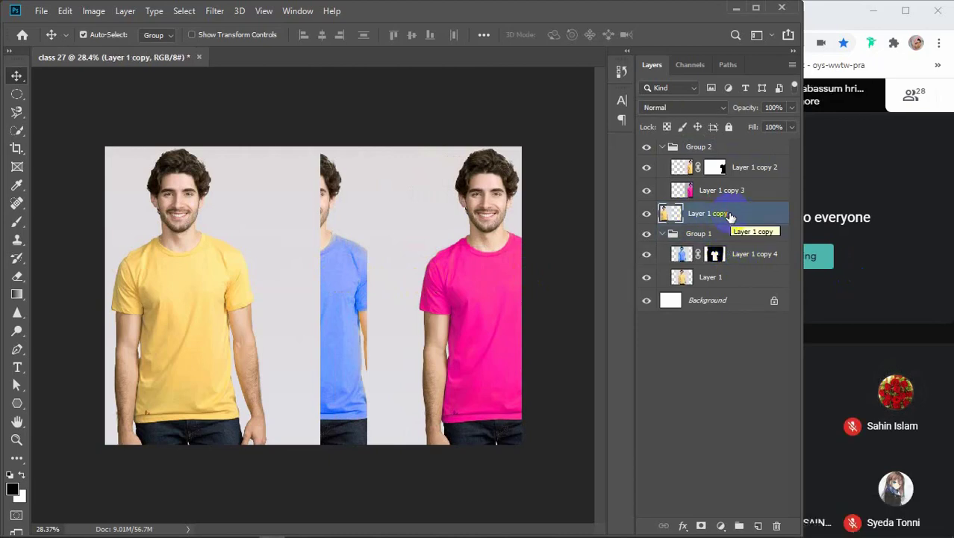
pyautogui.moveTo(251, 284); pyautogui.dragTo(363, 277)
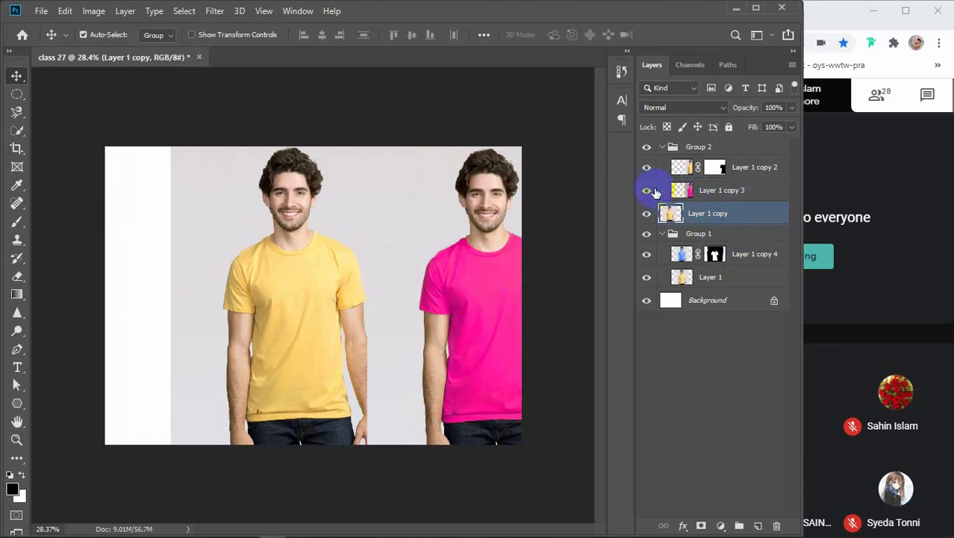
pyautogui.click(661, 147)
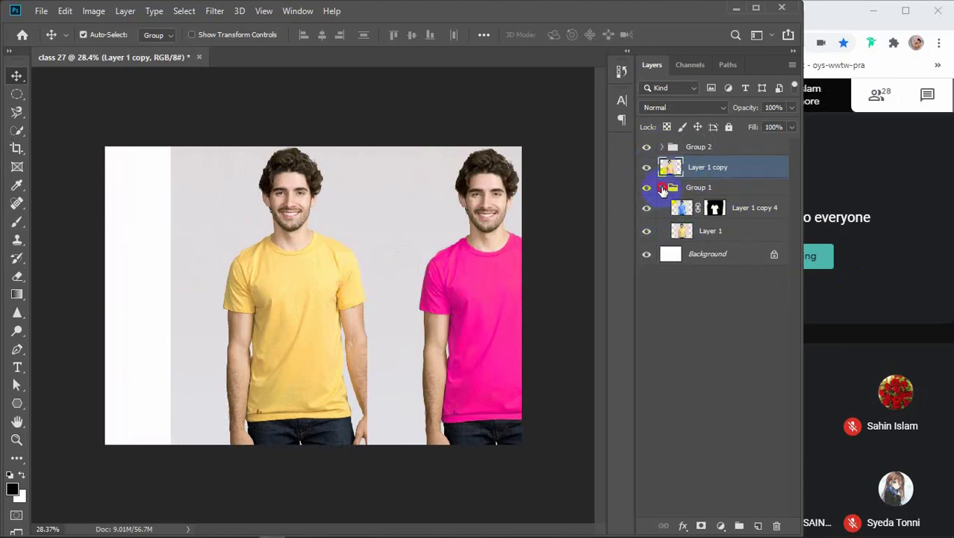
pyautogui.click(660, 187)
pyautogui.click(646, 148)
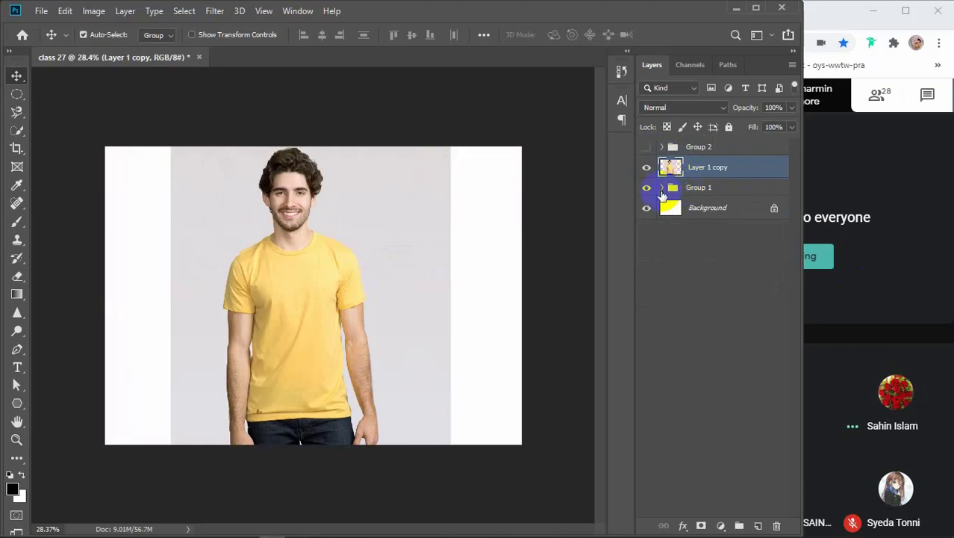
pyautogui.click(646, 188)
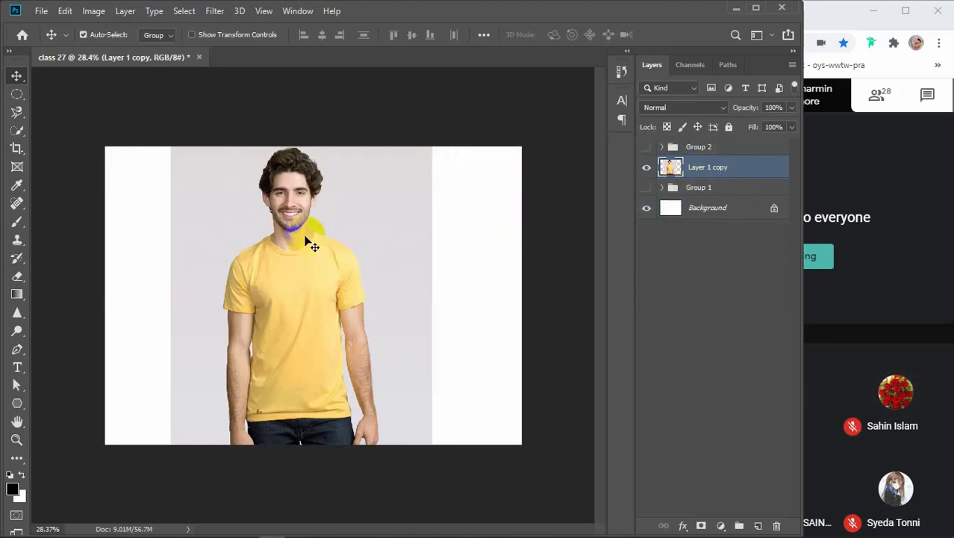
# Trim Layer 1 copy to a full-height rectangular strip around the man by deleting the backdrop outside it.
pyautogui.click(16, 95)
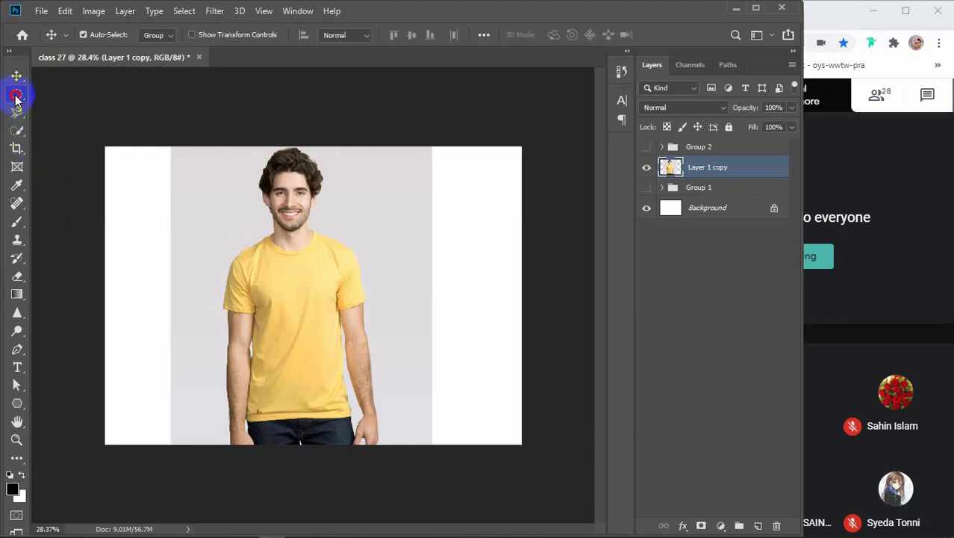
pyautogui.click(75, 93)
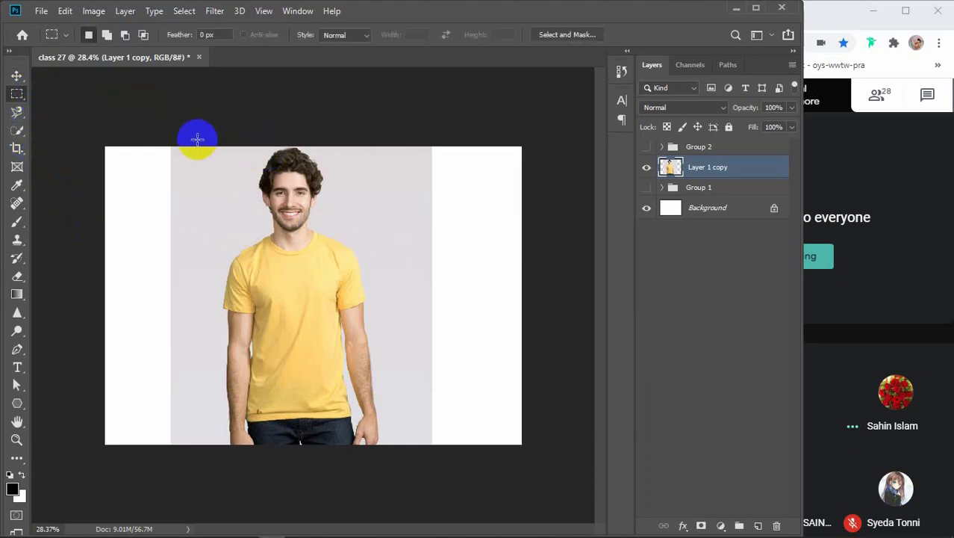
pyautogui.moveTo(202, 139); pyautogui.dragTo(390, 453)
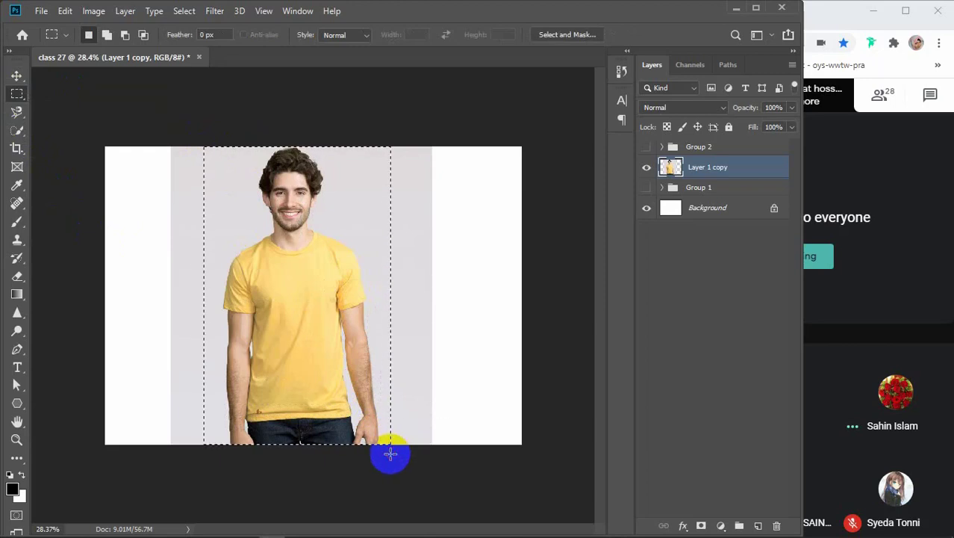
pyautogui.press('Delete')
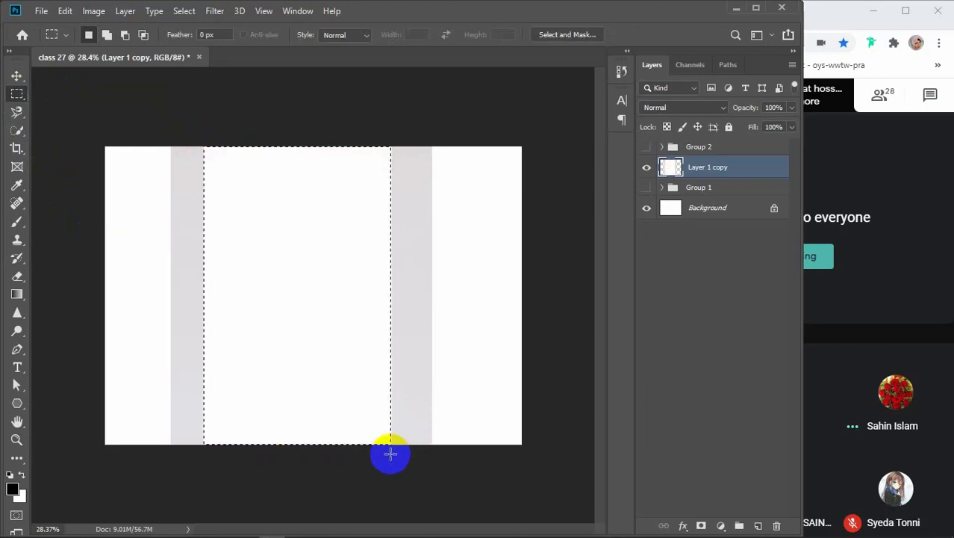
pyautogui.hotkey('ctrl', 'z')
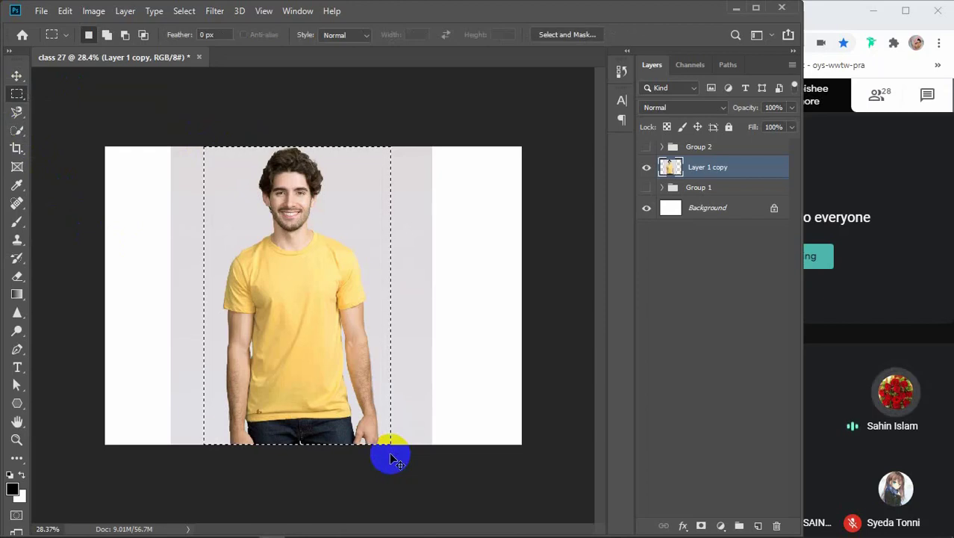
pyautogui.hotkey('ctrl', 'shift', 'i')
pyautogui.press('Delete')
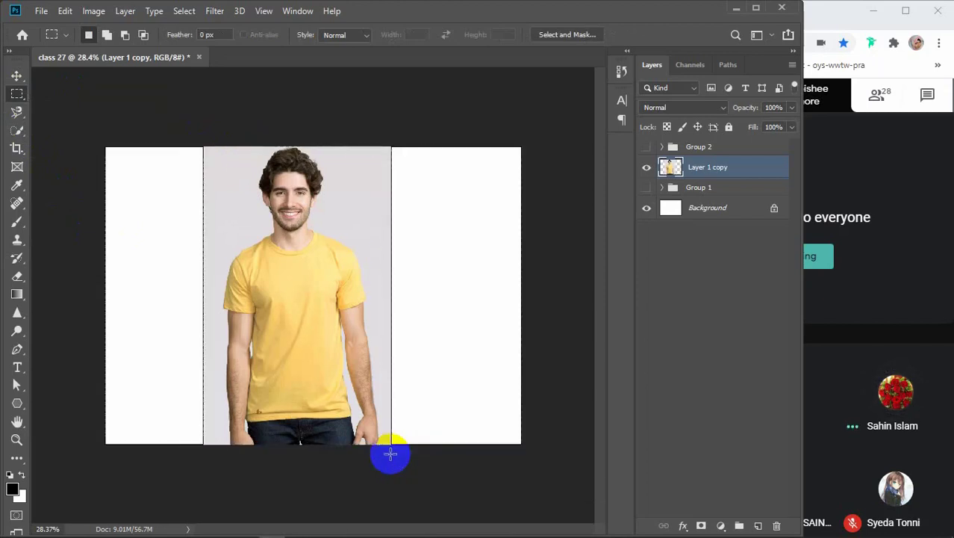
pyautogui.hotkey('ctrl', 'd')
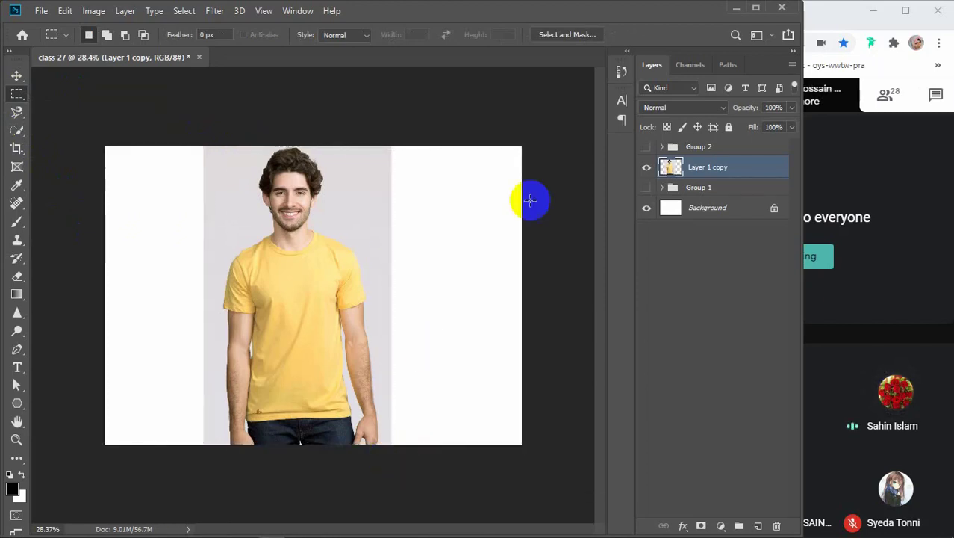
# Make Group 2 and Group 1 visible, and move Layer 1 copy to the top of the layer stack.
pyautogui.click(646, 148)
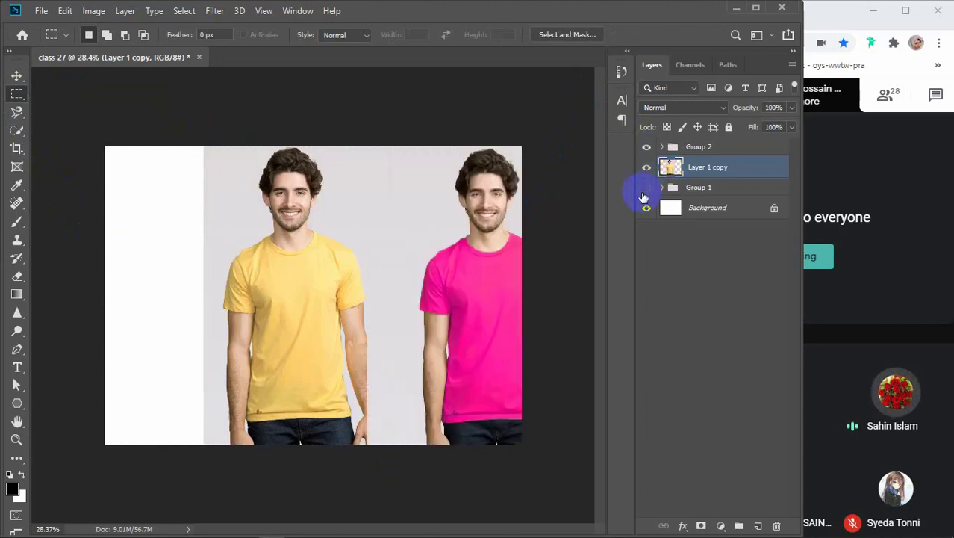
pyautogui.click(646, 188)
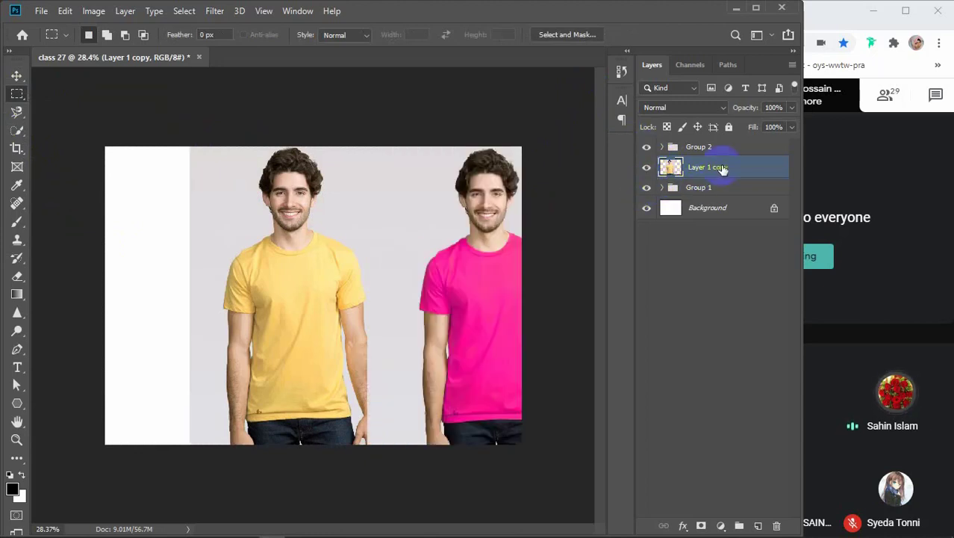
pyautogui.moveTo(751, 168); pyautogui.dragTo(749, 143)
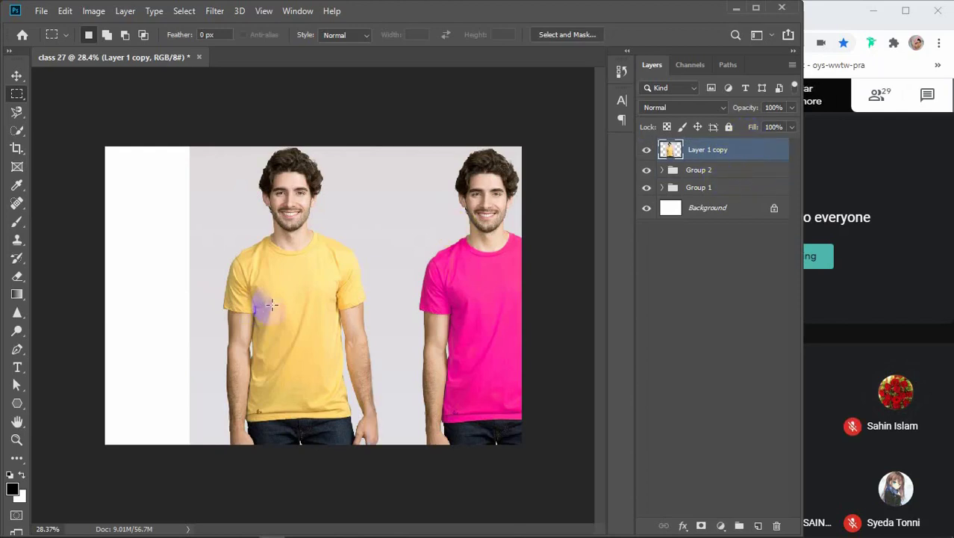
# Shift the yellow-shirt layer right to the middle of the canvas and the pink-shirt group slightly left.
pyautogui.press('v')
pyautogui.moveTo(272, 306); pyautogui.dragTo(288, 306)
pyautogui.moveTo(301, 305); pyautogui.dragTo(303, 306)
pyautogui.click(714, 171)
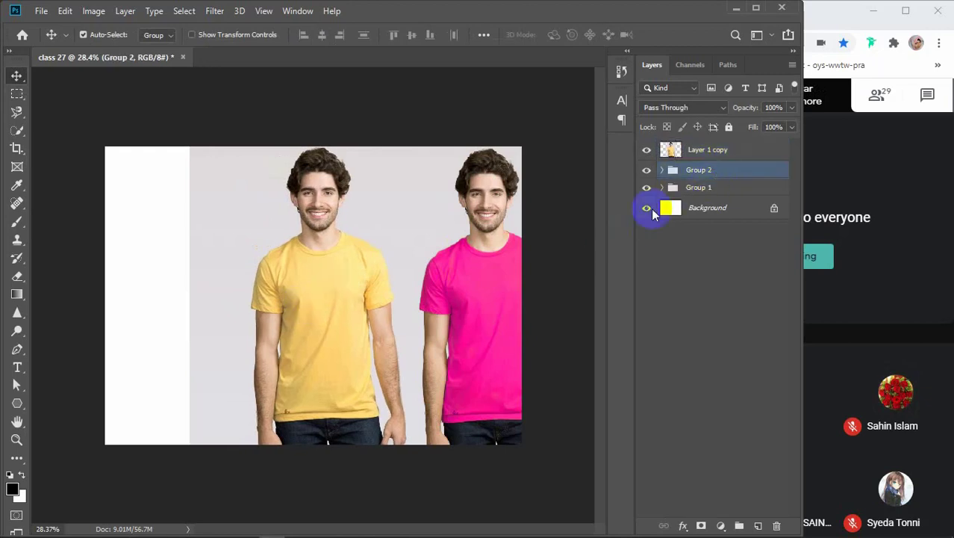
pyautogui.moveTo(484, 278); pyautogui.dragTo(468, 279)
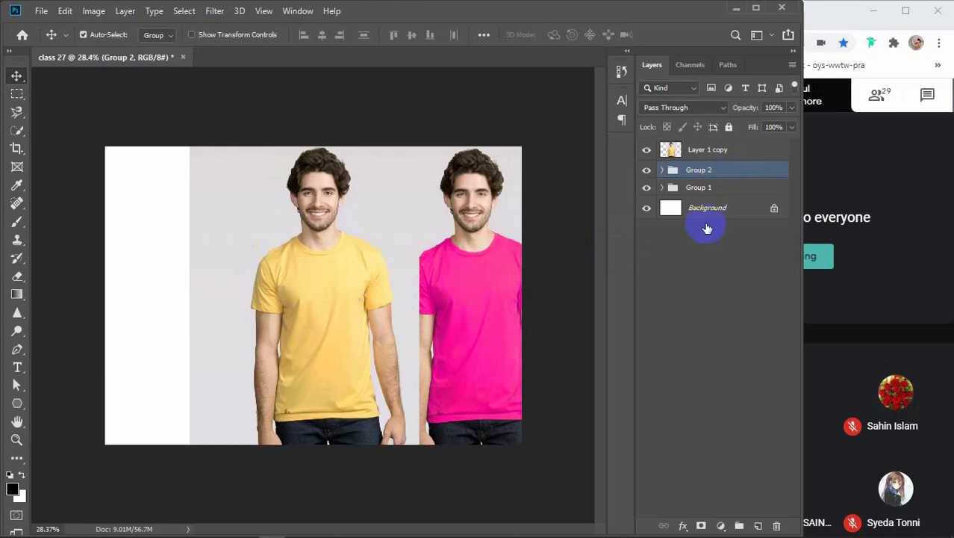
# Move the blue-shirt Group 1 to the left side of the canvas, beside the yellow version.
pyautogui.click(703, 187)
pyautogui.moveTo(196, 239); pyautogui.dragTo(85, 247)
pyautogui.moveTo(171, 275); pyautogui.dragTo(161, 266)
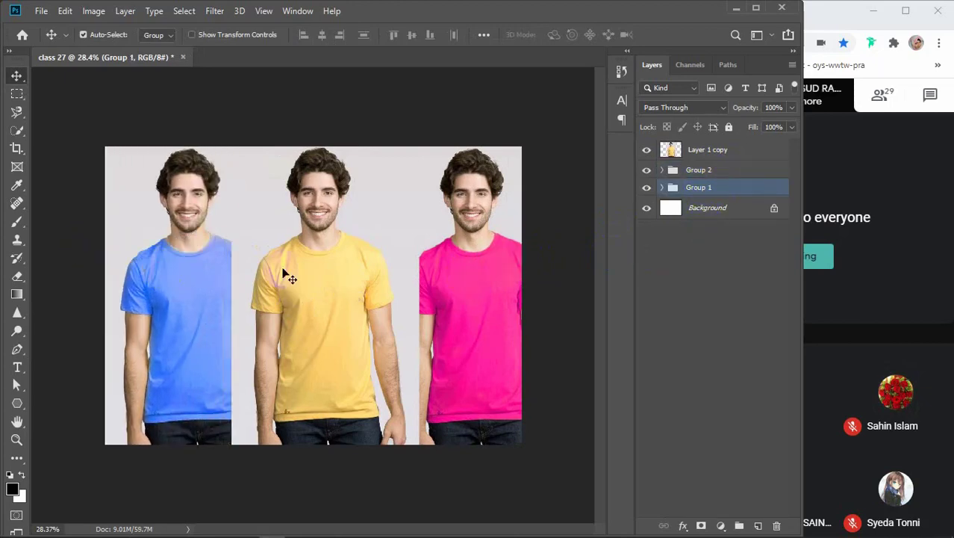
# Select Layer 1 copy and draw a narrower full-height rectangular marquee closely around the yellow-shirt man.
pyautogui.click(345, 277)
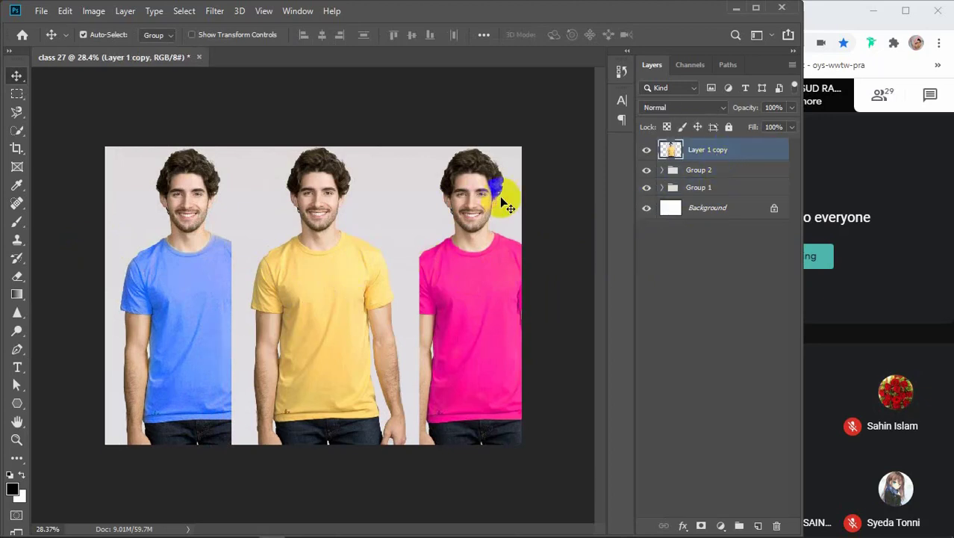
pyautogui.click(16, 94)
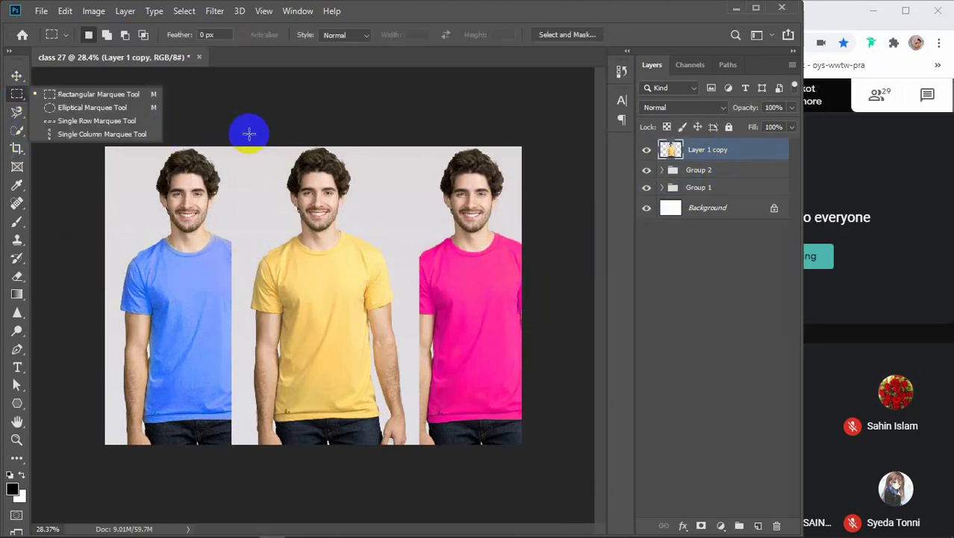
pyautogui.moveTo(242, 134); pyautogui.dragTo(408, 462)
# Try to shrink the marqueed yellow-shirt area to 97.5% with Free Transform, and undo the resize.
pyautogui.hotkey('ctrl', 't')
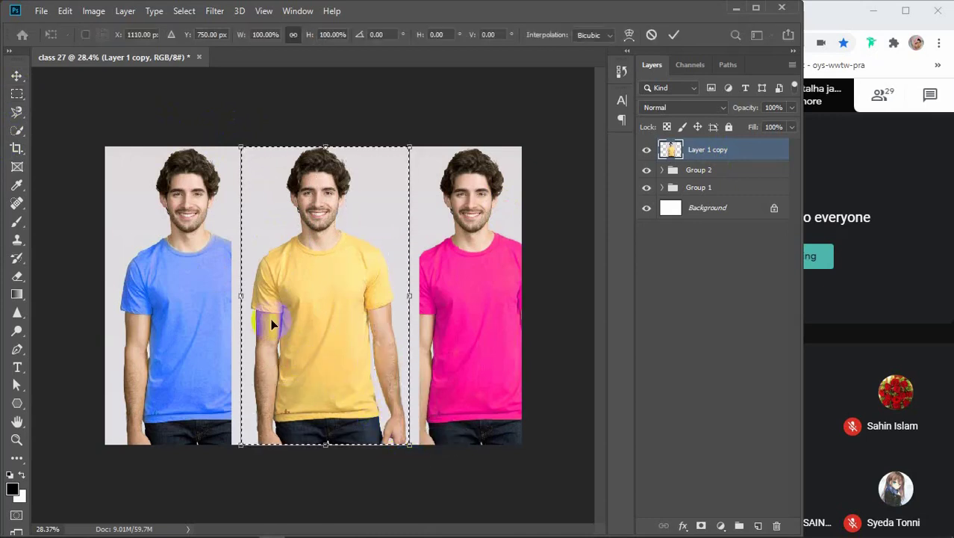
pyautogui.moveTo(237, 291); pyautogui.dragTo(243, 296)
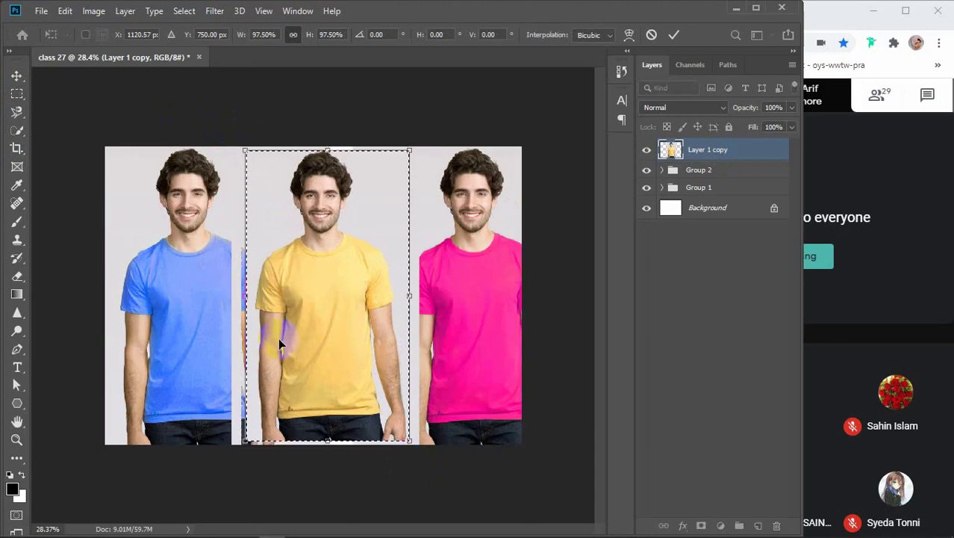
pyautogui.hotkey('ctrl', 'z')
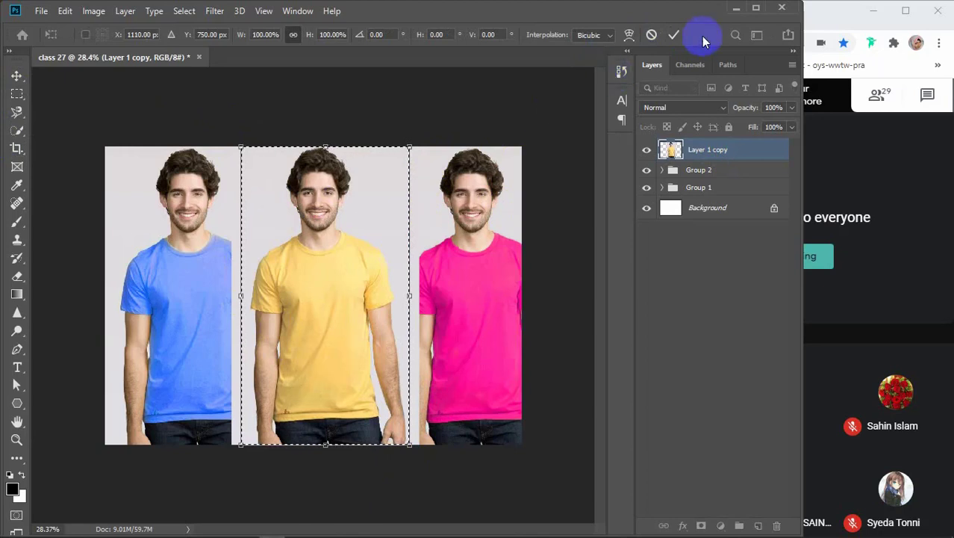
pyautogui.click(674, 34)
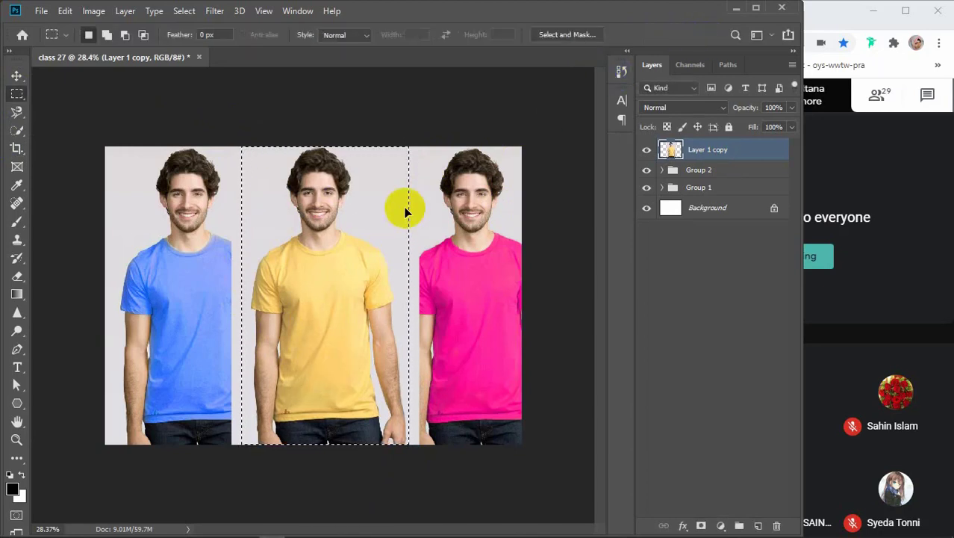
# Delete the parts of Layer 1 copy outside the marquee and clear the selection.
pyautogui.hotkey('ctrl', 'a')
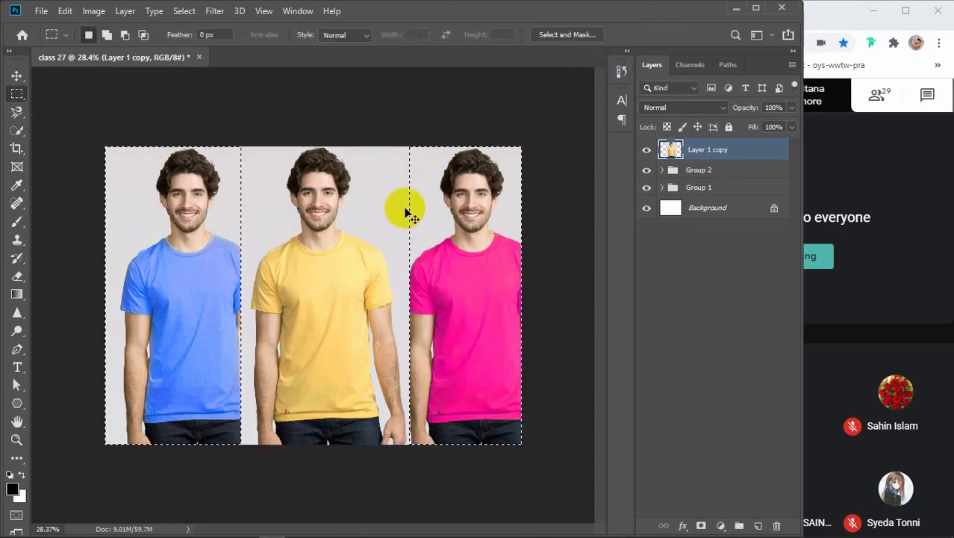
pyautogui.hotkey('ctrl', 'd')
pyautogui.press('v')
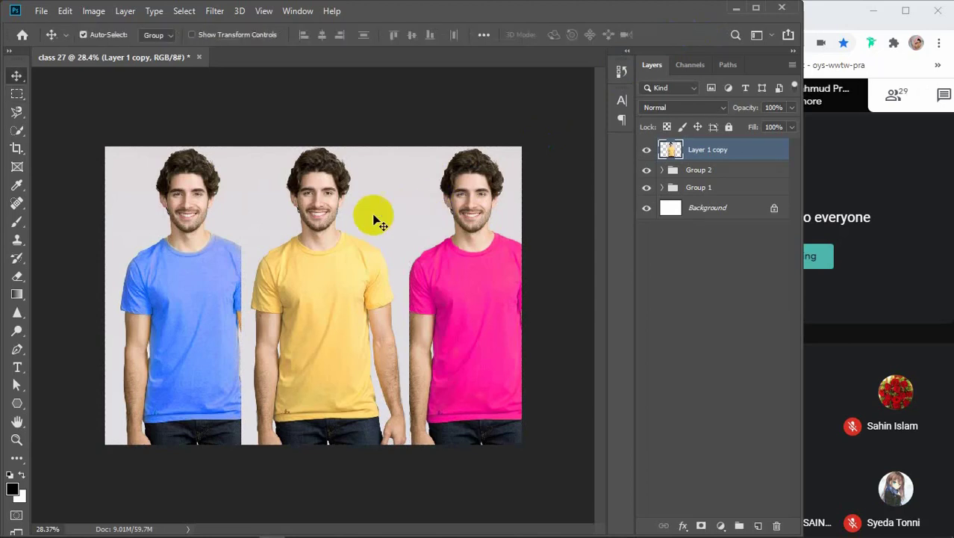
# Nudge the blue-shirt Group 1, pink-shirt Group 2 and yellow-shirt Layer 1 copy slightly left to even out their spacing.
pyautogui.click(179, 266)
pyautogui.moveTo(180, 265); pyautogui.dragTo(176, 267)
pyautogui.click(460, 301)
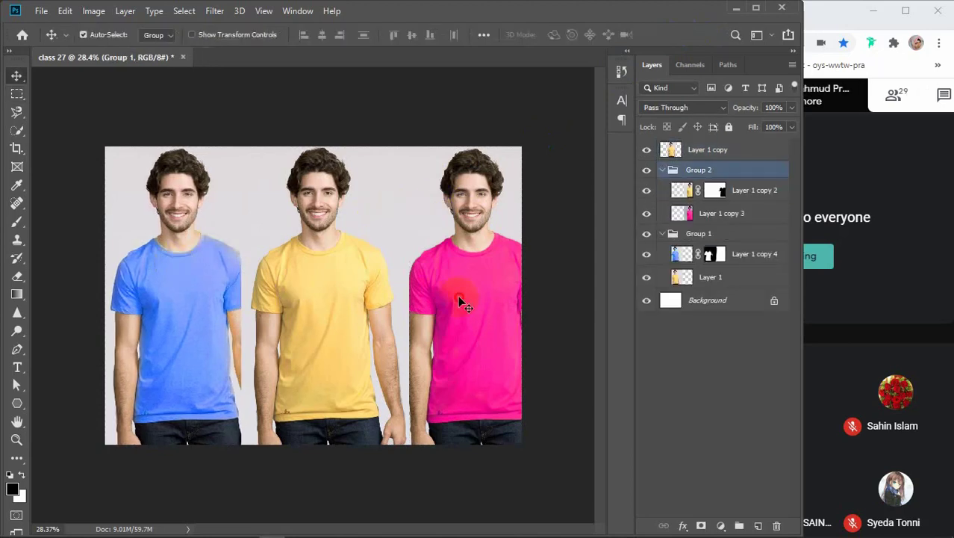
pyautogui.moveTo(459, 301); pyautogui.dragTo(449, 298)
pyautogui.moveTo(366, 302); pyautogui.dragTo(359, 306)
pyautogui.click(372, 127)
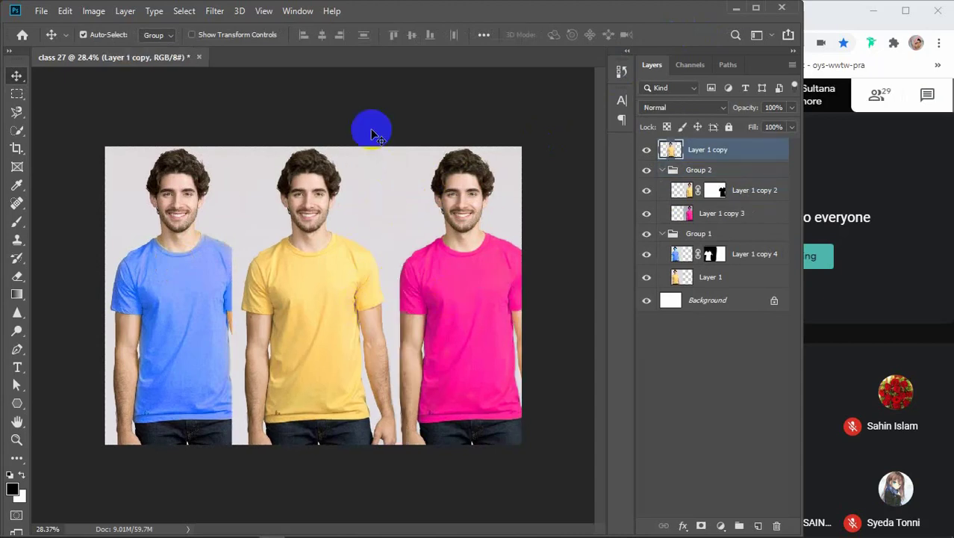
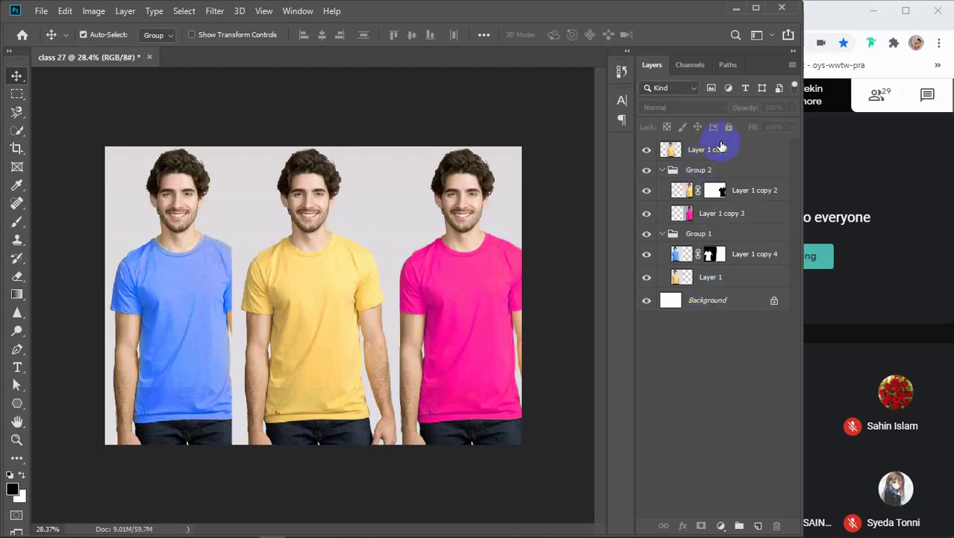
# Collapse Group 2 and Group 1 and delete both groups, keeping only the yellow-shirt layer above the background.
pyautogui.click(663, 170)
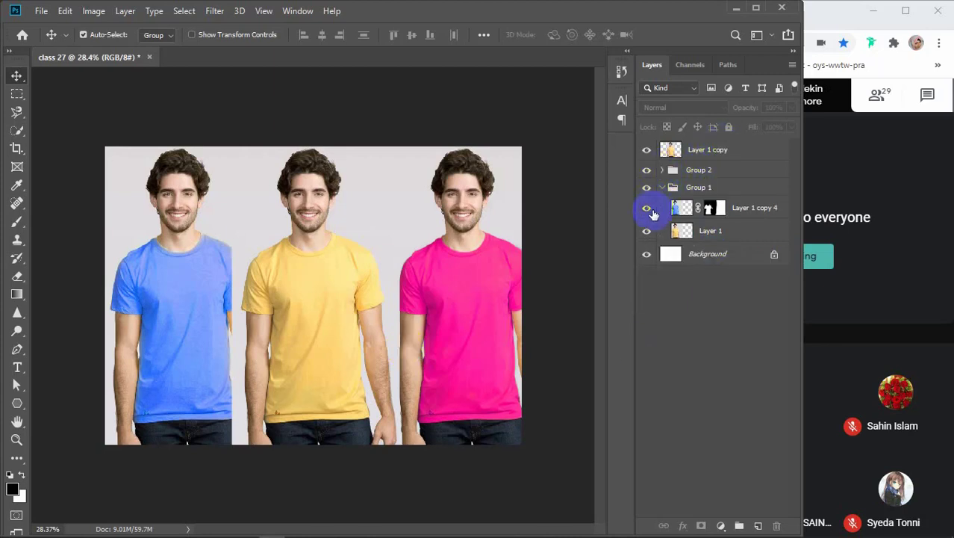
pyautogui.click(674, 189)
pyautogui.click(661, 187)
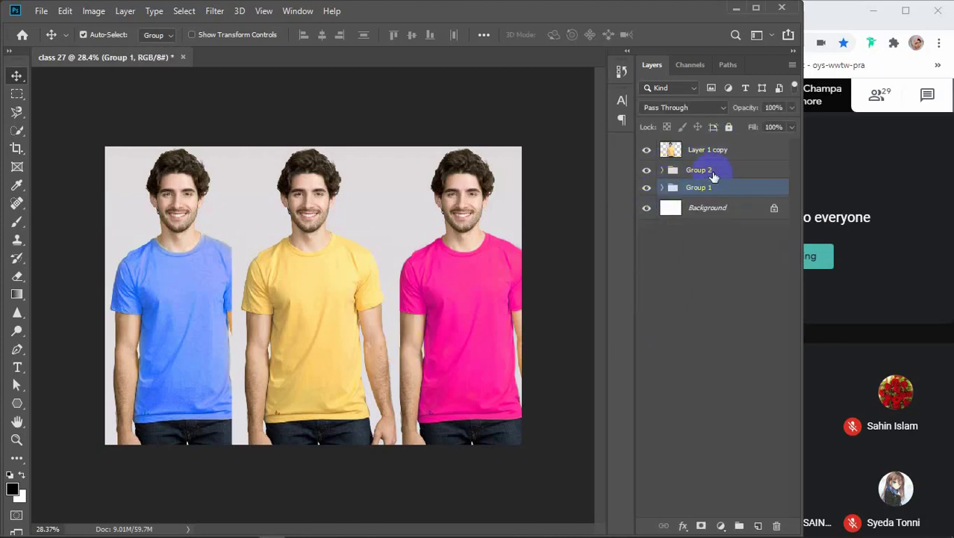
pyautogui.click(714, 170)
pyautogui.press('Delete')
pyautogui.press('Delete')
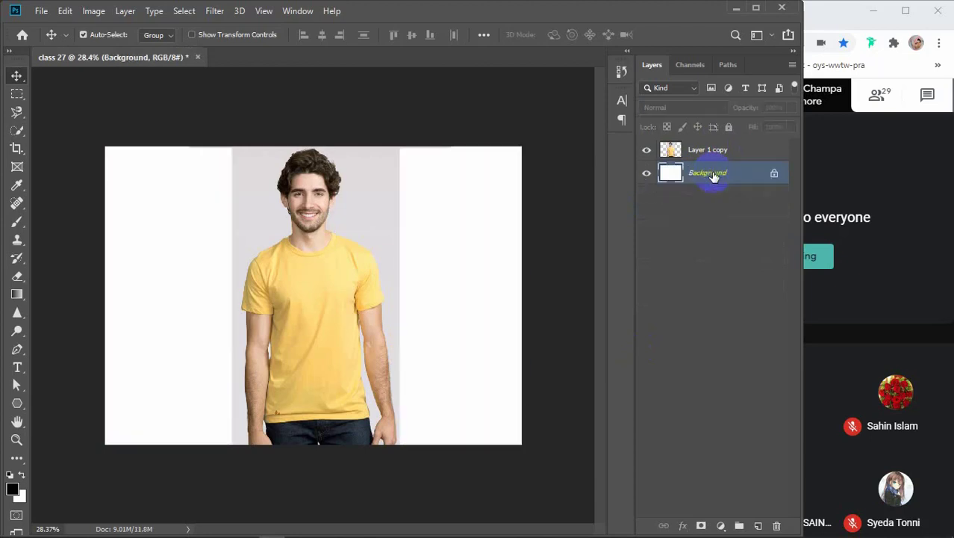
# Erase the stray thin lines on both sides of Layer 1 copy's upper edge, and realign the image with the canvas top.
pyautogui.click(715, 151)
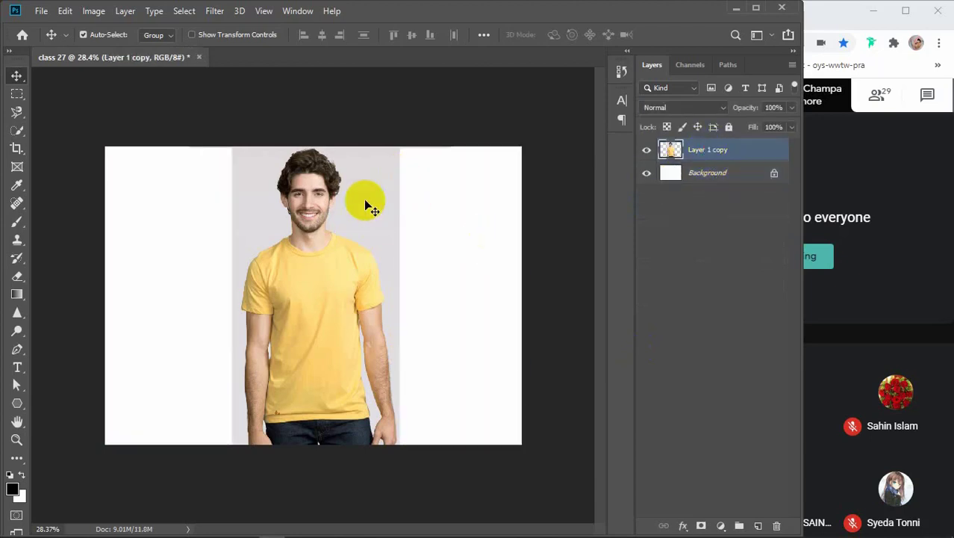
pyautogui.moveTo(316, 226); pyautogui.dragTo(325, 255)
pyautogui.click(17, 94)
pyautogui.moveTo(172, 147); pyautogui.dragTo(231, 193)
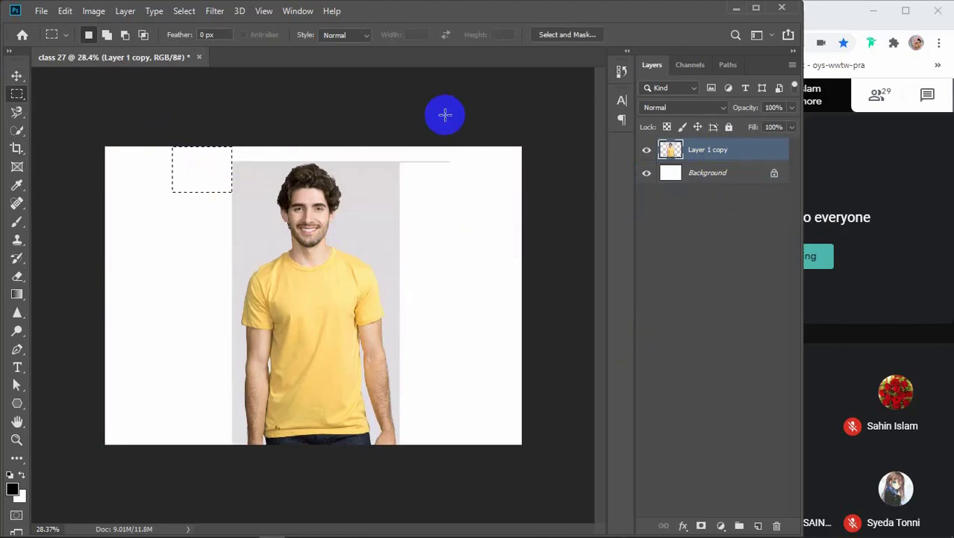
pyautogui.moveTo(399, 136); pyautogui.dragTo(505, 241)
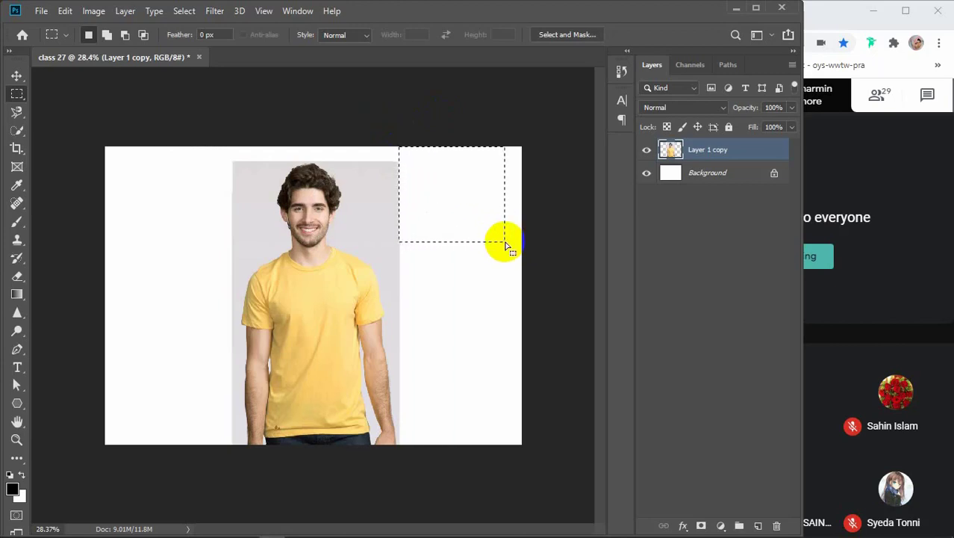
pyautogui.press('v')
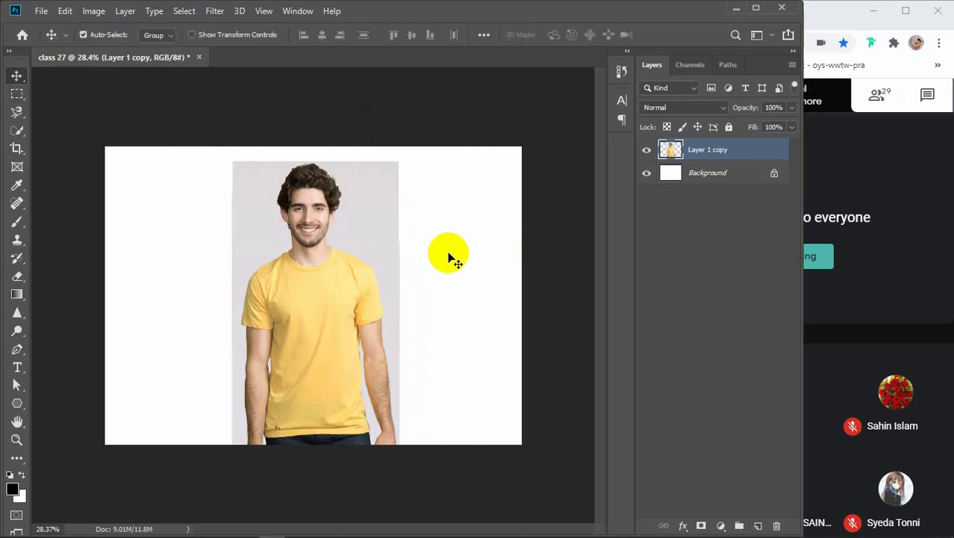
pyautogui.moveTo(336, 278)
pyautogui.mouseDown()
pyautogui.moveTo(333, 252)
pyautogui.moveTo(338, 263)
pyautogui.mouseUp()
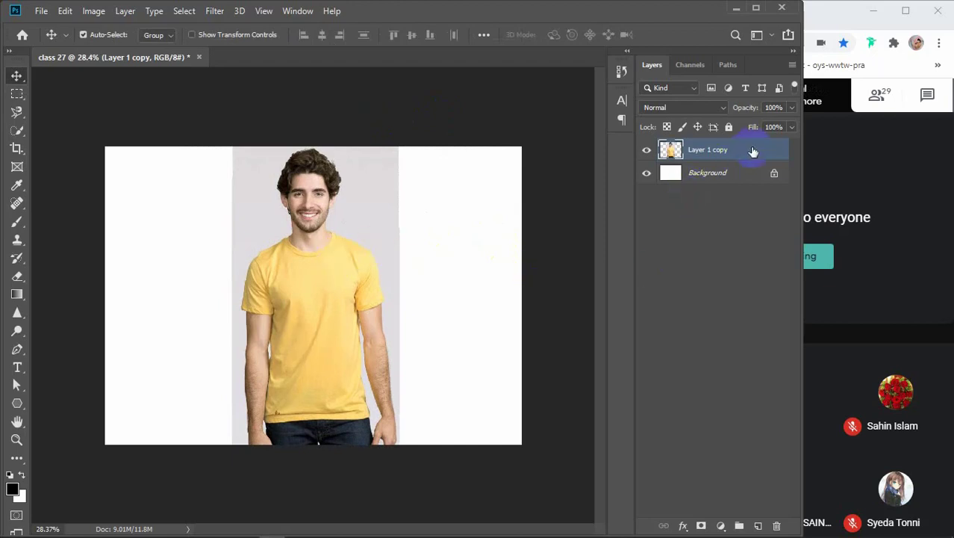
# Duplicate Layer 1 copy and hide the original layer.
pyautogui.hotkey('ctrl', 'j')
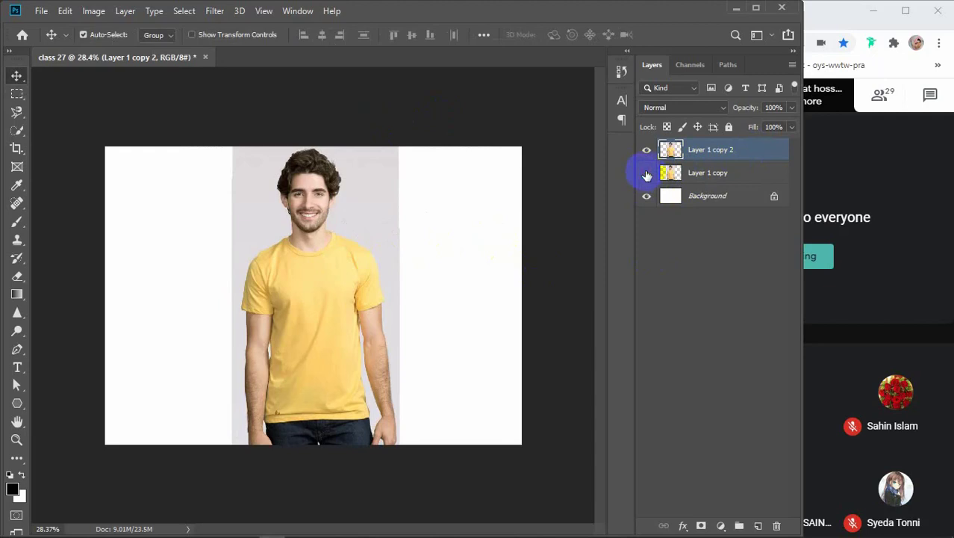
pyautogui.click(647, 173)
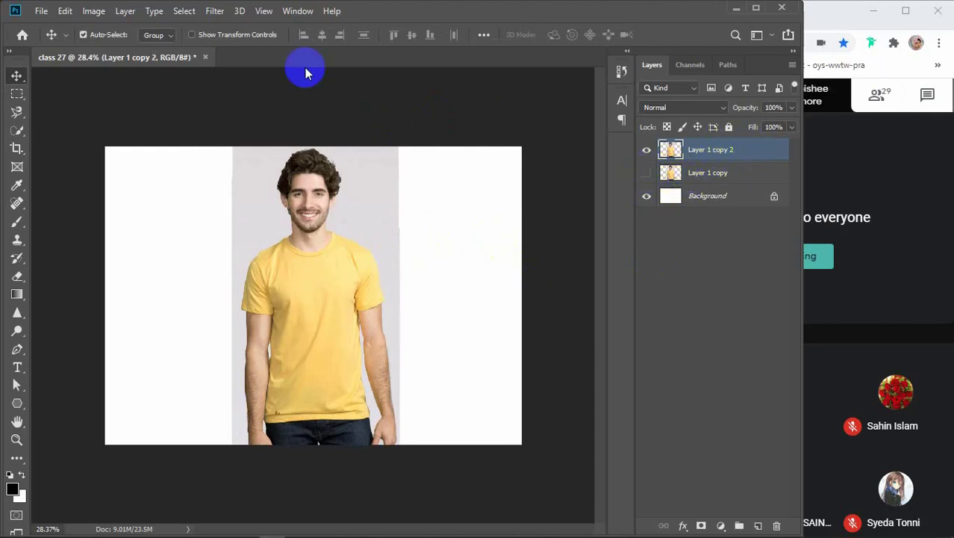
# Turn the duplicated image green with a Hue/Saturation adjustment, setting hue +80, saturation +20 and lightness -3.
pyautogui.click(93, 14)
pyautogui.moveTo(102, 47)
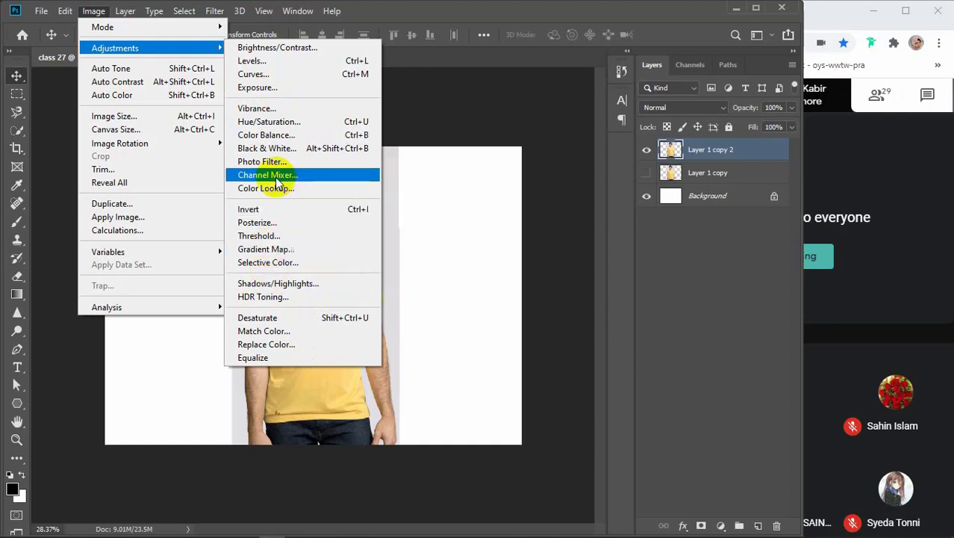
pyautogui.click(298, 121)
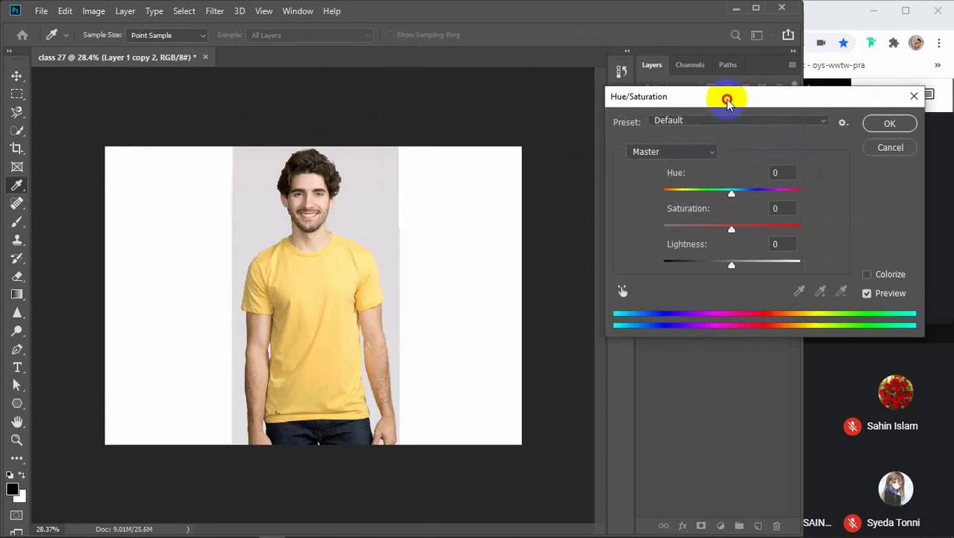
pyautogui.moveTo(726, 96); pyautogui.dragTo(577, 112)
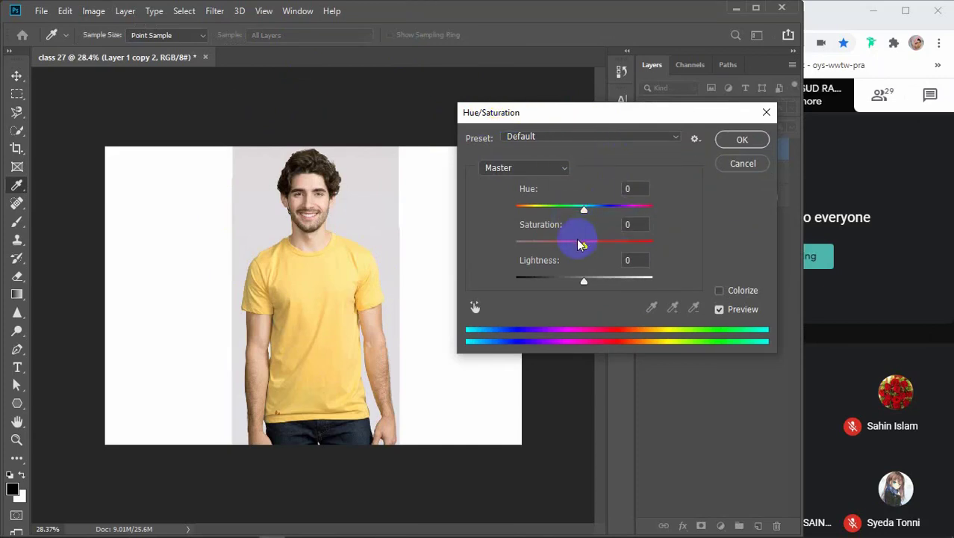
pyautogui.moveTo(586, 247); pyautogui.dragTo(607, 247)
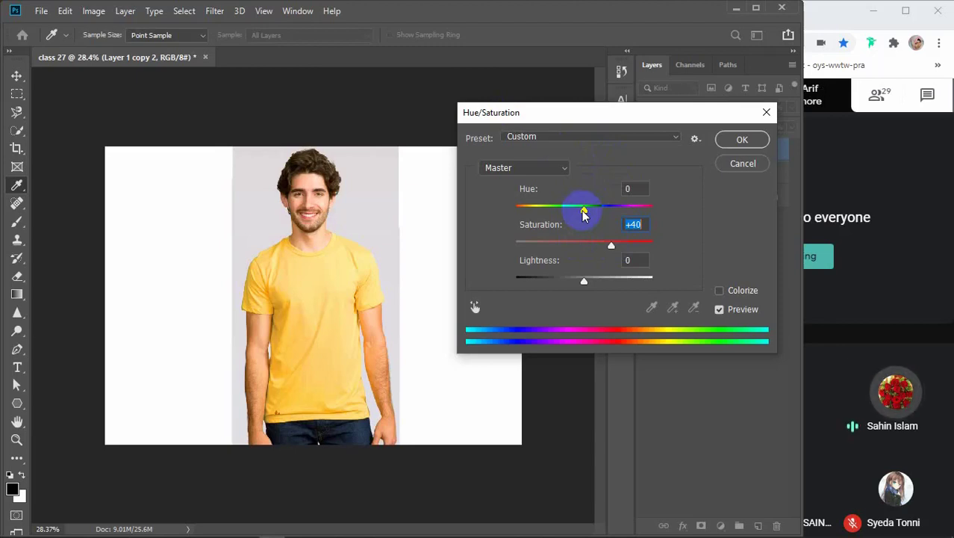
pyautogui.moveTo(584, 215); pyautogui.dragTo(632, 211)
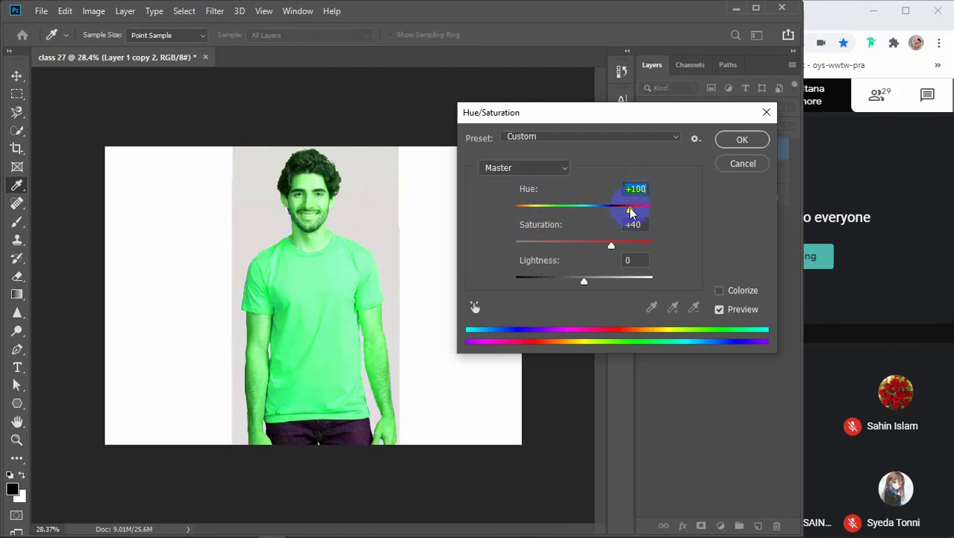
pyautogui.moveTo(632, 213); pyautogui.dragTo(627, 218)
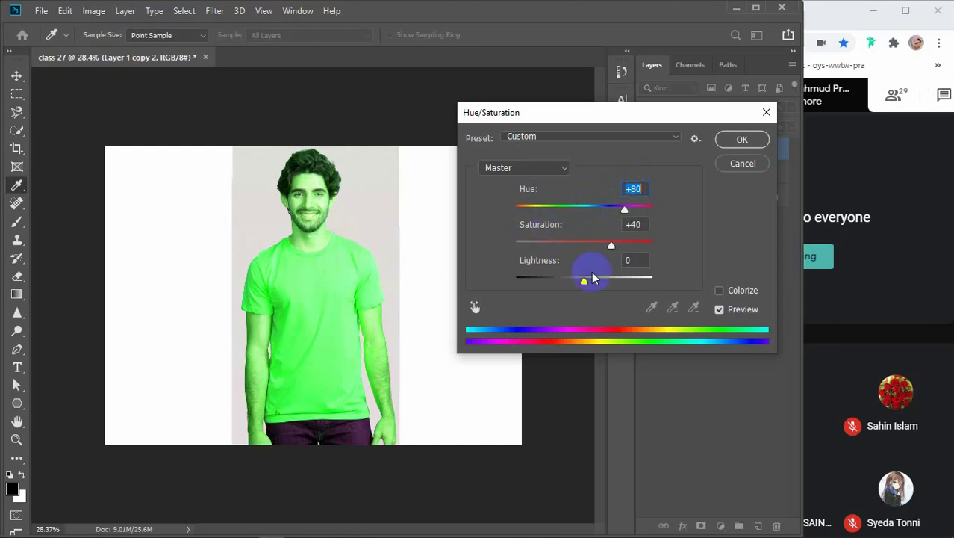
pyautogui.moveTo(614, 252)
pyautogui.mouseDown()
pyautogui.moveTo(624, 247)
pyautogui.moveTo(614, 254)
pyautogui.mouseUp()
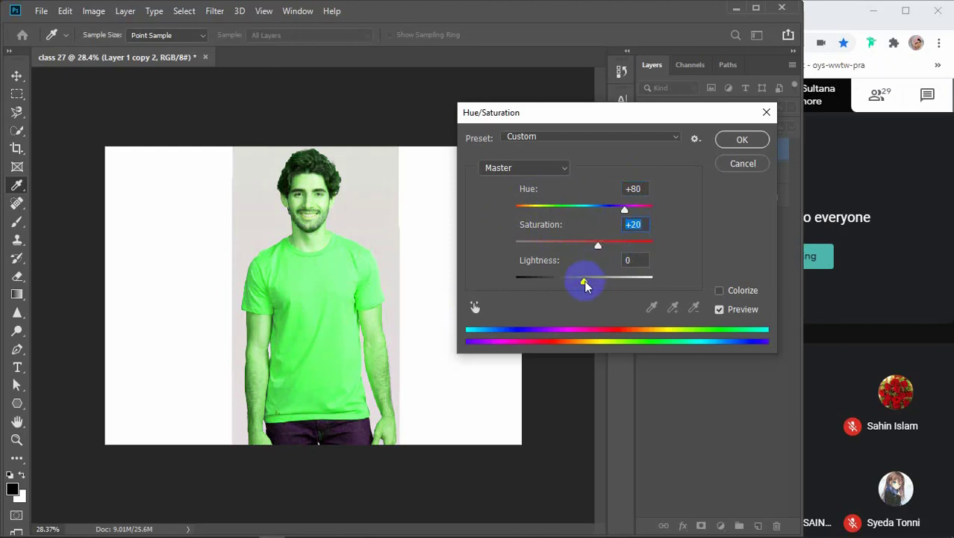
pyautogui.moveTo(585, 280)
pyautogui.mouseDown()
pyautogui.moveTo(605, 283)
pyautogui.moveTo(569, 278)
pyautogui.moveTo(582, 279)
pyautogui.mouseUp()
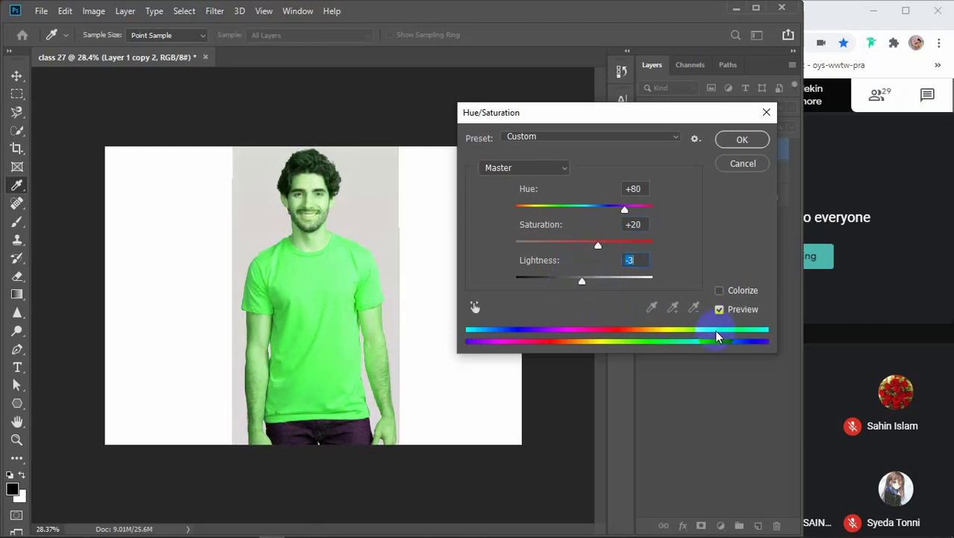
# Refine the green adjustment to hue +92, saturation +41 and lightness -19, and apply it.
pyautogui.click(624, 210)
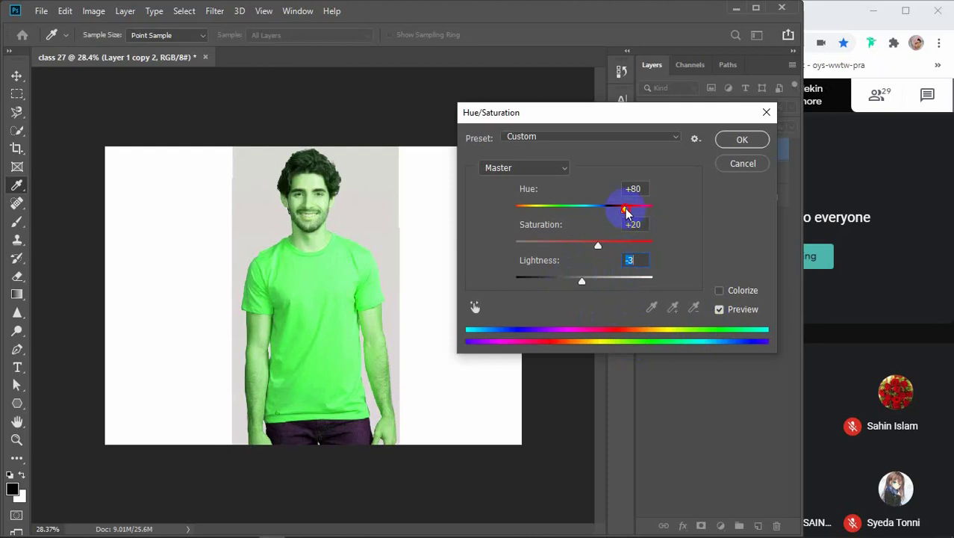
pyautogui.moveTo(626, 213)
pyautogui.mouseDown()
pyautogui.moveTo(613, 215)
pyautogui.moveTo(632, 214)
pyautogui.mouseUp()
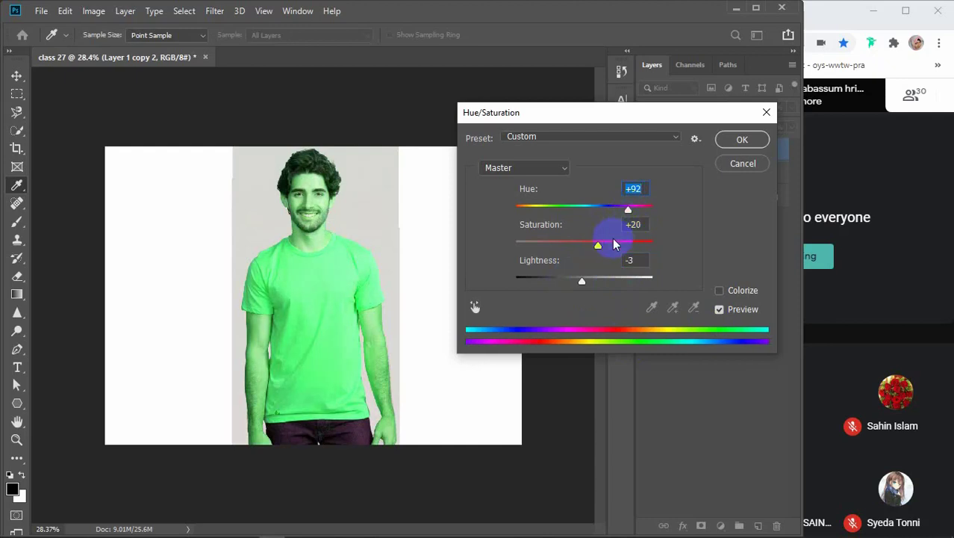
pyautogui.moveTo(601, 247); pyautogui.dragTo(608, 250)
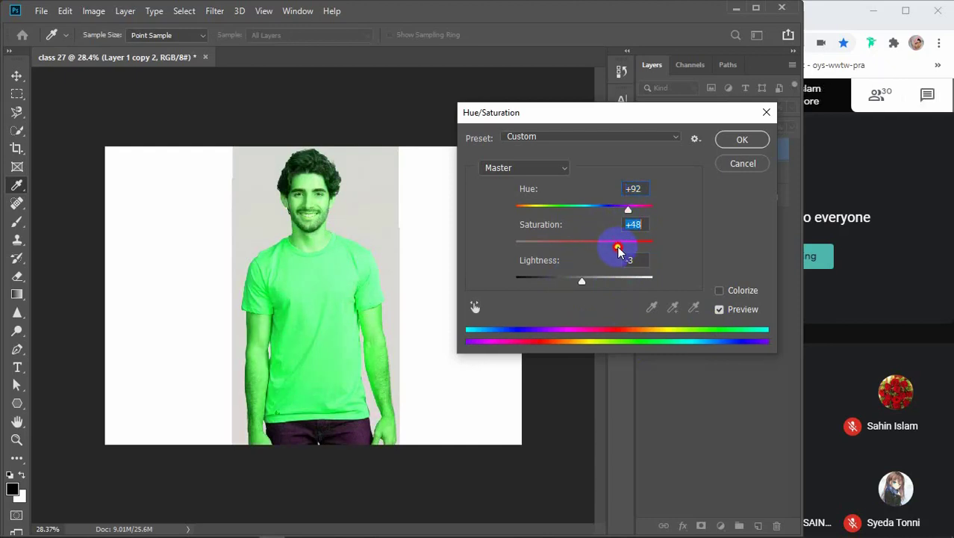
pyautogui.click(585, 278)
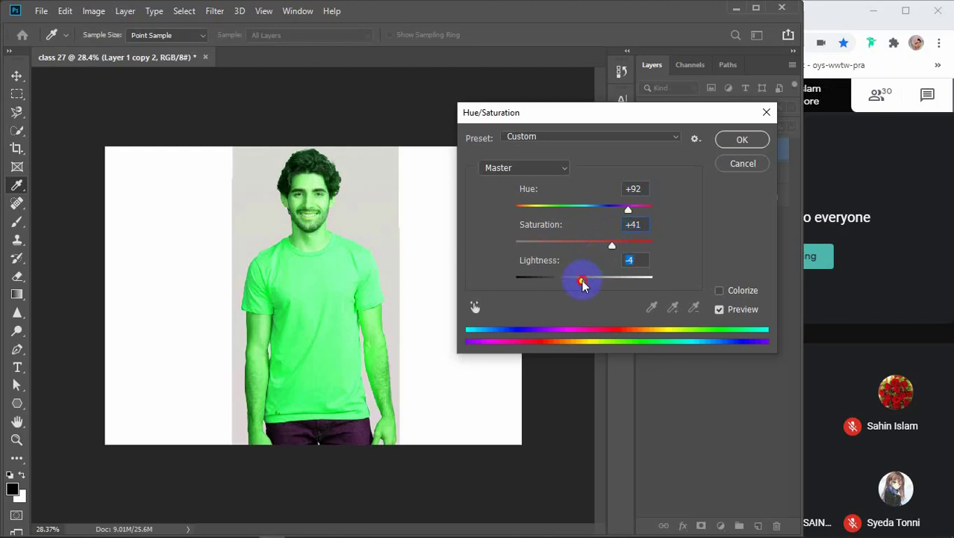
pyautogui.moveTo(584, 284); pyautogui.dragTo(574, 287)
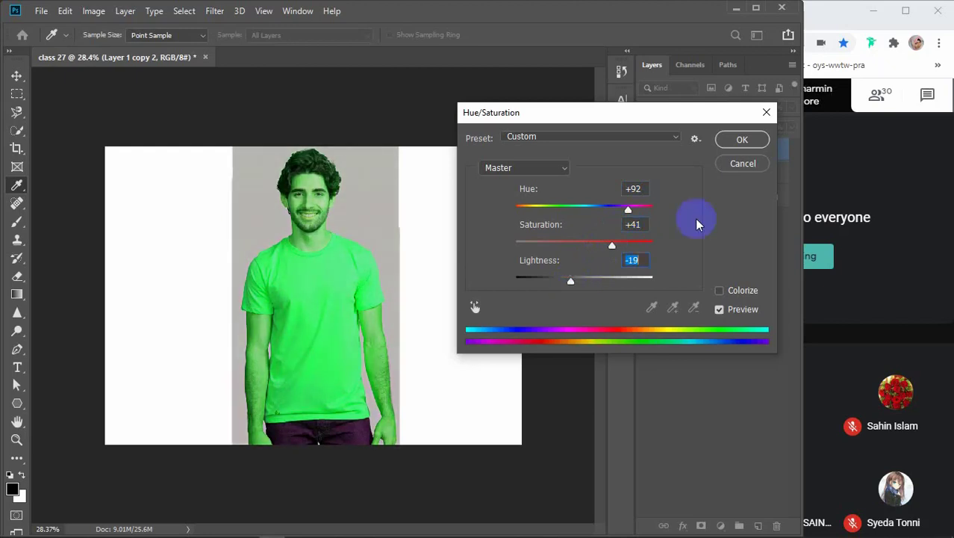
pyautogui.click(742, 139)
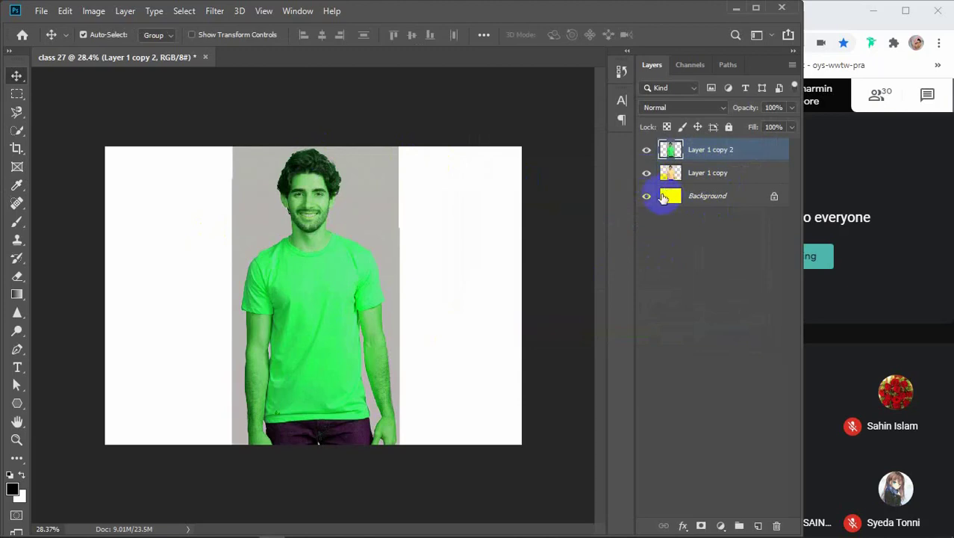
# Place the green Layer 1 copy 2 below the yellow Layer 1 copy, and add a white layer mask to the yellow layer.
pyautogui.click(721, 153)
pyautogui.moveTo(722, 150); pyautogui.dragTo(713, 175)
pyautogui.click(718, 150)
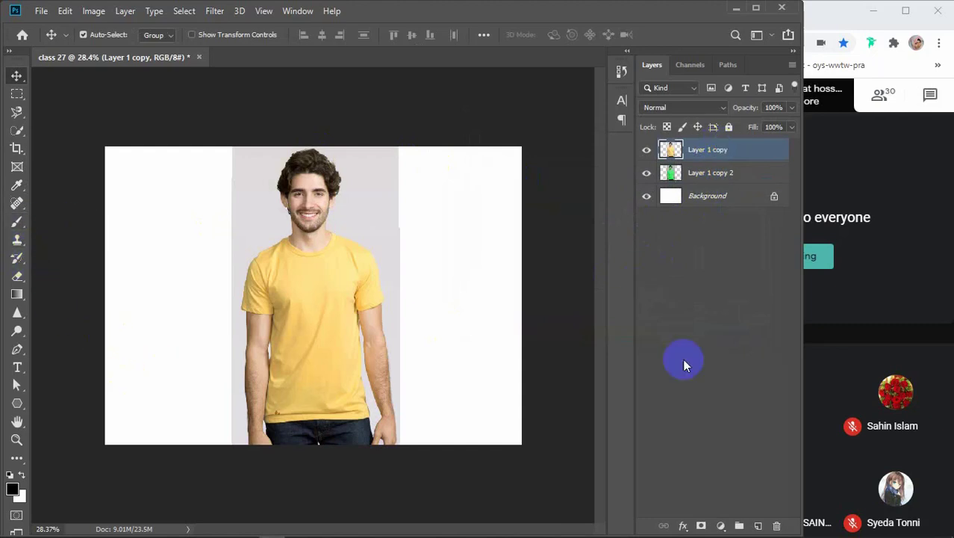
pyautogui.click(701, 526)
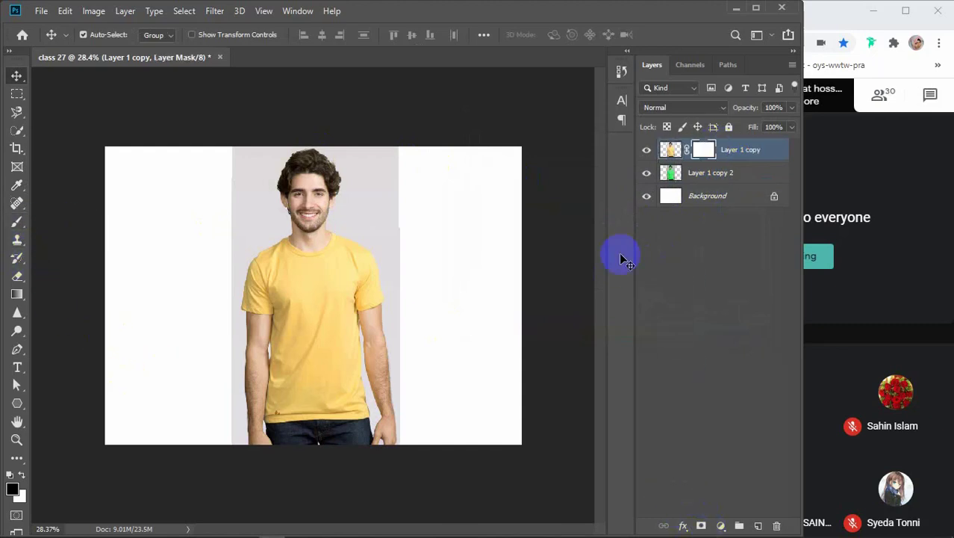
# Prepare a soft Brush at 150 px with black as the foreground colour for painting on Layer 1 copy's mask.
pyautogui.click(17, 228)
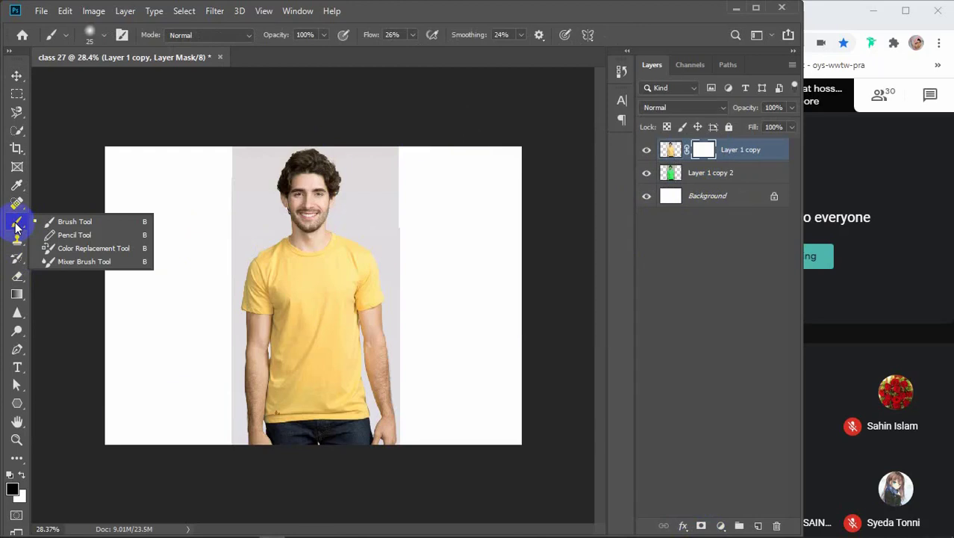
pyautogui.click(105, 34)
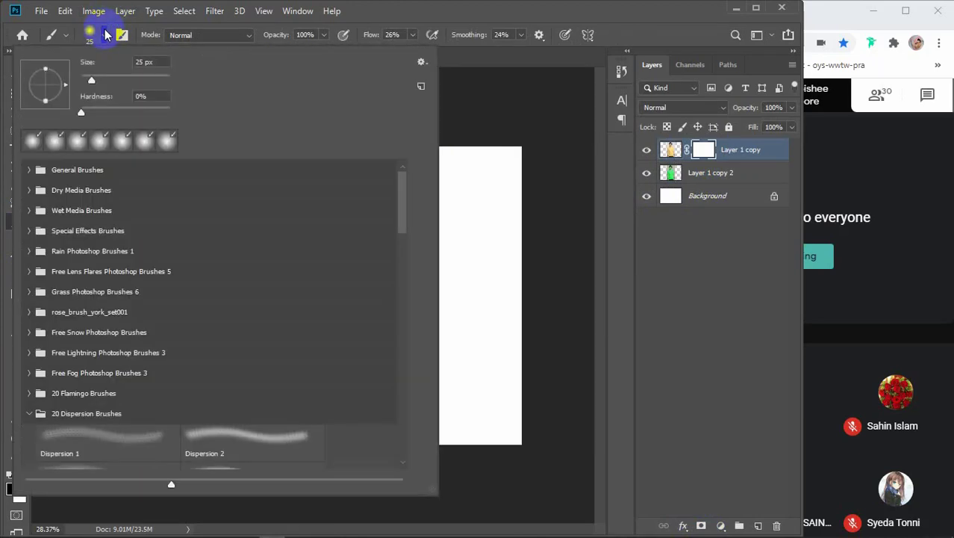
pyautogui.click(138, 144)
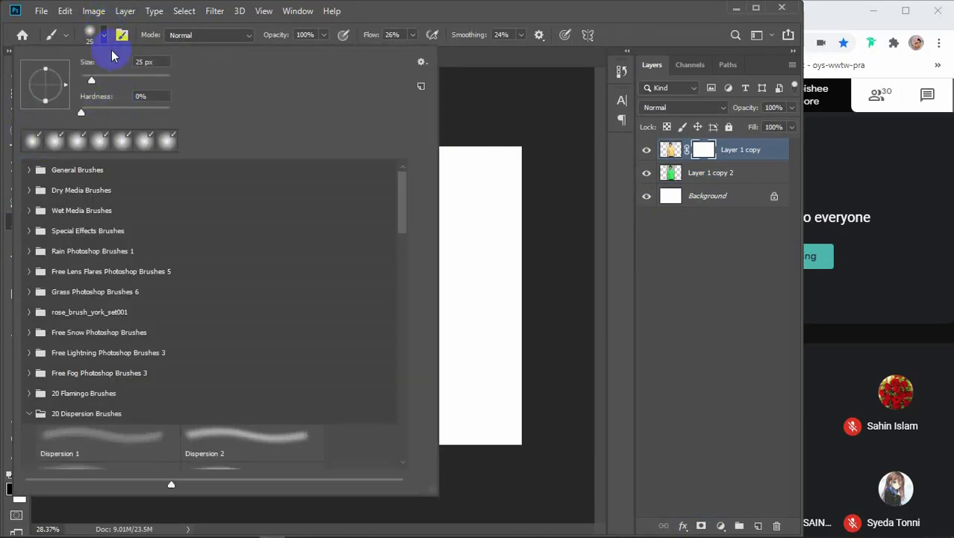
pyautogui.click(105, 37)
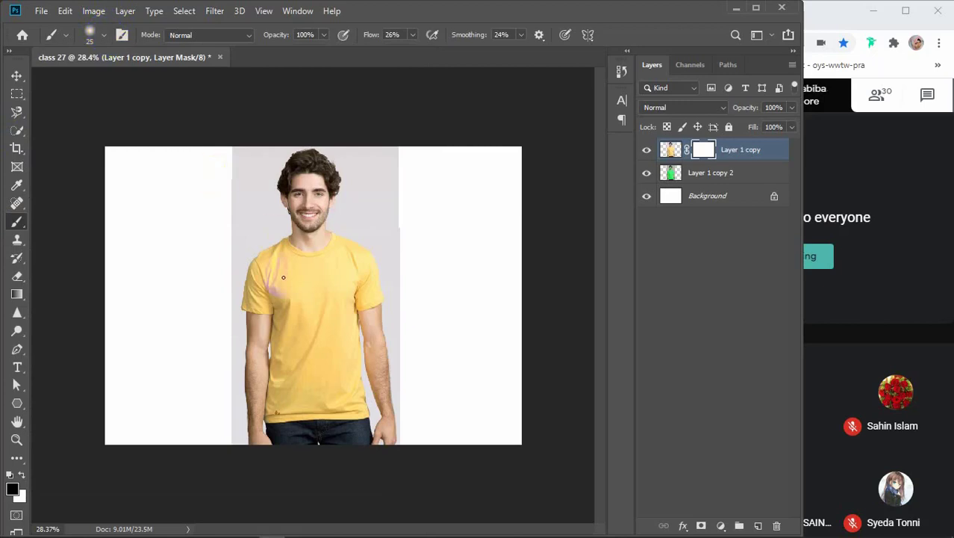
pyautogui.press(']')
pyautogui.click(223, 317)
pyautogui.click(11, 490)
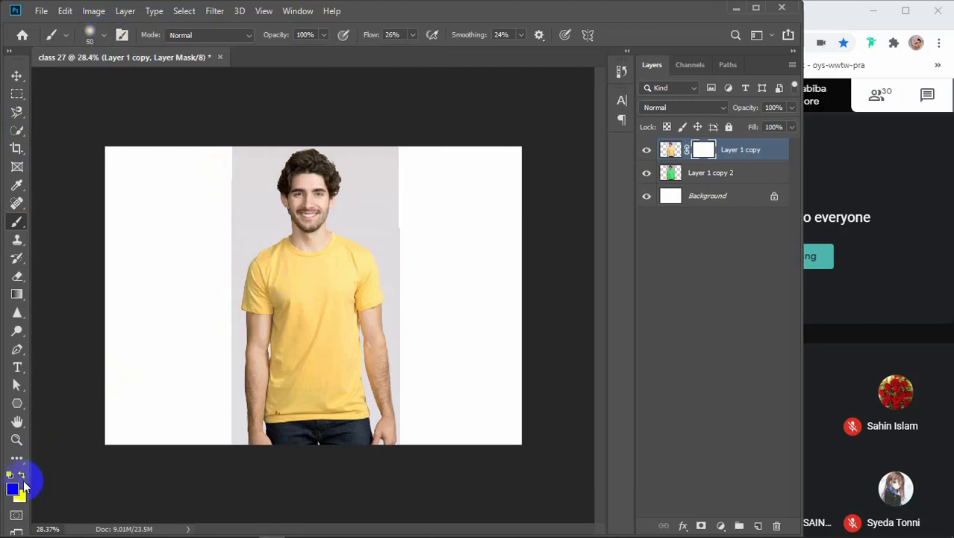
pyautogui.press(']')
pyautogui.press(']')
pyautogui.press(']')
pyautogui.click(160, 426)
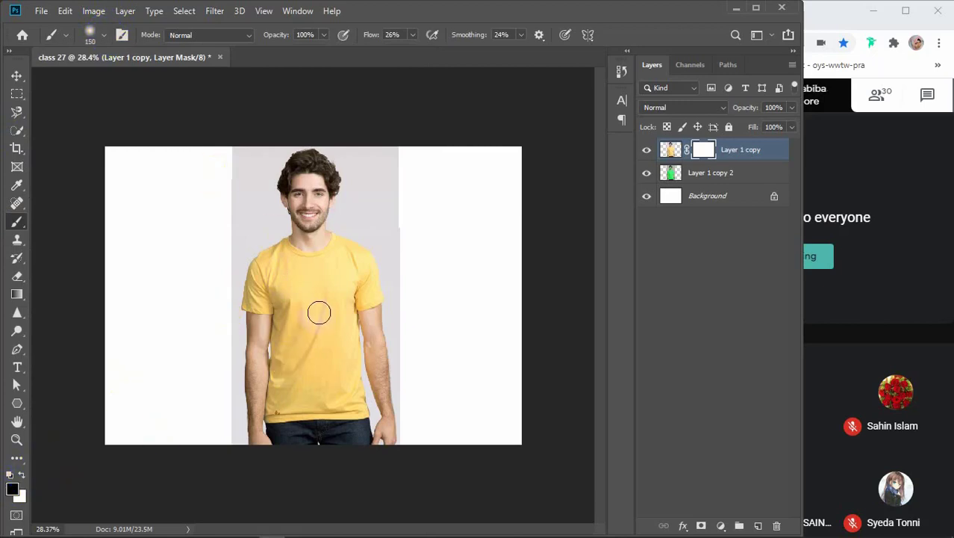
# Paint black on Layer 1 copy's mask with the 150 px brush over the shirt's chest and lower body to reveal green.
pyautogui.scroll(5, 298, 363)
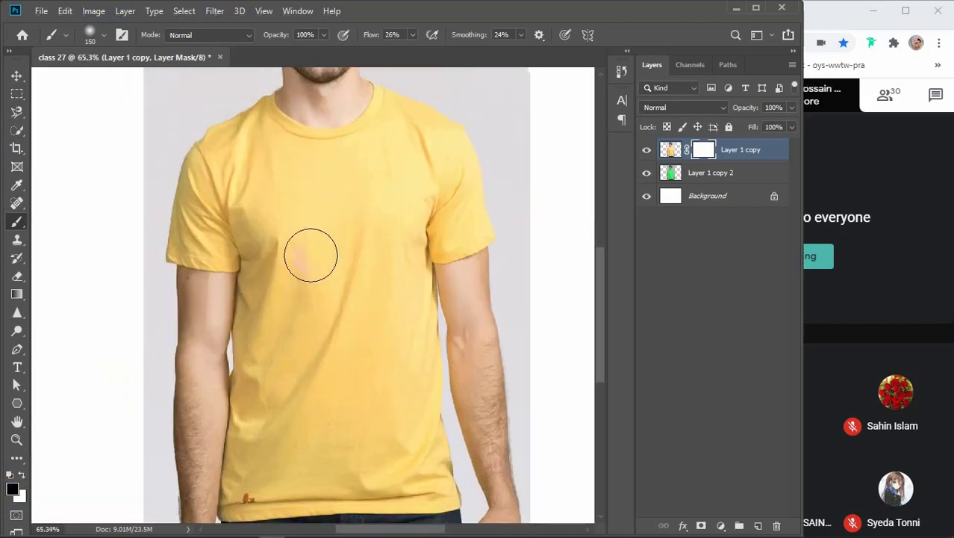
pyautogui.moveTo(311, 252)
pyautogui.mouseDown()
pyautogui.moveTo(321, 433)
pyautogui.moveTo(290, 243)
pyautogui.moveTo(271, 225)
pyautogui.moveTo(292, 436)
pyautogui.moveTo(281, 269)
pyautogui.moveTo(271, 256)
pyautogui.moveTo(269, 350)
pyautogui.moveTo(306, 410)
pyautogui.moveTo(333, 366)
pyautogui.moveTo(345, 223)
pyautogui.moveTo(364, 452)
pyautogui.moveTo(385, 189)
pyautogui.moveTo(396, 382)
pyautogui.moveTo(398, 222)
pyautogui.moveTo(412, 356)
pyautogui.moveTo(351, 453)
pyautogui.mouseUp()
pyautogui.moveTo(383, 390); pyautogui.dragTo(349, 254)
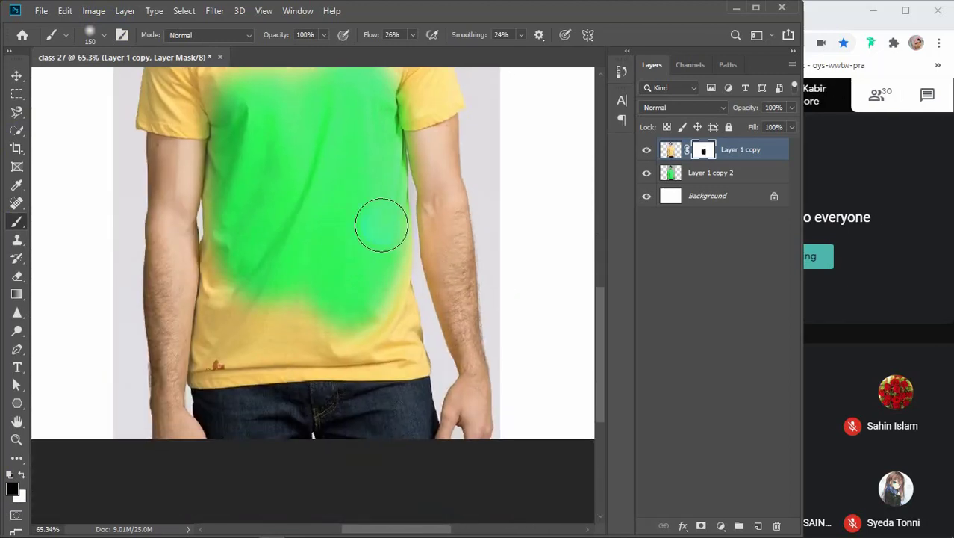
pyautogui.moveTo(381, 224)
pyautogui.mouseDown()
pyautogui.moveTo(395, 347)
pyautogui.moveTo(251, 336)
pyautogui.moveTo(281, 310)
pyautogui.moveTo(265, 256)
pyautogui.moveTo(226, 199)
pyautogui.moveTo(230, 180)
pyautogui.moveTo(235, 286)
pyautogui.moveTo(220, 346)
pyautogui.moveTo(231, 316)
pyautogui.moveTo(227, 274)
pyautogui.moveTo(200, 374)
pyautogui.moveTo(367, 375)
pyautogui.moveTo(209, 352)
pyautogui.moveTo(412, 364)
pyautogui.moveTo(362, 366)
pyautogui.mouseUp()
# Reduce the brush to 80 px and mask out the remaining yellow at the shirt's hem, collar, shoulders and both sleeves.
pyautogui.press('[')
pyautogui.press('[')
pyautogui.press('[')
pyautogui.press('[')
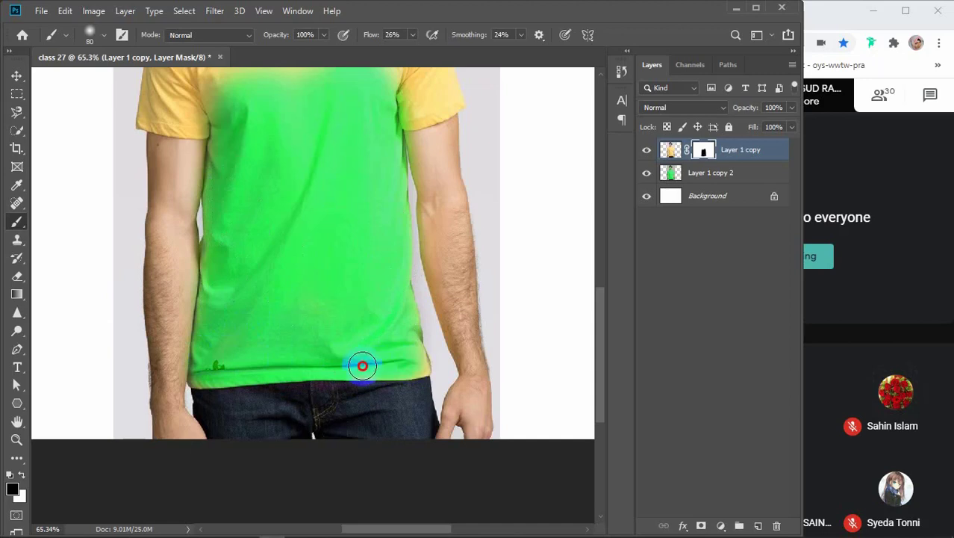
pyautogui.moveTo(330, 221); pyautogui.dragTo(343, 351)
pyautogui.moveTo(250, 145)
pyautogui.mouseDown()
pyautogui.moveTo(272, 169)
pyautogui.moveTo(335, 176)
pyautogui.moveTo(357, 165)
pyautogui.moveTo(369, 131)
pyautogui.moveTo(438, 172)
pyautogui.moveTo(462, 249)
pyautogui.moveTo(451, 269)
pyautogui.moveTo(398, 281)
pyautogui.mouseUp()
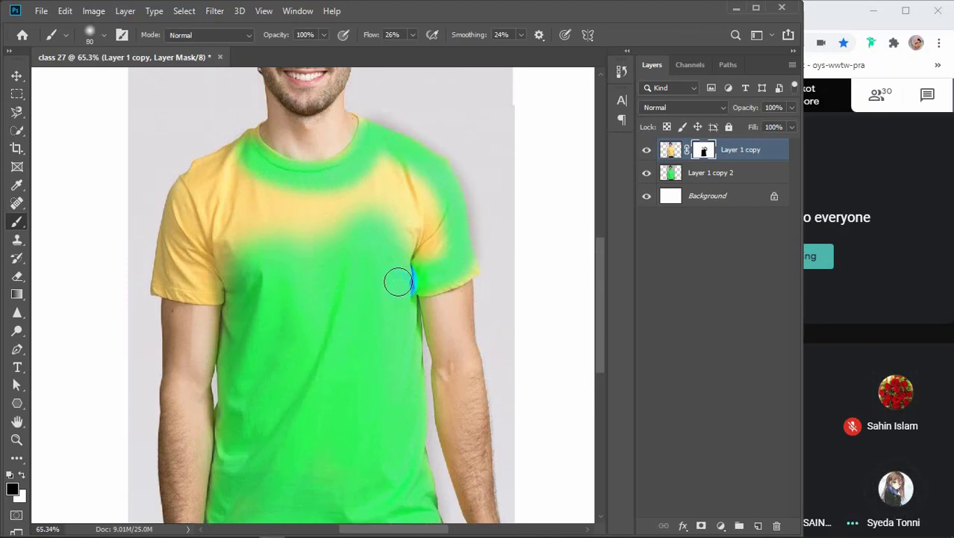
pyautogui.moveTo(384, 150)
pyautogui.mouseDown()
pyautogui.moveTo(429, 214)
pyautogui.moveTo(423, 257)
pyautogui.mouseUp()
pyautogui.moveTo(360, 188)
pyautogui.mouseDown()
pyautogui.moveTo(392, 202)
pyautogui.moveTo(391, 287)
pyautogui.moveTo(365, 212)
pyautogui.moveTo(367, 179)
pyautogui.moveTo(415, 258)
pyautogui.moveTo(342, 303)
pyautogui.moveTo(431, 254)
pyautogui.moveTo(445, 262)
pyautogui.moveTo(380, 204)
pyautogui.moveTo(287, 262)
pyautogui.moveTo(380, 169)
pyautogui.moveTo(279, 224)
pyautogui.moveTo(343, 200)
pyautogui.moveTo(209, 224)
pyautogui.moveTo(301, 198)
pyautogui.moveTo(238, 164)
pyautogui.moveTo(202, 182)
pyautogui.moveTo(190, 212)
pyautogui.mouseUp()
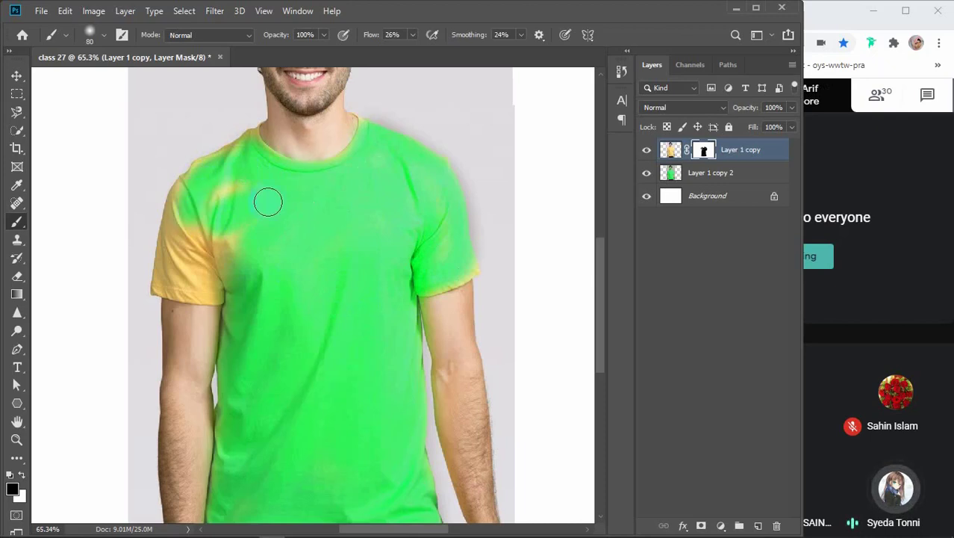
pyautogui.moveTo(232, 183)
pyautogui.mouseDown()
pyautogui.moveTo(193, 236)
pyautogui.moveTo(205, 198)
pyautogui.moveTo(198, 183)
pyautogui.moveTo(179, 203)
pyautogui.moveTo(164, 288)
pyautogui.moveTo(207, 290)
pyautogui.moveTo(243, 247)
pyautogui.moveTo(183, 264)
pyautogui.moveTo(248, 243)
pyautogui.moveTo(202, 217)
pyautogui.moveTo(195, 184)
pyautogui.moveTo(245, 149)
pyautogui.moveTo(409, 246)
pyautogui.moveTo(413, 233)
pyautogui.moveTo(454, 271)
pyautogui.mouseUp()
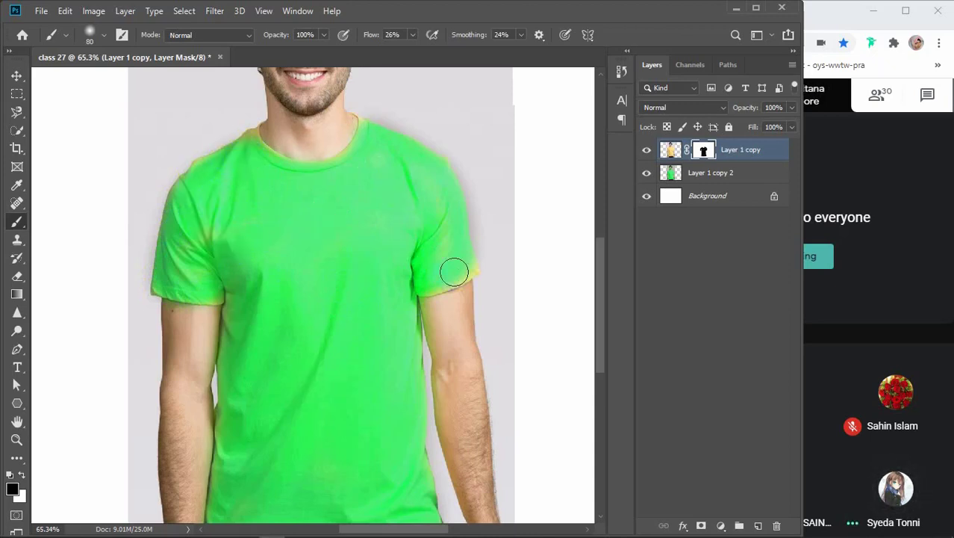
# Reduce the brush to 50 px and mask out the yellow fringe along the cuff of the sleeve on the image's right side.
pyautogui.scroll(4, 456, 273)
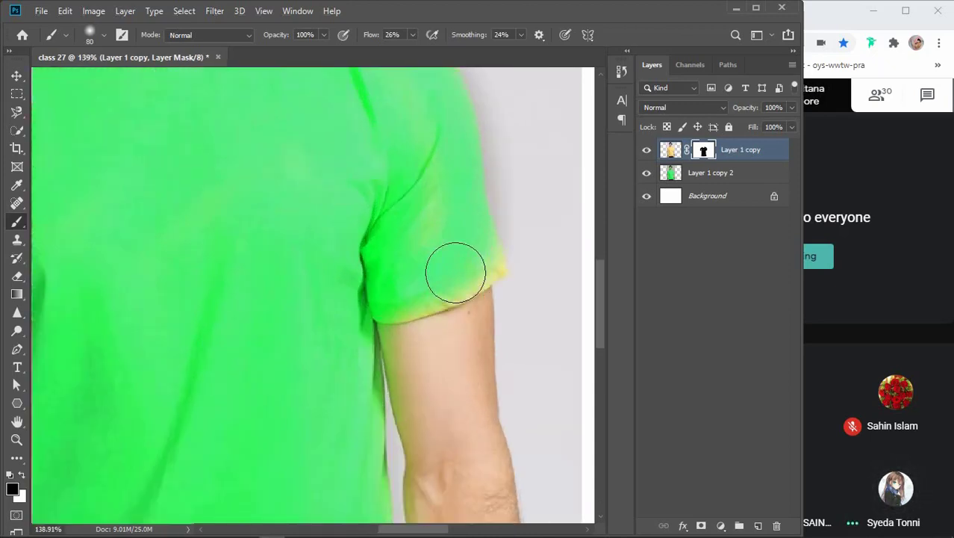
pyautogui.press('[')
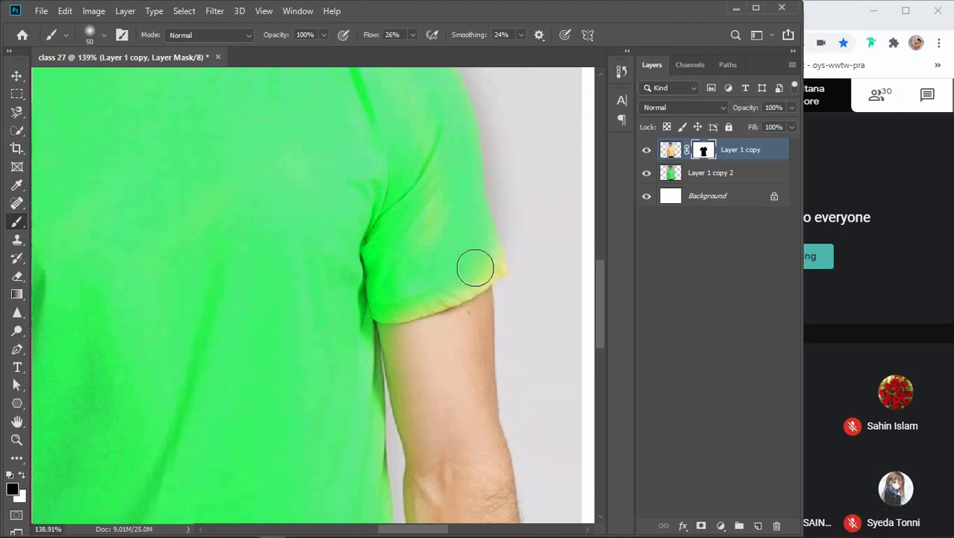
pyautogui.moveTo(485, 263); pyautogui.dragTo(392, 313)
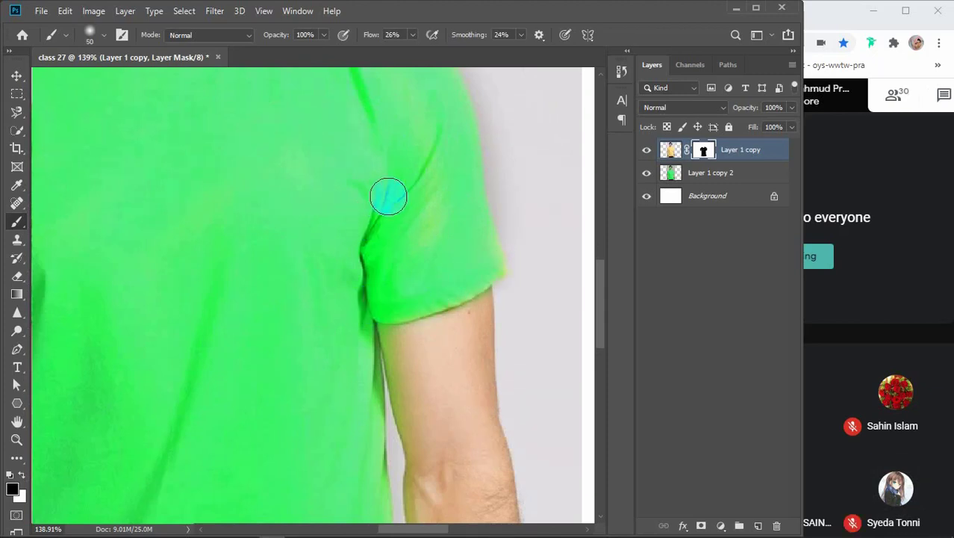
pyautogui.scroll(-7, 389, 193)
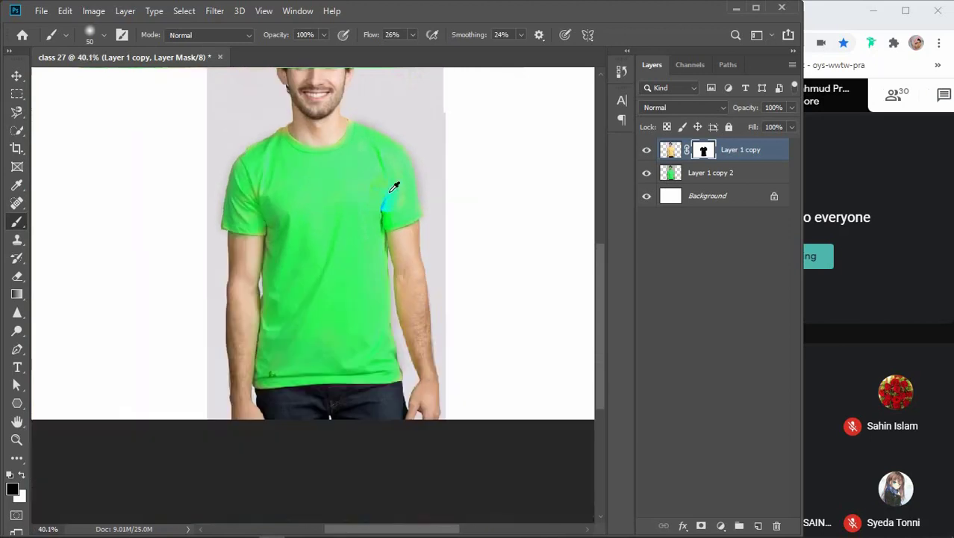
pyautogui.scroll(2, 499, 252)
pyautogui.scroll(-1, 499, 251)
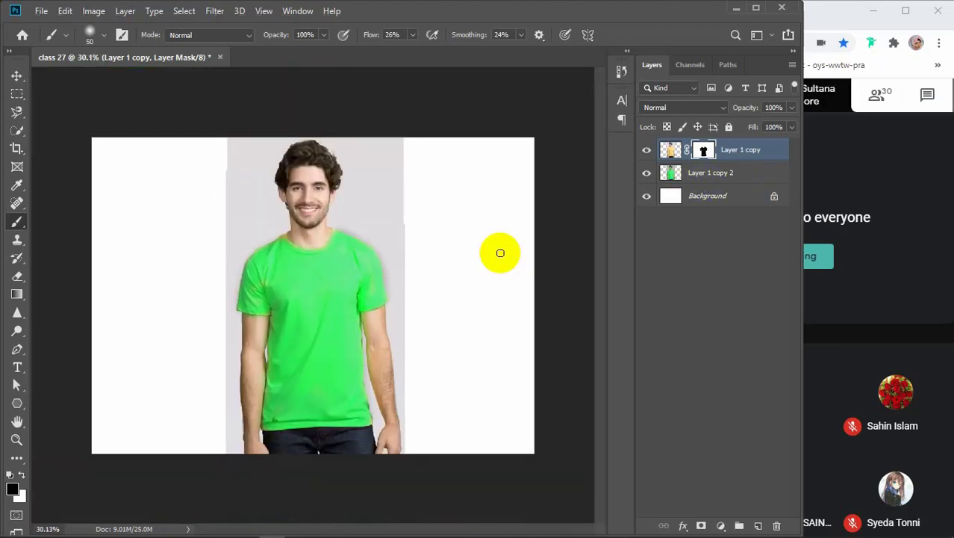
# Delete Layer 1 copy and Layer 1 copy 2, and bring back the original yellow T-shirt photo as Layer 1.
pyautogui.hotkey('ctrl', '2')
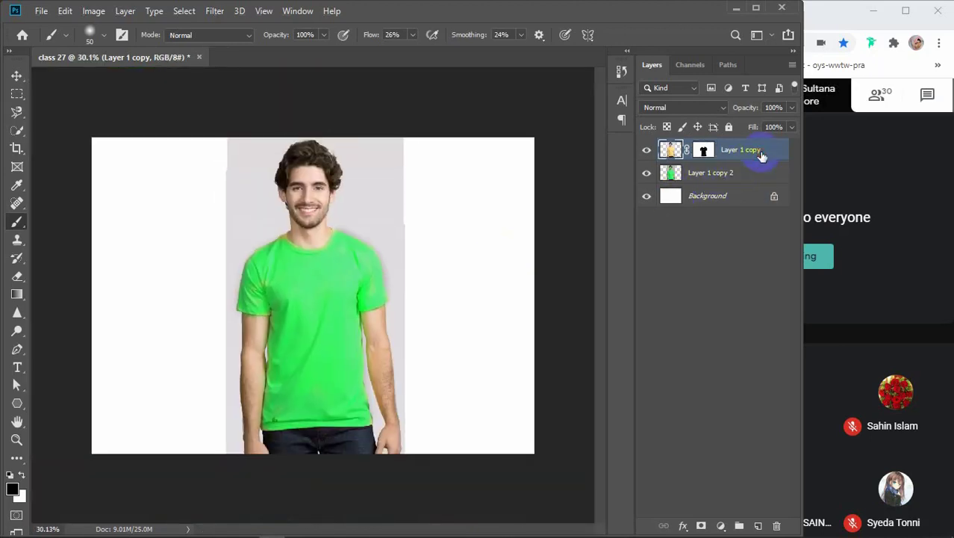
pyautogui.press('Delete')
pyautogui.press('Delete')
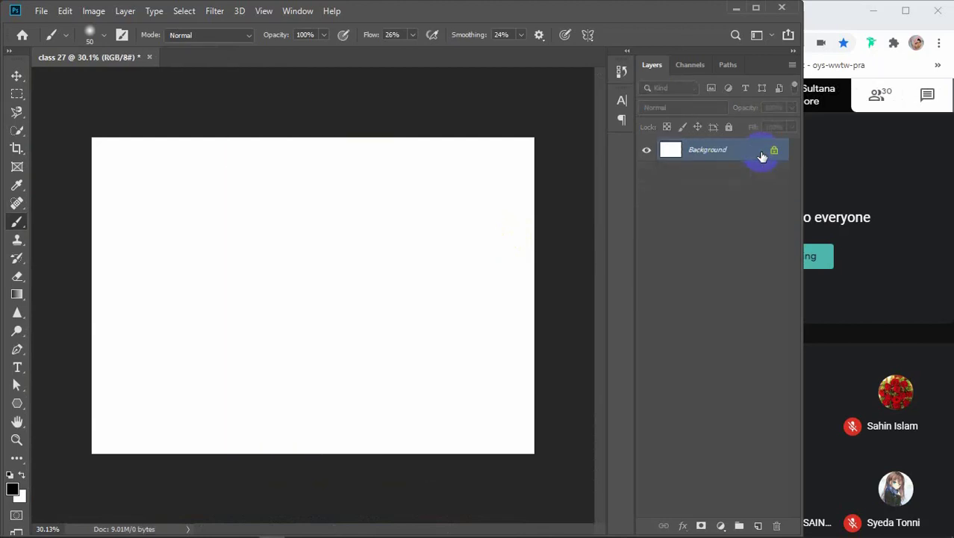
pyautogui.hotkey('ctrl', 'z')
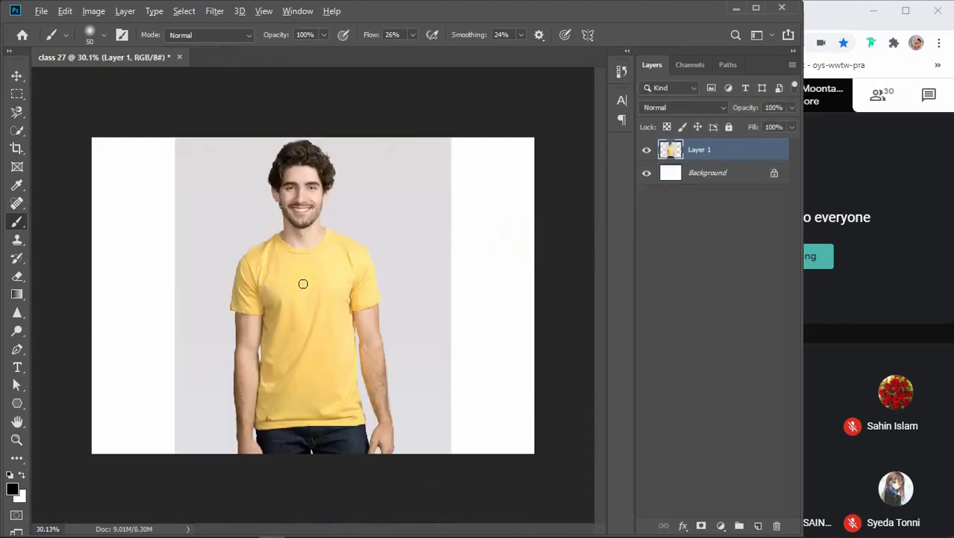
# Select a patch of the yellow shirt around the shoulder on the image's left side with the Quick Selection tool at size 5.
pyautogui.scroll(2, 303, 284)
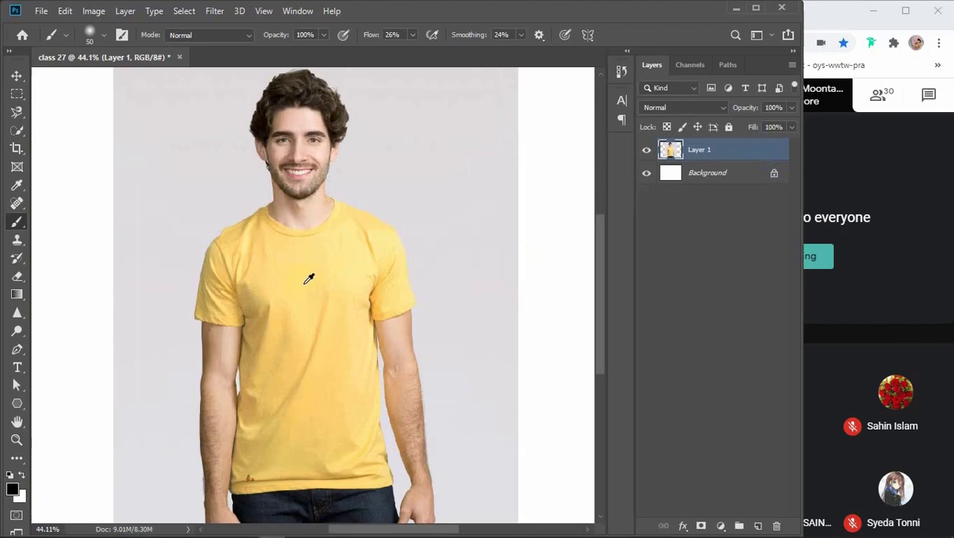
pyautogui.click(14, 133)
pyautogui.click(246, 222)
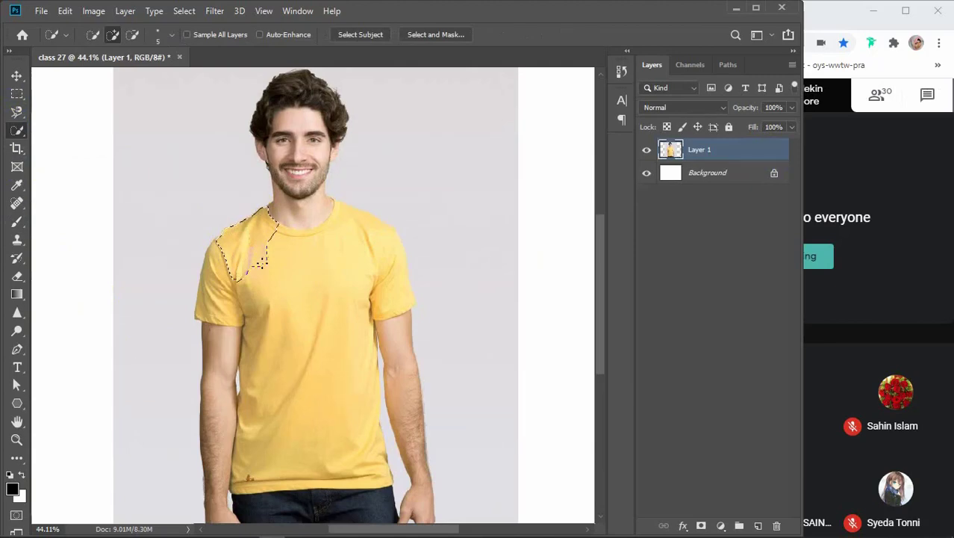
pyautogui.moveTo(260, 258); pyautogui.dragTo(254, 255)
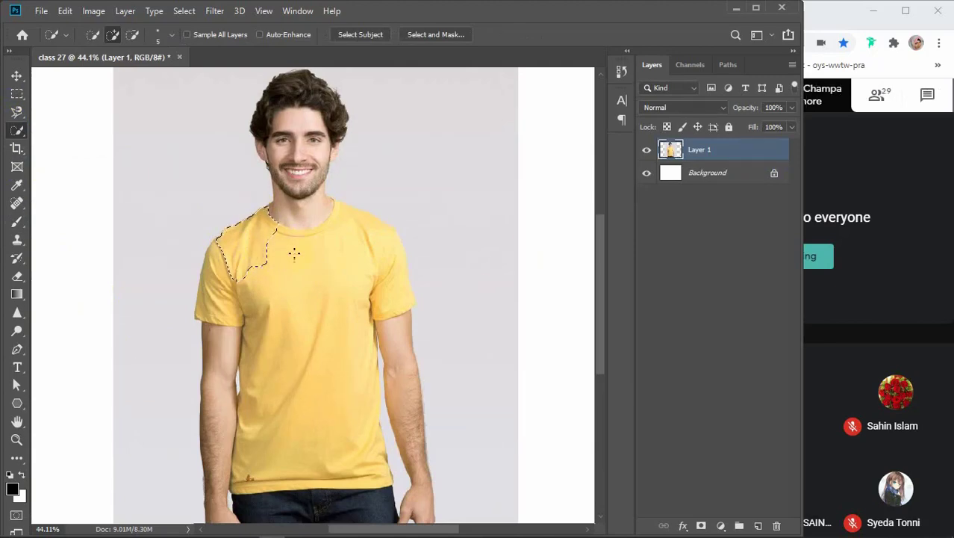
# Open the Layer Style blending options for Layer 1.
pyautogui.doubleClick(751, 154)
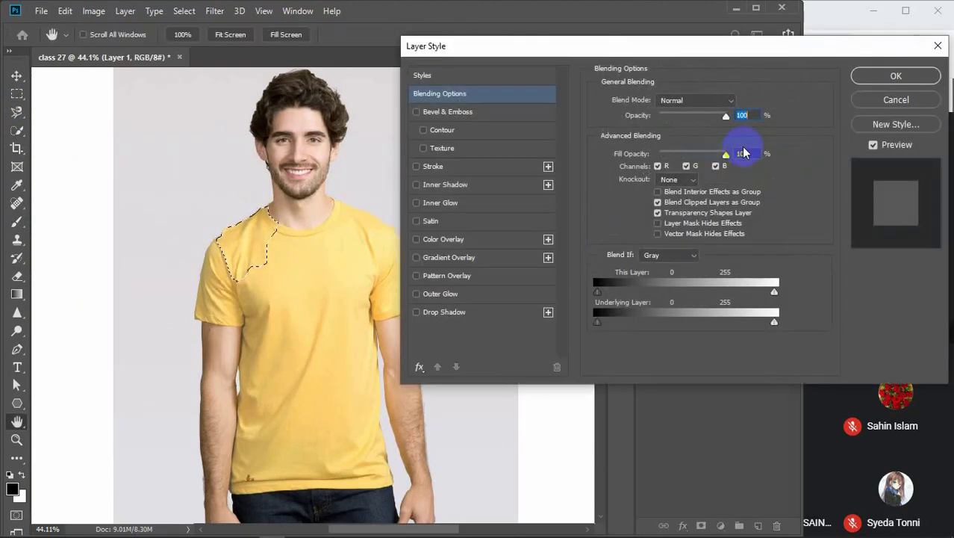
pyautogui.click(445, 257)
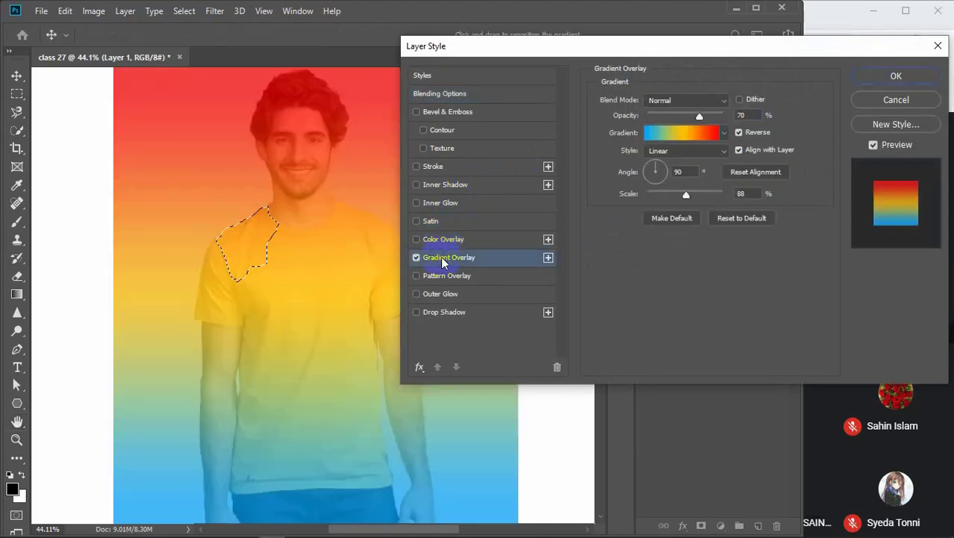
pyautogui.click(890, 103)
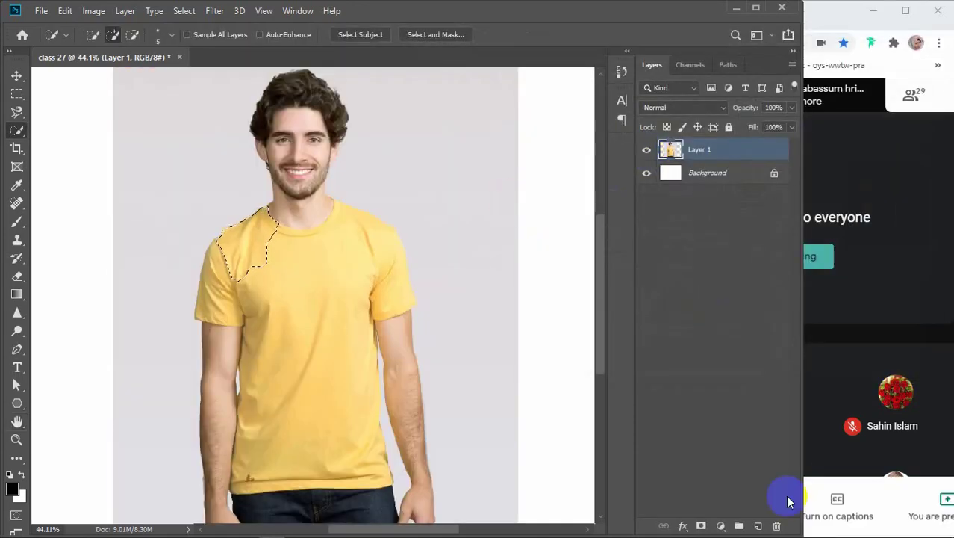
pyautogui.click(758, 526)
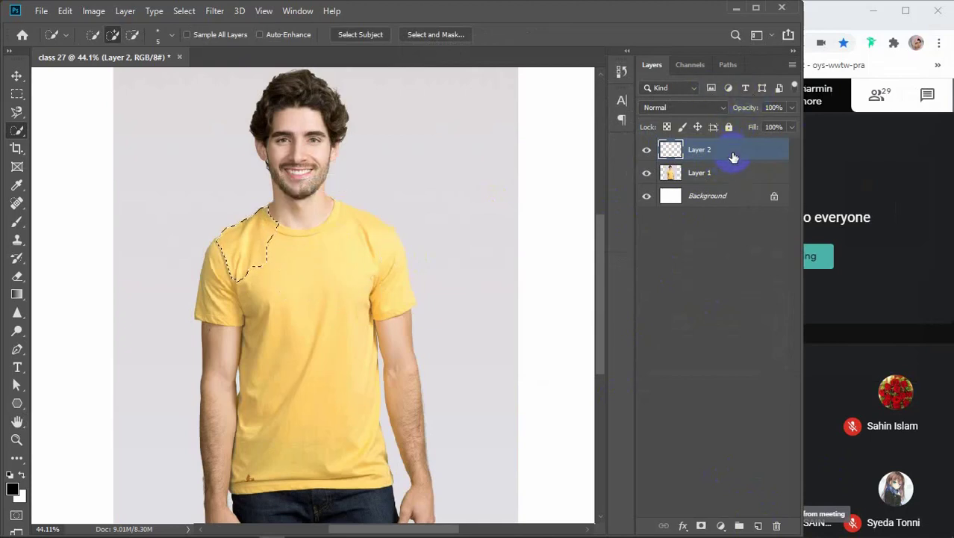
pyautogui.click(777, 525)
# Copy the selected shoulder area of the shirt to a new layer and check the cut-out with Layer 1 briefly hidden.
pyautogui.hotkey('ctrl', 'z')
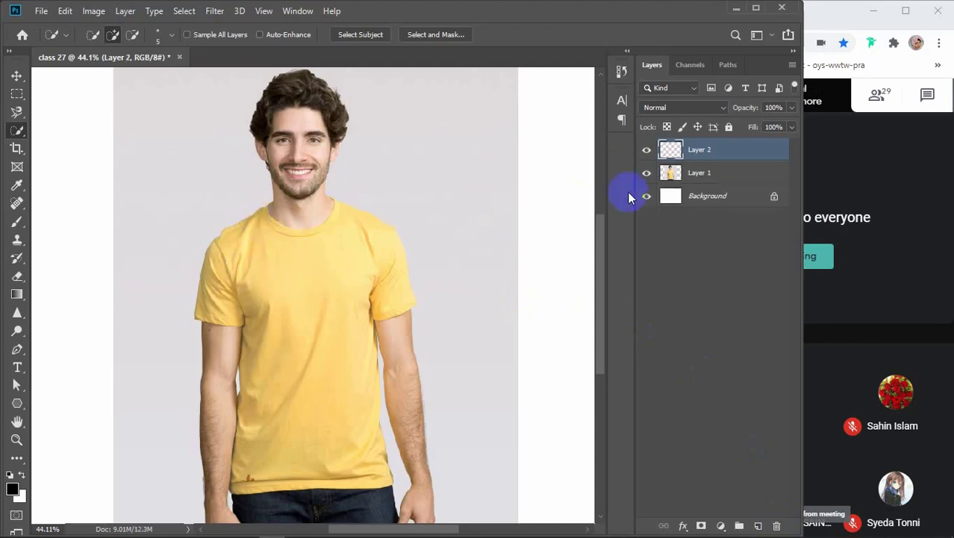
pyautogui.click(647, 174)
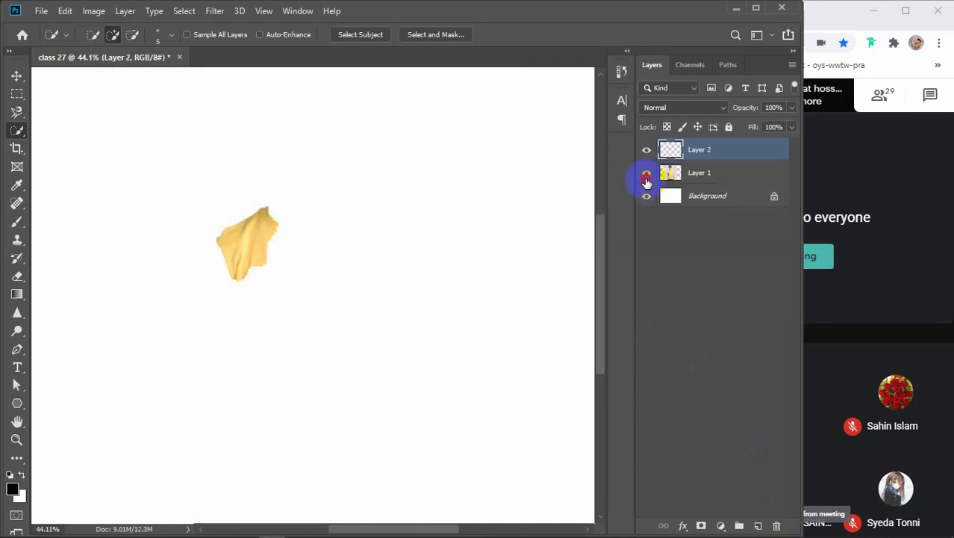
pyautogui.click(646, 174)
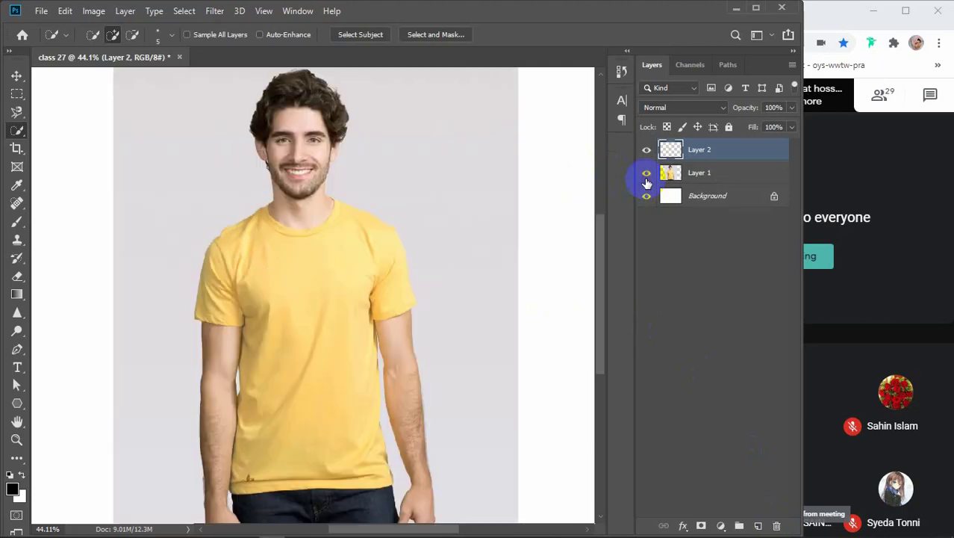
# Apply a linear red-yellow-blue Gradient Overlay at 90° and 70% opacity to the shoulder patch on Layer 2.
pyautogui.doubleClick(757, 156)
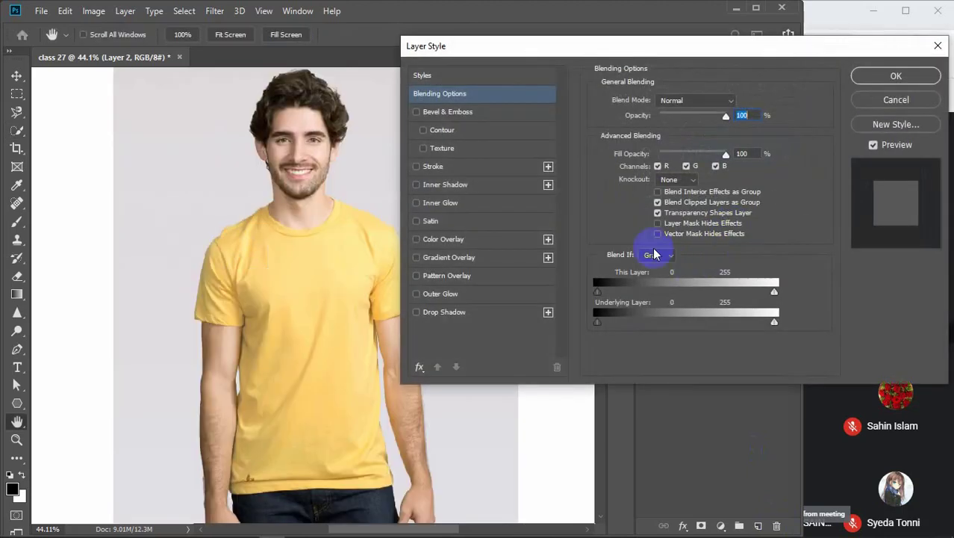
pyautogui.click(446, 257)
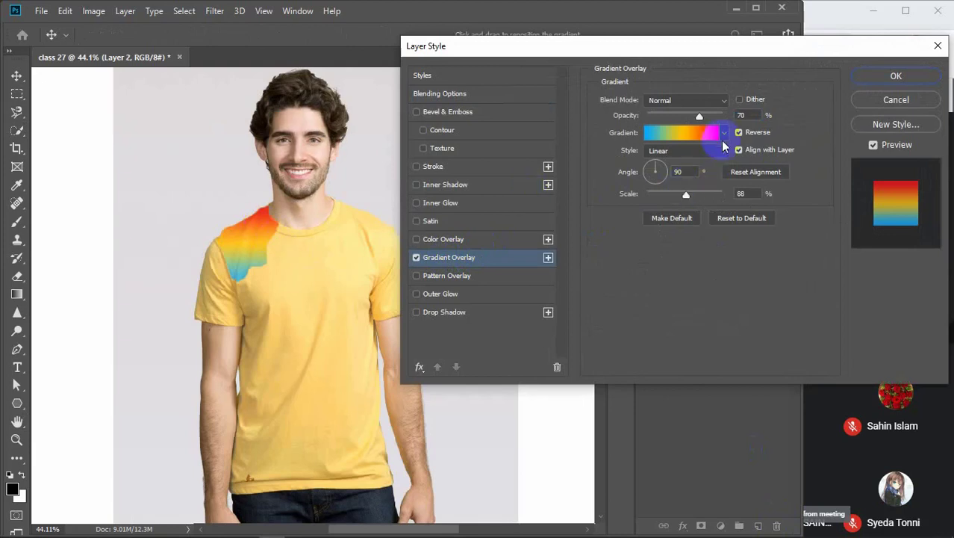
pyautogui.click(685, 171)
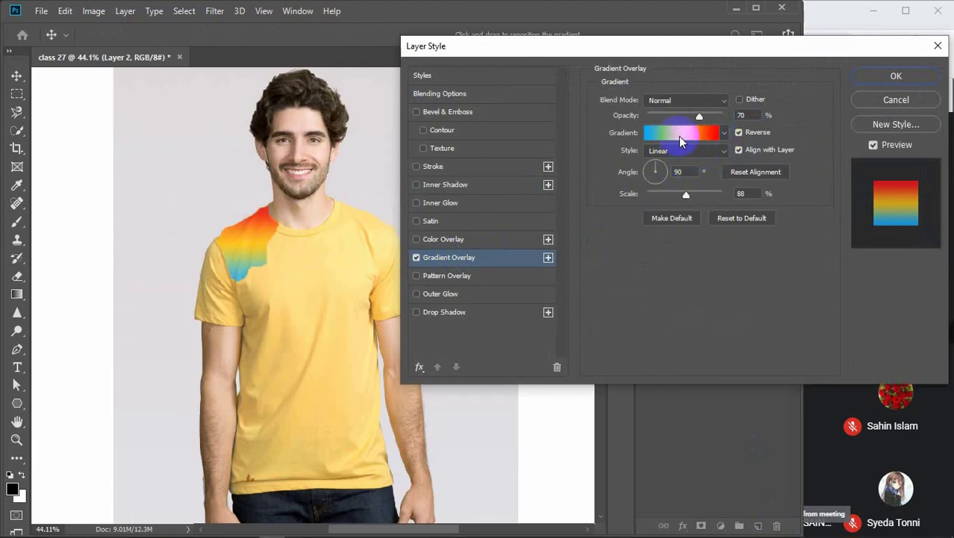
pyautogui.click(880, 77)
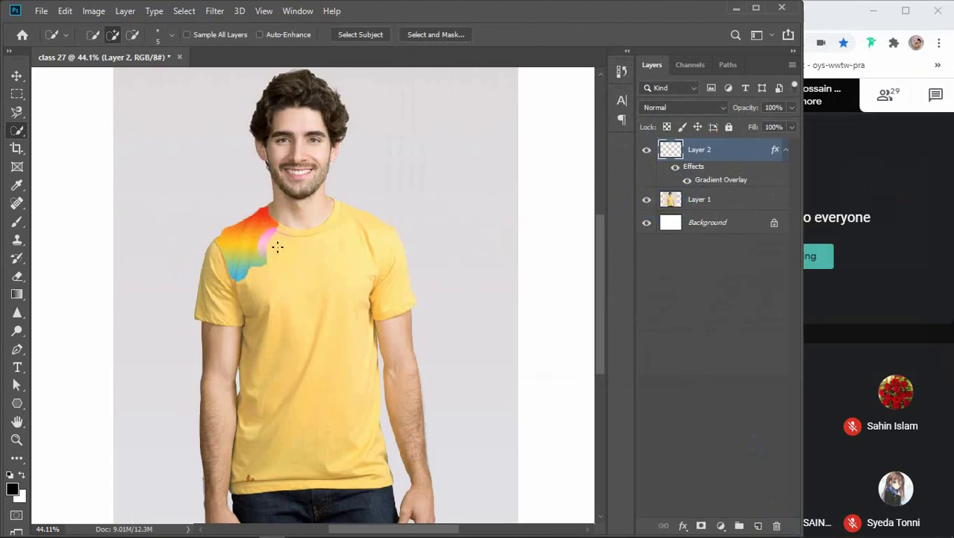
pyautogui.scroll(5, 277, 246)
pyautogui.scroll(2, 278, 219)
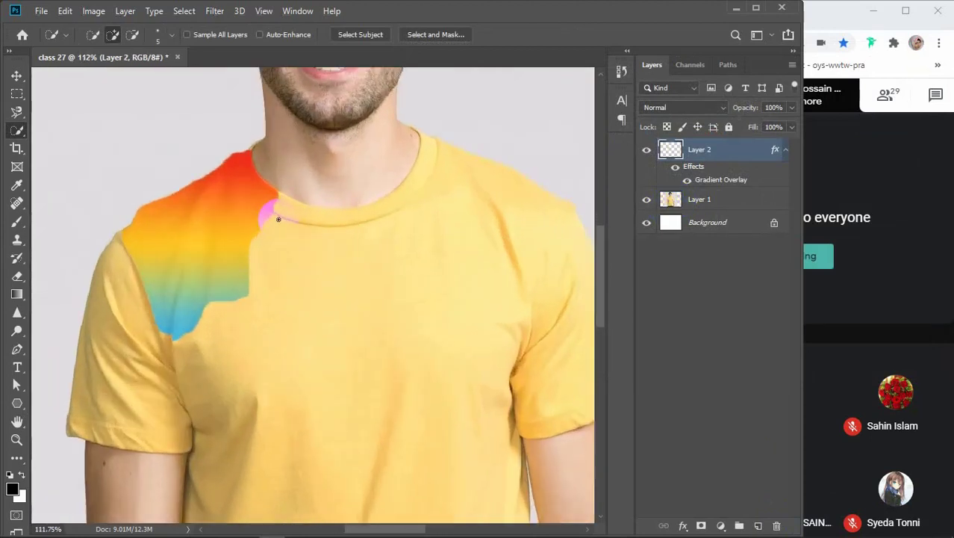
pyautogui.moveTo(272, 234); pyautogui.dragTo(264, 268)
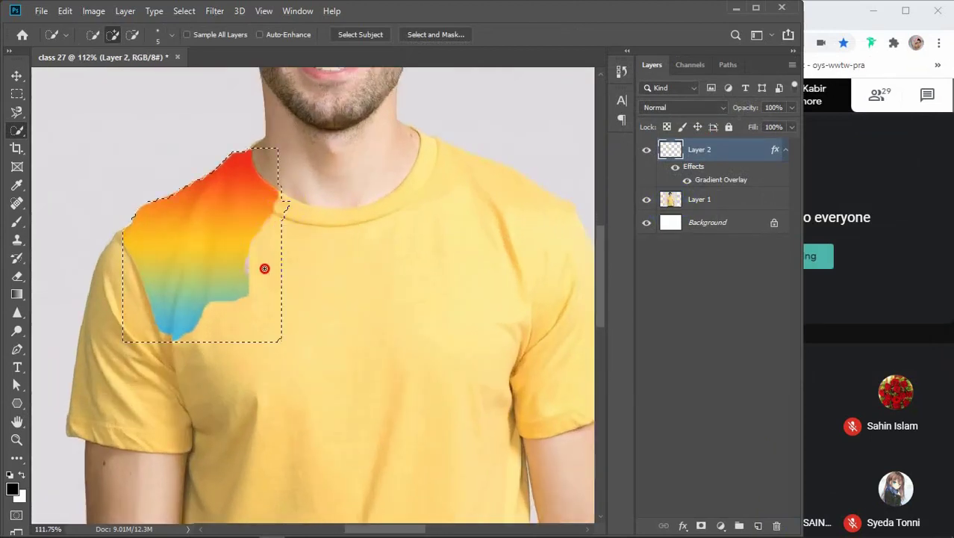
pyautogui.hotkey('ctrl', 'd')
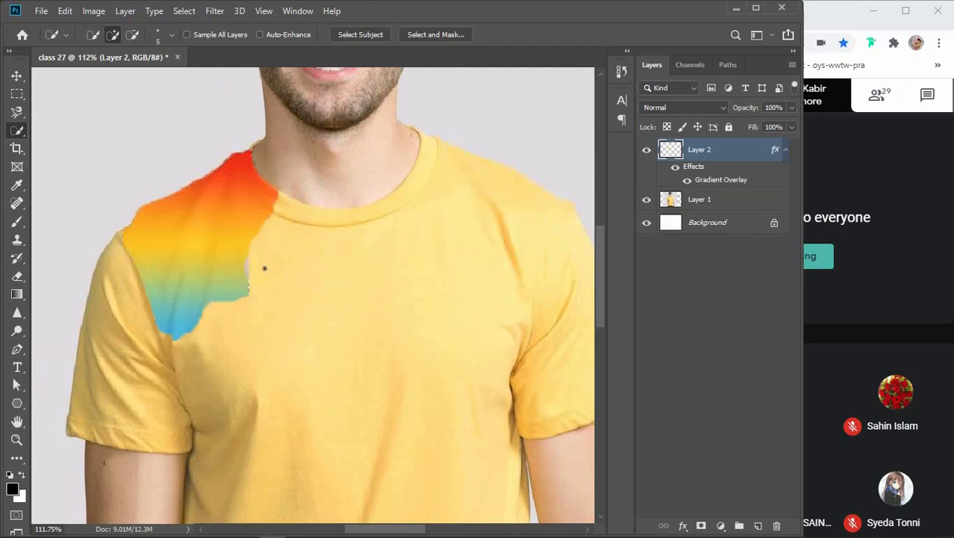
# On Layer 1, outline the collar and upper chest beside the gradient patch with the Magnetic Lasso and copy that area to a new layer.
pyautogui.click(698, 200)
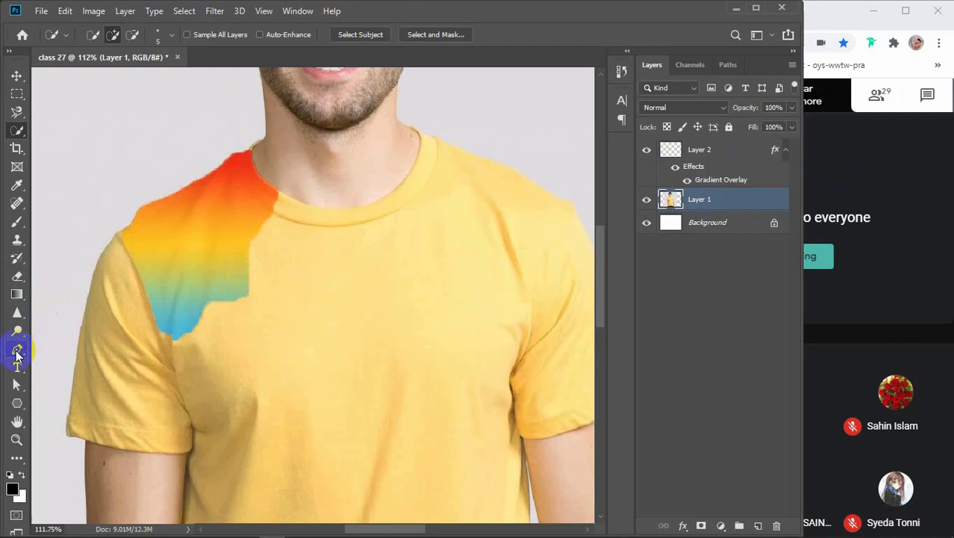
pyautogui.rightClick(17, 112)
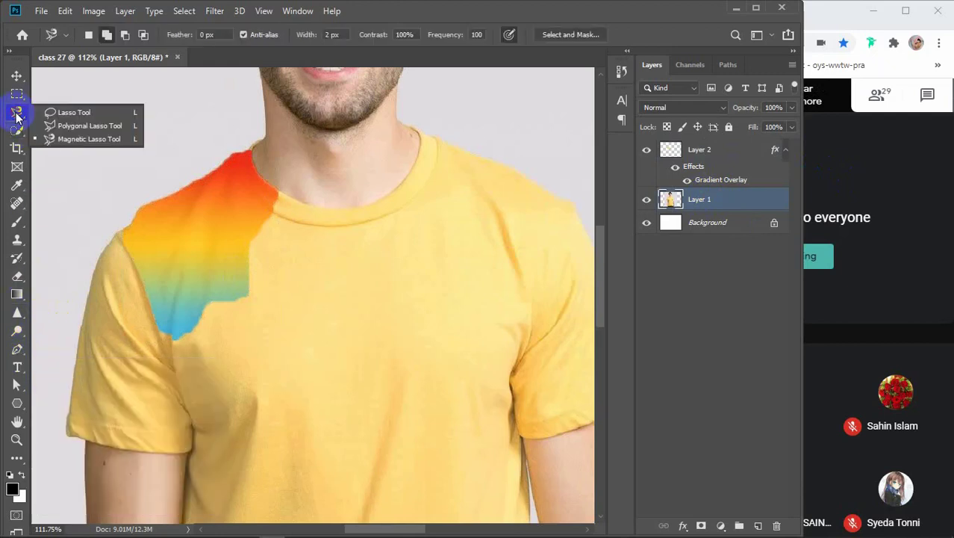
pyautogui.click(123, 138)
pyautogui.click(271, 197)
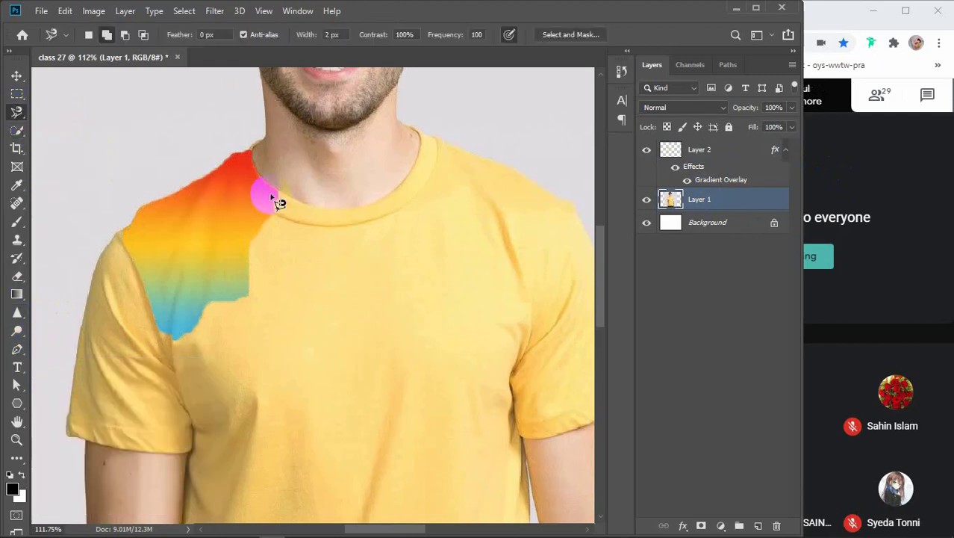
pyautogui.moveTo(272, 196)
pyautogui.mouseDown()
pyautogui.moveTo(245, 242)
pyautogui.moveTo(243, 289)
pyautogui.moveTo(203, 298)
pyautogui.moveTo(189, 324)
pyautogui.moveTo(183, 339)
pyautogui.moveTo(198, 363)
pyautogui.moveTo(275, 375)
pyautogui.moveTo(365, 295)
pyautogui.moveTo(367, 241)
pyautogui.moveTo(352, 206)
pyautogui.moveTo(274, 196)
pyautogui.mouseUp()
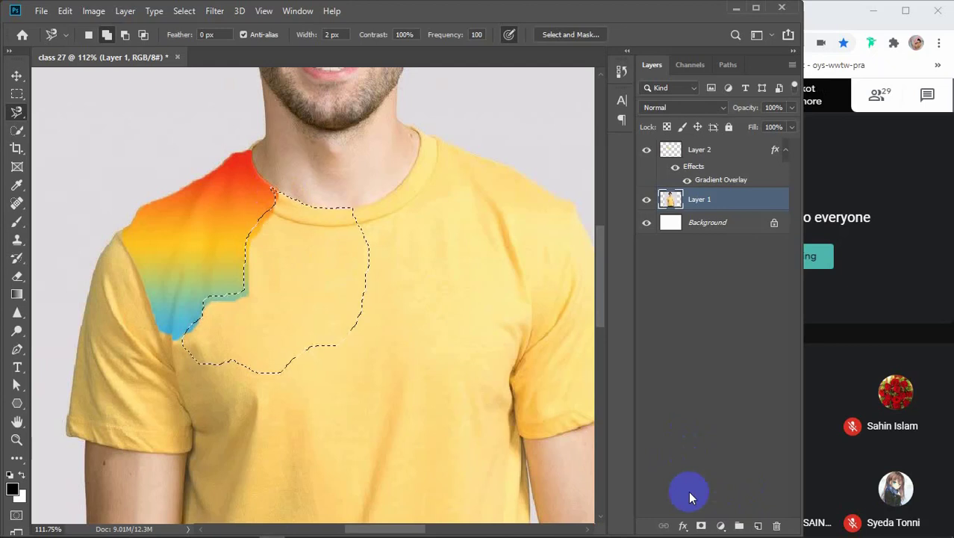
pyautogui.hotkey('ctrl', 'j')
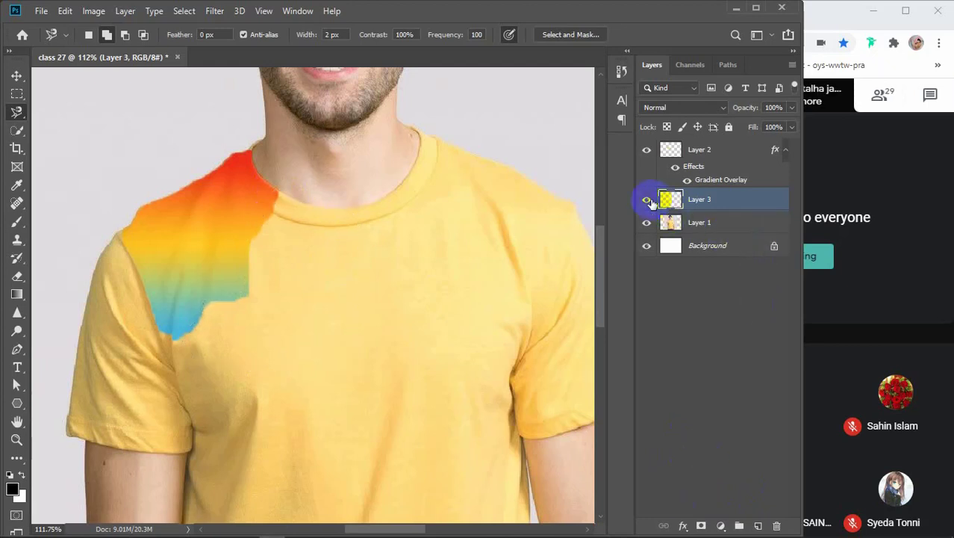
# Hide Layer 1, inspect the chest cut-out on its own, and show the gradient shoulder patch beside it again.
pyautogui.click(645, 151)
pyautogui.click(645, 152)
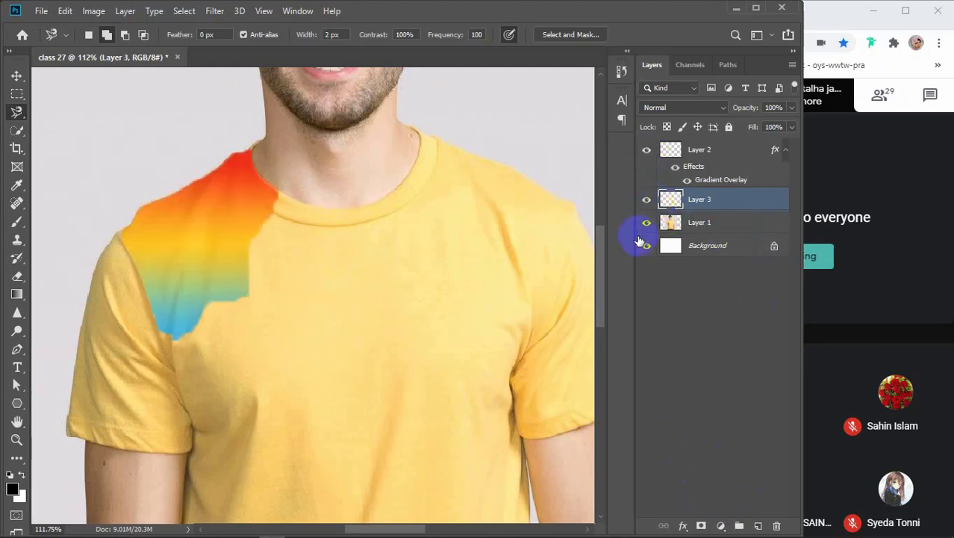
pyautogui.click(647, 221)
pyautogui.click(647, 152)
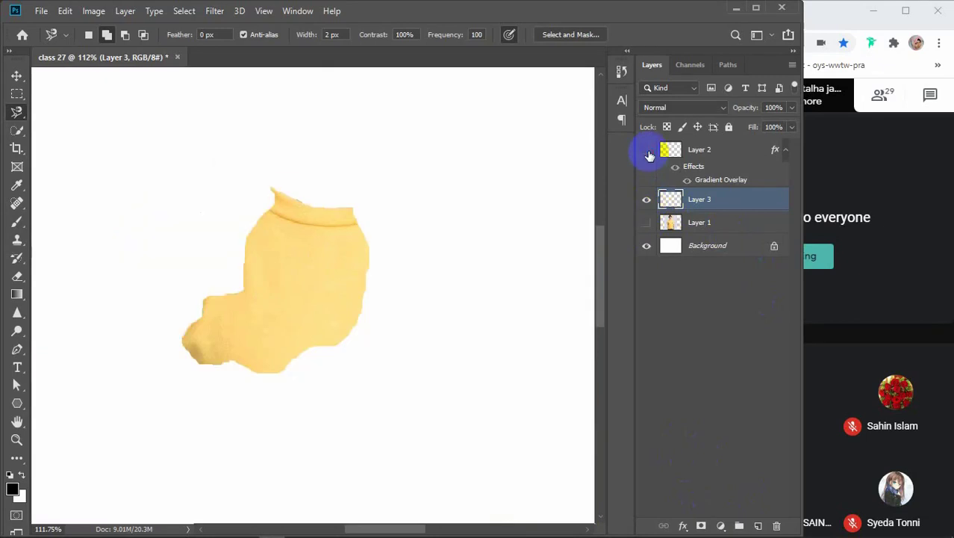
pyautogui.click(711, 201)
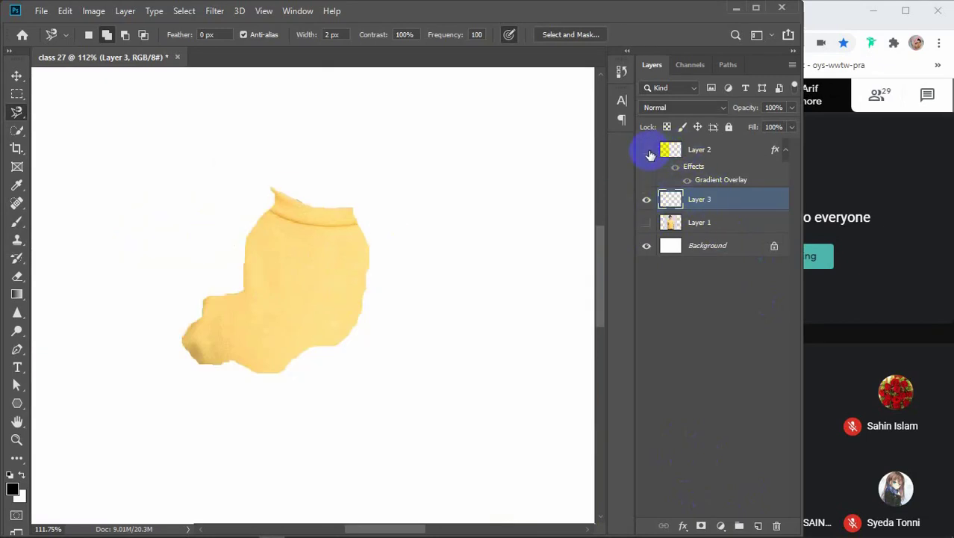
pyautogui.click(689, 205)
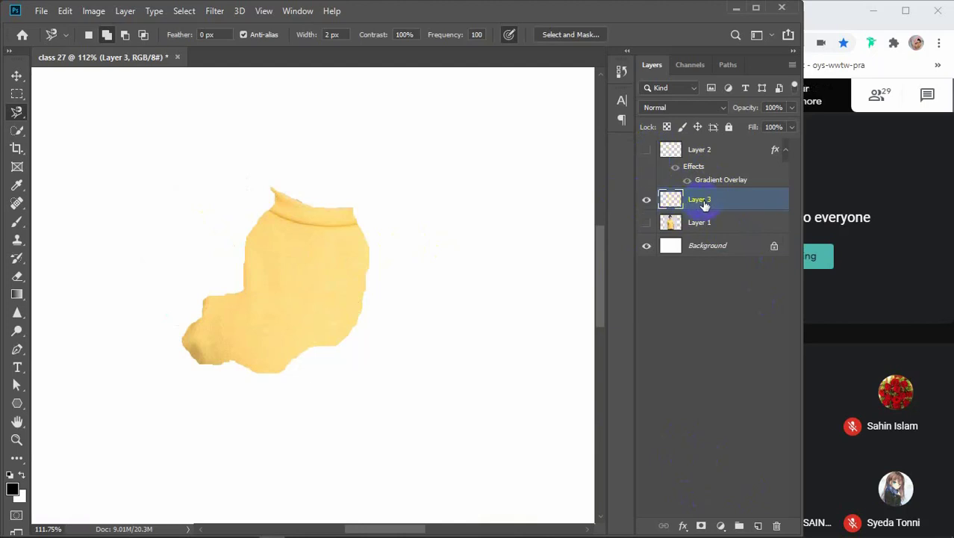
pyautogui.press('v')
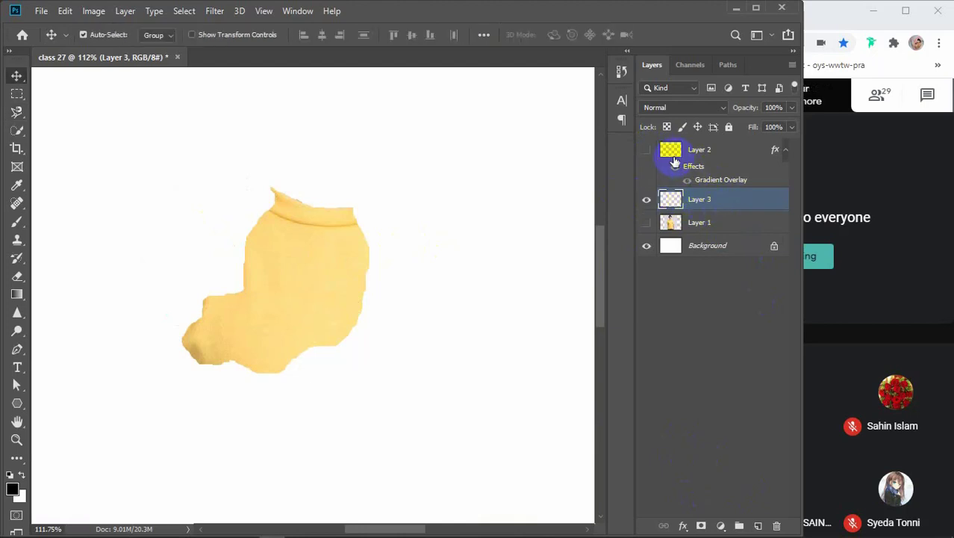
pyautogui.click(647, 149)
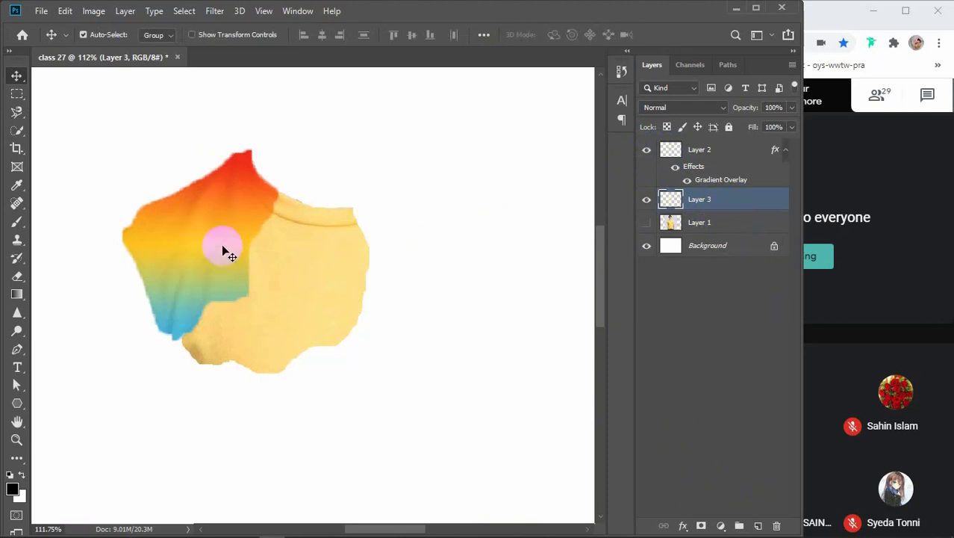
# Add a linear red-yellow-blue Gradient Overlay to the chest patch on Layer 3.
pyautogui.doubleClick(741, 202)
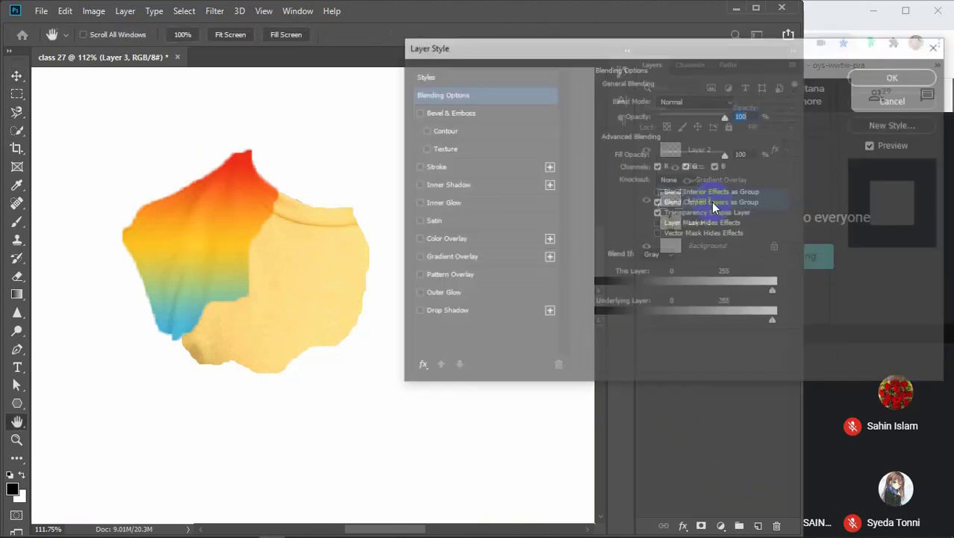
pyautogui.click(442, 258)
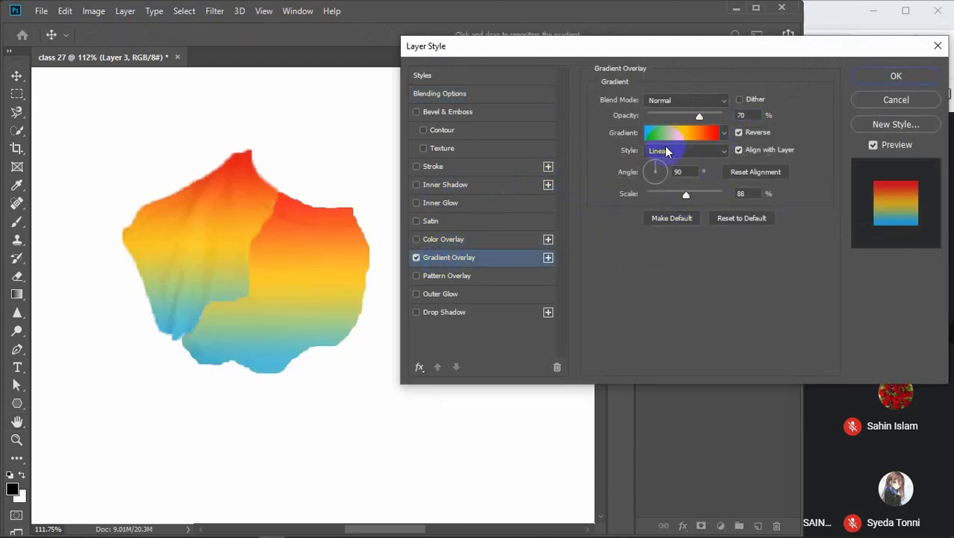
pyautogui.click(690, 135)
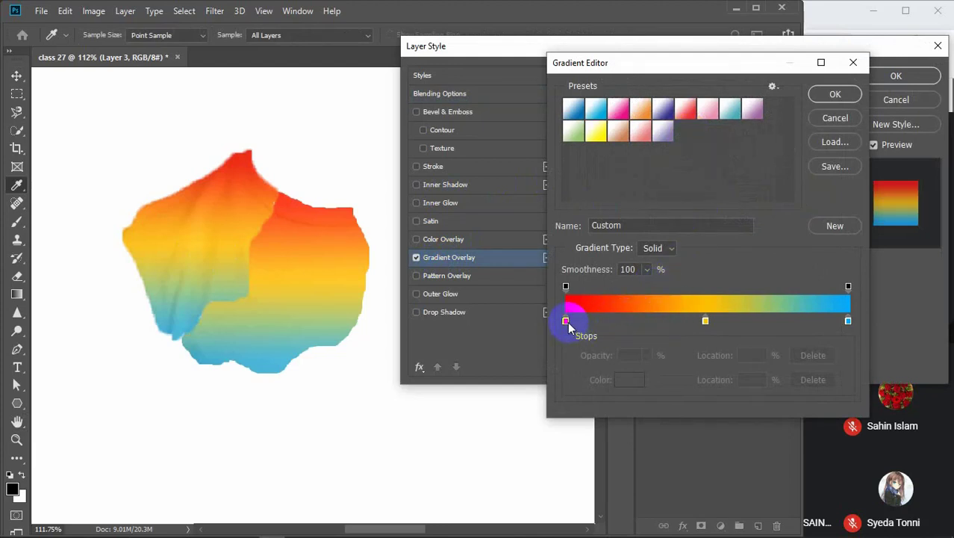
pyautogui.click(617, 104)
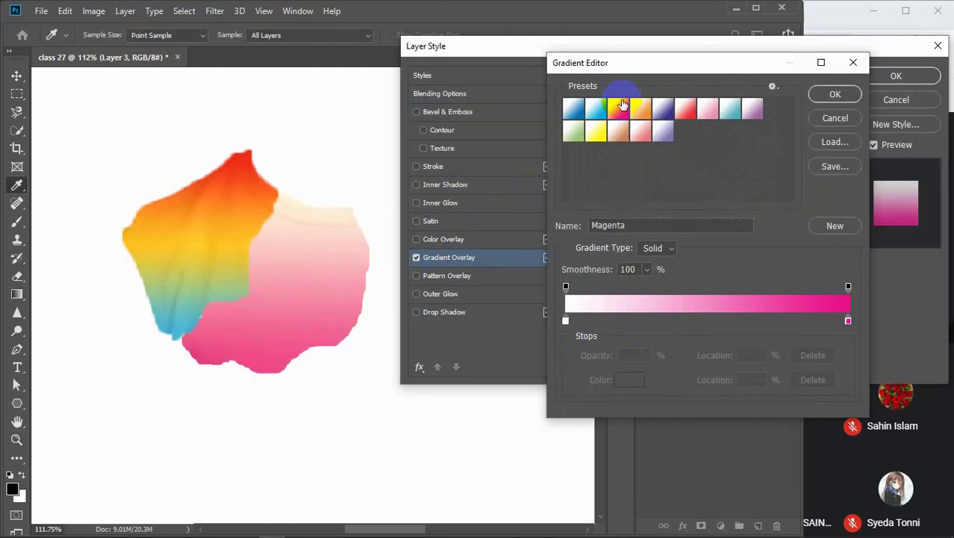
pyautogui.click(624, 135)
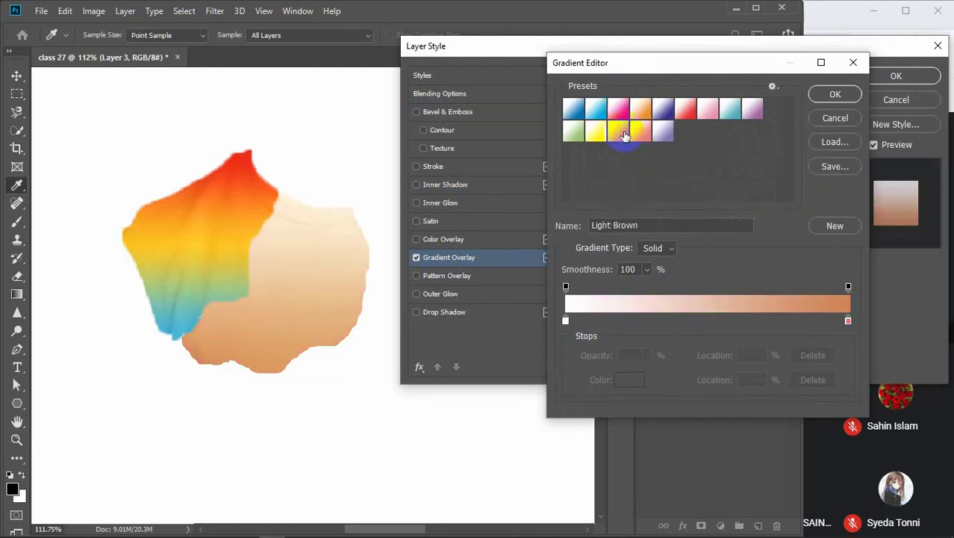
pyautogui.moveTo(625, 134); pyautogui.dragTo(569, 321)
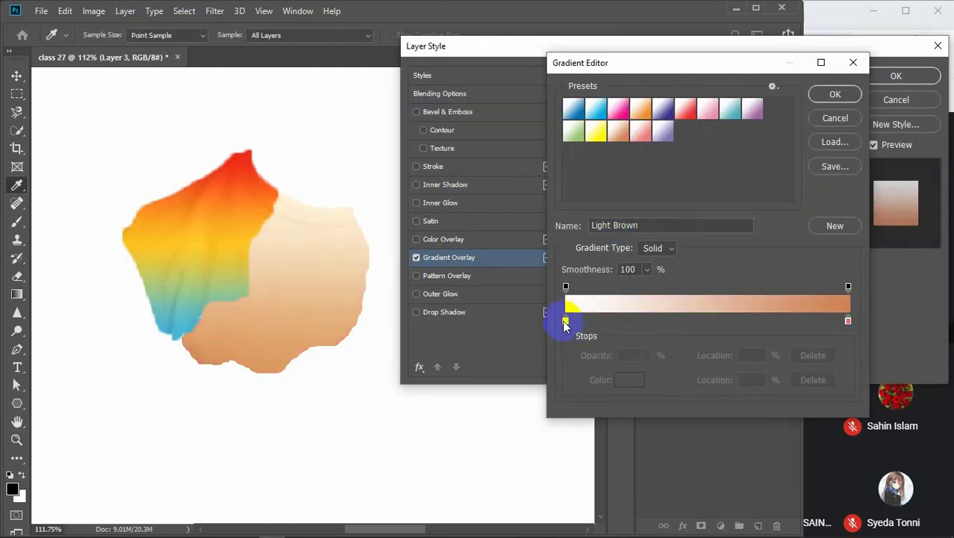
pyautogui.click(708, 320)
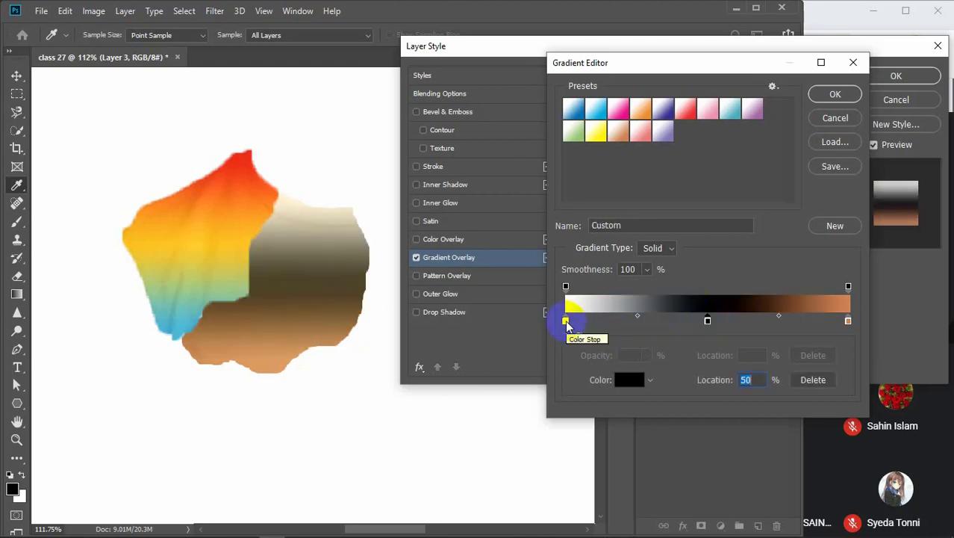
pyautogui.click(566, 322)
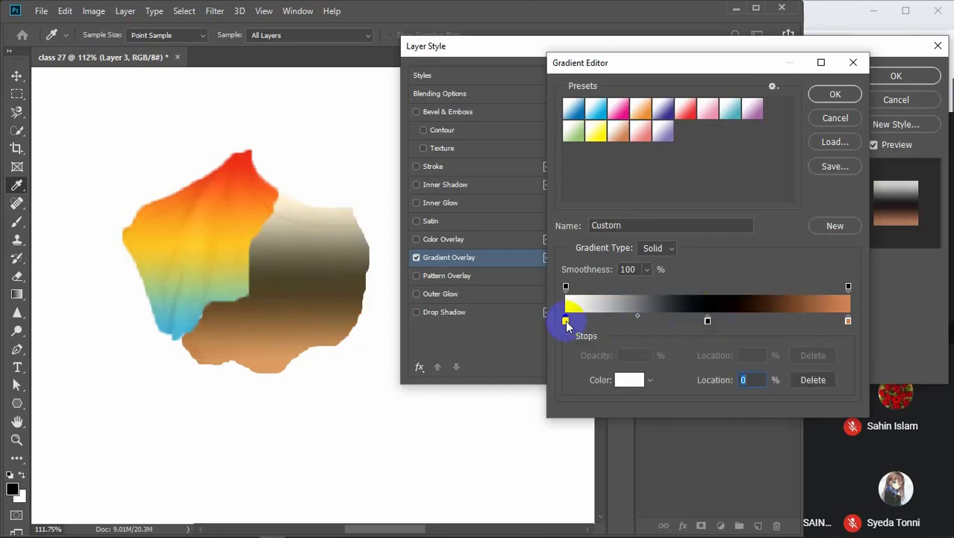
pyautogui.click(818, 119)
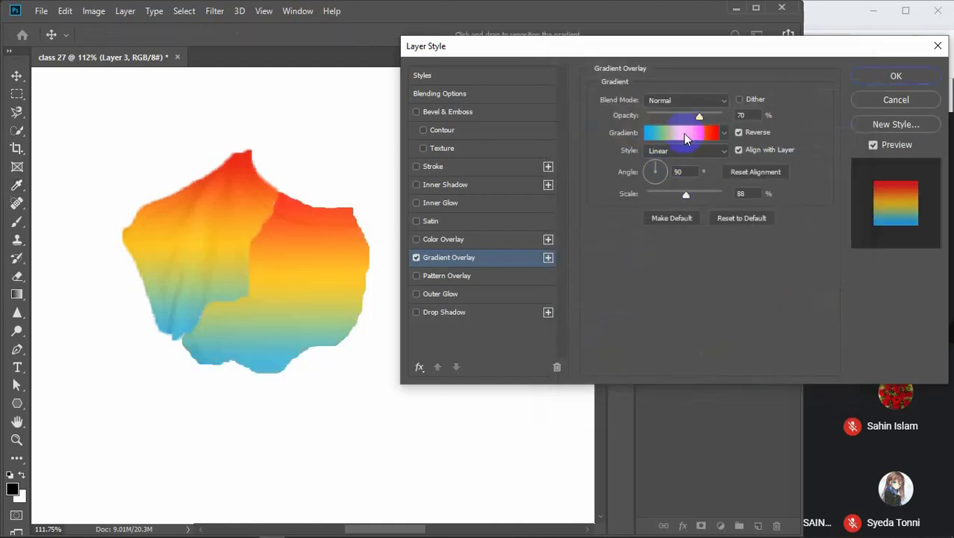
# Set the chest patch's Gradient Overlay angle to 40° and apply the layer style.
pyautogui.click(661, 168)
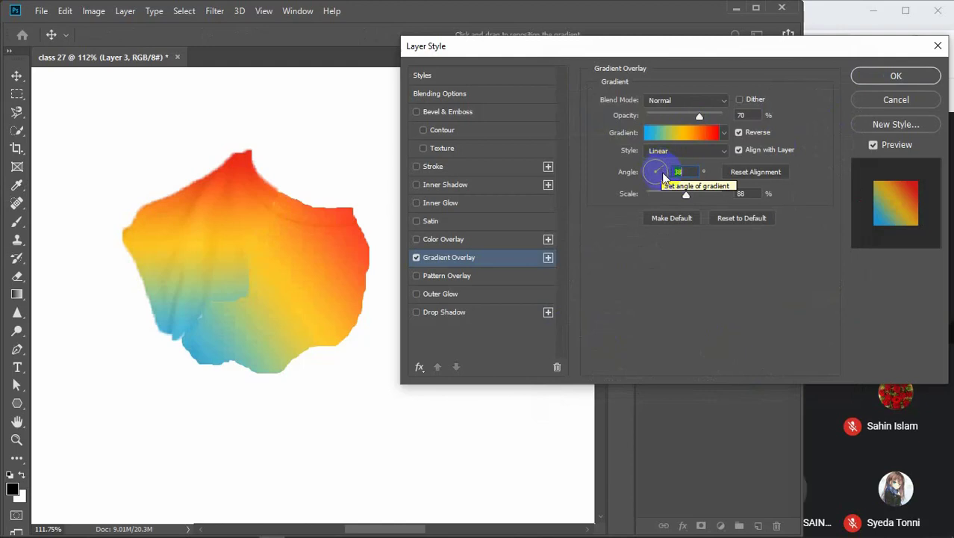
pyautogui.click(657, 169)
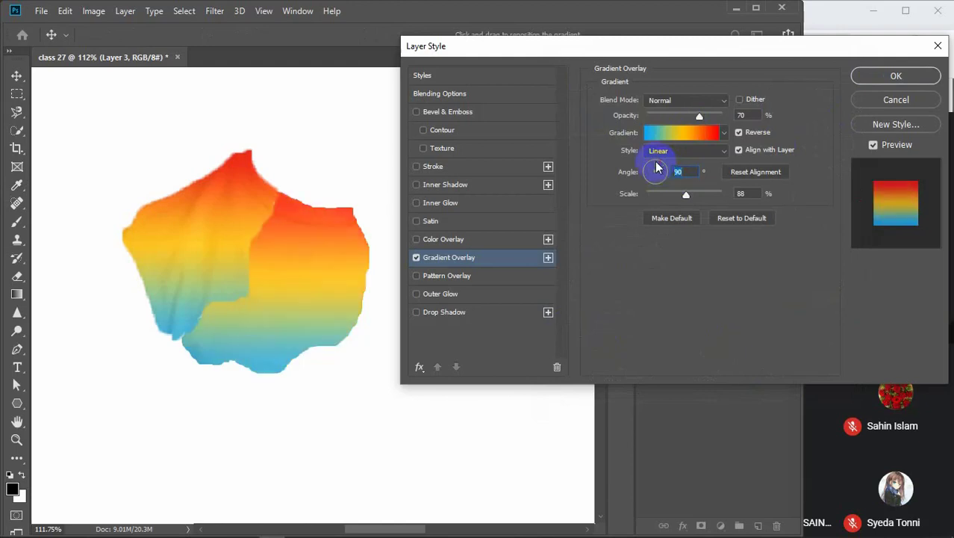
pyautogui.click(663, 167)
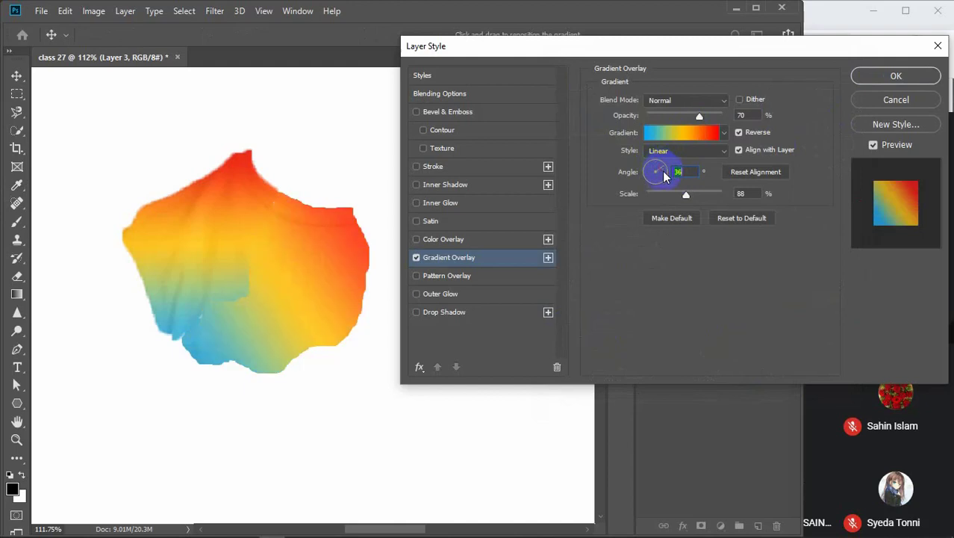
pyautogui.click(663, 171)
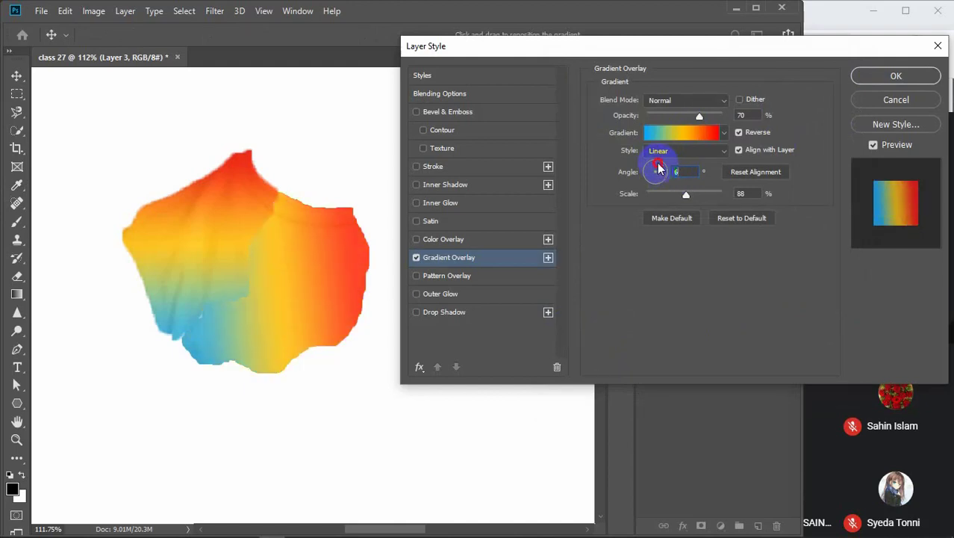
pyautogui.click(658, 169)
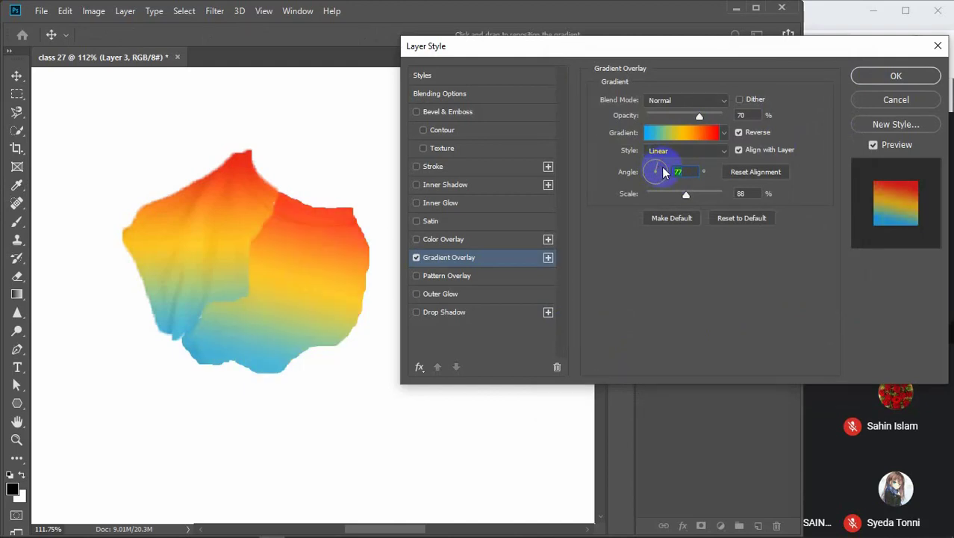
pyautogui.click(661, 169)
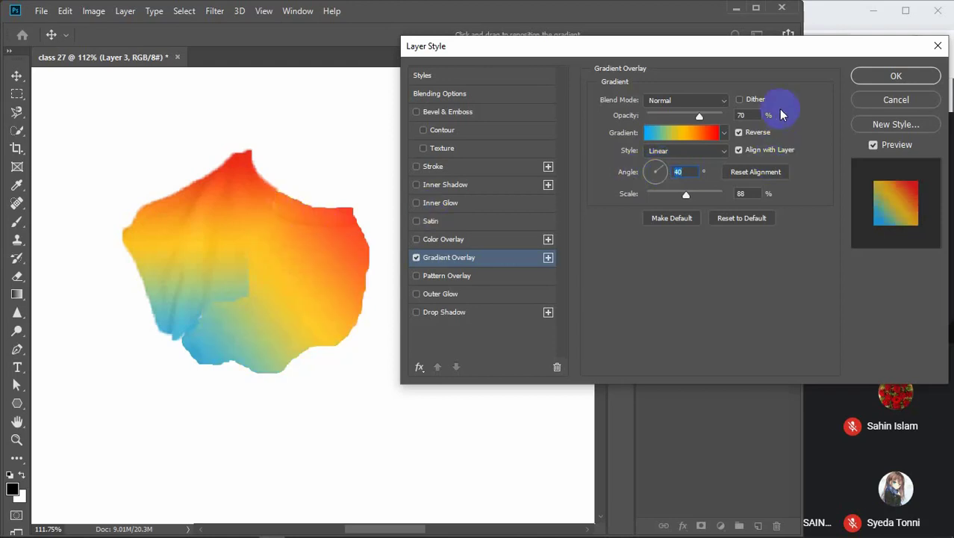
pyautogui.click(876, 77)
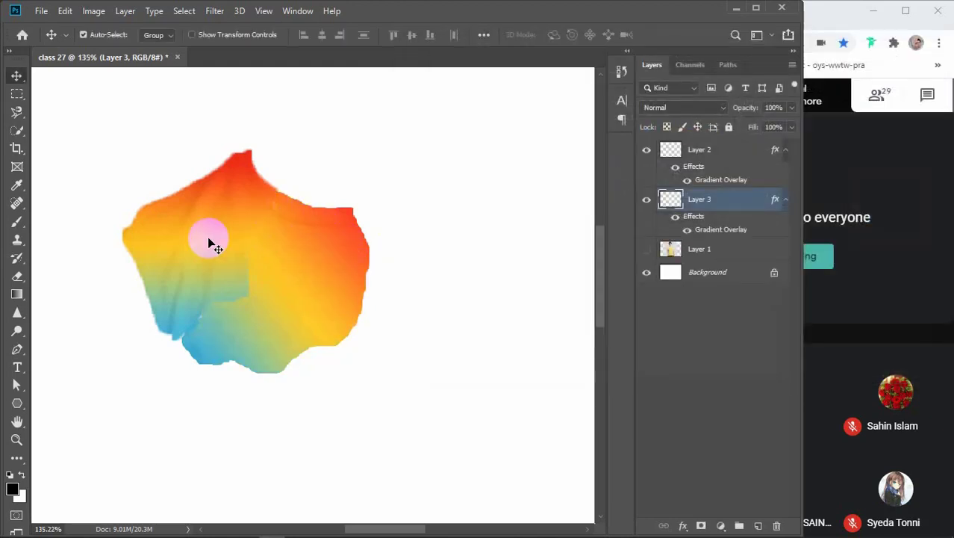
# Shift the chest patch on Layer 3 slightly toward the shoulder patch to tighten the seam.
pyautogui.scroll(5, 208, 237)
pyautogui.scroll(1, 208, 237)
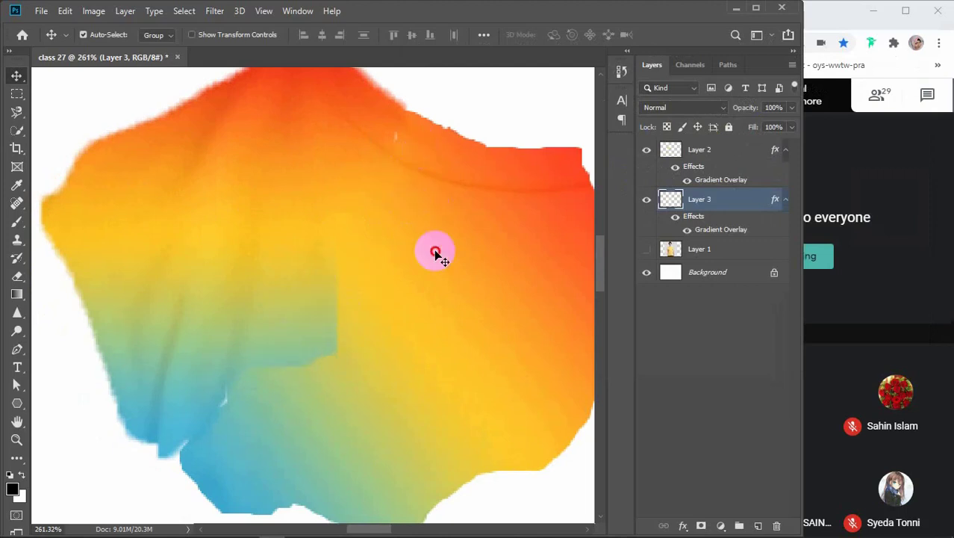
pyautogui.moveTo(436, 252); pyautogui.dragTo(428, 252)
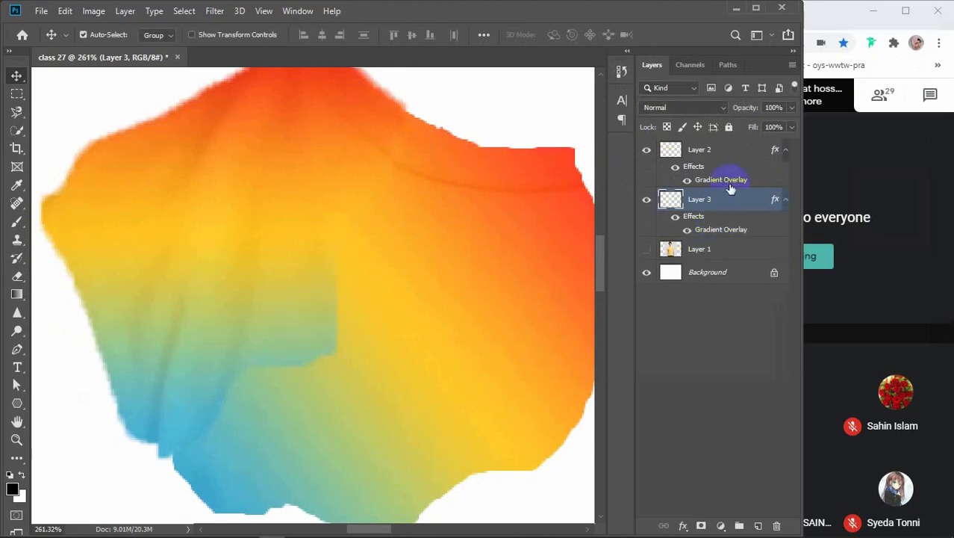
# Add a layer mask to the shoulder patch on Layer 2 and set up a size 30 Brush for it.
pyautogui.click(728, 150)
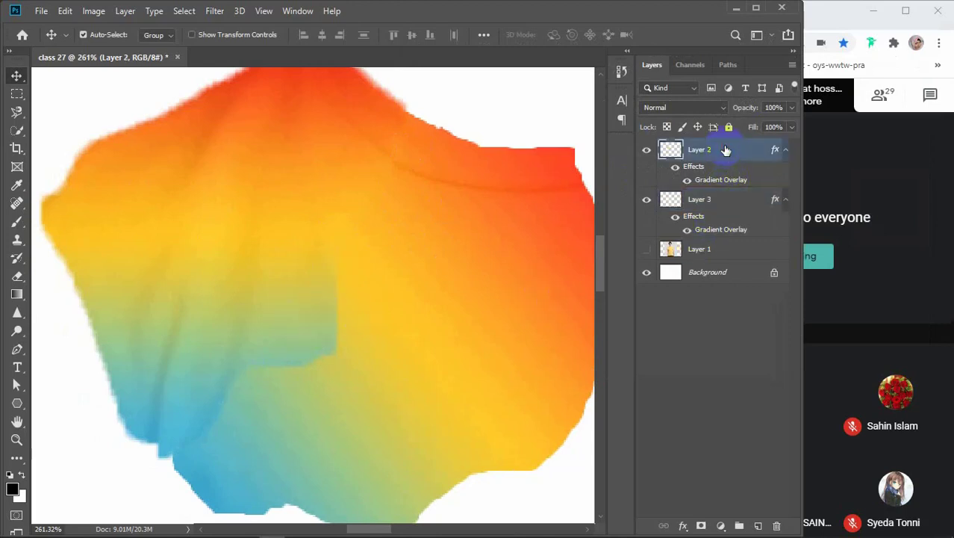
pyautogui.click(701, 526)
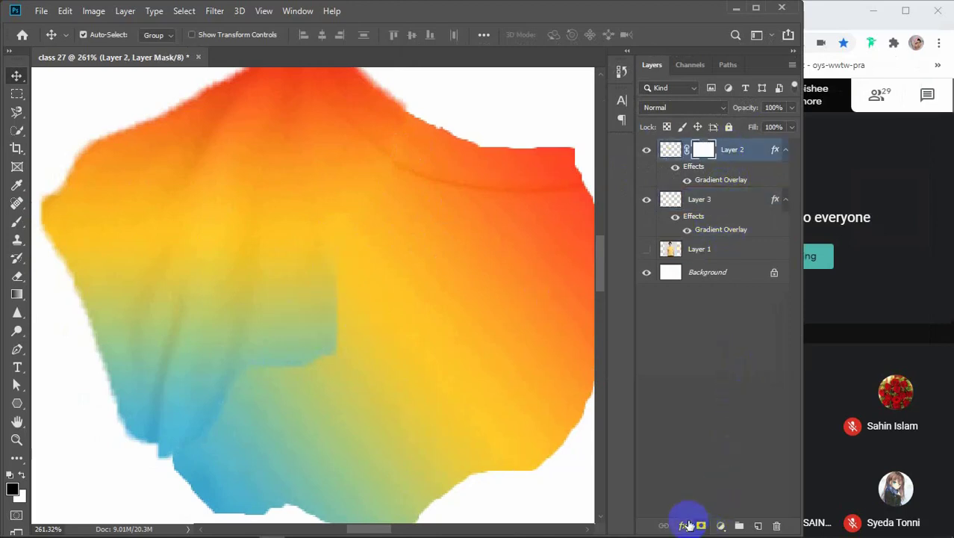
pyautogui.click(17, 221)
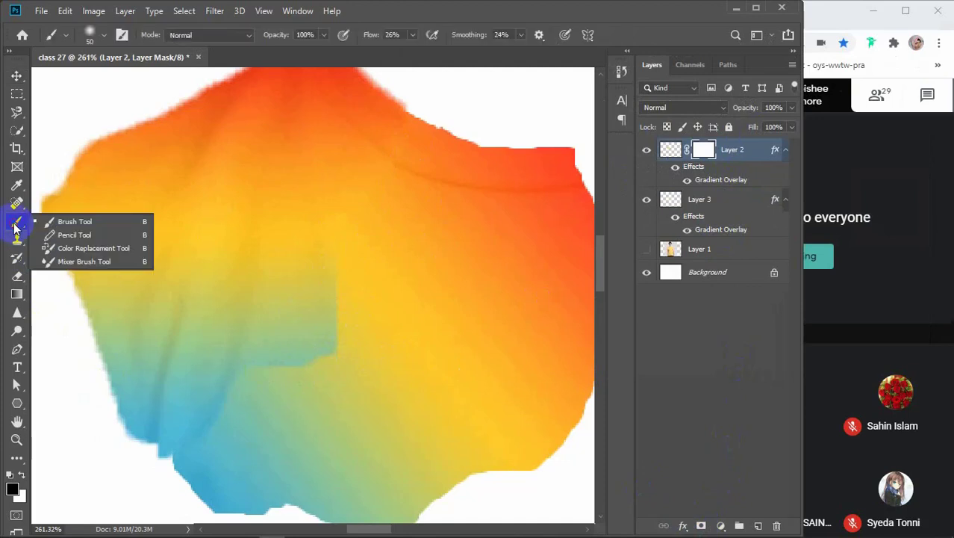
pyautogui.click(330, 349)
pyautogui.press('[')
pyautogui.press('[')
pyautogui.press('[')
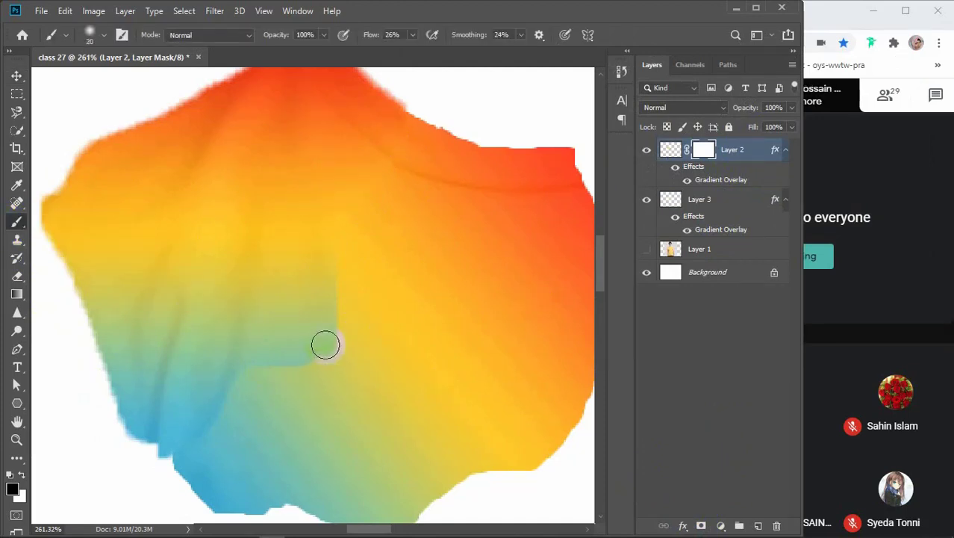
pyautogui.press(']')
pyautogui.press(']')
pyautogui.press(']')
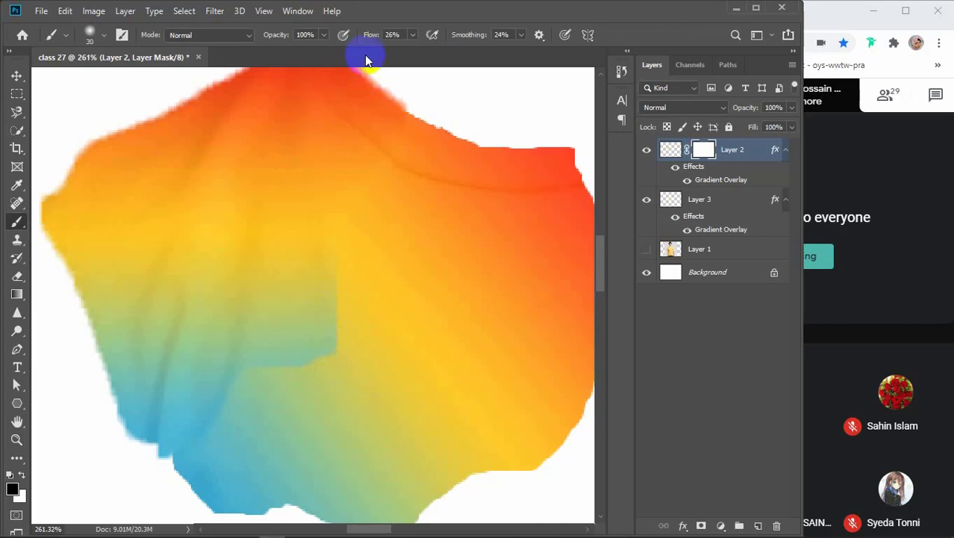
# Set the brush to 63% opacity, 18% flow and 16% smoothing.
pyautogui.moveTo(368, 38); pyautogui.dragTo(359, 37)
pyautogui.click(478, 37)
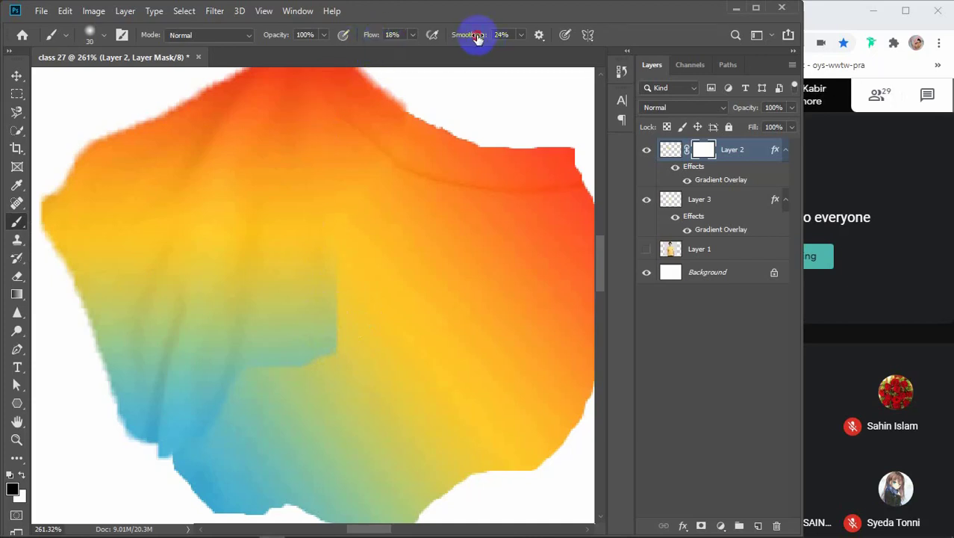
pyautogui.moveTo(283, 38); pyautogui.dragTo(255, 54)
# Paint black on Layer 2's mask along the shoulder patch's lower inner edge to soften its seam with the chest patch.
pyautogui.moveTo(319, 327); pyautogui.dragTo(297, 345)
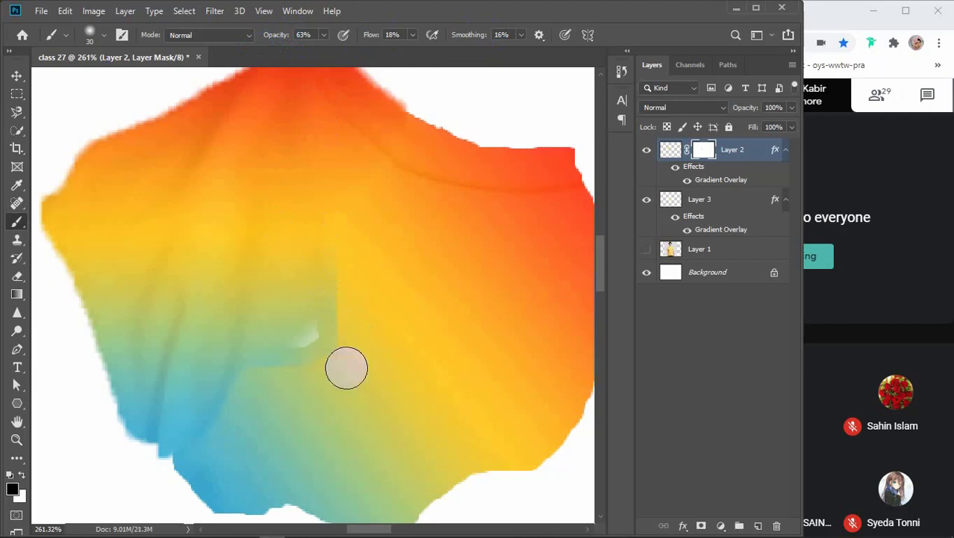
pyautogui.hotkey('ctrl', 'z')
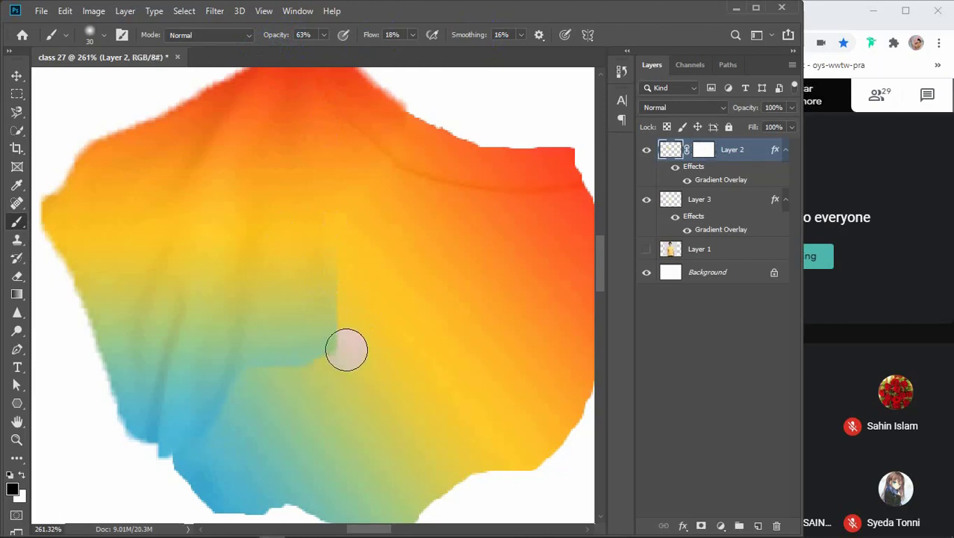
pyautogui.moveTo(345, 345)
pyautogui.mouseDown()
pyautogui.moveTo(332, 383)
pyautogui.moveTo(302, 391)
pyautogui.moveTo(343, 391)
pyautogui.moveTo(413, 317)
pyautogui.moveTo(283, 371)
pyautogui.moveTo(297, 378)
pyautogui.moveTo(277, 375)
pyautogui.moveTo(327, 361)
pyautogui.moveTo(342, 338)
pyautogui.moveTo(286, 366)
pyautogui.moveTo(320, 350)
pyautogui.moveTo(344, 293)
pyautogui.moveTo(267, 363)
pyautogui.moveTo(255, 399)
pyautogui.moveTo(321, 348)
pyautogui.moveTo(301, 363)
pyautogui.moveTo(364, 351)
pyautogui.moveTo(361, 327)
pyautogui.moveTo(244, 371)
pyautogui.moveTo(197, 436)
pyautogui.moveTo(240, 384)
pyautogui.mouseUp()
pyautogui.hotkey('ctrl', 'z')
pyautogui.click(703, 149)
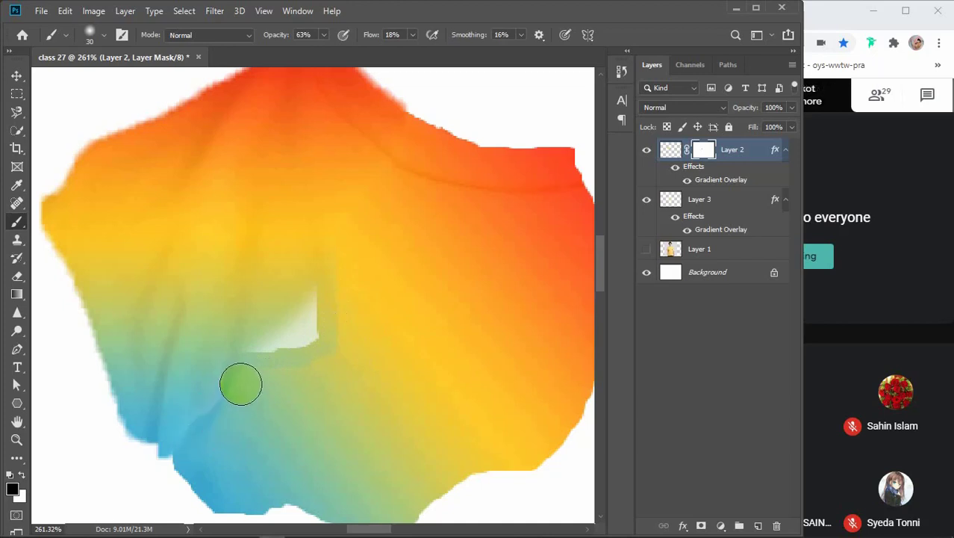
# Scale the chest patch on Layer 3 to 116.20% so it extends further beneath the shoulder patch.
pyautogui.click(711, 202)
pyautogui.hotkey('ctrl', 't')
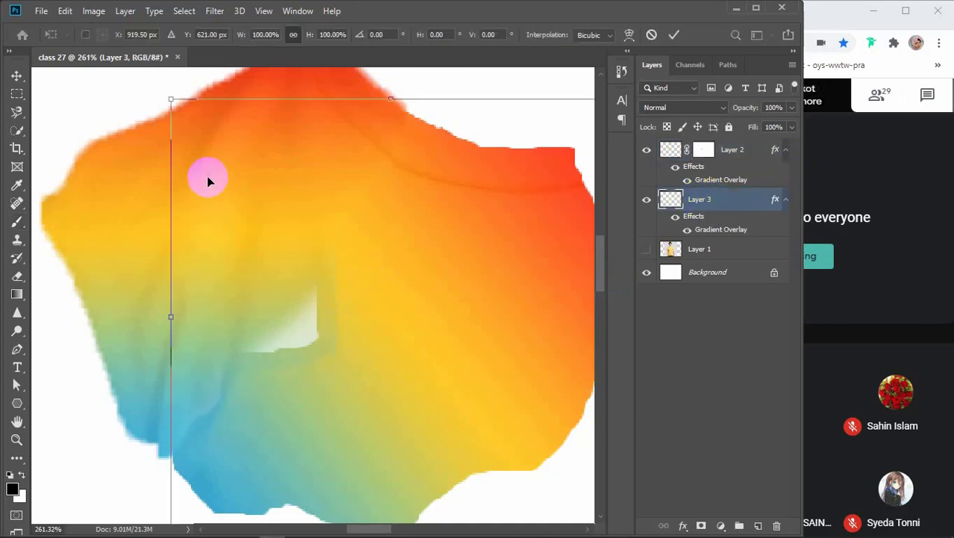
pyautogui.moveTo(171, 319); pyautogui.dragTo(98, 303)
pyautogui.moveTo(426, 296); pyautogui.dragTo(425, 299)
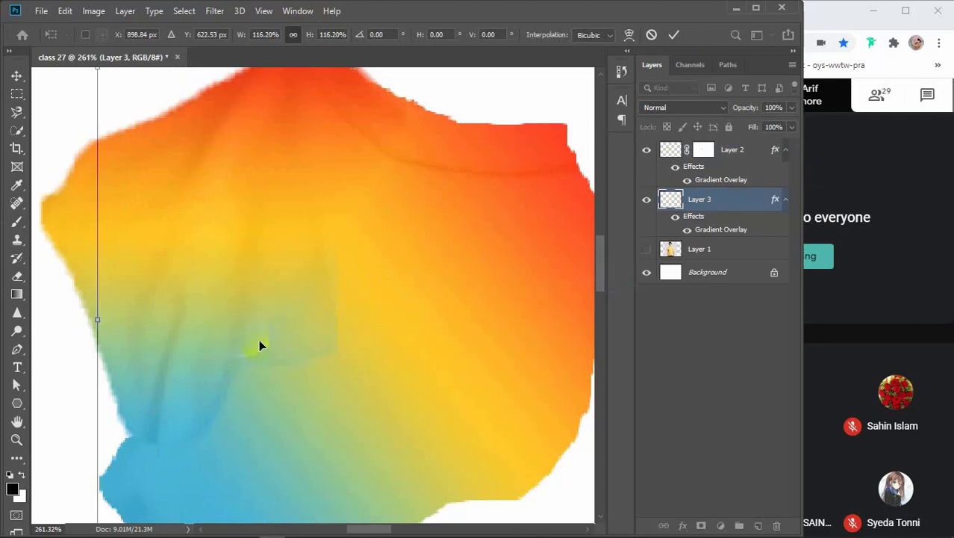
pyautogui.press('b')
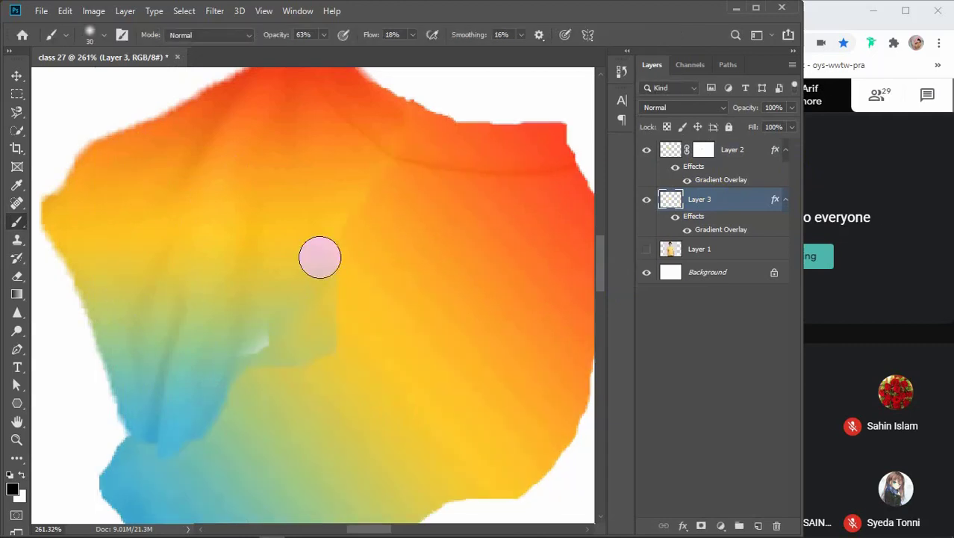
# Show Layer 1 again to view the gradient patches on the full T-shirt photo.
pyautogui.scroll(-12, 319, 258)
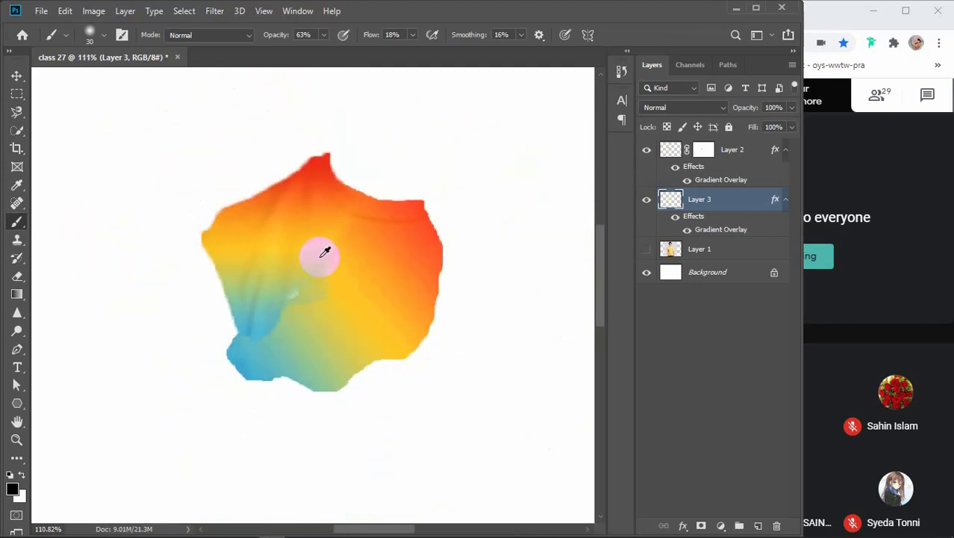
pyautogui.scroll(-2, 325, 253)
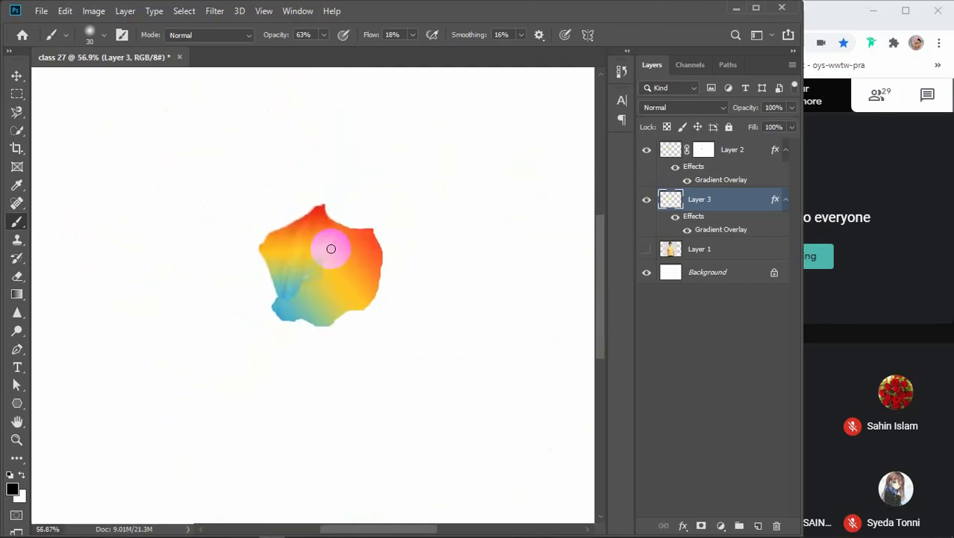
pyautogui.click(647, 249)
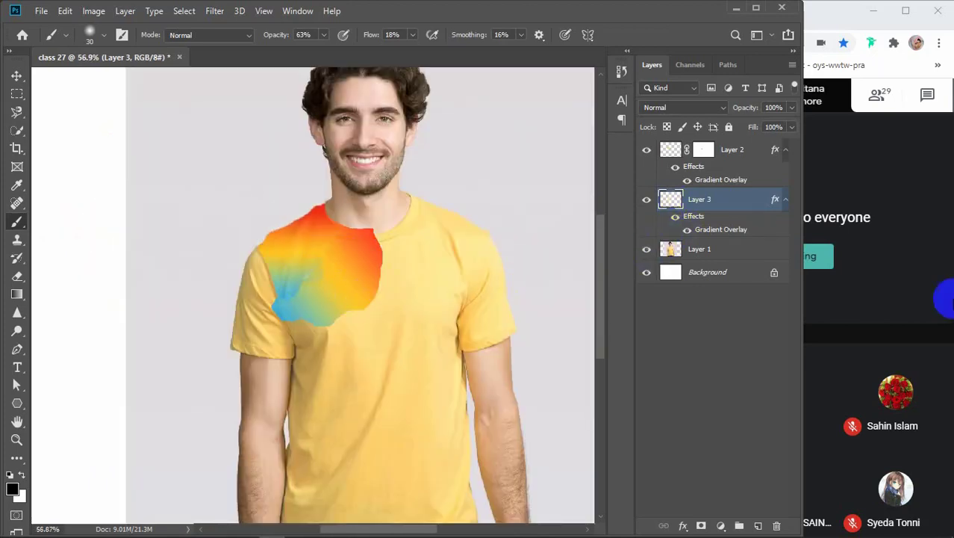
# Outline a small area of the yellow chest with the Patch Tool and try to patch it on Layer 3.
pyautogui.click(16, 244)
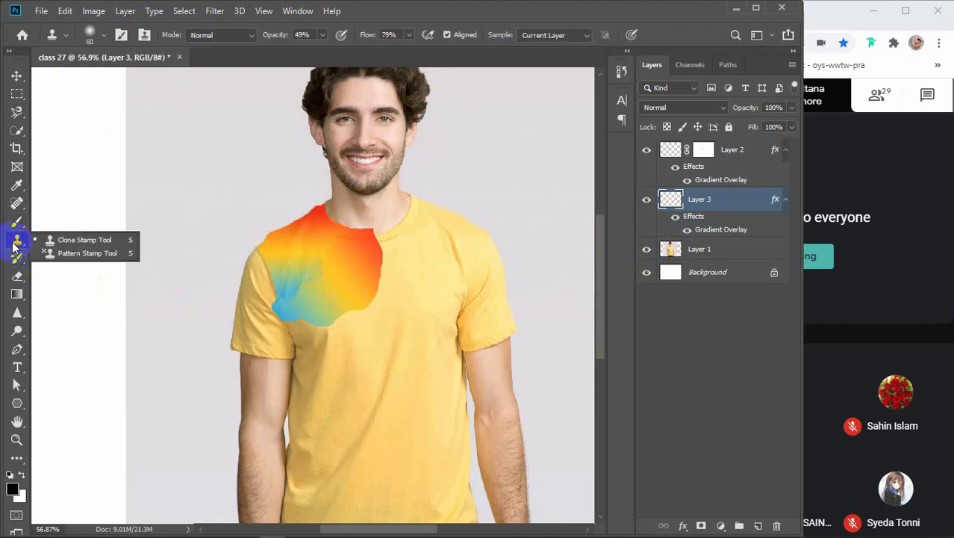
pyautogui.click(89, 240)
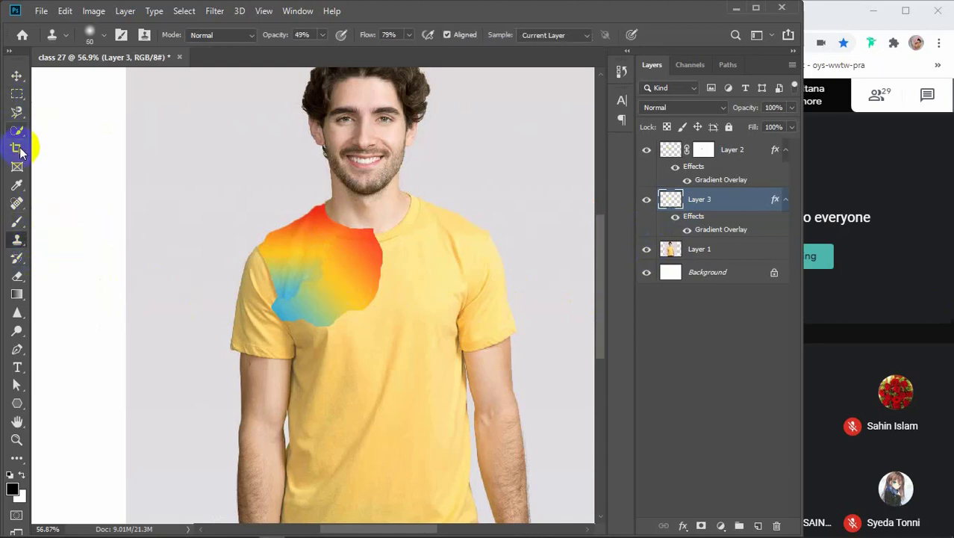
pyautogui.click(17, 205)
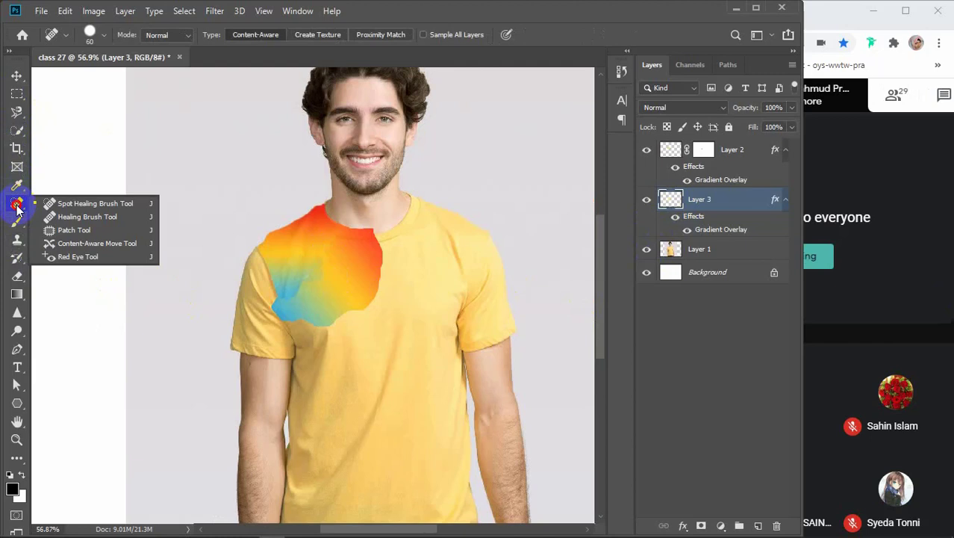
pyautogui.click(85, 230)
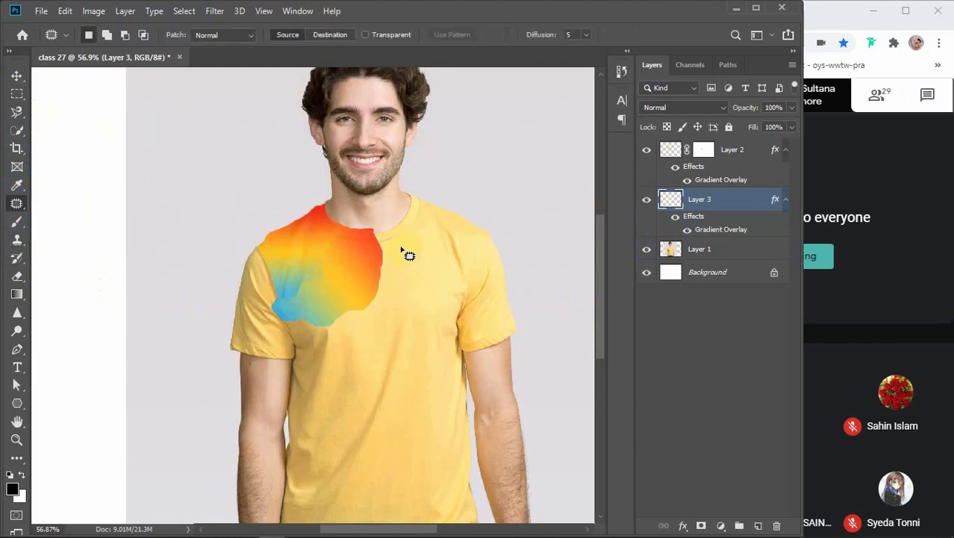
pyautogui.moveTo(381, 251)
pyautogui.mouseDown()
pyautogui.moveTo(345, 253)
pyautogui.moveTo(312, 234)
pyautogui.moveTo(320, 203)
pyautogui.moveTo(272, 229)
pyautogui.moveTo(256, 252)
pyautogui.moveTo(298, 306)
pyautogui.moveTo(323, 250)
pyautogui.moveTo(416, 273)
pyautogui.moveTo(412, 307)
pyautogui.moveTo(444, 284)
pyautogui.moveTo(418, 273)
pyautogui.moveTo(364, 290)
pyautogui.mouseUp()
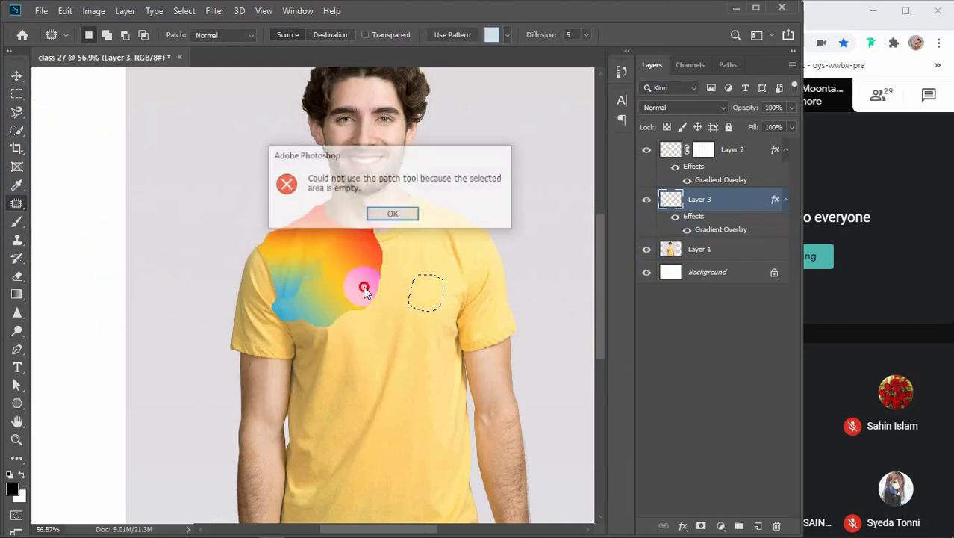
pyautogui.click(403, 217)
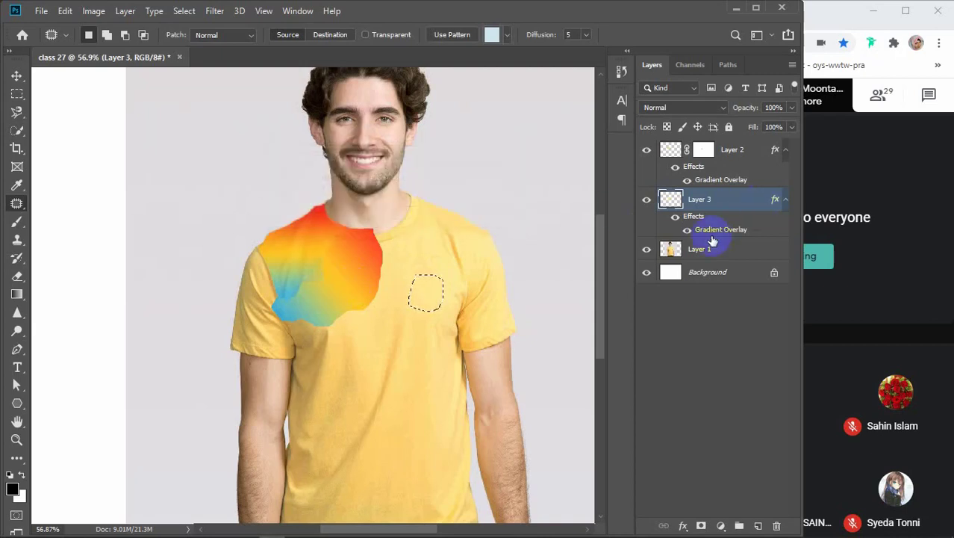
# Patch the outlined chest area on Layer 1 from the shirt beside it and clear the selection.
pyautogui.click(658, 250)
pyautogui.moveTo(377, 284); pyautogui.dragTo(342, 296)
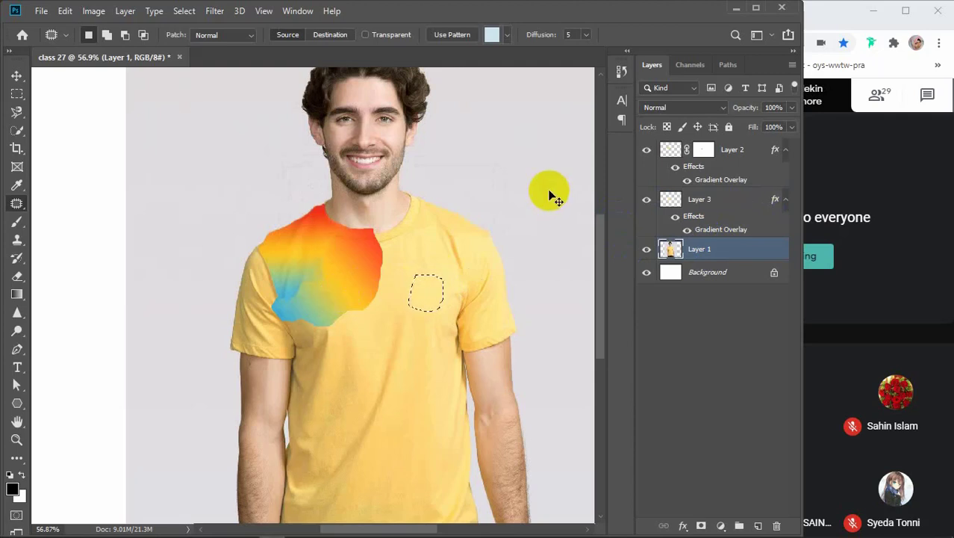
pyautogui.click(97, 318)
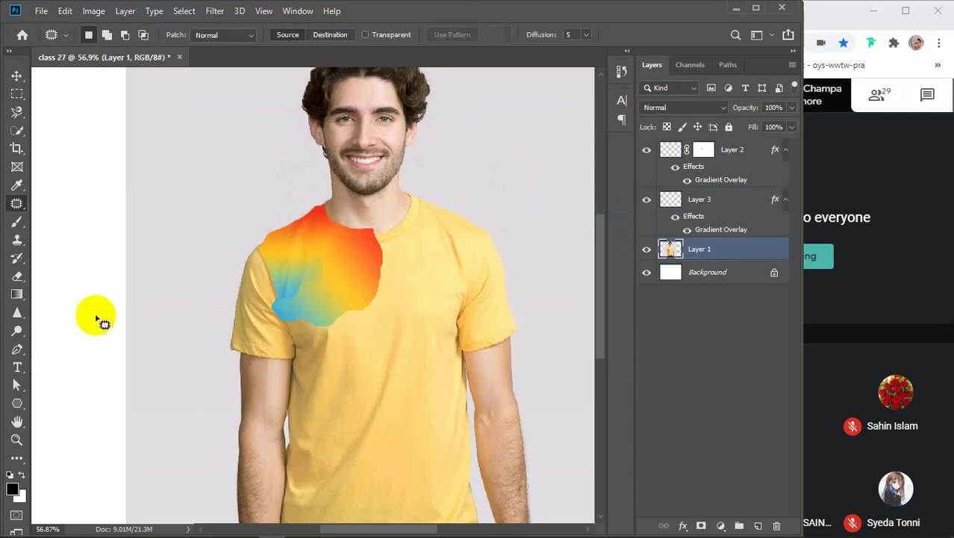
# Add a new layer above Layer 1 and try sampling the yellow chest with the Clone Stamp for it.
pyautogui.click(15, 238)
pyautogui.click(75, 241)
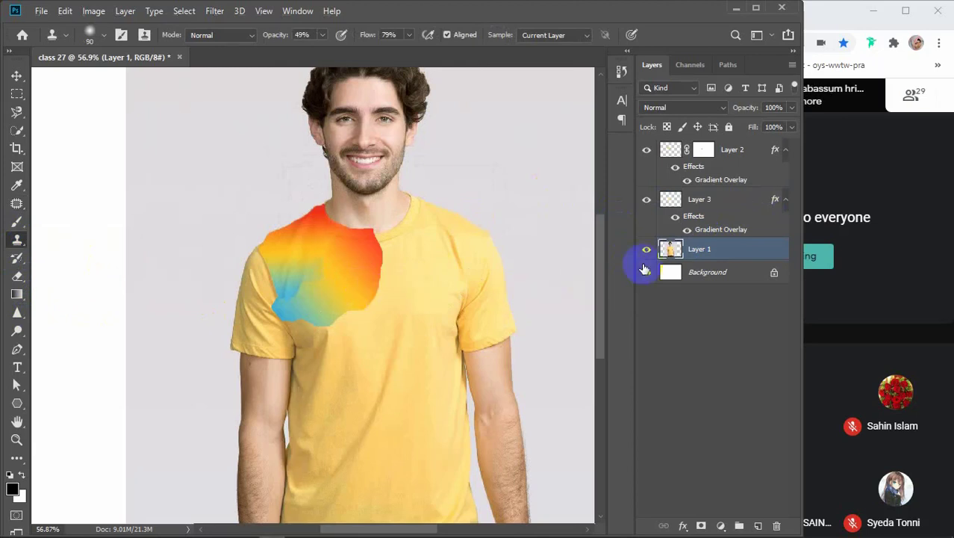
pyautogui.click(758, 526)
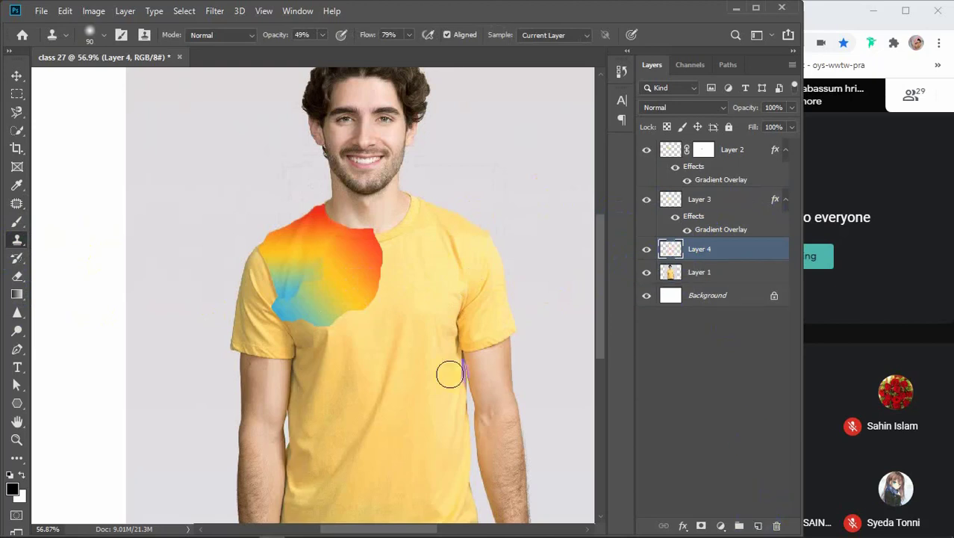
pyautogui.keyDown('alt'); pyautogui.click(409, 287); pyautogui.keyUp('alt')
pyautogui.click(715, 262)
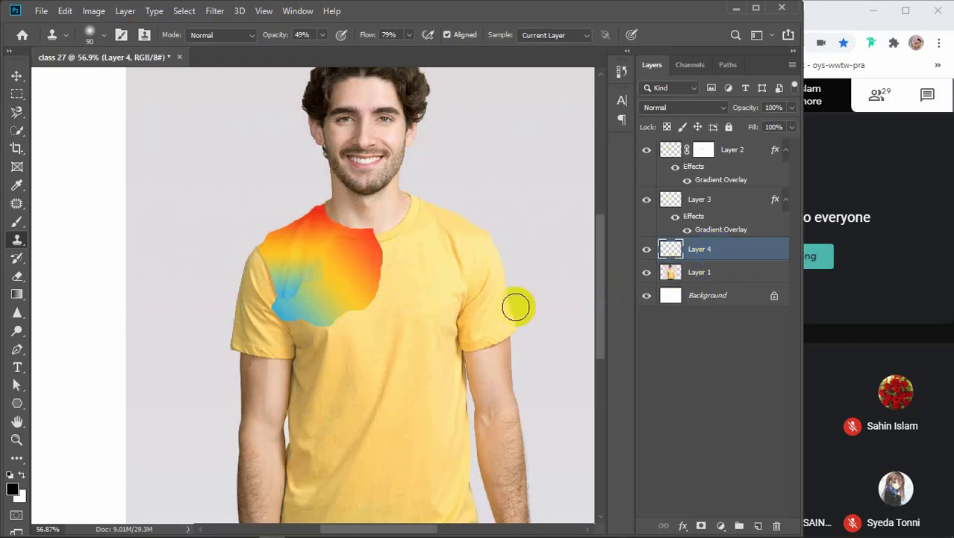
# Hide Layers 2 and 3 and try sampling the plain yellow chest on Layer 1 for cloning onto Layer 4.
pyautogui.click(646, 149)
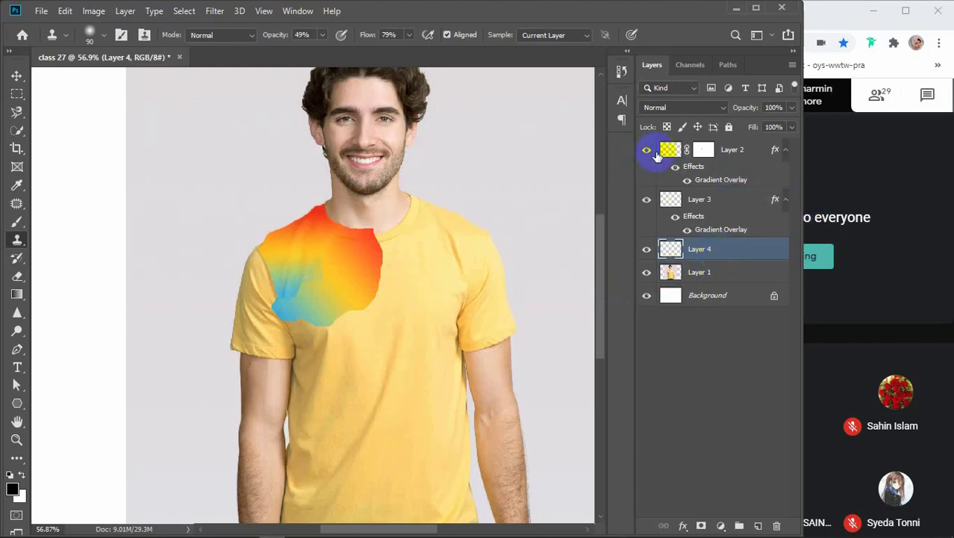
pyautogui.click(647, 200)
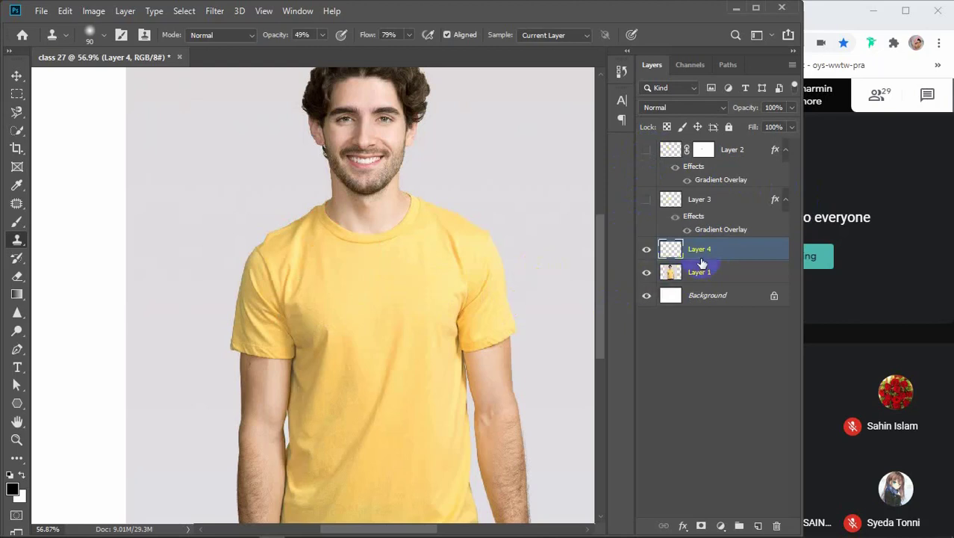
pyautogui.click(699, 272)
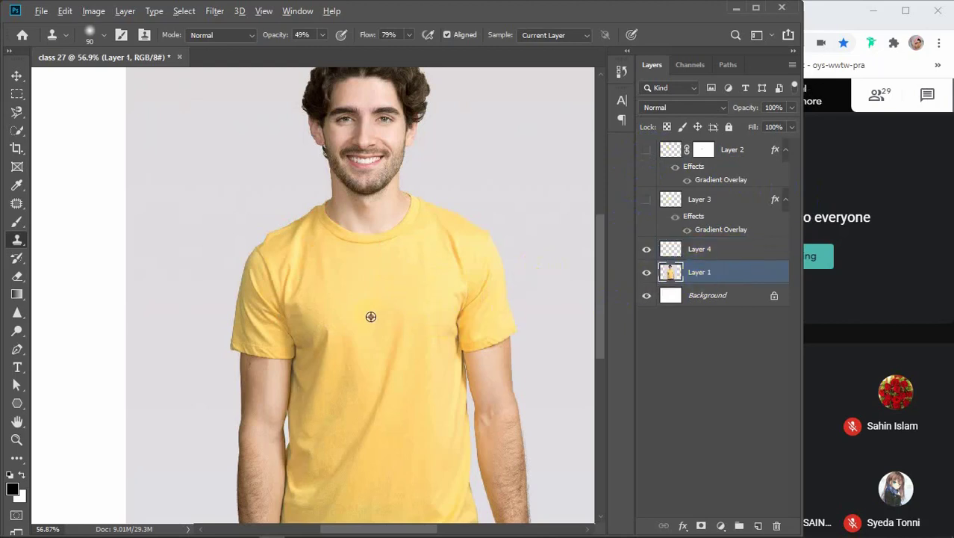
pyautogui.click(644, 274)
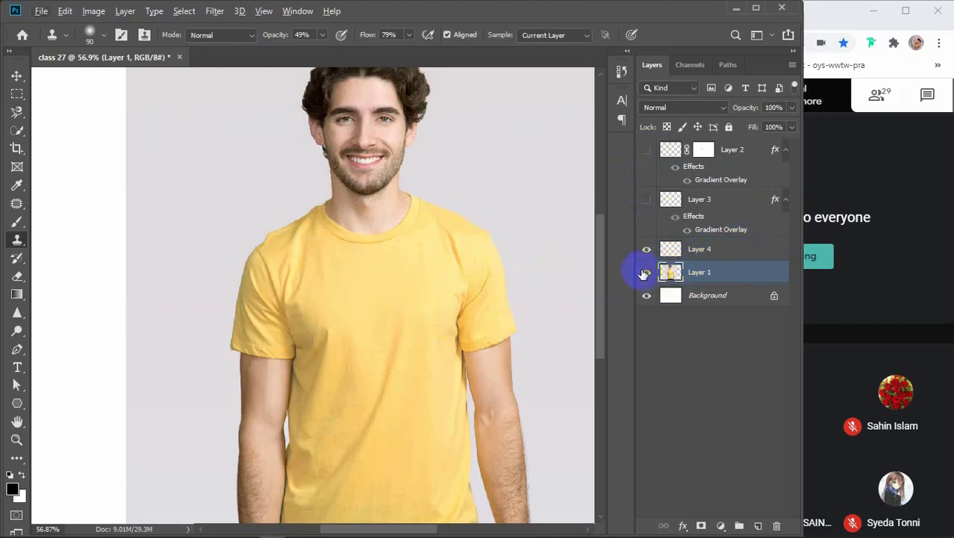
pyautogui.click(701, 250)
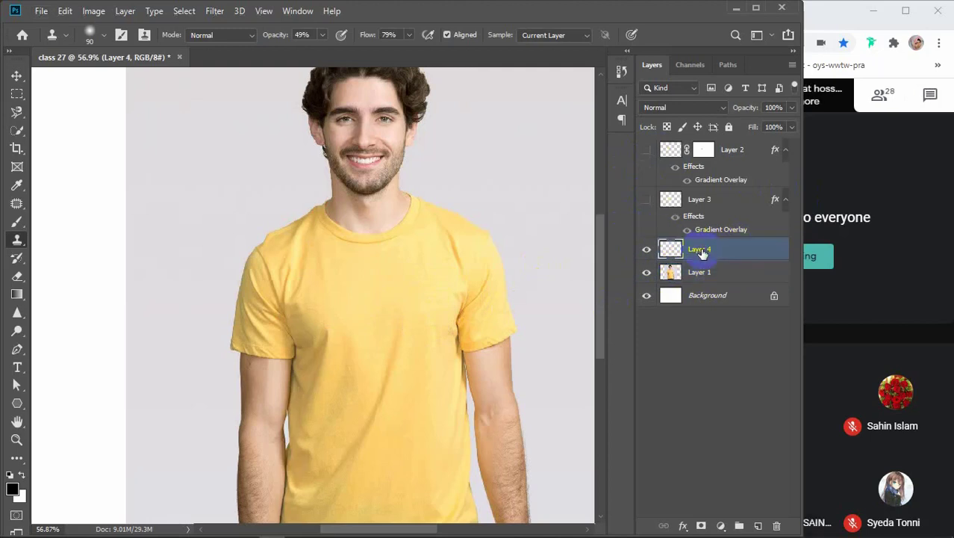
# Show Layer 3, try sampling around its gradient patch for Layer 4, and hide Layer 3 again.
pyautogui.click(647, 200)
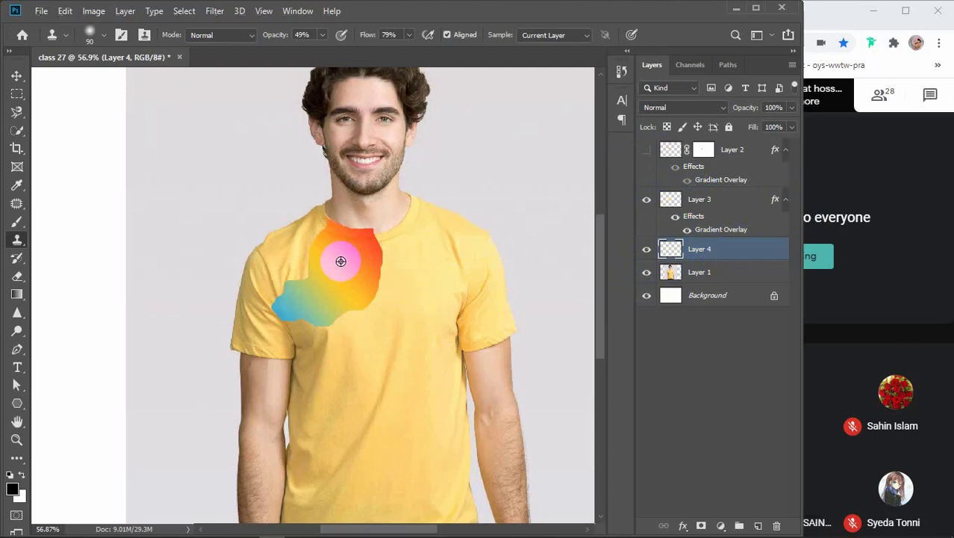
pyautogui.click(704, 252)
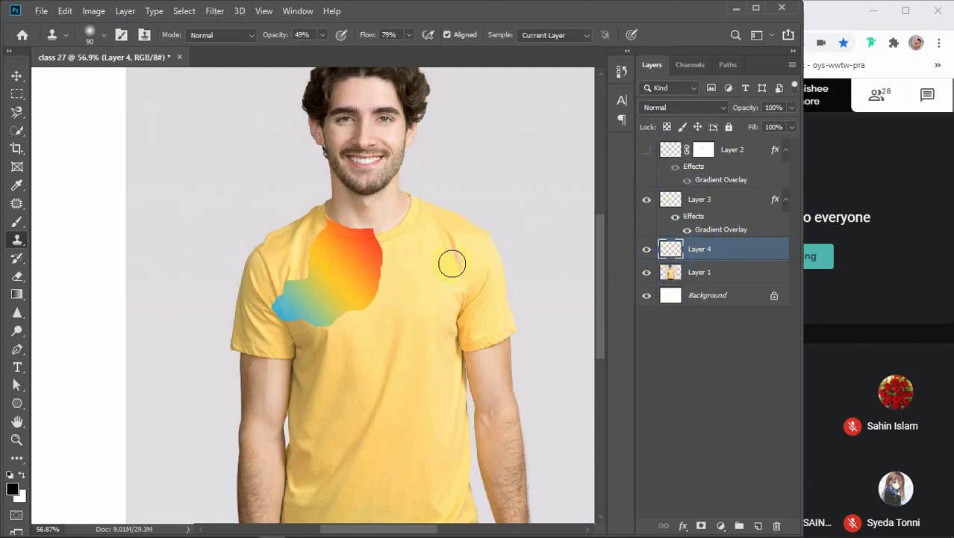
pyautogui.keyDown('alt'); pyautogui.click(408, 276); pyautogui.keyUp('alt')
pyautogui.click(746, 258)
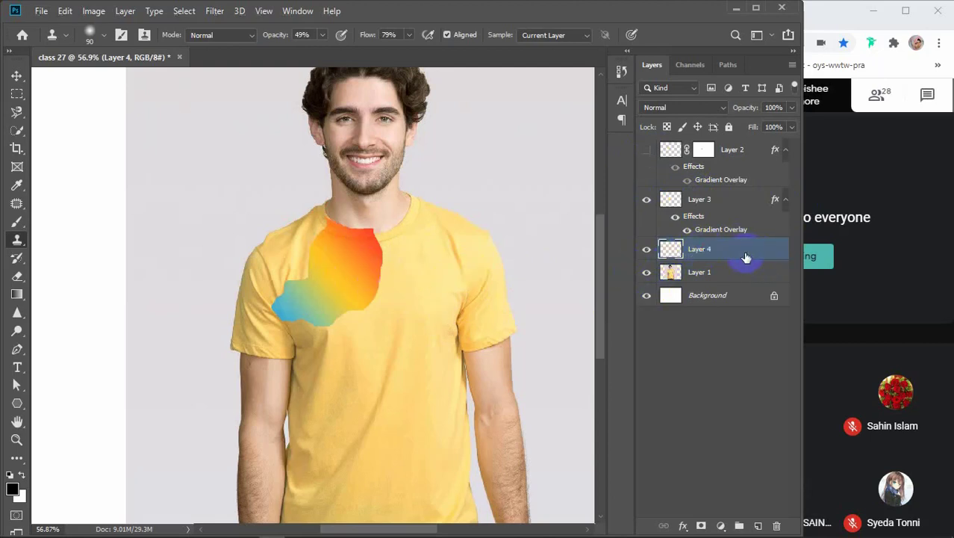
pyautogui.click(646, 200)
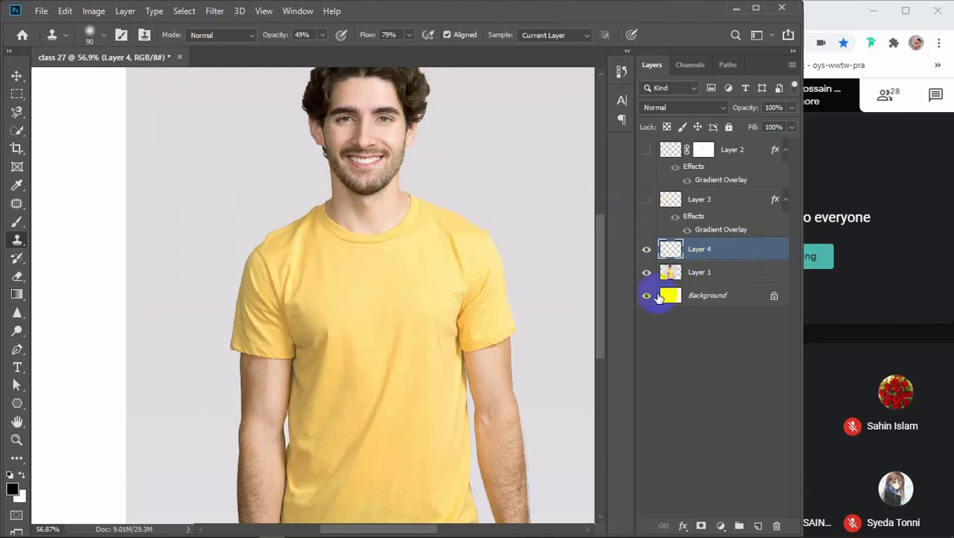
pyautogui.click(722, 258)
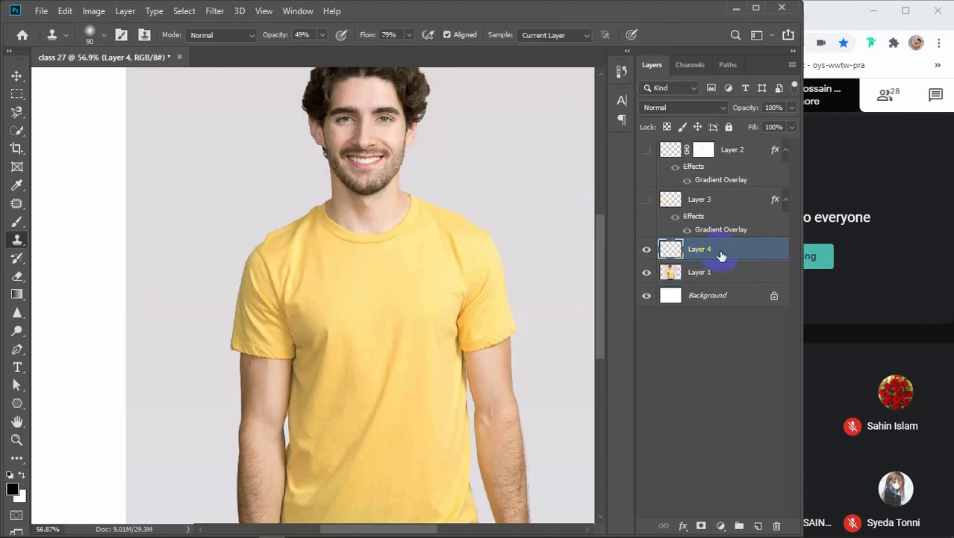
# Show Layer 2, move Layer 4 to the top of the stack, and try cloning along the shoulder patch's collar edge.
pyautogui.click(725, 148)
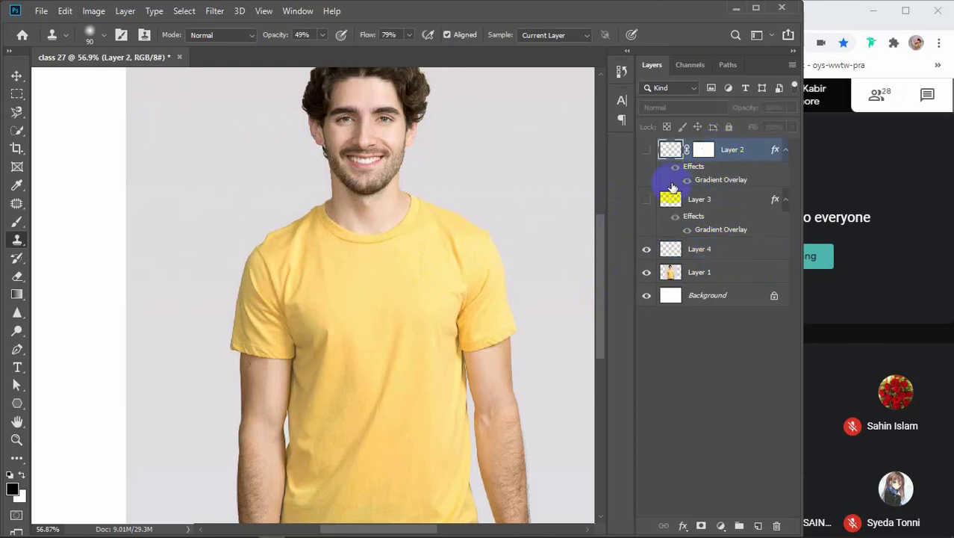
pyautogui.click(646, 150)
pyautogui.moveTo(715, 252); pyautogui.dragTo(709, 146)
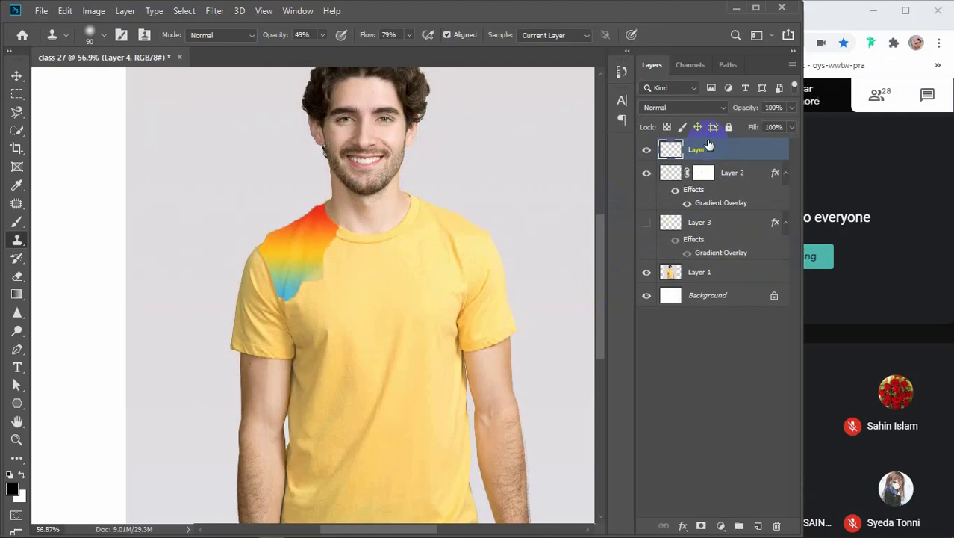
pyautogui.moveTo(334, 246); pyautogui.dragTo(333, 228)
pyautogui.moveTo(341, 245); pyautogui.dragTo(341, 277)
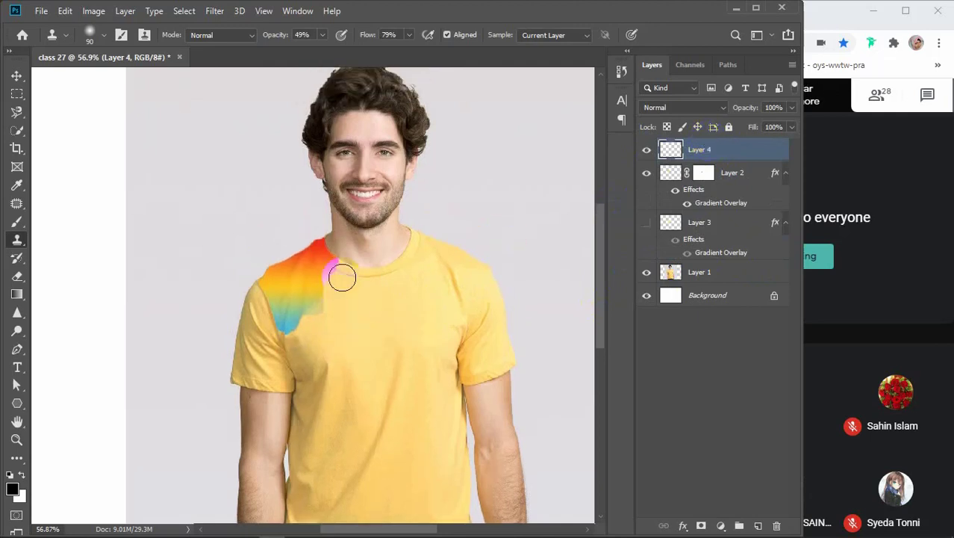
# Sample Layer 2's shoulder patch for cloning onto Layer 4 and set the Clone Stamp's opacity and flow to 100%.
pyautogui.scroll(3, 342, 277)
pyautogui.click(670, 223)
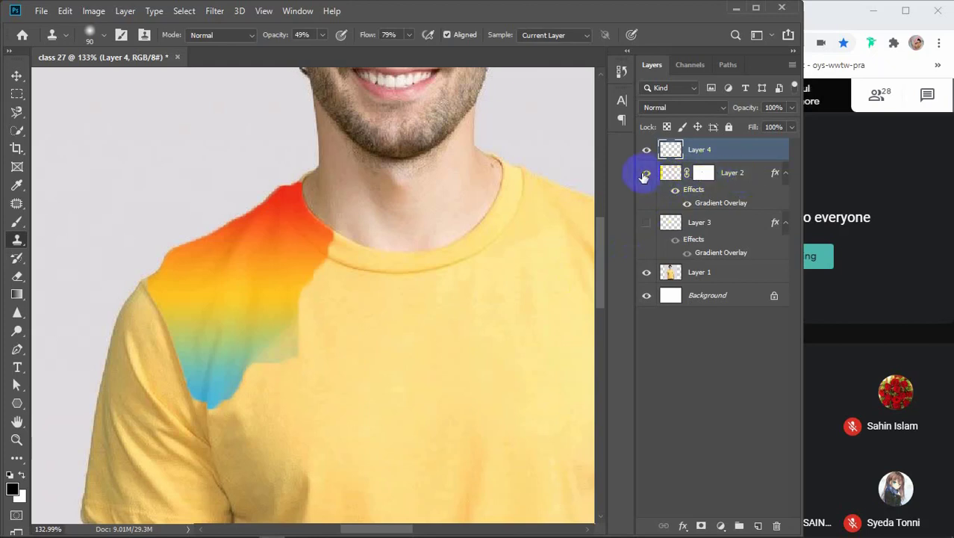
pyautogui.click(674, 175)
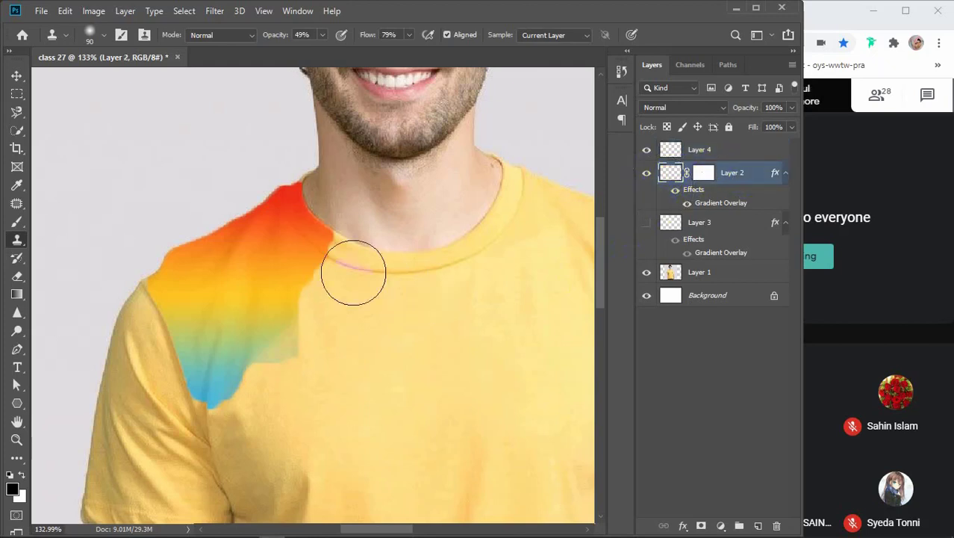
pyautogui.keyDown('alt'); pyautogui.click(233, 278); pyautogui.keyUp('alt')
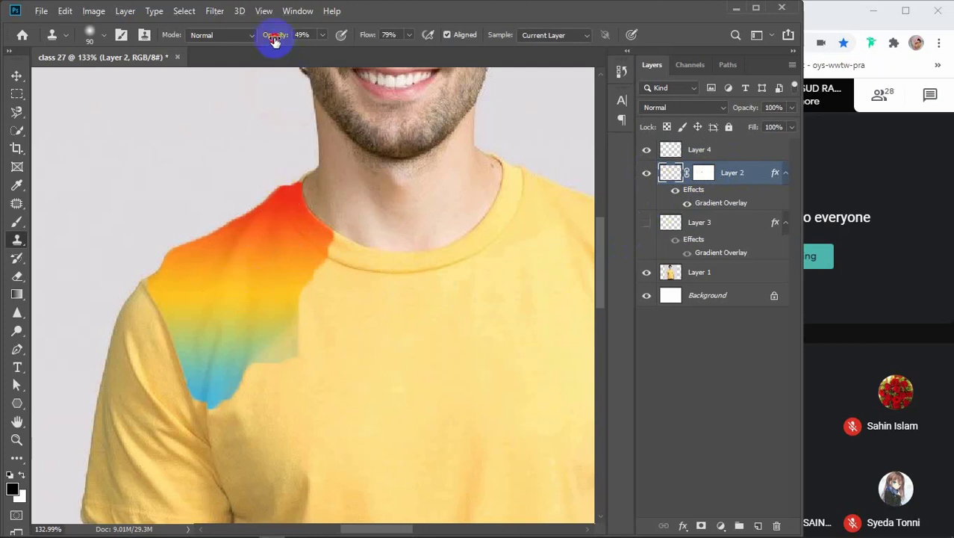
pyautogui.moveTo(275, 39); pyautogui.dragTo(426, 34)
pyautogui.moveTo(366, 35); pyautogui.dragTo(570, 33)
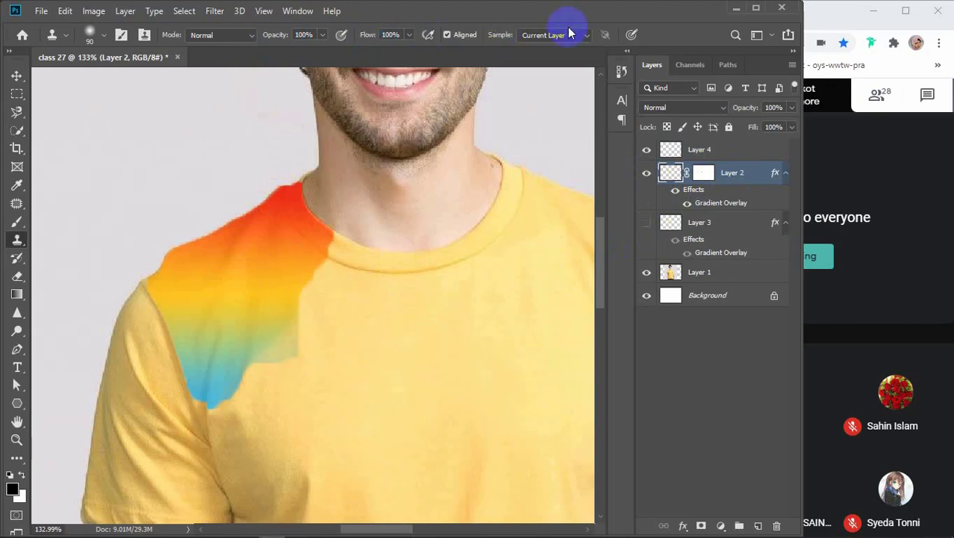
pyautogui.click(709, 149)
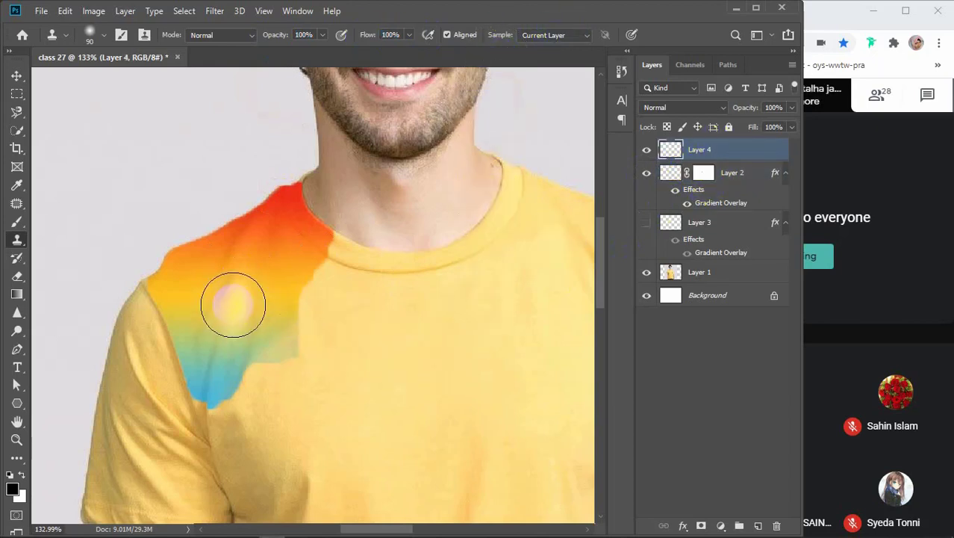
# Check the Gradient Overlay settings of Layer 2 and close them without changes.
pyautogui.click(718, 204)
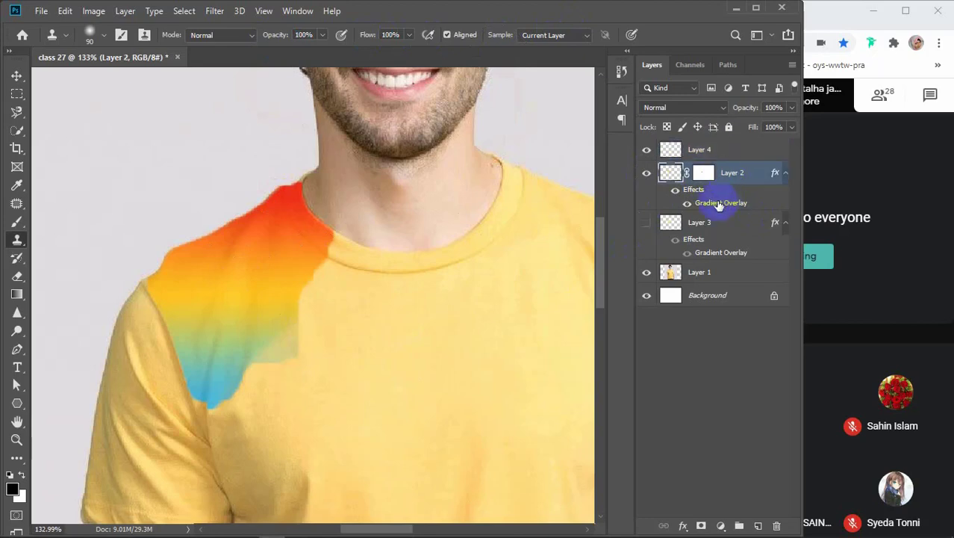
pyautogui.doubleClick(718, 205)
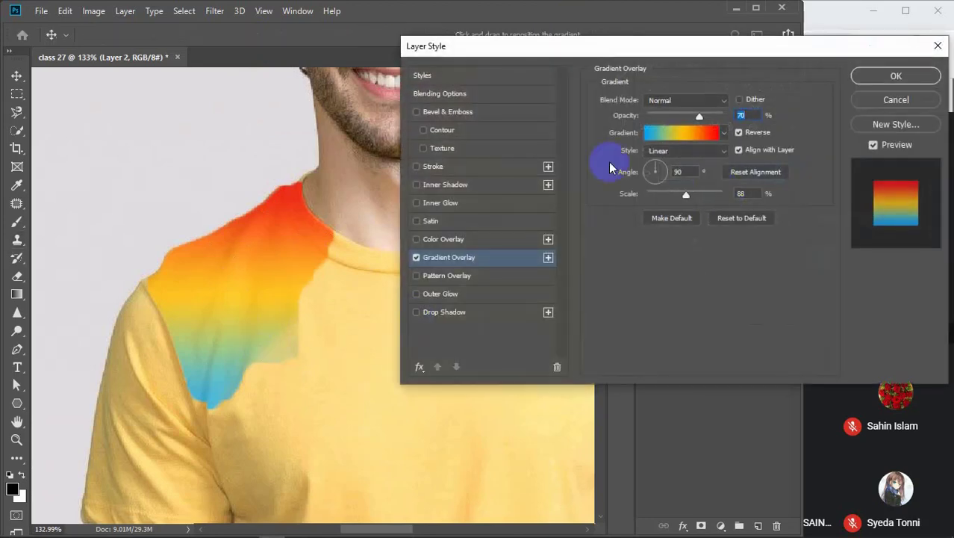
pyautogui.click(913, 98)
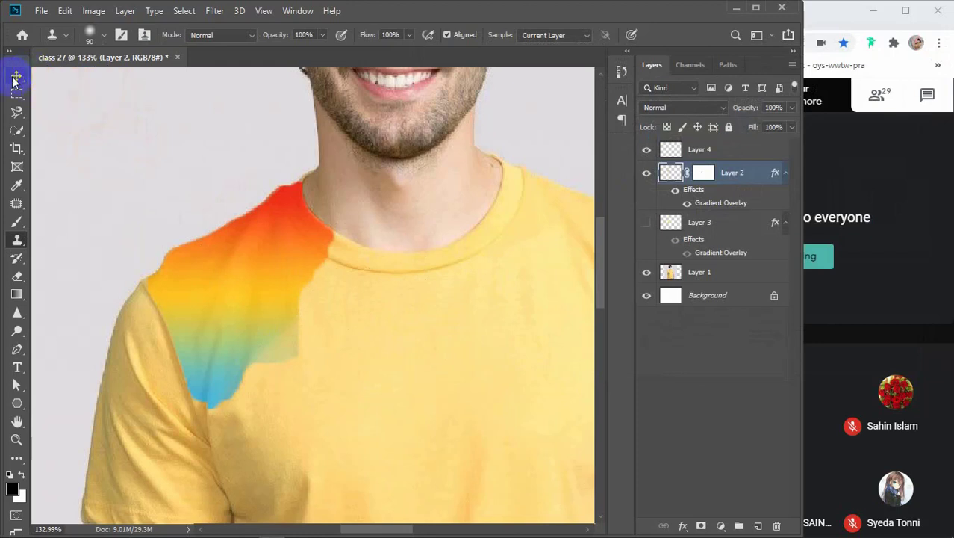
# Try sampling the shoulder patch on Layer 2 with the Clone Stamp again and switch to the Move Tool.
pyautogui.keyDown('alt'); pyautogui.click(238, 291); pyautogui.keyUp('alt')
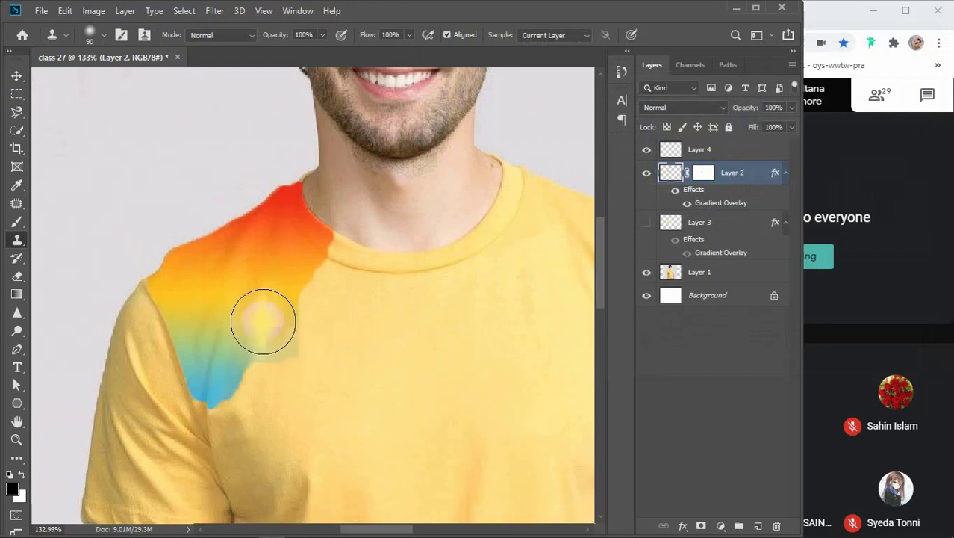
pyautogui.keyDown('alt'); pyautogui.click(96, 149); pyautogui.keyUp('alt')
pyautogui.click(16, 76)
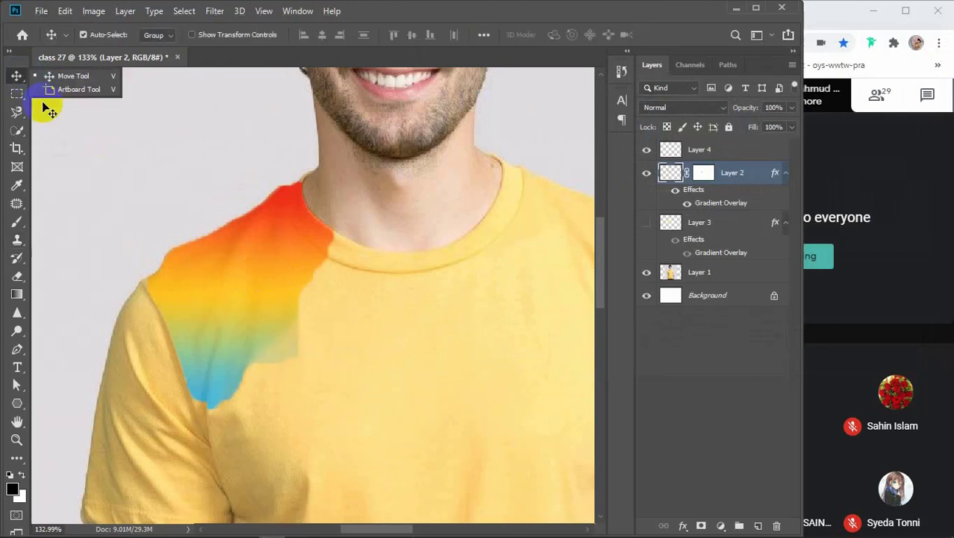
pyautogui.scroll(-3, 372, 275)
pyautogui.scroll(-2, 374, 277)
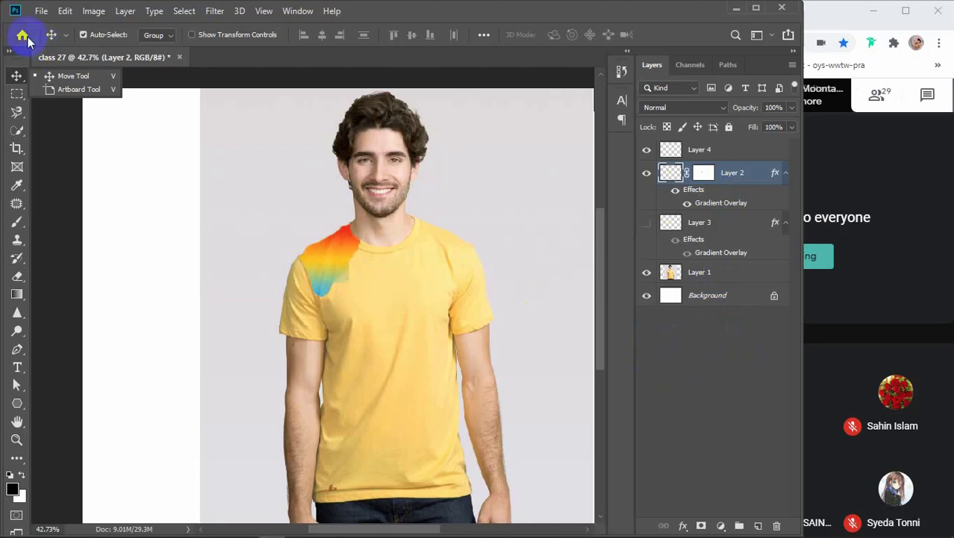
pyautogui.click(69, 76)
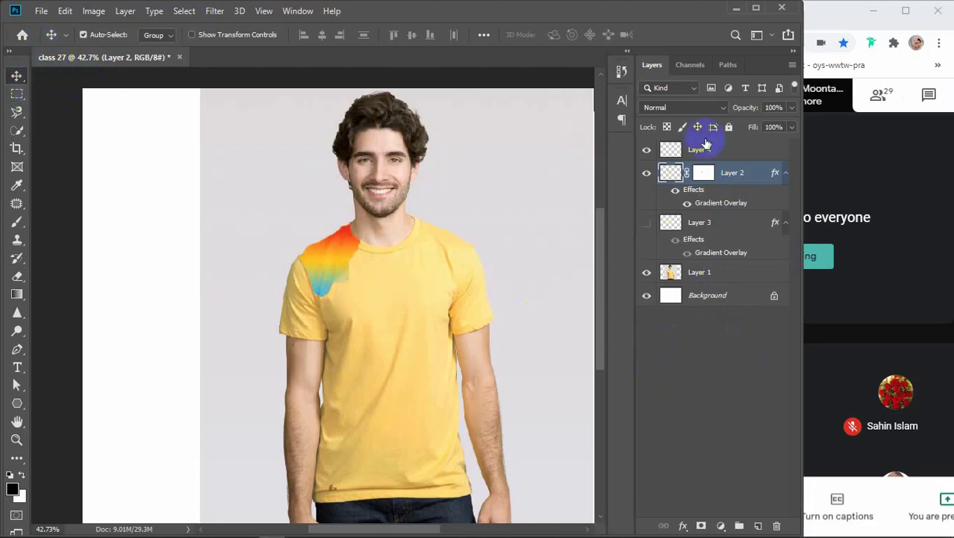
# Delete Layer 4, Layer 2, Layer 3 and Layer 1 so only the white Background is left.
pyautogui.click(711, 149)
pyautogui.press('Delete')
pyautogui.press('Delete')
pyautogui.press('Delete')
pyautogui.press('Delete')
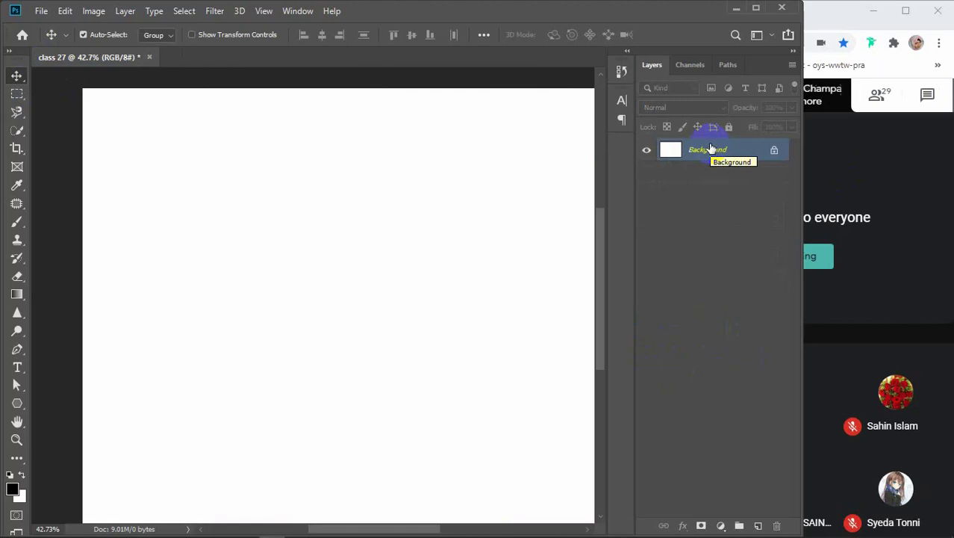
pyautogui.click(901, 252)
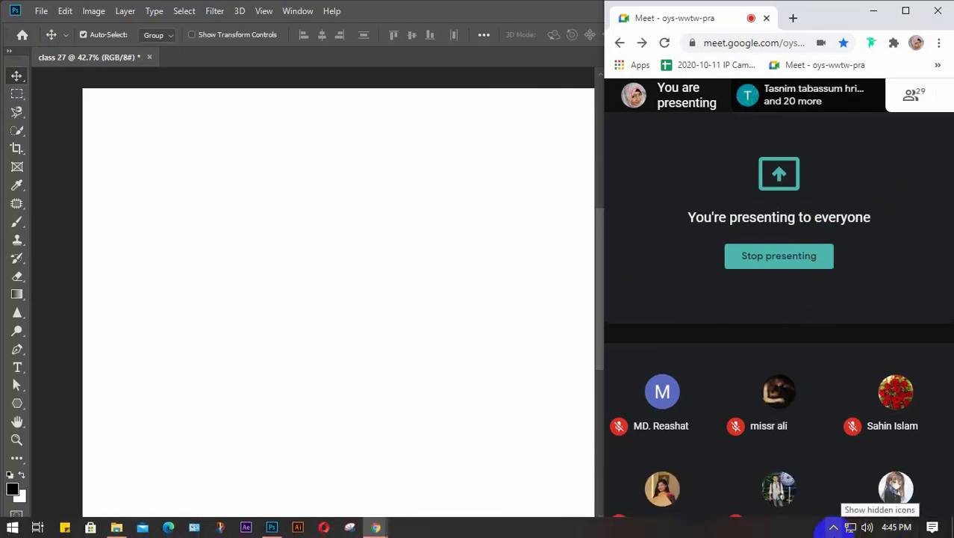
pyautogui.click(834, 526)
pyautogui.click(377, 298)
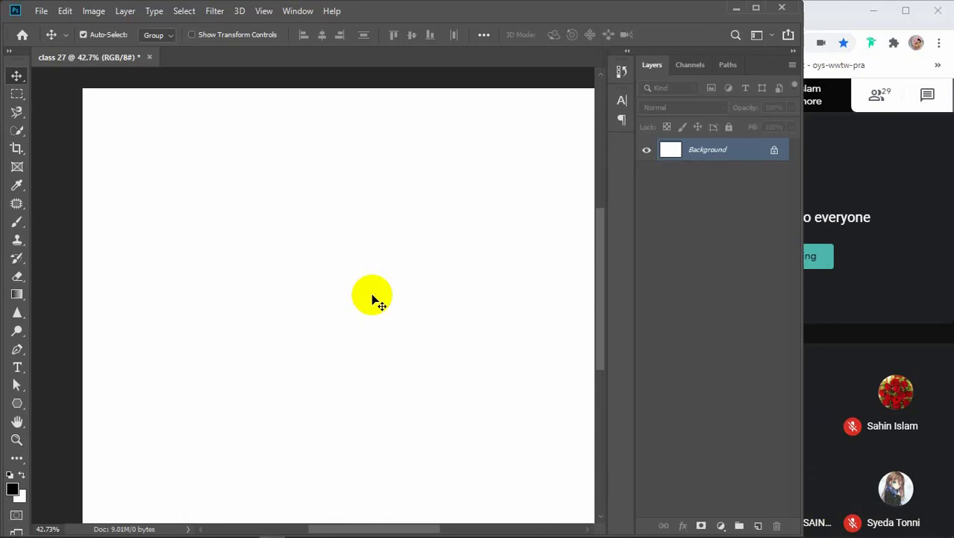
pyautogui.hotkey('ctrl', '0')
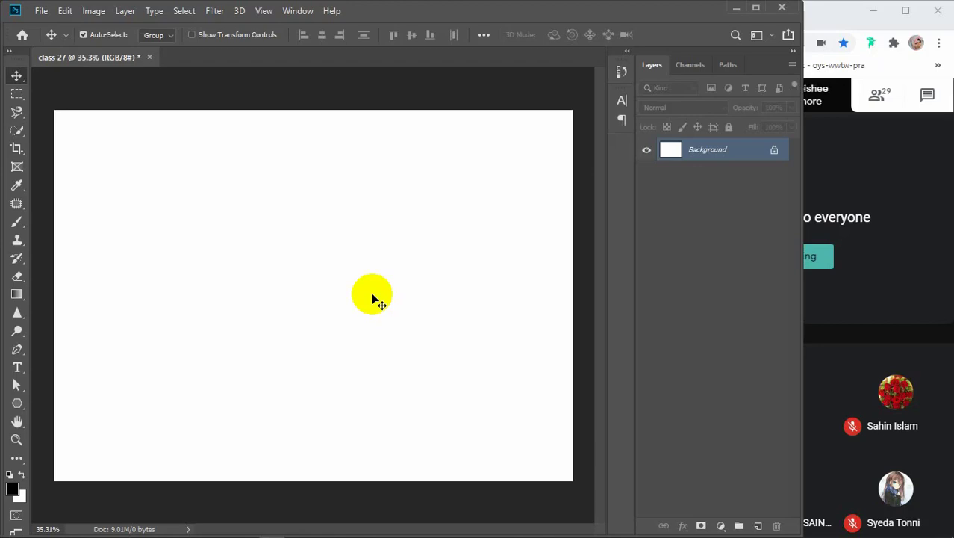
# Switch to the Chrome window with the Google Images results for "gents model wearing tshirt images hd".
pyautogui.click(376, 527)
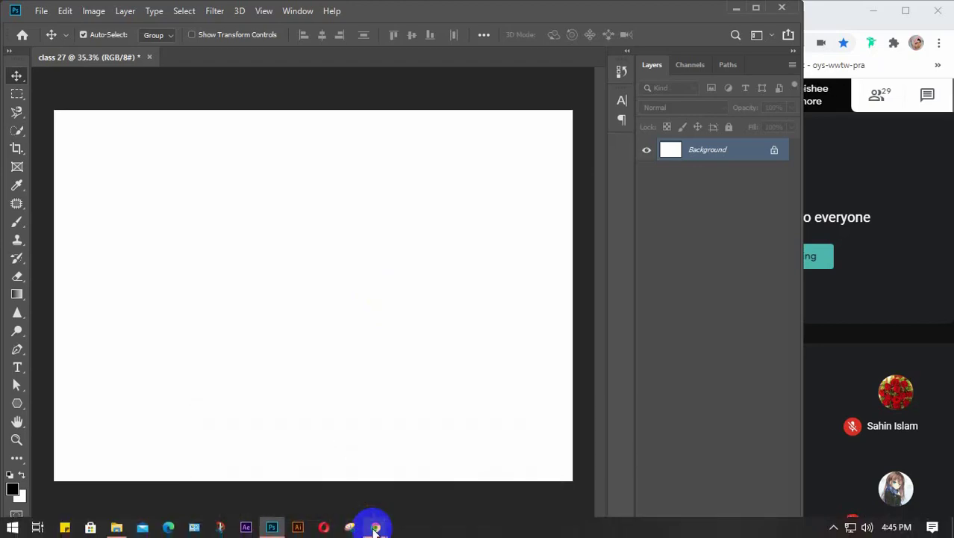
pyautogui.click(376, 527)
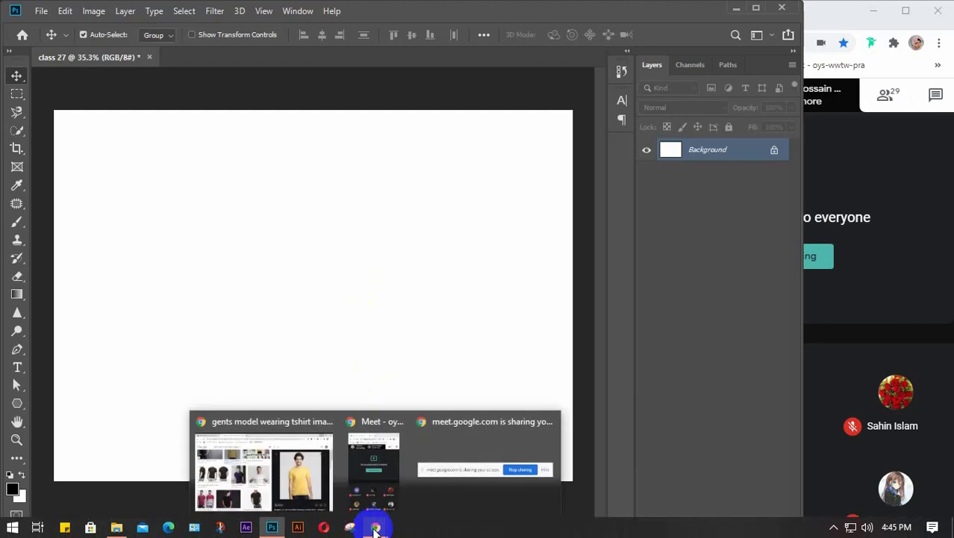
pyautogui.click(298, 489)
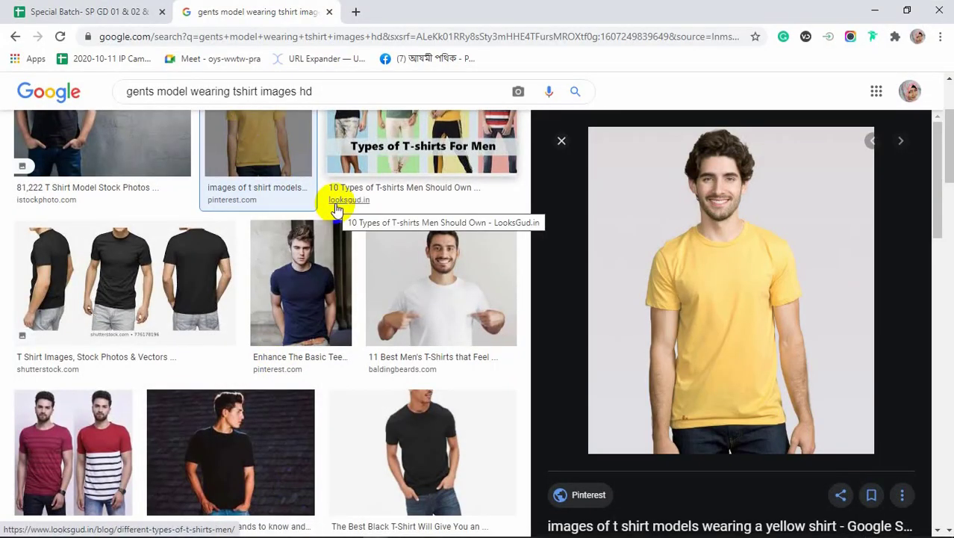
# Preview the timesofindia.indiatimes.com black T-shirt result, look through its related images and copy the previewed image.
pyautogui.scroll(-1, 336, 209)
pyautogui.click(230, 384)
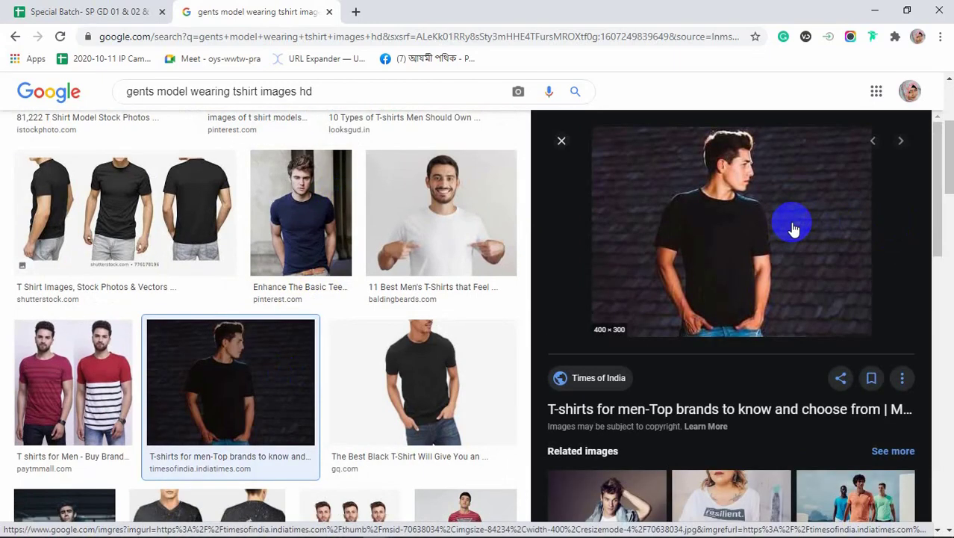
pyautogui.scroll(-5, 794, 229)
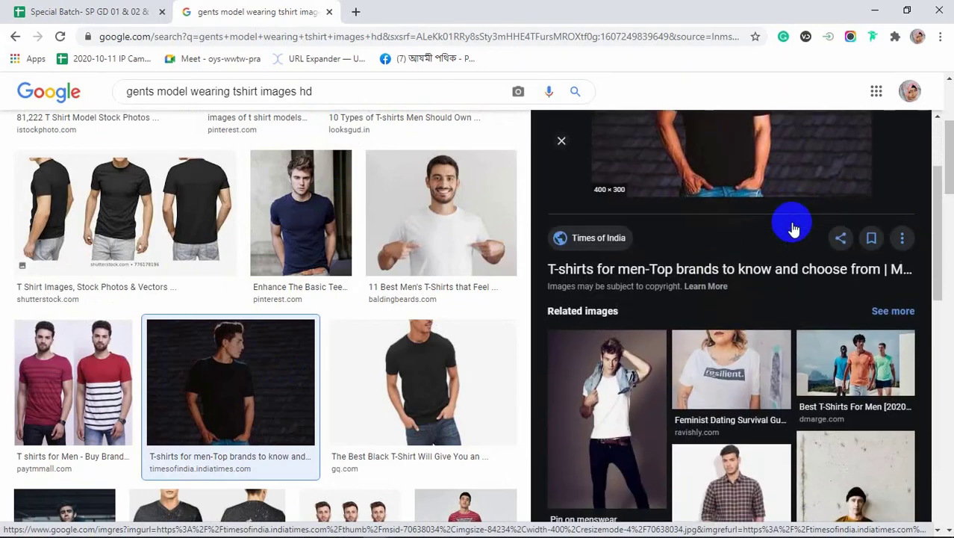
pyautogui.scroll(-4, 793, 229)
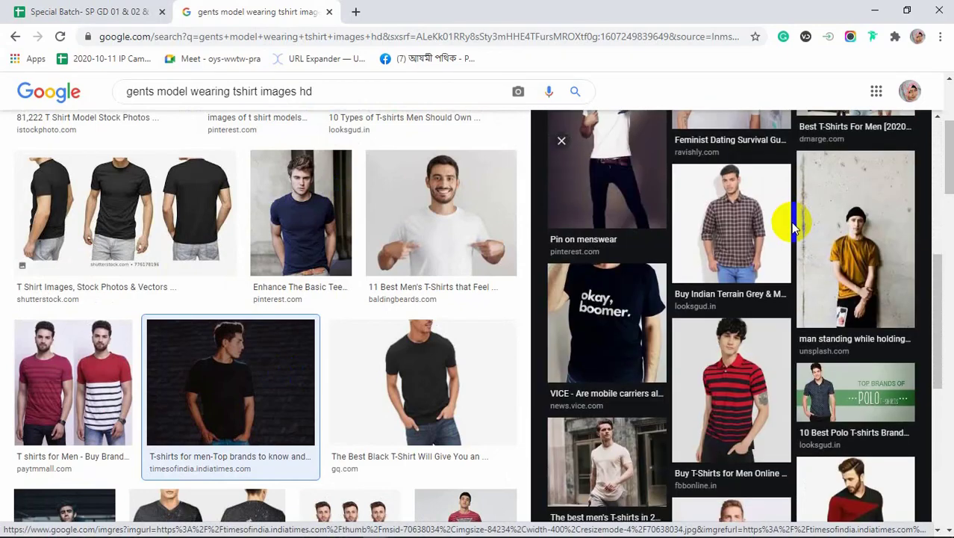
pyautogui.scroll(9, 791, 222)
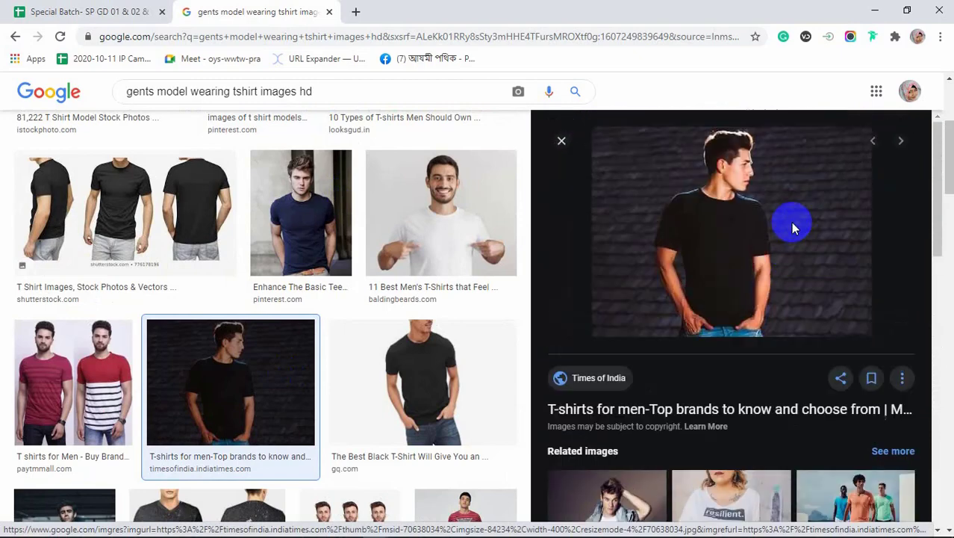
pyautogui.rightClick(758, 189)
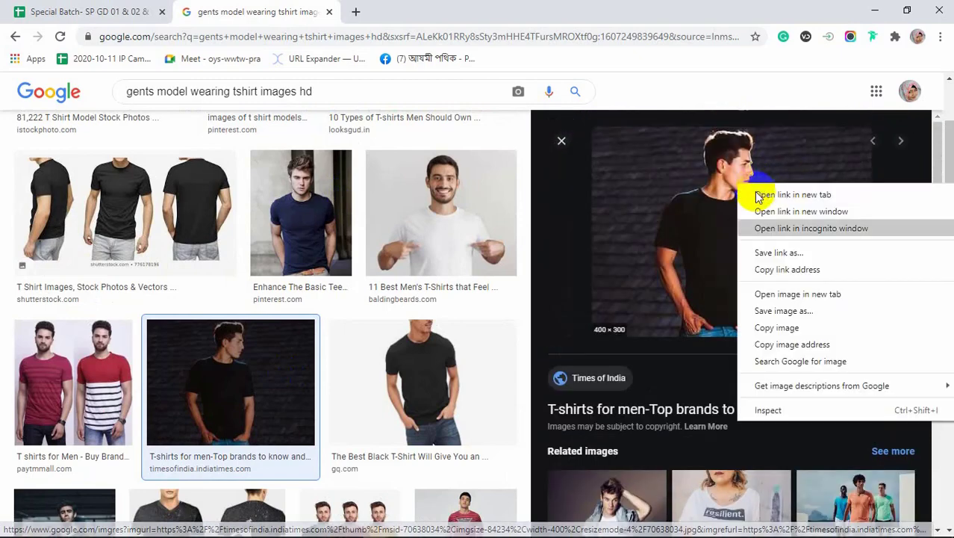
pyautogui.click(788, 327)
# Switch to Photoshop, paste the copied photo into the class 27 document and enlarge it to about 500%, filling the canvas height.
pyautogui.click(876, 14)
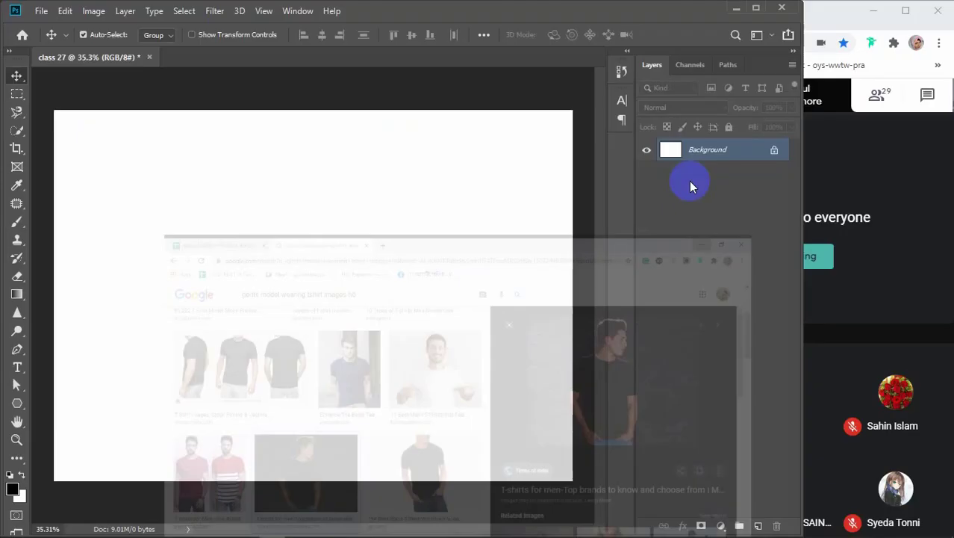
pyautogui.hotkey('ctrl', 'v')
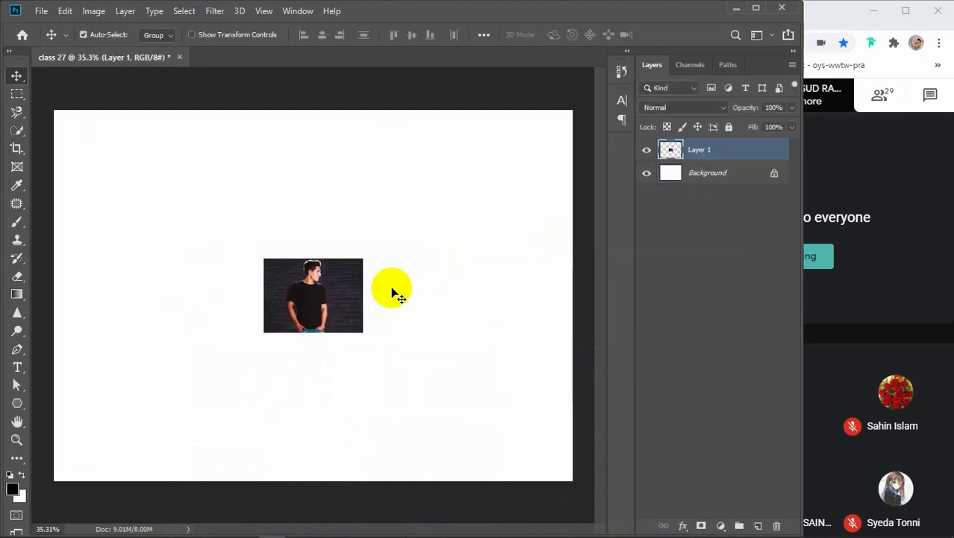
pyautogui.hotkey('ctrl', 't')
pyautogui.moveTo(265, 259); pyautogui.dragTo(66, 110)
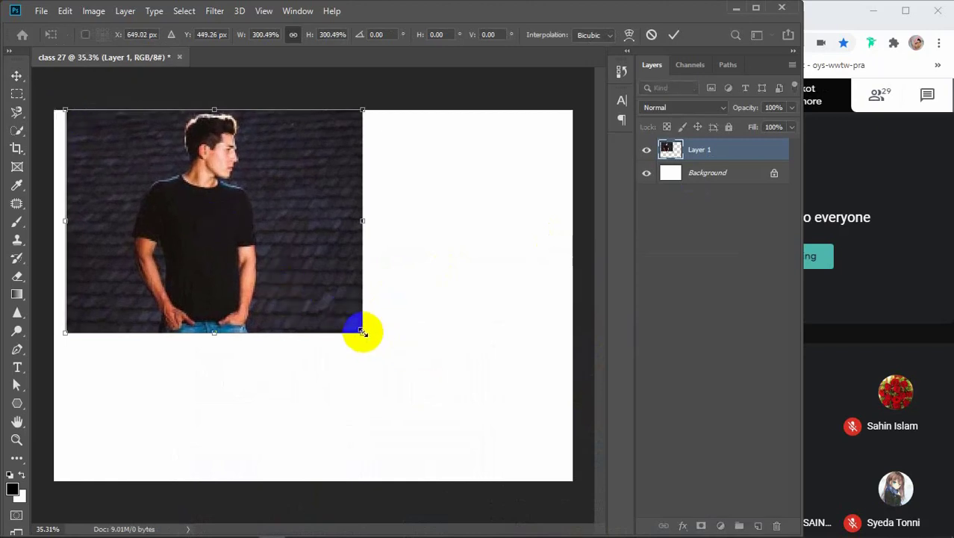
pyautogui.moveTo(363, 333); pyautogui.dragTo(570, 469)
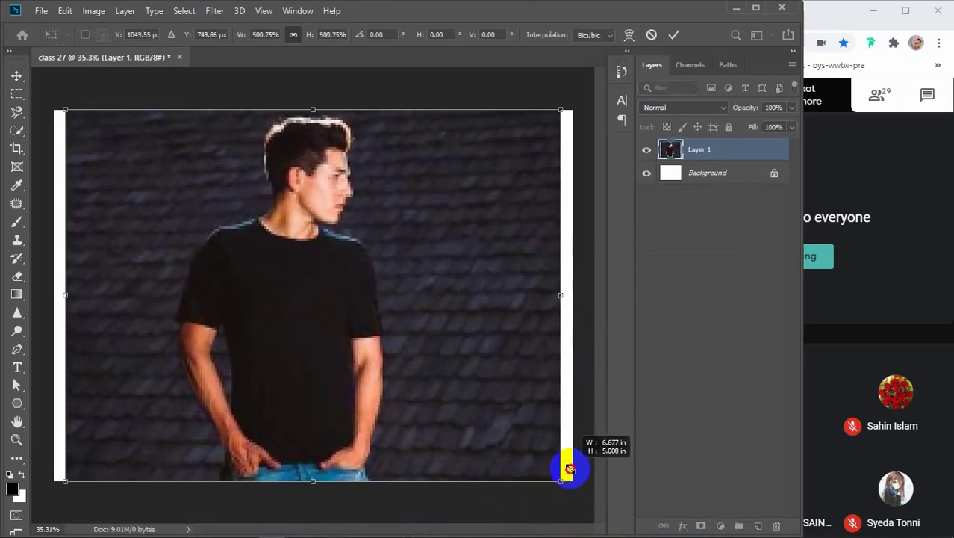
pyautogui.press('Return')
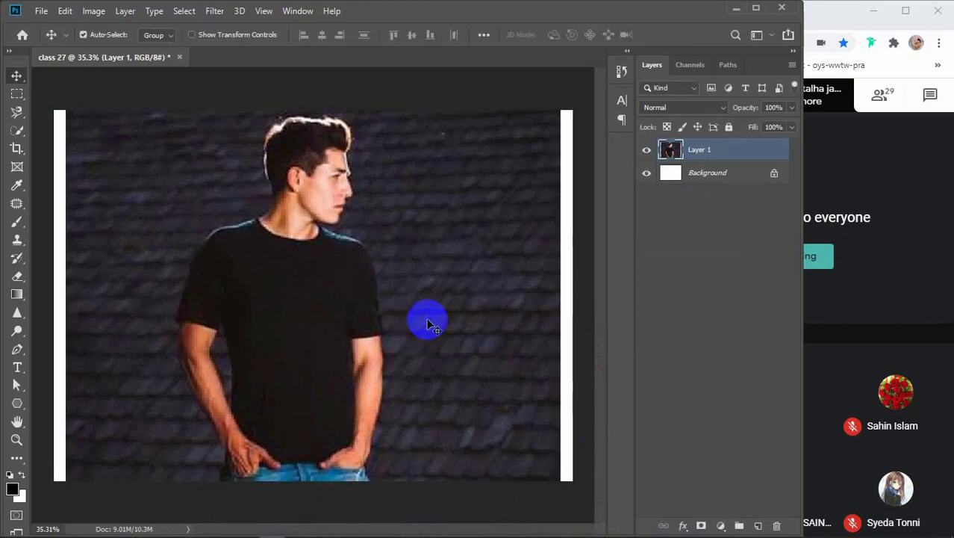
# Delete the pasted black T-shirt photo layer and switch back to the Chrome image results.
pyautogui.press('Delete')
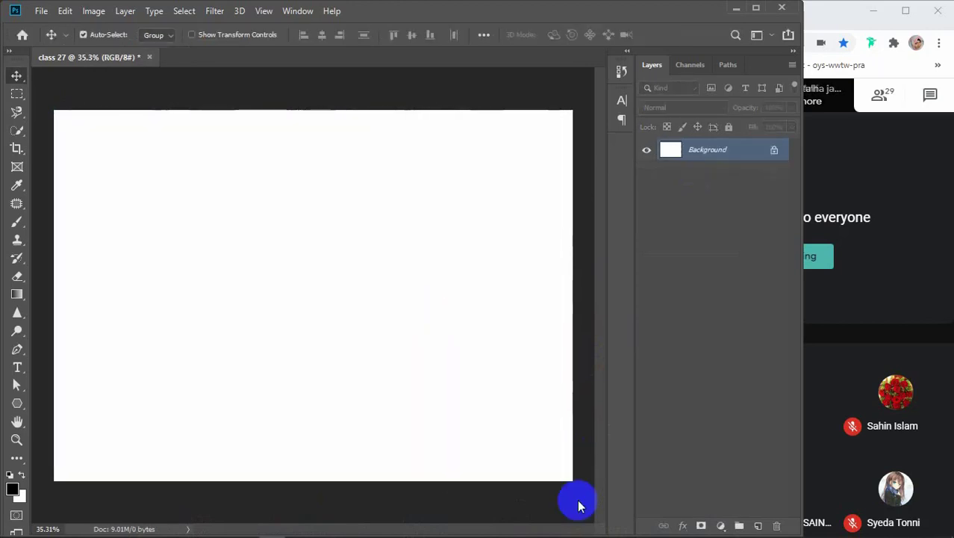
pyautogui.moveTo(429, 523)
pyautogui.moveTo(377, 525)
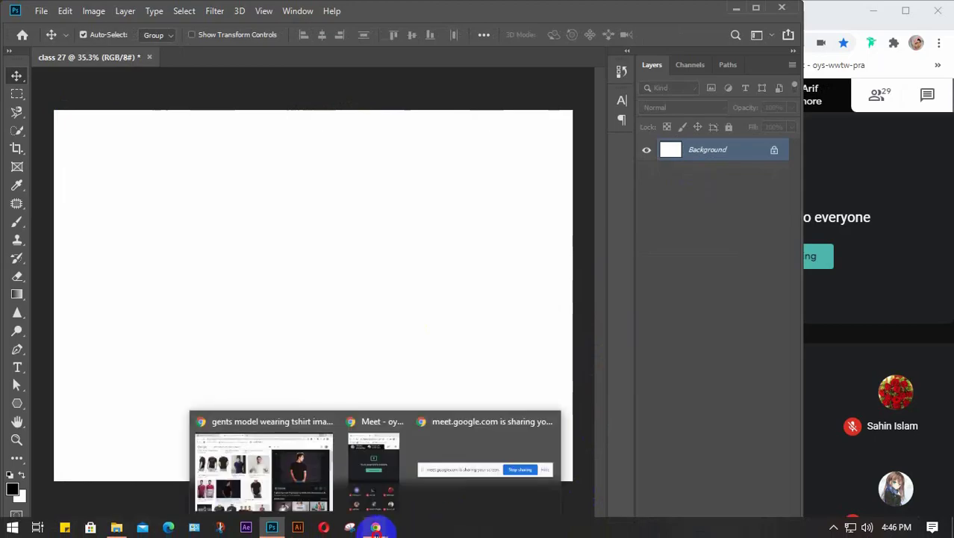
pyautogui.click(279, 482)
# Preview the dark pinterest.com "Man, male, portrait" result and look through its related images.
pyautogui.scroll(-2, 441, 302)
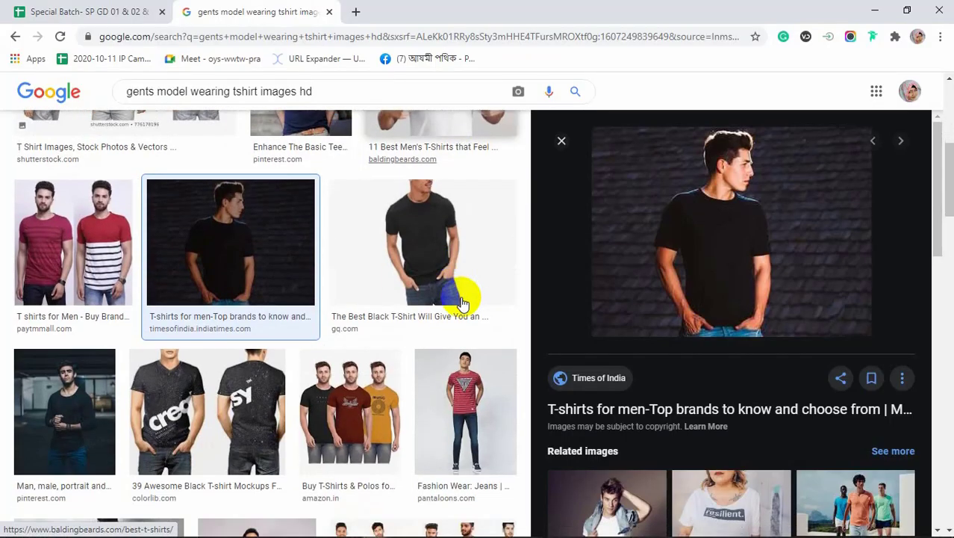
pyautogui.scroll(-1, 384, 267)
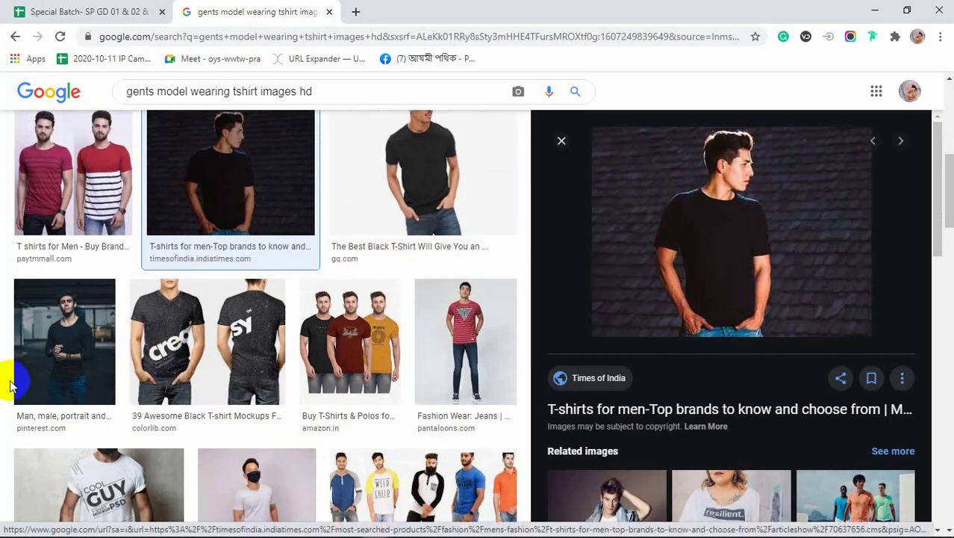
pyautogui.click(65, 344)
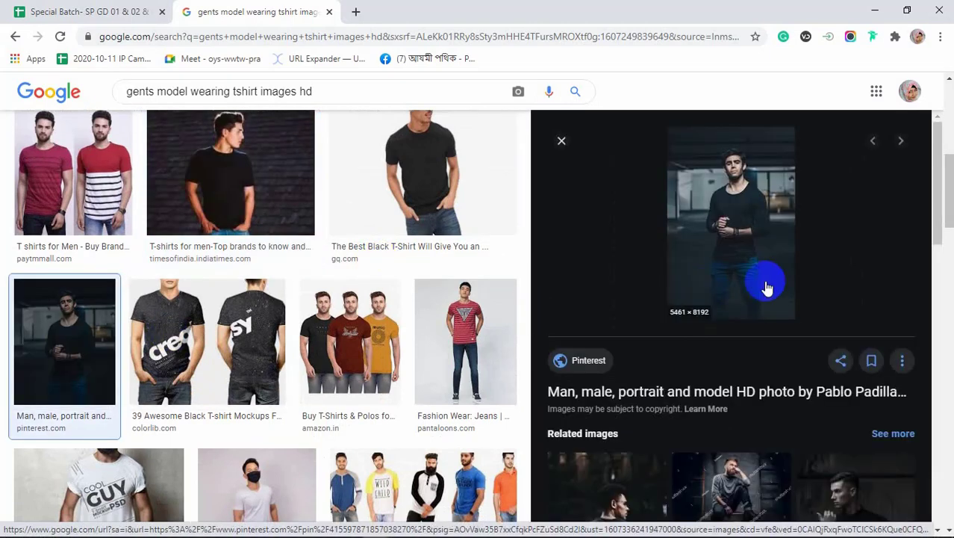
pyautogui.scroll(-3, 747, 278)
pyautogui.scroll(-1, 731, 278)
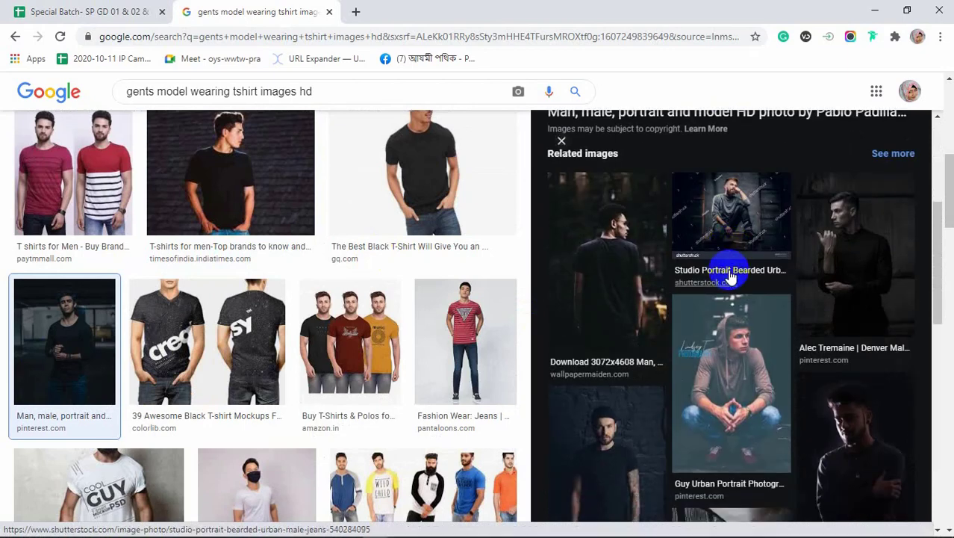
pyautogui.scroll(-2, 731, 277)
pyautogui.scroll(-1, 732, 277)
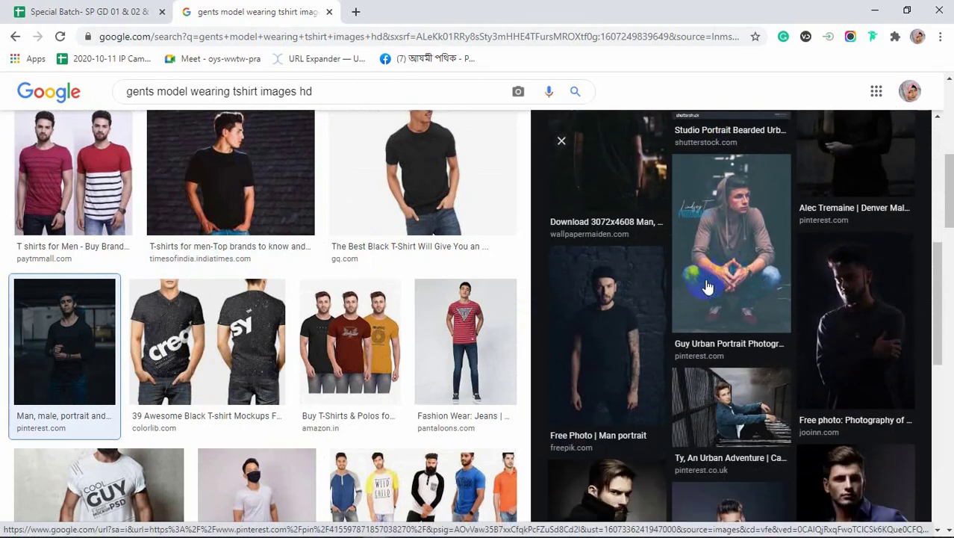
# Open the related jooinn.com photo of the man in a black sweatshirt and copy its image.
pyautogui.click(857, 314)
pyautogui.scroll(-3, 738, 261)
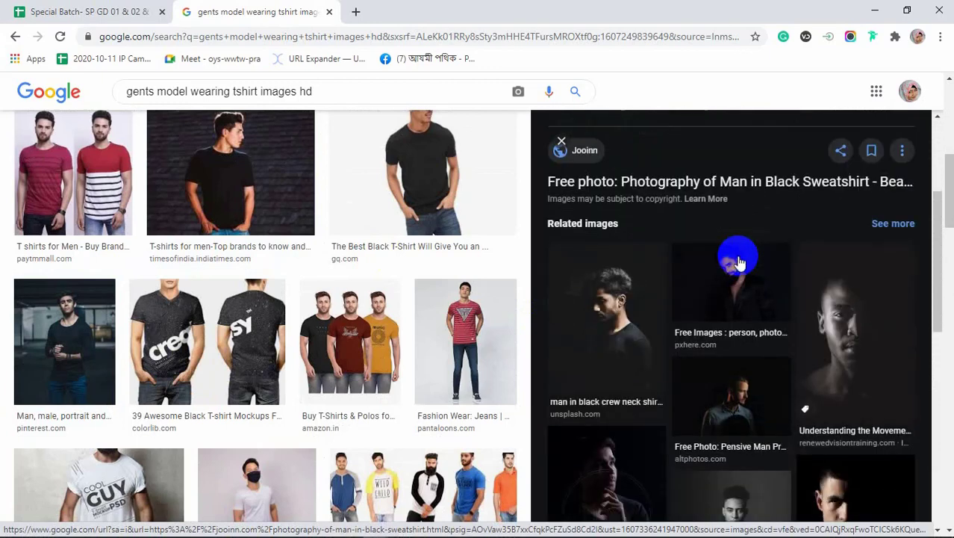
pyautogui.scroll(3, 738, 262)
pyautogui.scroll(3, 730, 236)
pyautogui.rightClick(734, 219)
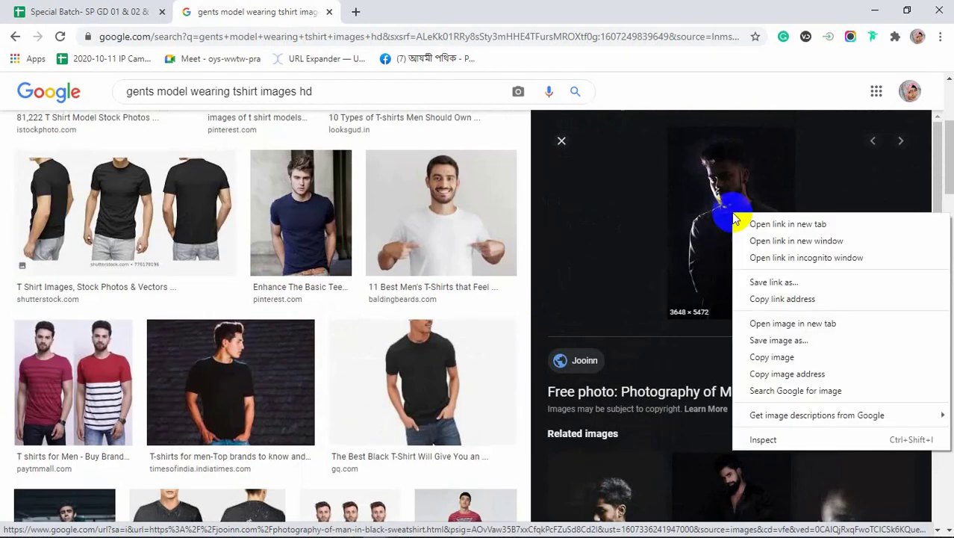
pyautogui.click(758, 372)
# Switch to Photoshop, paste the black sweatshirt photo into the class 27 document and undo the paste.
pyautogui.moveTo(381, 529)
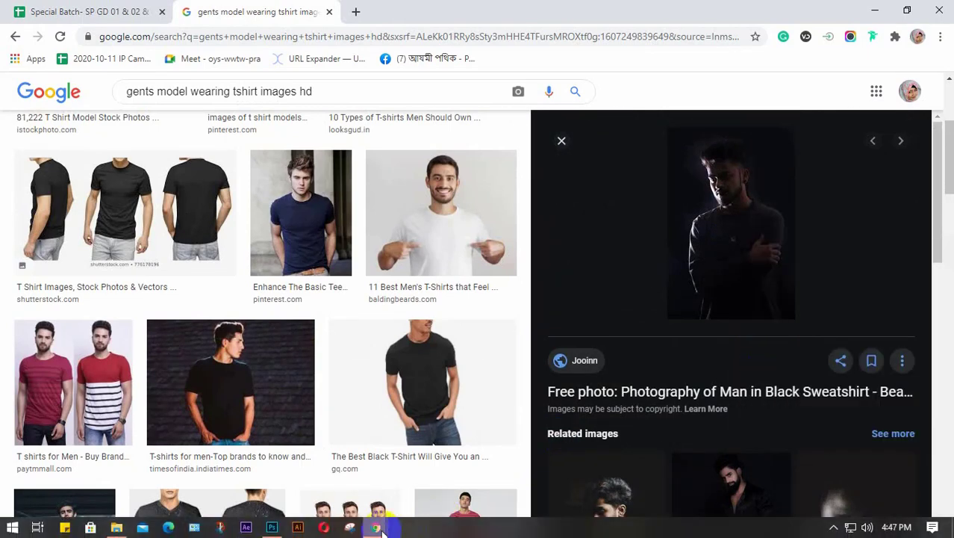
pyautogui.click(272, 527)
pyautogui.hotkey('ctrl', 'v')
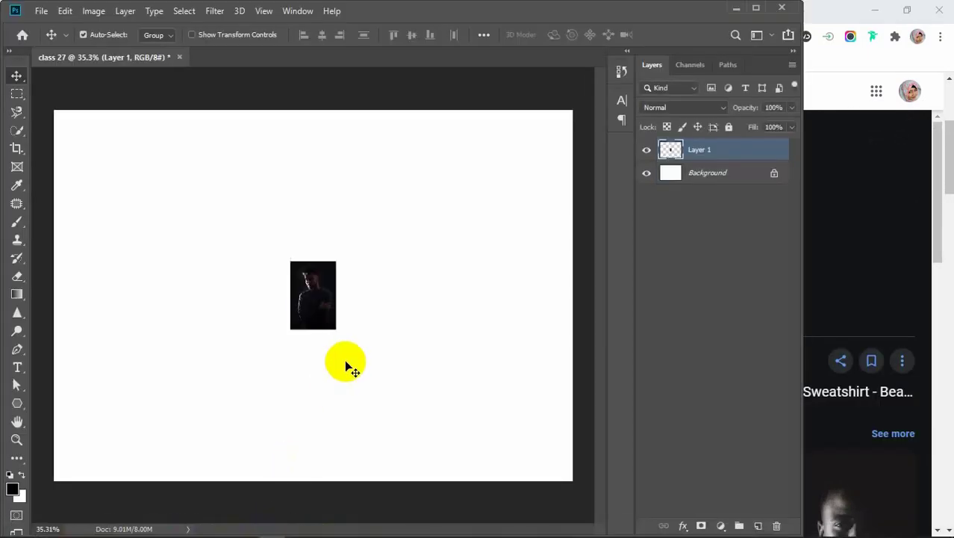
pyautogui.hotkey('ctrl', 'z')
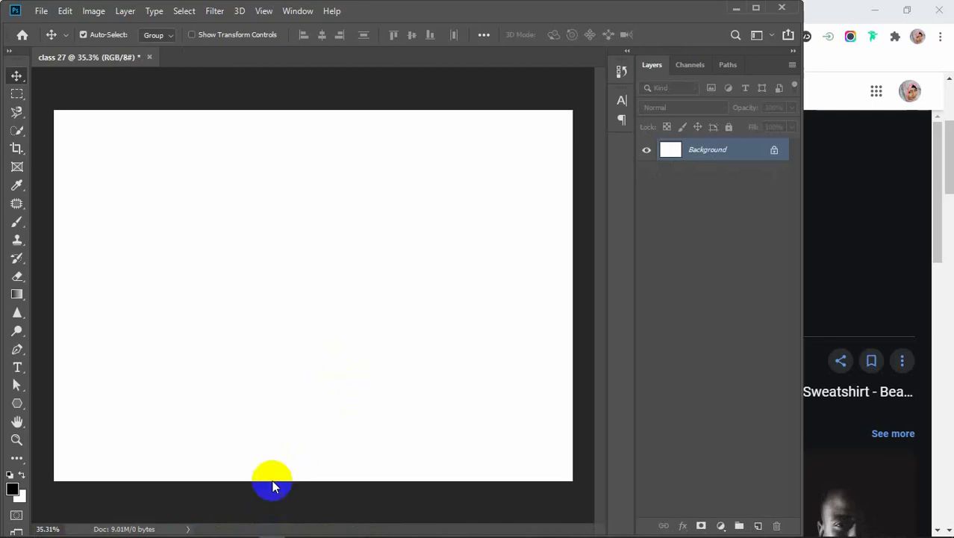
# Return to Chrome, restore its window to a smaller size and browse the images related to the black sweatshirt photo.
pyautogui.click(859, 215)
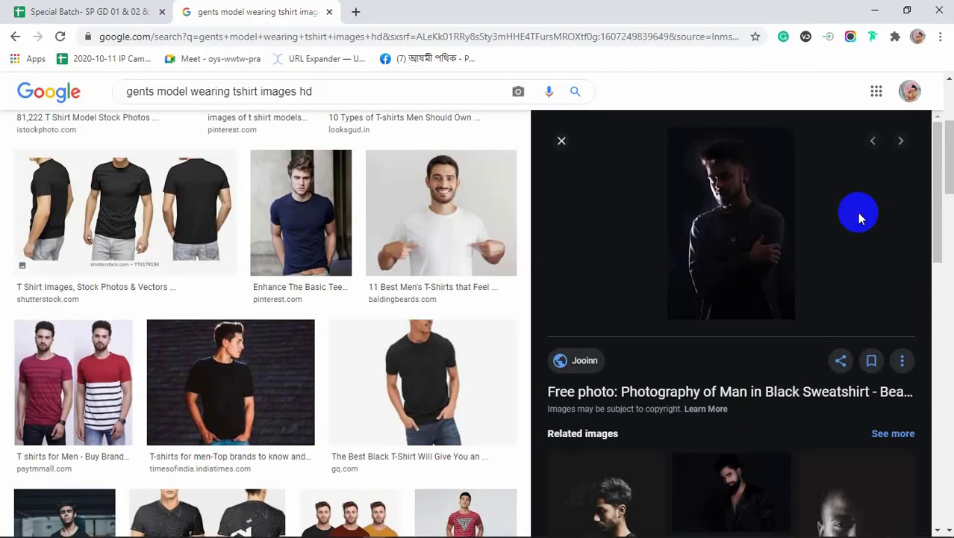
pyautogui.click(905, 11)
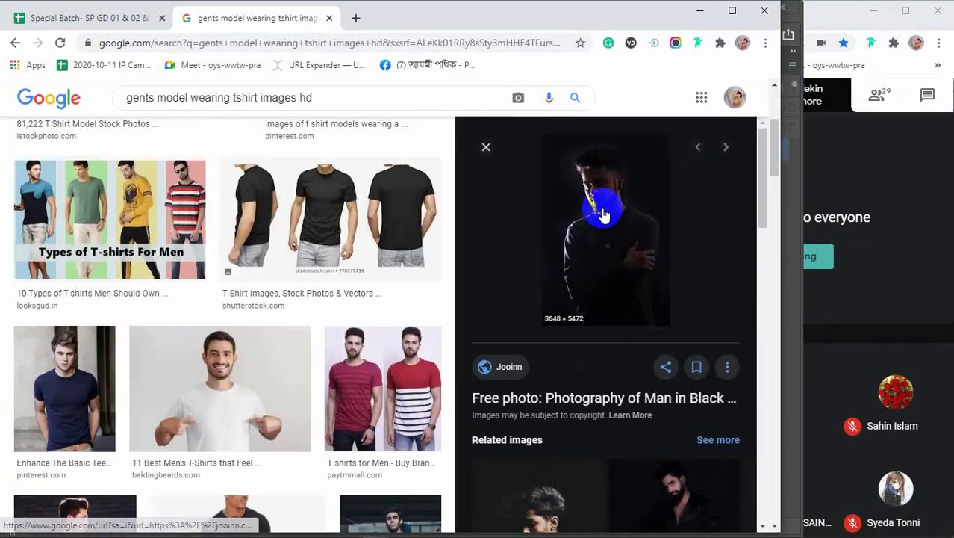
pyautogui.scroll(-2, 380, 299)
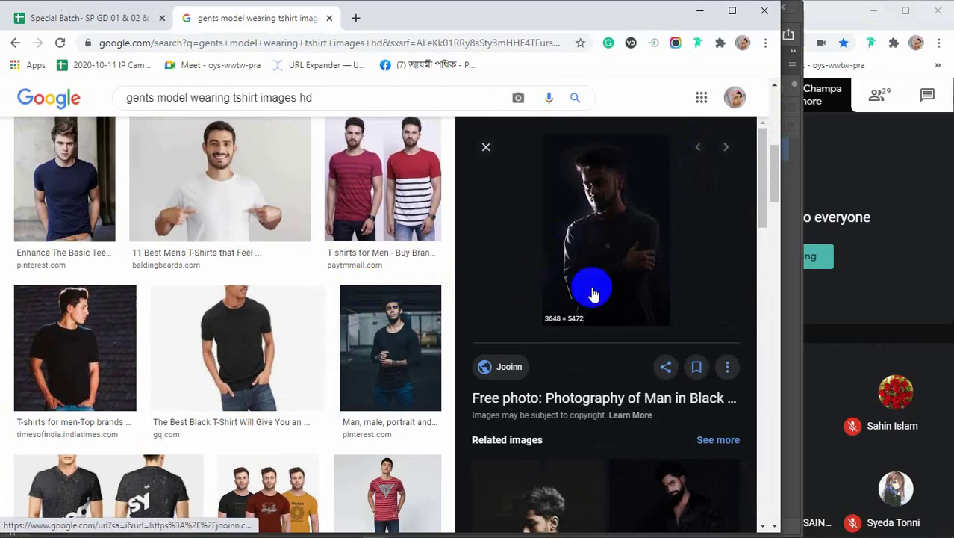
pyautogui.scroll(-3, 592, 292)
pyautogui.scroll(-3, 593, 294)
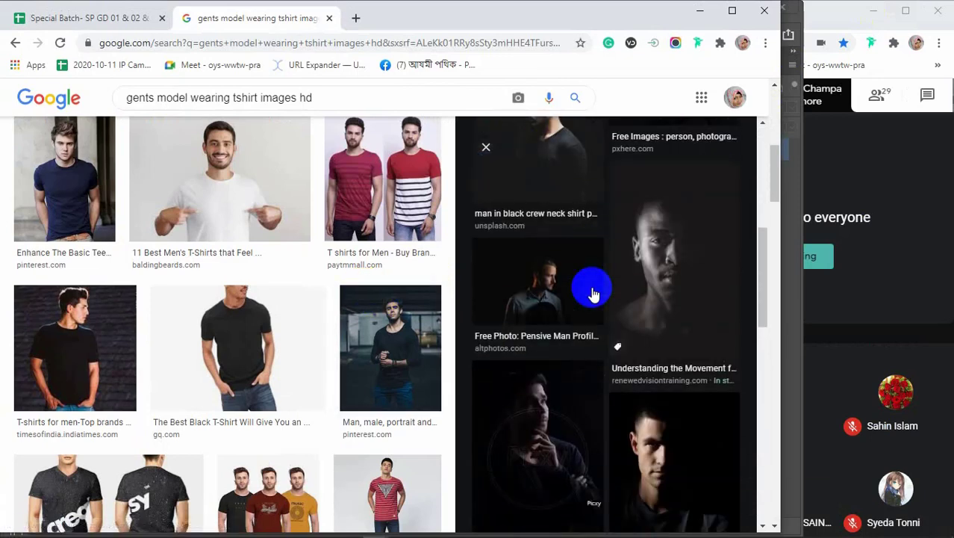
pyautogui.scroll(-2, 592, 293)
pyautogui.scroll(-3, 592, 293)
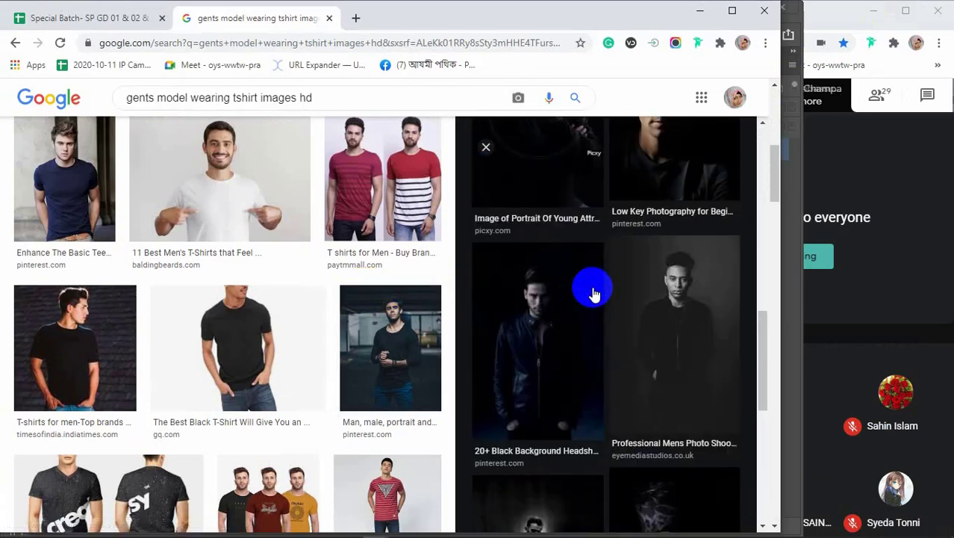
pyautogui.scroll(-2, 558, 348)
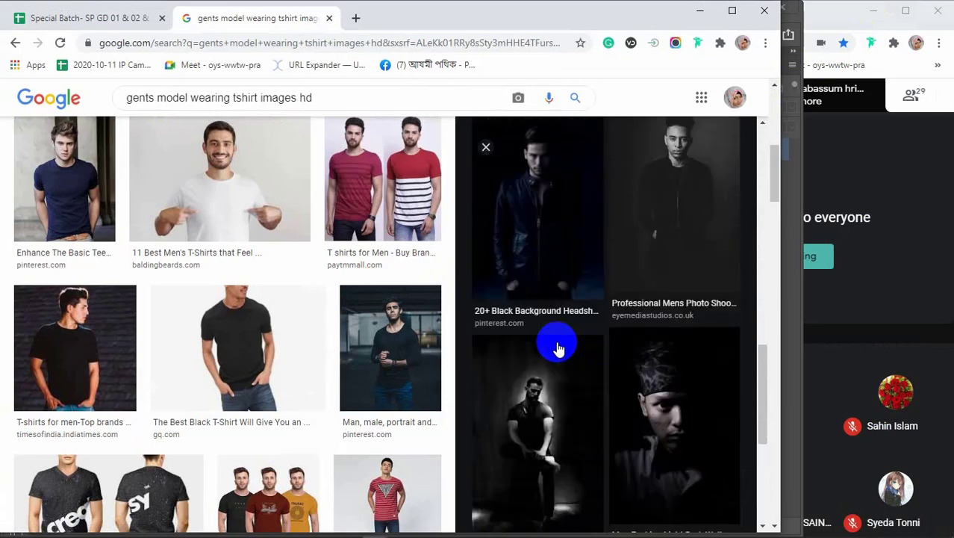
# Look further through the main T-shirt model results for another suitable photo.
pyautogui.scroll(-4, 202, 362)
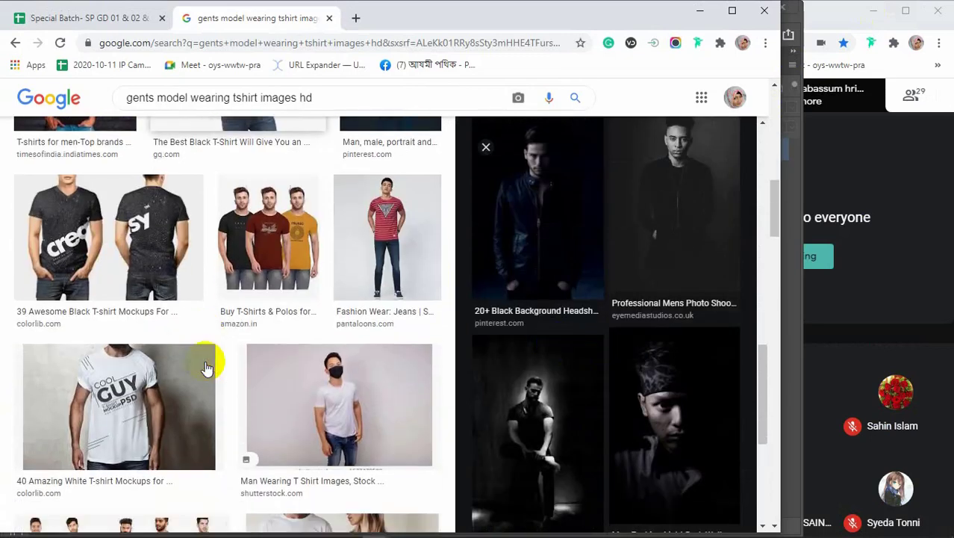
pyautogui.scroll(3, 207, 351)
pyautogui.scroll(-2, 224, 258)
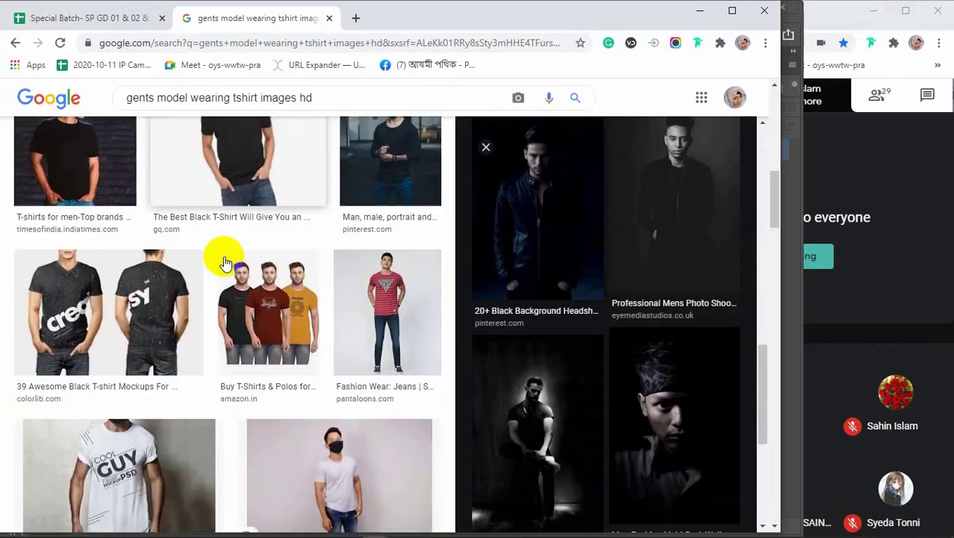
pyautogui.scroll(-5, 225, 261)
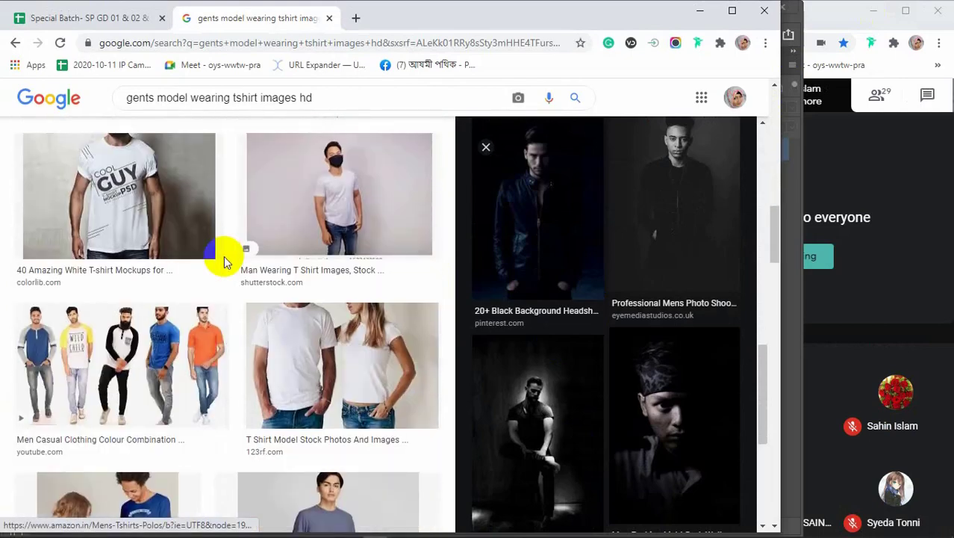
pyautogui.scroll(-3, 224, 257)
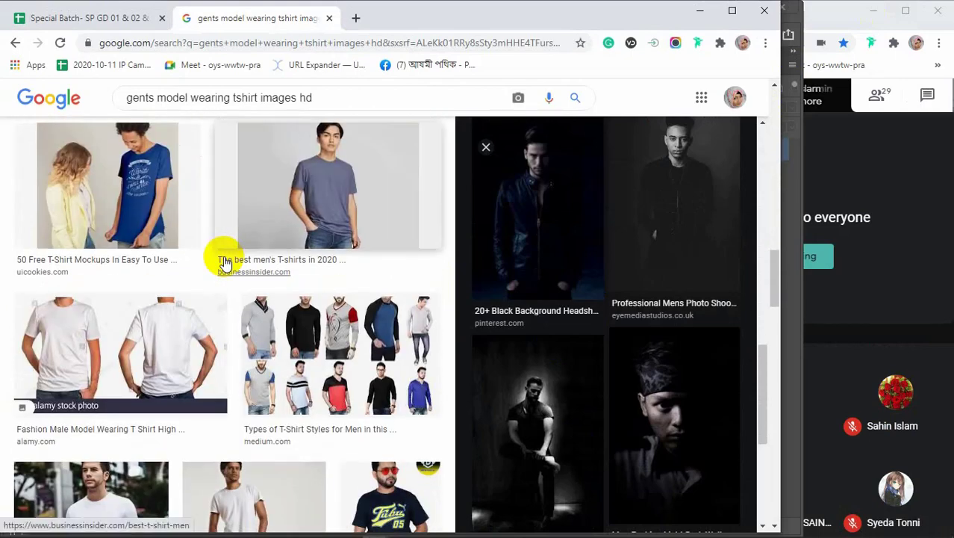
pyautogui.scroll(-2, 224, 260)
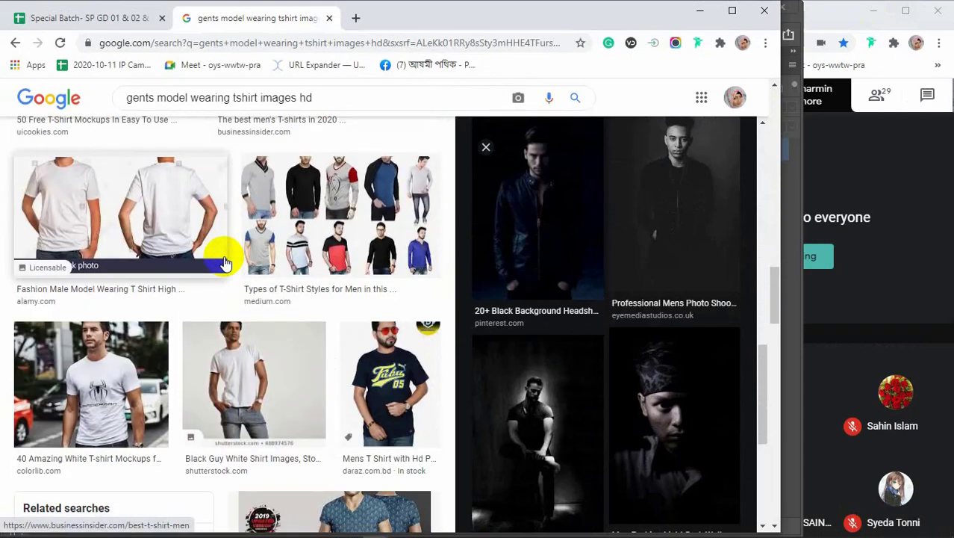
# Preview the shutterstock.com white T-shirt result and the daraz.com.bd printed T-shirt result, and browse the latter's related images.
pyautogui.click(268, 379)
pyautogui.click(401, 367)
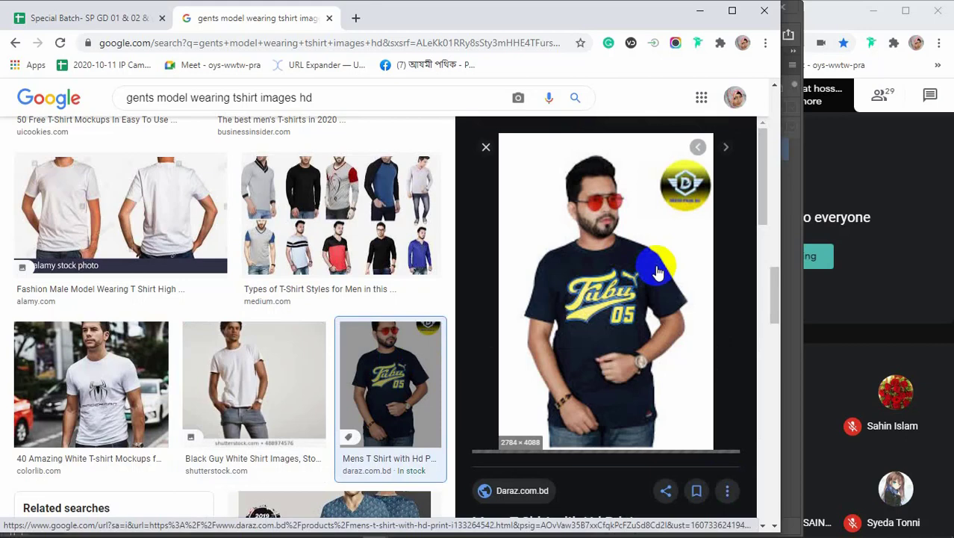
pyautogui.scroll(-5, 657, 273)
pyautogui.scroll(-2, 658, 273)
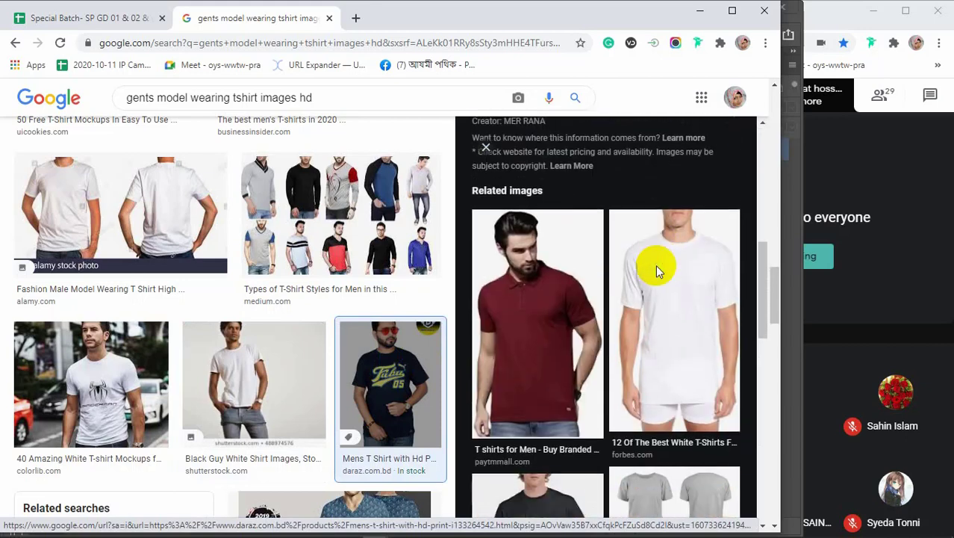
# Preview the paytmmall.com maroon polo shirt photo, copy it, switch to Photoshop and paste it into the class 27 document.
pyautogui.click(549, 334)
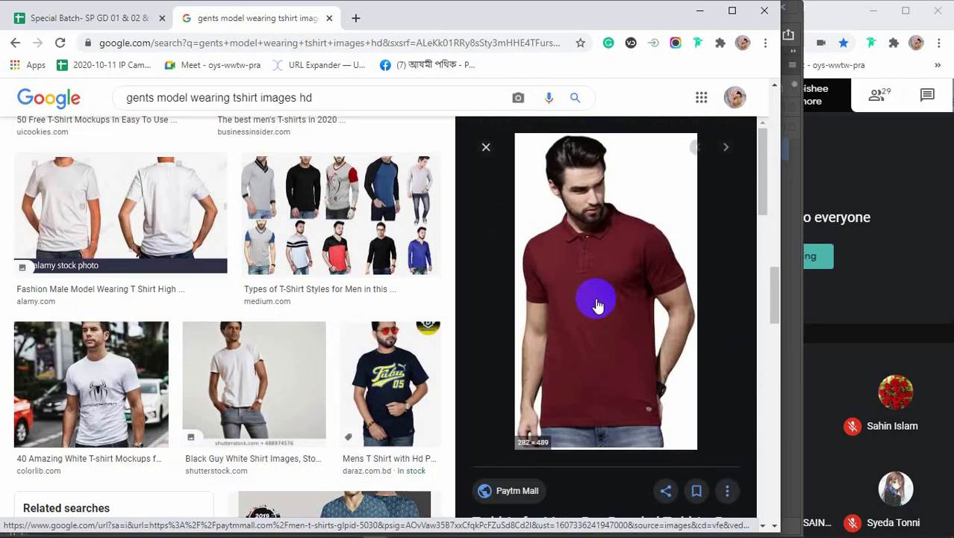
pyautogui.rightClick(598, 305)
pyautogui.click(639, 442)
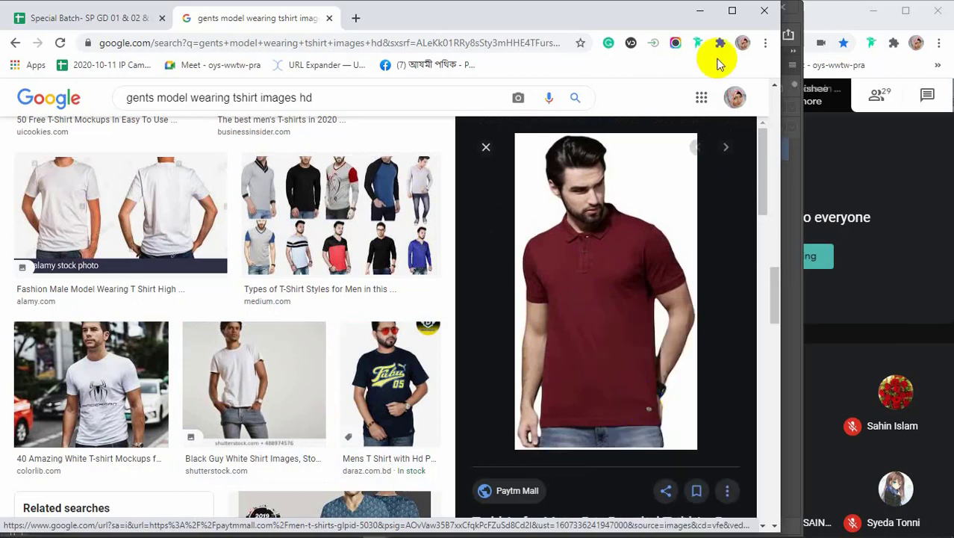
pyautogui.click(697, 12)
pyautogui.hotkey('ctrl', 'v')
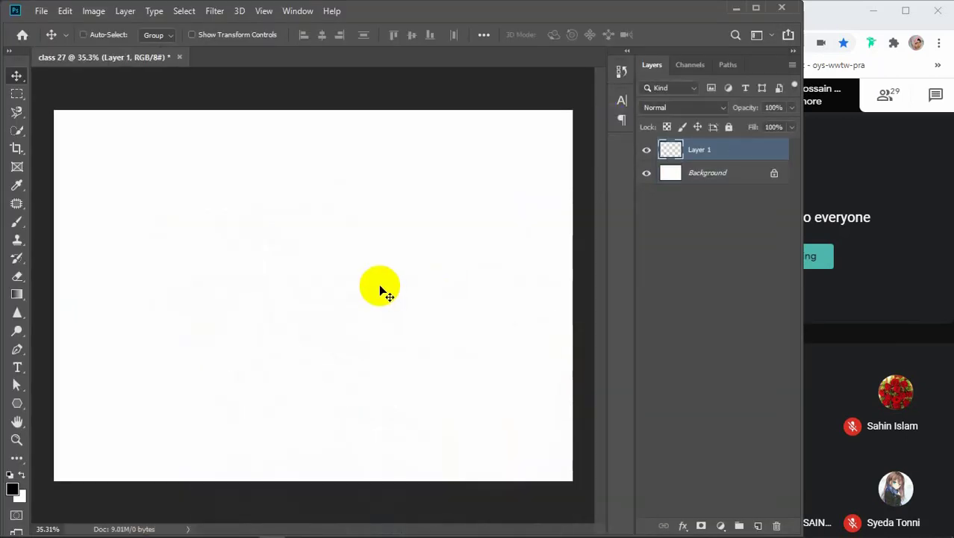
# Scale the pasted polo shirt photo to about 298% and nudge it slightly within the canvas.
pyautogui.hotkey('ctrl', 't')
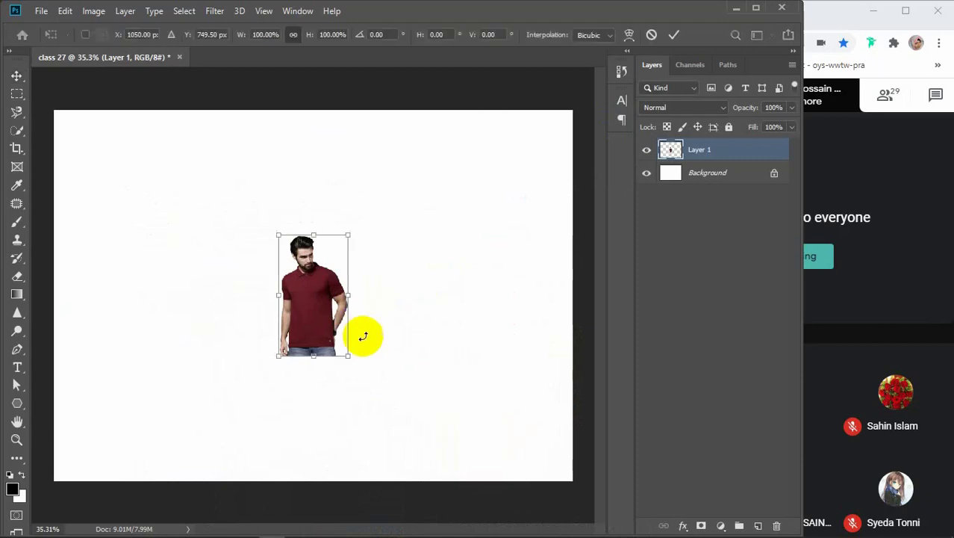
pyautogui.moveTo(347, 355); pyautogui.dragTo(422, 483)
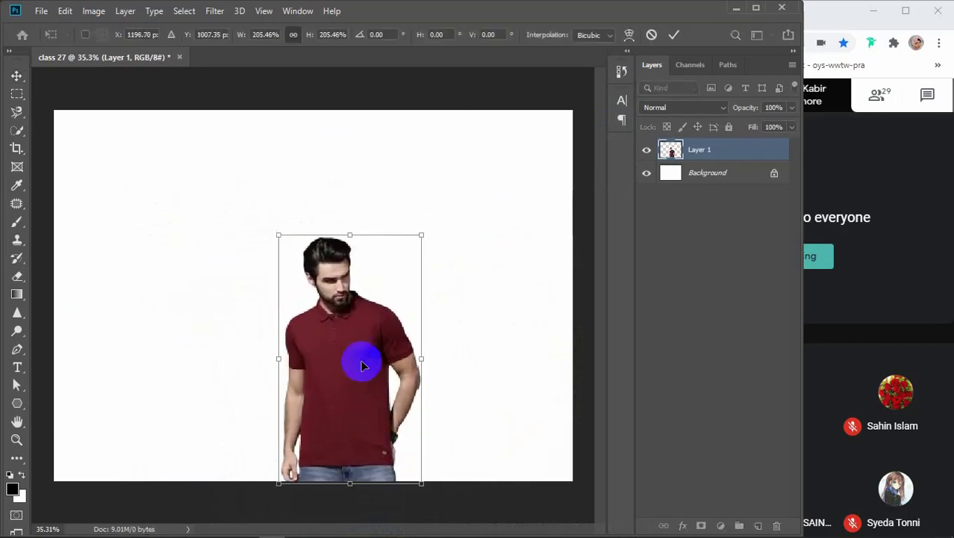
pyautogui.moveTo(280, 237); pyautogui.dragTo(167, 154)
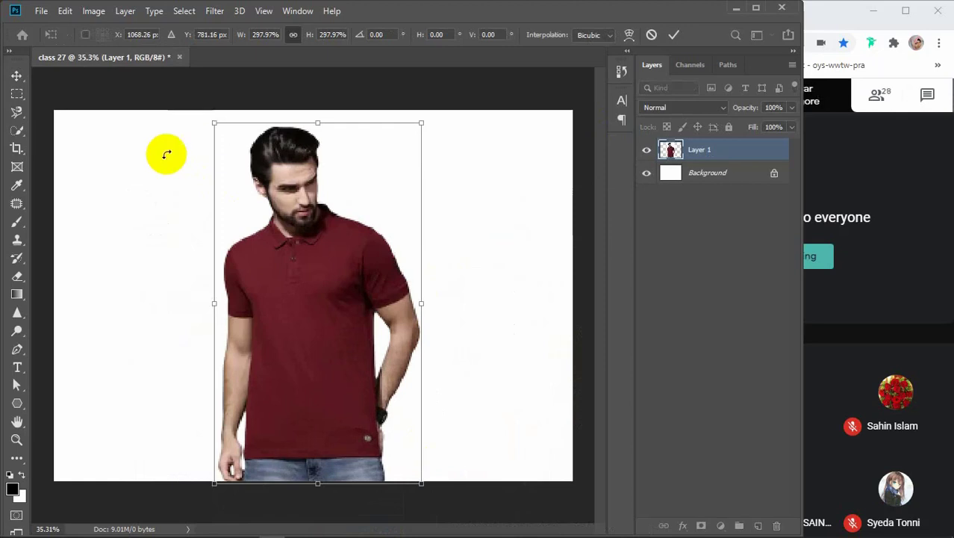
pyautogui.press('Return')
pyautogui.moveTo(248, 277); pyautogui.dragTo(345, 306)
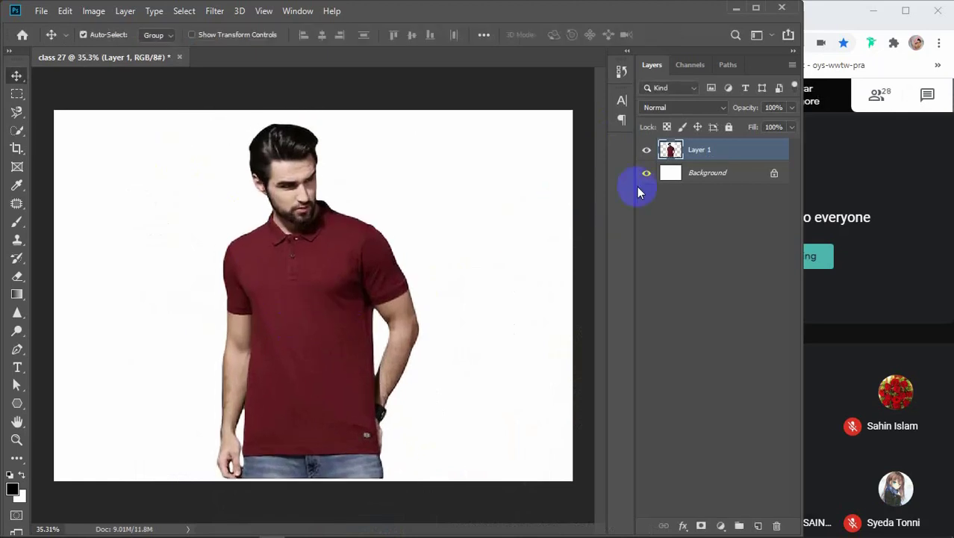
# Add a black (000000) Solid Color fill layer directly above the Background layer and lock it.
pyautogui.click(648, 176)
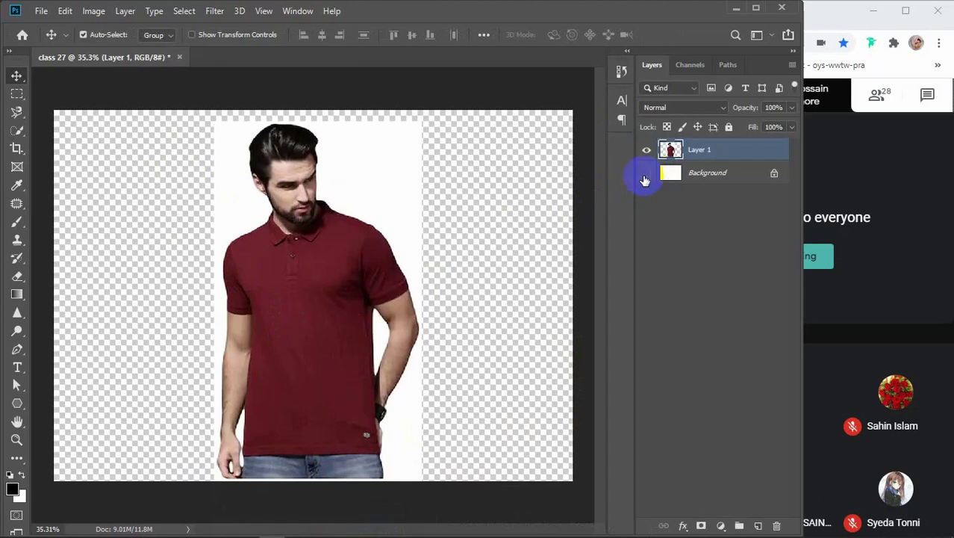
pyautogui.click(646, 174)
pyautogui.click(710, 177)
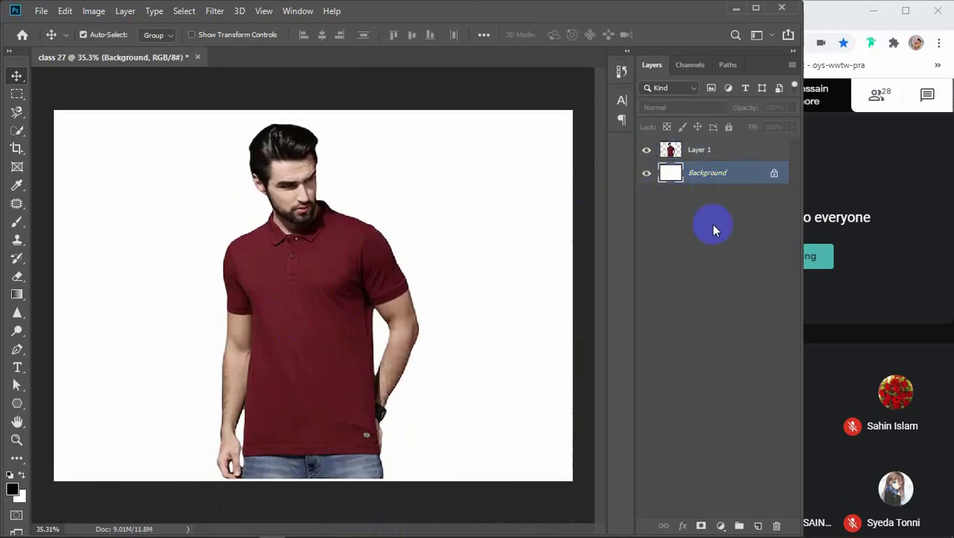
pyautogui.click(722, 525)
pyautogui.click(739, 280)
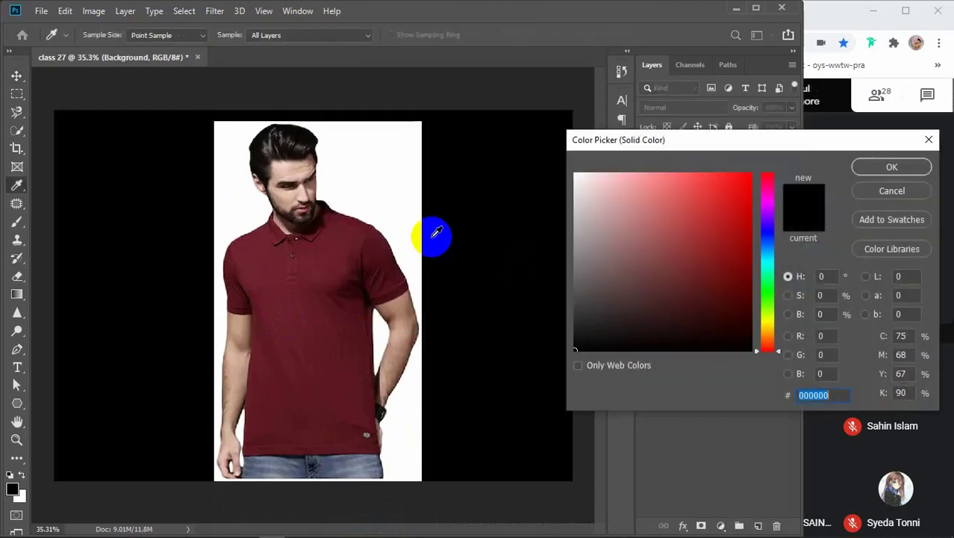
pyautogui.click(912, 168)
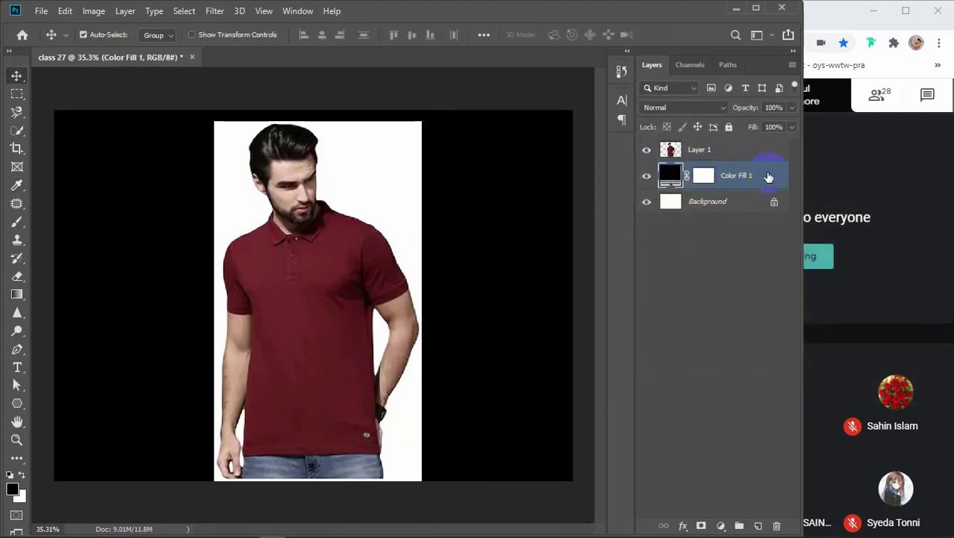
pyautogui.click(728, 128)
# Erase the white background surrounding the model on Layer 1 with the Magic Eraser Tool.
pyautogui.click(724, 149)
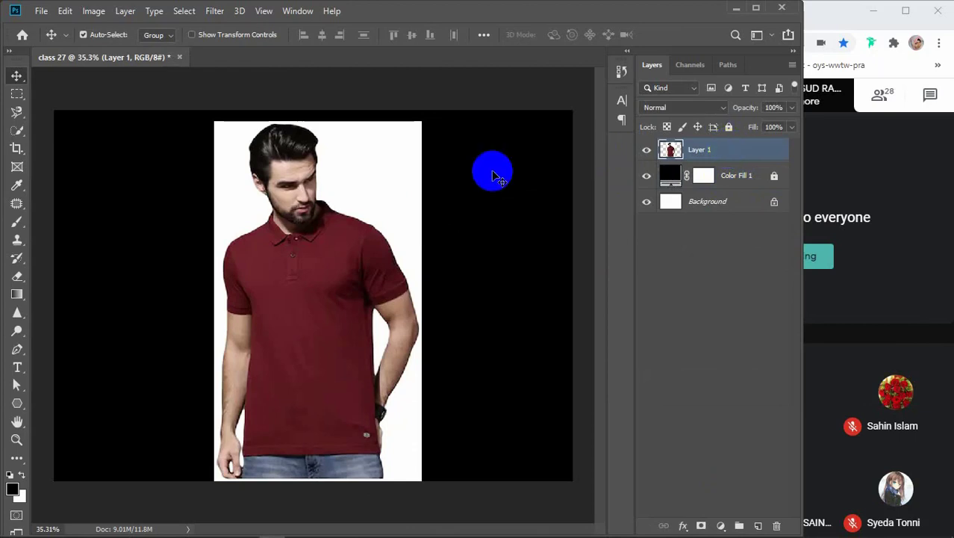
pyautogui.click(647, 149)
pyautogui.click(647, 149)
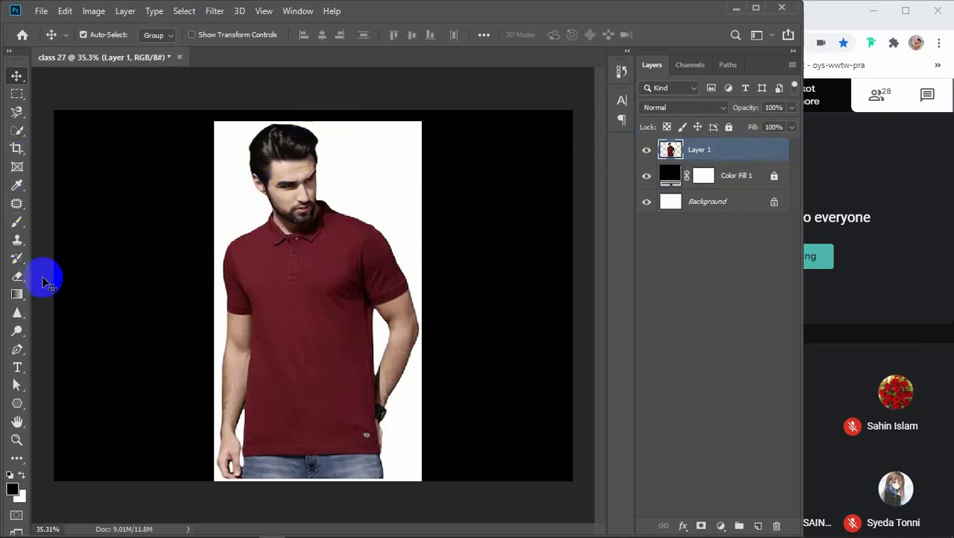
pyautogui.click(18, 276)
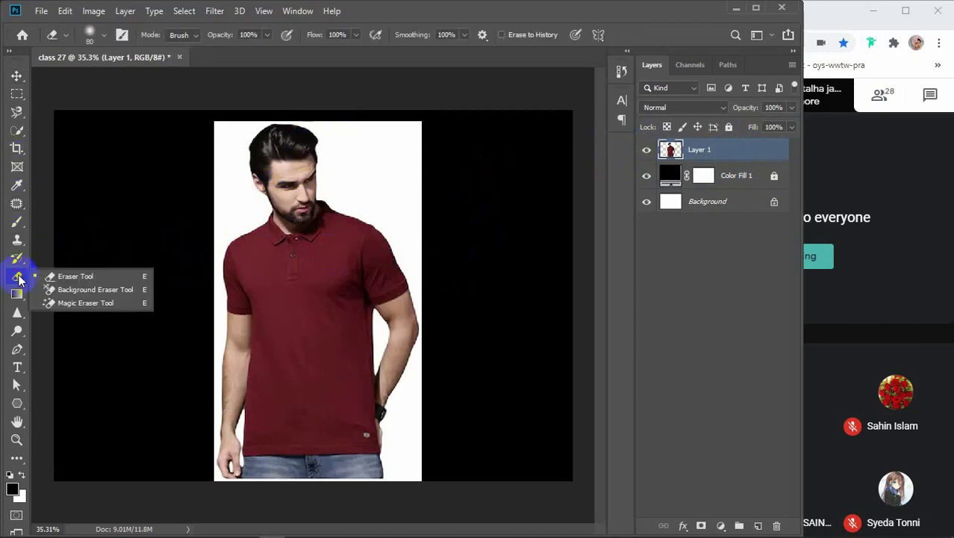
pyautogui.click(81, 308)
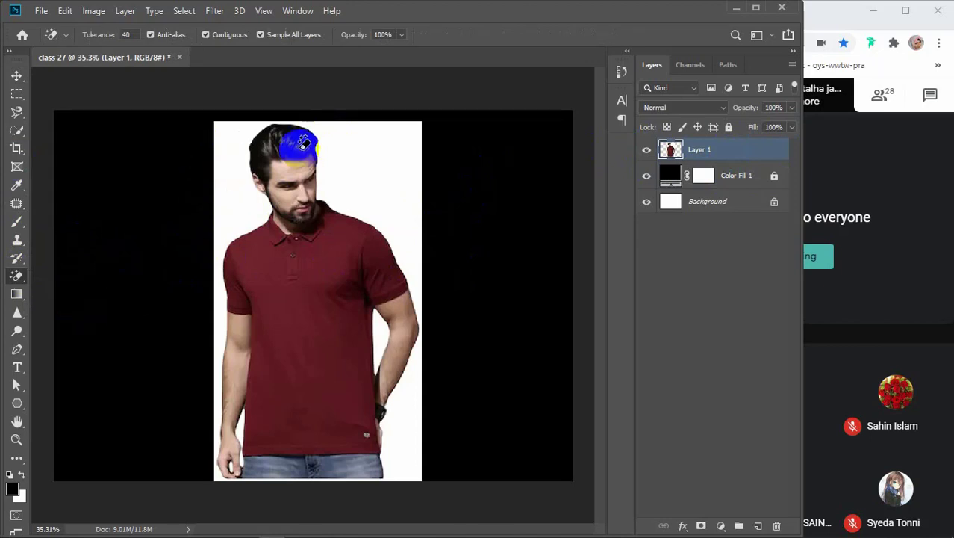
pyautogui.click(404, 152)
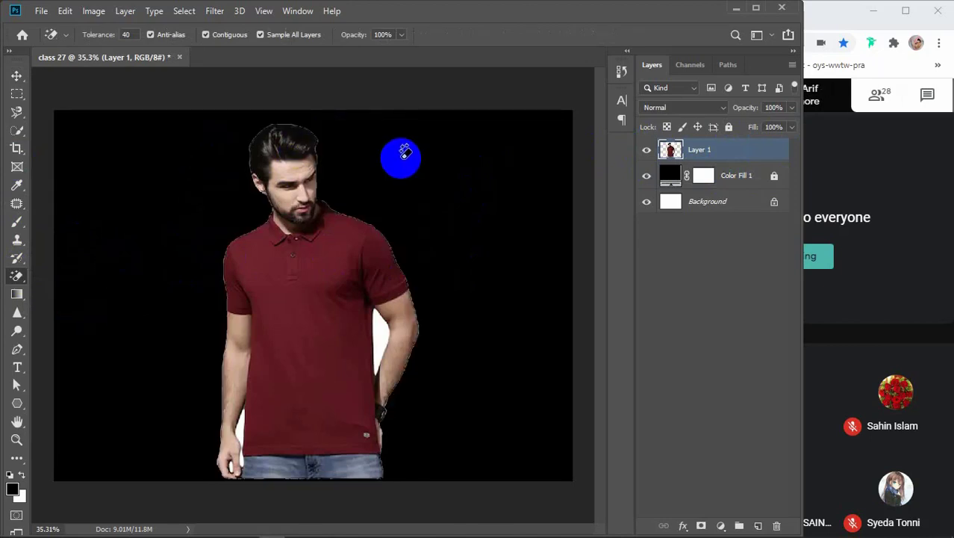
# Magic-erase the enclosed white gaps between the arms and the shirt, beside the jeans and between the fingers.
pyautogui.click(385, 320)
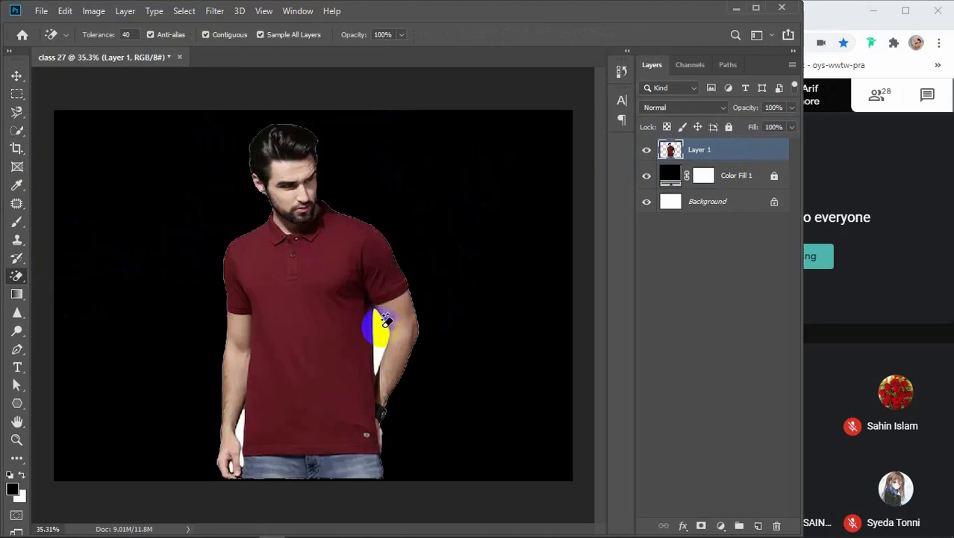
pyautogui.click(242, 427)
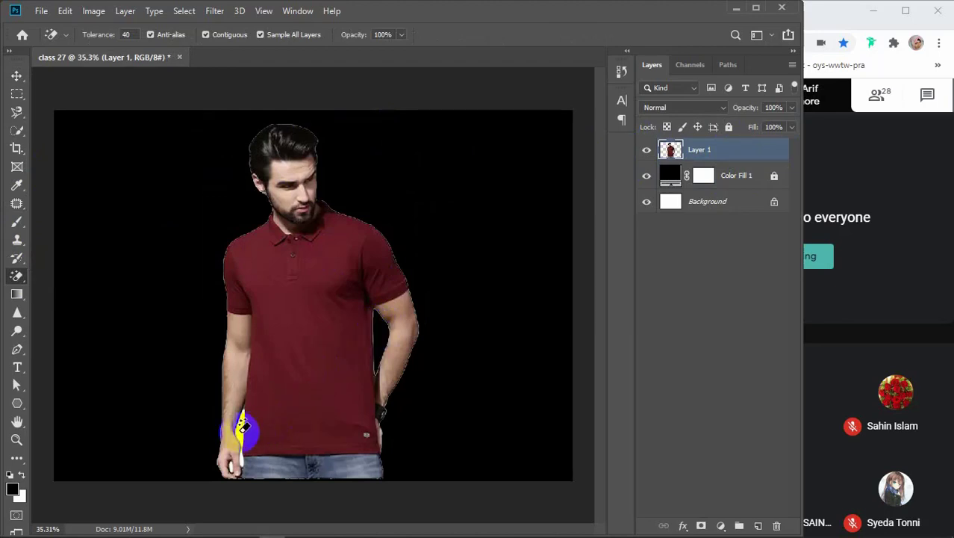
pyautogui.click(244, 435)
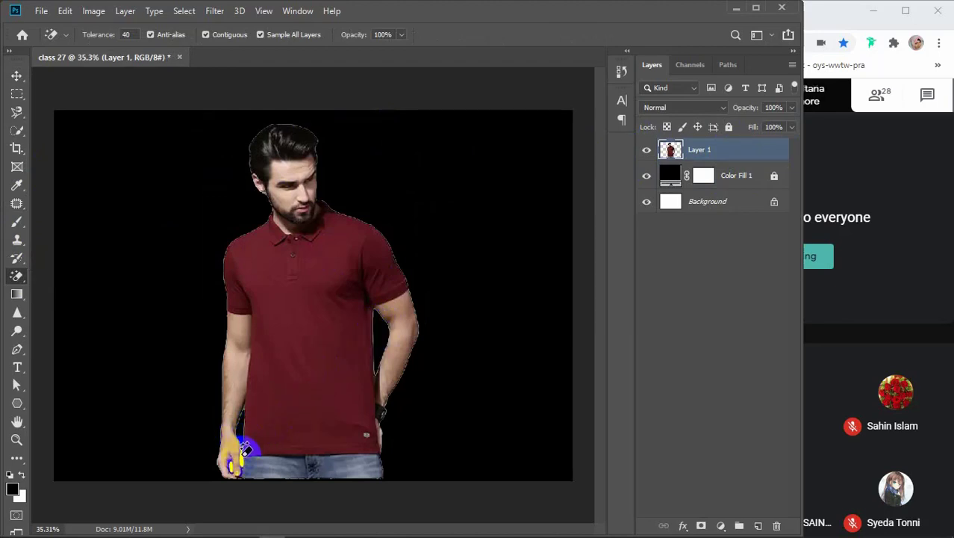
pyautogui.scroll(10, 245, 448)
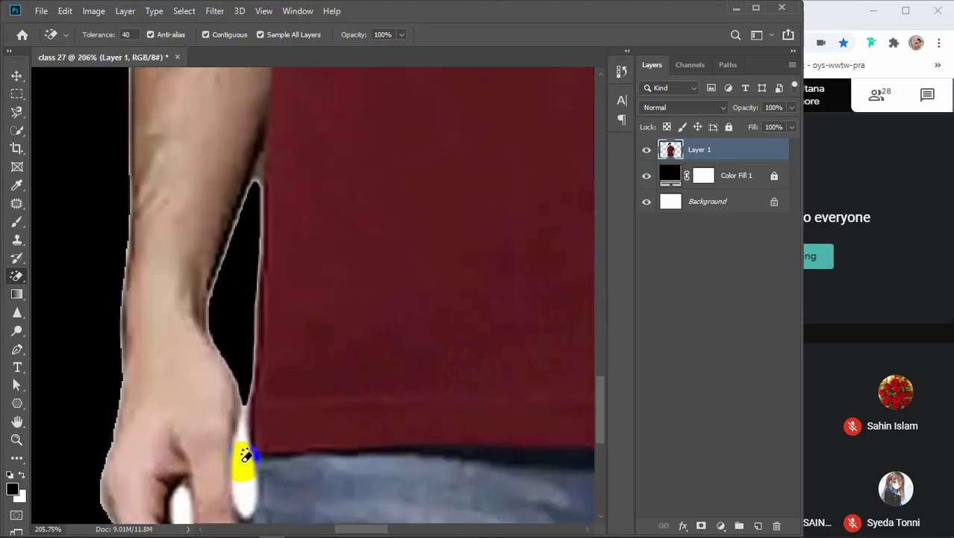
pyautogui.click(245, 455)
pyautogui.click(180, 502)
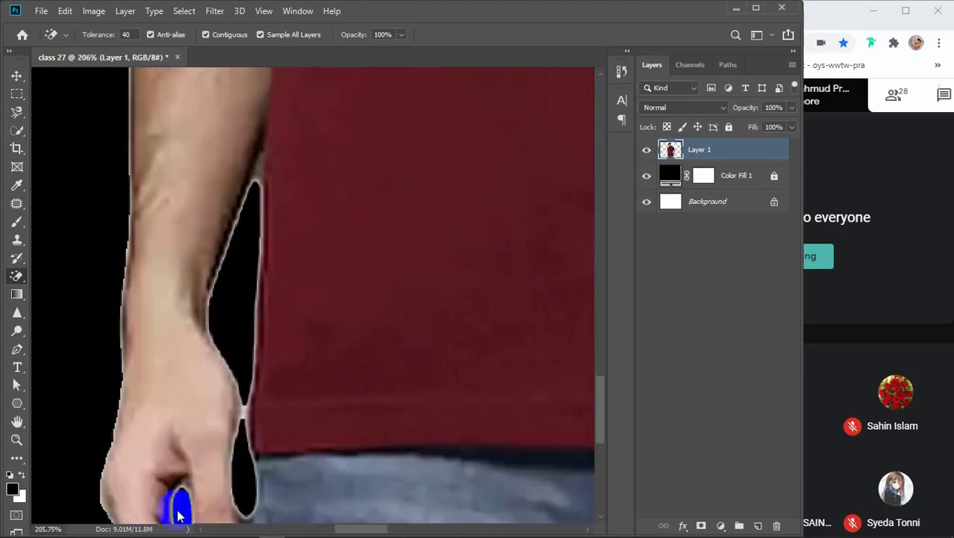
pyautogui.click(246, 411)
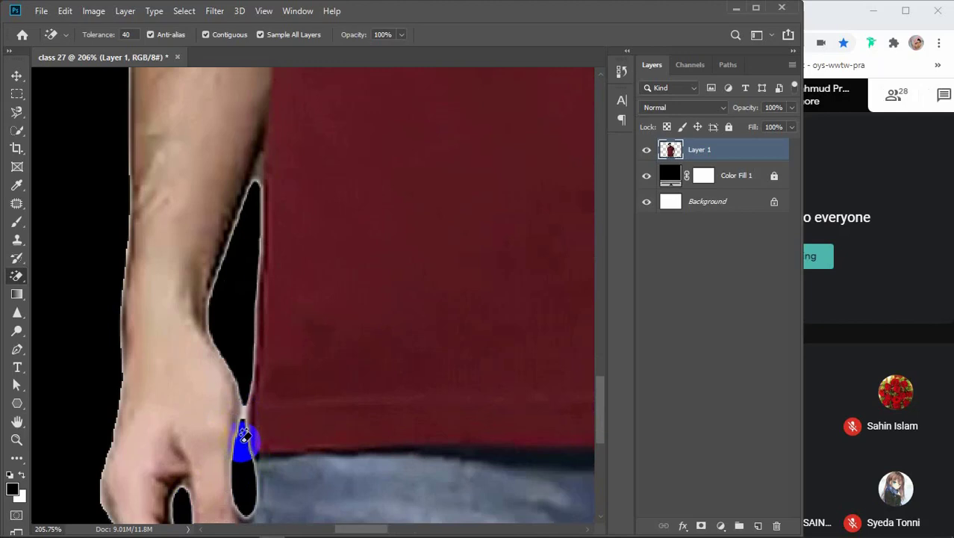
# Try twice to remove the thin white line above the model's head with the Magic Eraser and undo both attempts.
pyautogui.scroll(-8, 245, 437)
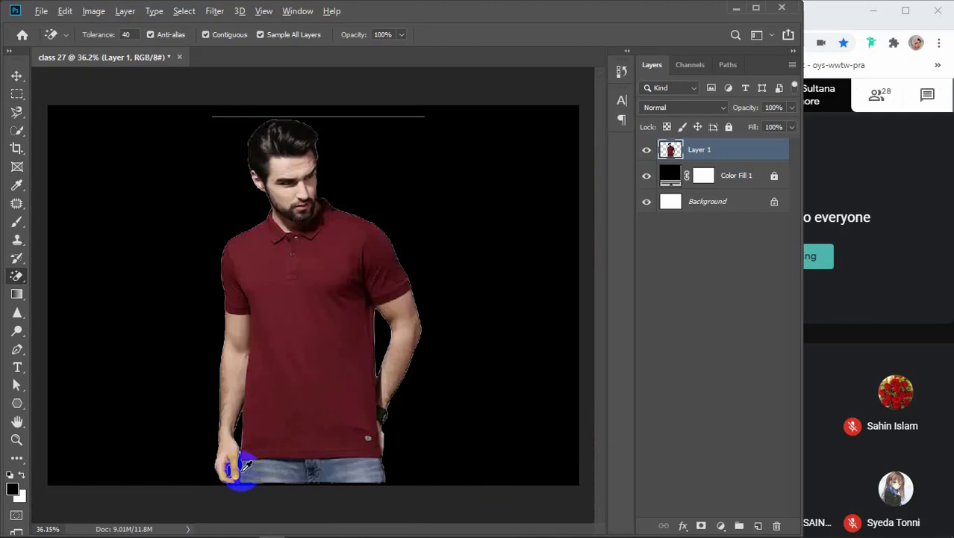
pyautogui.click(408, 114)
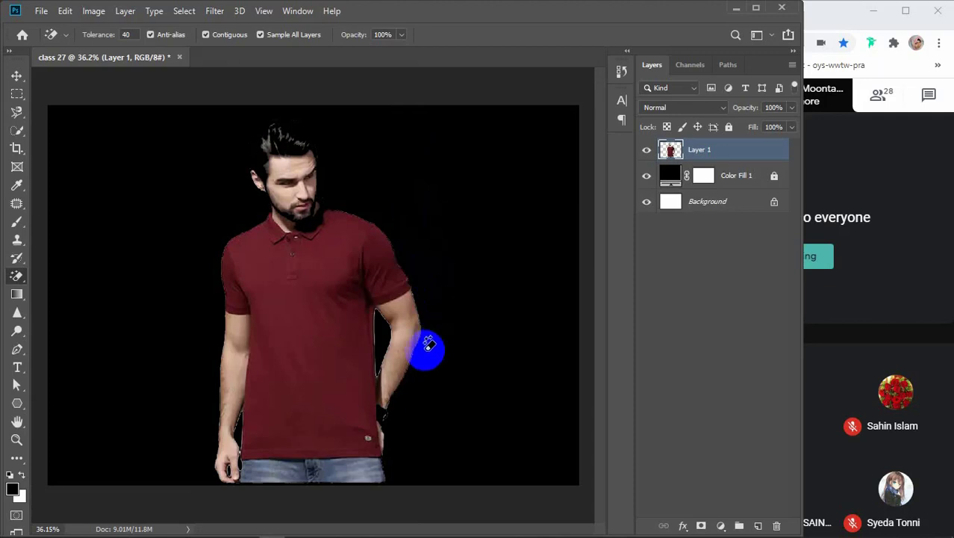
pyautogui.hotkey('ctrl', 'z')
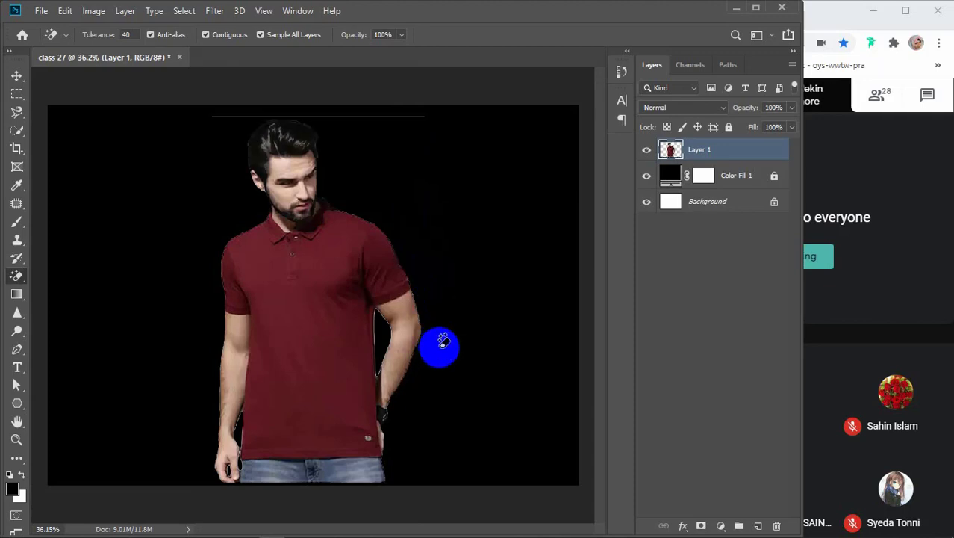
pyautogui.click(373, 112)
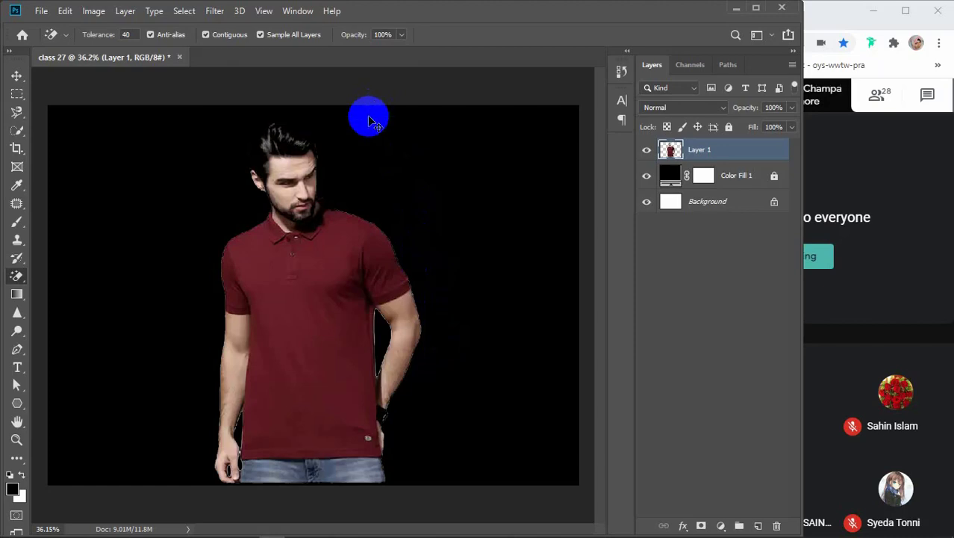
pyautogui.hotkey('ctrl', 'z')
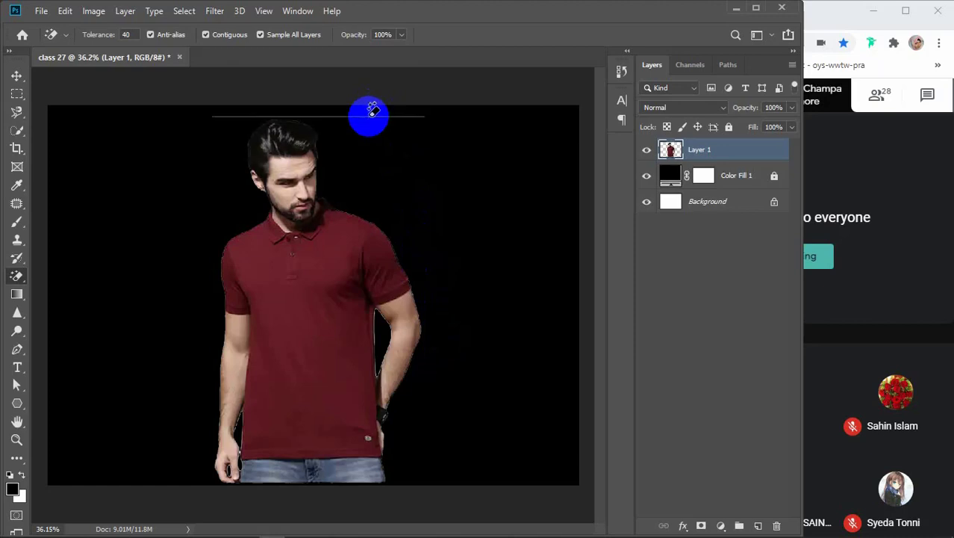
# Erase the thin white line on both sides above the model's head with the regular Eraser Tool.
pyautogui.rightClick(11, 281)
pyautogui.moveTo(11, 283); pyautogui.dragTo(68, 278)
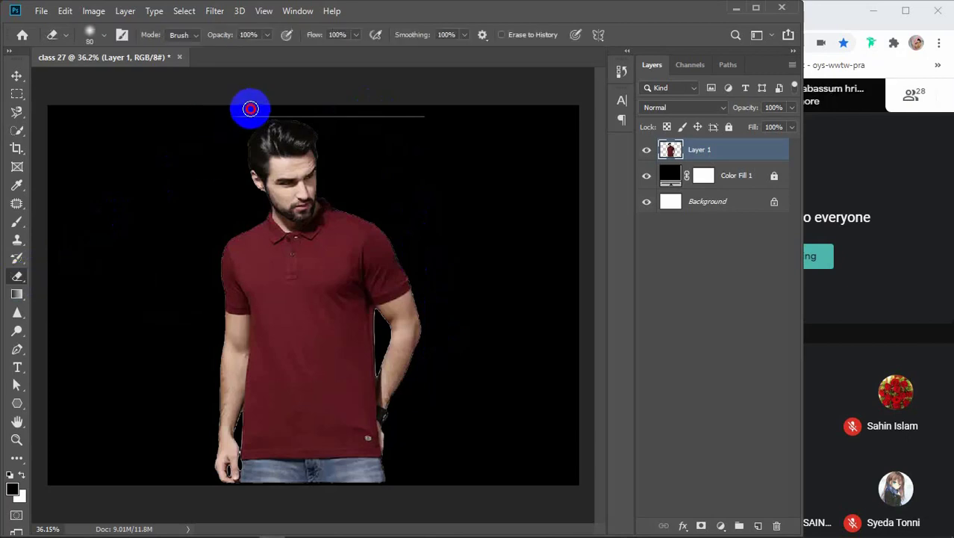
pyautogui.moveTo(333, 111); pyautogui.dragTo(428, 119)
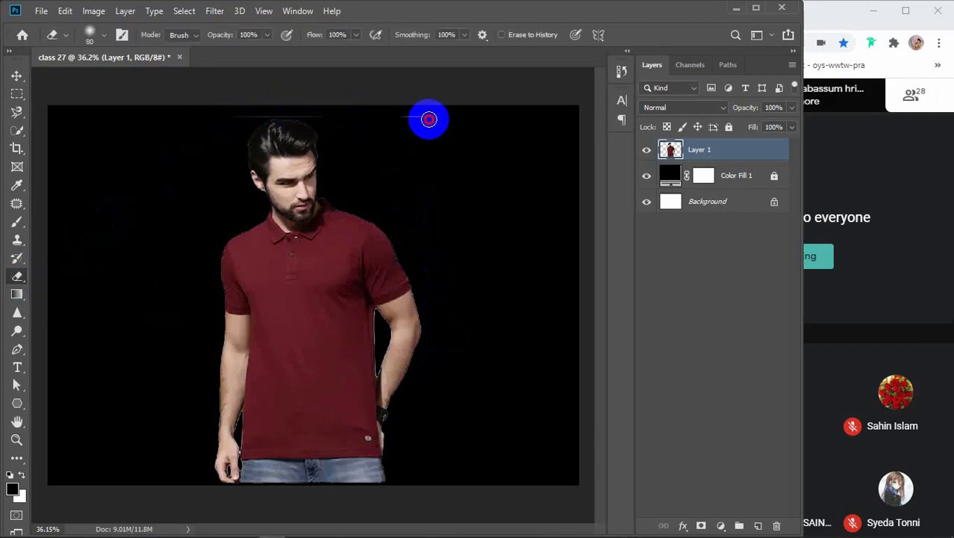
pyautogui.moveTo(269, 115); pyautogui.dragTo(236, 110)
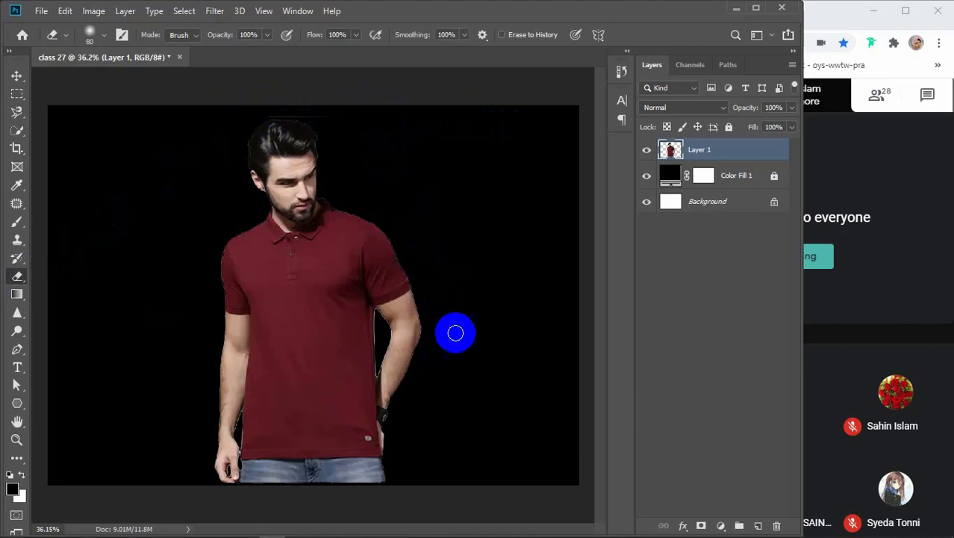
# Reduce the eraser brush to about 5 px and erase the white remnant bridging the hand and the shirt hem.
pyautogui.scroll(10, 220, 463)
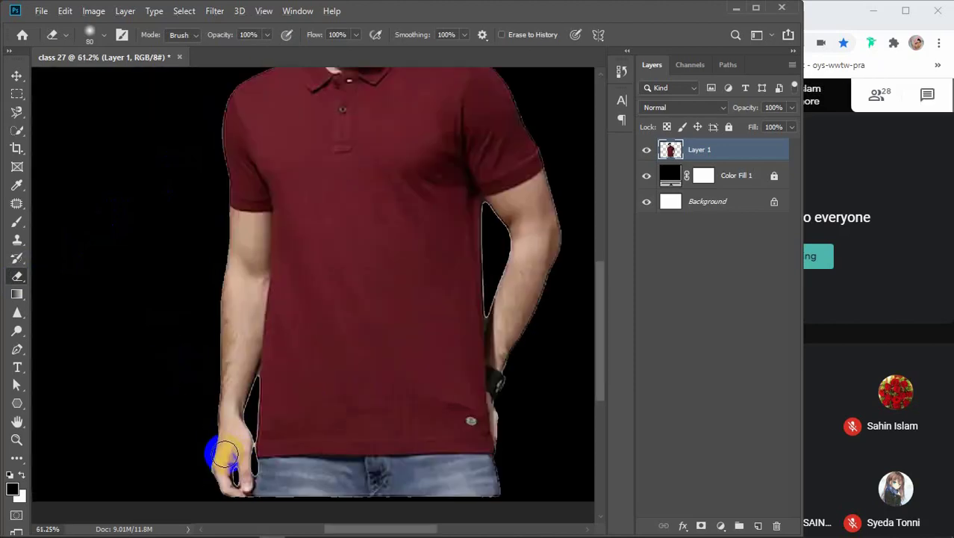
pyautogui.press('[')
pyautogui.press('[')
pyautogui.press('[')
pyautogui.press('[')
pyautogui.press('[')
pyautogui.press('[')
pyautogui.press('[')
pyautogui.press('[')
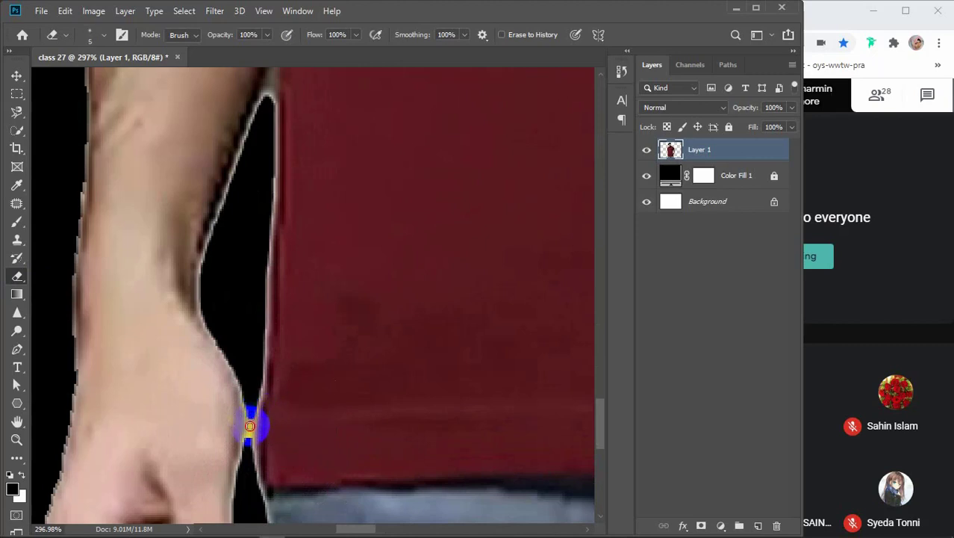
pyautogui.moveTo(249, 447)
pyautogui.mouseDown()
pyautogui.moveTo(246, 483)
pyautogui.moveTo(241, 352)
pyautogui.mouseUp()
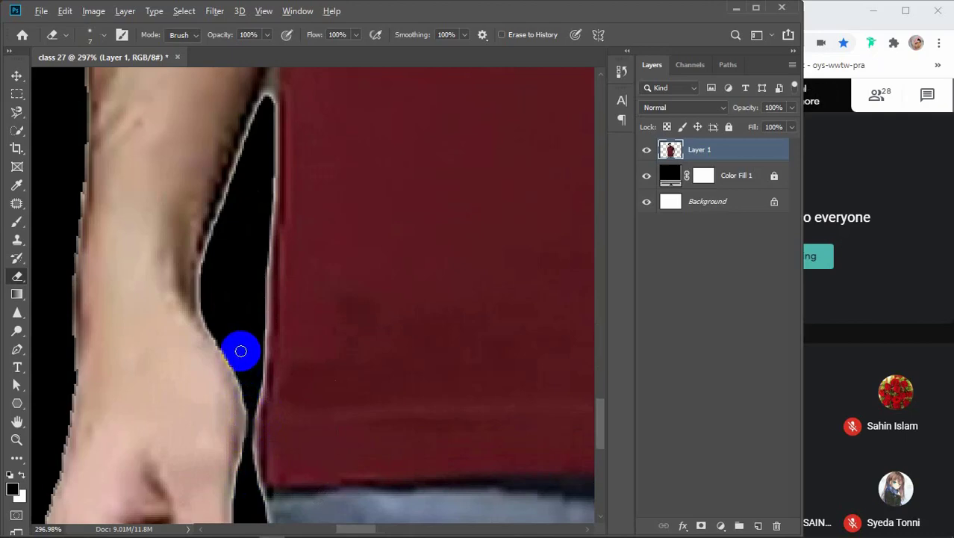
# Enlarge the eraser brush to 15 px and erase the white fringe along the shirt's side edge beside the forearm.
pyautogui.scroll(-6, 241, 351)
pyautogui.scroll(6, 243, 341)
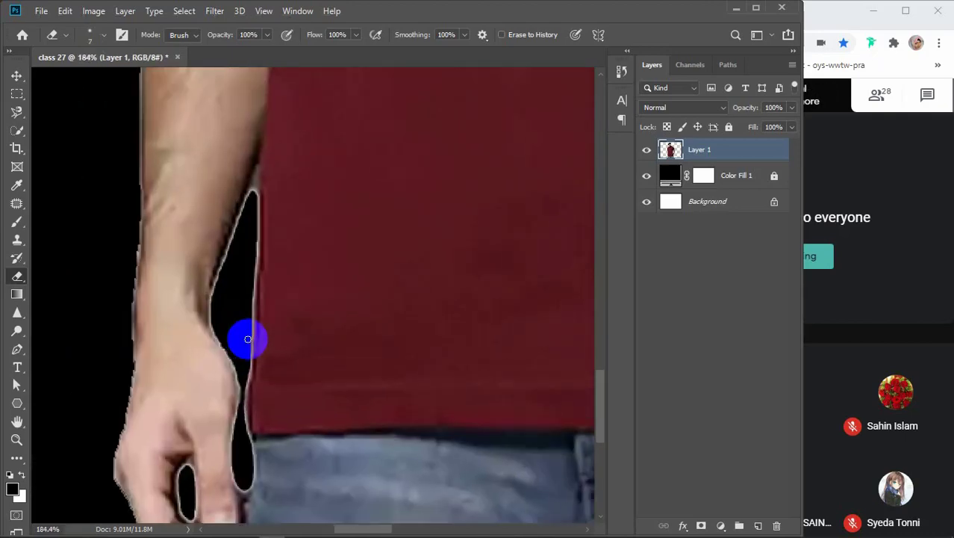
pyautogui.moveTo(247, 340)
pyautogui.mouseDown()
pyautogui.moveTo(209, 195)
pyautogui.moveTo(239, 167)
pyautogui.moveTo(255, 92)
pyautogui.moveTo(204, 213)
pyautogui.moveTo(195, 292)
pyautogui.moveTo(247, 224)
pyautogui.moveTo(253, 139)
pyautogui.moveTo(245, 239)
pyautogui.mouseUp()
pyautogui.press(']')
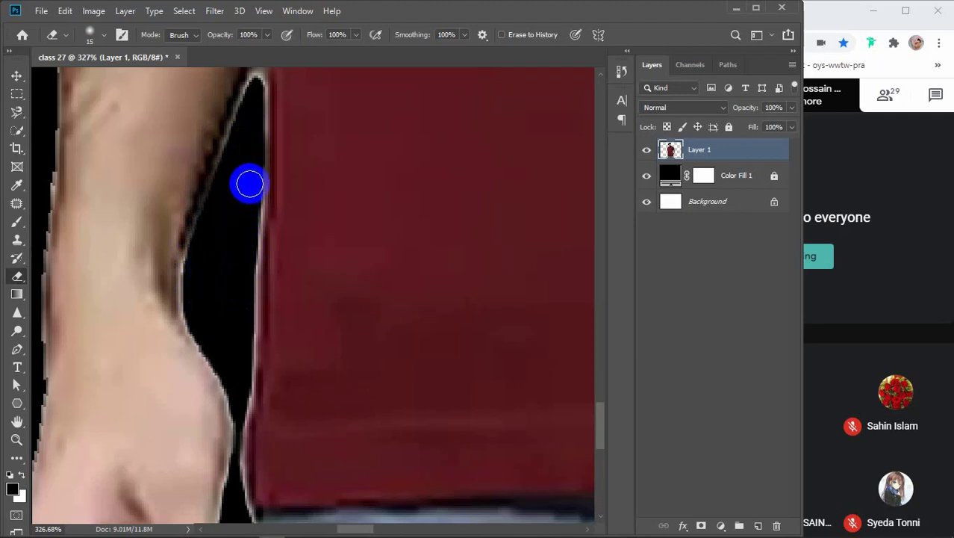
pyautogui.moveTo(249, 185)
pyautogui.mouseDown()
pyautogui.moveTo(247, 277)
pyautogui.moveTo(232, 326)
pyautogui.moveTo(245, 256)
pyautogui.moveTo(245, 331)
pyautogui.moveTo(228, 362)
pyautogui.moveTo(237, 301)
pyautogui.moveTo(233, 380)
pyautogui.moveTo(250, 311)
pyautogui.moveTo(236, 387)
pyautogui.moveTo(242, 298)
pyautogui.mouseUp()
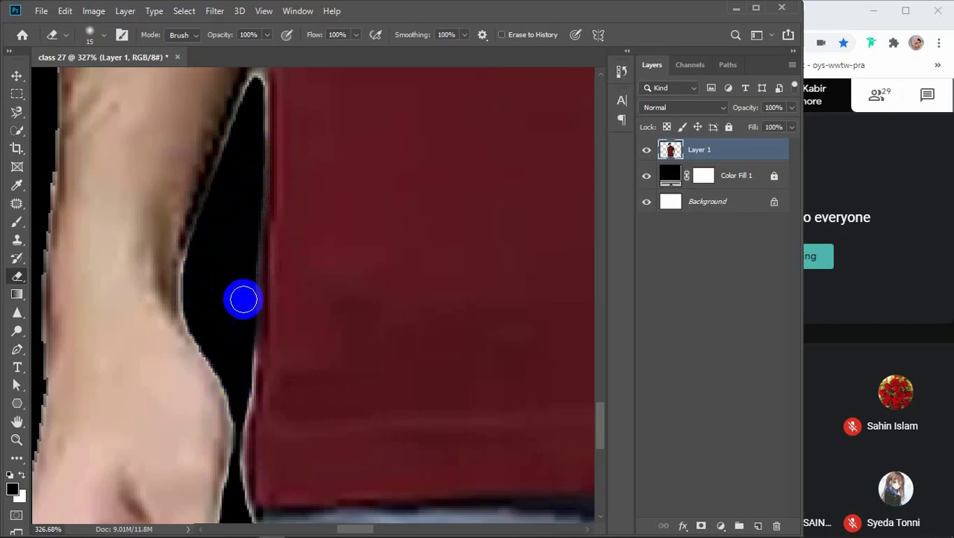
# Reduce the eraser brush to 6 px and erase the fringe from the peak of the arm gap down the shirt's side.
pyautogui.scroll(3, 243, 295)
pyautogui.press('[')
pyautogui.press('[')
pyautogui.press('[')
pyautogui.press('[')
pyautogui.press('[')
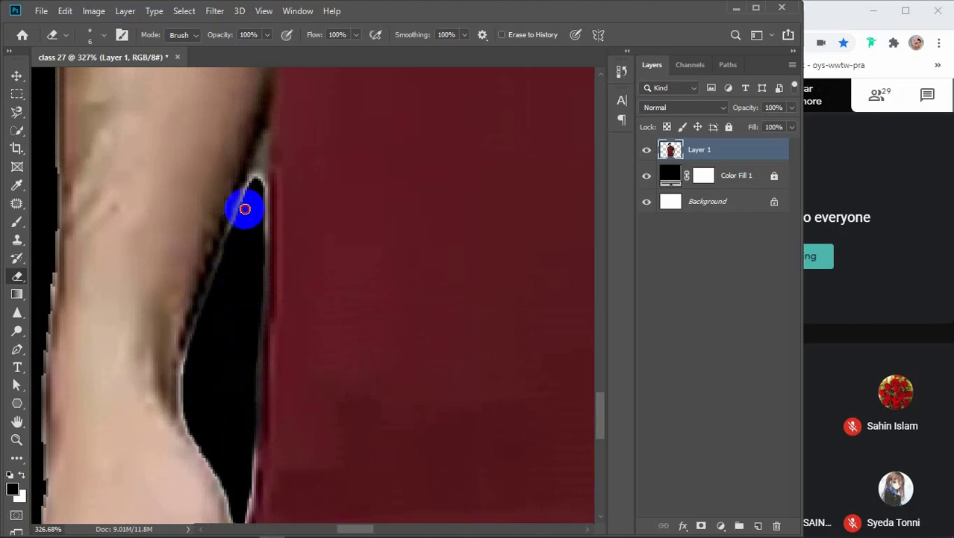
pyautogui.moveTo(261, 149)
pyautogui.mouseDown()
pyautogui.moveTo(260, 164)
pyautogui.moveTo(264, 140)
pyautogui.moveTo(256, 168)
pyautogui.moveTo(256, 154)
pyautogui.moveTo(265, 188)
pyautogui.moveTo(255, 339)
pyautogui.mouseUp()
pyautogui.scroll(-3, 232, 335)
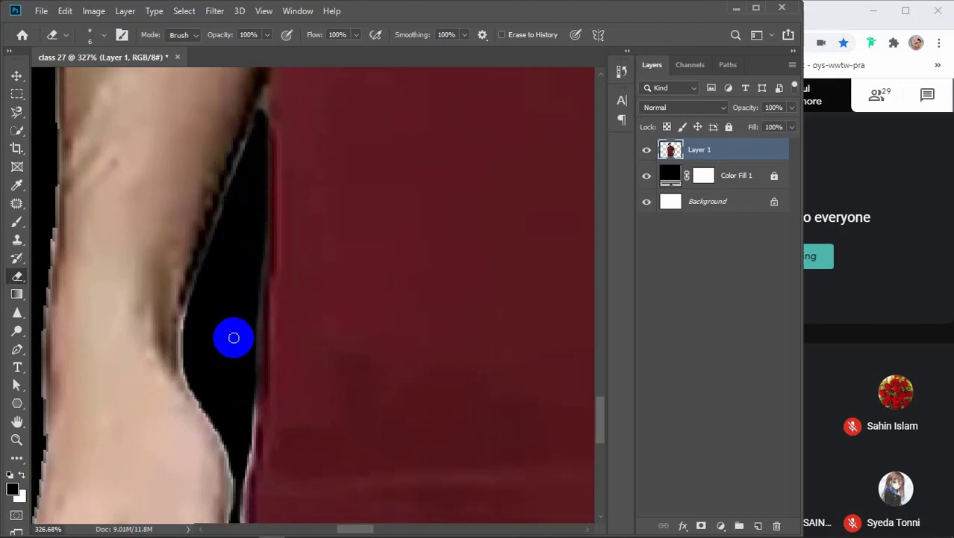
pyautogui.moveTo(255, 221); pyautogui.dragTo(244, 389)
pyautogui.scroll(-3, 235, 377)
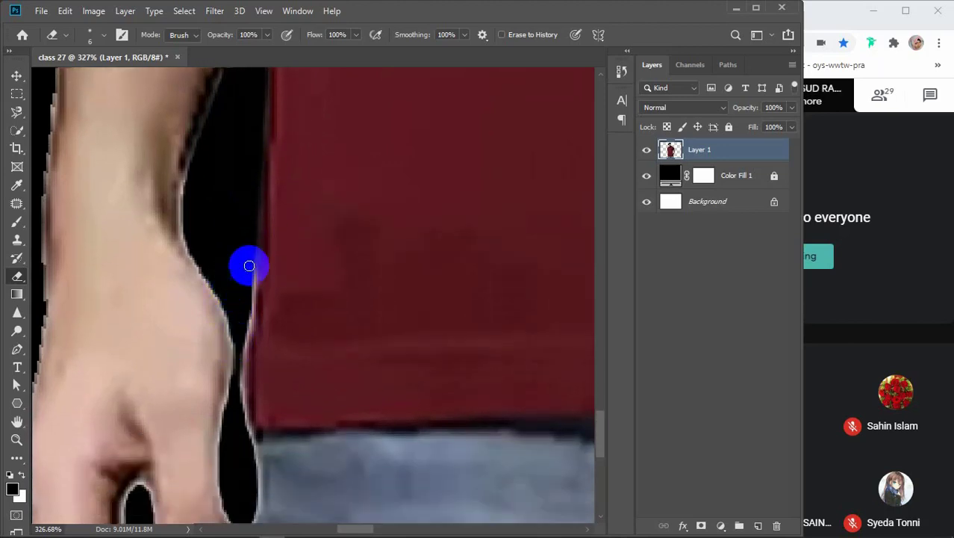
# Erase the remaining white fringe along the shirt hem and around the gap between the hand and the jeans.
pyautogui.moveTo(250, 267)
pyautogui.mouseDown()
pyautogui.moveTo(239, 409)
pyautogui.moveTo(253, 460)
pyautogui.mouseUp()
pyautogui.scroll(-1, 255, 465)
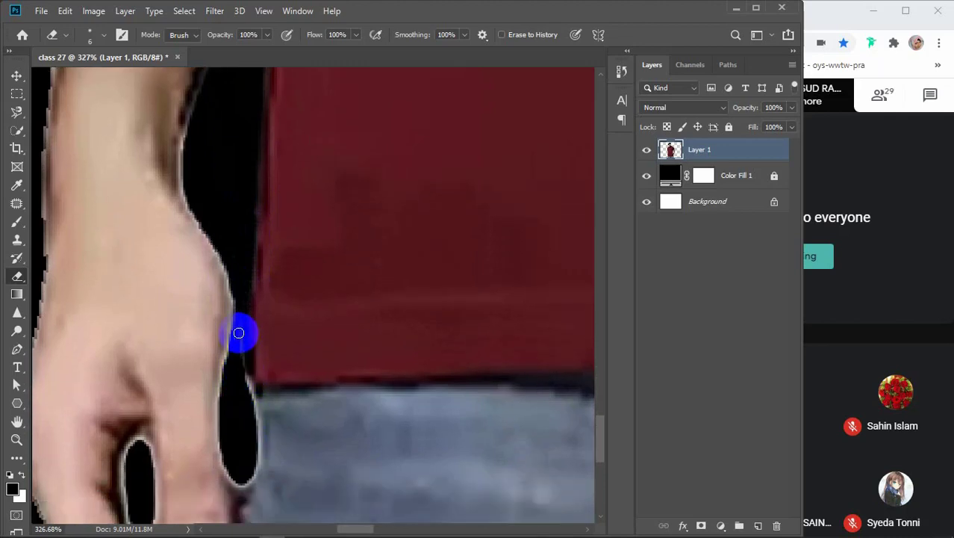
pyautogui.moveTo(241, 330)
pyautogui.mouseDown()
pyautogui.moveTo(253, 436)
pyautogui.moveTo(235, 453)
pyautogui.mouseUp()
pyautogui.scroll(-1, 226, 435)
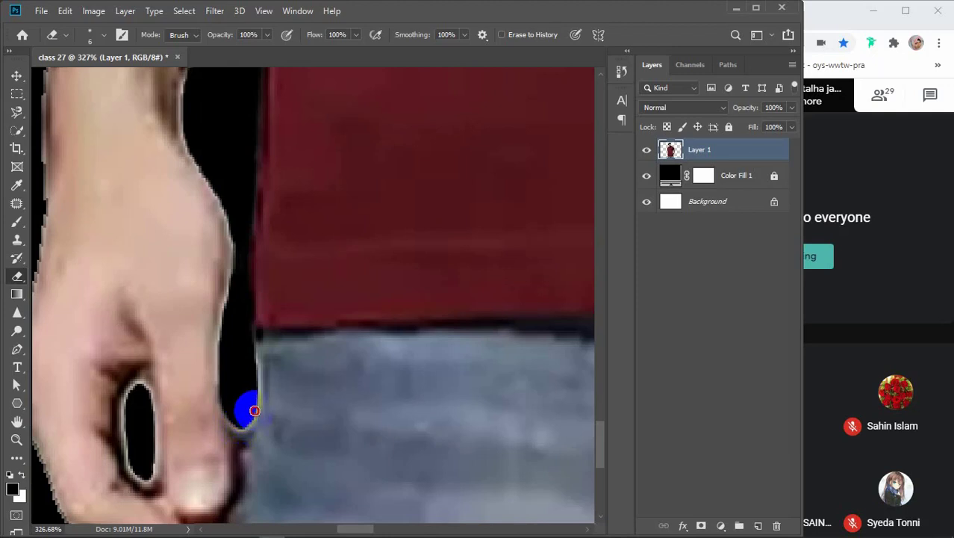
pyautogui.moveTo(255, 410)
pyautogui.mouseDown()
pyautogui.moveTo(260, 353)
pyautogui.moveTo(254, 338)
pyautogui.moveTo(246, 347)
pyautogui.moveTo(259, 383)
pyautogui.moveTo(245, 309)
pyautogui.moveTo(254, 378)
pyautogui.moveTo(223, 401)
pyautogui.moveTo(245, 371)
pyautogui.mouseUp()
# Erase the white outline around the small gap between the fingers and along the adjacent hand and jeans edges.
pyautogui.moveTo(141, 396)
pyautogui.mouseDown()
pyautogui.moveTo(124, 406)
pyautogui.moveTo(124, 433)
pyautogui.mouseUp()
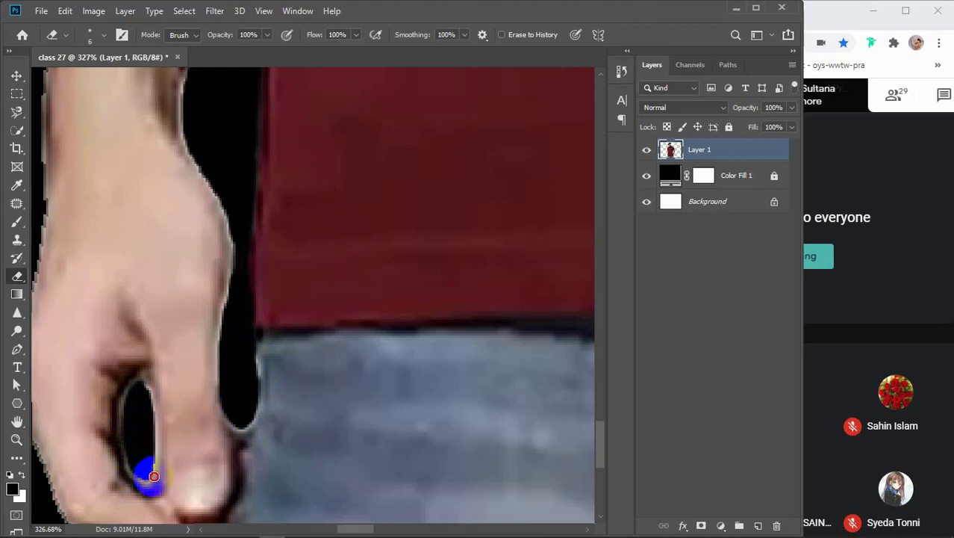
pyautogui.moveTo(153, 476); pyautogui.dragTo(154, 458)
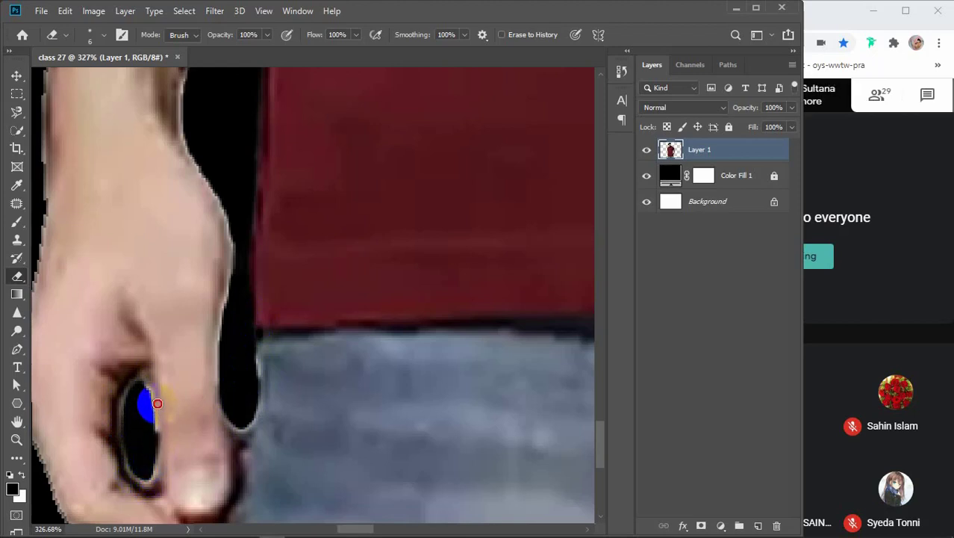
pyautogui.moveTo(133, 390); pyautogui.dragTo(129, 405)
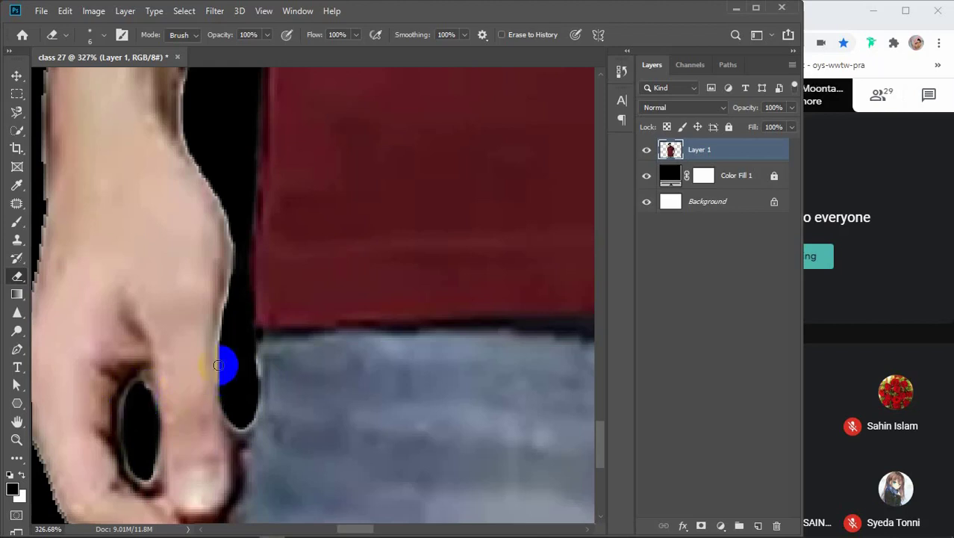
pyautogui.moveTo(252, 352)
pyautogui.mouseDown()
pyautogui.moveTo(231, 395)
pyautogui.moveTo(221, 318)
pyautogui.mouseUp()
pyautogui.scroll(-8, 221, 318)
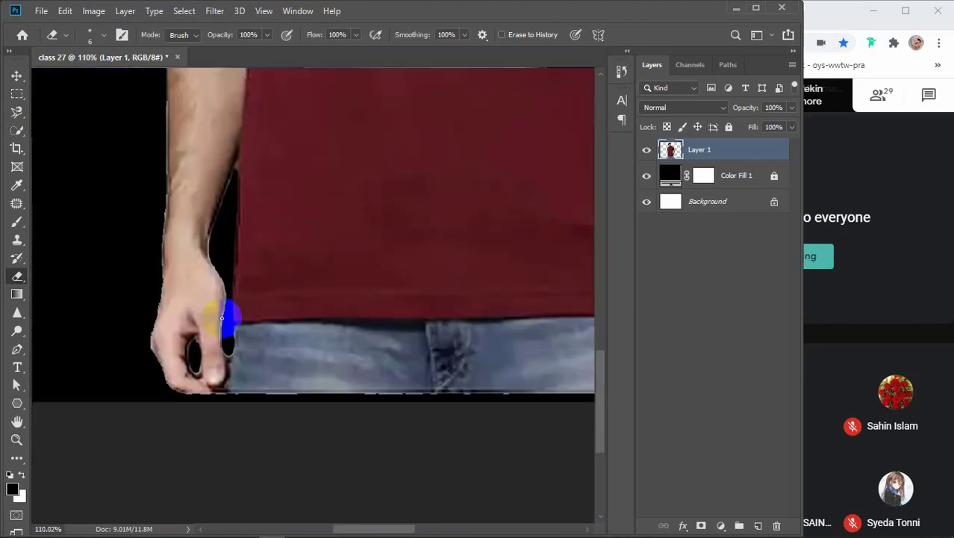
pyautogui.scroll(-2, 209, 318)
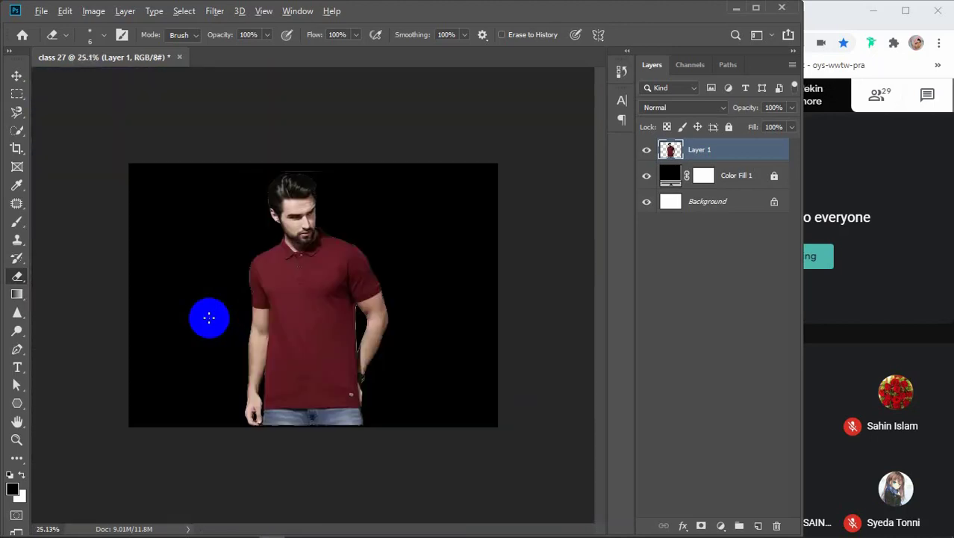
# Move the cut-out model slightly to the right on the black background.
pyautogui.scroll(2, 209, 318)
pyautogui.press('v')
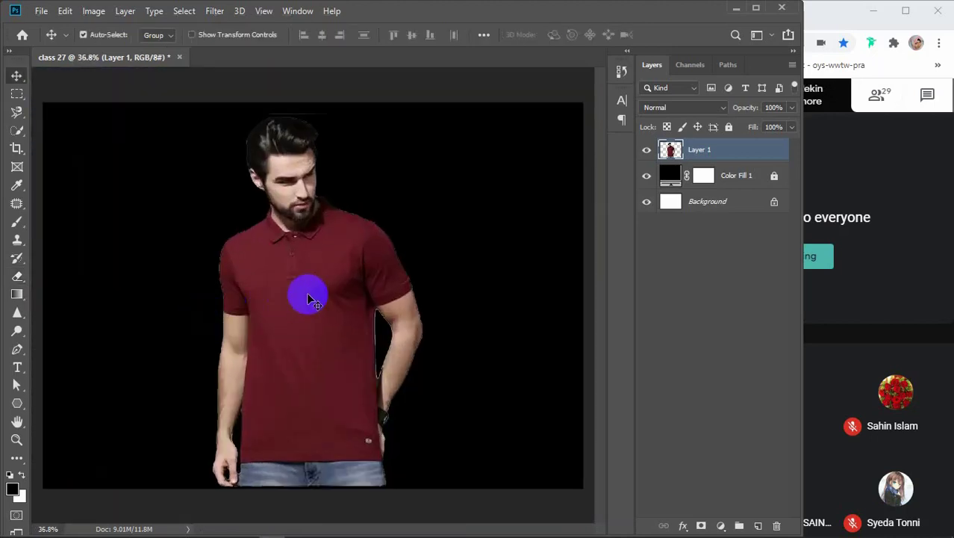
pyautogui.moveTo(299, 298)
pyautogui.mouseDown()
pyautogui.moveTo(365, 300)
pyautogui.moveTo(315, 298)
pyautogui.moveTo(313, 280)
pyautogui.moveTo(314, 300)
pyautogui.mouseUp()
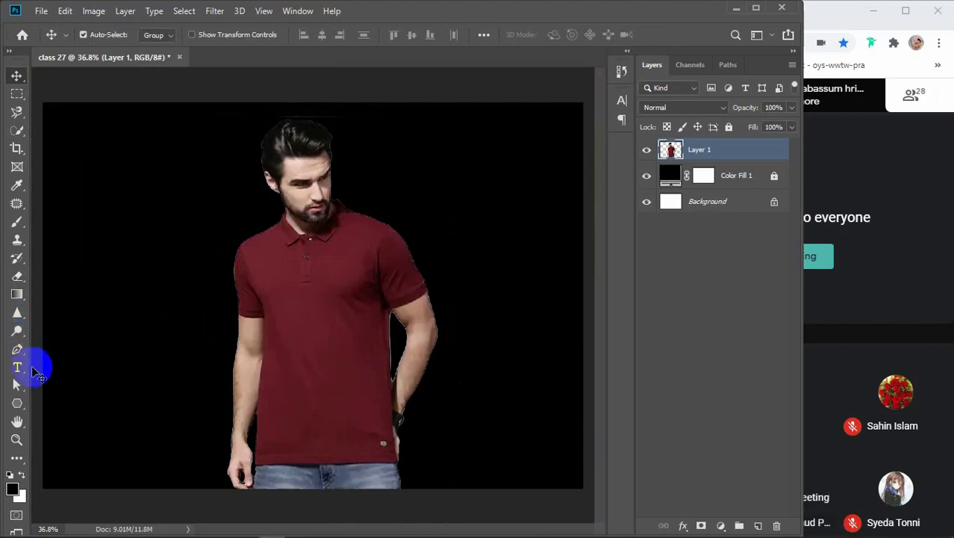
# Draw a 3-sided polygon over the model's torso, about 1111 by 962 px, with no fill and a 20 px white stroke.
pyautogui.click(14, 404)
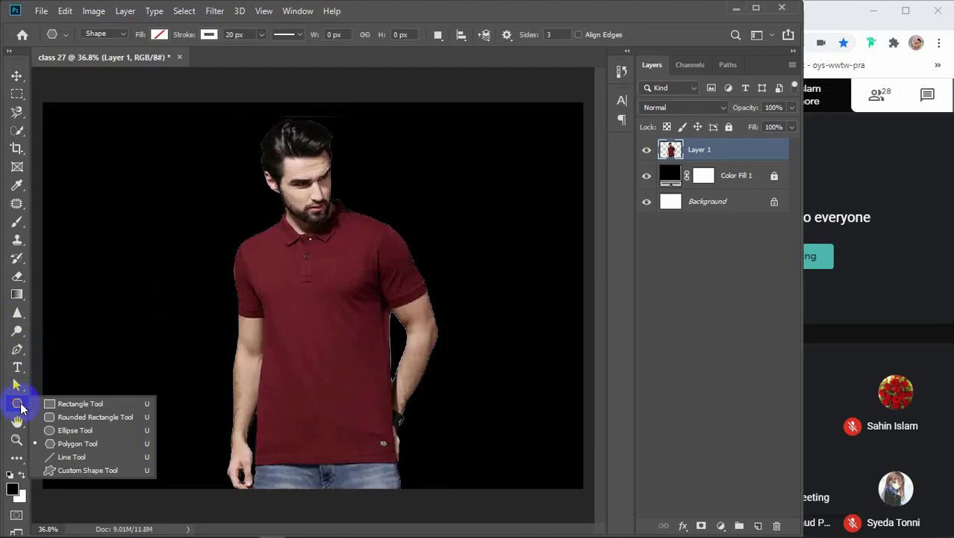
pyautogui.click(67, 443)
pyautogui.click(539, 35)
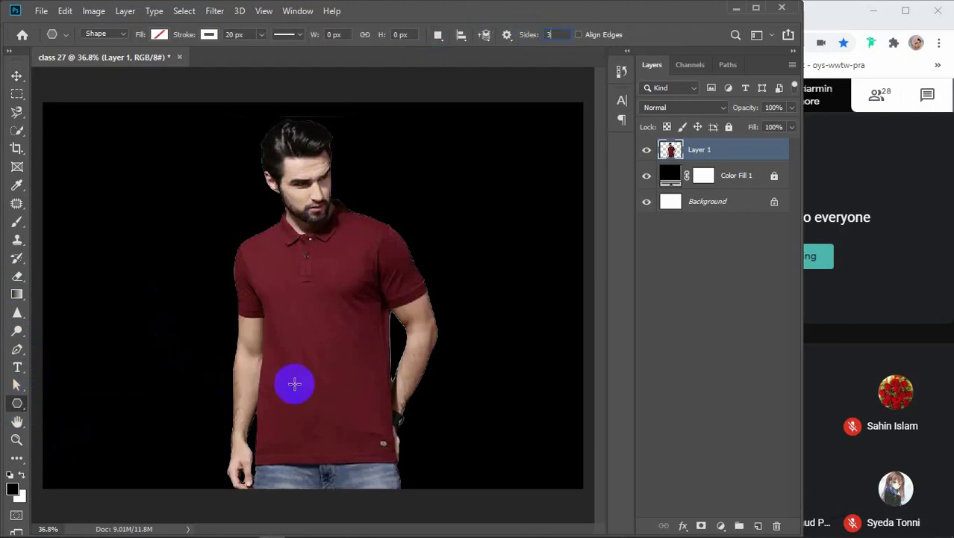
pyautogui.moveTo(317, 400); pyautogui.dragTo(301, 237)
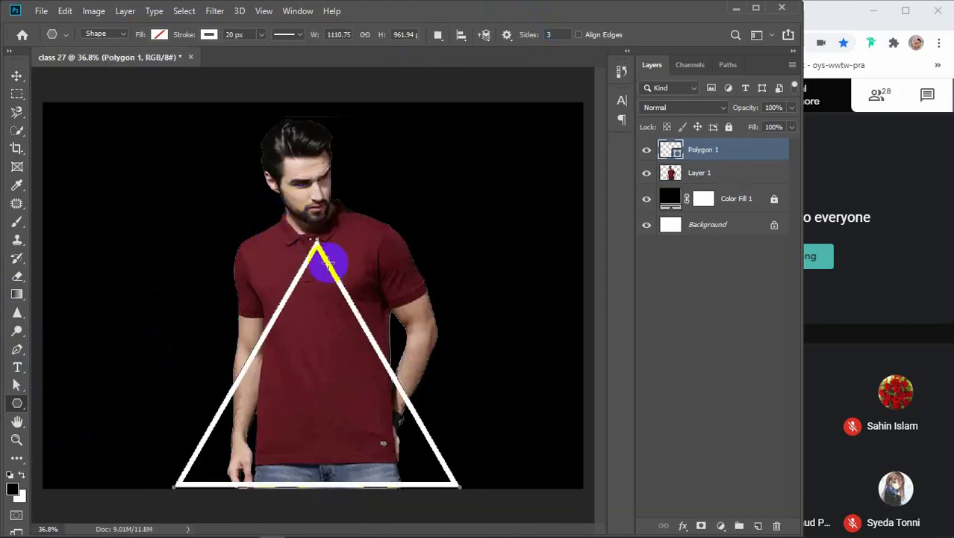
# Try a blue stroke colour on the triangle and set the stroke back to white.
pyautogui.click(160, 34)
pyautogui.click(160, 34)
pyautogui.click(209, 34)
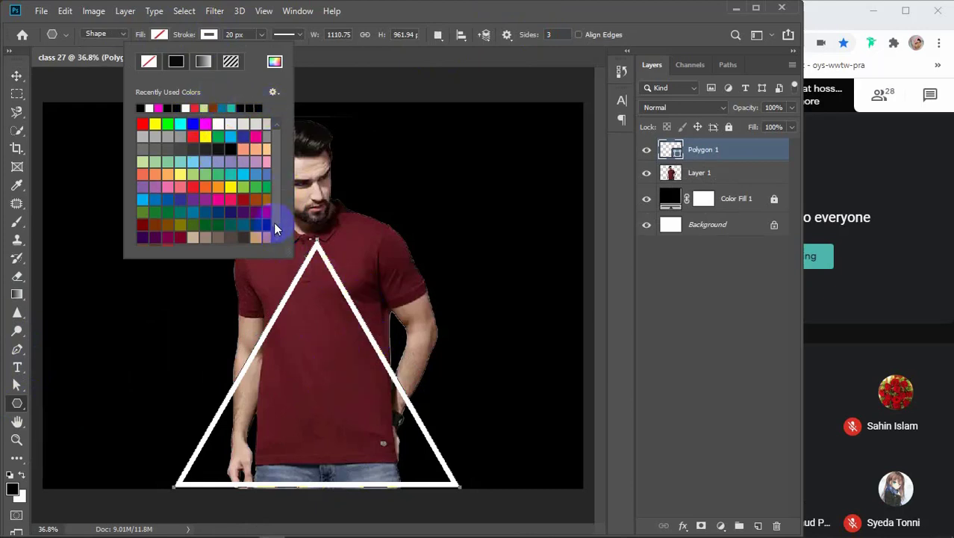
pyautogui.click(232, 138)
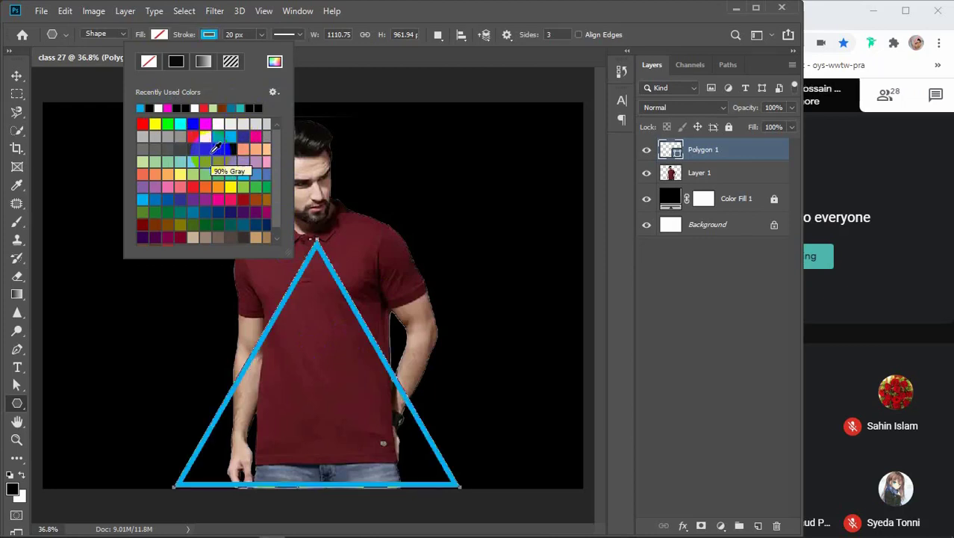
pyautogui.click(214, 123)
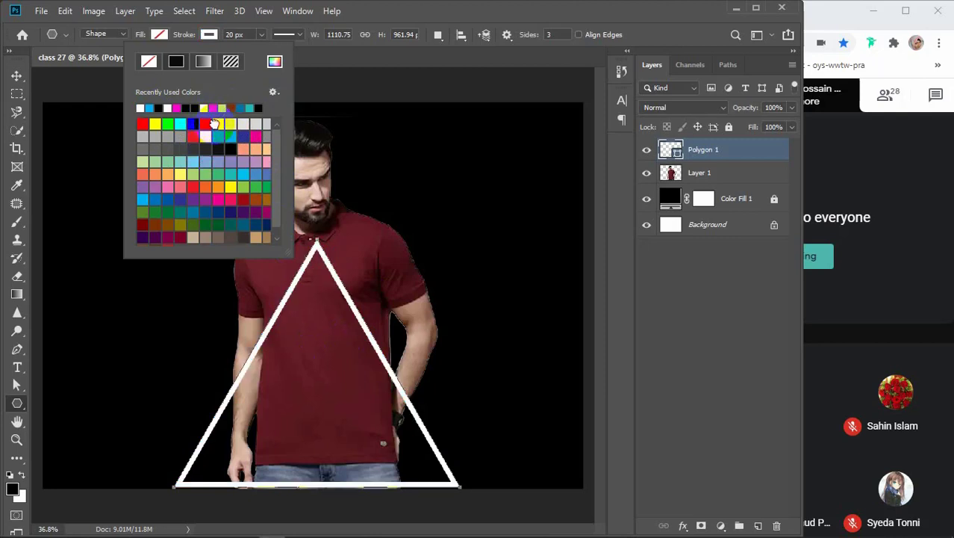
pyautogui.click(209, 35)
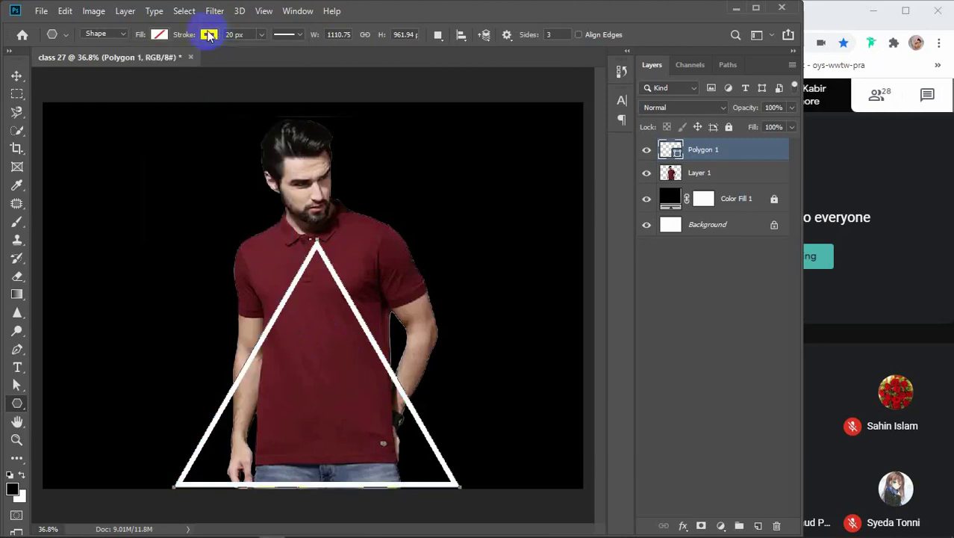
# Shift the model slightly upward and lock all attributes of its layer.
pyautogui.click(17, 75)
pyautogui.moveTo(351, 314)
pyautogui.mouseDown()
pyautogui.moveTo(332, 277)
pyautogui.moveTo(341, 273)
pyautogui.moveTo(352, 312)
pyautogui.mouseUp()
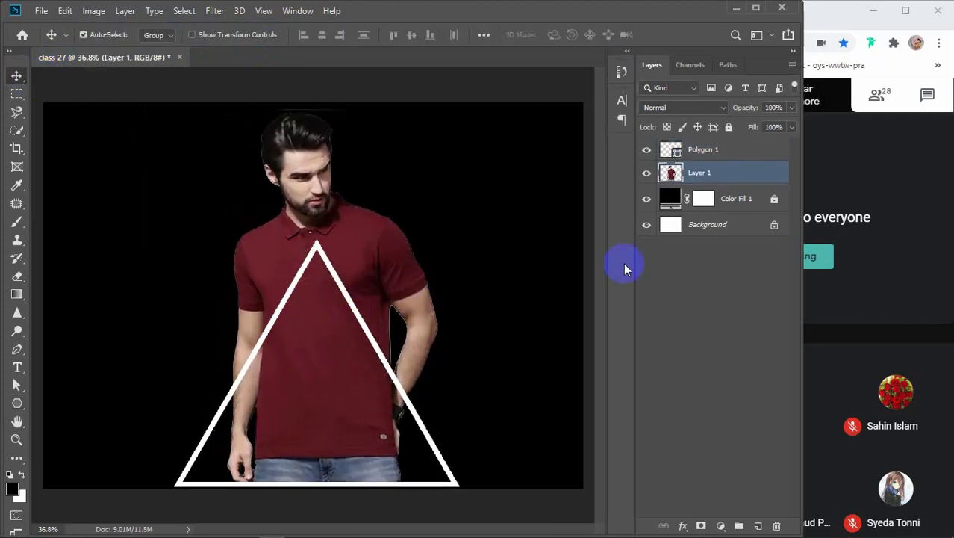
pyautogui.click(730, 129)
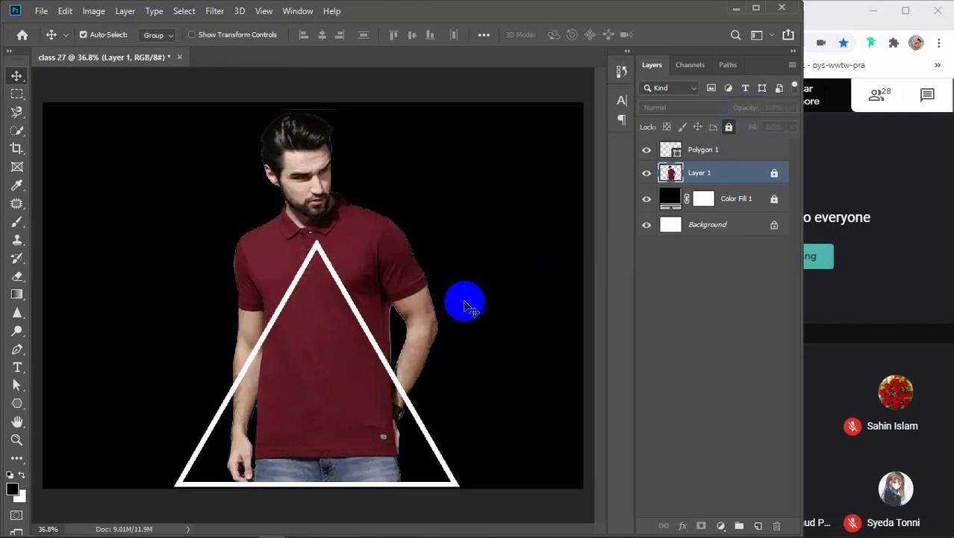
# Move the triangle up over the model's head and chest and flip it vertically.
pyautogui.moveTo(382, 347); pyautogui.dragTo(381, 245)
pyautogui.hotkey('ctrl', 't')
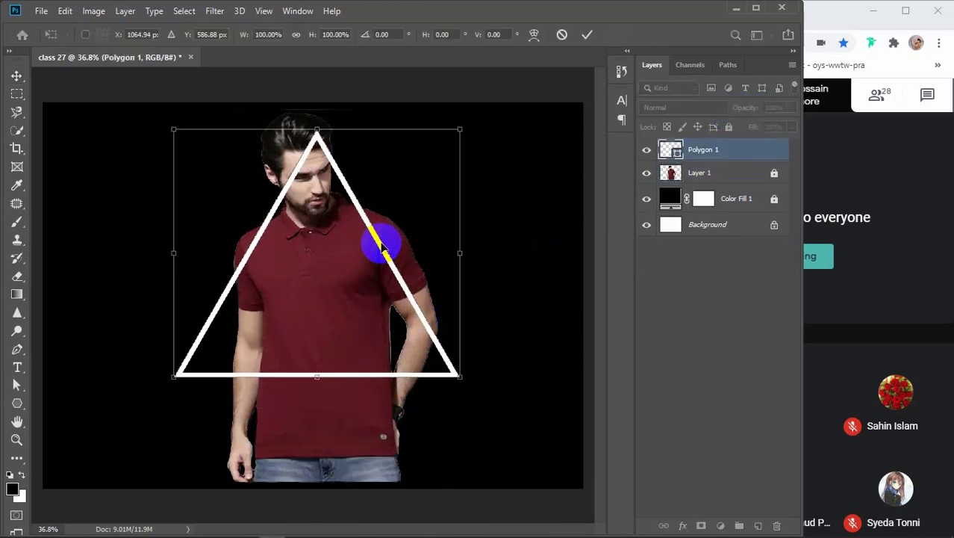
pyautogui.rightClick(380, 246)
pyautogui.click(416, 427)
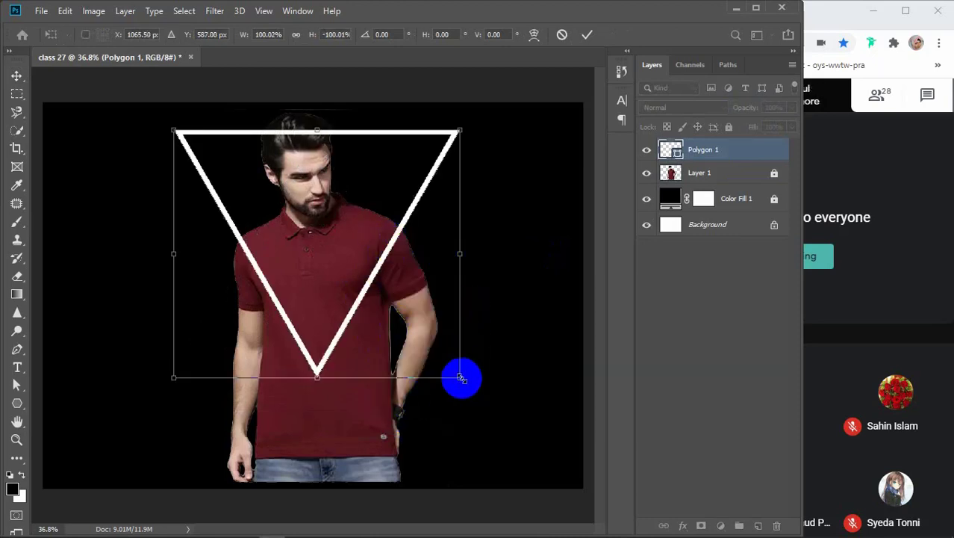
# Scale the inverted triangle to about 120% and place its centre at X 1050 px, Y 750 px.
pyautogui.moveTo(461, 378); pyautogui.dragTo(488, 403)
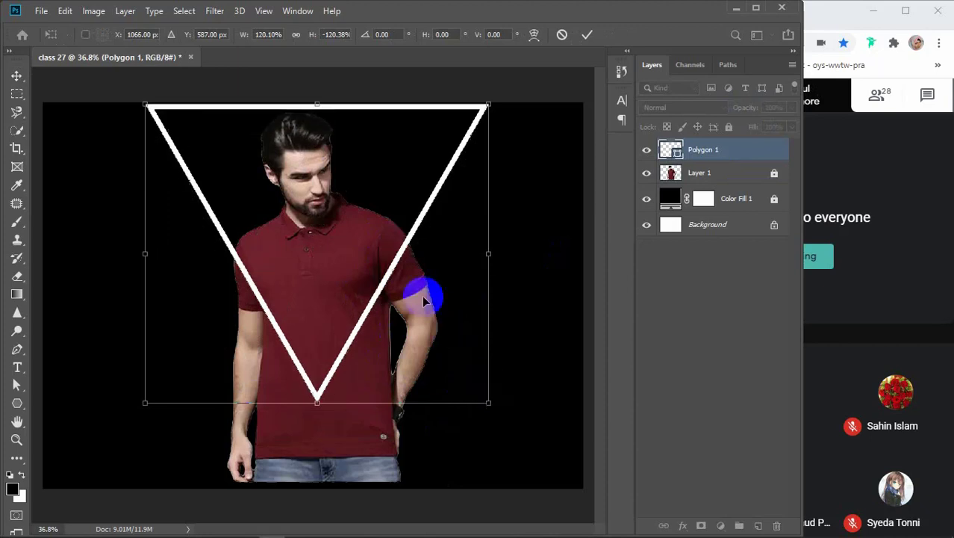
pyautogui.moveTo(404, 265); pyautogui.dragTo(396, 300)
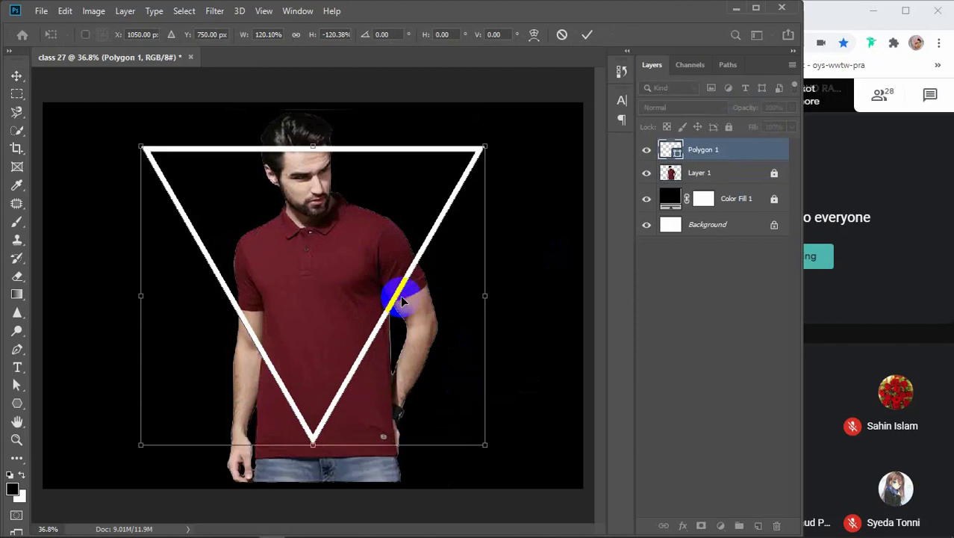
pyautogui.doubleClick(402, 300)
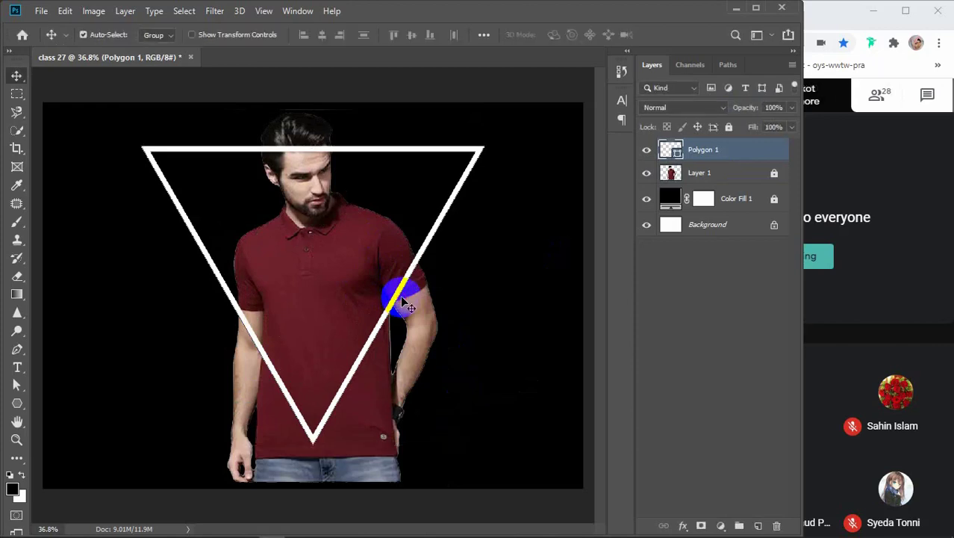
pyautogui.click(739, 162)
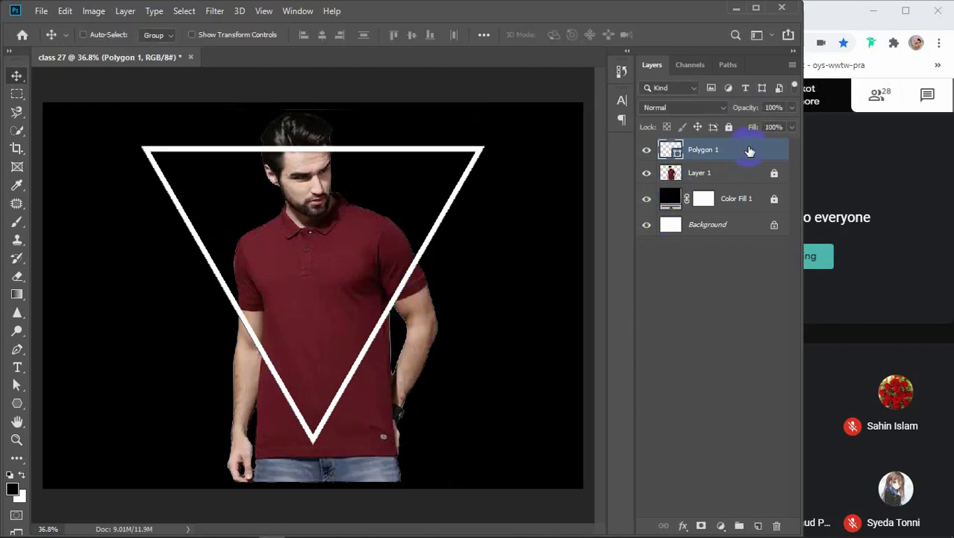
pyautogui.hotkey('ctrl', 'v')
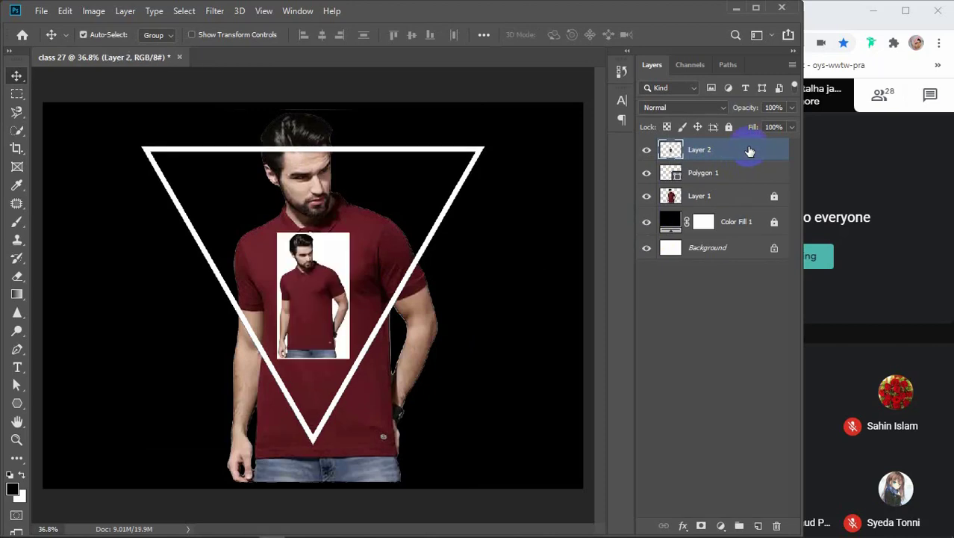
pyautogui.hotkey('ctrl', 'z')
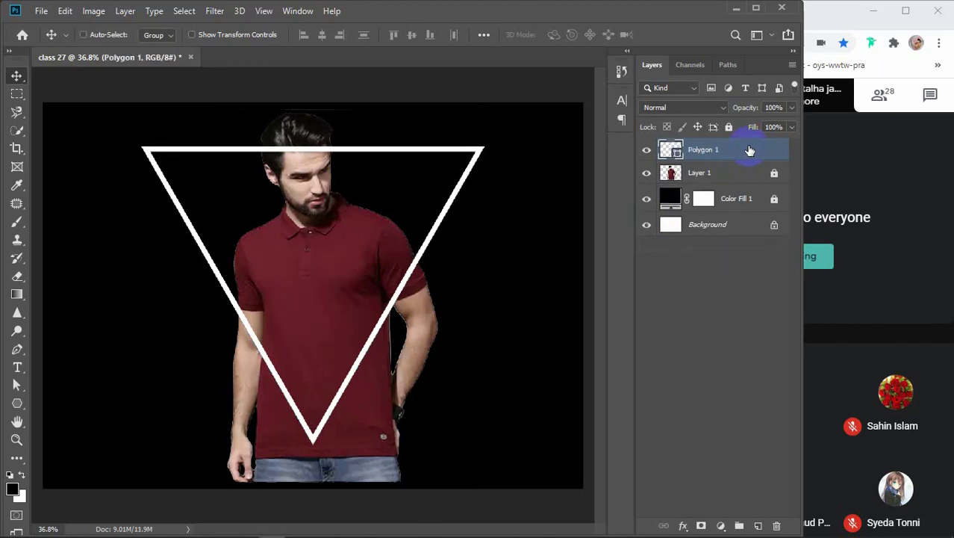
# Duplicate the triangle layer, squash both triangles together to about 85% height and shift them up over the model's face and chest.
pyautogui.hotkey('ctrl', 'j')
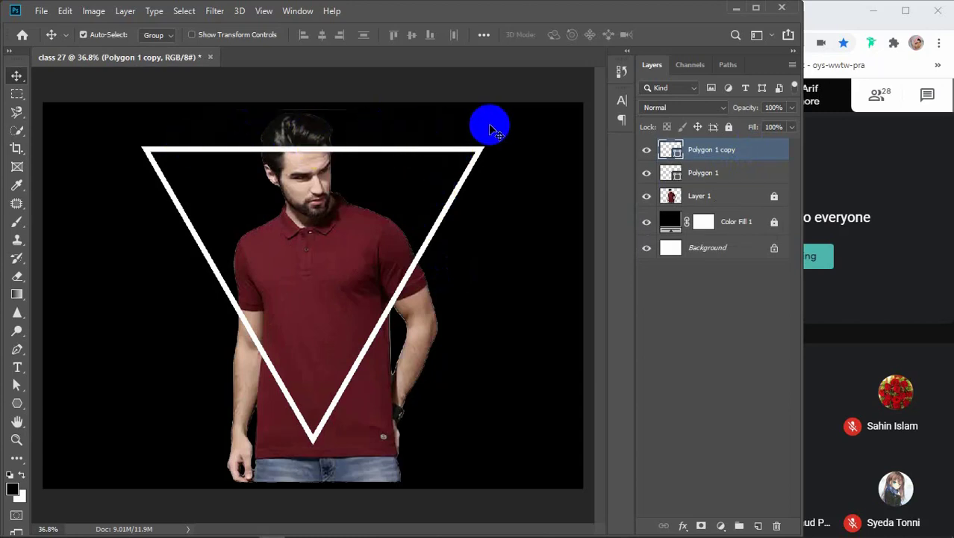
pyautogui.keyDown('ctrl'); pyautogui.click(733, 176); pyautogui.keyUp('ctrl')
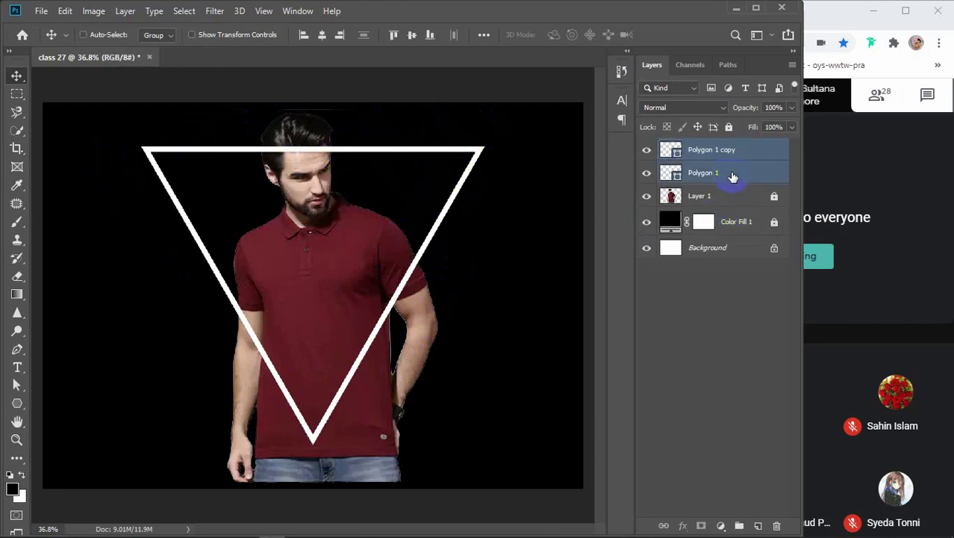
pyautogui.hotkey('ctrl', 't')
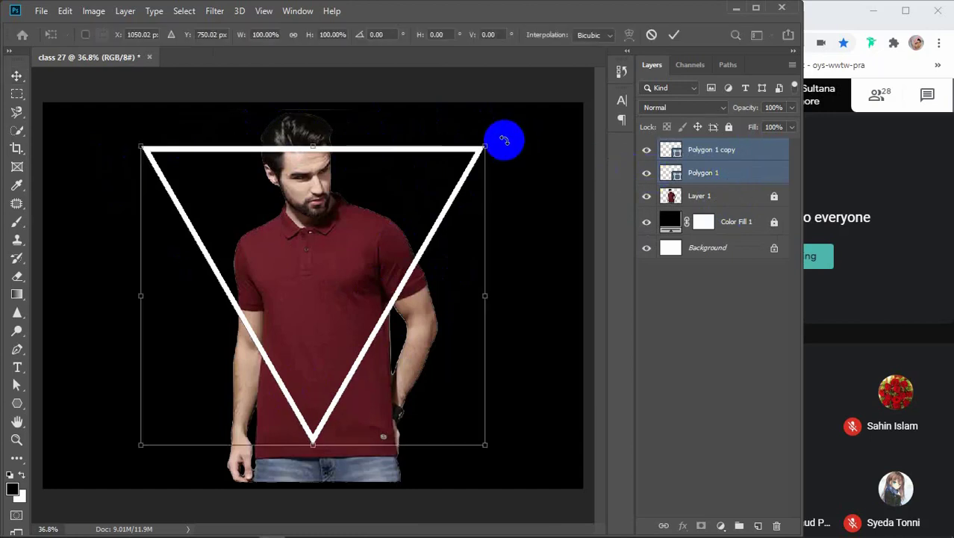
pyautogui.moveTo(484, 146); pyautogui.dragTo(487, 190)
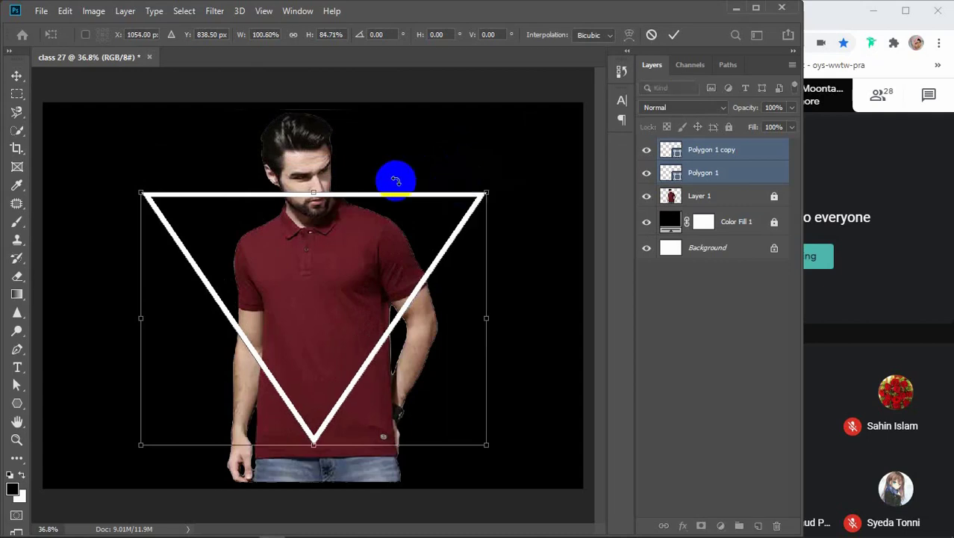
pyautogui.moveTo(379, 192); pyautogui.dragTo(383, 180)
pyautogui.doubleClick(383, 181)
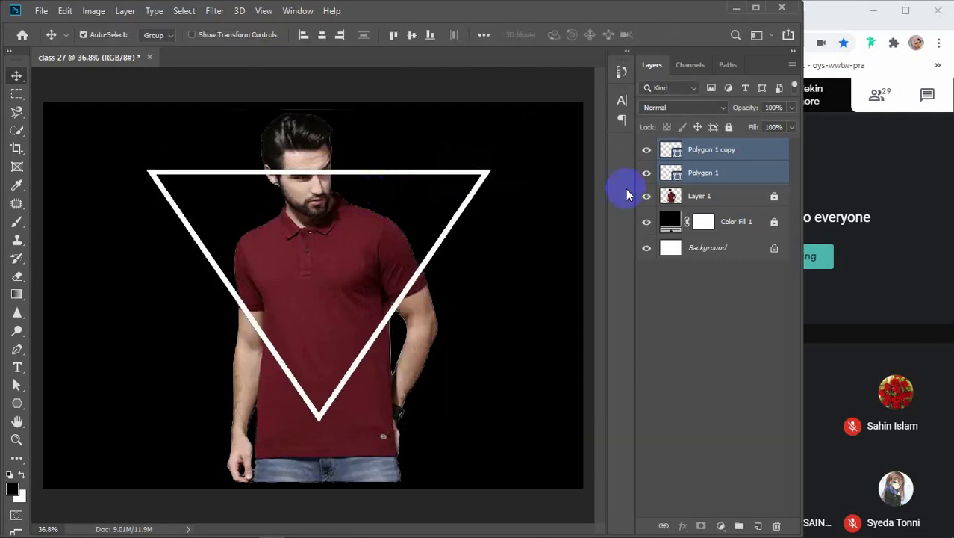
# Hide the original Polygon 1 triangle and try an Outer Glow effect on its copy.
pyautogui.click(721, 176)
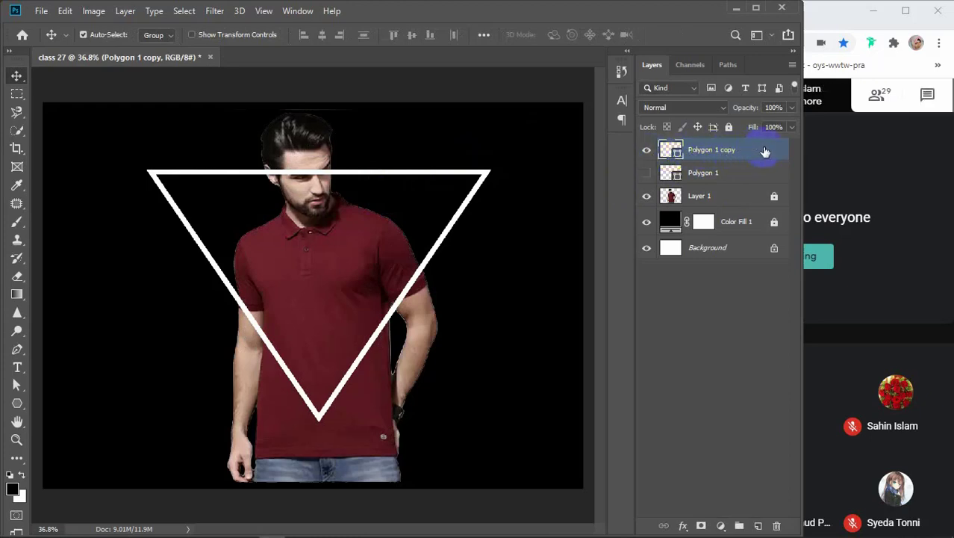
pyautogui.doubleClick(765, 151)
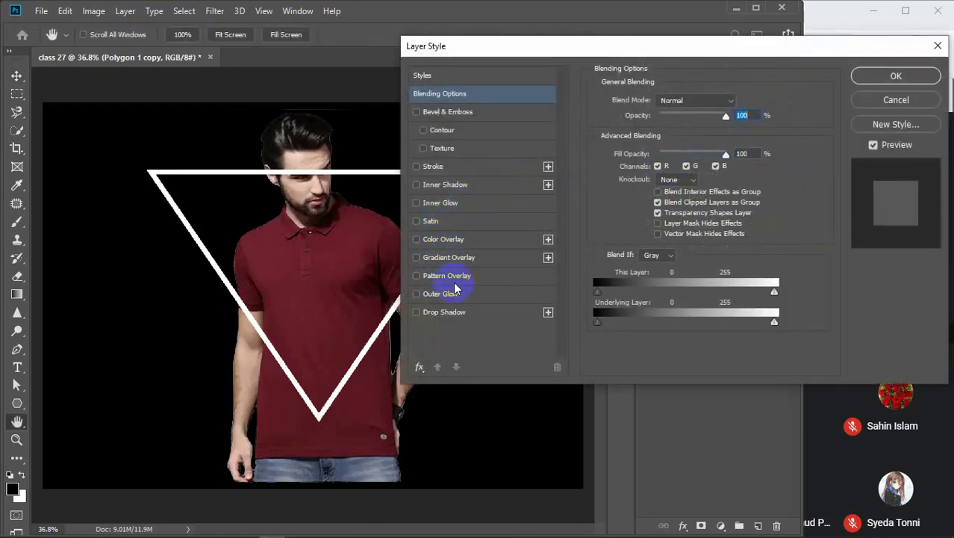
pyautogui.click(440, 295)
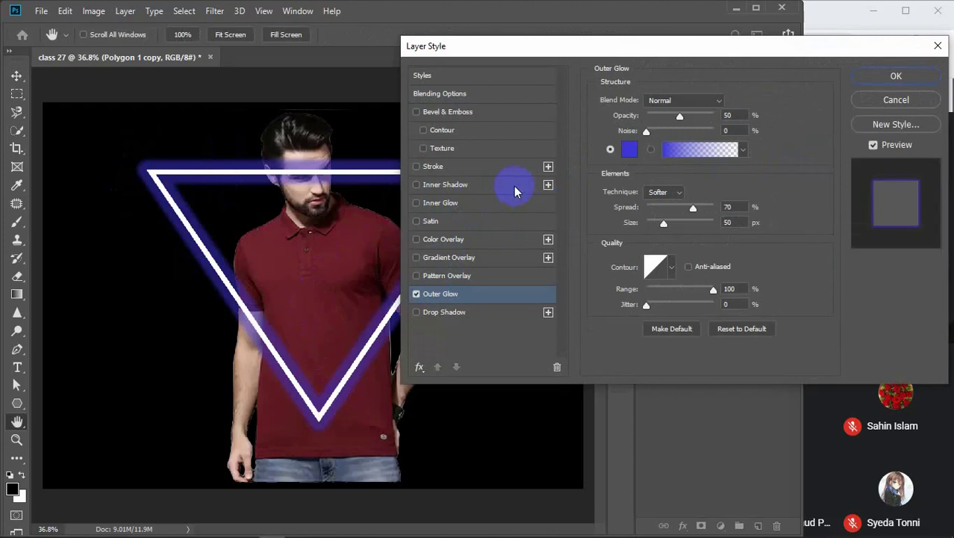
pyautogui.click(417, 295)
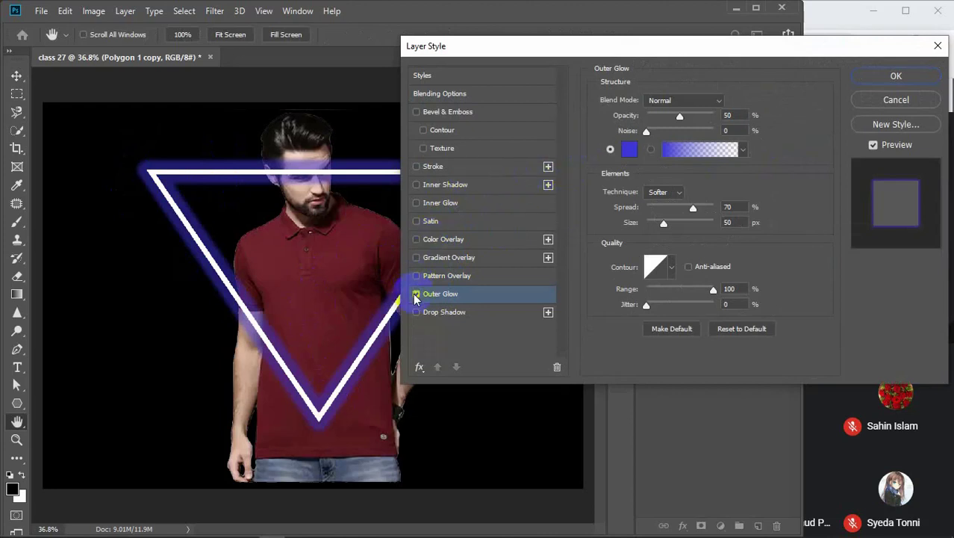
# Add a Stroke effect in pink ff009c to the copied triangle.
pyautogui.click(433, 169)
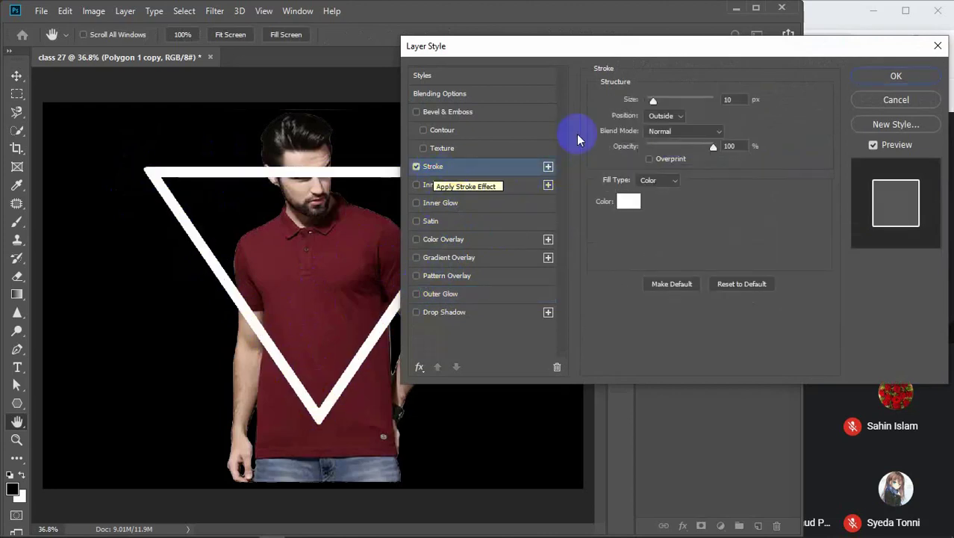
pyautogui.click(629, 202)
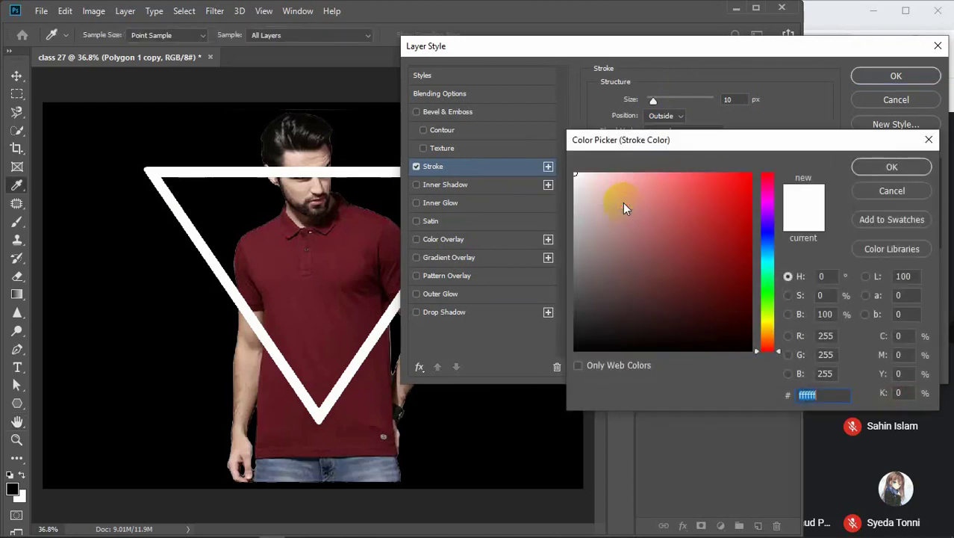
pyautogui.click(767, 199)
pyautogui.click(740, 185)
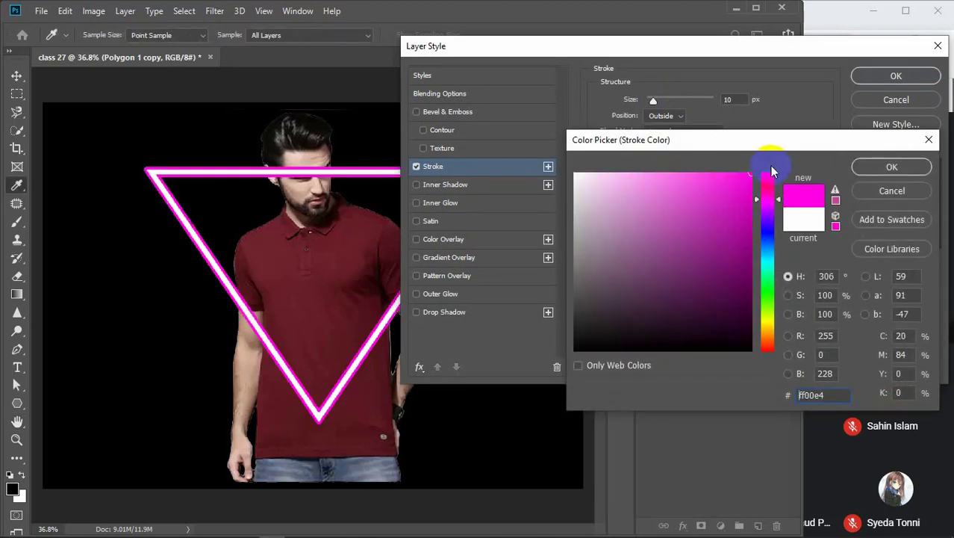
pyautogui.click(767, 203)
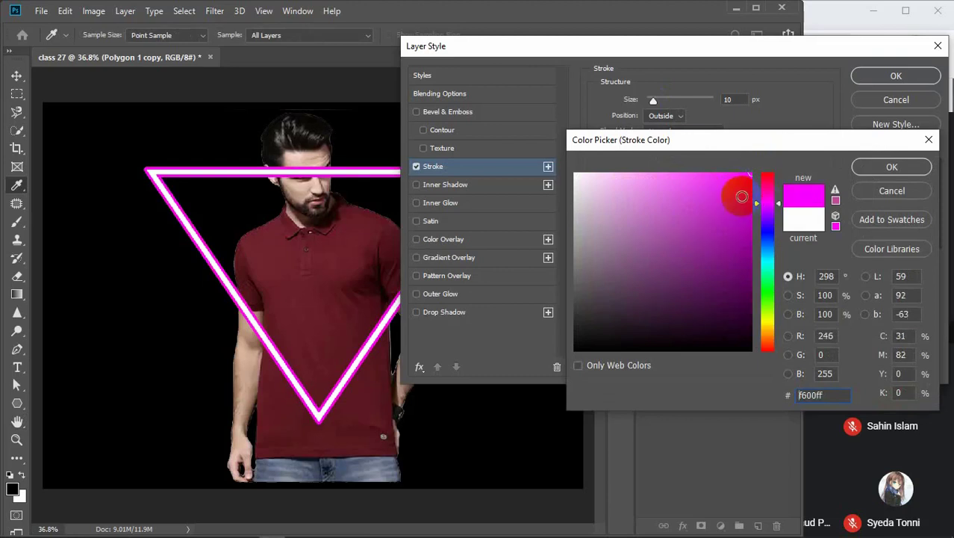
pyautogui.moveTo(672, 183)
pyautogui.mouseDown()
pyautogui.moveTo(661, 170)
pyautogui.moveTo(703, 175)
pyautogui.moveTo(756, 139)
pyautogui.mouseUp()
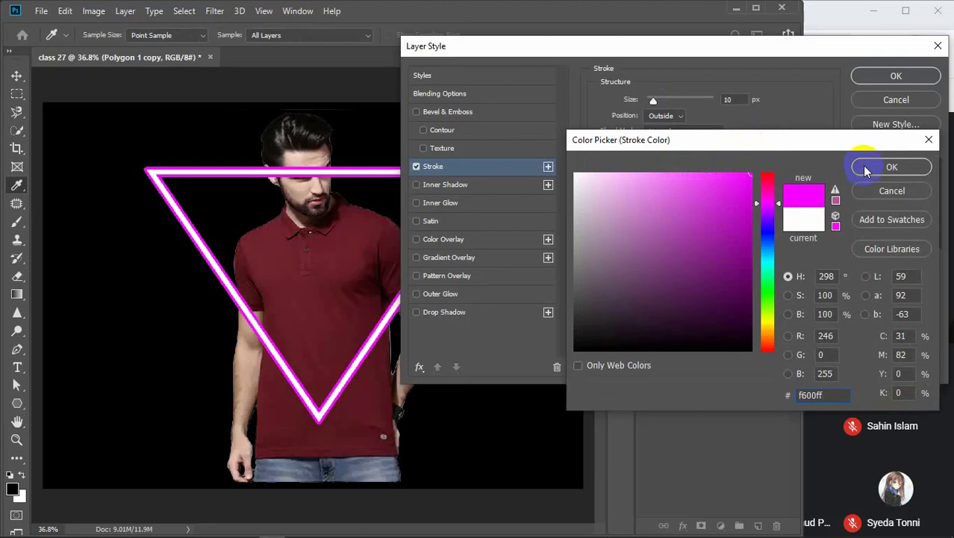
pyautogui.moveTo(768, 178)
pyautogui.mouseDown()
pyautogui.moveTo(763, 201)
pyautogui.moveTo(767, 190)
pyautogui.mouseUp()
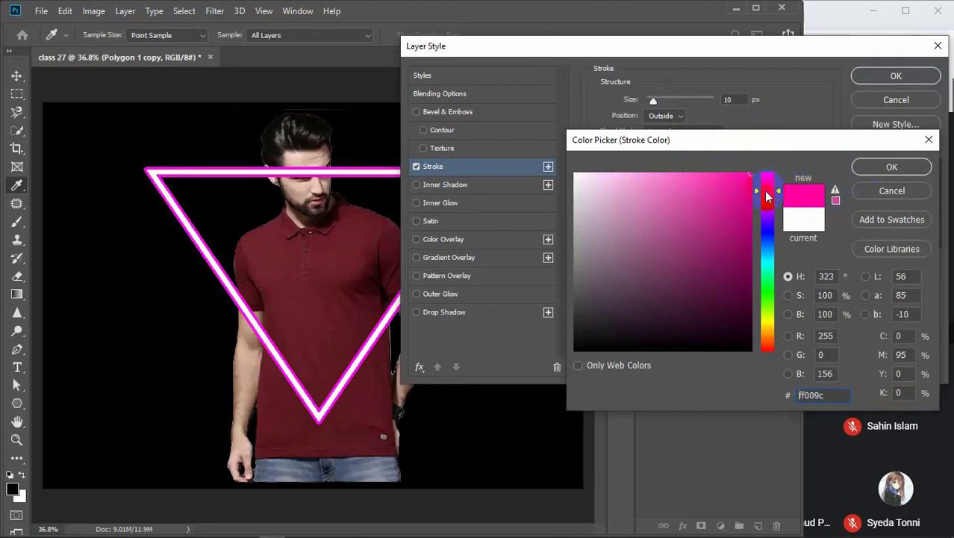
pyautogui.click(860, 164)
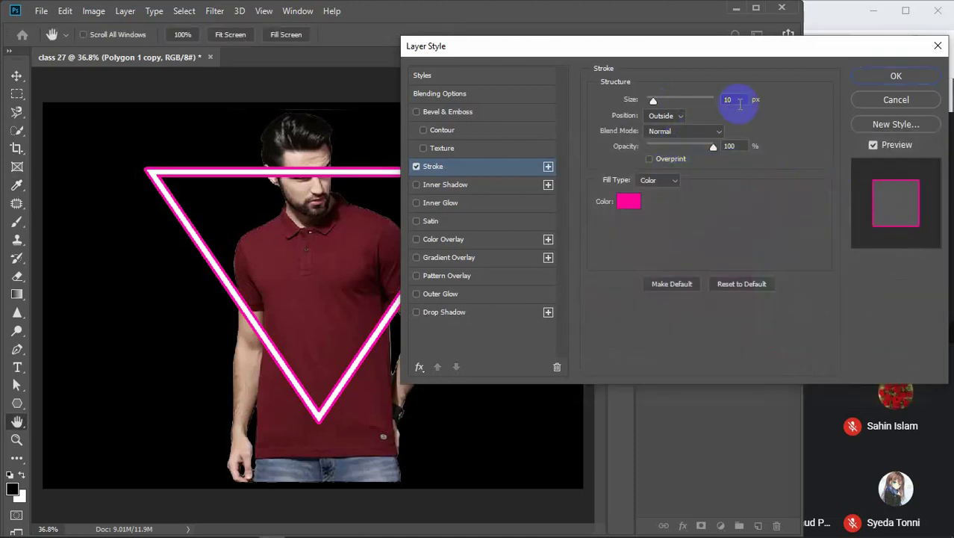
# Set the size of the copied triangle's Stroke effect to 45 px.
pyautogui.scroll(20, 741, 101)
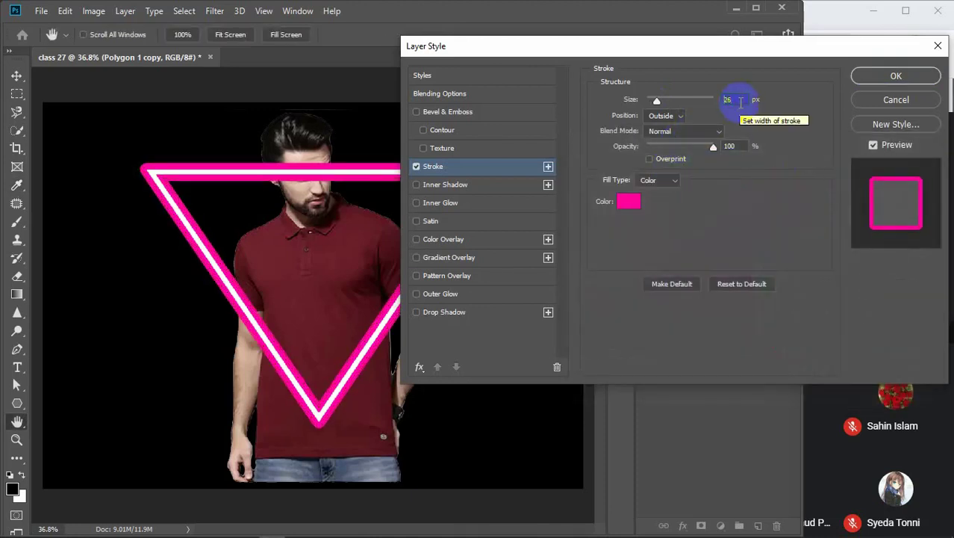
pyautogui.scroll(8, 740, 102)
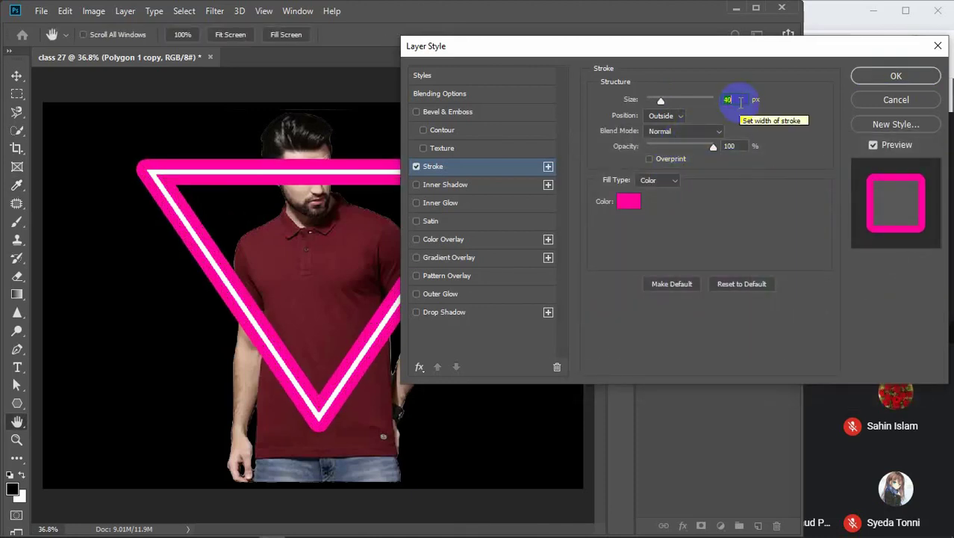
pyautogui.scroll(4, 740, 101)
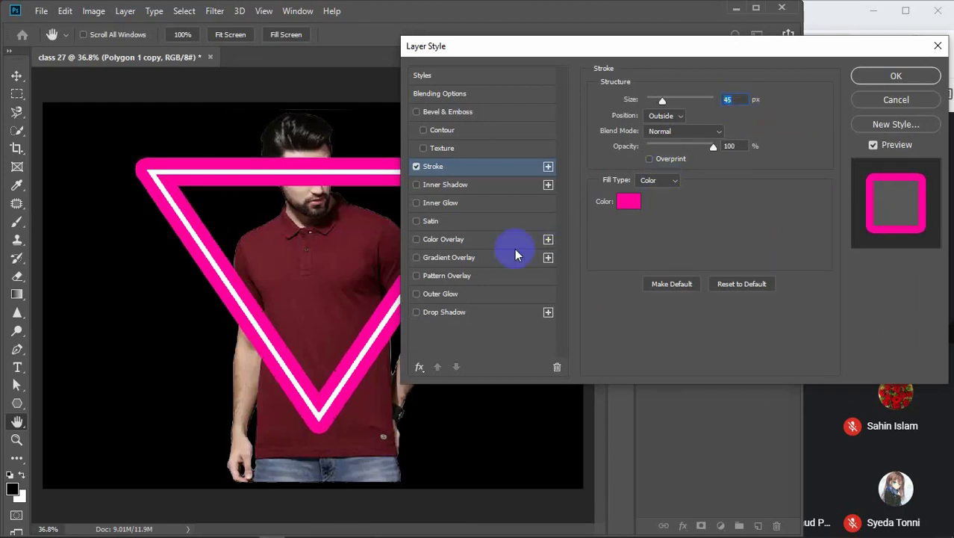
# Try the Inside position for the pink Stroke effect and set it back to Outside.
pyautogui.click(662, 117)
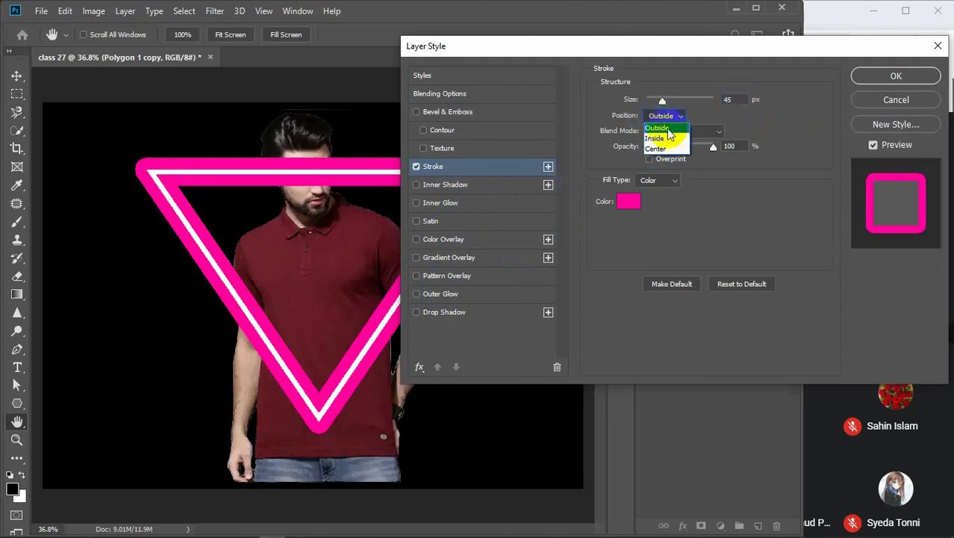
pyautogui.click(669, 139)
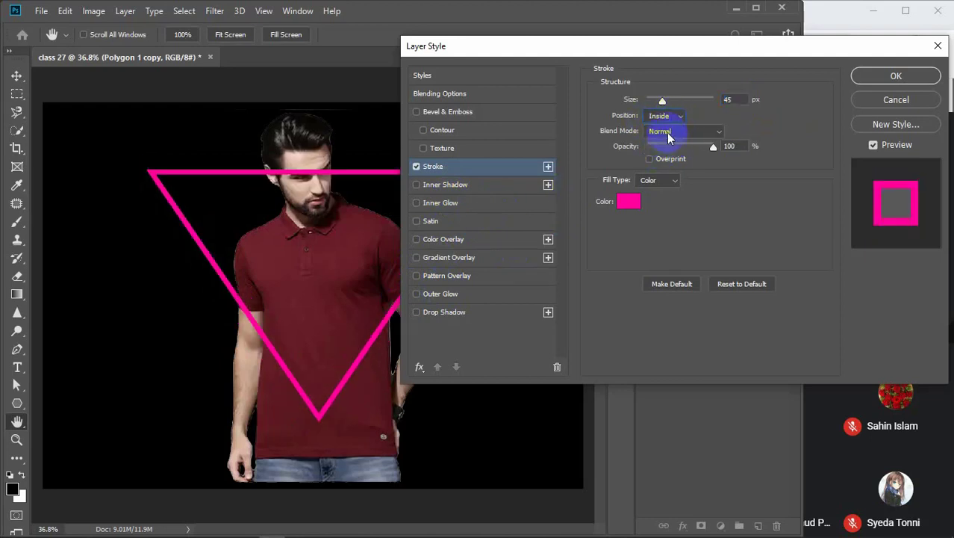
pyautogui.click(663, 115)
pyautogui.click(670, 128)
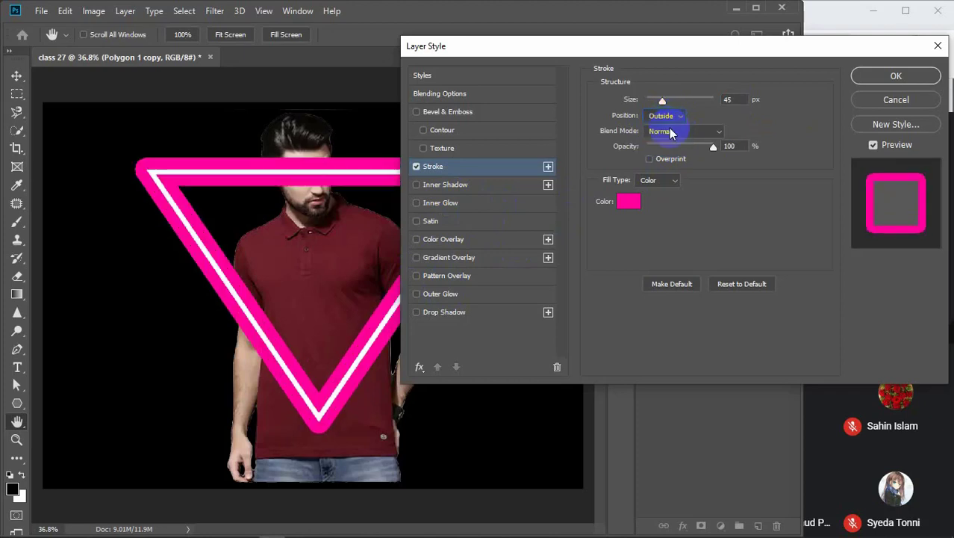
# Try the Screen blend mode for the pink stroke, return it to Normal and apply the layer style.
pyautogui.click(721, 133)
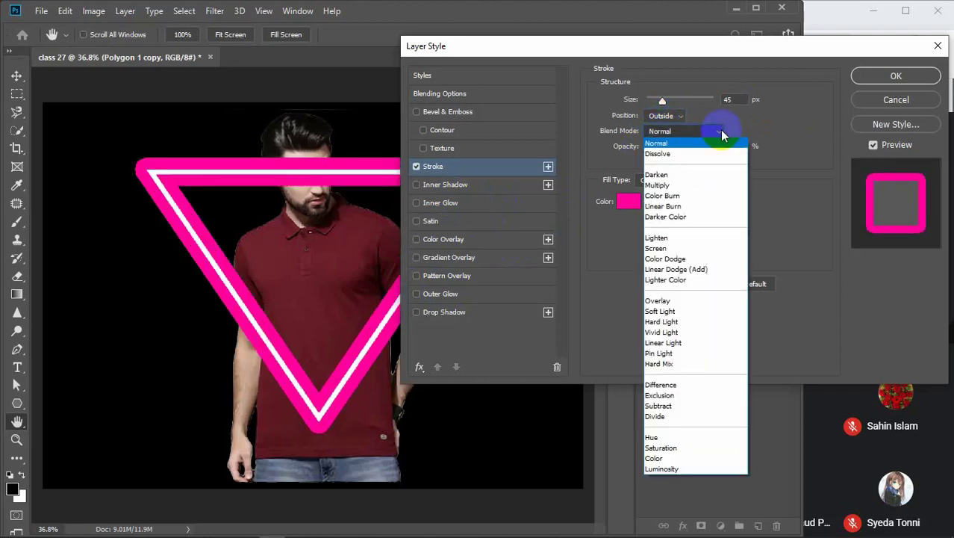
pyautogui.click(672, 249)
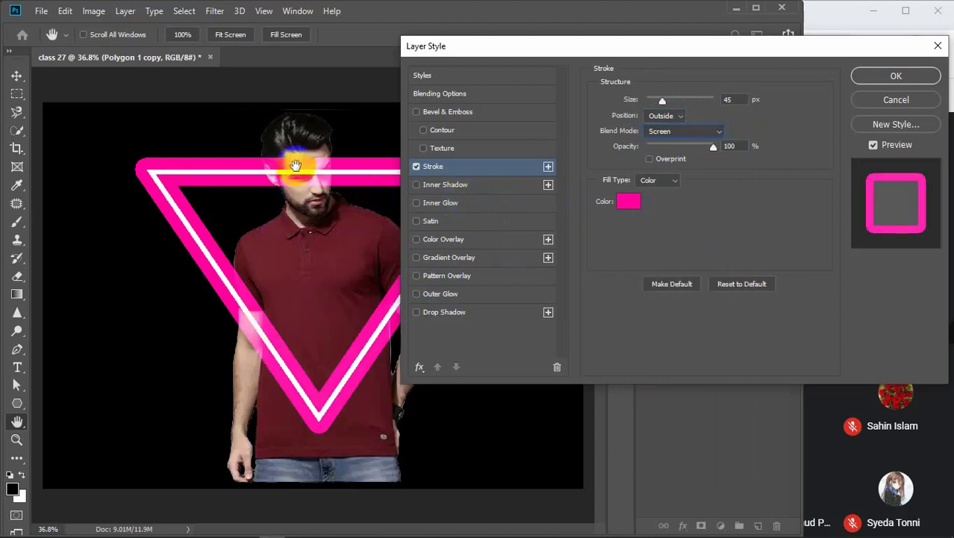
pyautogui.click(715, 131)
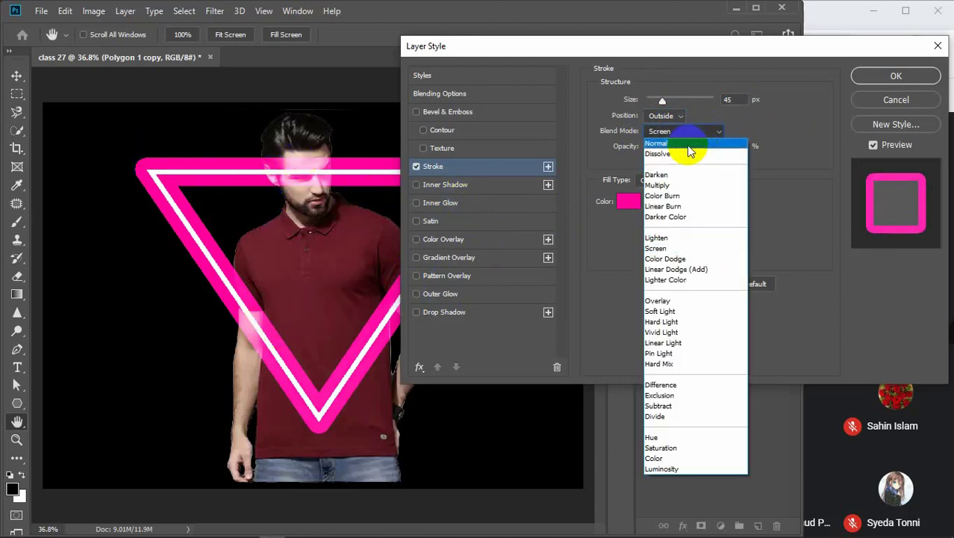
pyautogui.click(688, 146)
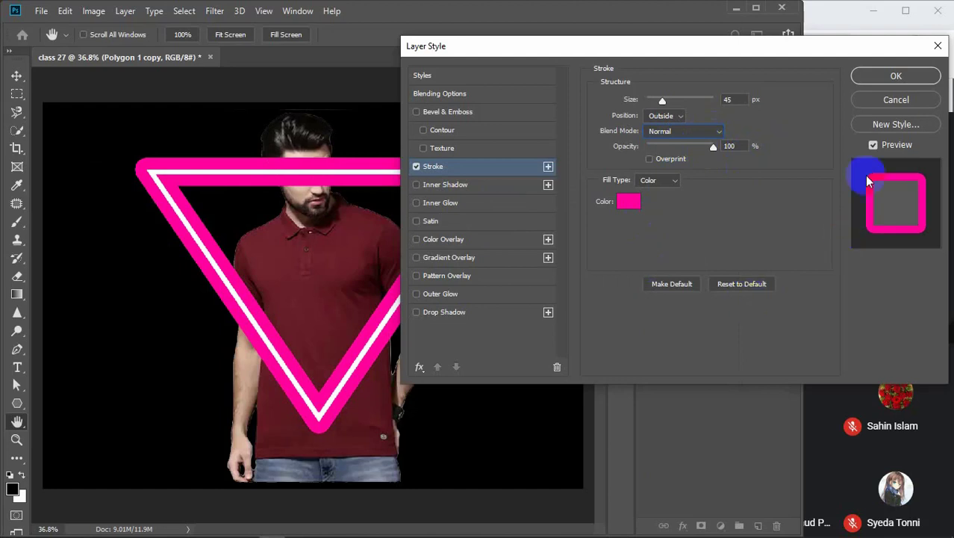
pyautogui.click(890, 77)
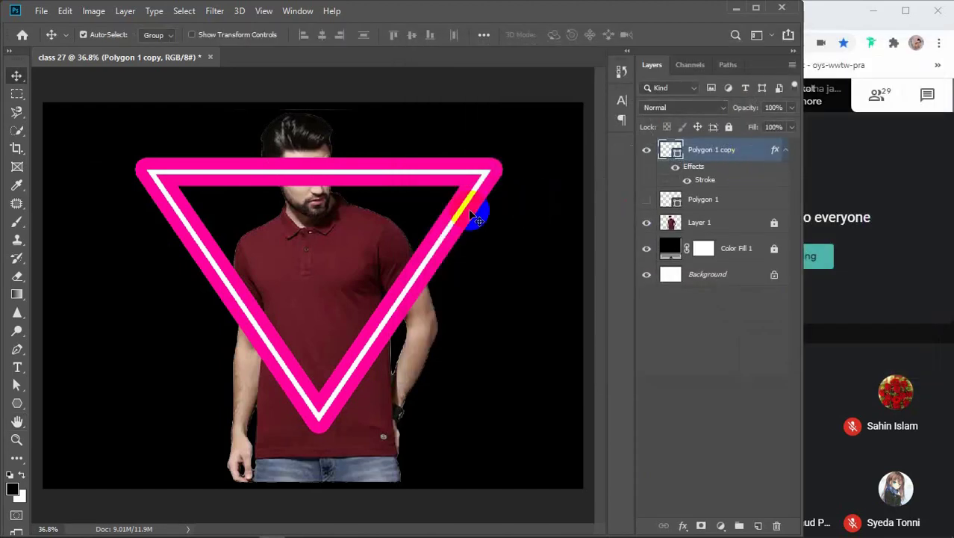
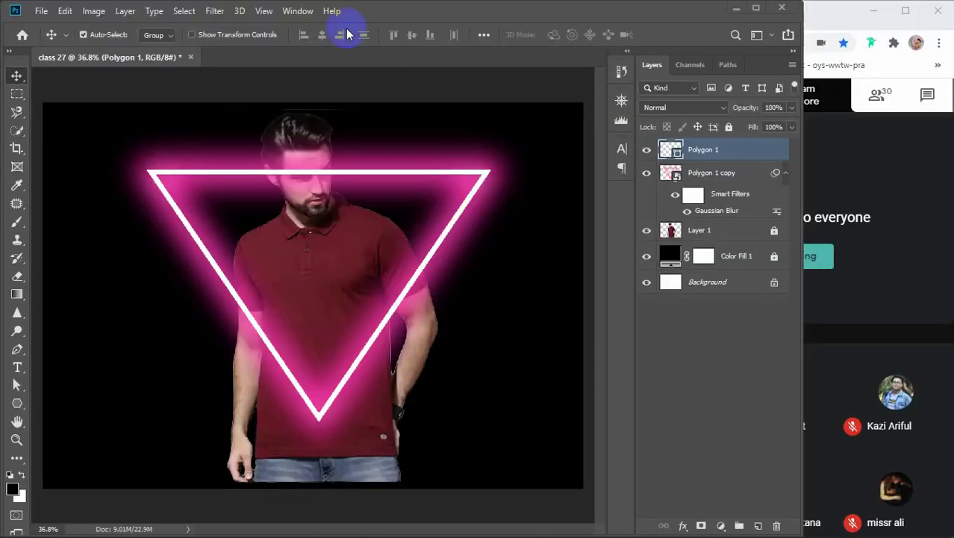
# Show the Navigator and use it to enlarge the document view to about 40.7%.
pyautogui.click(620, 122)
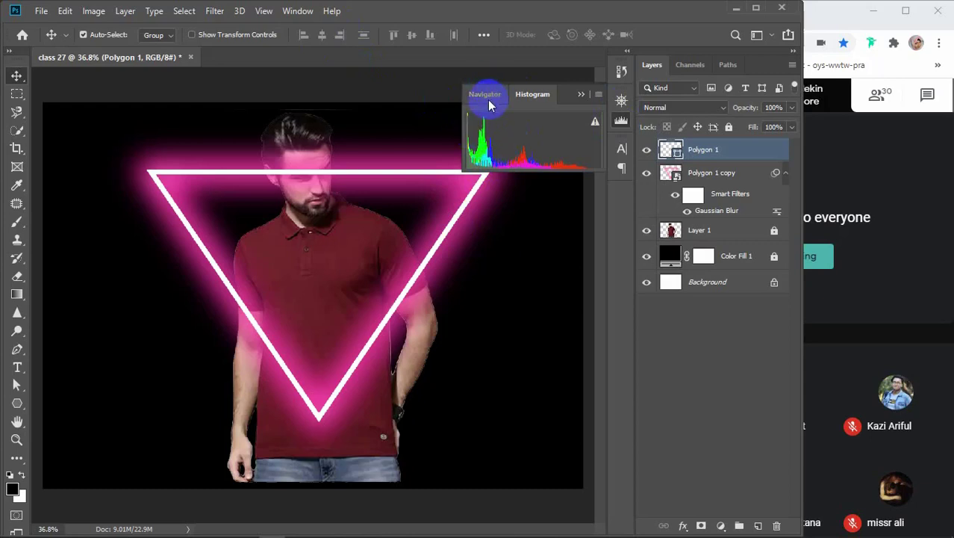
pyautogui.click(480, 96)
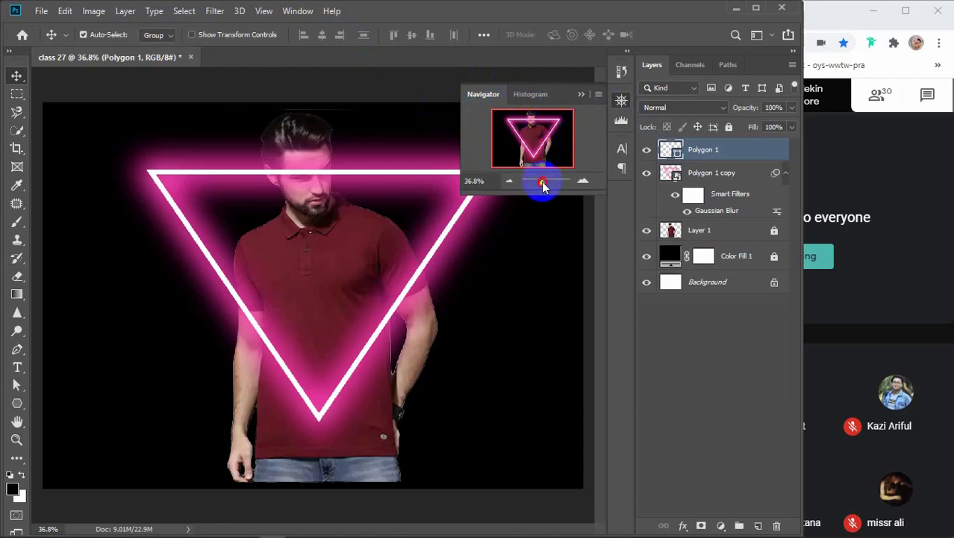
pyautogui.moveTo(543, 186); pyautogui.dragTo(542, 184)
# Refresh the image's histogram with uncached data and display it in All Channels View.
pyautogui.click(530, 94)
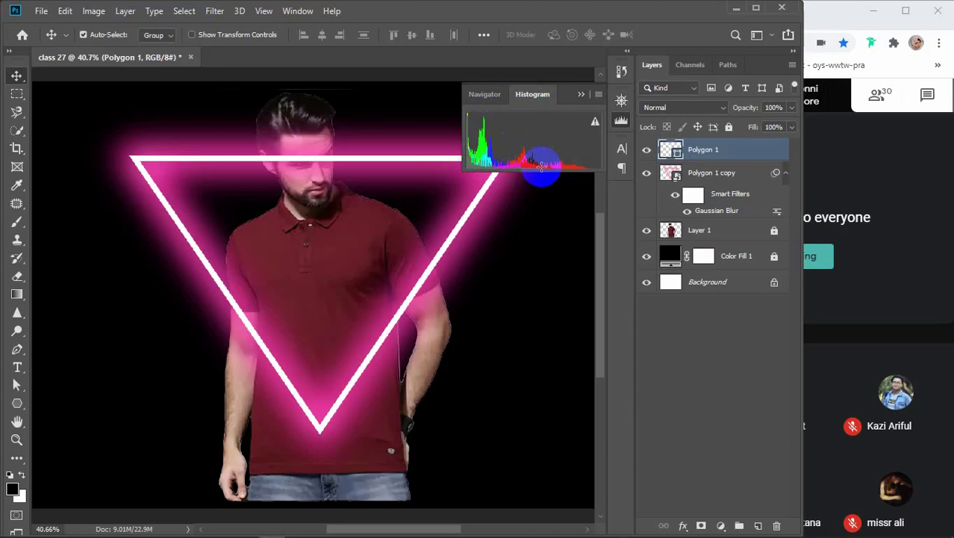
pyautogui.click(595, 123)
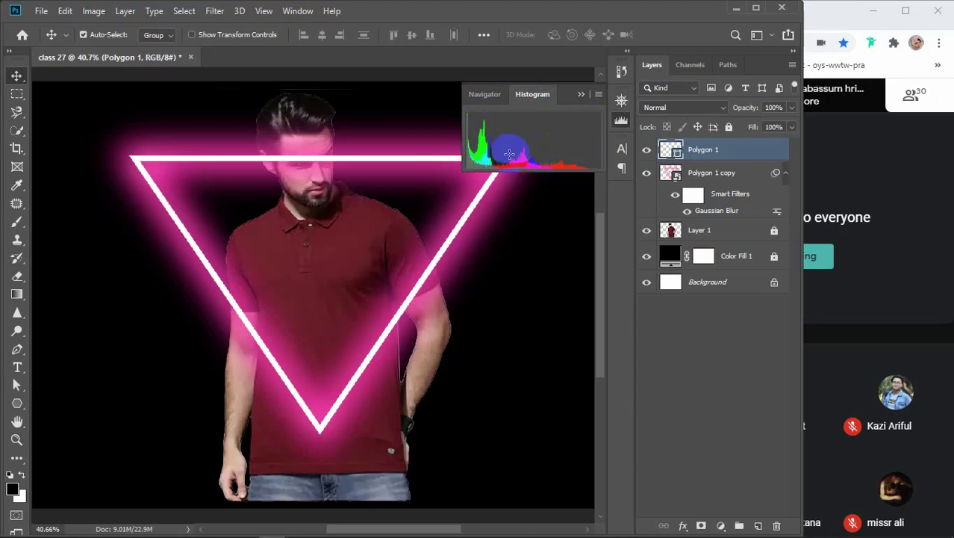
pyautogui.moveTo(514, 162); pyautogui.dragTo(526, 162)
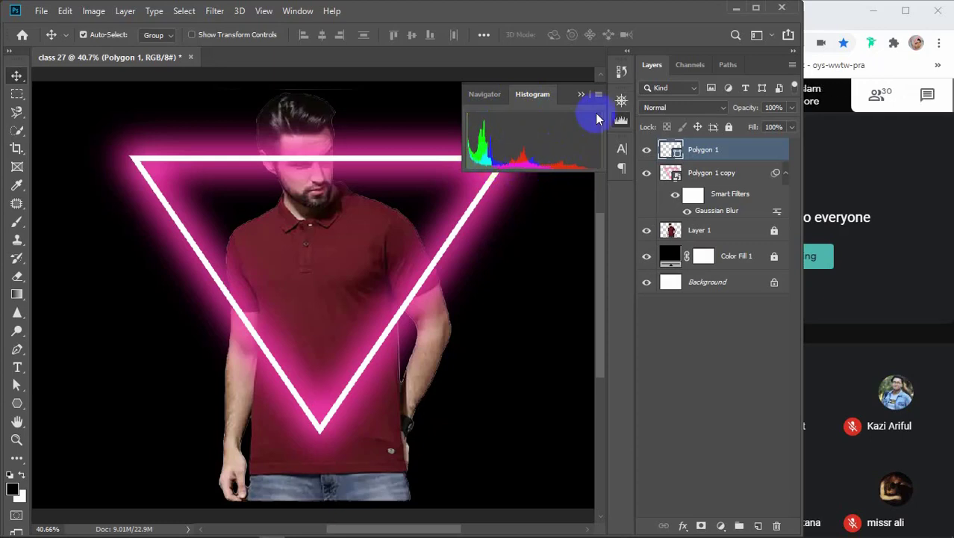
pyautogui.click(598, 96)
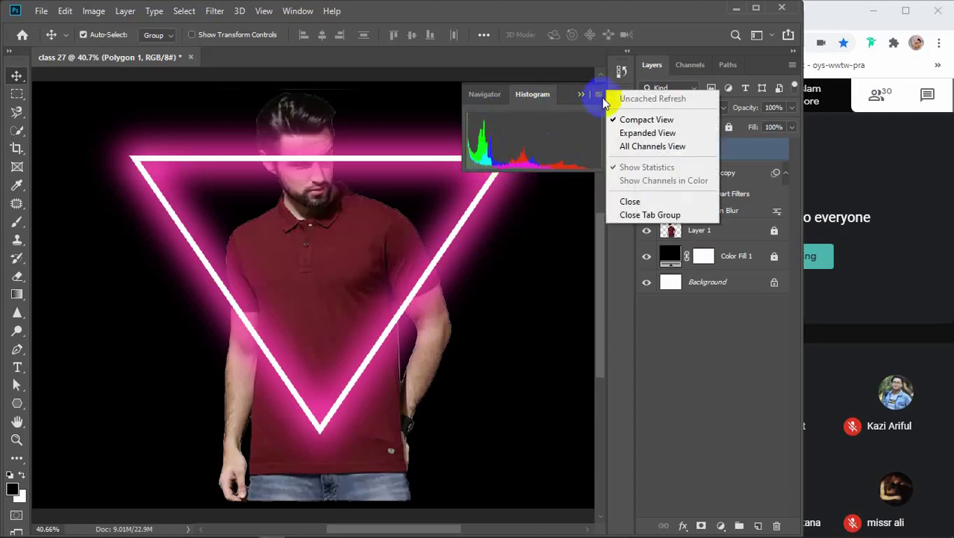
pyautogui.click(631, 146)
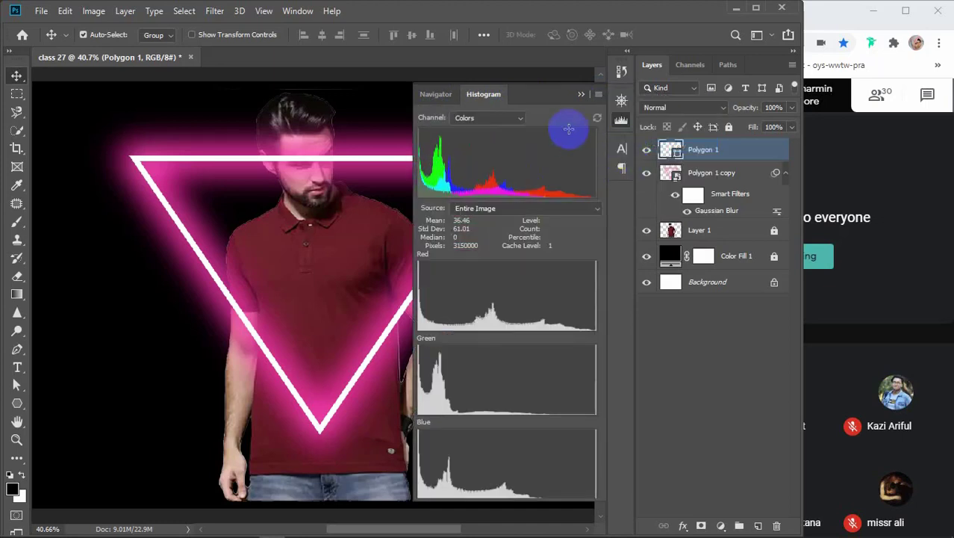
# Compare the histogram of the selected layer with the entire image's, inspect its levels and collapse the Histogram.
pyautogui.click(528, 209)
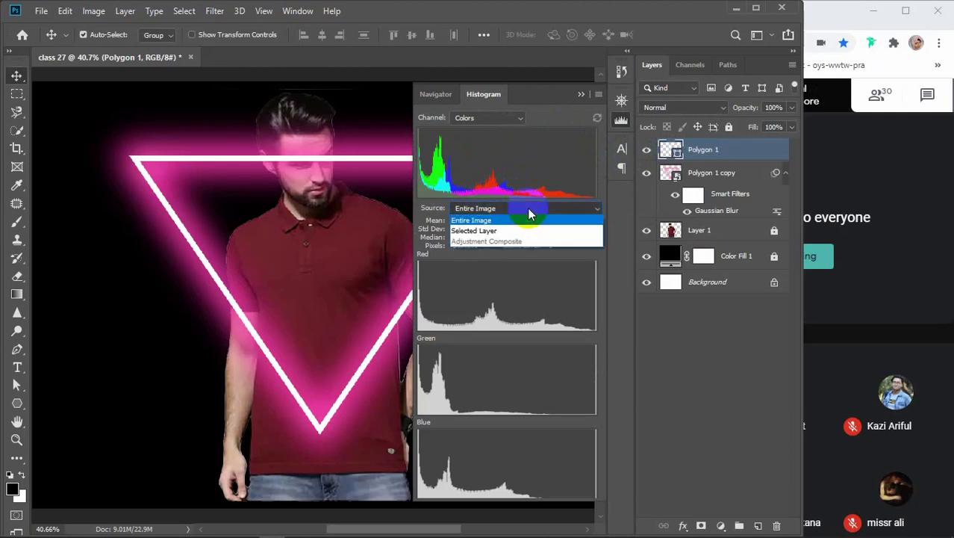
pyautogui.click(526, 220)
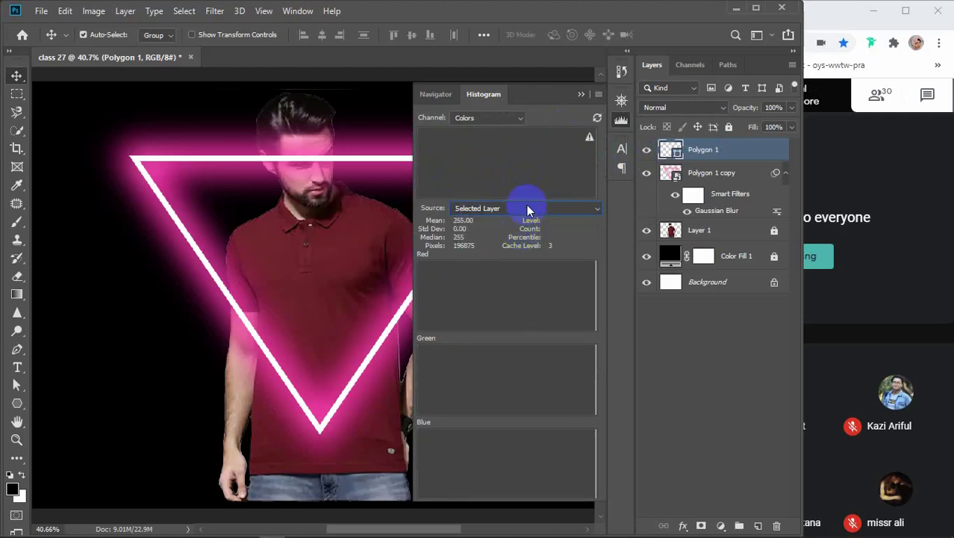
pyautogui.click(528, 209)
pyautogui.click(525, 218)
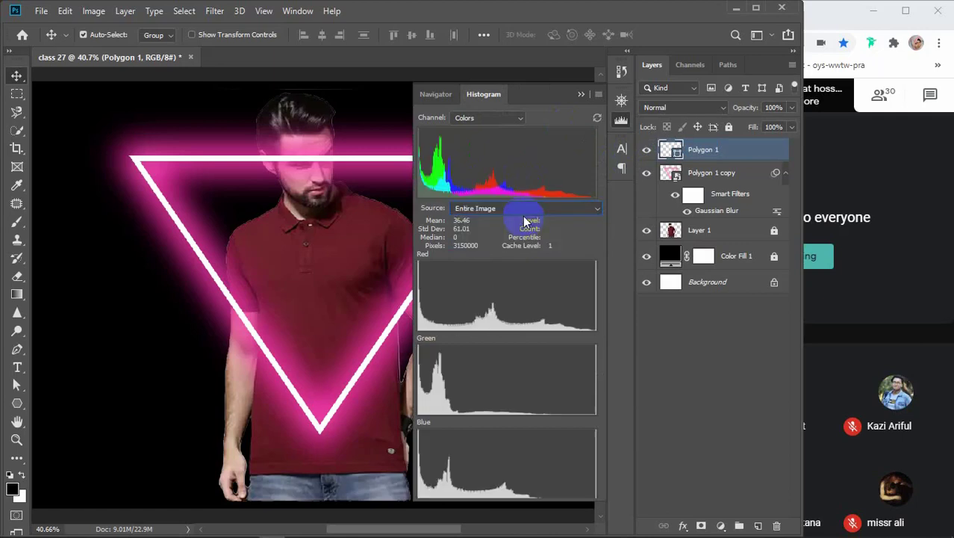
pyautogui.moveTo(448, 182); pyautogui.dragTo(469, 186)
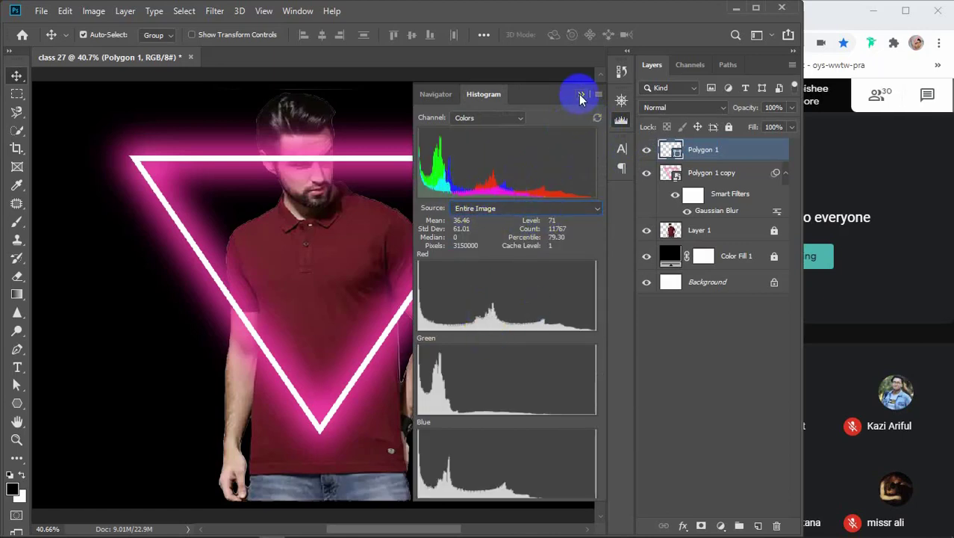
pyautogui.click(582, 97)
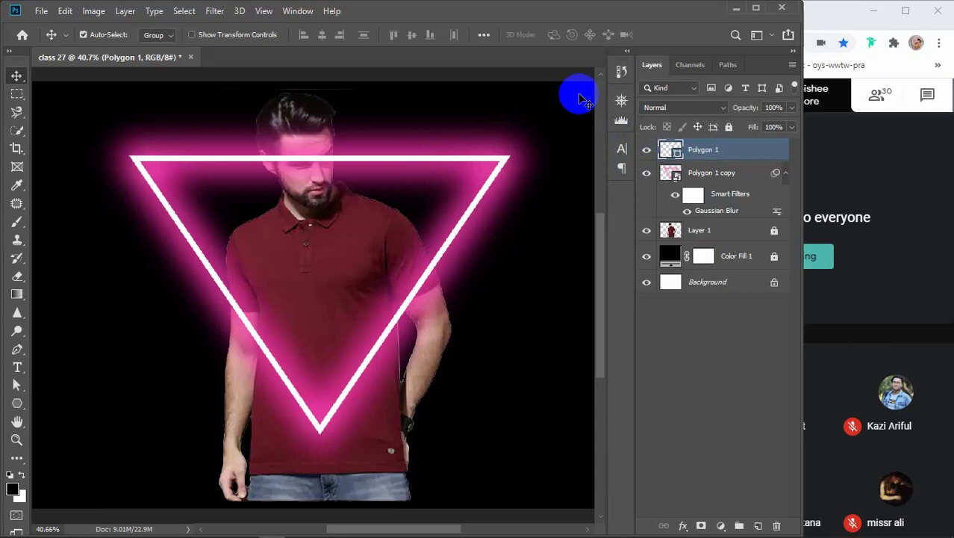
# Show the Histogram again, view its Blue channel and collapse it.
pyautogui.click(621, 100)
pyautogui.click(535, 95)
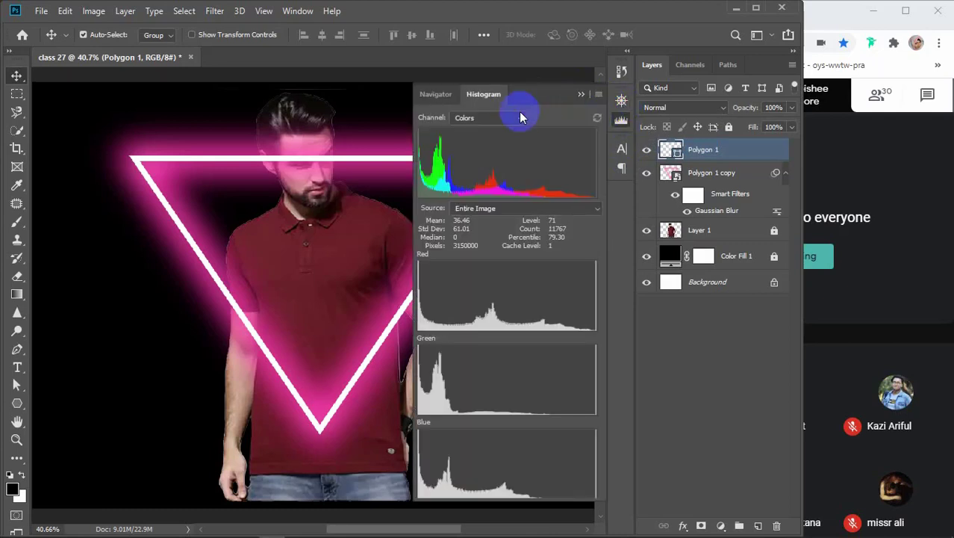
pyautogui.click(496, 122)
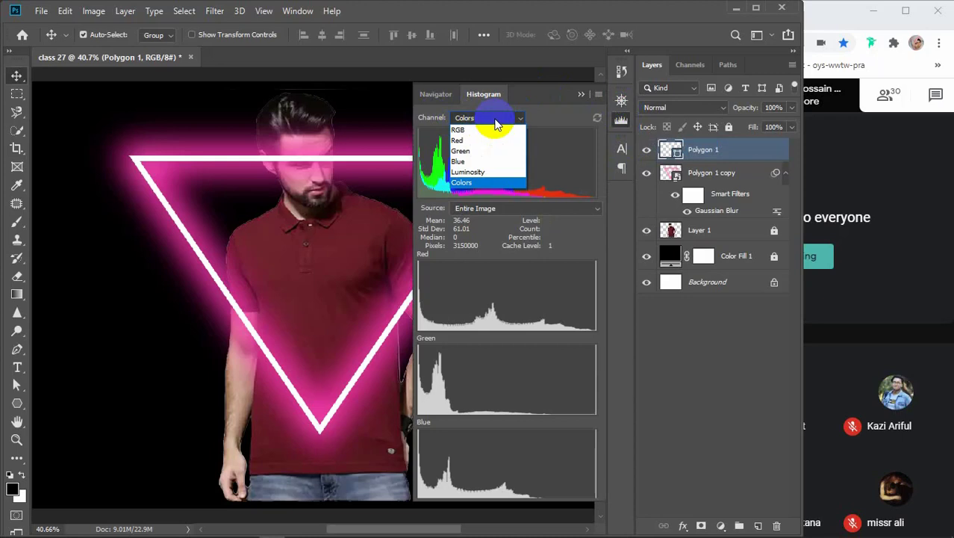
pyautogui.click(485, 163)
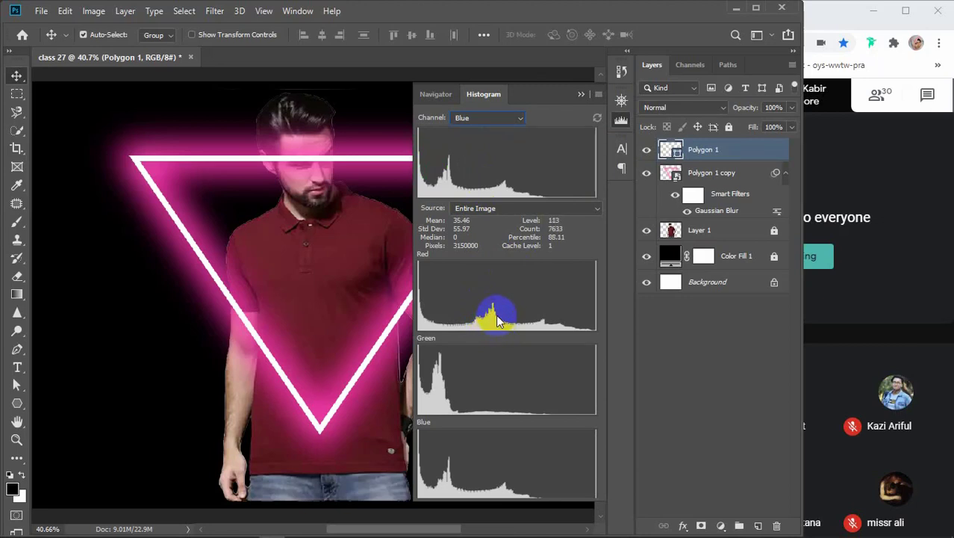
pyautogui.click(581, 95)
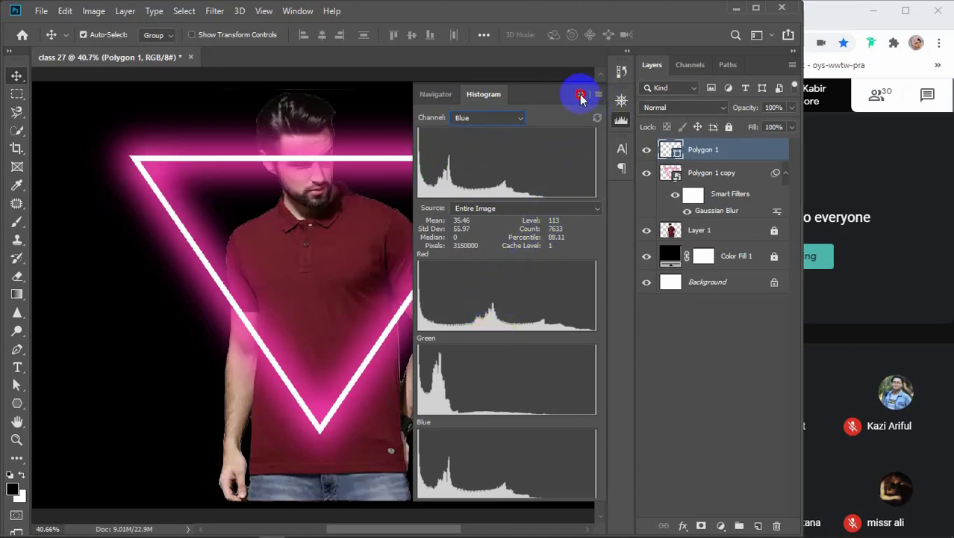
# Preview blend modes such as Linear Dodge (Add) on Polygon 1 and Soft Light on Polygon 1 copy, leaving both layers at Normal.
pyautogui.click(768, 127)
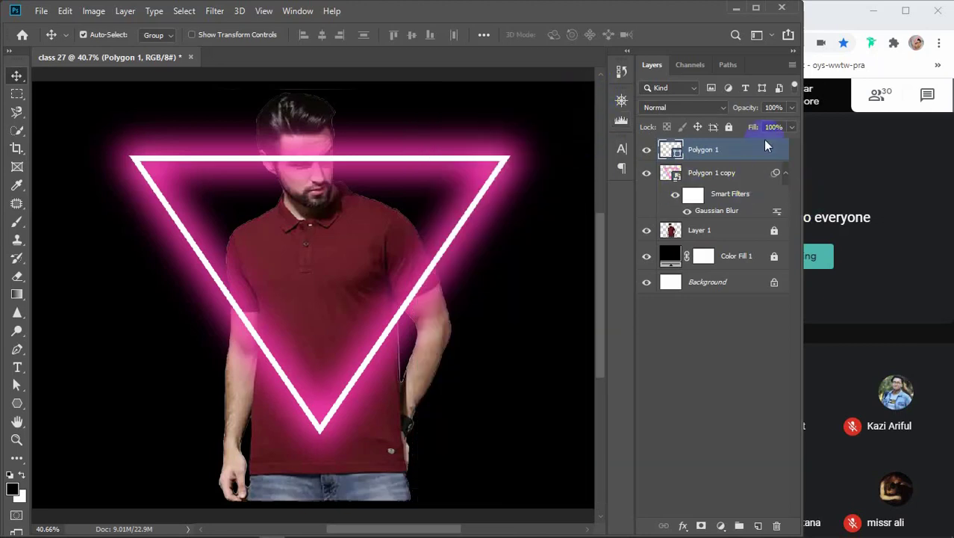
pyautogui.click(683, 108)
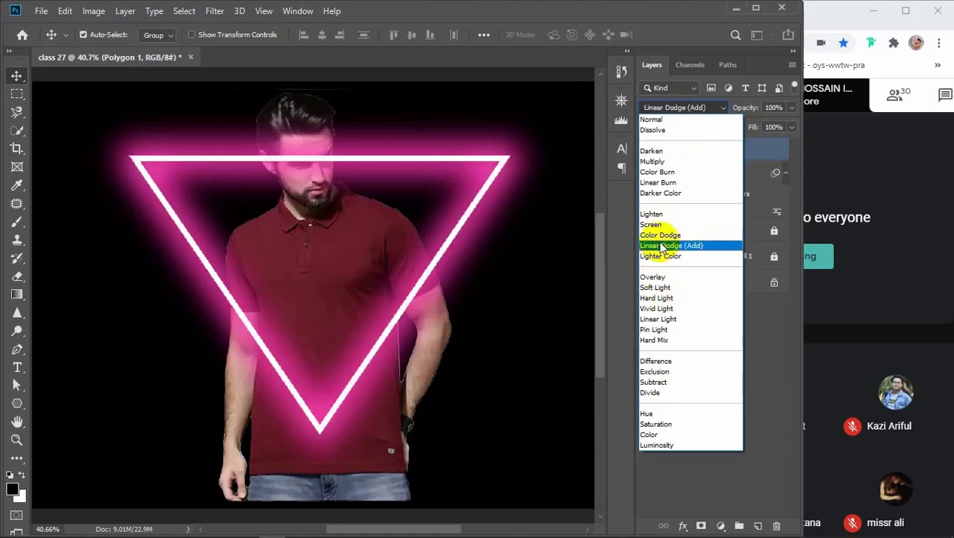
pyautogui.click(686, 120)
pyautogui.click(713, 175)
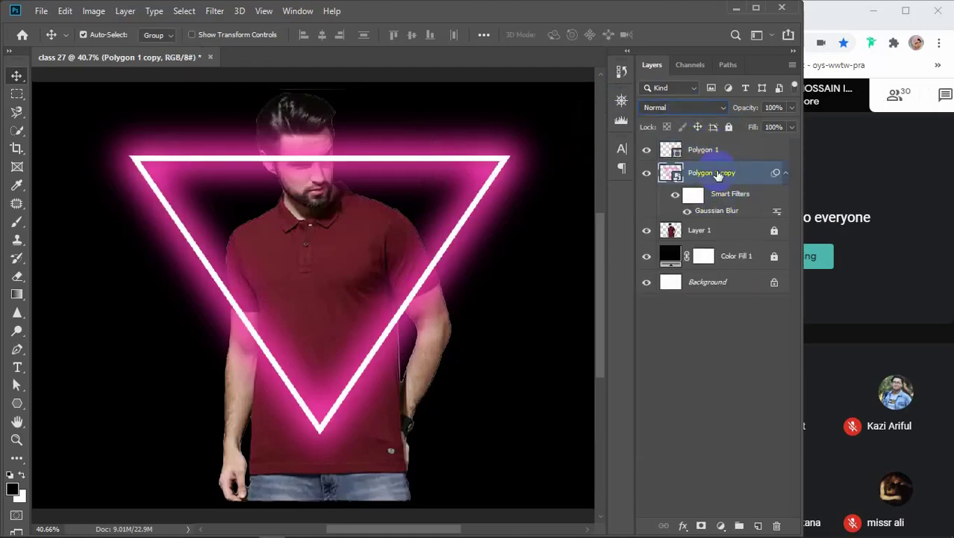
pyautogui.click(691, 107)
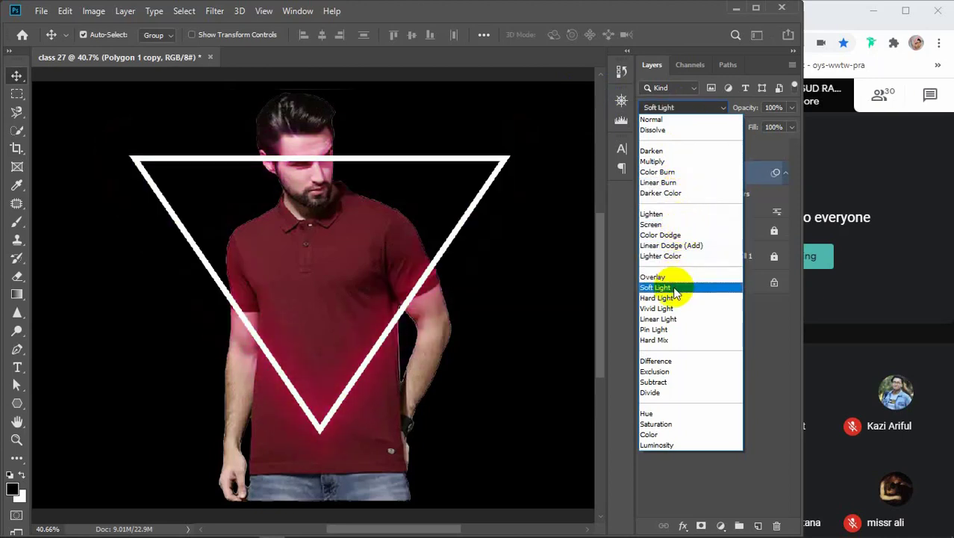
pyautogui.click(690, 105)
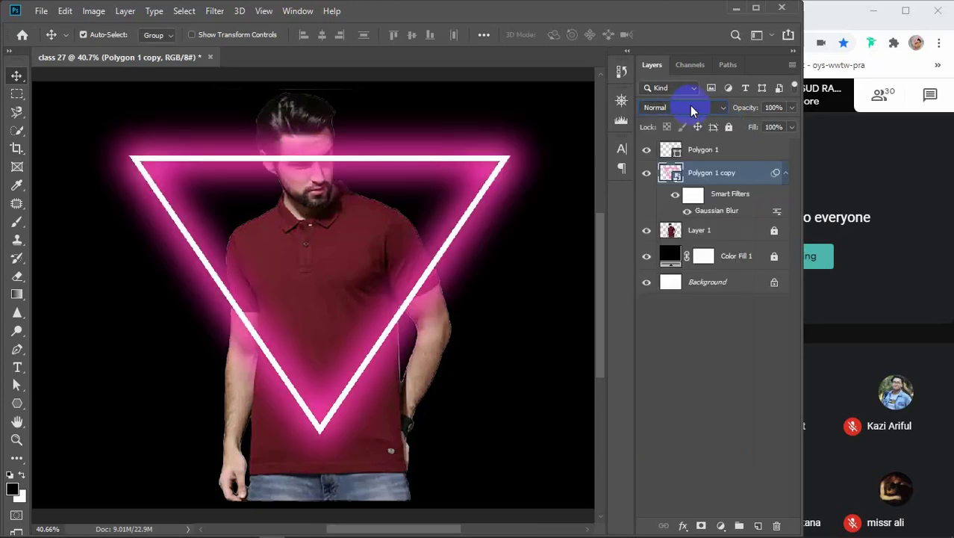
# Group the Polygon 1 and Polygon 1 copy layers and set the group's blend mode to Normal.
pyautogui.click(733, 152)
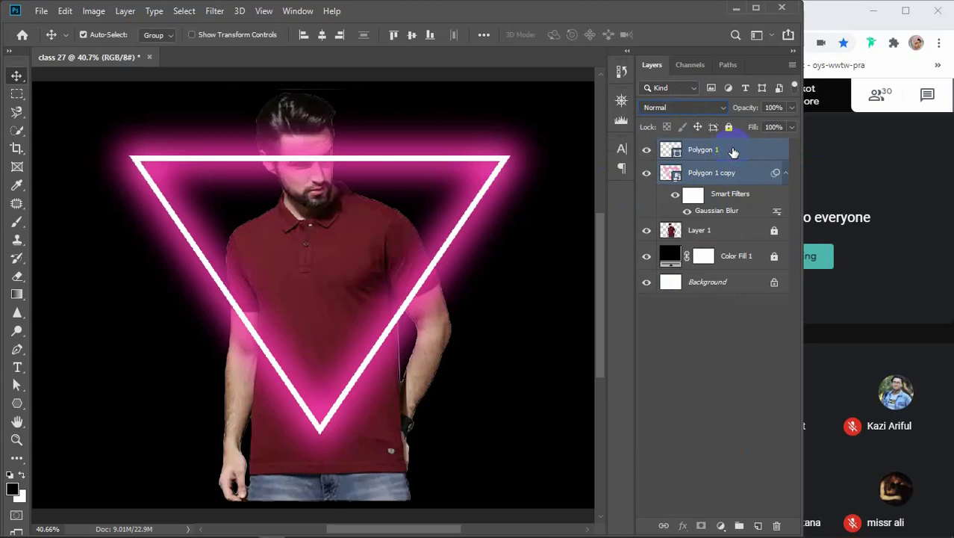
pyautogui.hotkey('ctrl', 'g')
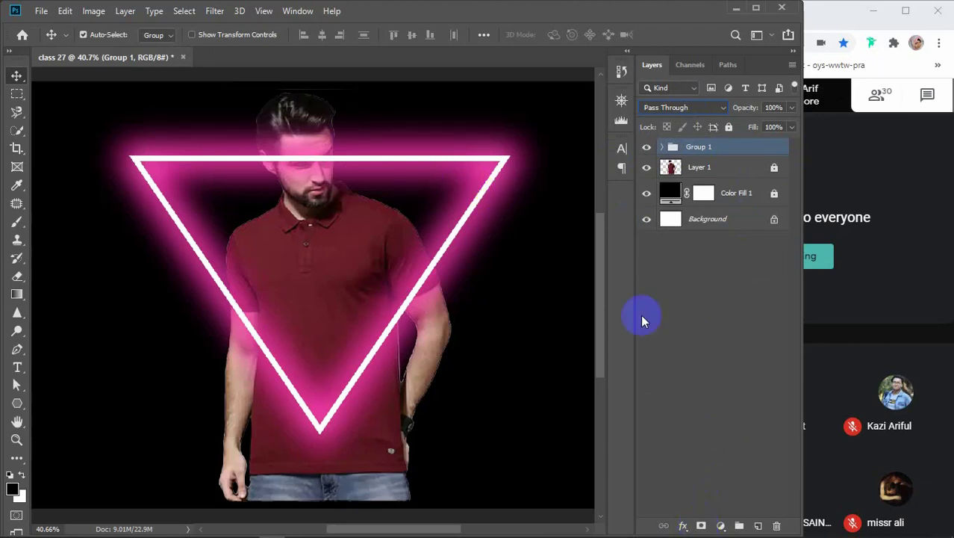
pyautogui.click(712, 109)
pyautogui.click(711, 139)
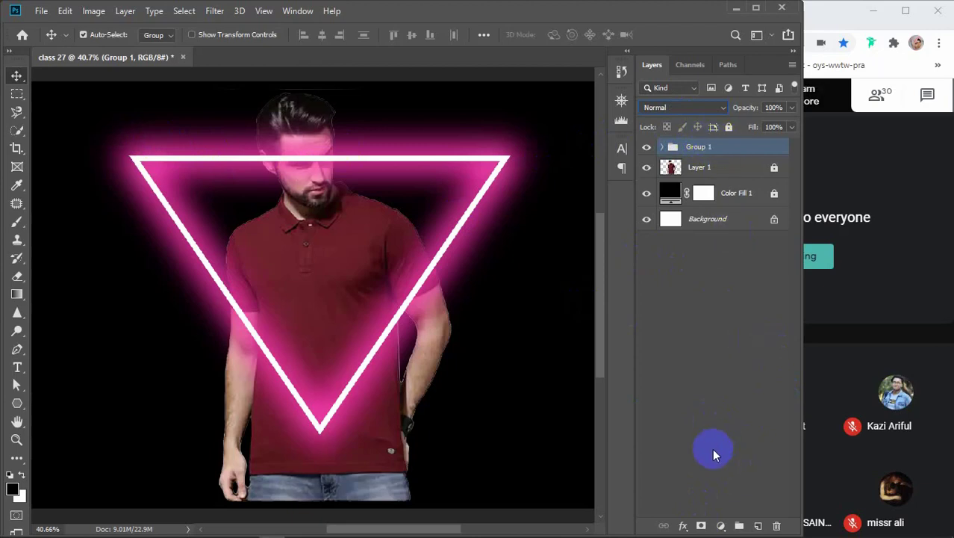
# Add a layer mask to the triangle group and paint the neon off the model's face with a 100 px black brush.
pyautogui.click(702, 526)
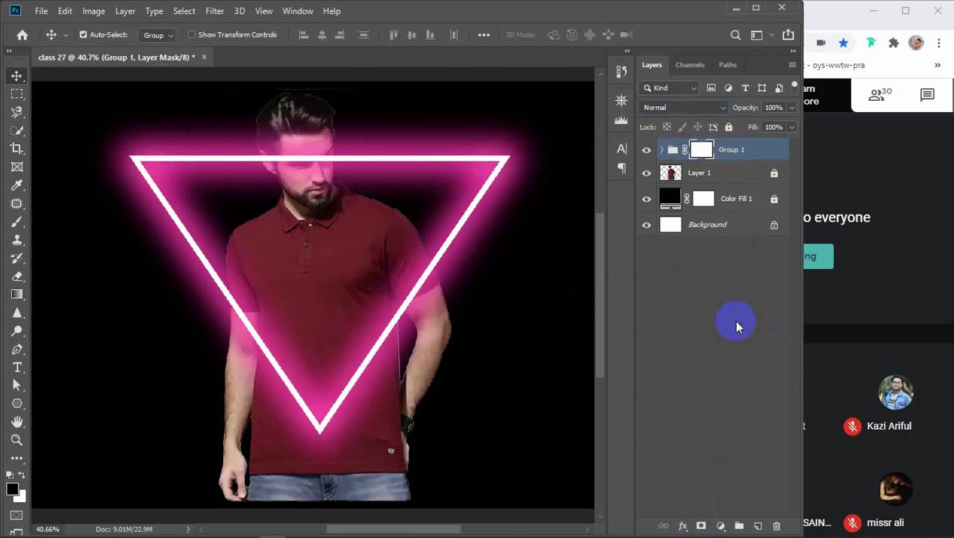
pyautogui.click(16, 222)
pyautogui.scroll(1, 316, 267)
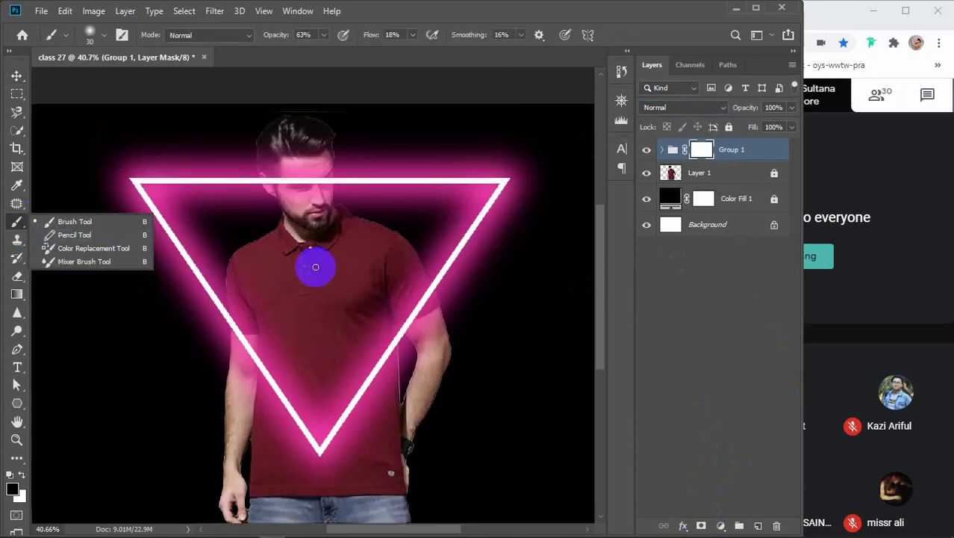
pyautogui.press(']')
pyautogui.press(']')
pyautogui.press(']')
pyautogui.press(']')
pyautogui.press(']')
pyautogui.press(']')
pyautogui.press(']')
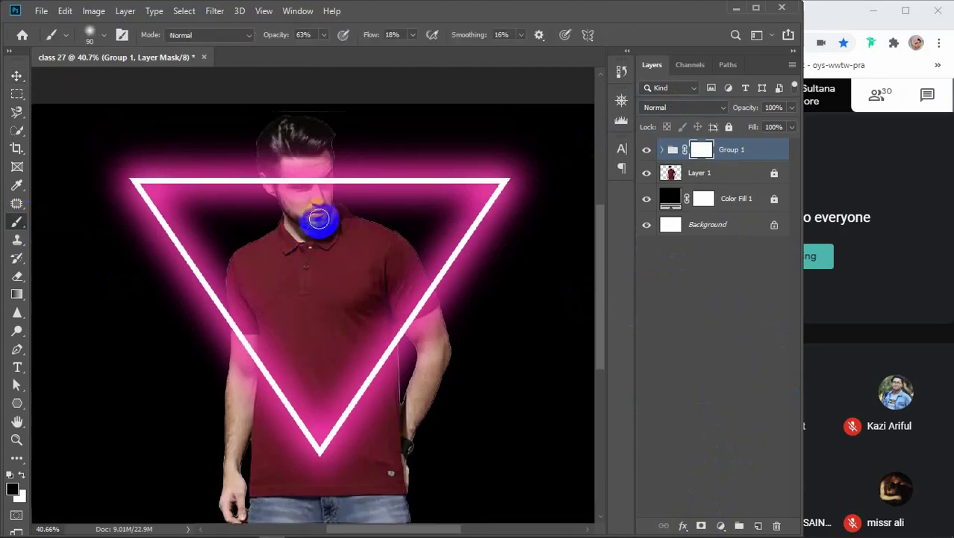
pyautogui.click(313, 208)
pyautogui.moveTo(313, 207)
pyautogui.mouseDown()
pyautogui.moveTo(298, 133)
pyautogui.moveTo(323, 266)
pyautogui.moveTo(287, 151)
pyautogui.moveTo(324, 275)
pyautogui.moveTo(279, 161)
pyautogui.moveTo(306, 229)
pyautogui.moveTo(271, 164)
pyautogui.moveTo(329, 252)
pyautogui.moveTo(275, 158)
pyautogui.moveTo(271, 182)
pyautogui.moveTo(328, 215)
pyautogui.moveTo(294, 175)
pyautogui.moveTo(271, 170)
pyautogui.moveTo(271, 178)
pyautogui.moveTo(297, 175)
pyautogui.mouseUp()
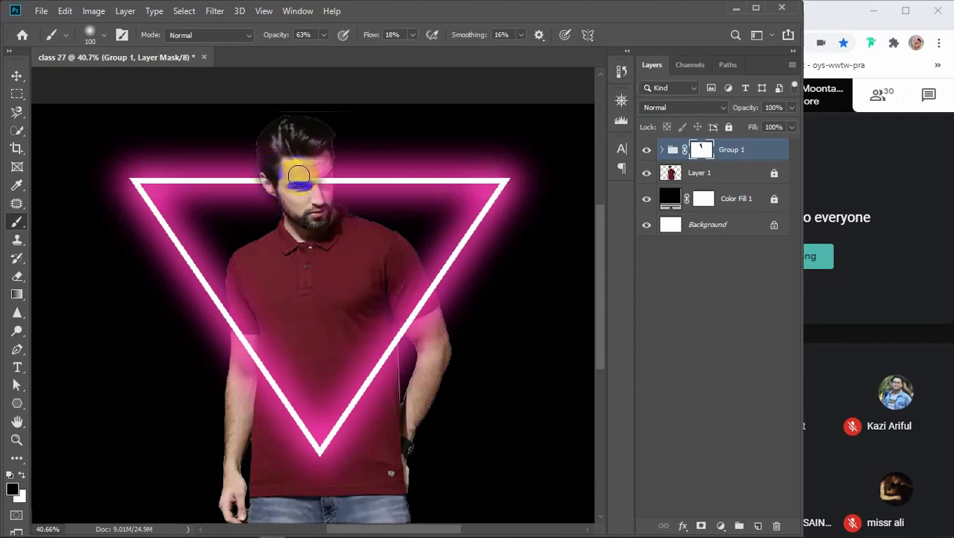
# Mask the neon off the hair and face with a 90 px brush, setting 100% opacity and 55% flow.
pyautogui.scroll(6, 290, 175)
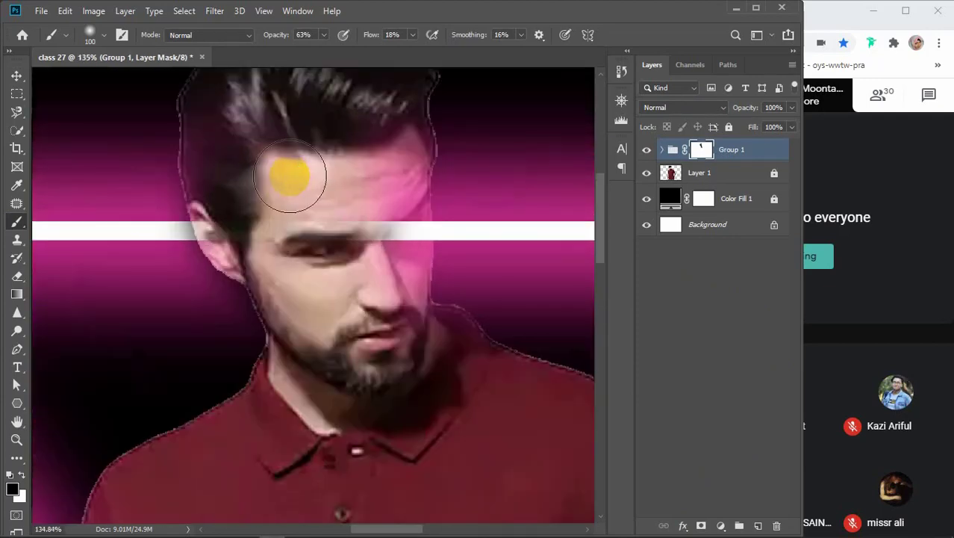
pyautogui.press(']')
pyautogui.press(']')
pyautogui.press(']')
pyautogui.press(']')
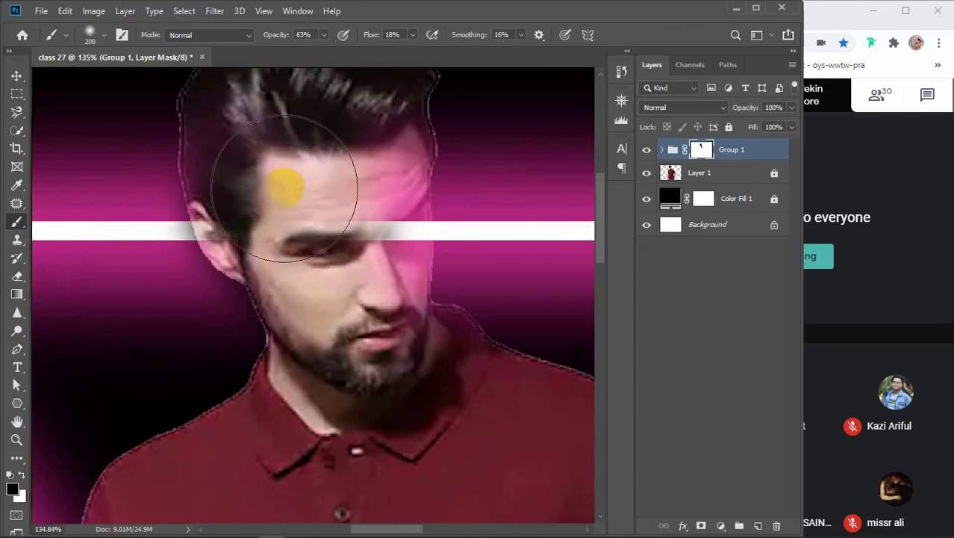
pyautogui.press('[')
pyautogui.press('[')
pyautogui.press('[')
pyautogui.press('[')
pyautogui.press('[')
pyautogui.moveTo(272, 36); pyautogui.dragTo(348, 36)
pyautogui.click(230, 158)
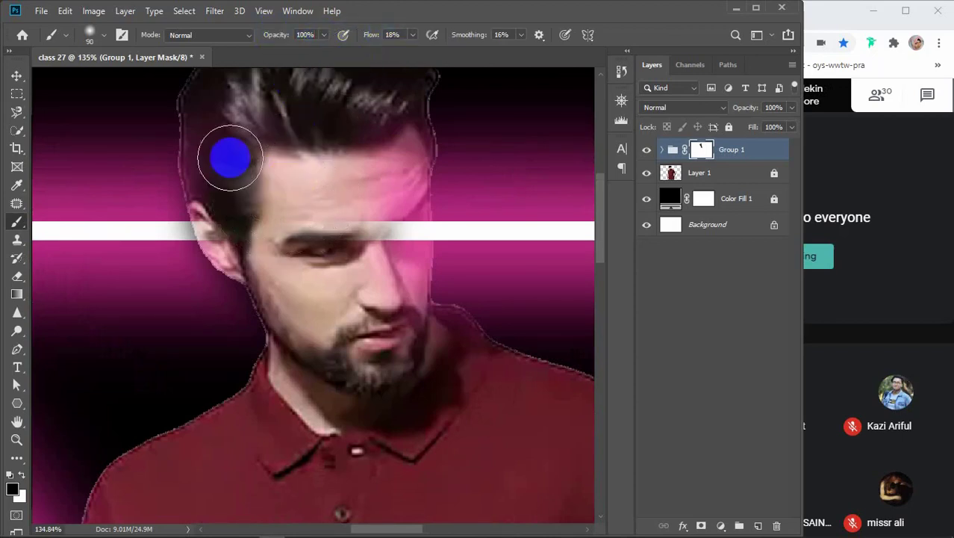
pyautogui.moveTo(230, 159)
pyautogui.mouseDown()
pyautogui.moveTo(253, 219)
pyautogui.moveTo(283, 248)
pyautogui.moveTo(230, 219)
pyautogui.moveTo(294, 227)
pyautogui.moveTo(229, 226)
pyautogui.moveTo(330, 132)
pyautogui.mouseUp()
pyautogui.moveTo(373, 34); pyautogui.dragTo(397, 35)
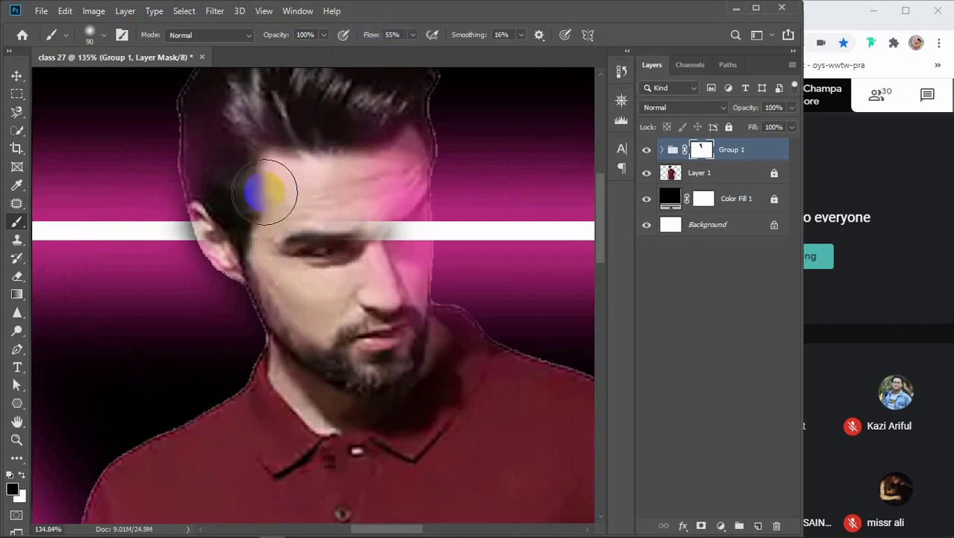
pyautogui.moveTo(265, 192)
pyautogui.mouseDown()
pyautogui.moveTo(235, 207)
pyautogui.moveTo(239, 170)
pyautogui.moveTo(267, 235)
pyautogui.moveTo(230, 202)
pyautogui.moveTo(224, 143)
pyautogui.moveTo(254, 235)
pyautogui.moveTo(254, 160)
pyautogui.moveTo(284, 181)
pyautogui.moveTo(232, 149)
pyautogui.moveTo(211, 108)
pyautogui.moveTo(267, 105)
pyautogui.moveTo(267, 210)
pyautogui.moveTo(224, 90)
pyautogui.moveTo(205, 167)
pyautogui.moveTo(237, 254)
pyautogui.moveTo(209, 214)
pyautogui.moveTo(260, 284)
pyautogui.moveTo(323, 321)
pyautogui.mouseUp()
# Reduce the brush to 45 px and mask the remaining neon off the ear, forehead, eyes and nose.
pyautogui.press('[')
pyautogui.press('[')
pyautogui.press('[')
pyautogui.press('[')
pyautogui.press('[')
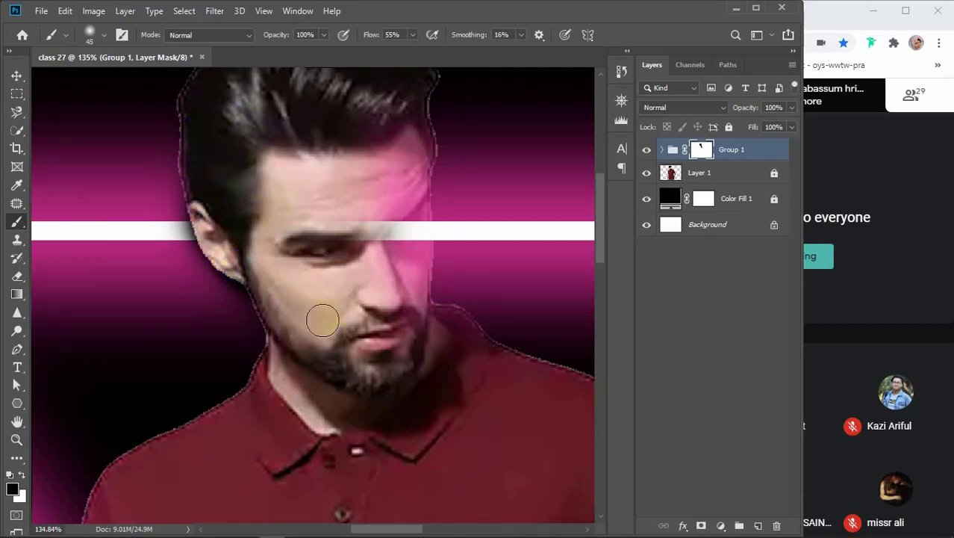
pyautogui.moveTo(295, 250)
pyautogui.mouseDown()
pyautogui.moveTo(258, 258)
pyautogui.moveTo(212, 213)
pyautogui.mouseUp()
pyautogui.moveTo(377, 106)
pyautogui.mouseDown()
pyautogui.moveTo(411, 151)
pyautogui.moveTo(411, 240)
pyautogui.moveTo(336, 354)
pyautogui.moveTo(342, 261)
pyautogui.moveTo(371, 119)
pyautogui.moveTo(383, 209)
pyautogui.moveTo(372, 119)
pyautogui.moveTo(363, 133)
pyautogui.moveTo(362, 229)
pyautogui.moveTo(416, 217)
pyautogui.moveTo(417, 253)
pyautogui.moveTo(379, 308)
pyautogui.mouseUp()
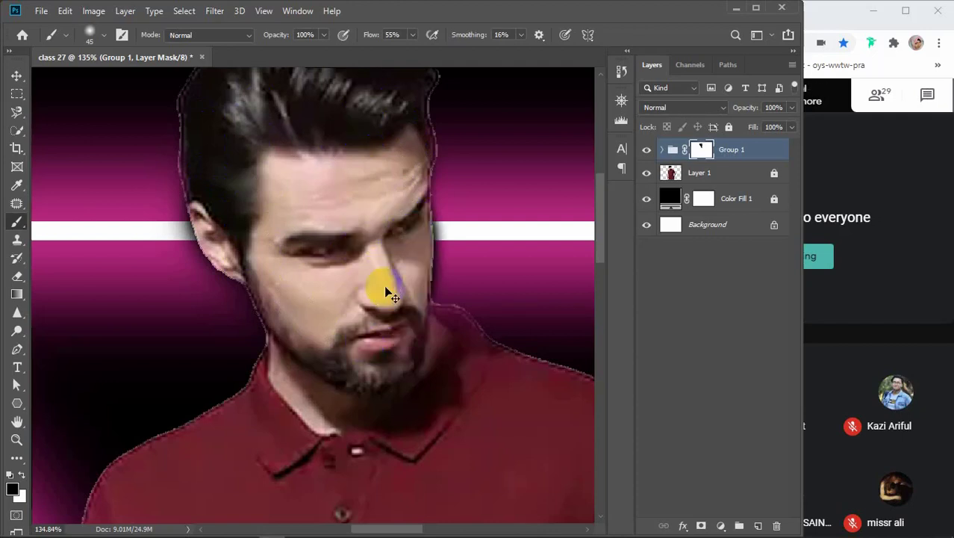
pyautogui.moveTo(404, 206)
pyautogui.mouseDown()
pyautogui.moveTo(365, 112)
pyautogui.moveTo(287, 120)
pyautogui.moveTo(278, 150)
pyautogui.moveTo(349, 152)
pyautogui.moveTo(394, 133)
pyautogui.mouseUp()
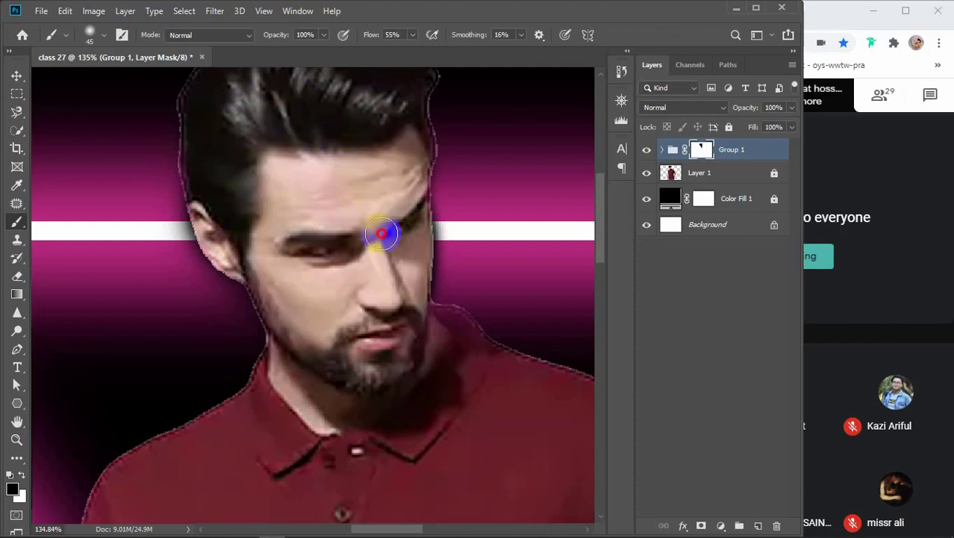
pyautogui.moveTo(381, 235)
pyautogui.mouseDown()
pyautogui.moveTo(278, 181)
pyautogui.moveTo(299, 281)
pyautogui.moveTo(313, 149)
pyautogui.moveTo(331, 183)
pyautogui.mouseUp()
pyautogui.scroll(-3, 326, 195)
pyautogui.scroll(-5, 325, 195)
# Unlock Layer 1 and move the model slightly down so the jeans meet the lower edge of the canvas.
pyautogui.press('v')
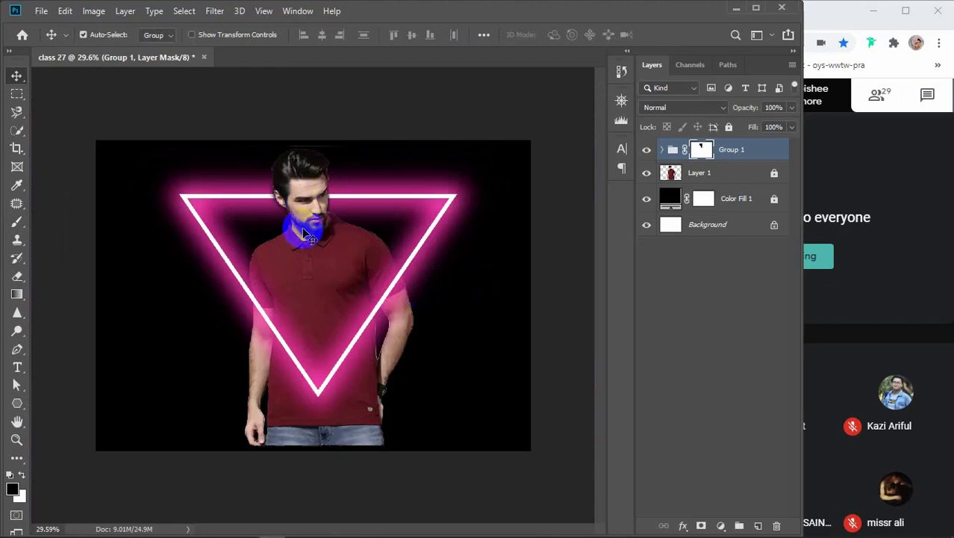
pyautogui.moveTo(325, 265)
pyautogui.mouseDown()
pyautogui.moveTo(309, 267)
pyautogui.moveTo(324, 283)
pyautogui.moveTo(497, 230)
pyautogui.moveTo(396, 221)
pyautogui.mouseUp()
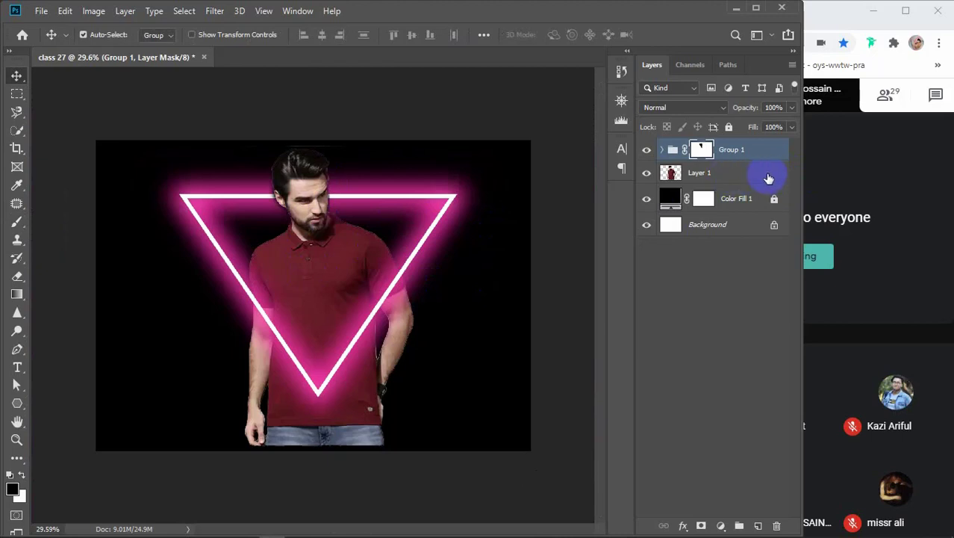
pyautogui.moveTo(335, 261); pyautogui.dragTo(318, 261)
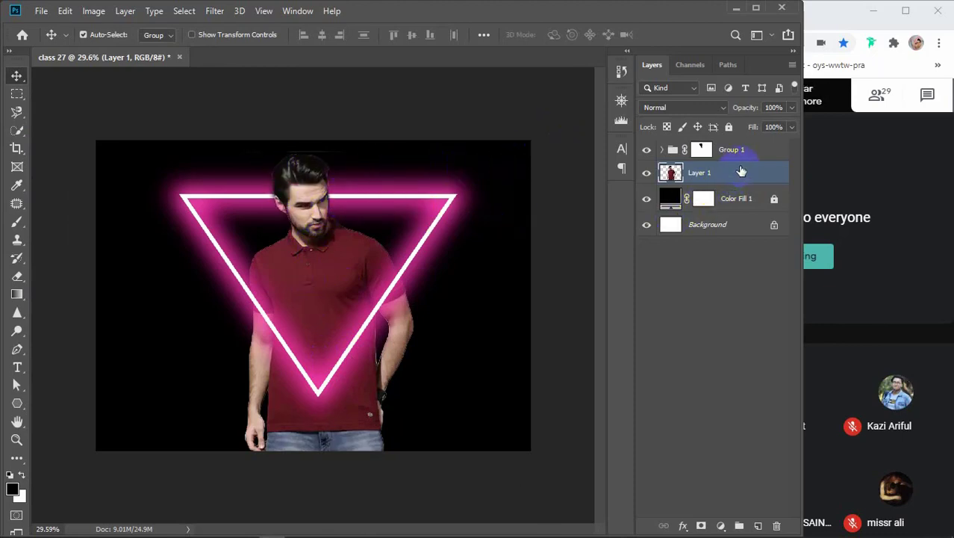
# Add a Gradient Map adjustment above Layer 1 using the Magenta preset, and reverse the gradient.
pyautogui.click(721, 526)
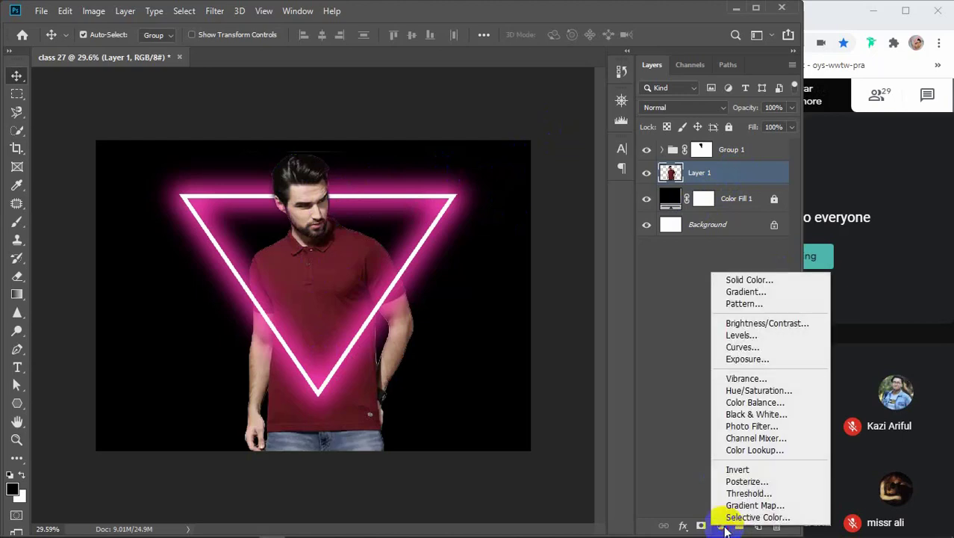
pyautogui.click(754, 505)
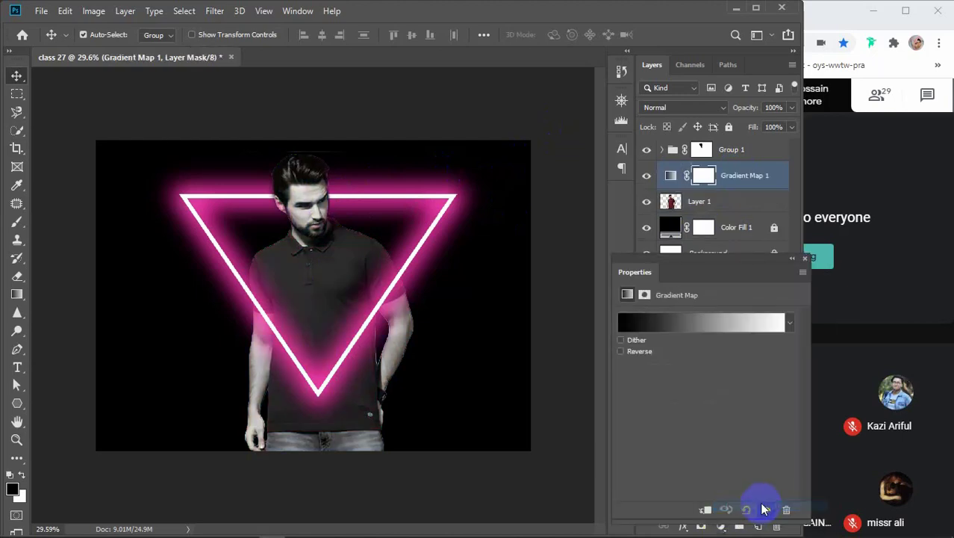
pyautogui.click(692, 323)
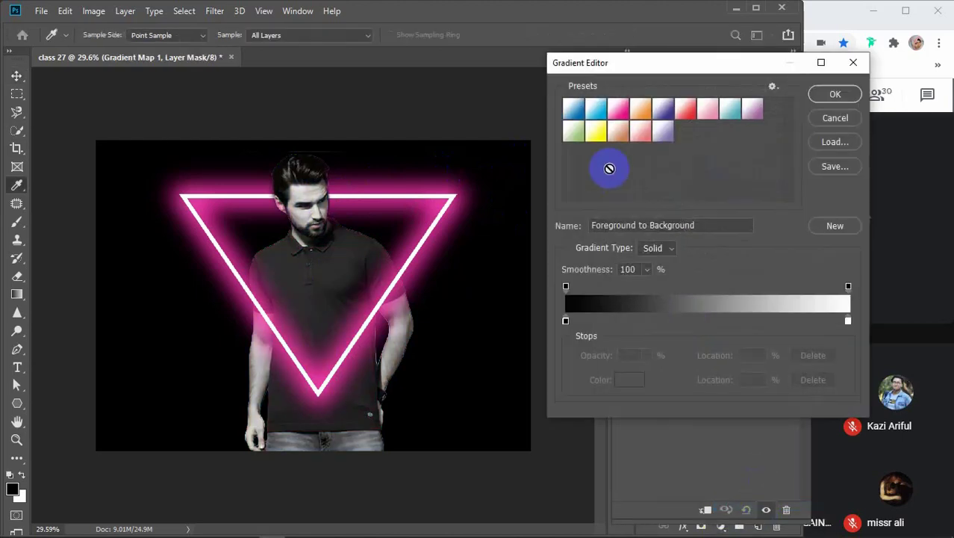
pyautogui.click(622, 116)
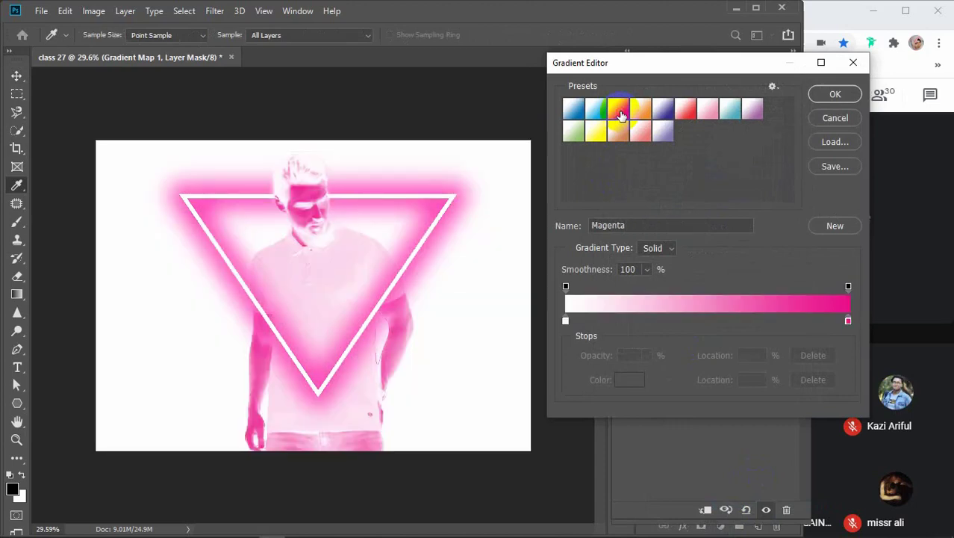
pyautogui.click(835, 95)
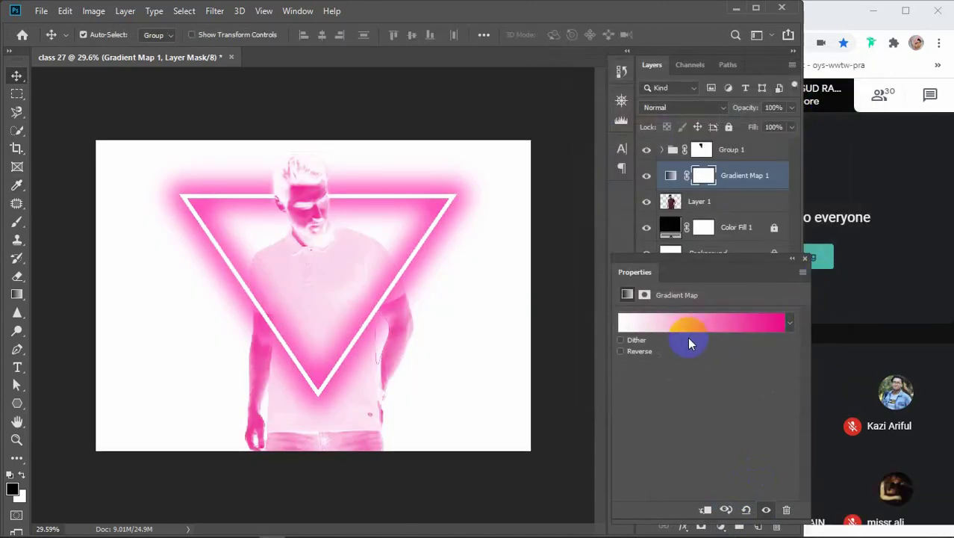
pyautogui.click(631, 352)
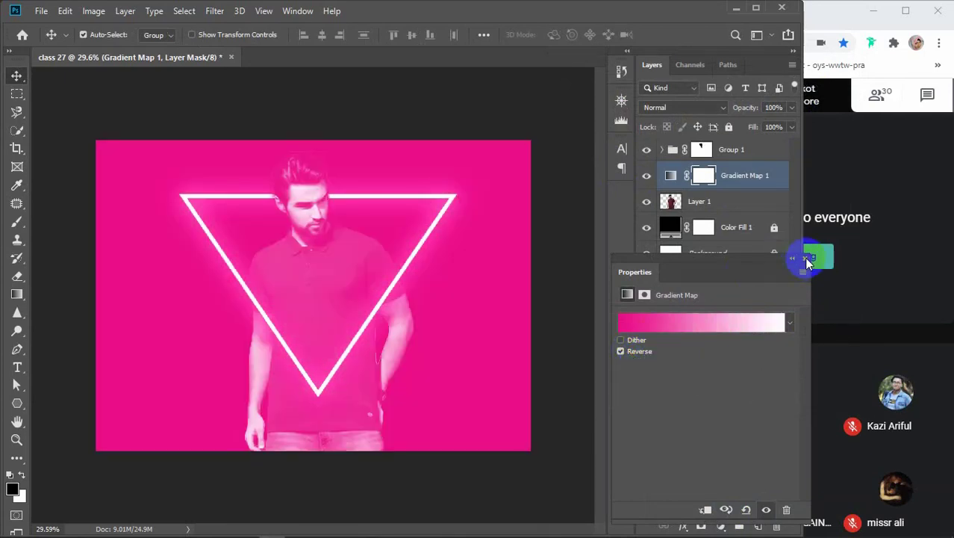
pyautogui.click(805, 257)
# Set the Gradient Map layer's blend mode to Multiply.
pyautogui.click(699, 173)
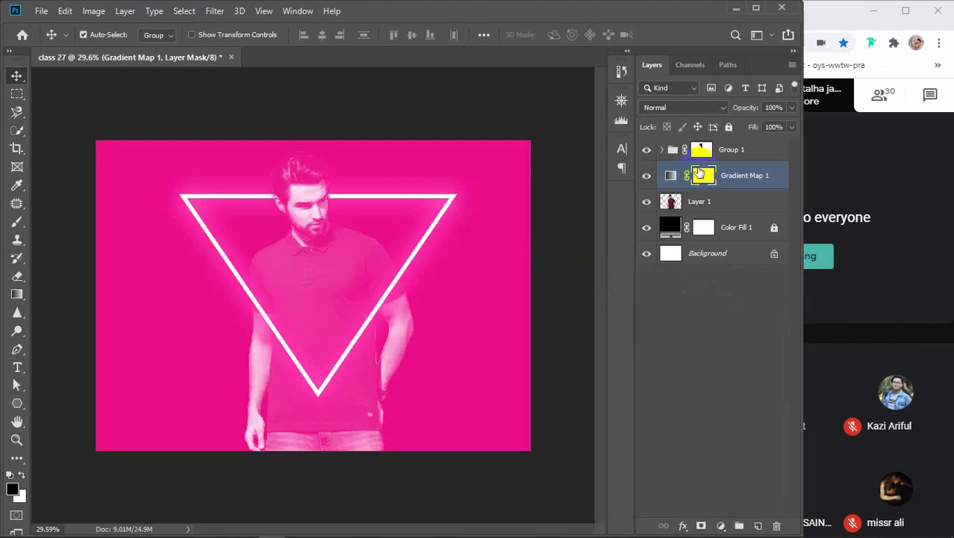
pyautogui.click(722, 110)
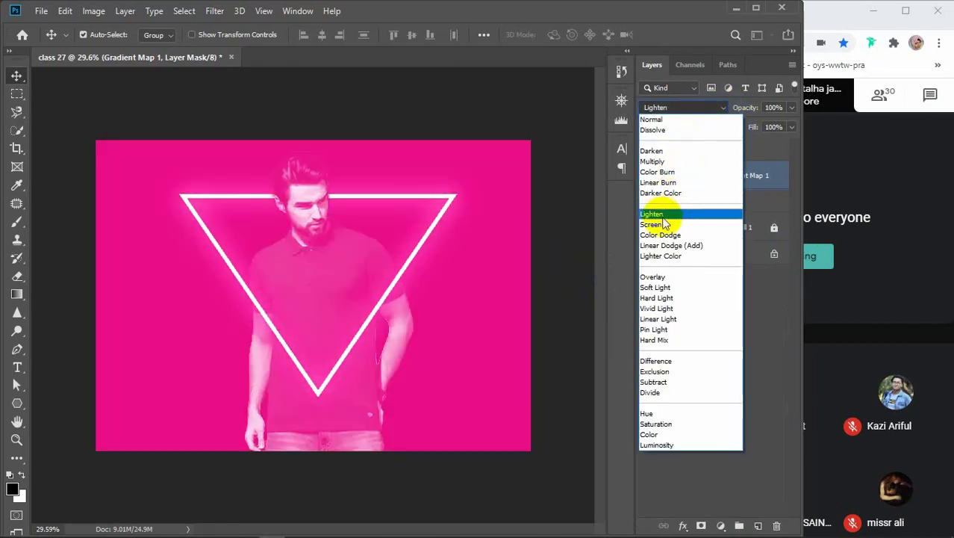
pyautogui.click(661, 225)
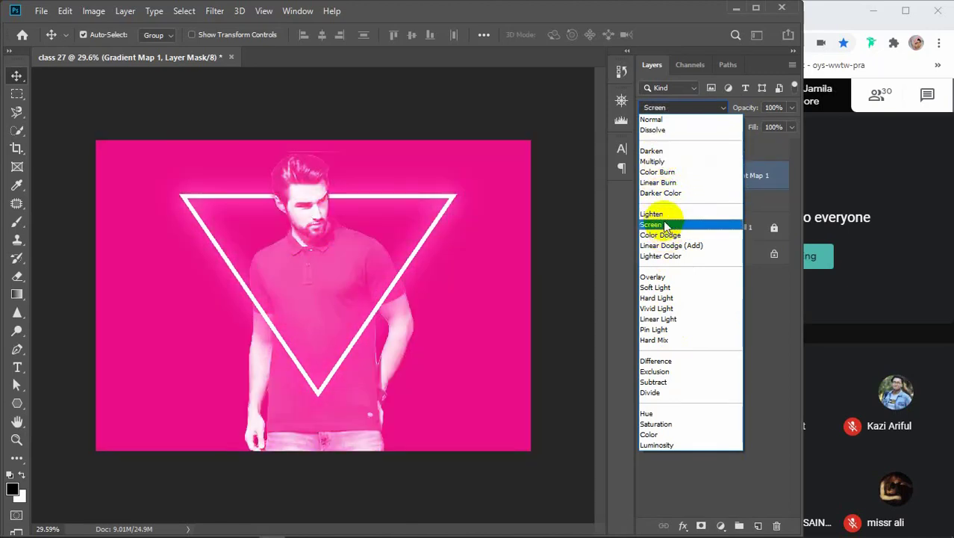
pyautogui.click(672, 162)
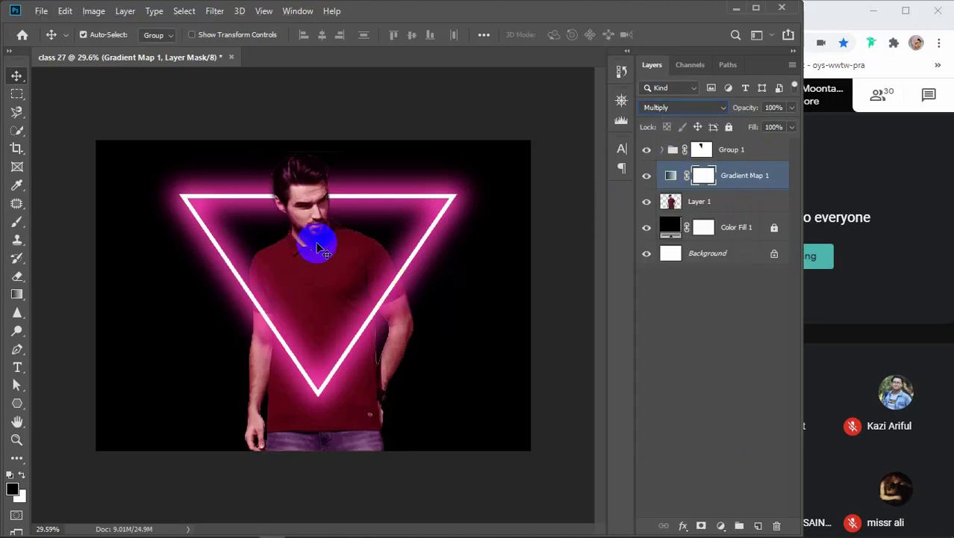
# Examine the gradient map's colour grading on the model's face and shirt, up close and across the whole composition.
pyautogui.click(706, 177)
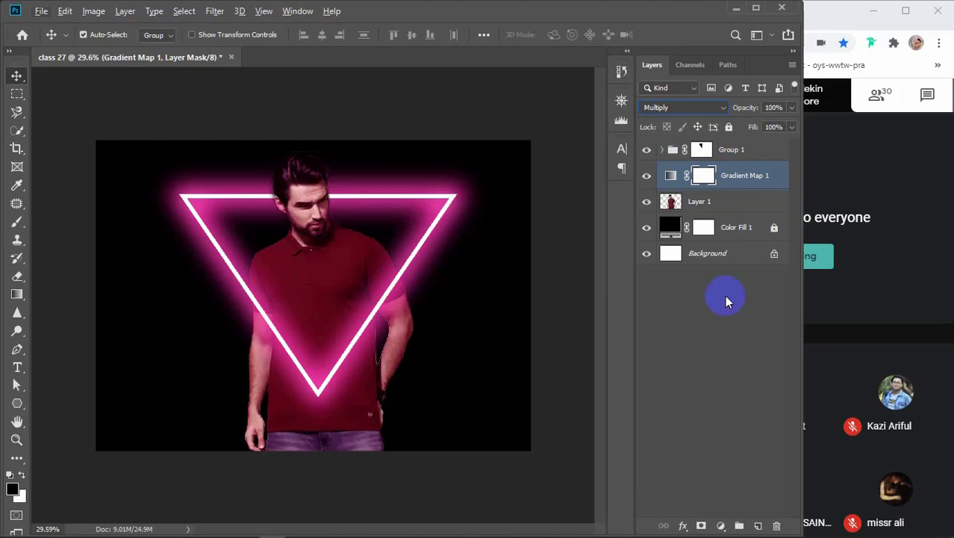
pyautogui.click(671, 253)
pyautogui.click(704, 177)
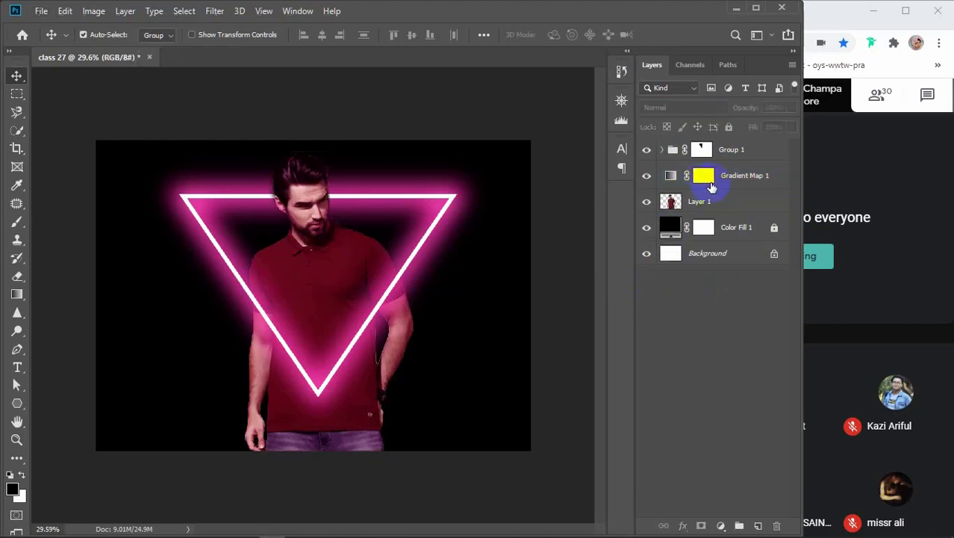
pyautogui.scroll(5, 312, 170)
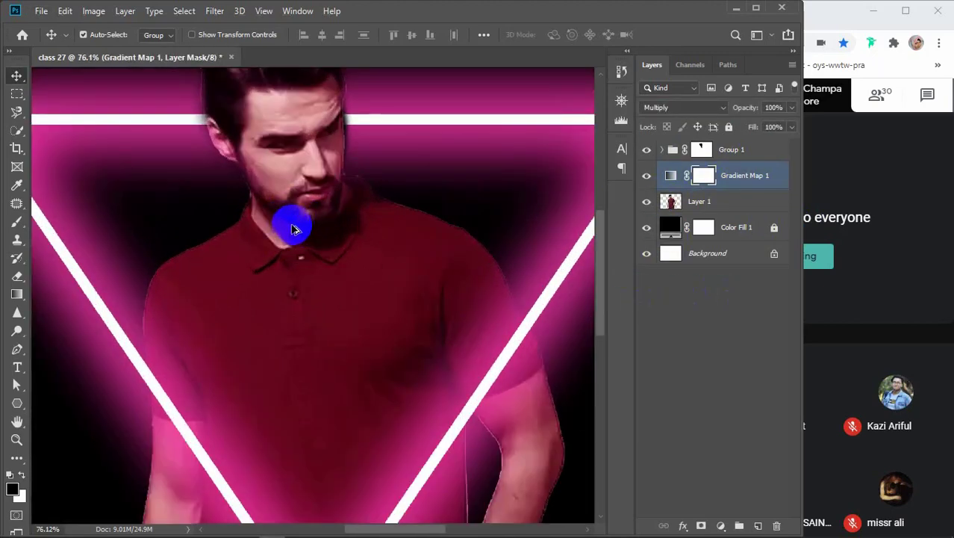
pyautogui.scroll(2, 297, 200)
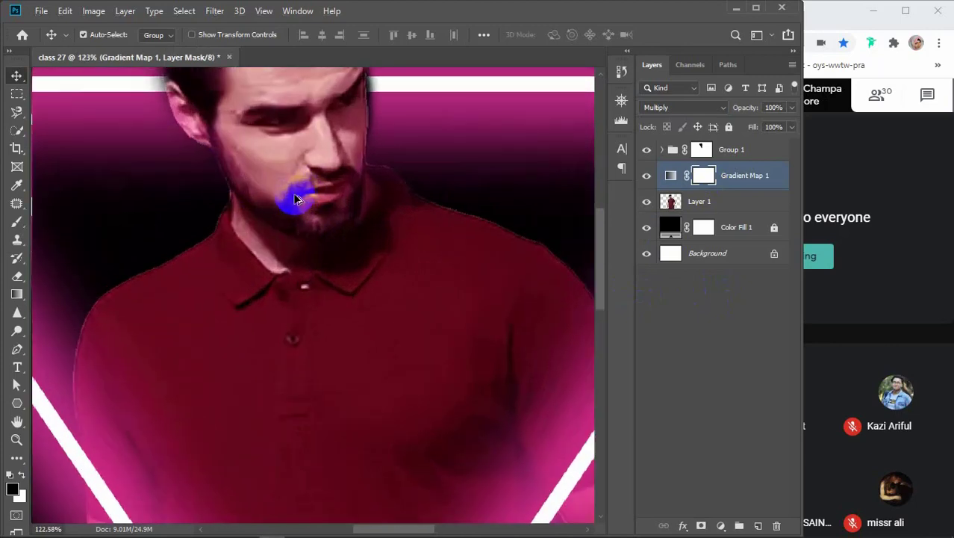
pyautogui.scroll(-3, 332, 203)
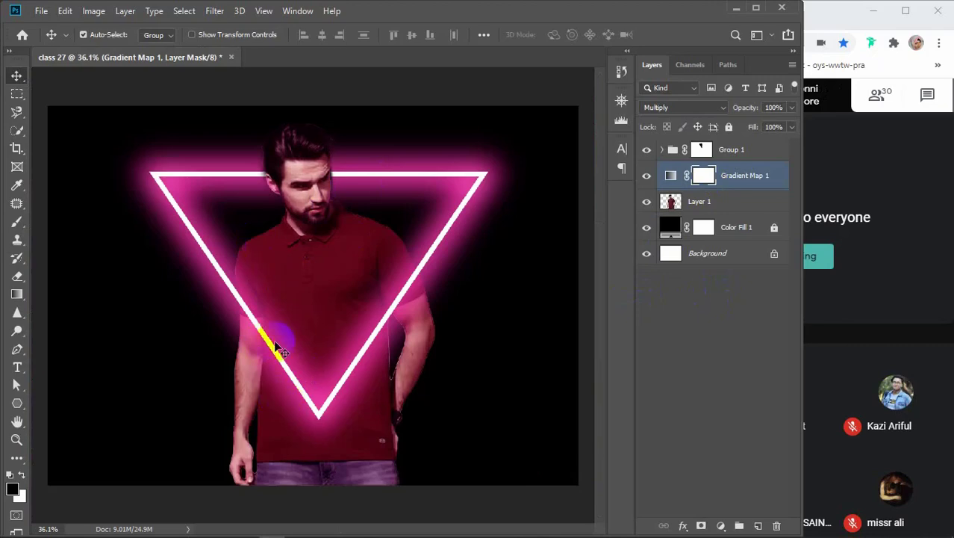
pyautogui.scroll(5, 309, 200)
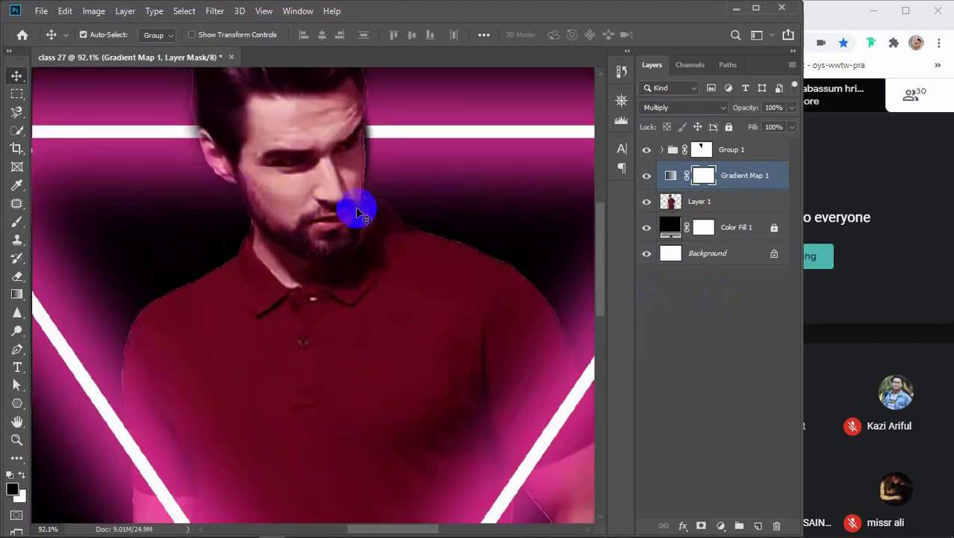
pyautogui.scroll(-3, 313, 228)
pyautogui.scroll(-1, 317, 234)
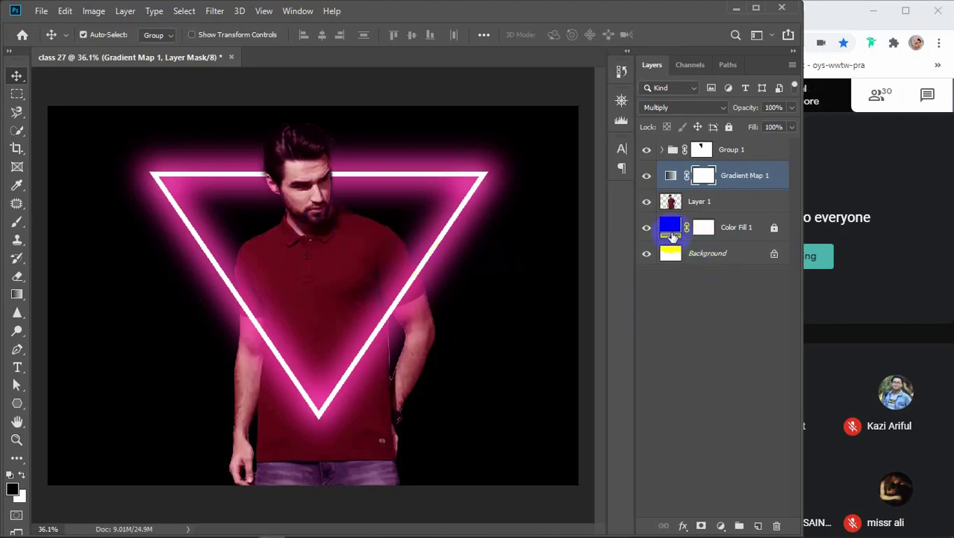
# Delete the black Color Fill 1 layer and add an empty layer above the Background.
pyautogui.click(671, 230)
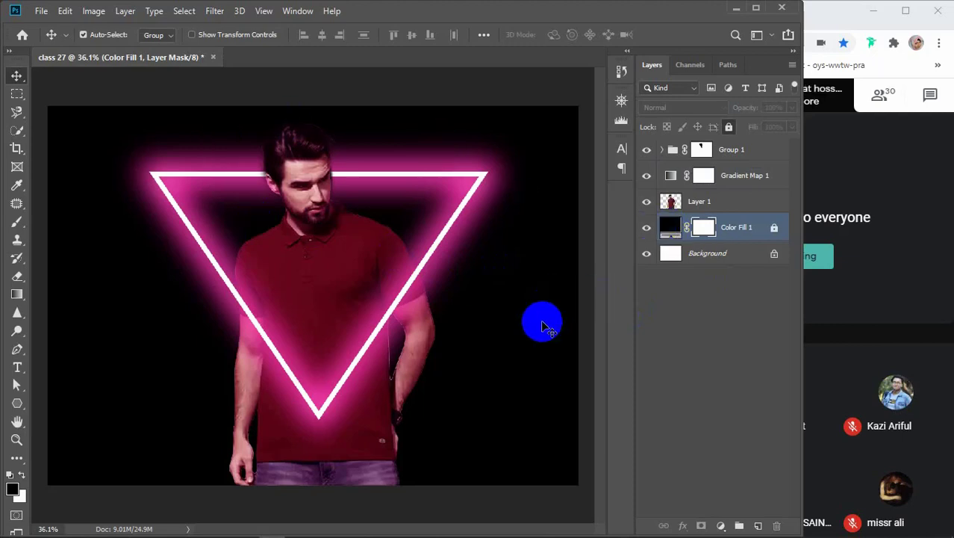
pyautogui.click(751, 231)
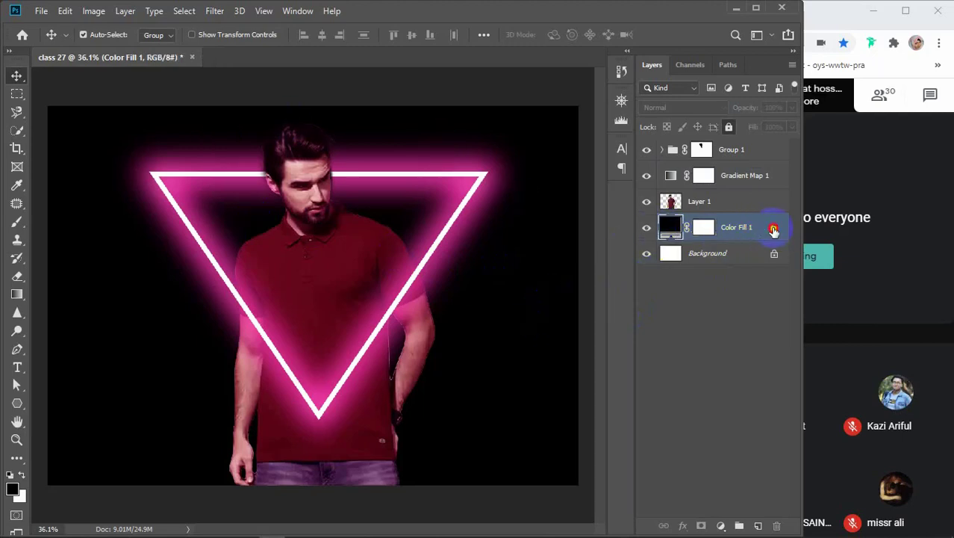
pyautogui.press('Delete')
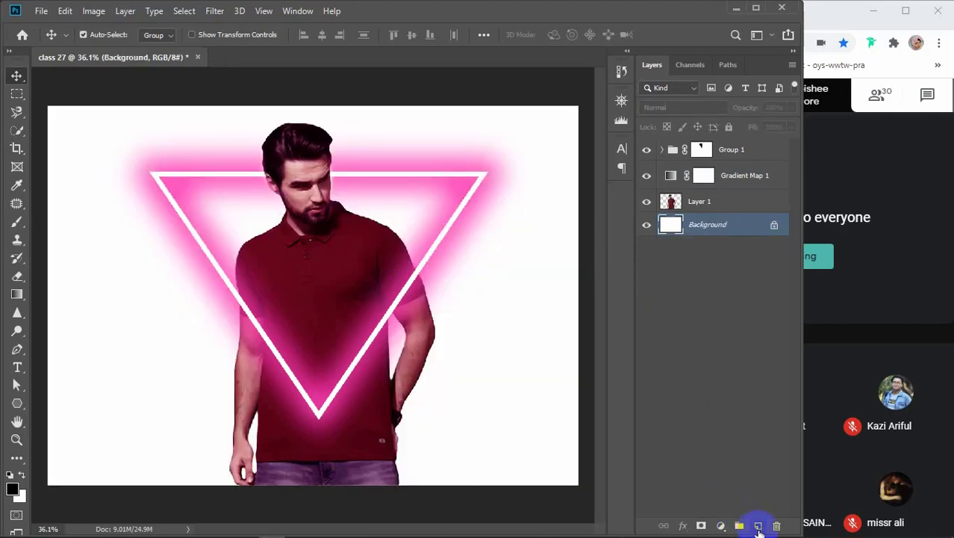
pyautogui.click(758, 527)
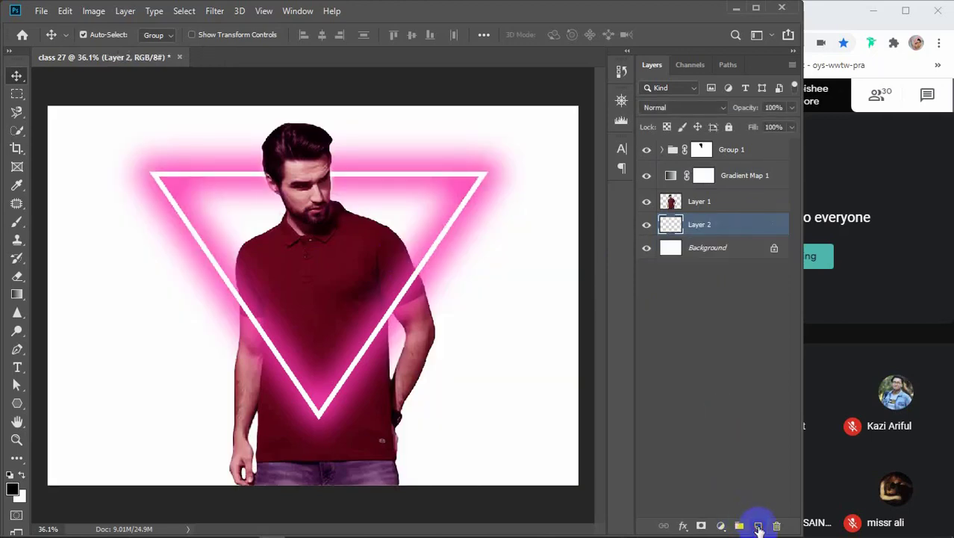
# Add a Gradient Overlay to Layer 2 and remove the middle orange stop from its gradient.
pyautogui.doubleClick(762, 227)
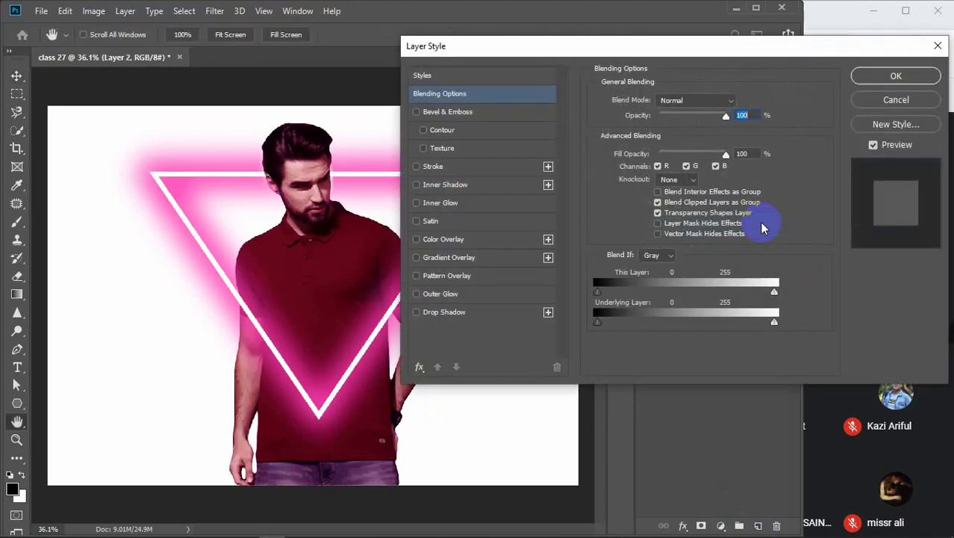
pyautogui.moveTo(507, 27); pyautogui.dragTo(596, 45)
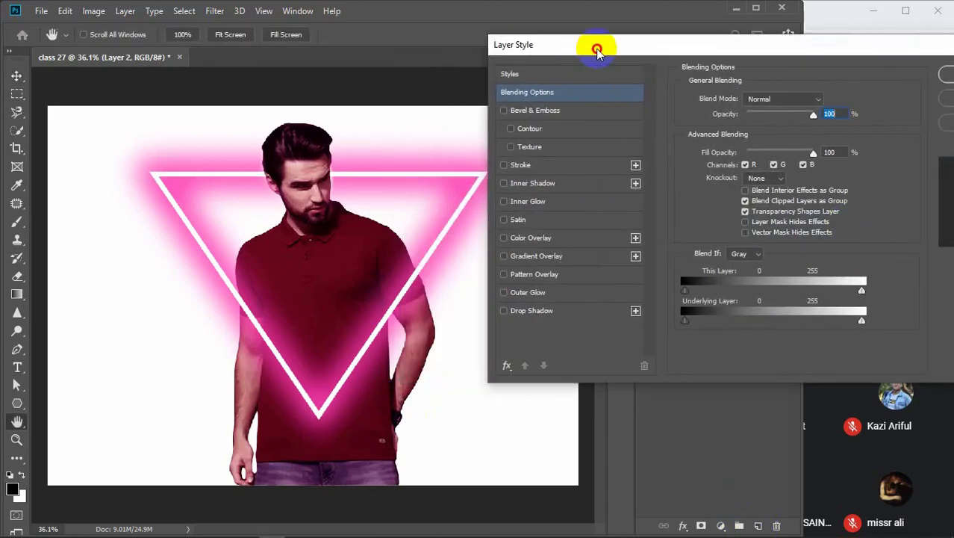
pyautogui.click(530, 257)
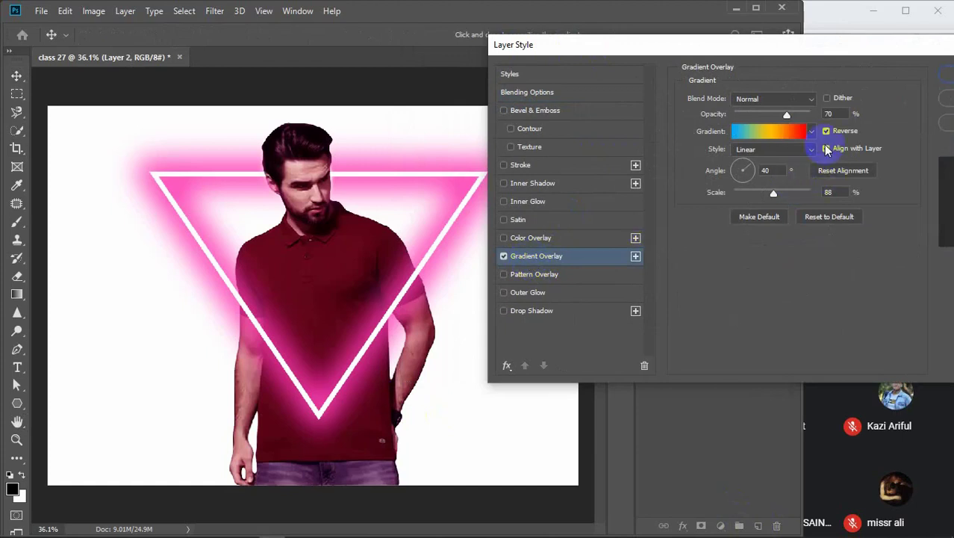
pyautogui.click(760, 133)
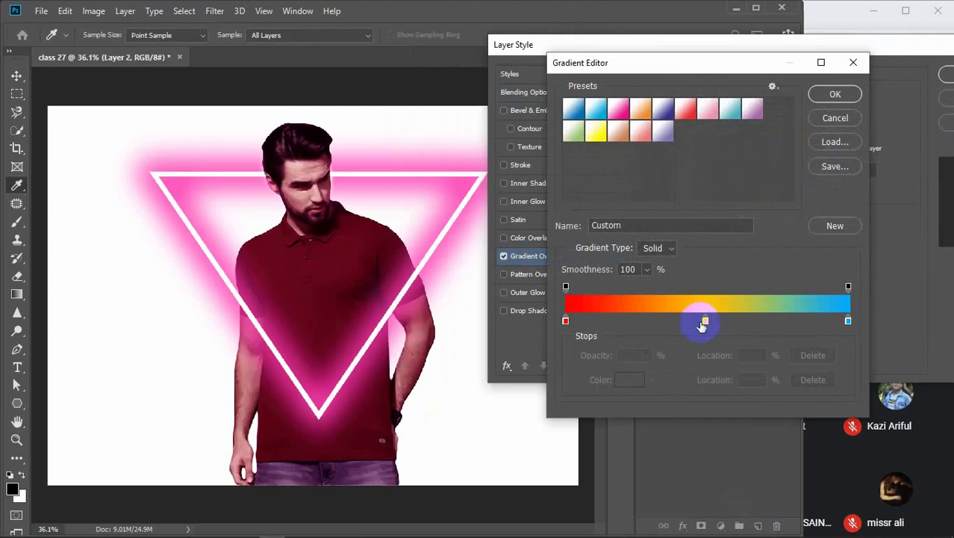
pyautogui.moveTo(705, 321); pyautogui.dragTo(714, 388)
# Recolour the overlay gradient's red stop to black and its blue stop to pink ff8ce5.
pyautogui.click(566, 323)
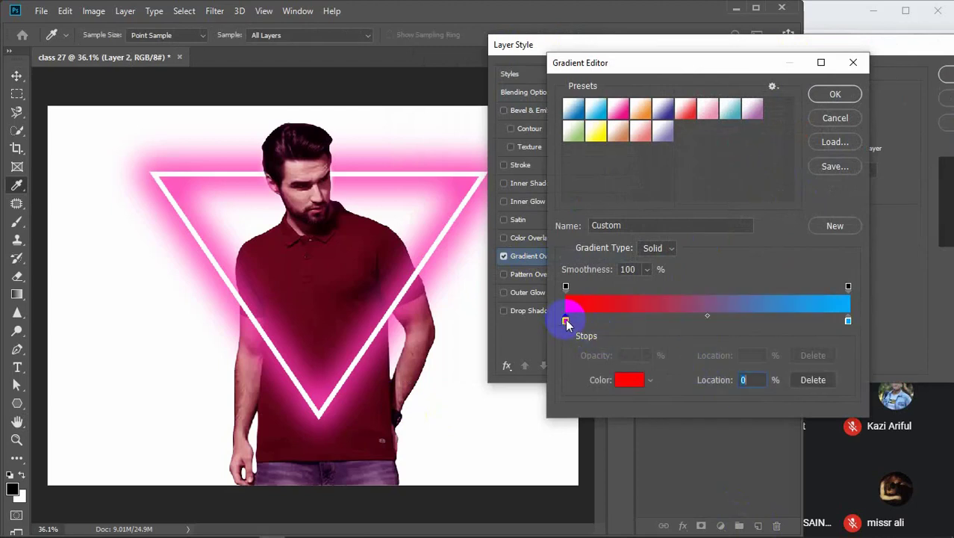
pyautogui.click(629, 379)
pyautogui.click(579, 345)
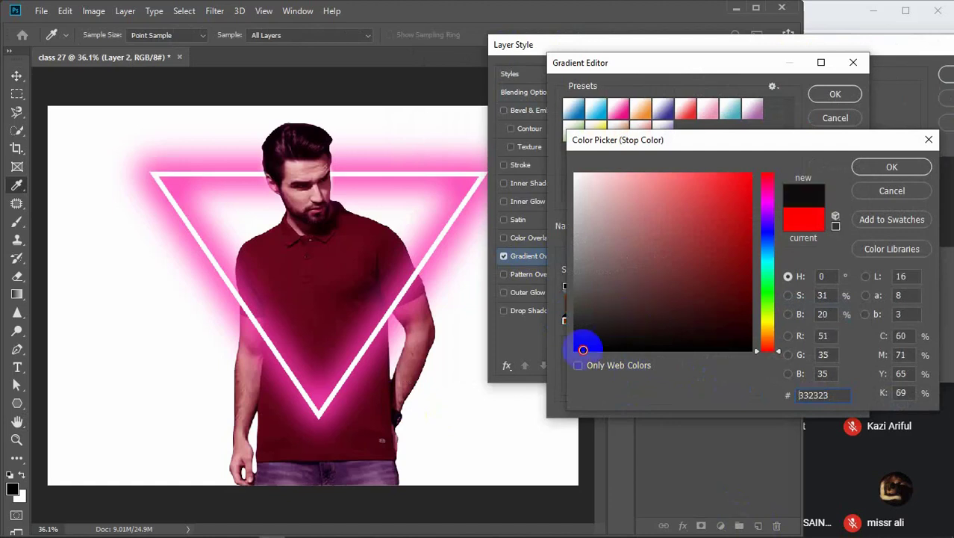
pyautogui.click(893, 167)
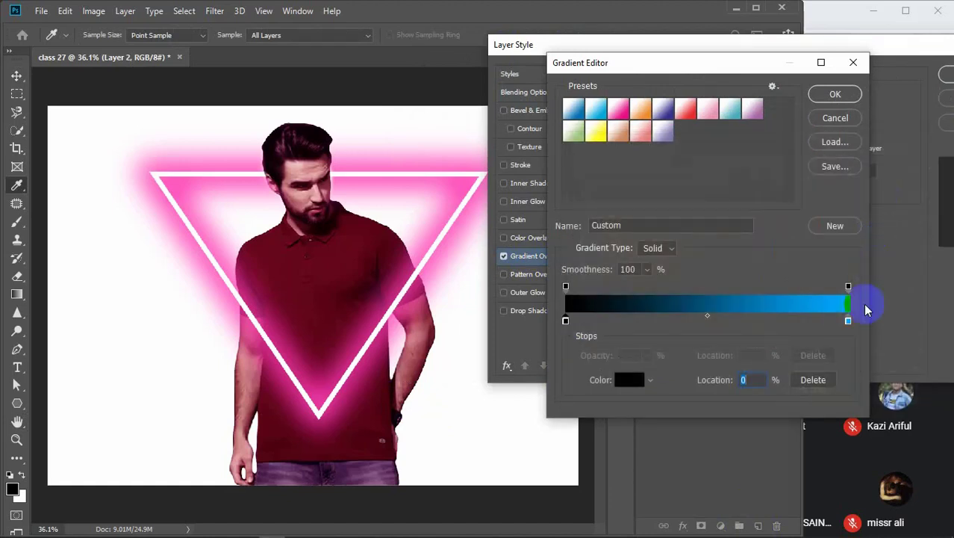
pyautogui.click(848, 321)
pyautogui.click(630, 381)
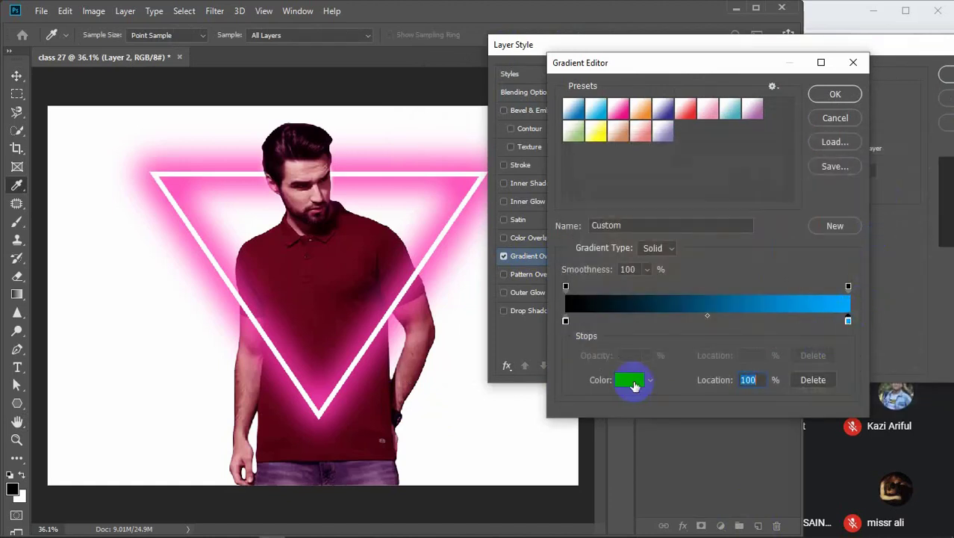
pyautogui.moveTo(768, 205); pyautogui.dragTo(765, 196)
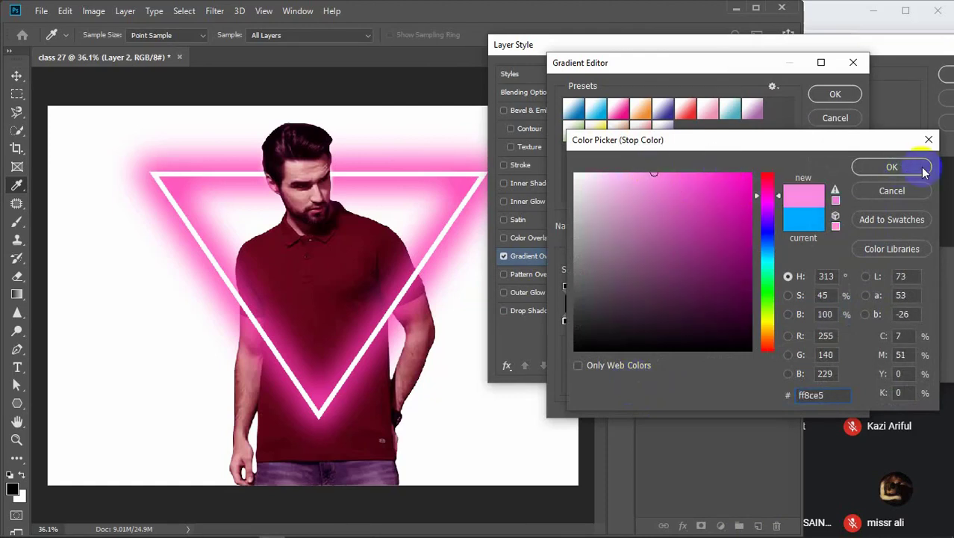
pyautogui.click(889, 167)
pyautogui.click(827, 96)
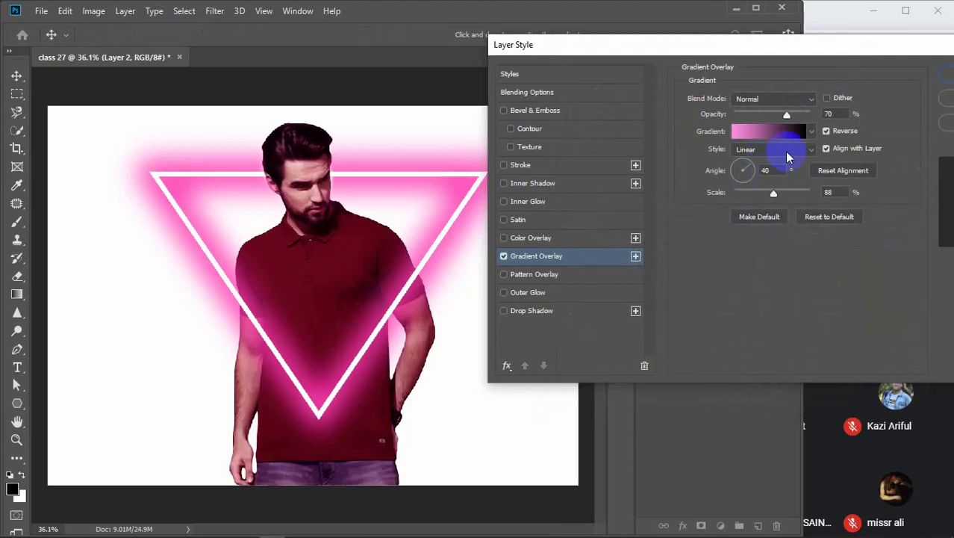
# Change the gradient overlay's style to Radial and apply the layer style to Layer 2.
pyautogui.click(783, 151)
pyautogui.click(765, 167)
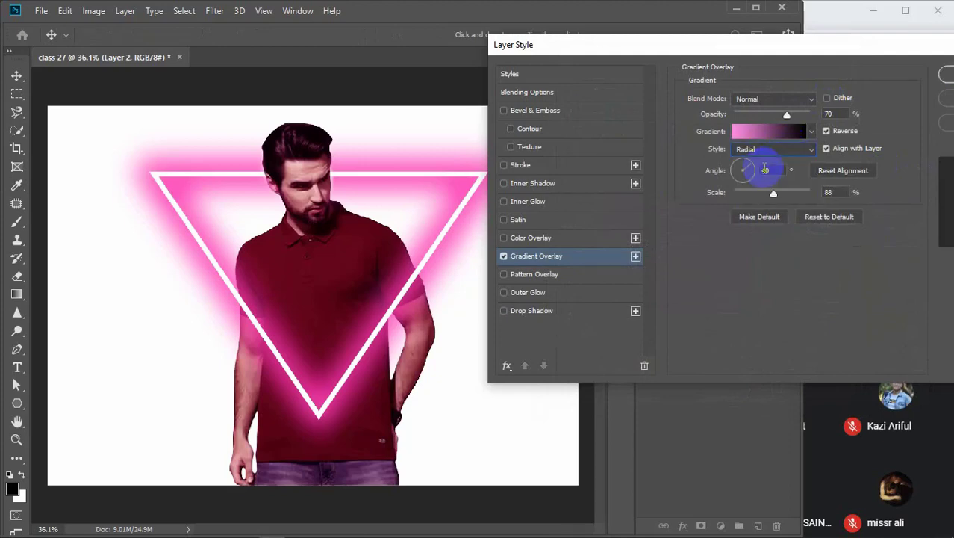
pyautogui.moveTo(741, 46); pyautogui.dragTo(672, 66)
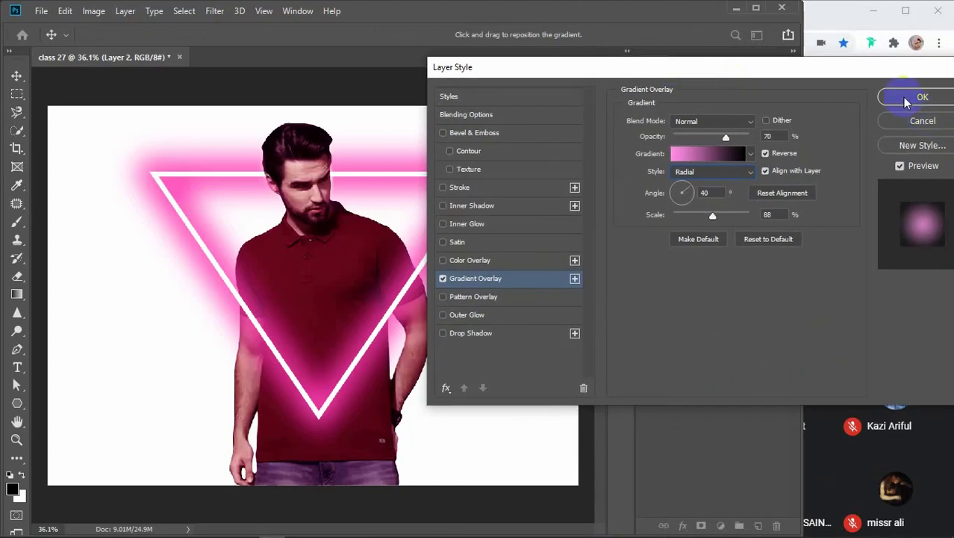
pyautogui.click(907, 103)
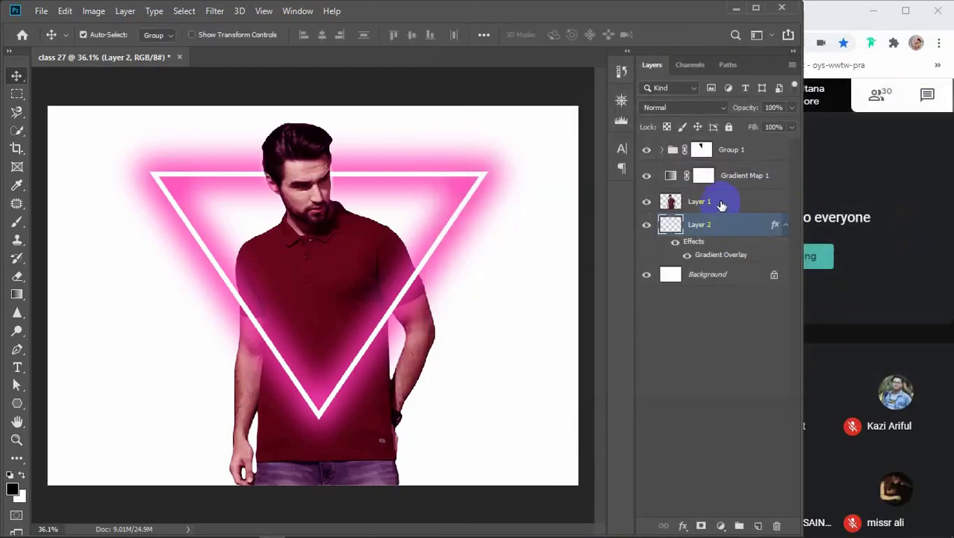
pyautogui.click(721, 203)
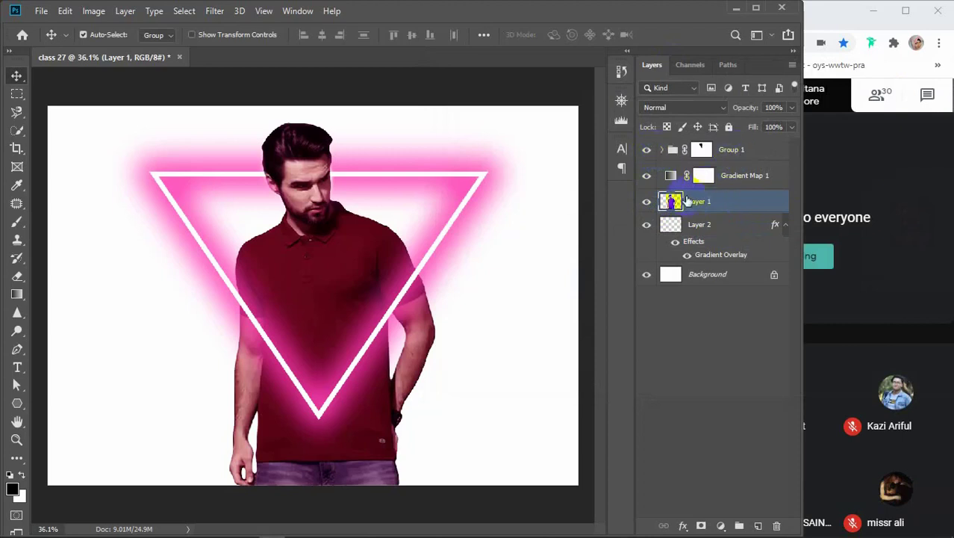
# Hide Group 1, Gradient Map 1 and Layer 1, and check Layer 2 with the Background hidden and shown.
pyautogui.click(736, 151)
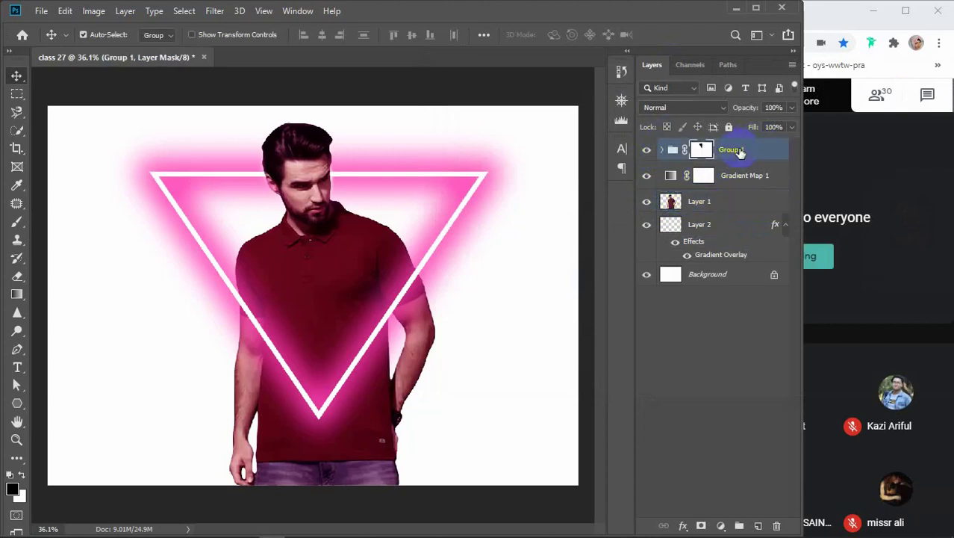
pyautogui.click(647, 149)
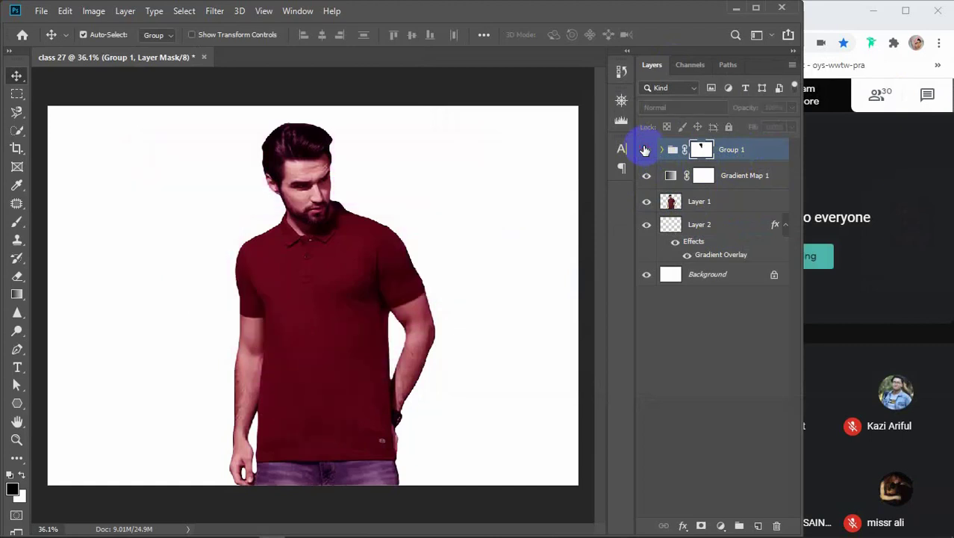
pyautogui.click(647, 176)
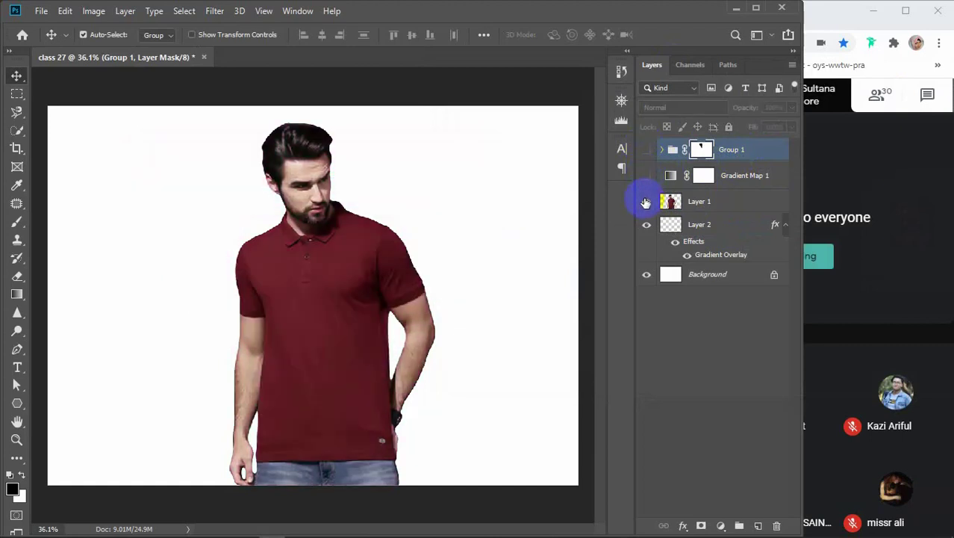
pyautogui.click(646, 200)
pyautogui.click(718, 226)
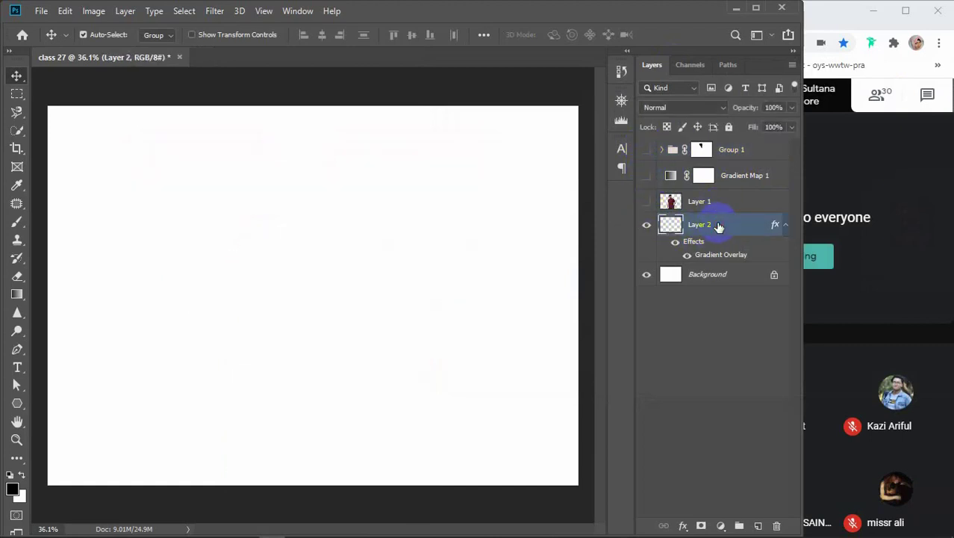
pyautogui.click(647, 277)
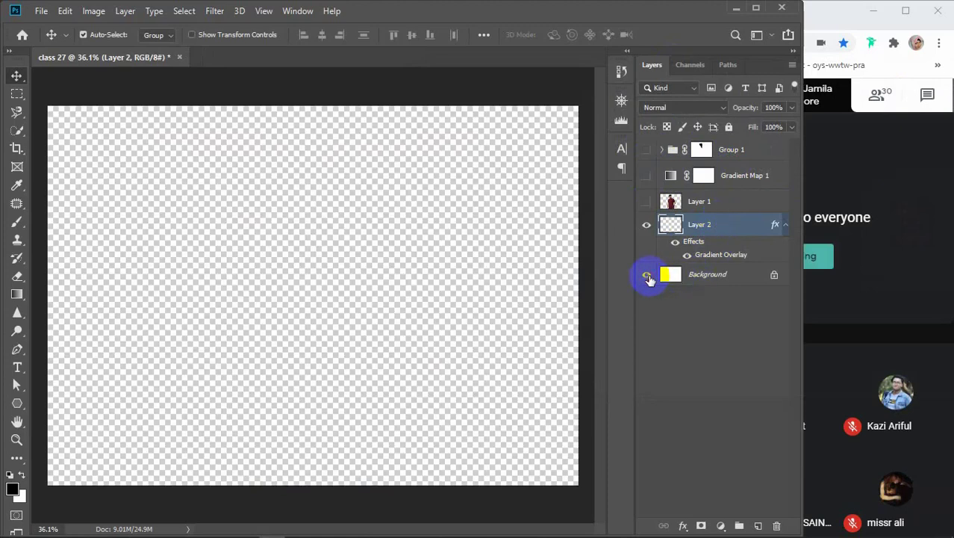
pyautogui.click(648, 276)
pyautogui.click(741, 226)
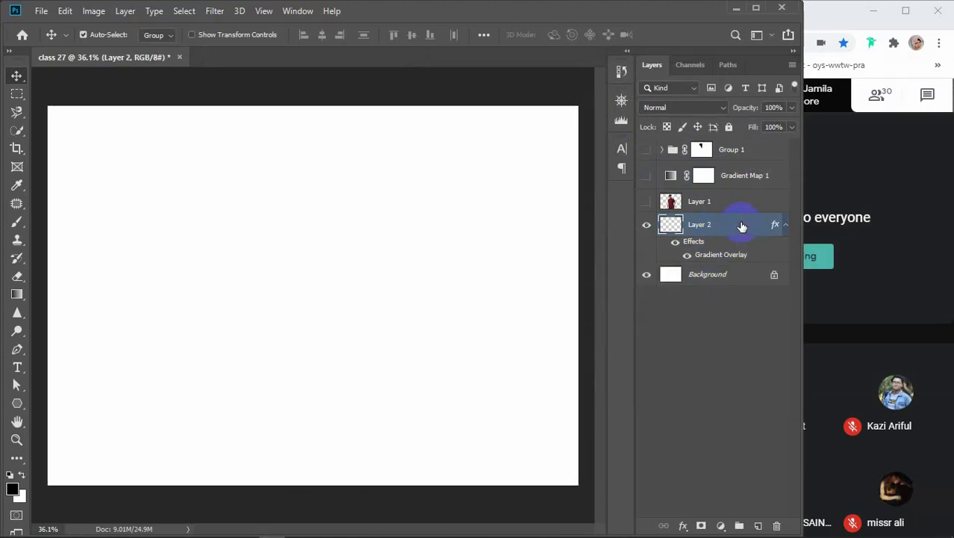
pyautogui.scroll(-3, 507, 235)
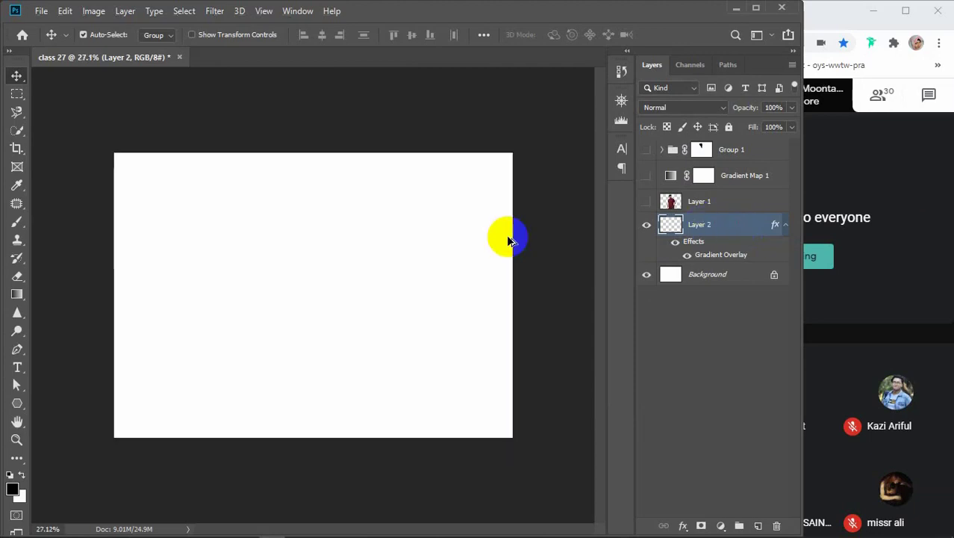
pyautogui.click(736, 228)
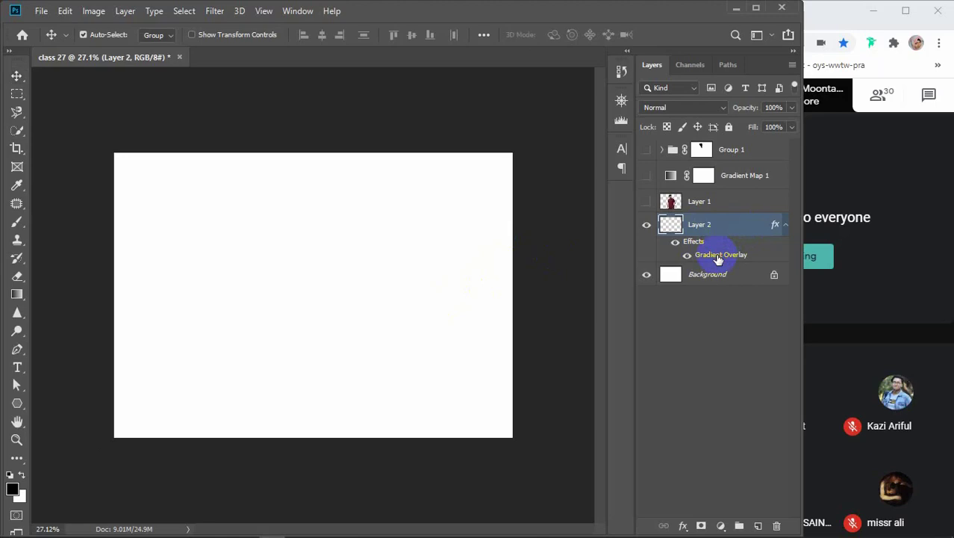
pyautogui.doubleClick(719, 255)
pyautogui.moveTo(689, 67); pyautogui.dragTo(643, 73)
pyautogui.moveTo(655, 142); pyautogui.dragTo(713, 144)
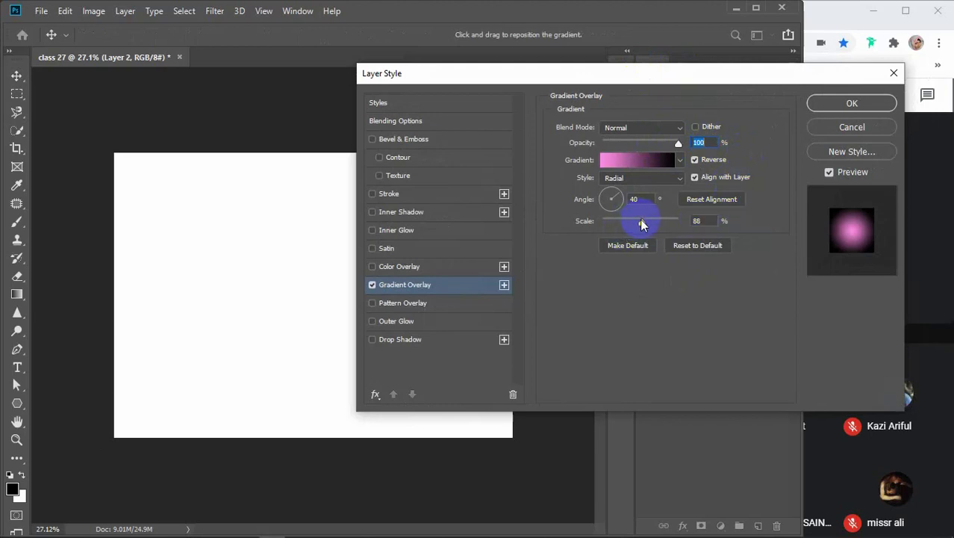
pyautogui.moveTo(640, 221); pyautogui.dragTo(651, 222)
pyautogui.click(694, 177)
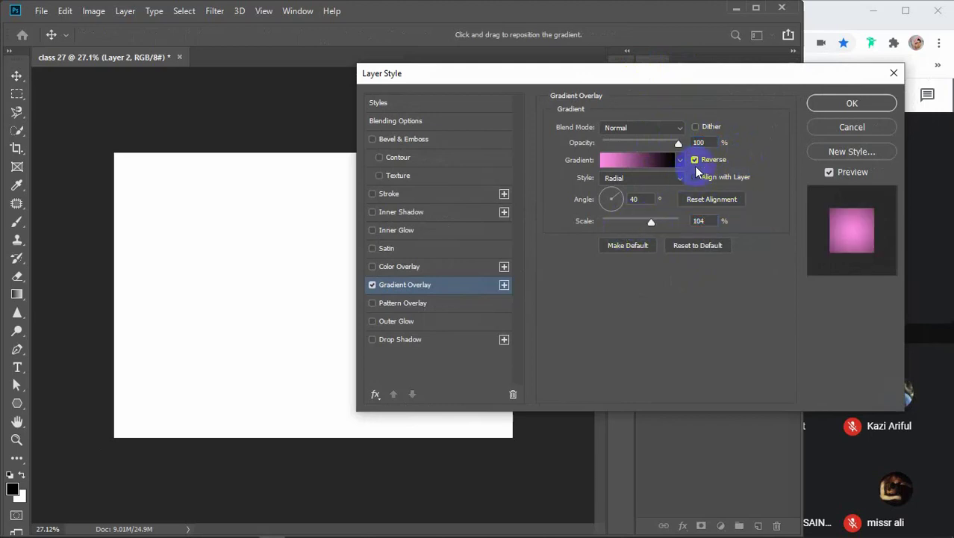
pyautogui.click(696, 162)
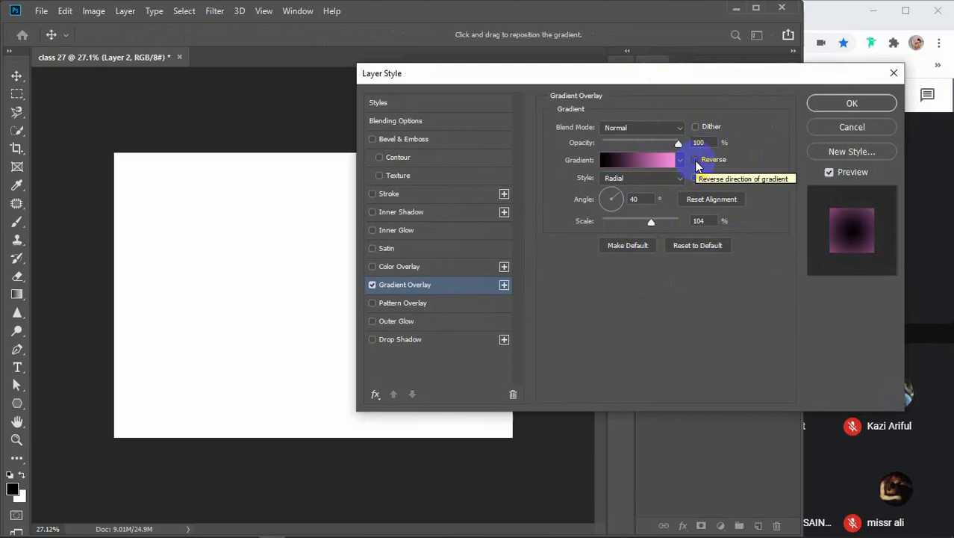
pyautogui.click(838, 127)
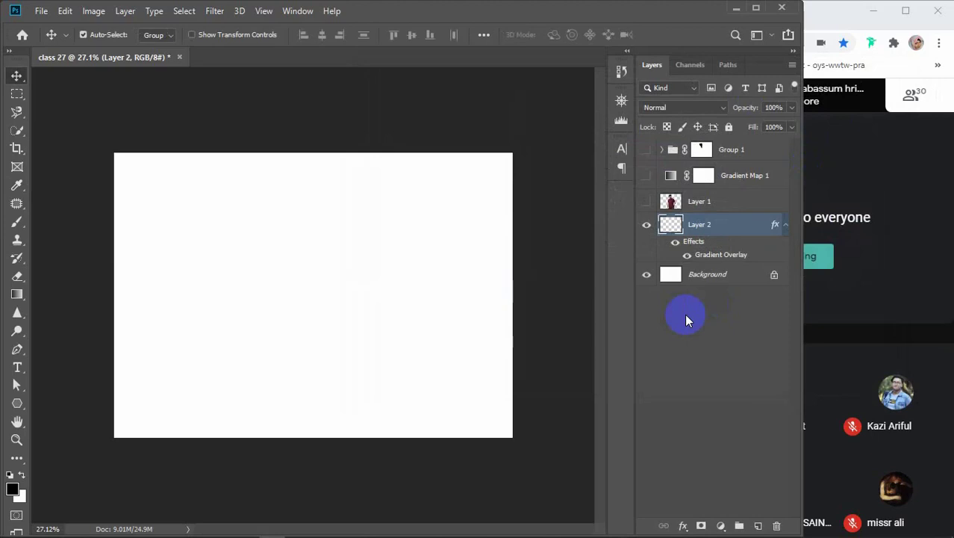
# Delete Layer 2 with its gradient overlay and add a new empty layer above Group 1.
pyautogui.click(647, 276)
pyautogui.click(647, 276)
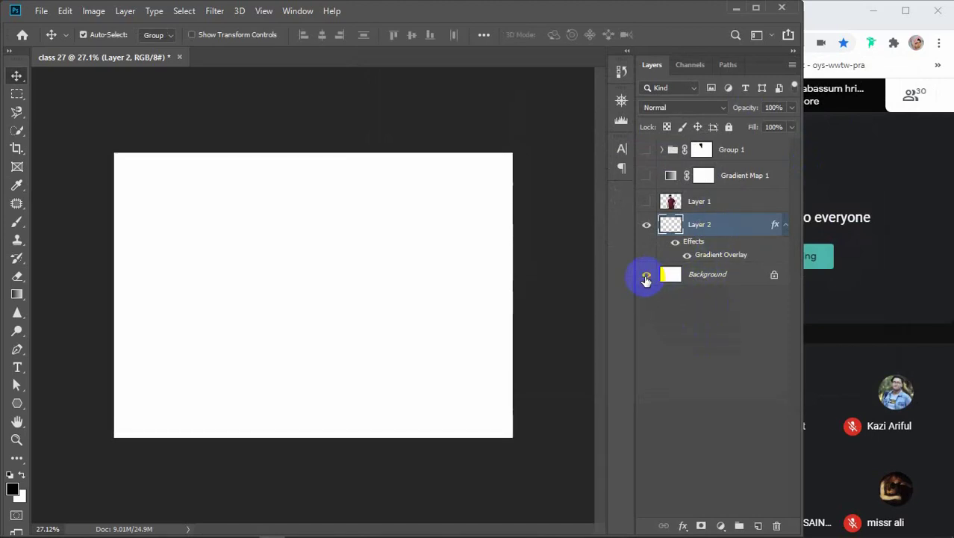
pyautogui.click(738, 225)
pyautogui.press('Delete')
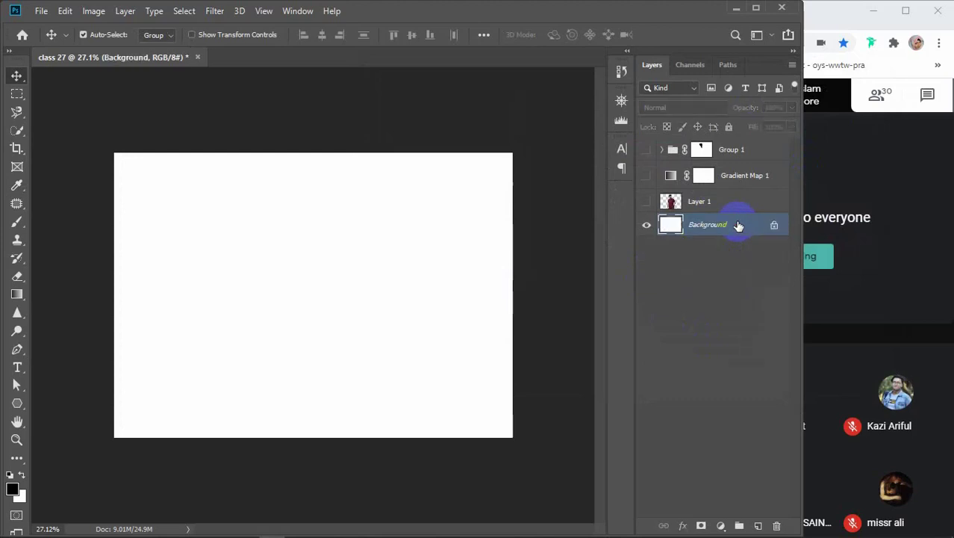
pyautogui.click(702, 149)
pyautogui.click(759, 526)
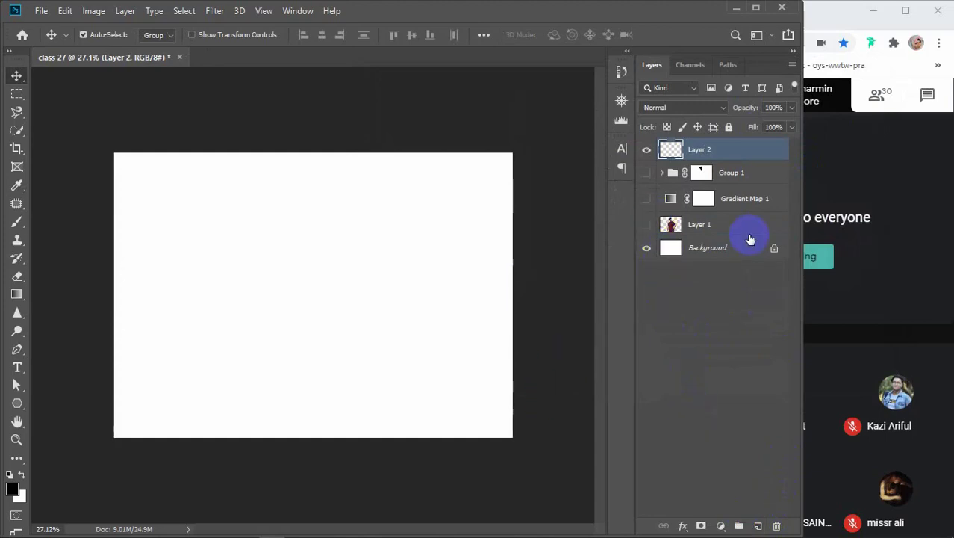
# Apply a radial pink-to-black Gradient Overlay at 100% opacity and 88% scale to the new empty layer.
pyautogui.doubleClick(752, 151)
pyautogui.click(396, 285)
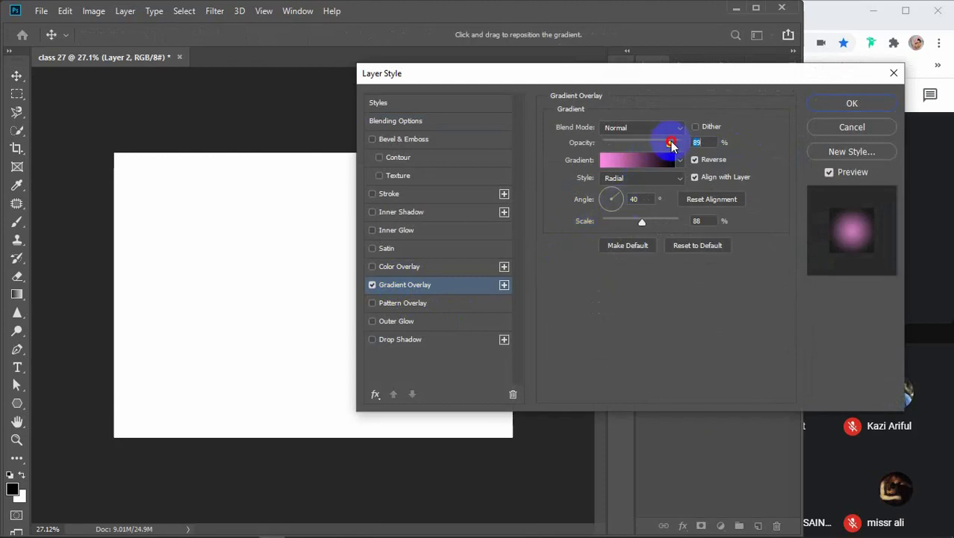
pyautogui.moveTo(667, 145); pyautogui.dragTo(692, 146)
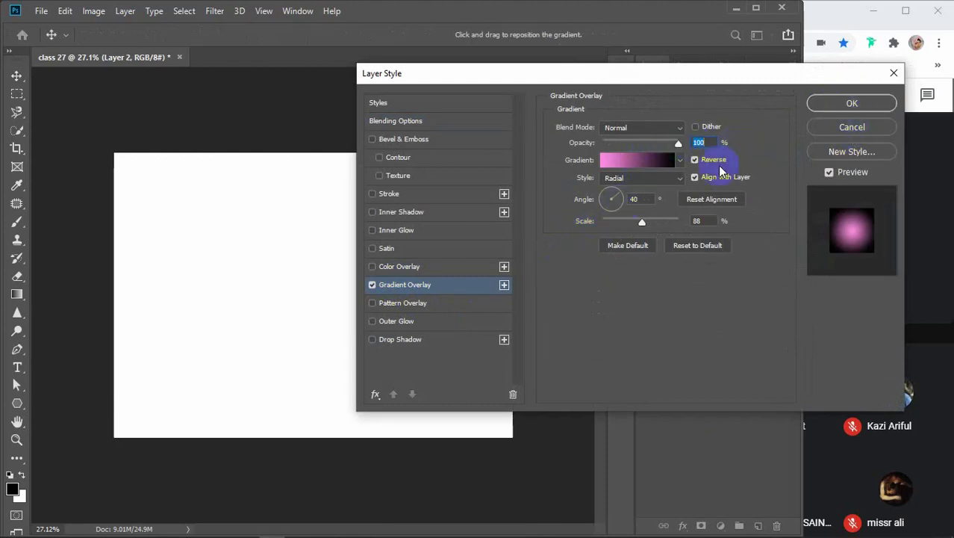
pyautogui.click(711, 160)
pyautogui.click(848, 100)
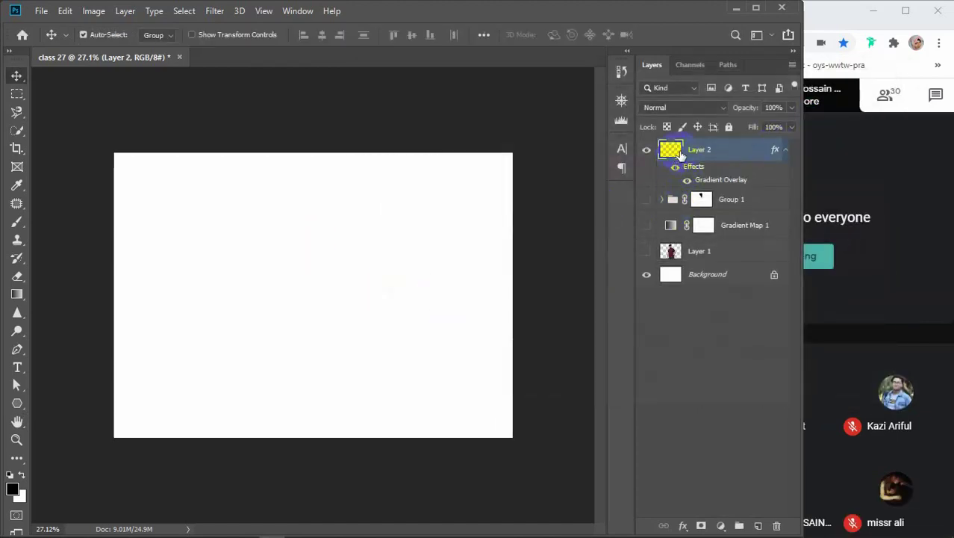
# Try the Histogram's compact and expanded views and close the Histogram and Navigator panels.
pyautogui.click(620, 121)
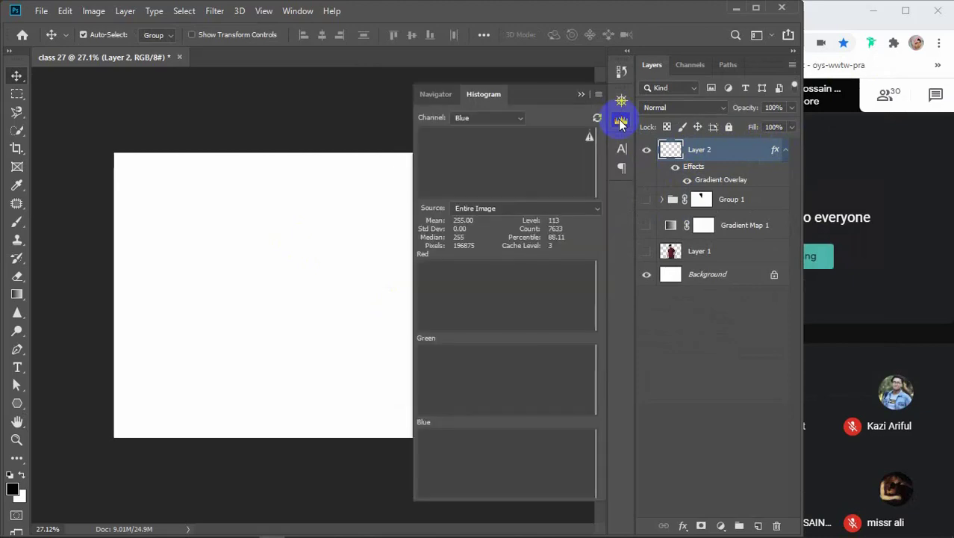
pyautogui.click(598, 95)
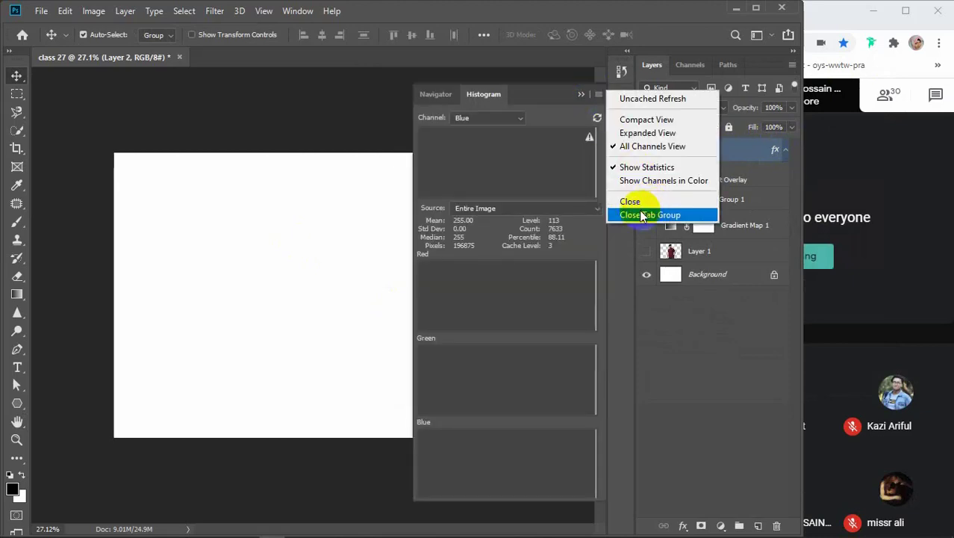
pyautogui.click(638, 122)
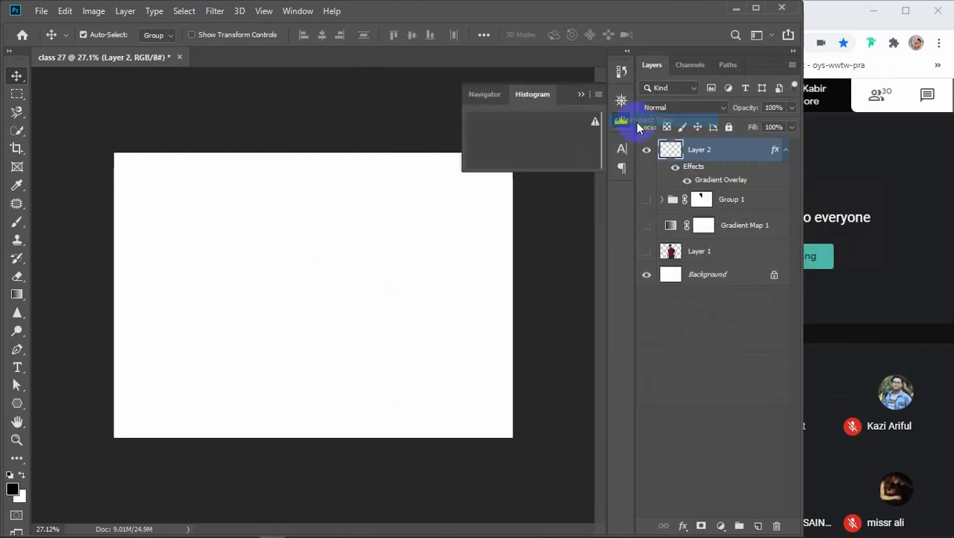
pyautogui.click(621, 121)
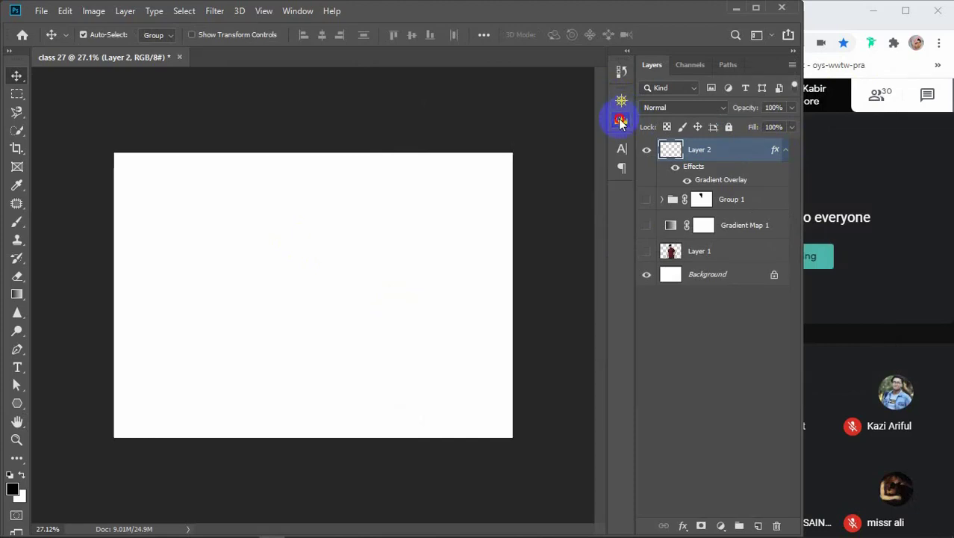
pyautogui.click(620, 121)
pyautogui.click(599, 95)
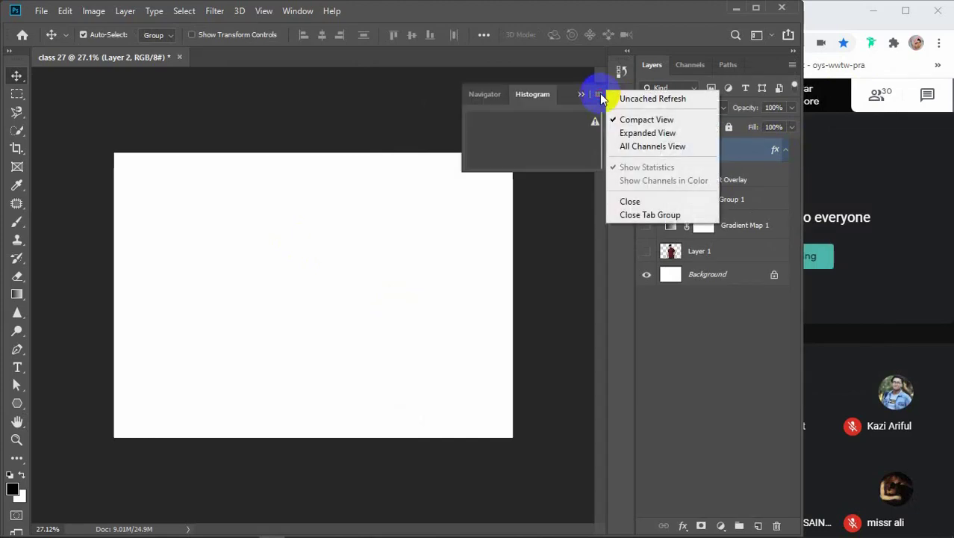
pyautogui.click(643, 135)
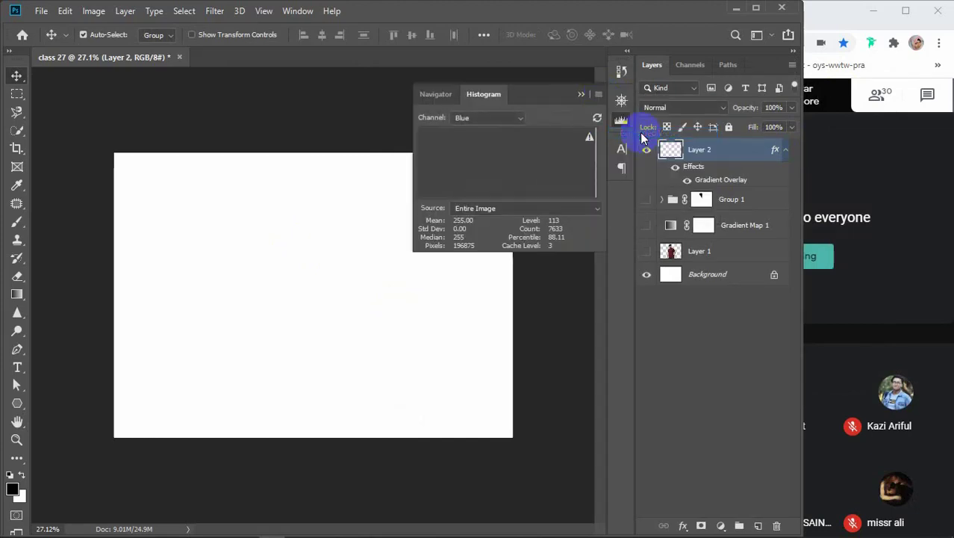
pyautogui.click(599, 95)
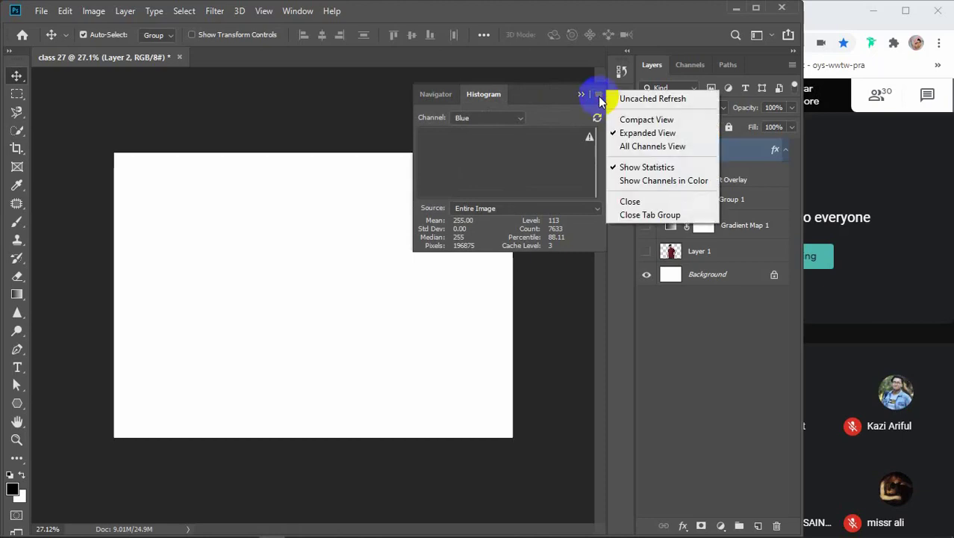
pyautogui.click(637, 203)
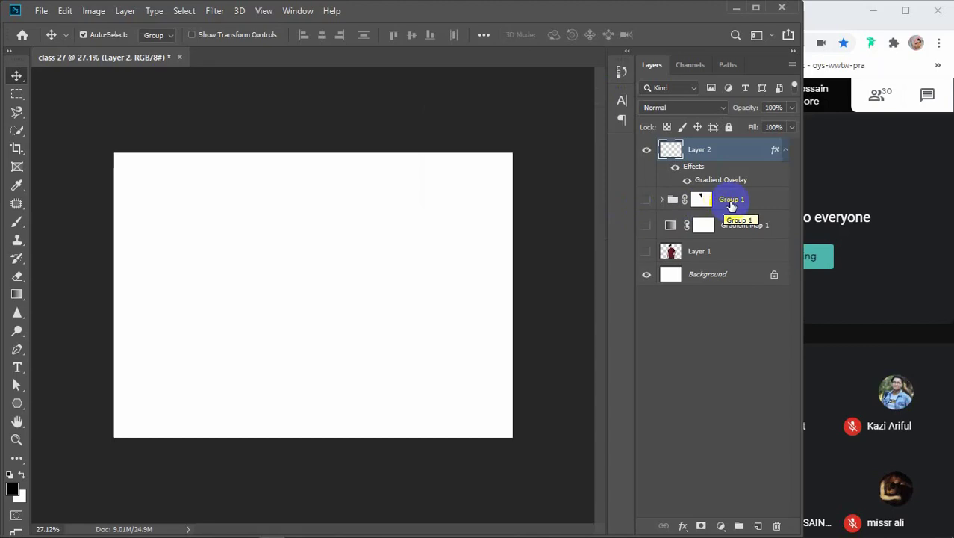
pyautogui.click(726, 227)
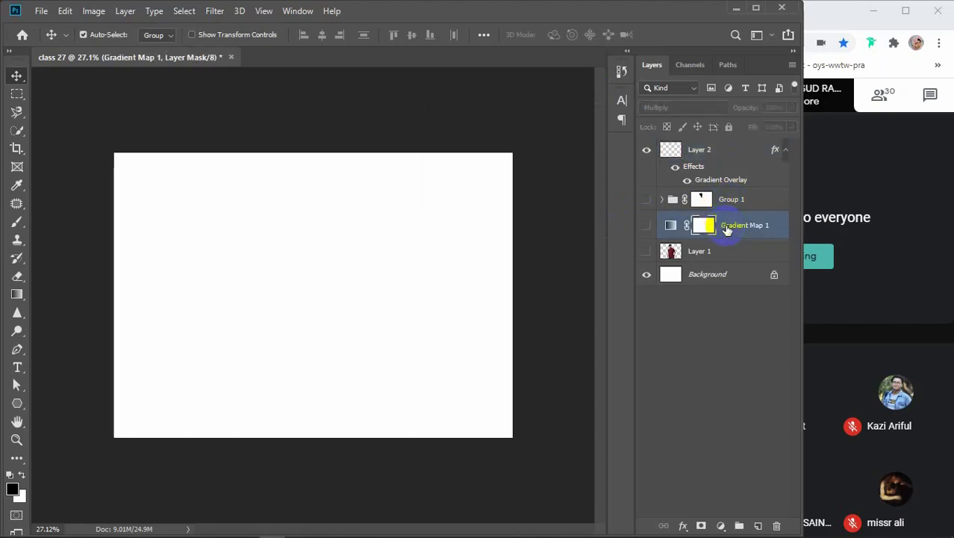
pyautogui.click(647, 225)
pyautogui.click(647, 225)
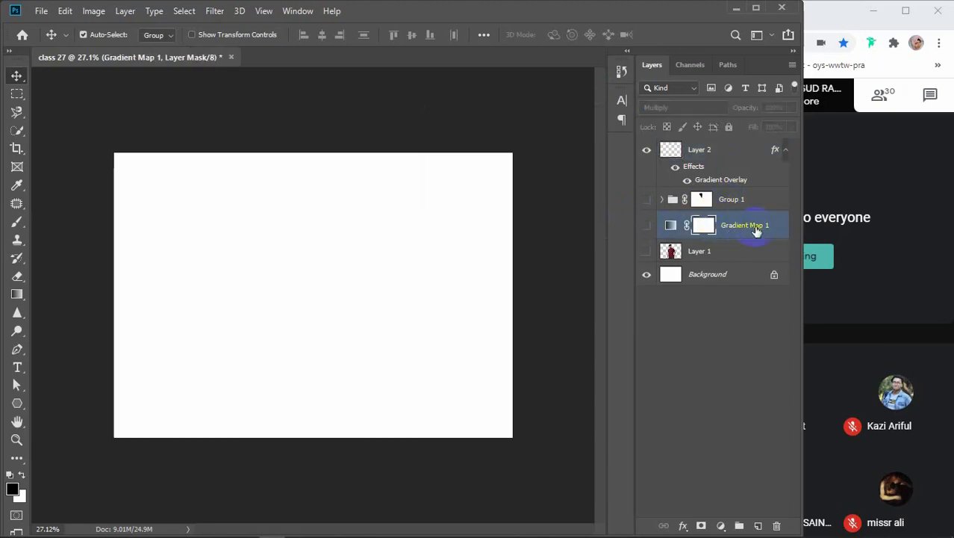
# Fill Layer 2 with a radial gradient, redrawing it several times outward from near the canvas centre with the Gradient tool.
pyautogui.click(721, 154)
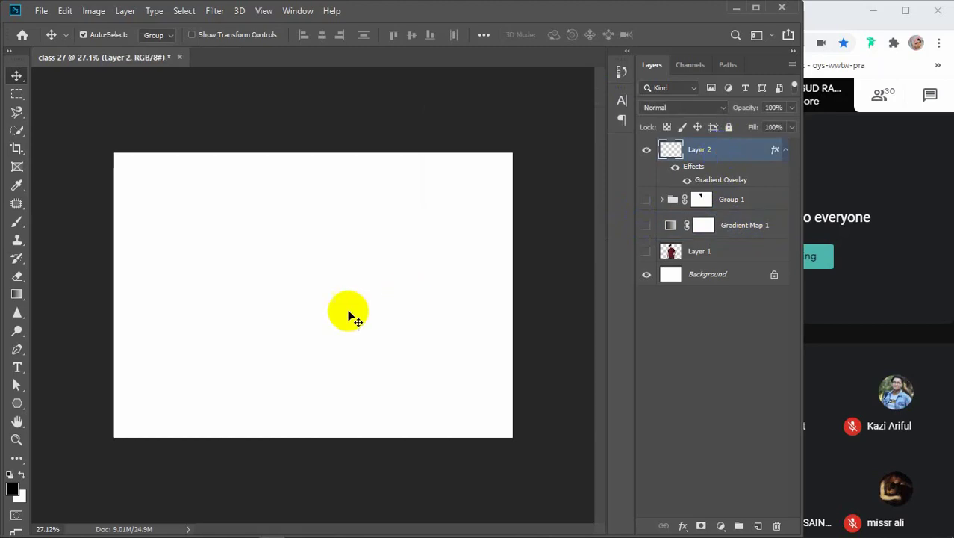
pyautogui.click(16, 295)
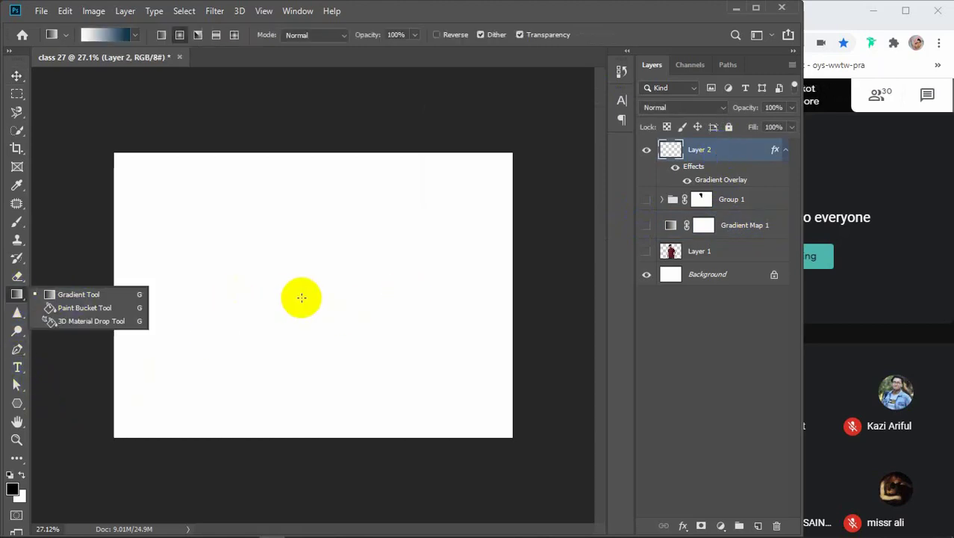
pyautogui.moveTo(300, 296); pyautogui.dragTo(433, 226)
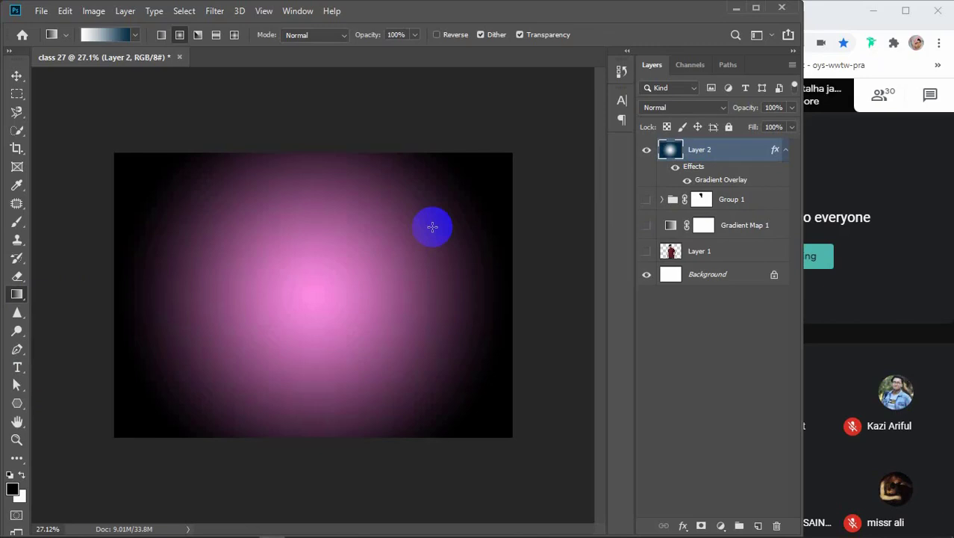
pyautogui.moveTo(353, 297); pyautogui.dragTo(502, 292)
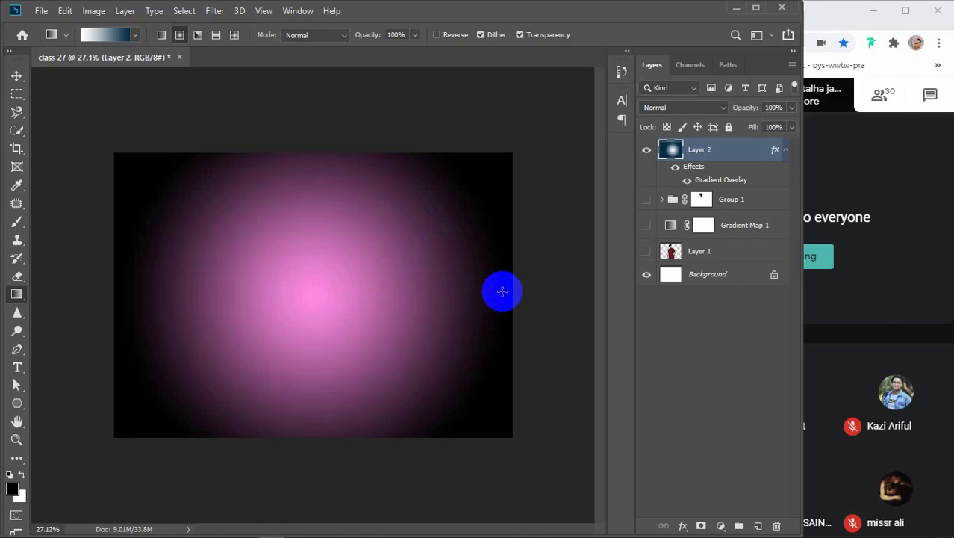
pyautogui.moveTo(327, 299); pyautogui.dragTo(514, 299)
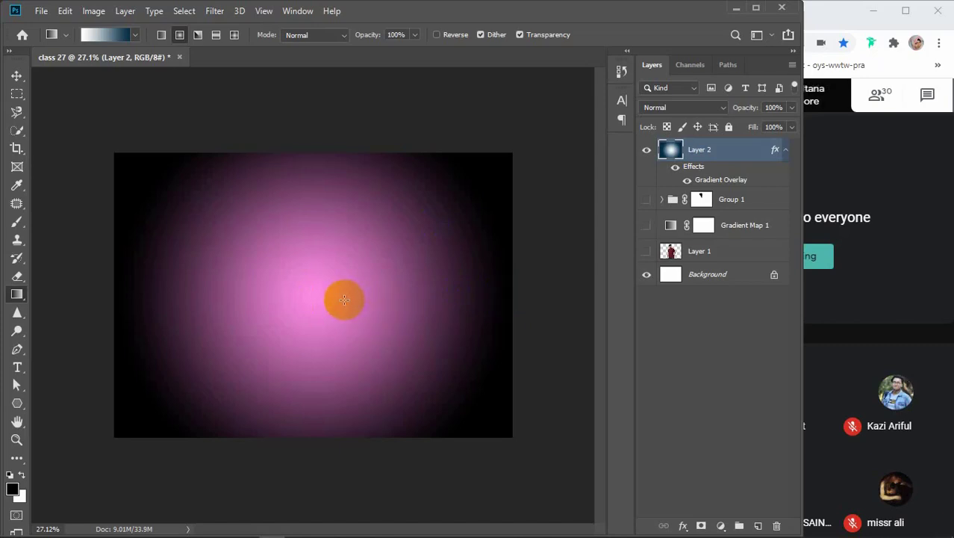
pyautogui.moveTo(312, 306); pyautogui.dragTo(385, 301)
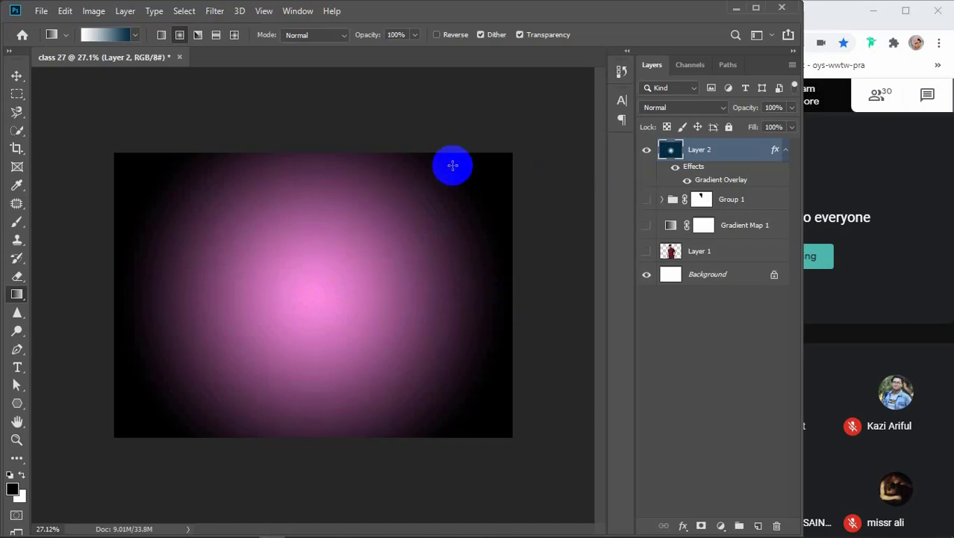
pyautogui.click(702, 155)
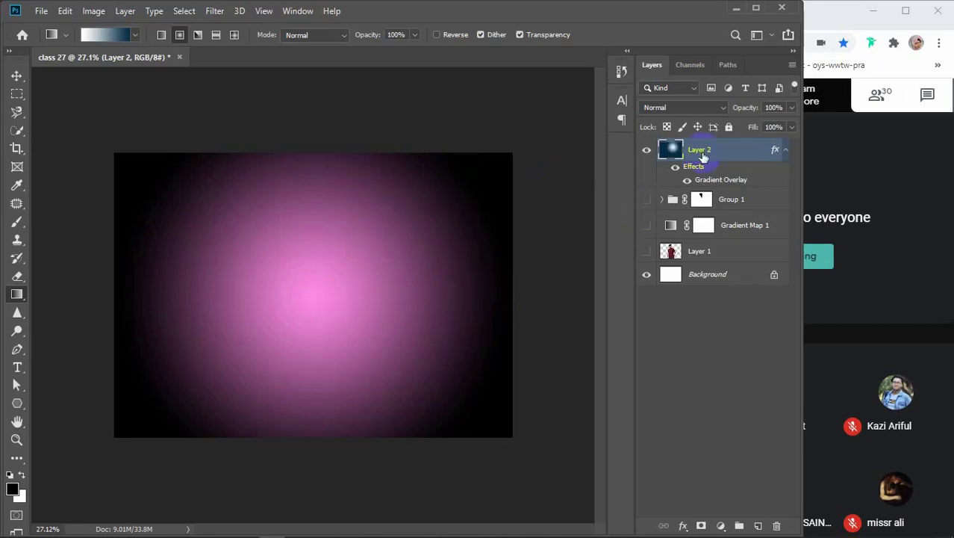
pyautogui.click(106, 35)
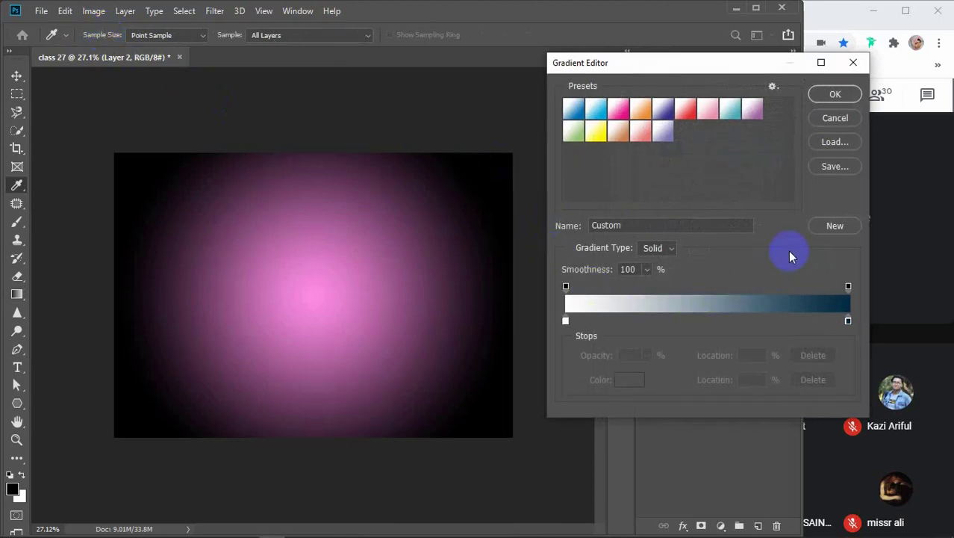
pyautogui.click(835, 118)
pyautogui.click(500, 228)
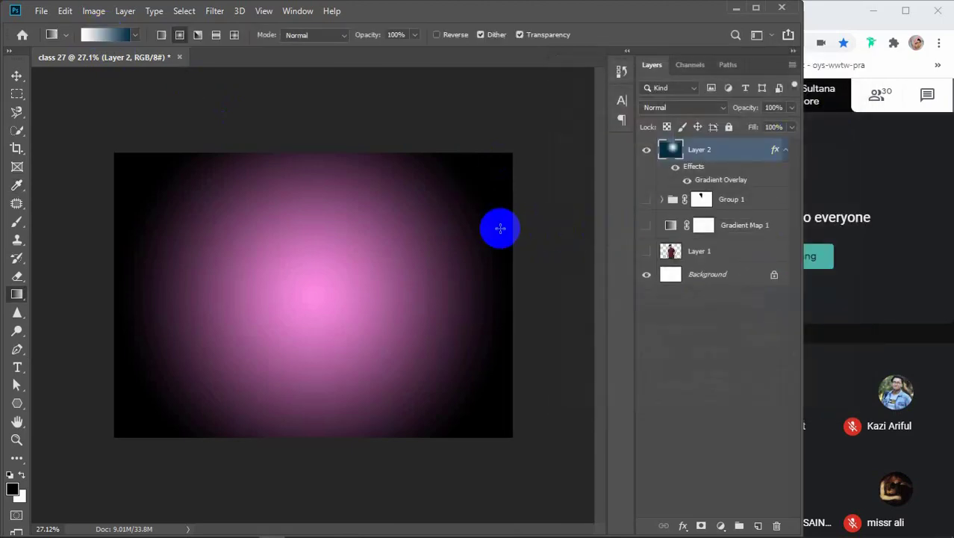
# Add a Gradient Map adjustment layer directly above the Background layer.
pyautogui.moveTo(685, 528)
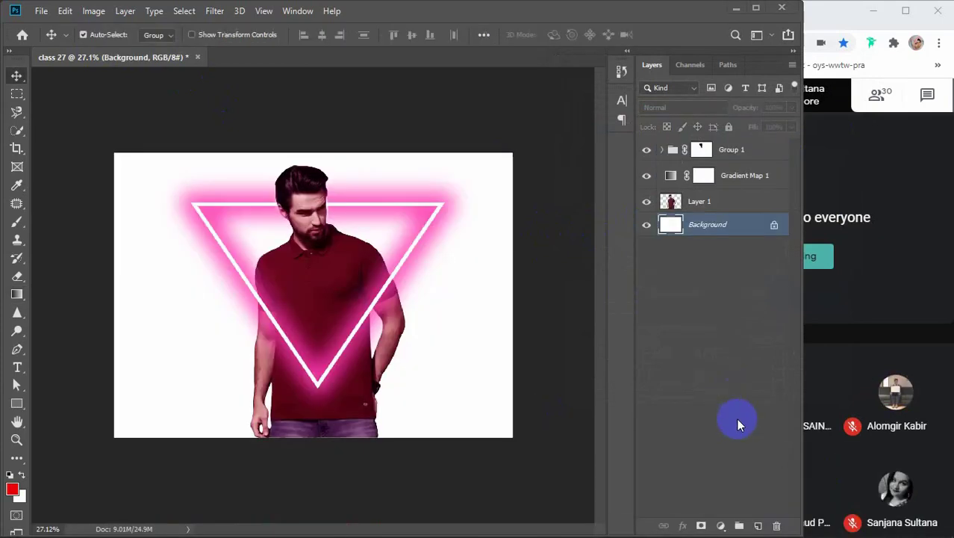
pyautogui.click(702, 526)
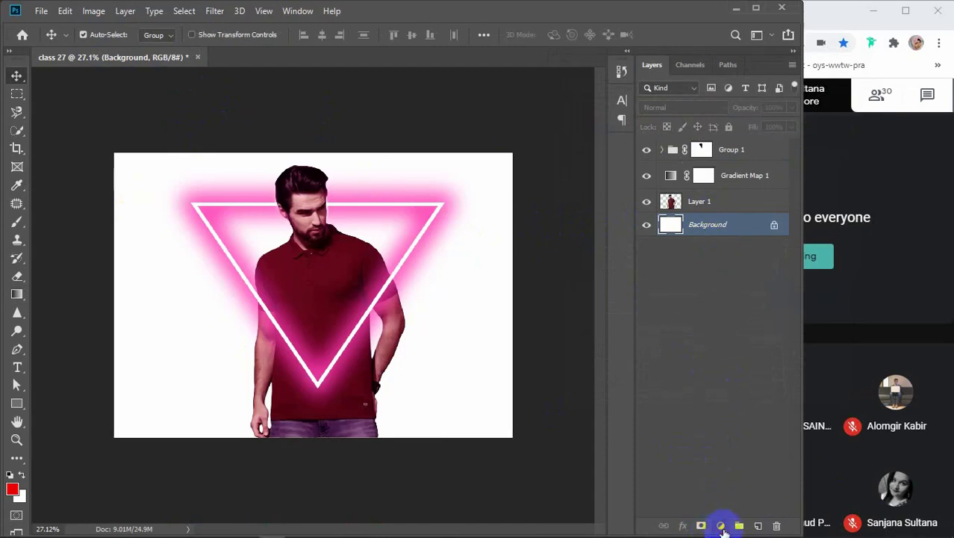
pyautogui.click(721, 526)
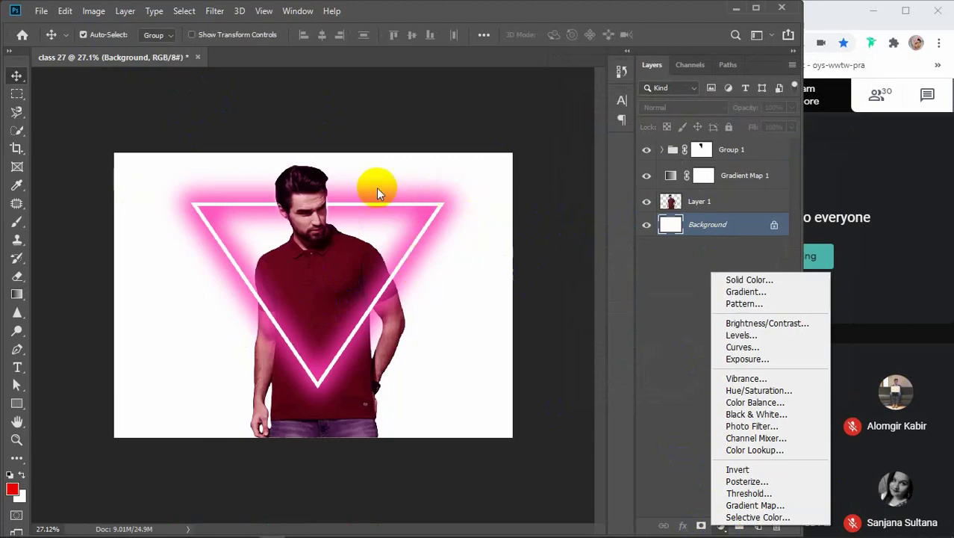
pyautogui.click(756, 508)
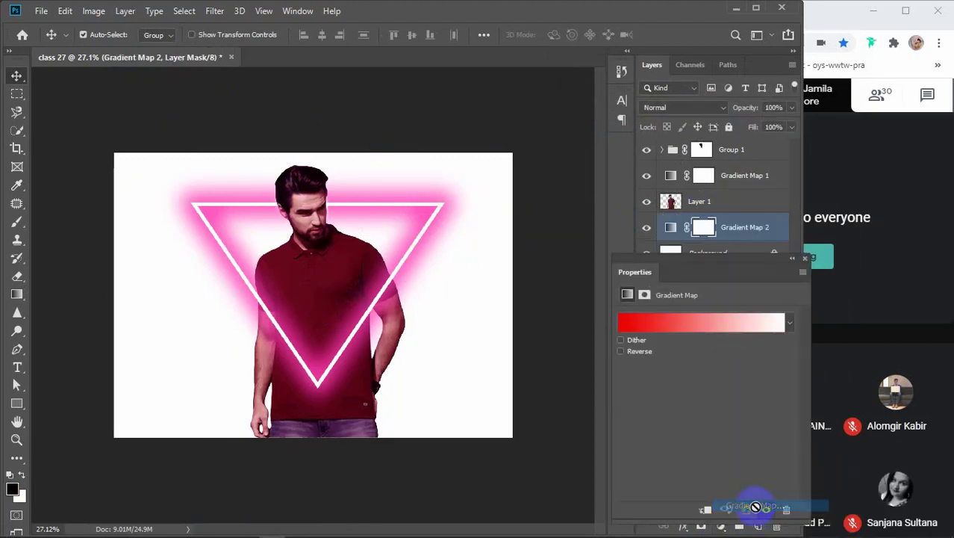
# Inspect the new Gradient Map's gradient in the Gradient Editor and close the editor.
pyautogui.click(684, 323)
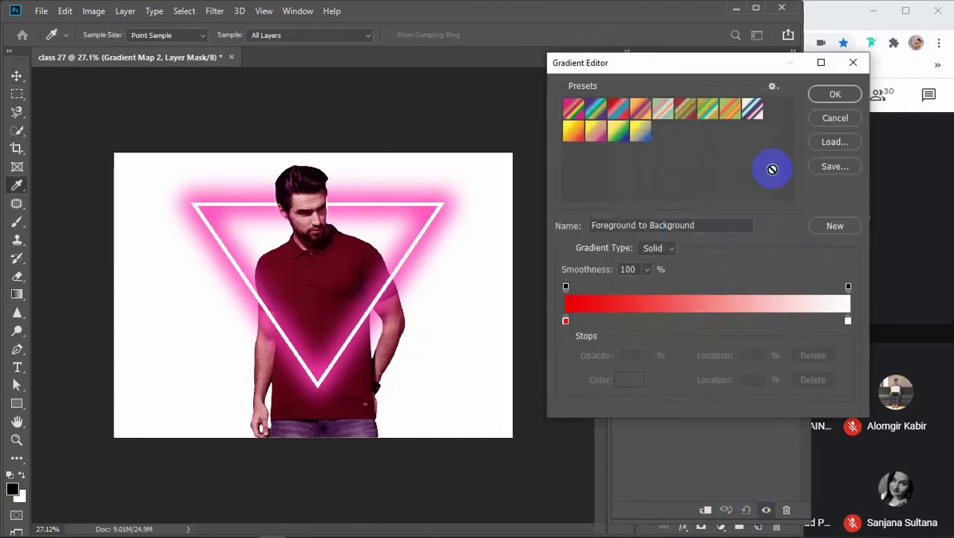
pyautogui.click(818, 103)
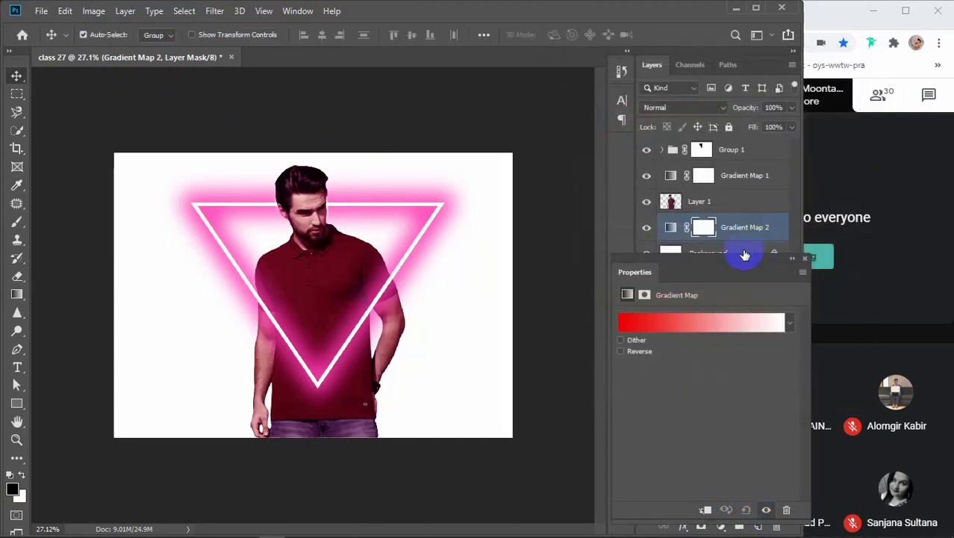
pyautogui.click(719, 323)
pyautogui.click(837, 101)
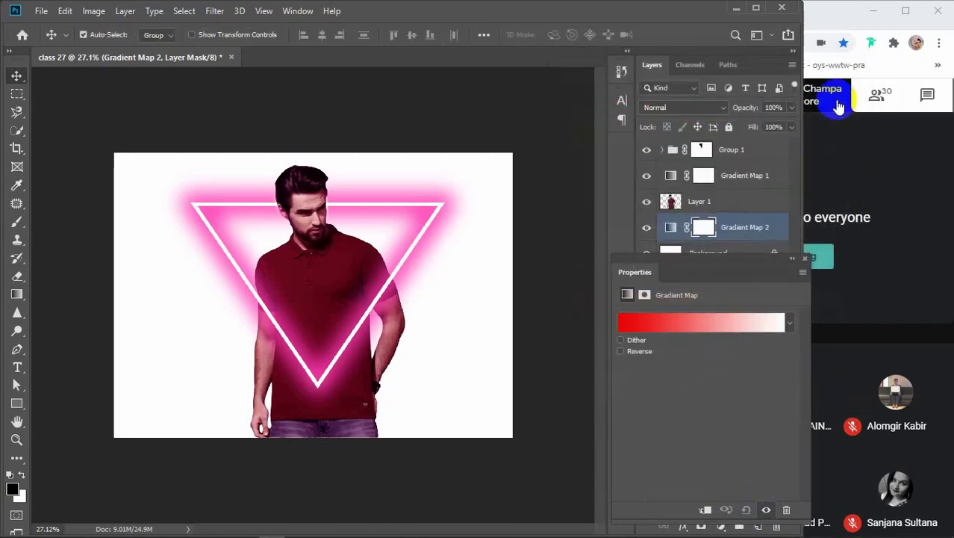
# Try the Reverse option on the lower gradient map, turn it off again and close the adjustment's properties.
pyautogui.click(630, 351)
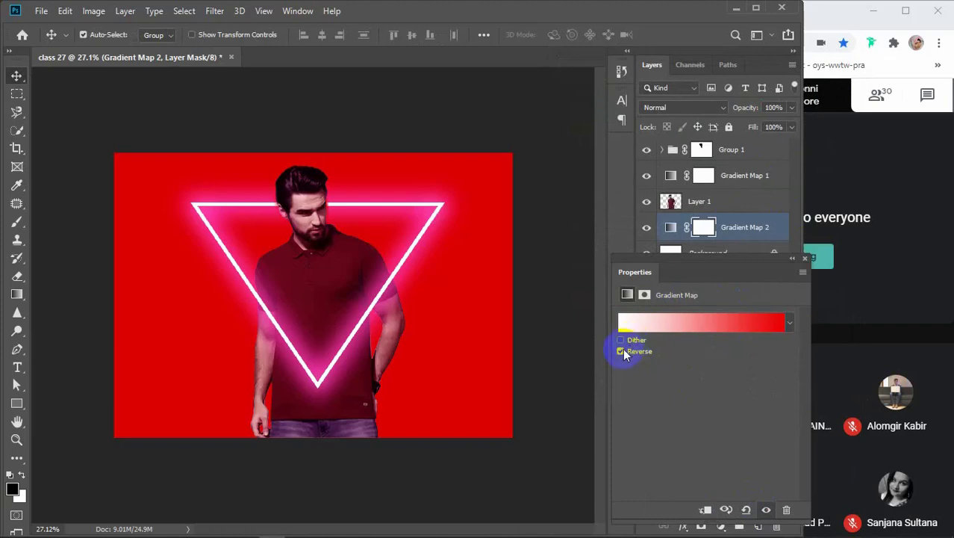
pyautogui.click(621, 351)
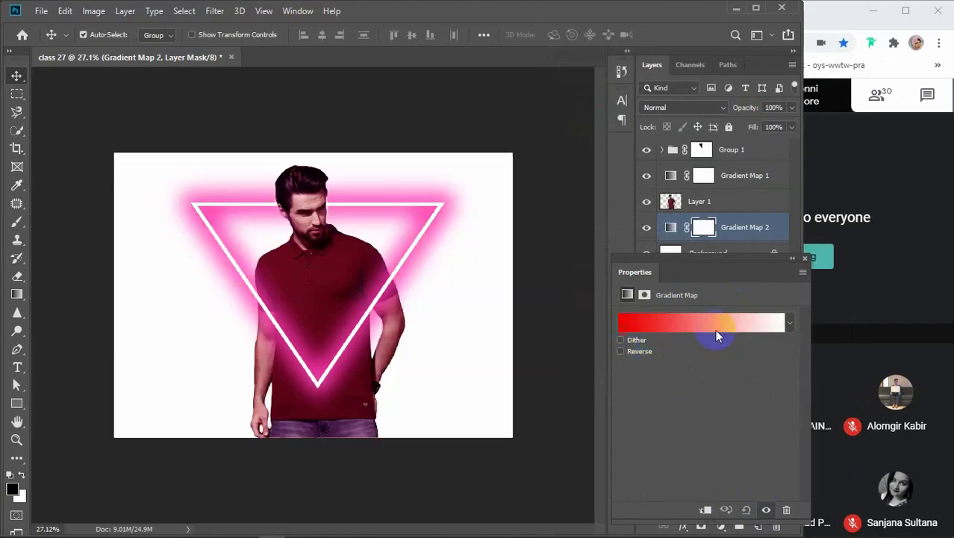
pyautogui.click(804, 258)
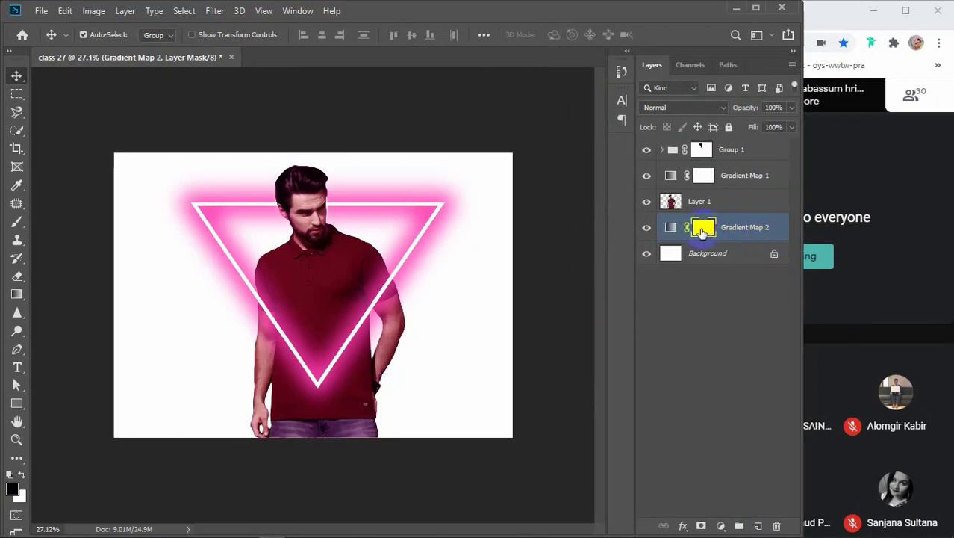
# Open the properties of the gradient map above the Background layer.
pyautogui.click(670, 231)
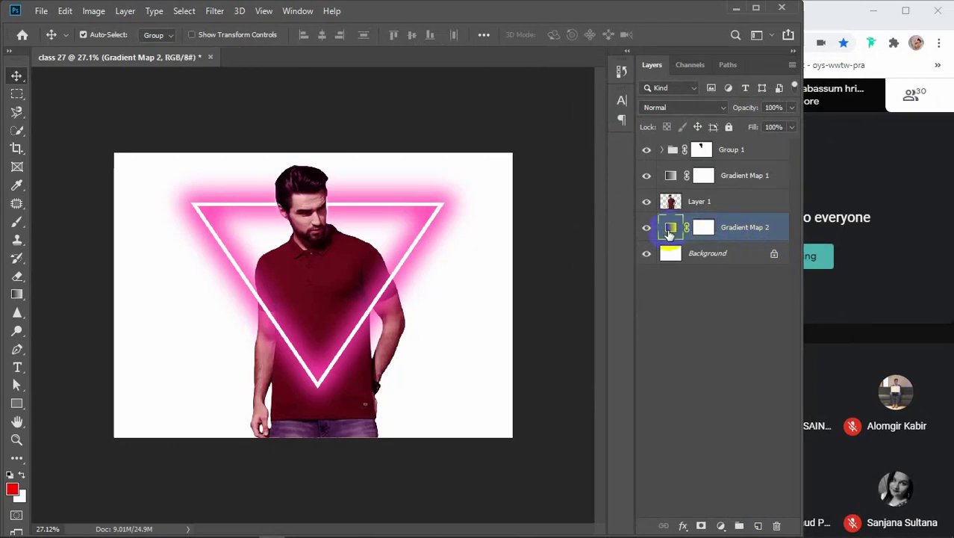
pyautogui.doubleClick(670, 232)
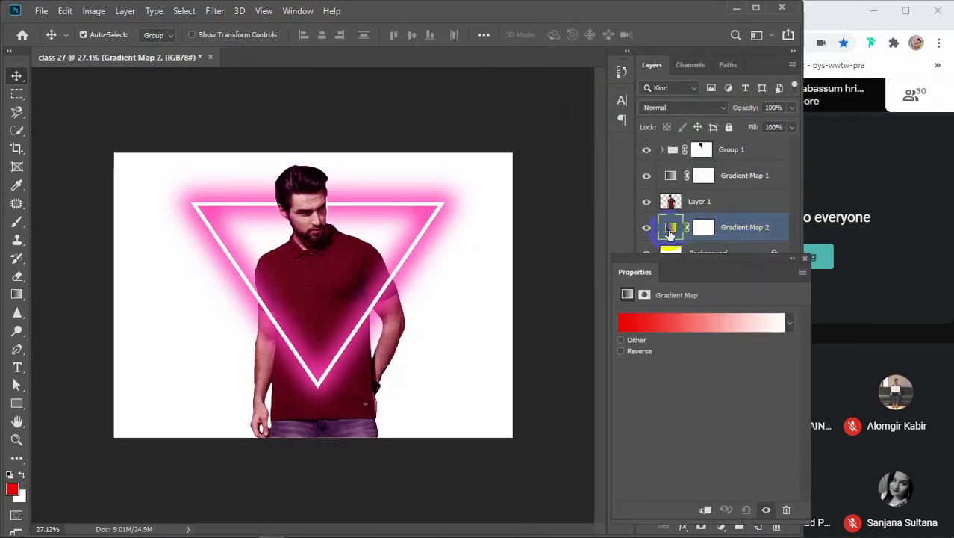
# Delete the Gradient Map 2 adjustment layer above the background.
pyautogui.click(703, 231)
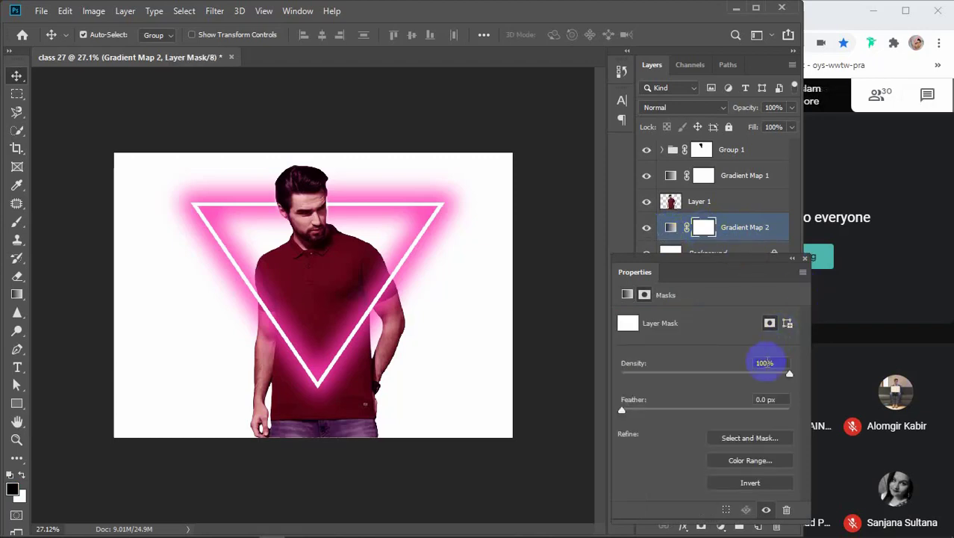
pyautogui.click(627, 295)
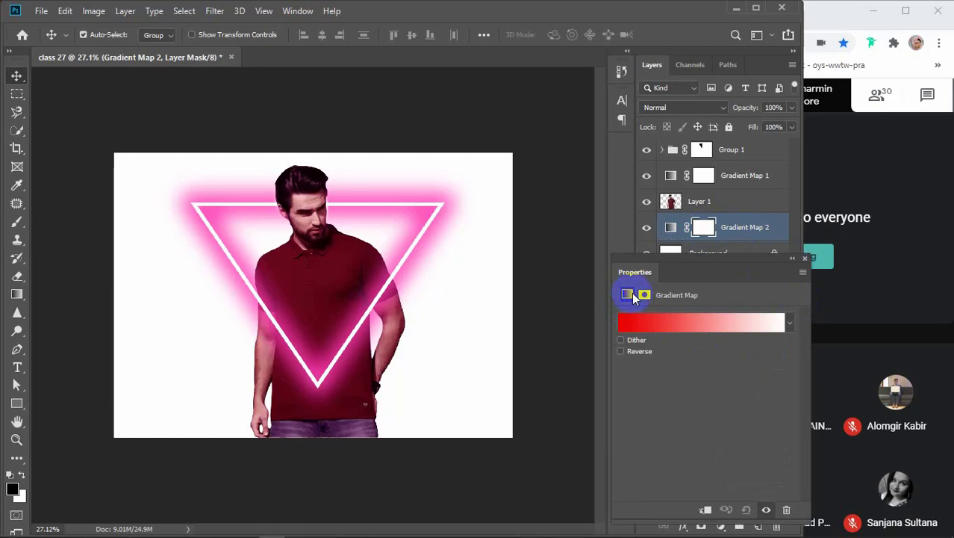
pyautogui.click(805, 258)
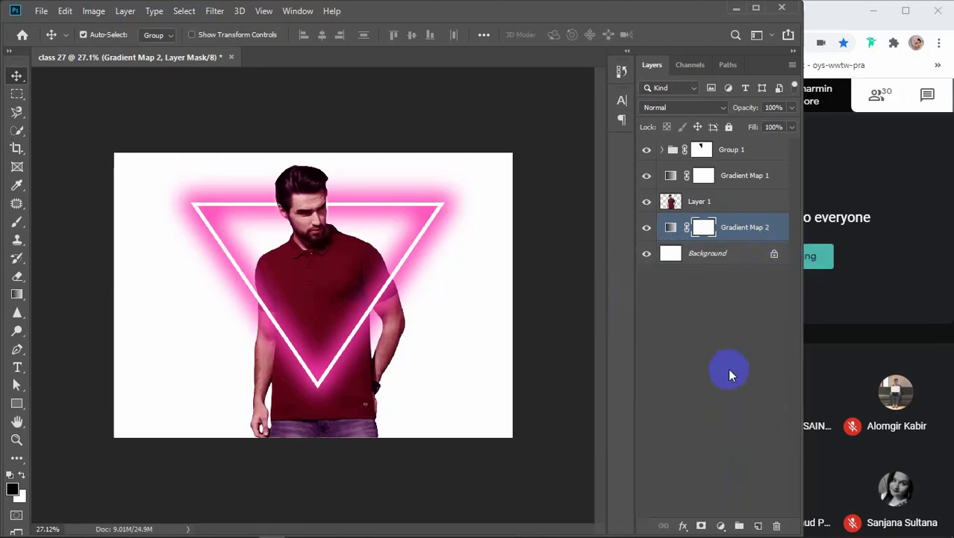
pyautogui.press('Delete')
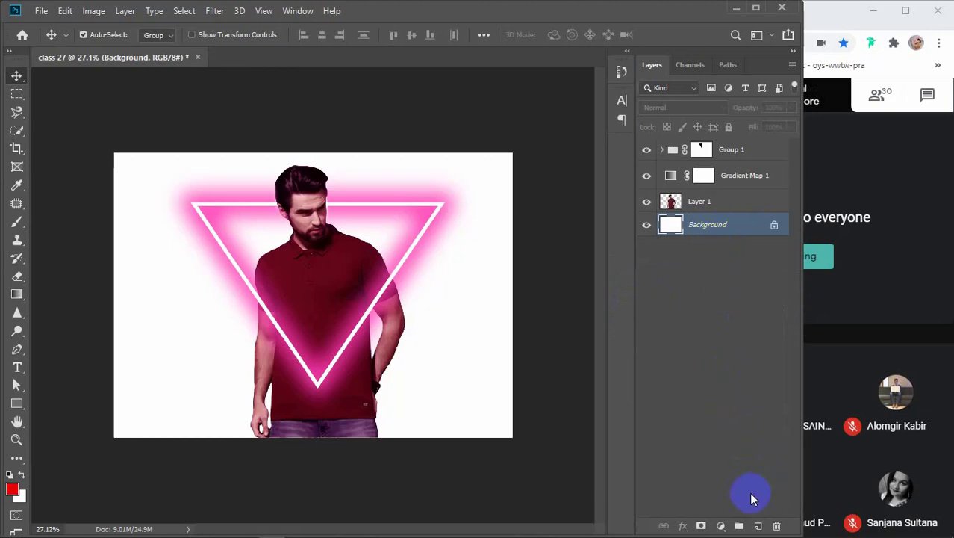
# Add a black (000000) Solid Color fill layer directly above the Background layer.
pyautogui.click(721, 525)
pyautogui.click(741, 285)
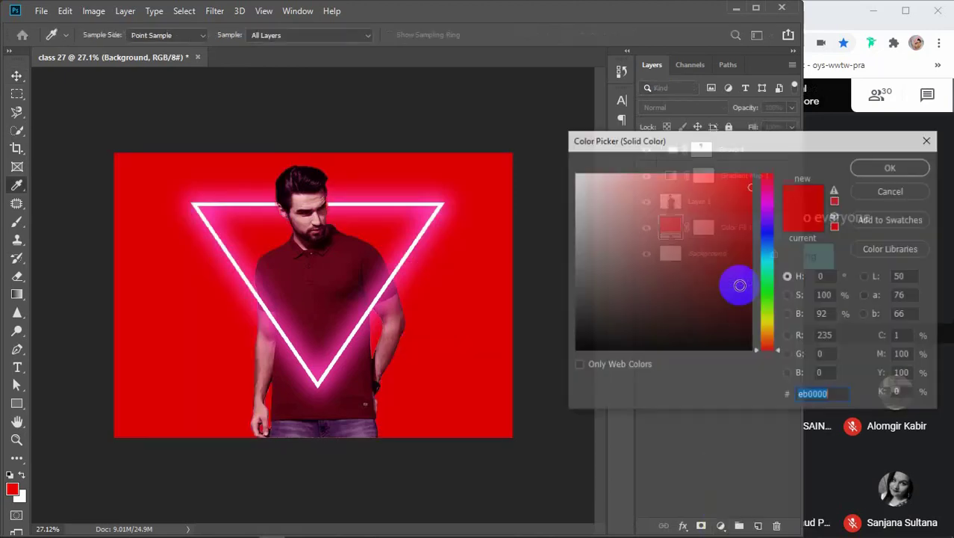
pyautogui.moveTo(697, 265); pyautogui.dragTo(735, 383)
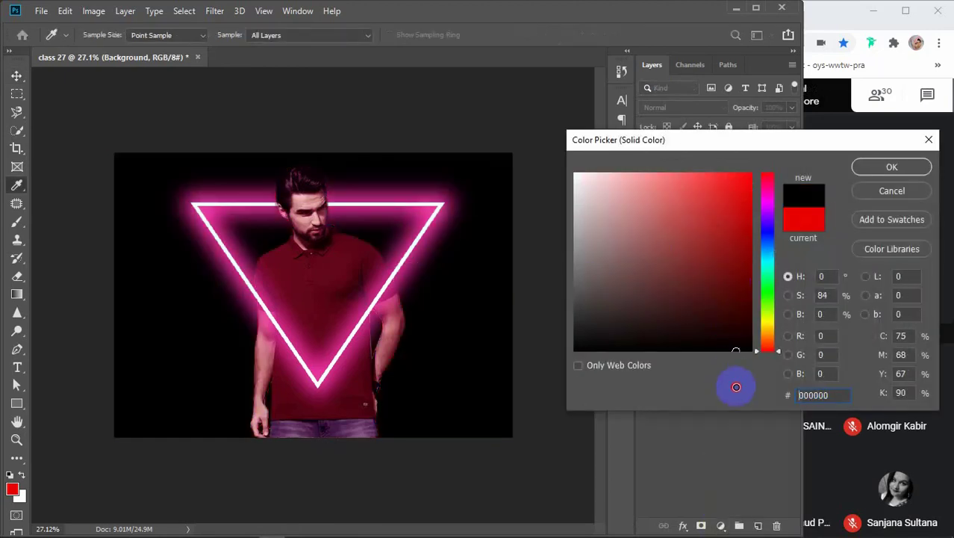
pyautogui.click(889, 166)
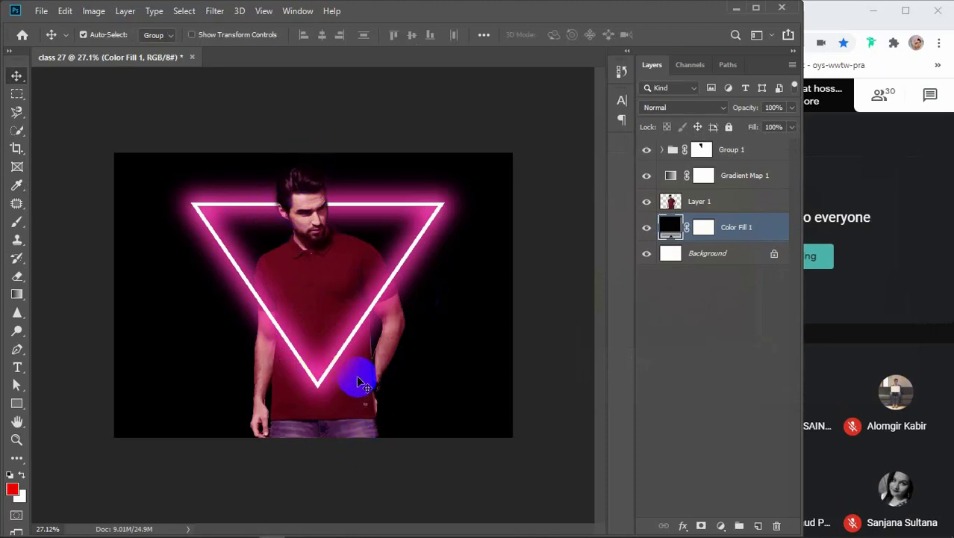
# Draw a rectangle shape about 1087 x 1493 px over the left half of the canvas, above Group 1.
pyautogui.click(705, 151)
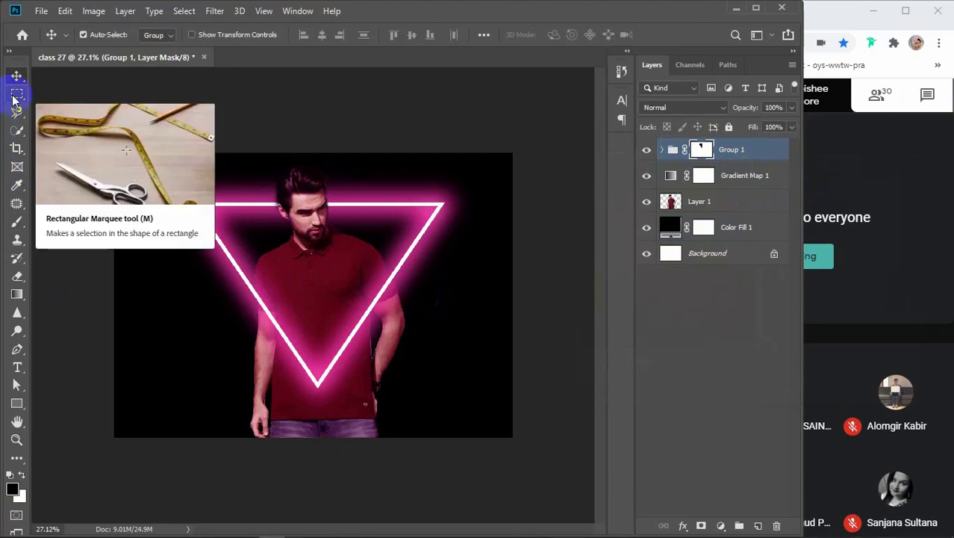
pyautogui.click(18, 403)
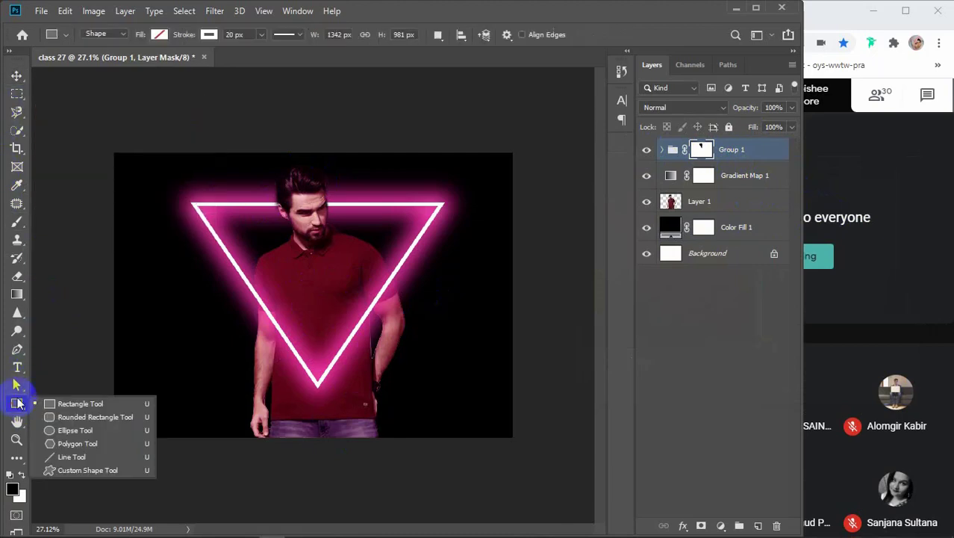
pyautogui.click(72, 403)
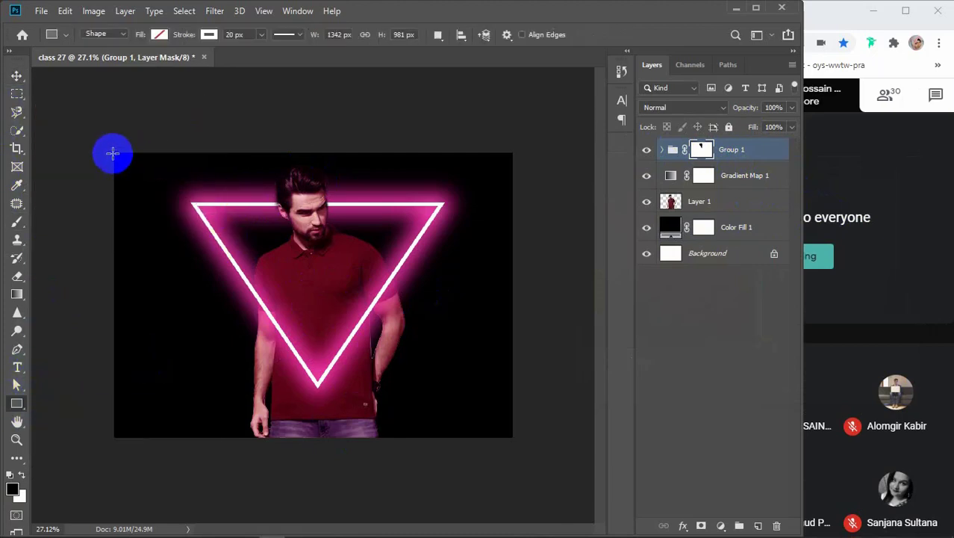
pyautogui.moveTo(113, 153)
pyautogui.mouseDown()
pyautogui.moveTo(239, 207)
pyautogui.moveTo(305, 299)
pyautogui.moveTo(318, 436)
pyautogui.mouseUp()
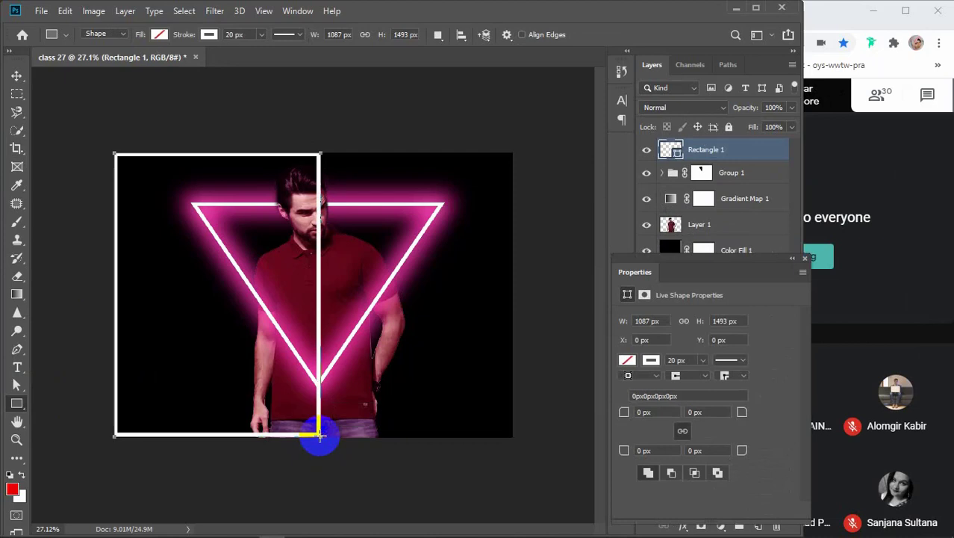
# Remove the rectangle's stroke and fill it with dark blue.
pyautogui.click(208, 34)
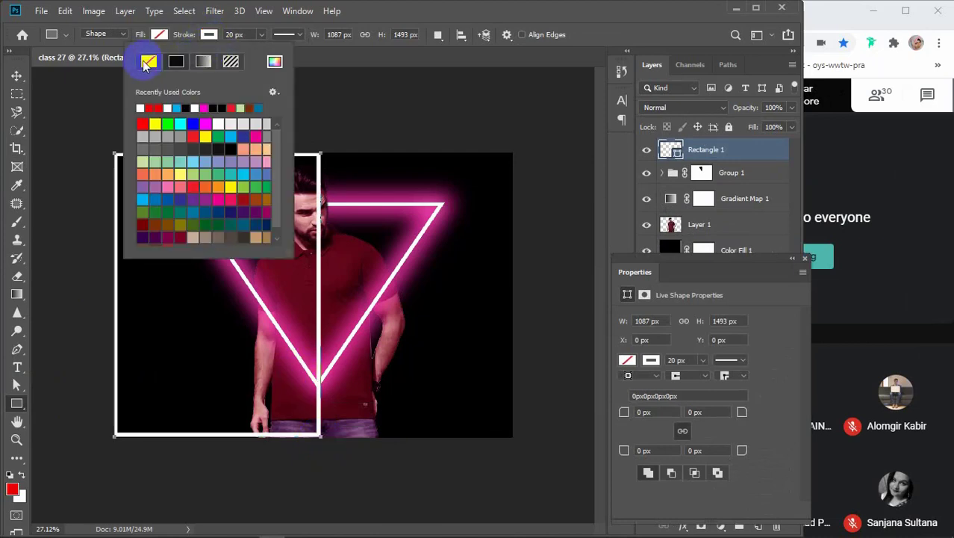
pyautogui.click(148, 62)
pyautogui.click(159, 35)
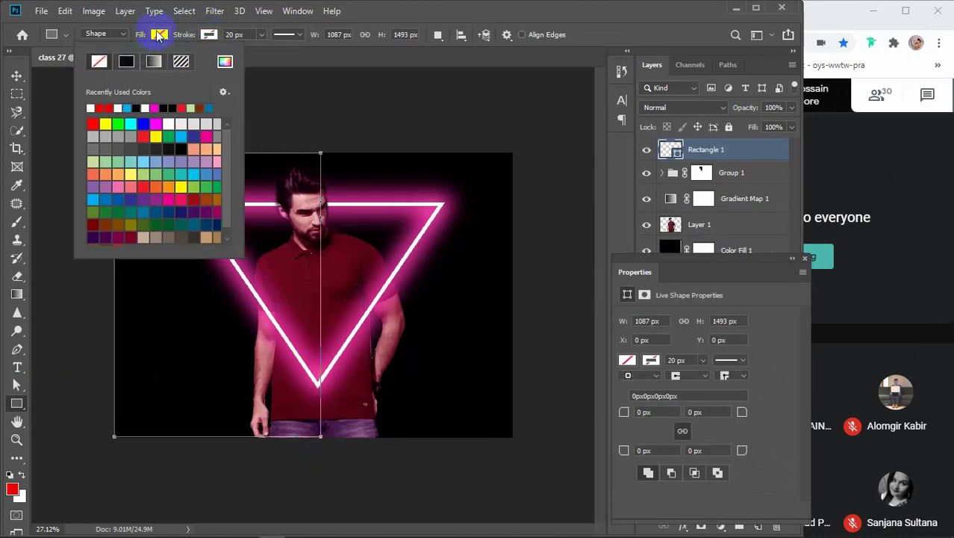
pyautogui.click(130, 107)
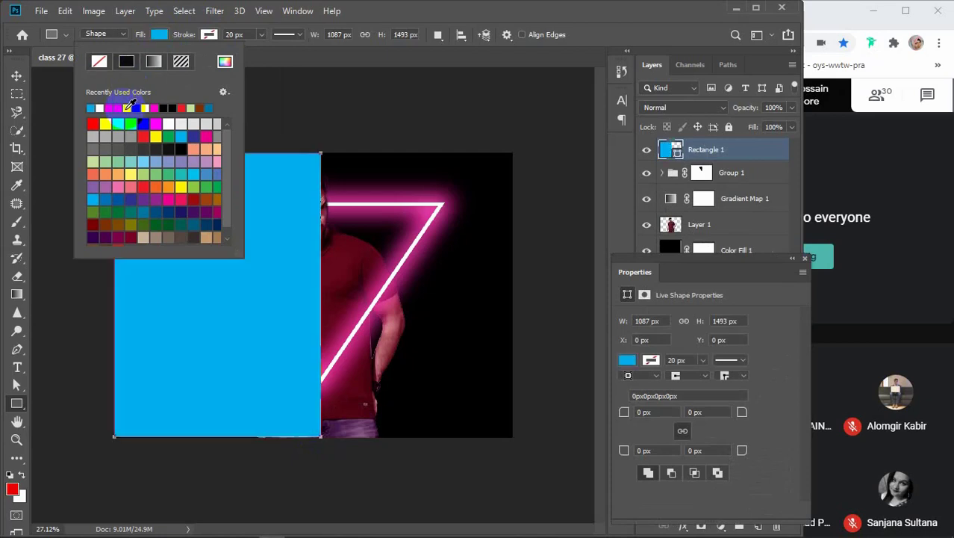
pyautogui.click(218, 224)
pyautogui.click(159, 35)
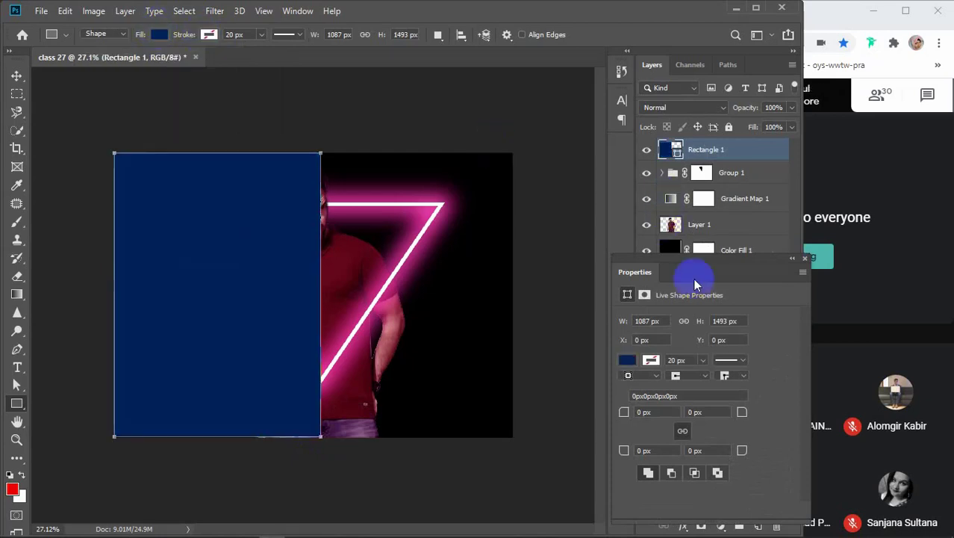
pyautogui.click(804, 257)
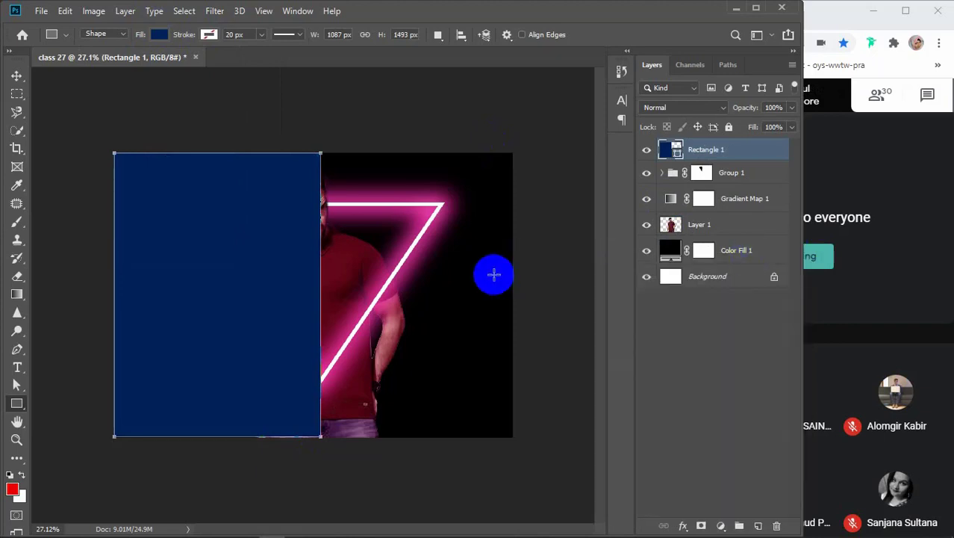
# Stretch the blue rectangle's bottom edge down to the canvas edge, scaling its height to 100.47%.
pyautogui.press('v')
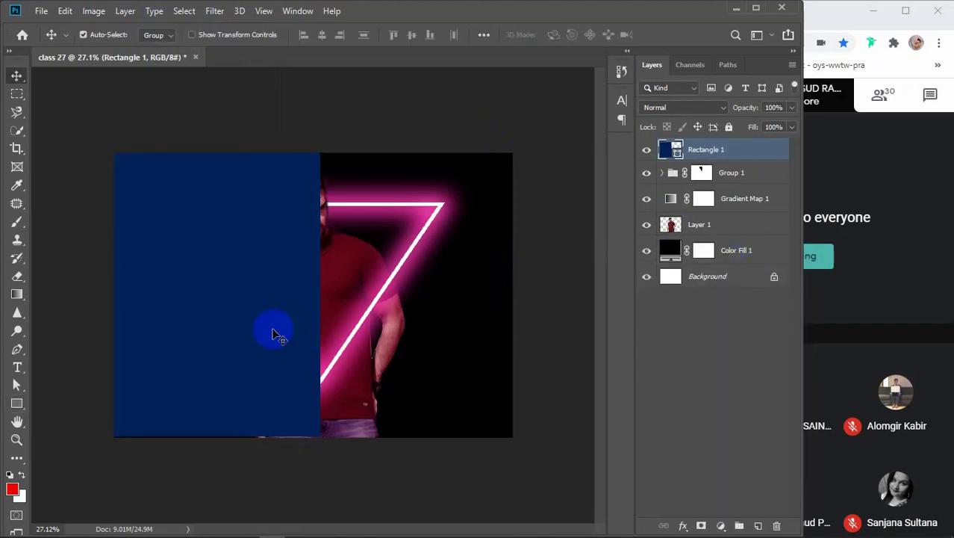
pyautogui.hotkey('ctrl', 't')
pyautogui.scroll(2, 212, 449)
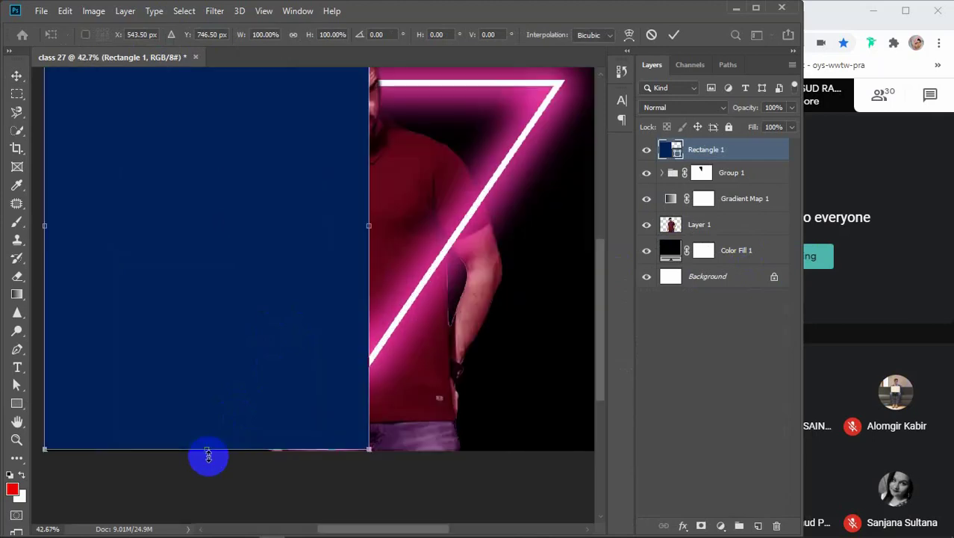
pyautogui.scroll(1, 209, 456)
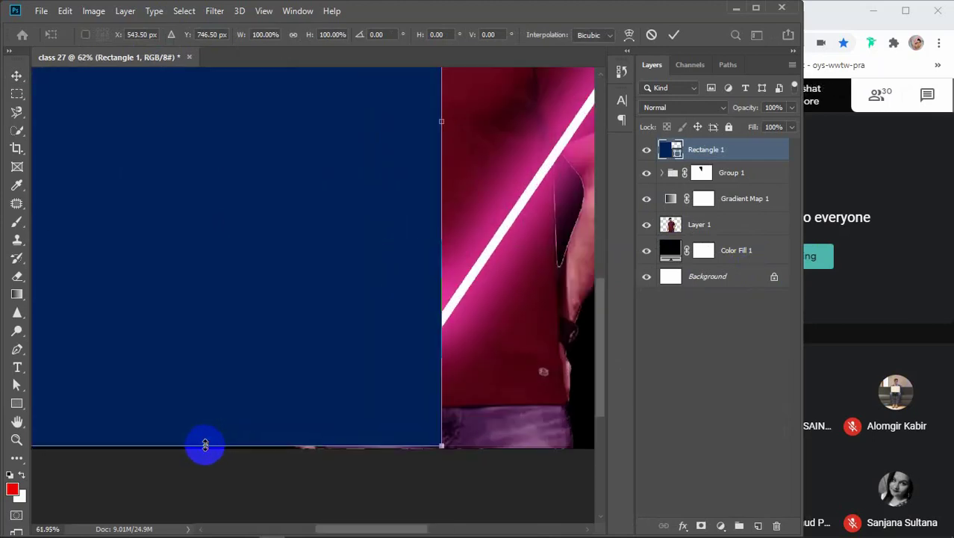
pyautogui.moveTo(205, 445); pyautogui.dragTo(204, 448)
pyautogui.scroll(-2, 335, 385)
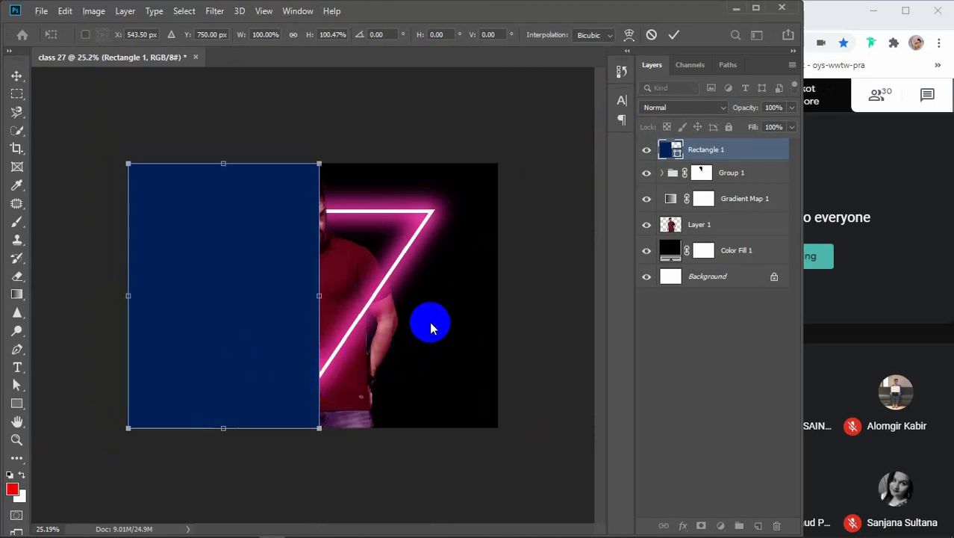
pyautogui.press('Return')
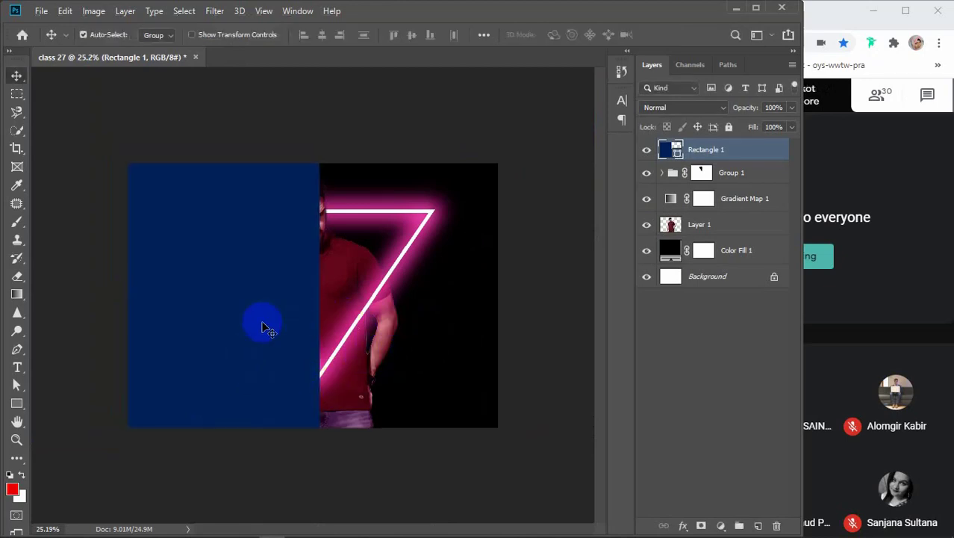
# Duplicate the blue rectangle onto the right half of the canvas and fill the copy with magenta.
pyautogui.moveTo(262, 327); pyautogui.dragTo(443, 328)
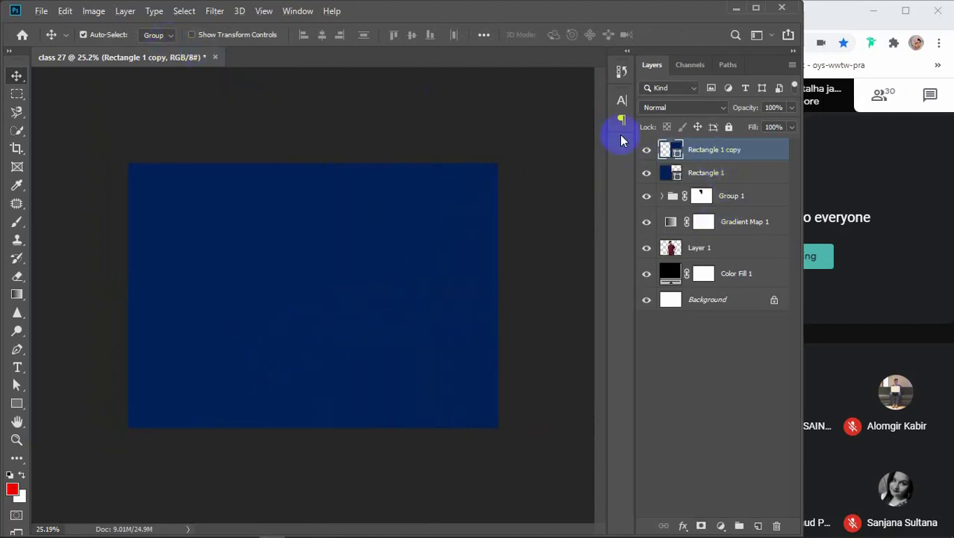
pyautogui.click(16, 403)
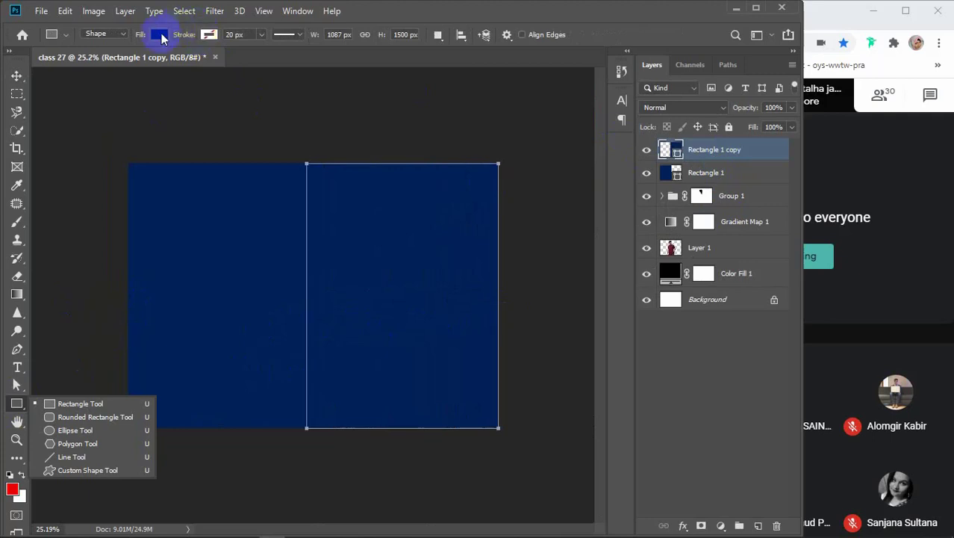
pyautogui.click(158, 35)
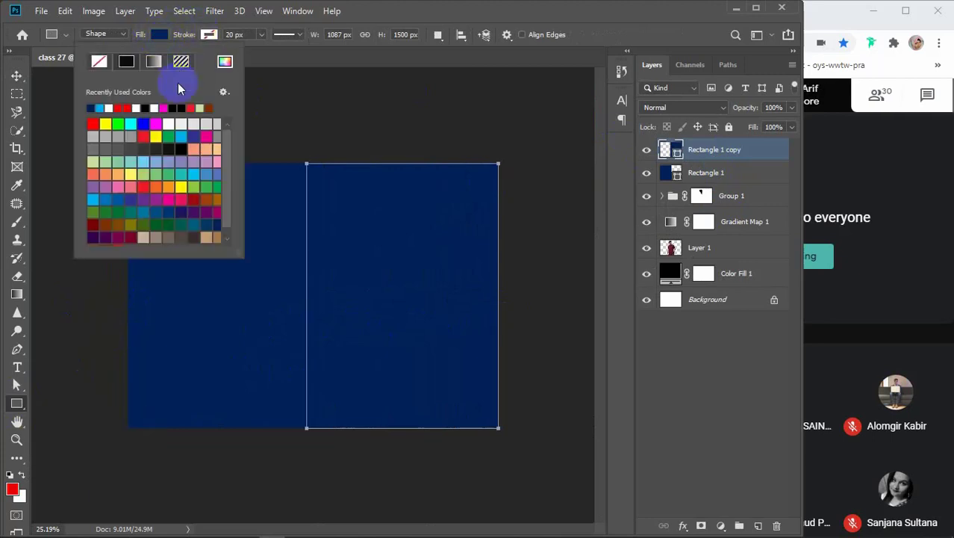
pyautogui.click(154, 124)
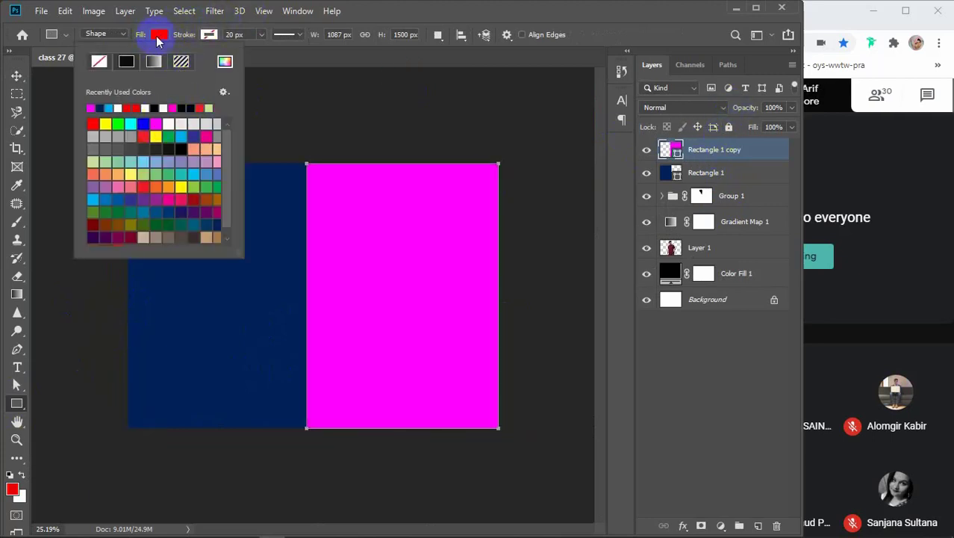
pyautogui.click(638, 127)
# Hide the magenta rectangle and set the blue rectangle's blend mode to Screen.
pyautogui.click(647, 150)
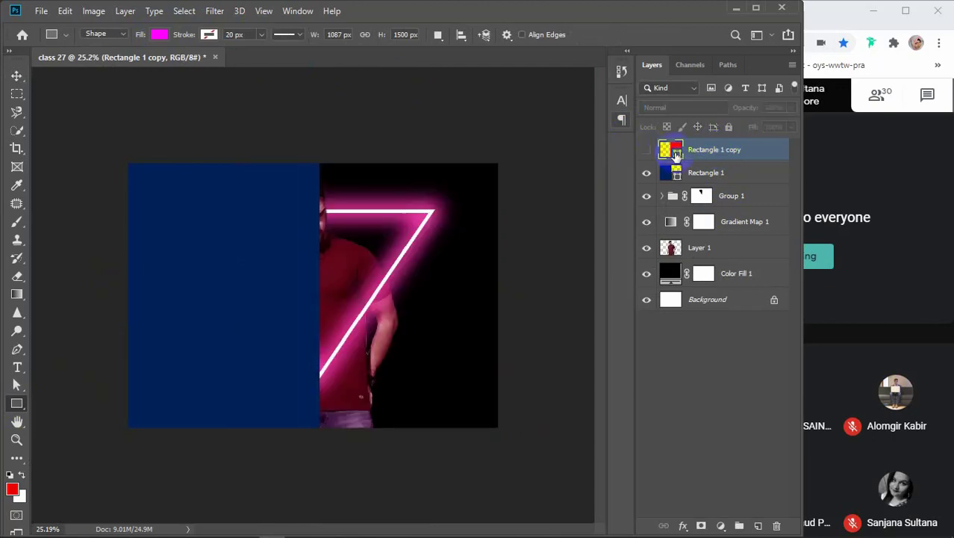
pyautogui.click(735, 177)
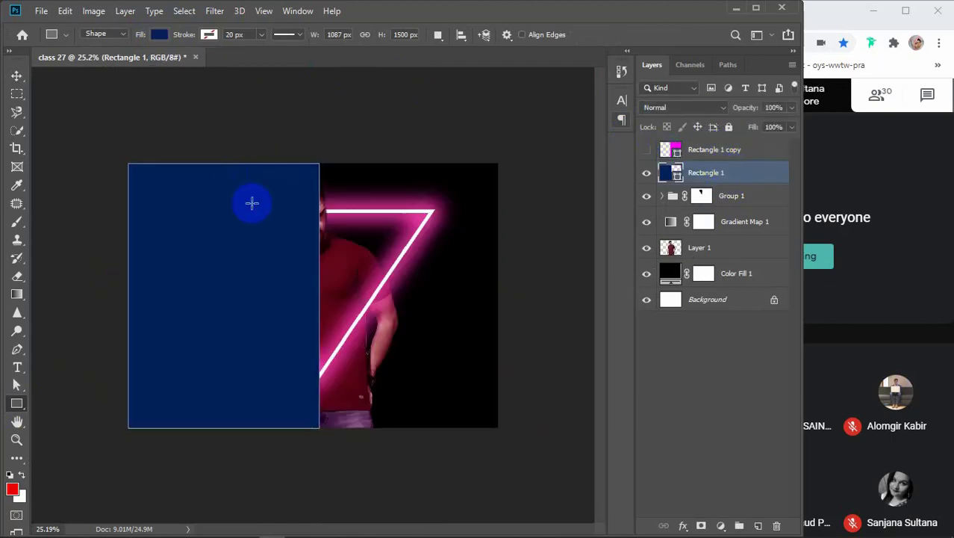
pyautogui.click(708, 109)
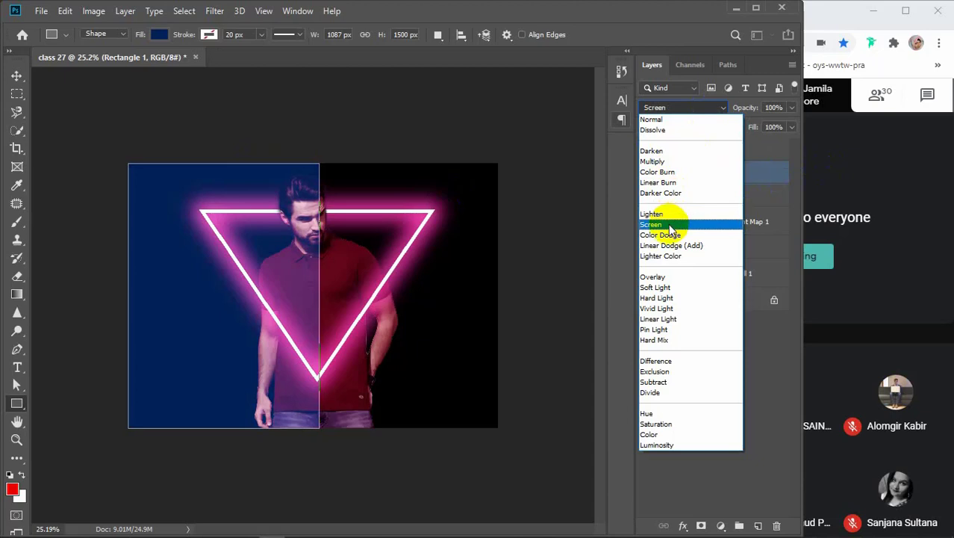
pyautogui.click(670, 225)
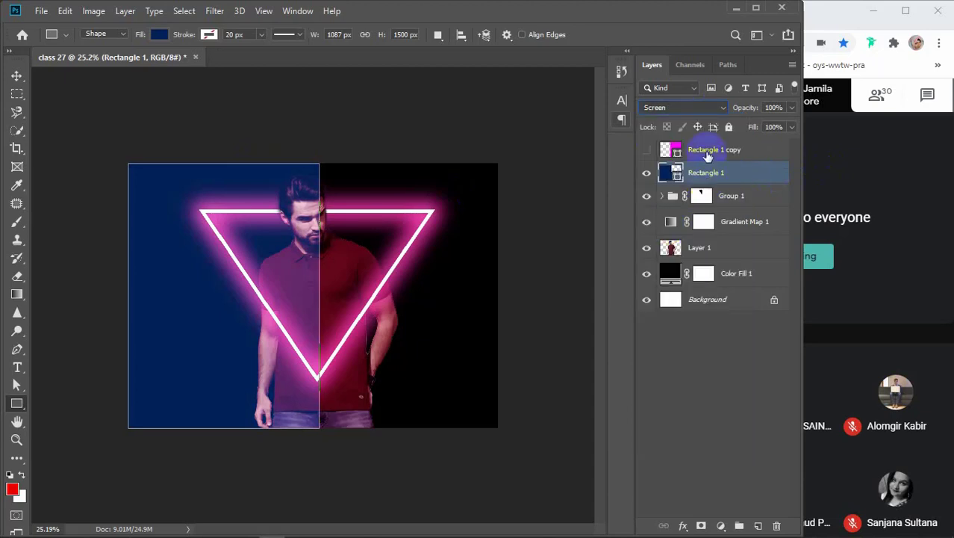
# Show the magenta rectangle in Screen blend mode and narrow it to 93.19% width so it meets the blue rectangle's edge.
pyautogui.click(707, 151)
pyautogui.click(647, 150)
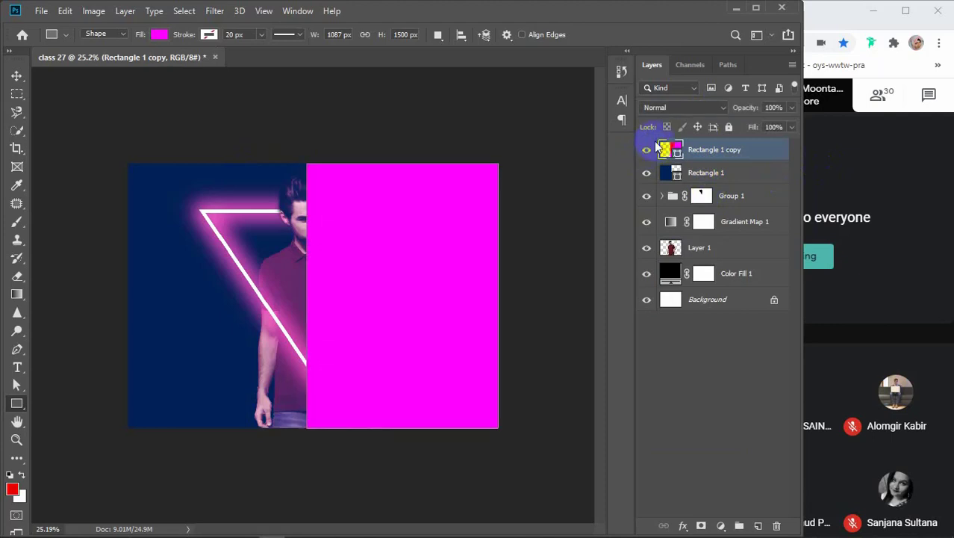
pyautogui.click(682, 108)
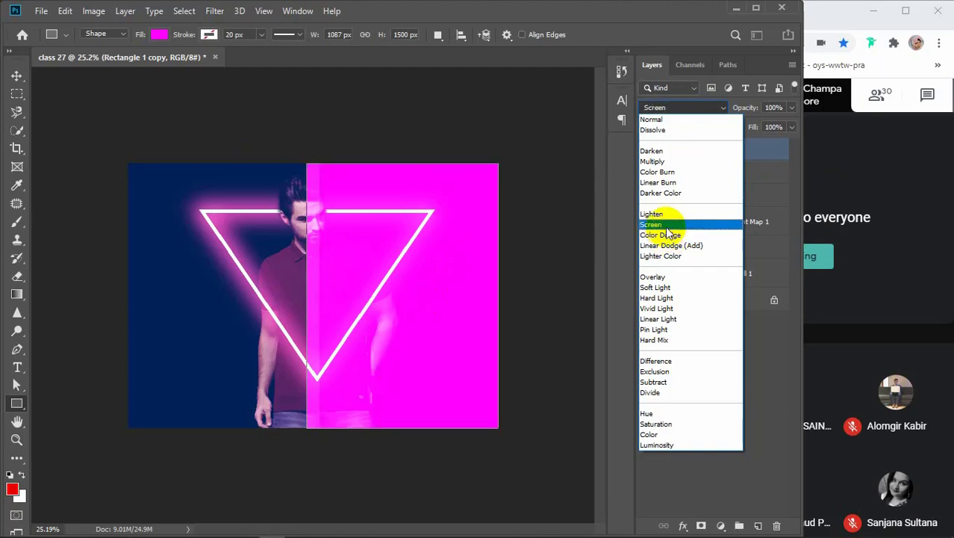
pyautogui.click(682, 228)
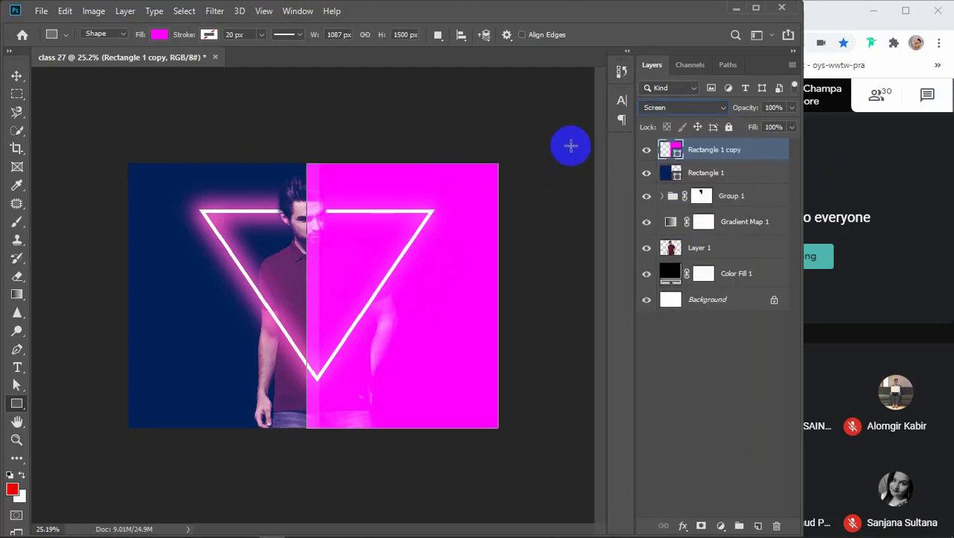
pyautogui.hotkey('ctrl', 't')
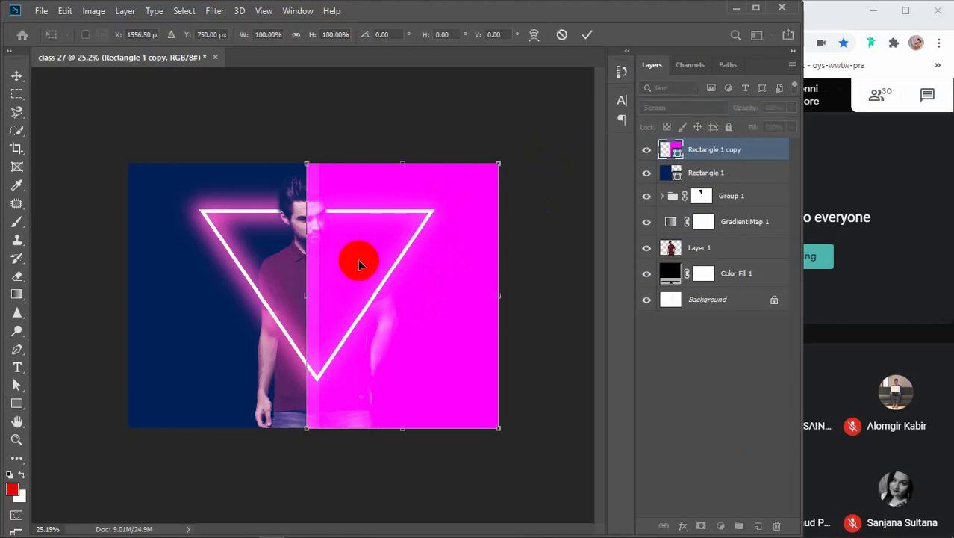
pyautogui.moveTo(307, 296); pyautogui.dragTo(319, 291)
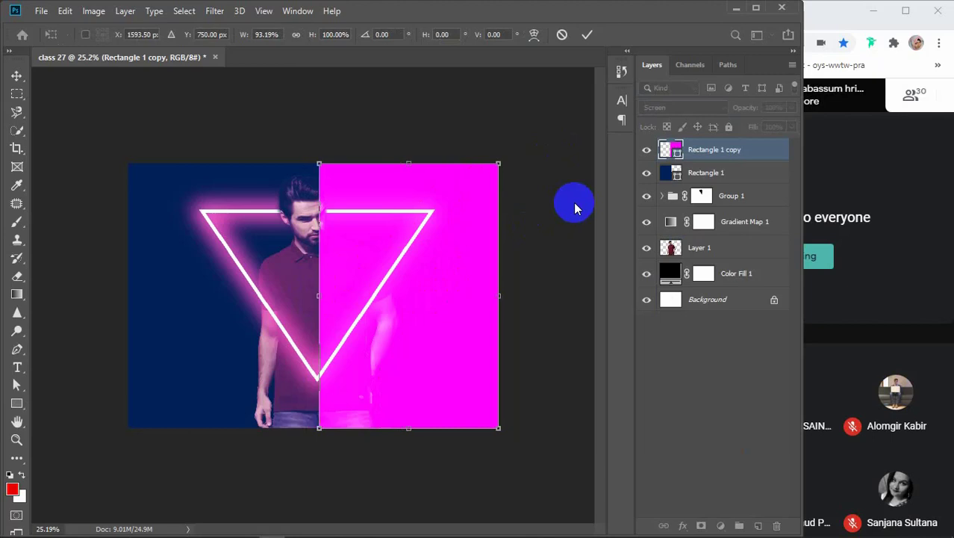
# Lower the opacity of the blue and magenta rectangles to 45% and move both layers beneath the portrait layer.
pyautogui.keyDown('shift'); pyautogui.click(717, 173); pyautogui.keyUp('shift')
pyautogui.press('u')
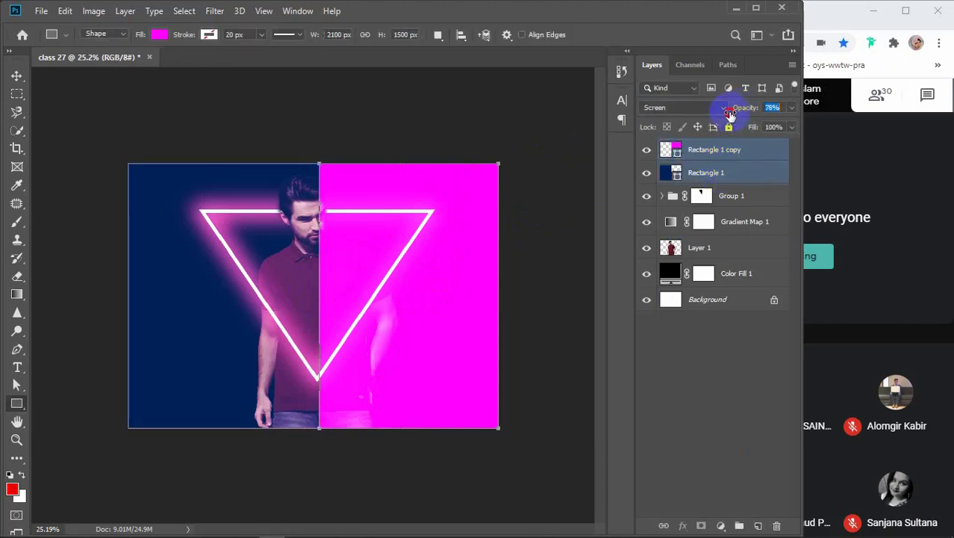
pyautogui.moveTo(727, 107)
pyautogui.mouseDown()
pyautogui.moveTo(715, 123)
pyautogui.moveTo(745, 108)
pyautogui.moveTo(732, 112)
pyautogui.mouseUp()
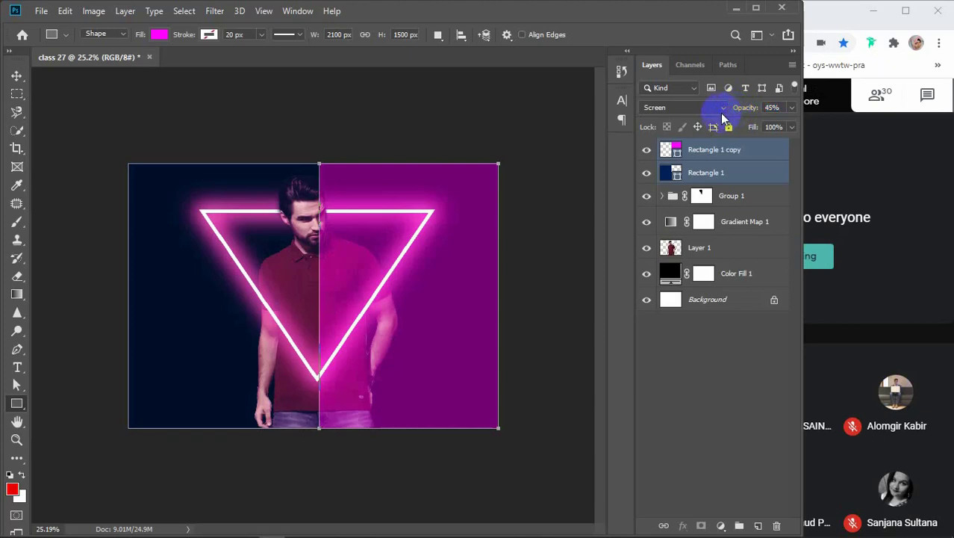
pyautogui.moveTo(718, 149); pyautogui.dragTo(720, 251)
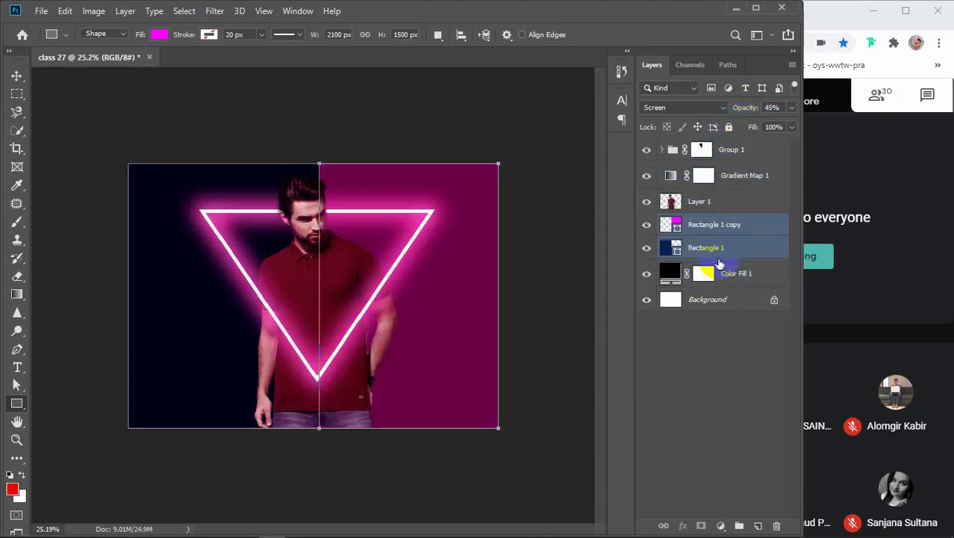
pyautogui.press('v')
pyautogui.click(521, 137)
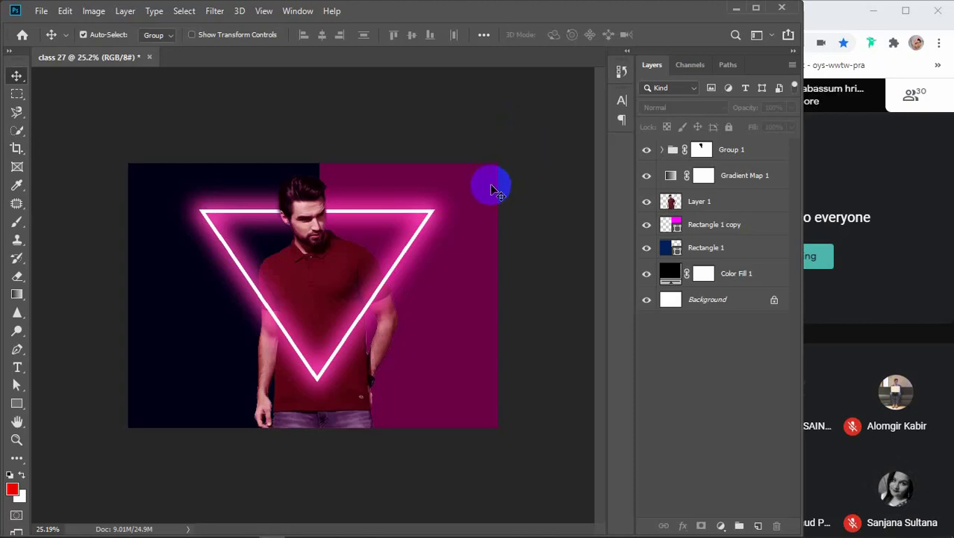
pyautogui.click(739, 151)
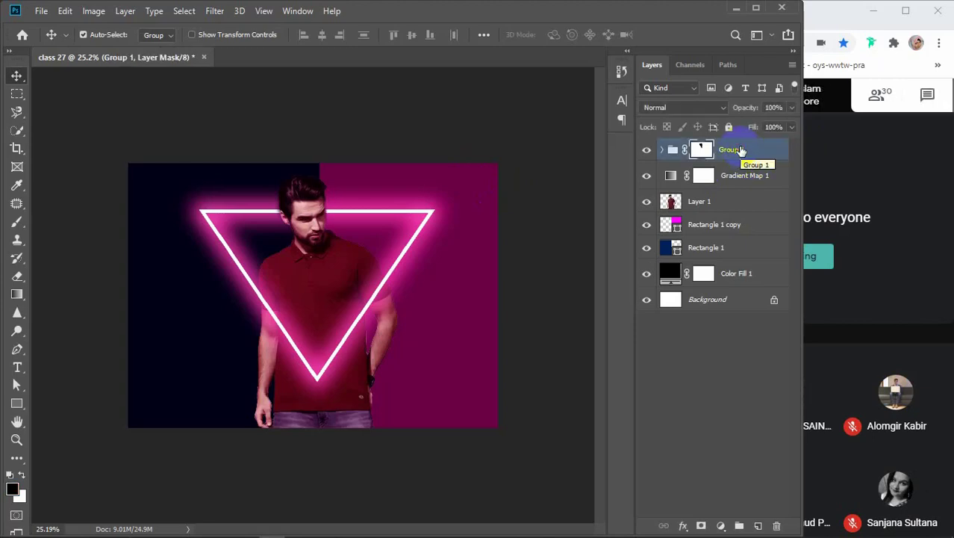
pyautogui.press('Delete')
pyautogui.press('Delete')
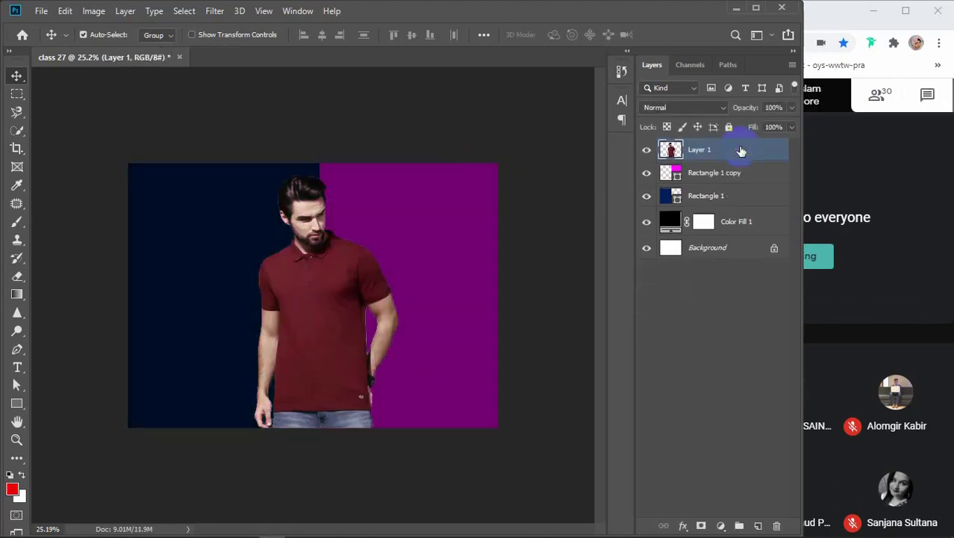
pyautogui.press('Delete')
pyautogui.press('Delete')
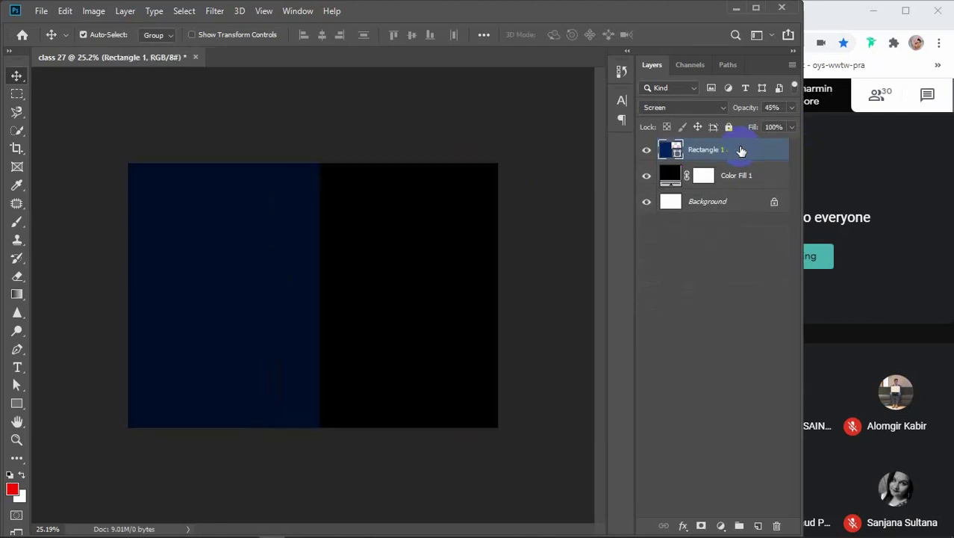
pyautogui.hotkey('ctrl', 'z')
pyautogui.hotkey('ctrl', 'z')
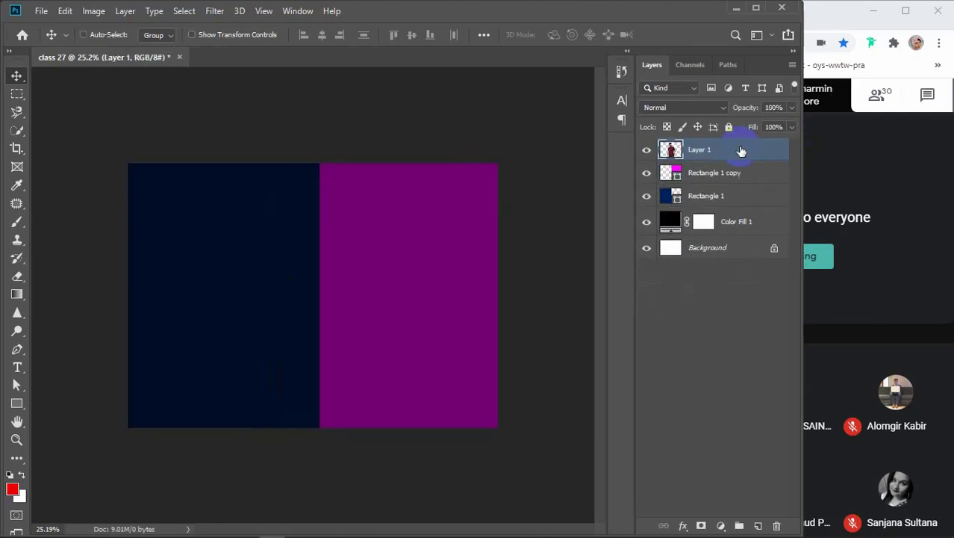
pyautogui.click(717, 173)
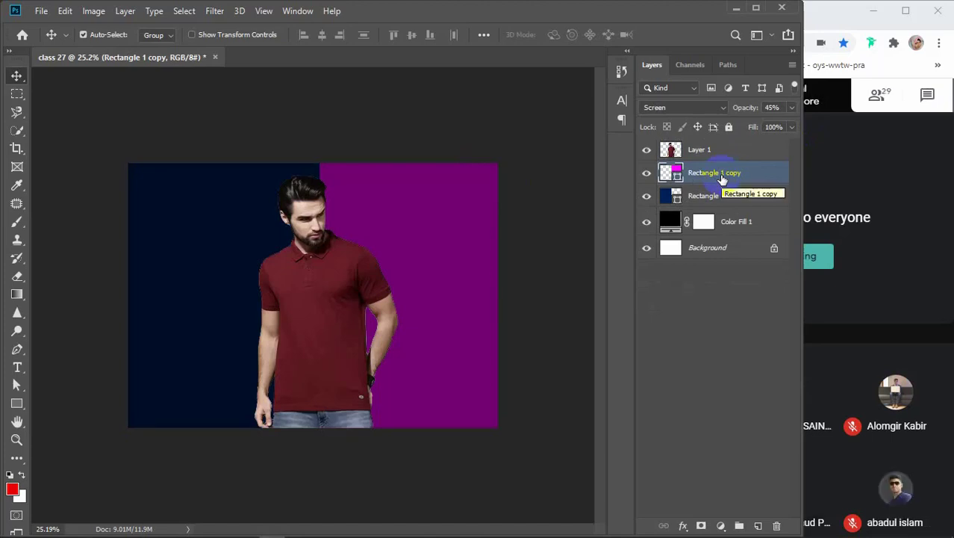
pyautogui.hotkey('ctrl', 'shift', 'z')
pyautogui.hotkey('ctrl', 'shift', 'z')
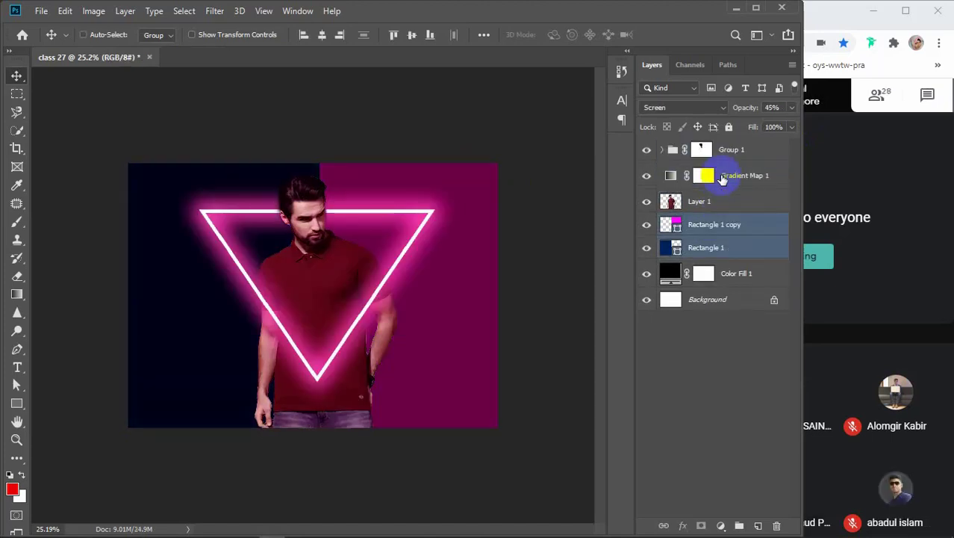
# Try a white drop shadow on the portrait layer with a 30° angle and 79 px distance.
pyautogui.click(725, 205)
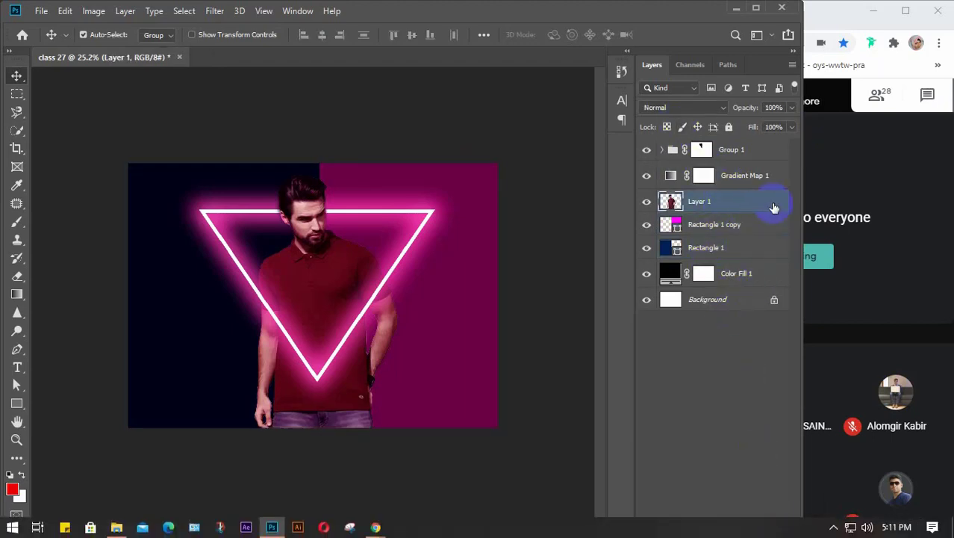
pyautogui.doubleClick(773, 203)
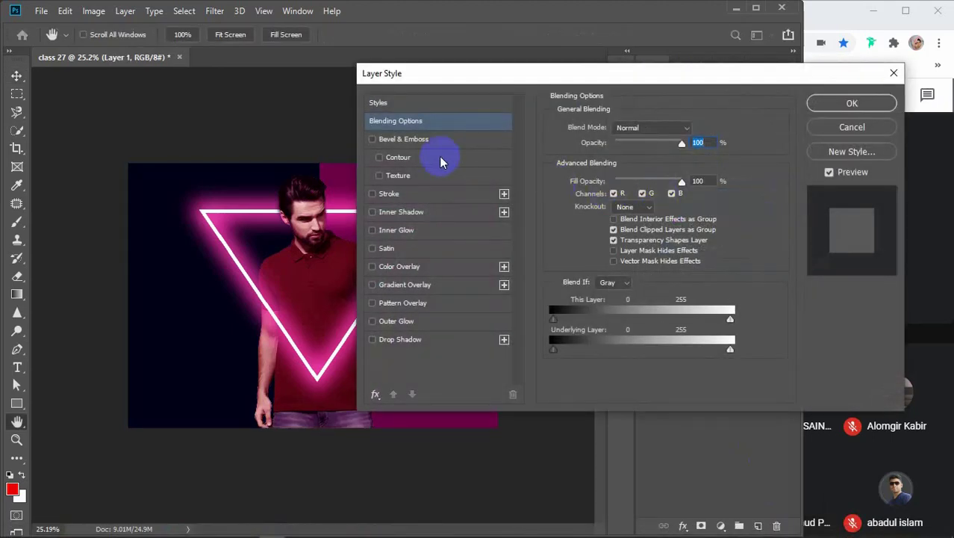
pyautogui.click(395, 339)
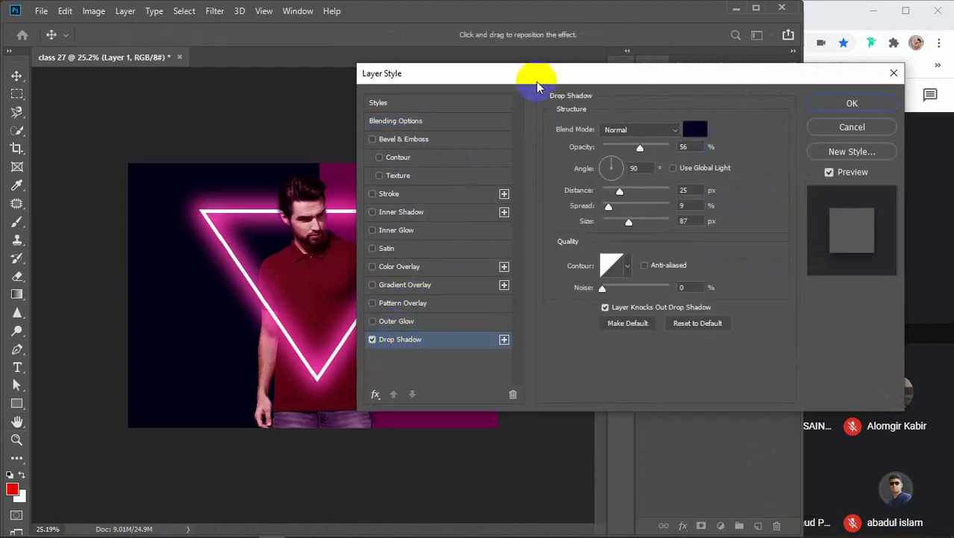
pyautogui.moveTo(537, 81); pyautogui.dragTo(638, 75)
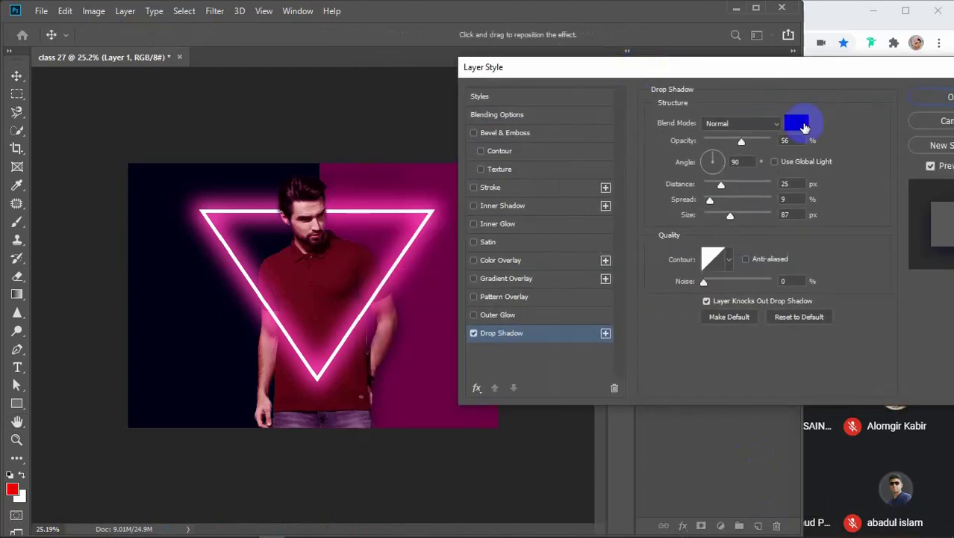
pyautogui.click(797, 124)
pyautogui.moveTo(586, 220)
pyautogui.mouseDown()
pyautogui.moveTo(555, 220)
pyautogui.moveTo(571, 220)
pyautogui.mouseUp()
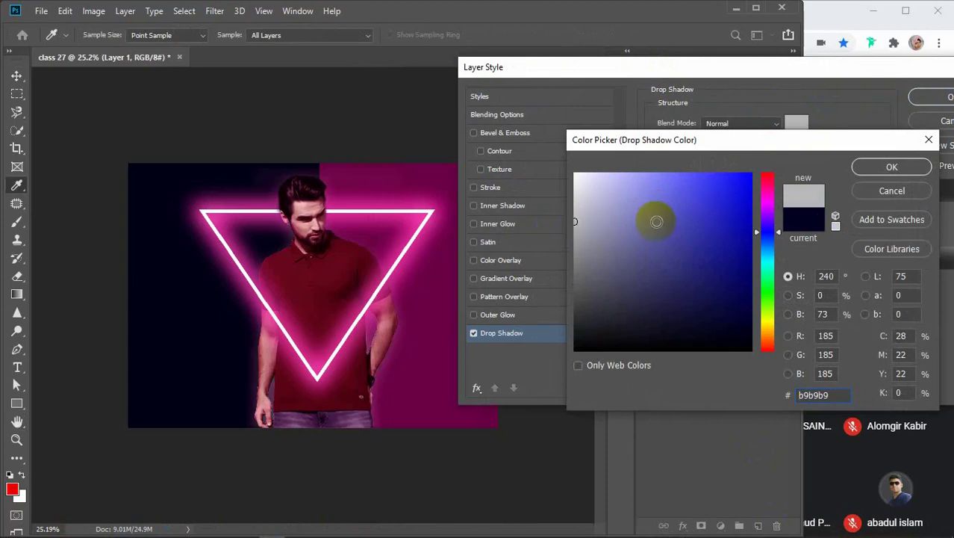
pyautogui.moveTo(644, 197); pyautogui.dragTo(537, 160)
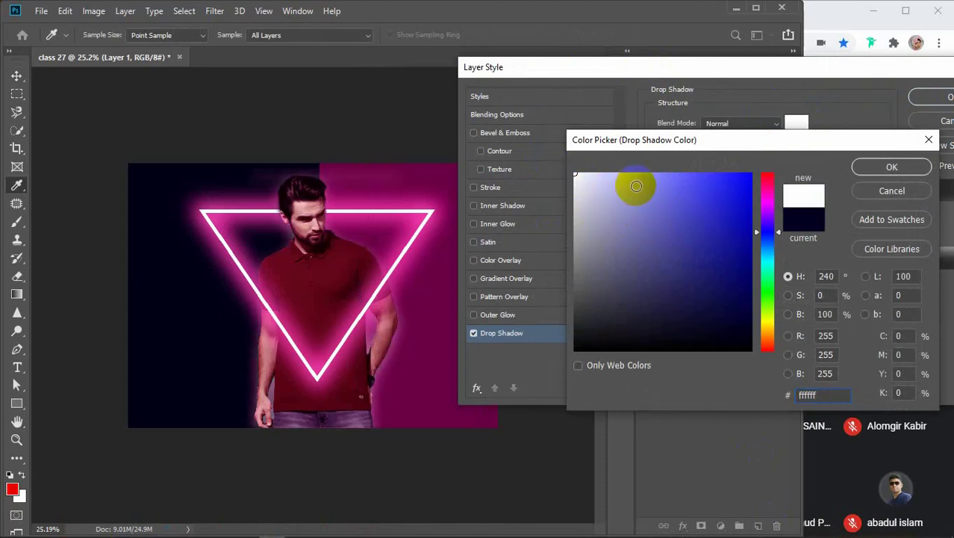
pyautogui.click(867, 165)
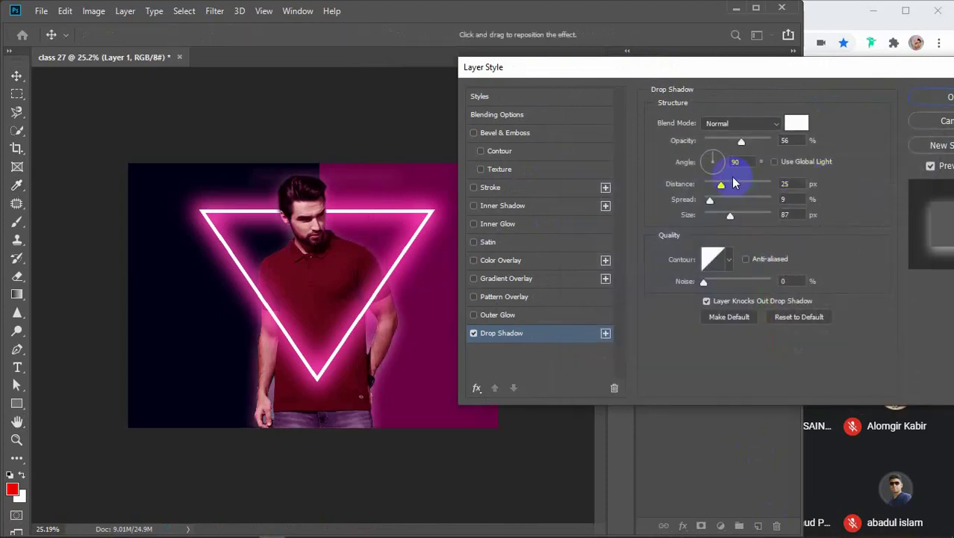
pyautogui.moveTo(720, 160)
pyautogui.mouseDown()
pyautogui.moveTo(719, 173)
pyautogui.moveTo(708, 160)
pyautogui.mouseUp()
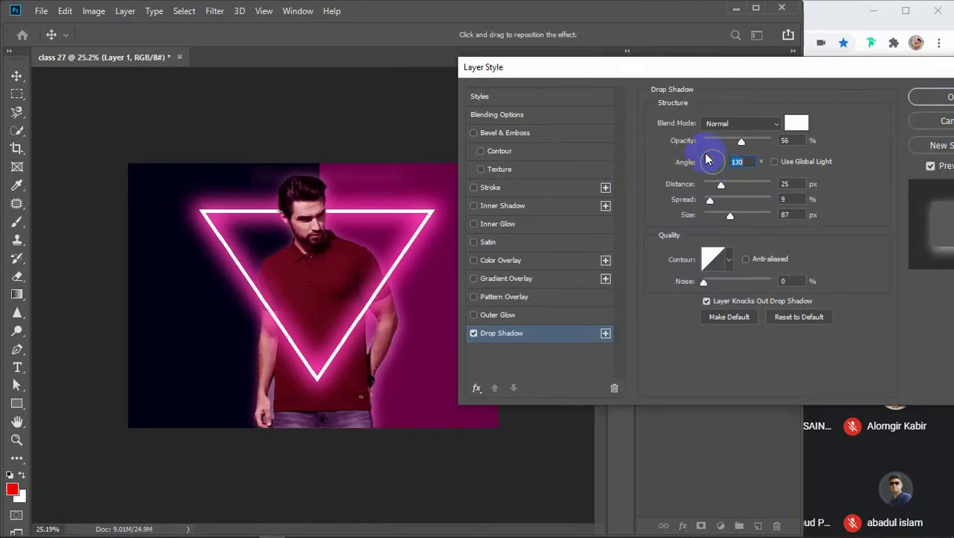
pyautogui.moveTo(720, 171)
pyautogui.mouseDown()
pyautogui.moveTo(725, 161)
pyautogui.moveTo(732, 183)
pyautogui.moveTo(750, 187)
pyautogui.mouseUp()
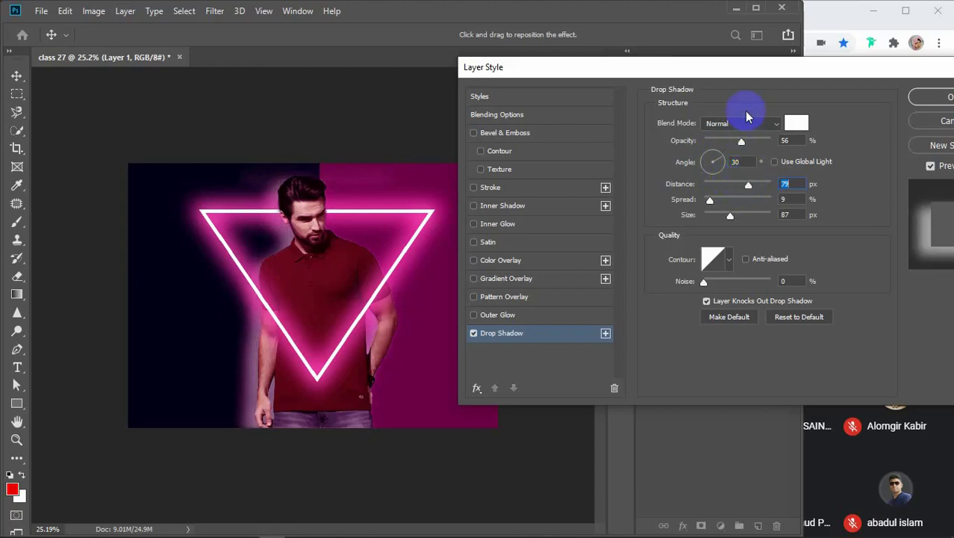
pyautogui.moveTo(777, 65); pyautogui.dragTo(604, 66)
pyautogui.click(786, 121)
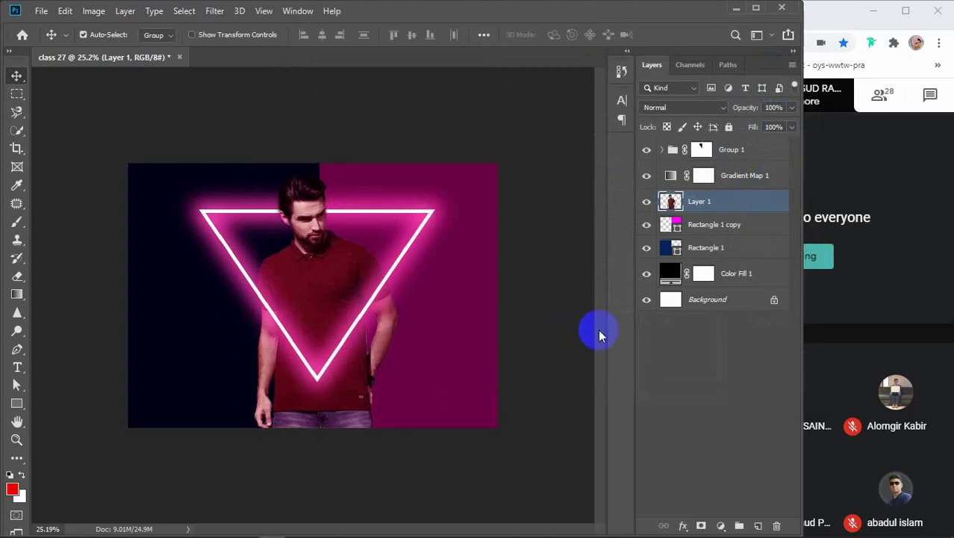
# Delete the neon triangle group, the gradient map and both colored rectangles, keeping the portrait and black fill.
pyautogui.click(757, 152)
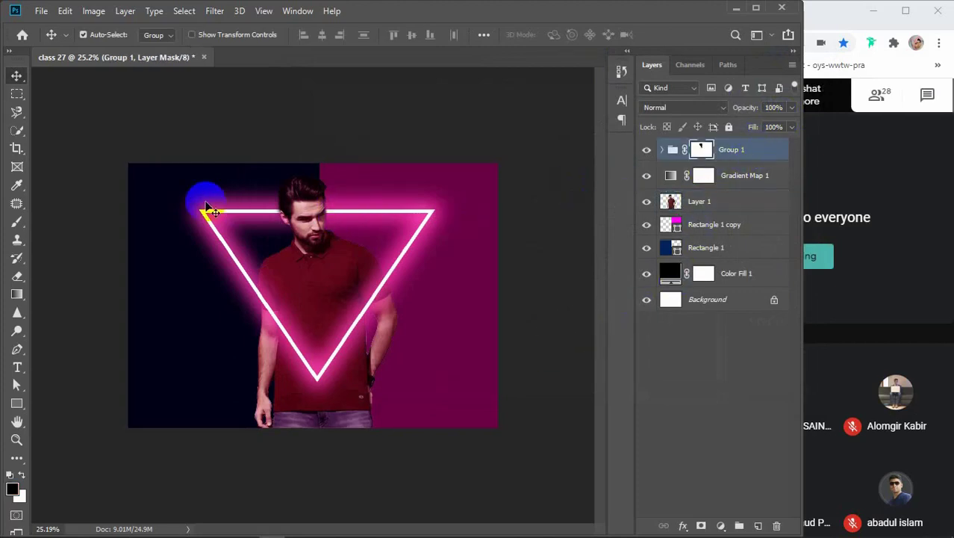
pyautogui.press('Delete')
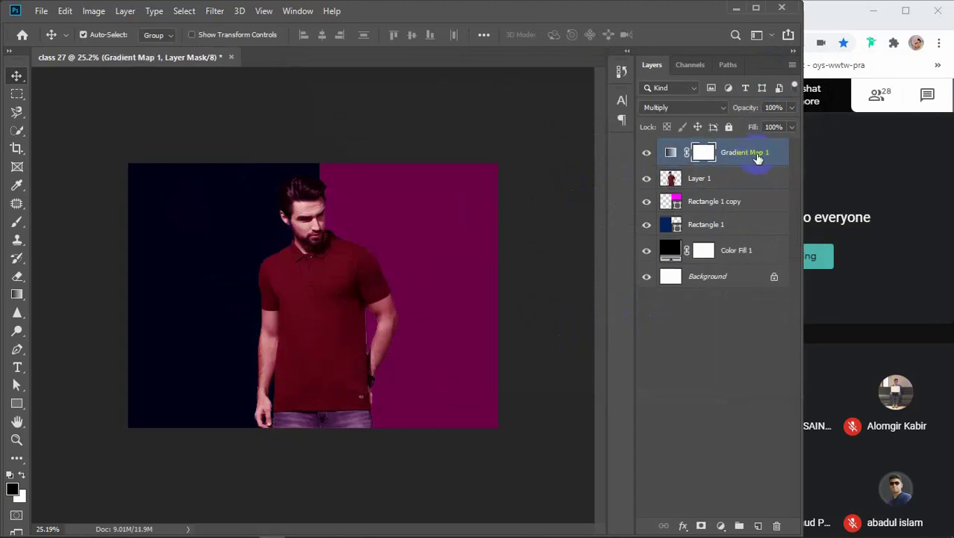
pyautogui.press('Delete')
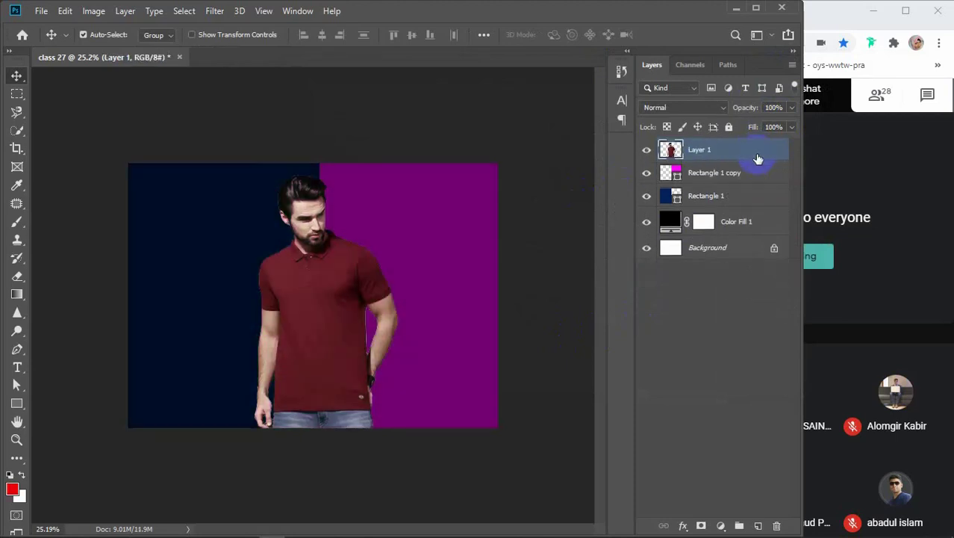
pyautogui.click(706, 174)
pyautogui.press('Delete')
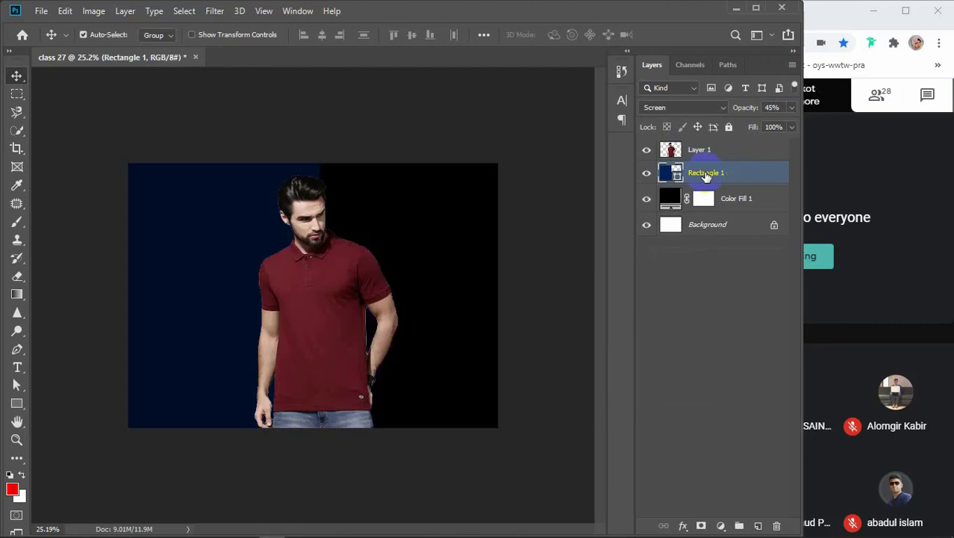
pyautogui.press('Delete')
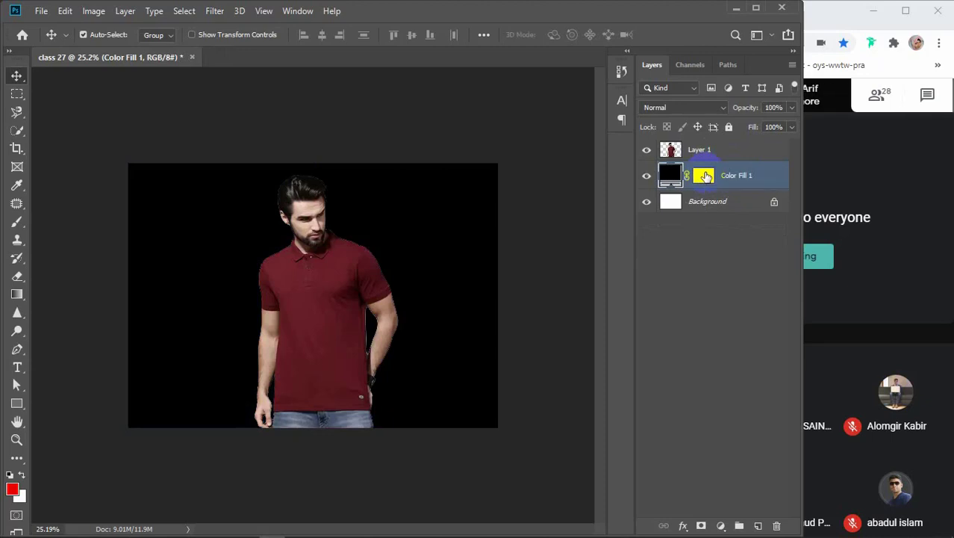
# Draw a three-sided polygon about 1230 by 1065 px with a 20 px white stroke above the portrait layer.
pyautogui.click(728, 153)
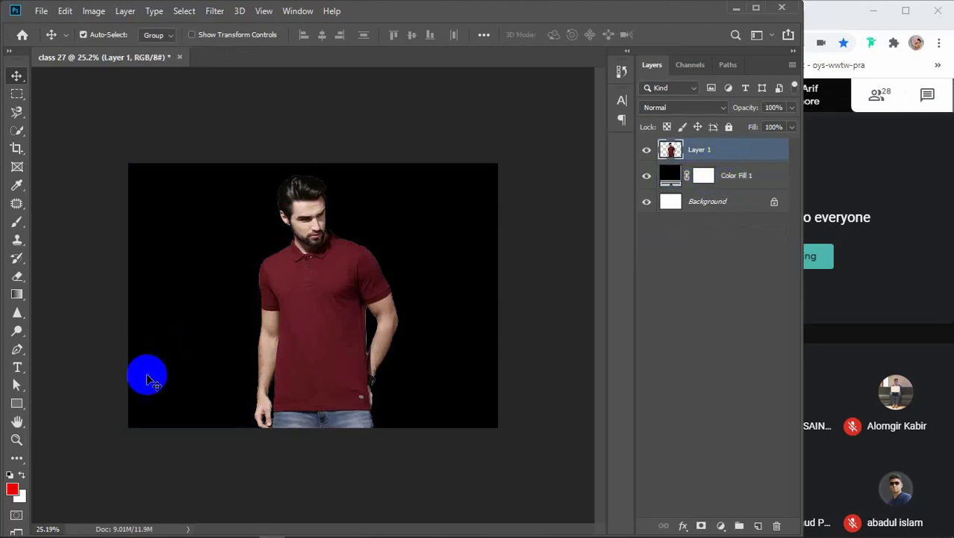
pyautogui.click(17, 404)
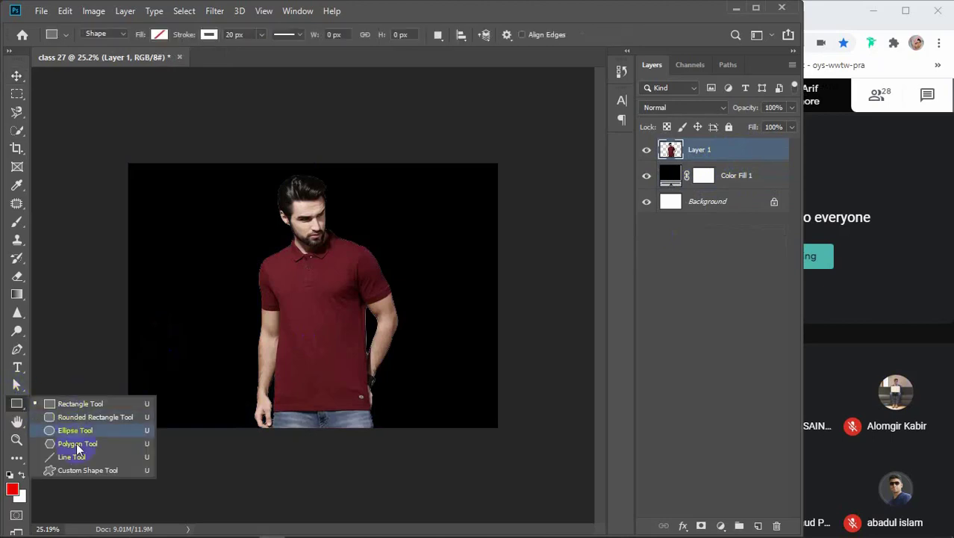
pyautogui.click(112, 444)
pyautogui.moveTo(317, 324)
pyautogui.mouseDown()
pyautogui.moveTo(342, 238)
pyautogui.moveTo(324, 185)
pyautogui.moveTo(317, 192)
pyautogui.moveTo(329, 200)
pyautogui.mouseUp()
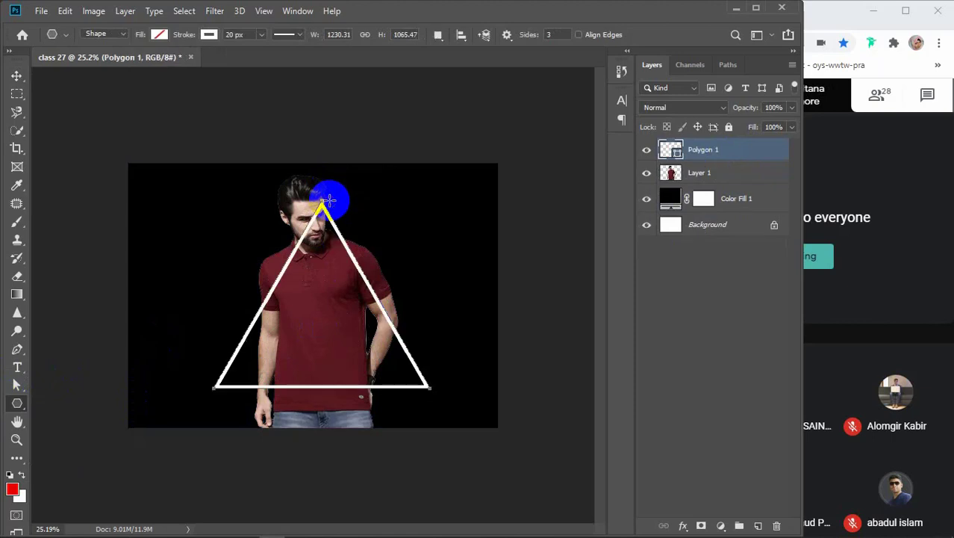
# Flip the triangle vertically and reposition it over the man's face and torso at about X 1012, Y 776.5 px.
pyautogui.press('v')
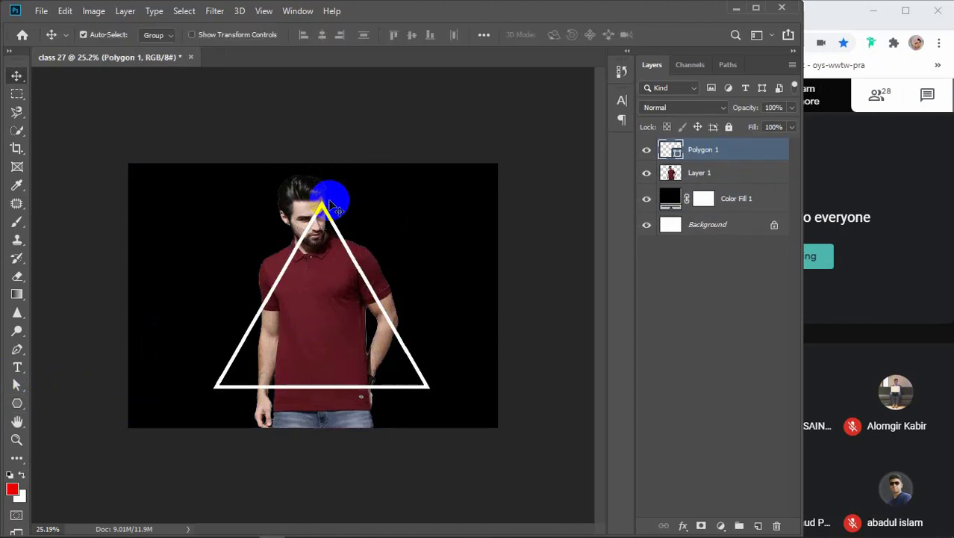
pyautogui.hotkey('ctrl', 't')
pyautogui.rightClick(328, 224)
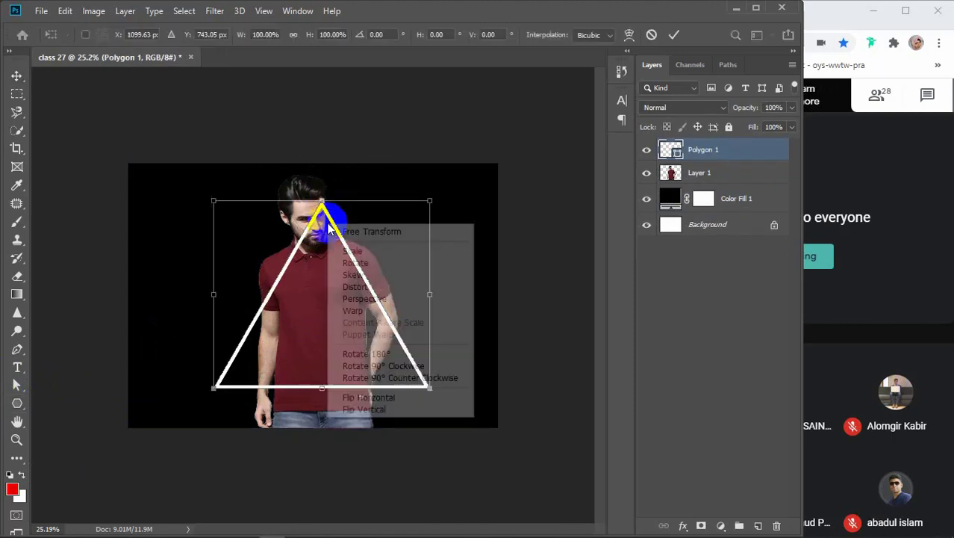
pyautogui.click(366, 409)
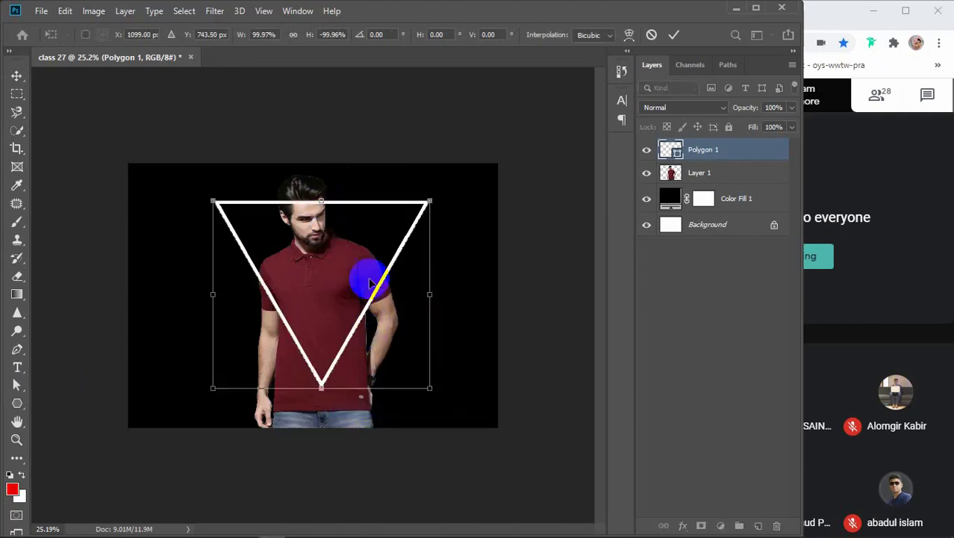
pyautogui.moveTo(390, 265); pyautogui.dragTo(377, 272)
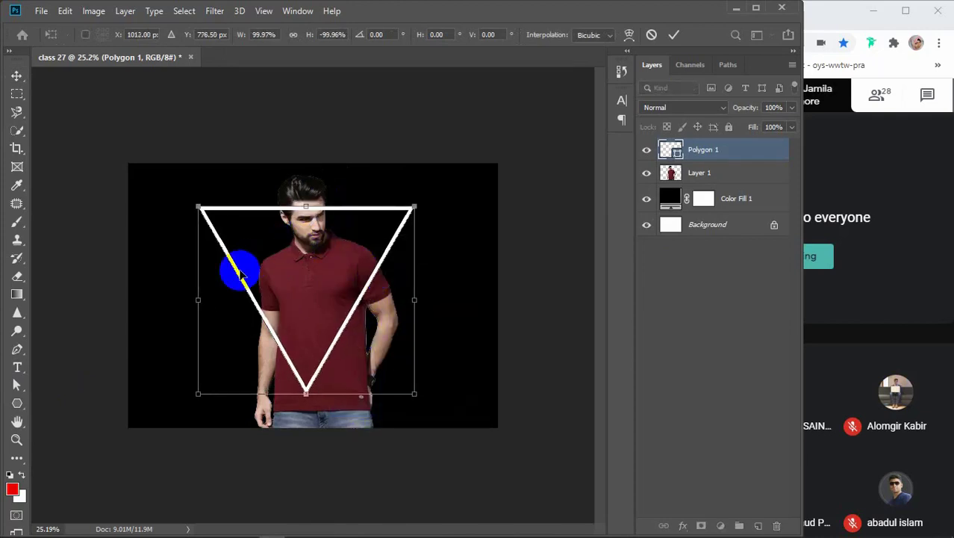
# Set the inverted triangle's stroke width to 60 px.
pyautogui.click(17, 402)
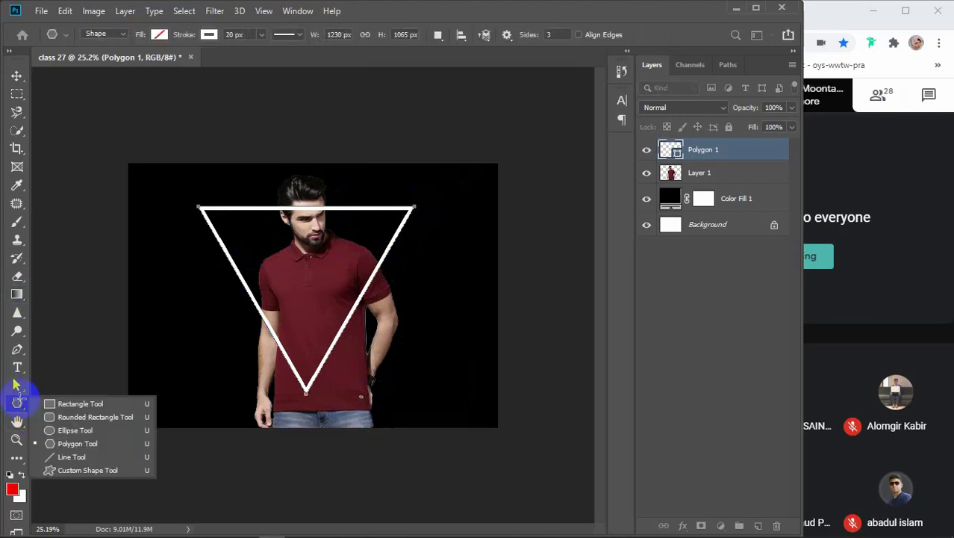
pyautogui.click(253, 34)
pyautogui.write('58')
pyautogui.press('Return')
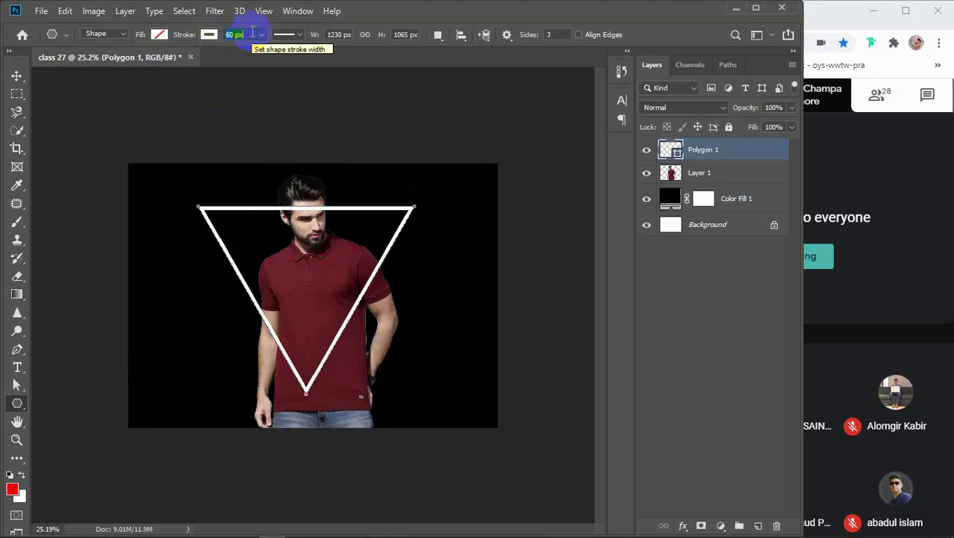
pyautogui.press('Return')
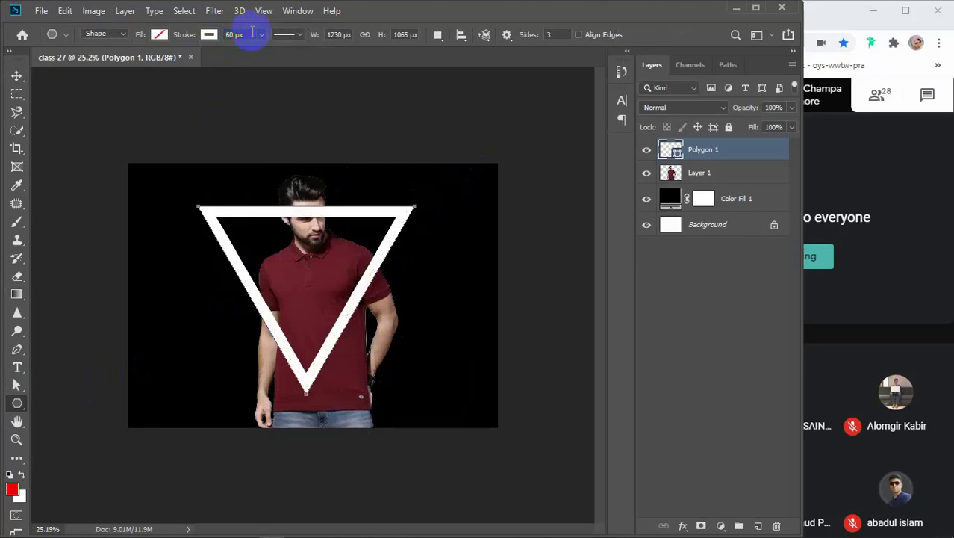
# Reduce the inverted triangle's stroke width to 40 px and finally to 35 px, then select the triangle for moving.
pyautogui.click(252, 33)
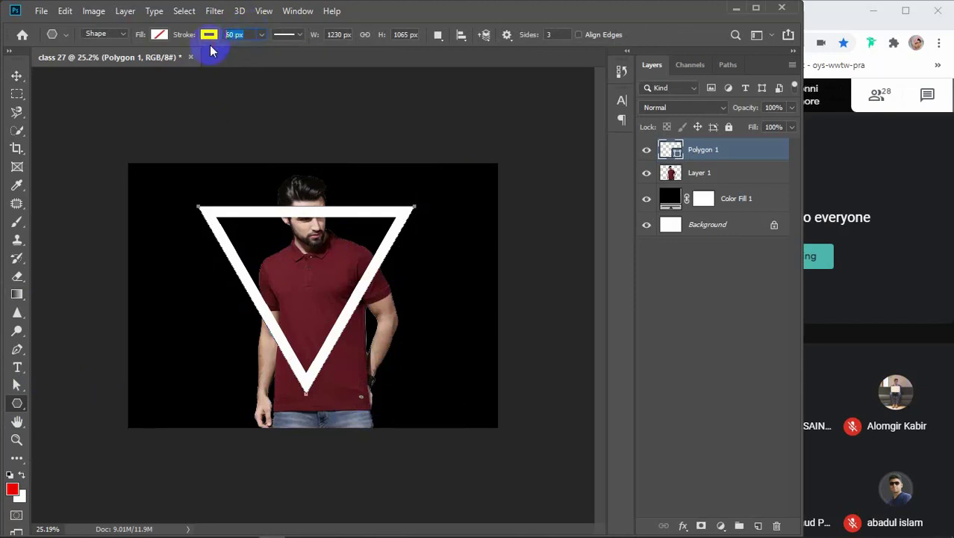
pyautogui.write('40')
pyautogui.press('Return')
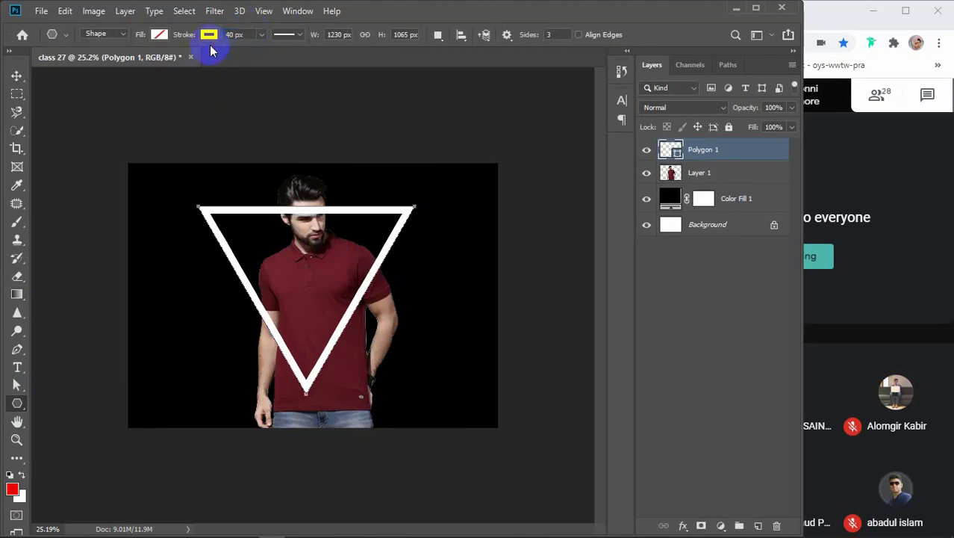
pyautogui.click(252, 33)
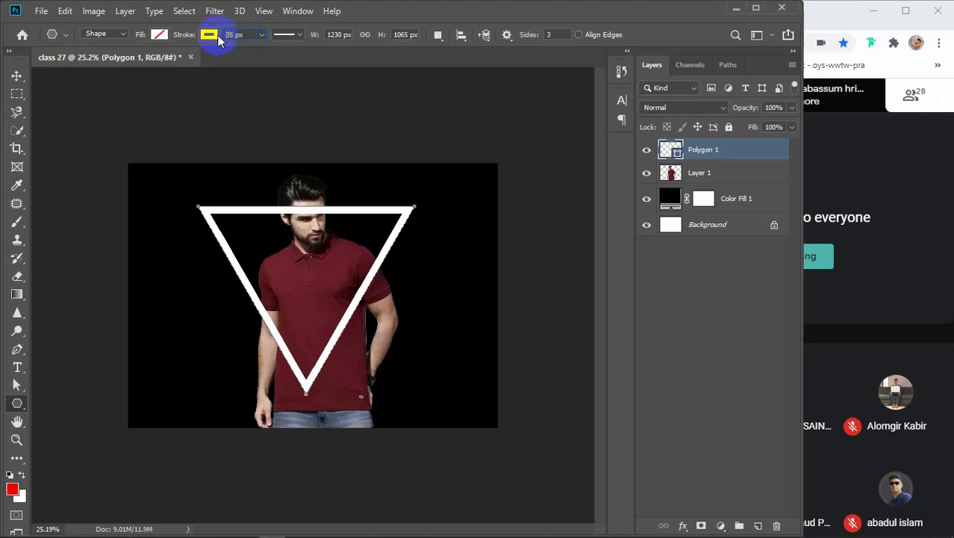
pyautogui.click(280, 53)
pyautogui.moveTo(16, 75); pyautogui.dragTo(104, 128)
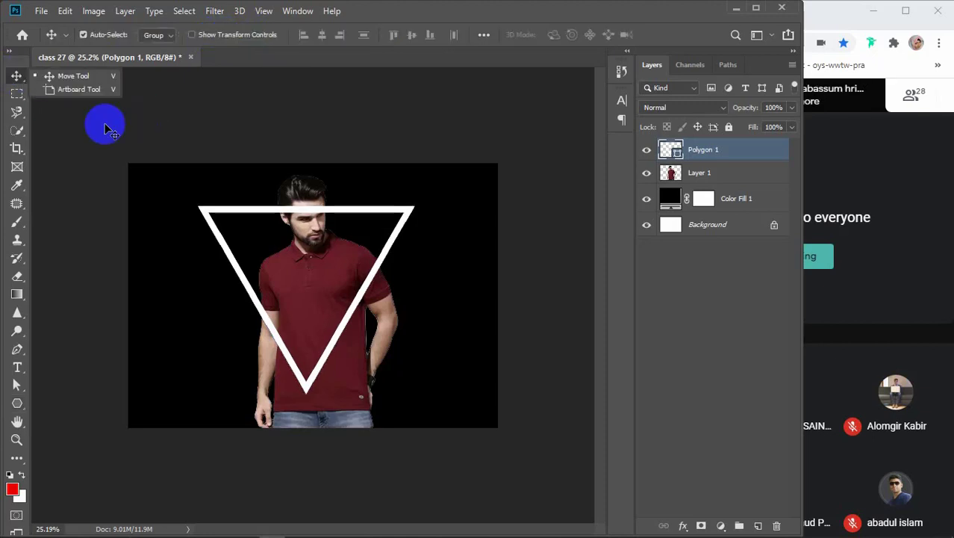
pyautogui.click(359, 214)
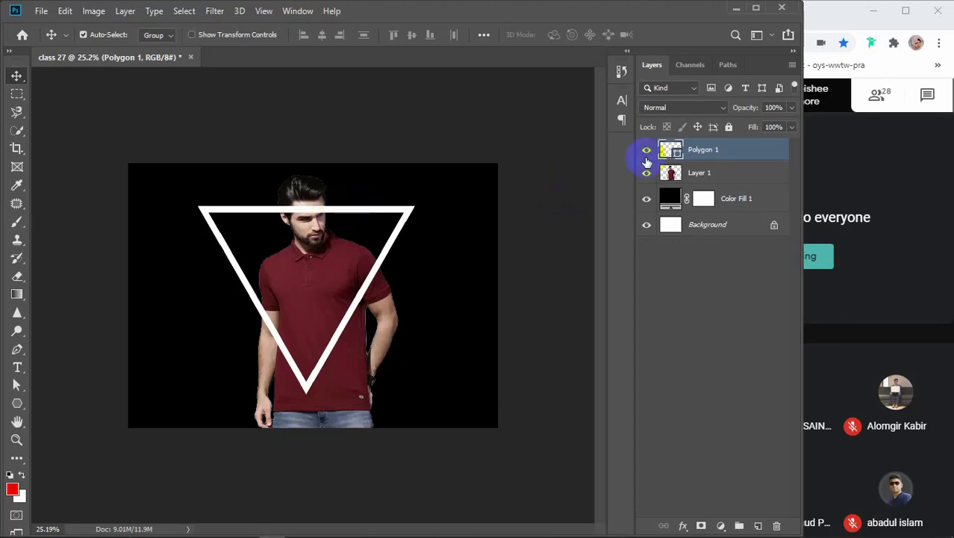
# Add a Stroke layer effect to the Polygon 1 layer with a size of 20 px, positioned outside.
pyautogui.doubleClick(758, 152)
pyautogui.moveTo(505, 66); pyautogui.dragTo(680, 71)
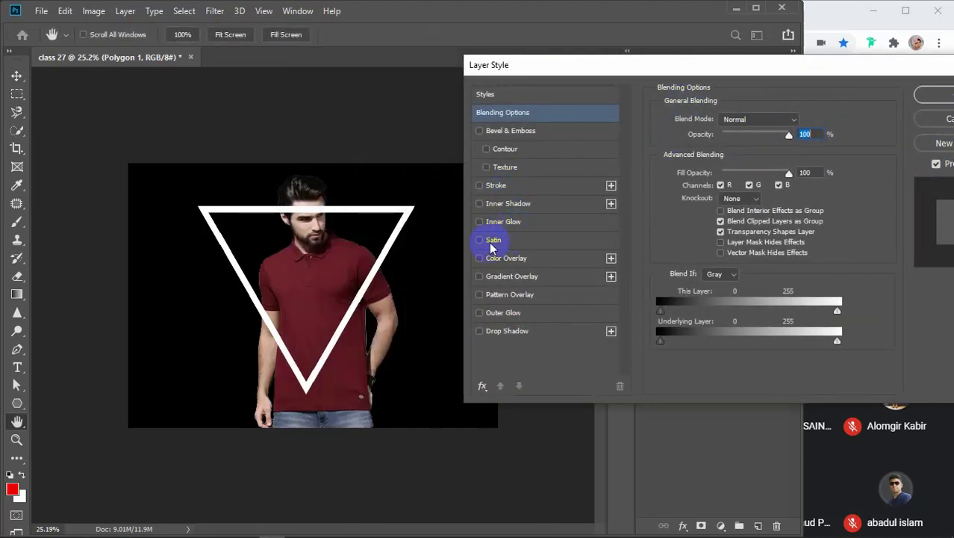
pyautogui.click(497, 187)
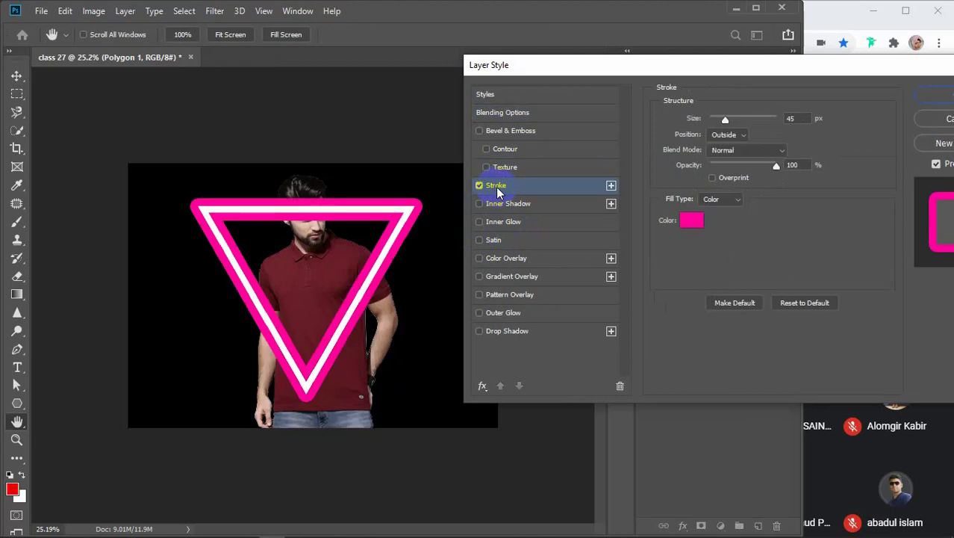
pyautogui.click(798, 119)
pyautogui.press('Down')
pyautogui.press('Down')
pyautogui.press('Down')
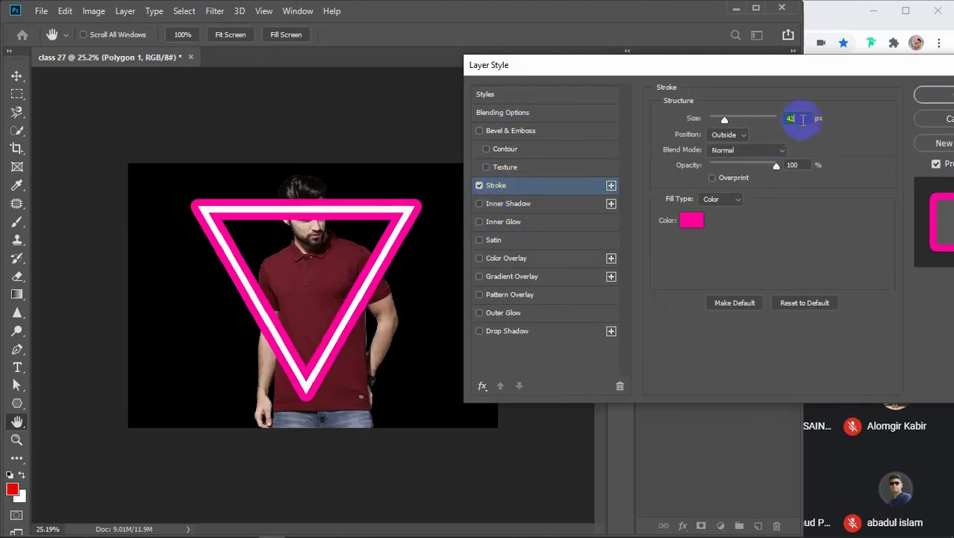
pyautogui.press('Down')
pyautogui.press('Down')
pyautogui.press('Down')
pyautogui.press('Down')
pyautogui.press('Down')
pyautogui.press('Down')
pyautogui.press('Down')
pyautogui.press('Down')
pyautogui.press('Down')
pyautogui.press('Down')
pyautogui.press('Down')
pyautogui.press('Down')
pyautogui.press('Down')
pyautogui.press('Down')
pyautogui.press('Down')
pyautogui.press('Down')
pyautogui.press('Down')
pyautogui.press('Down')
pyautogui.press('Down')
pyautogui.press('Down')
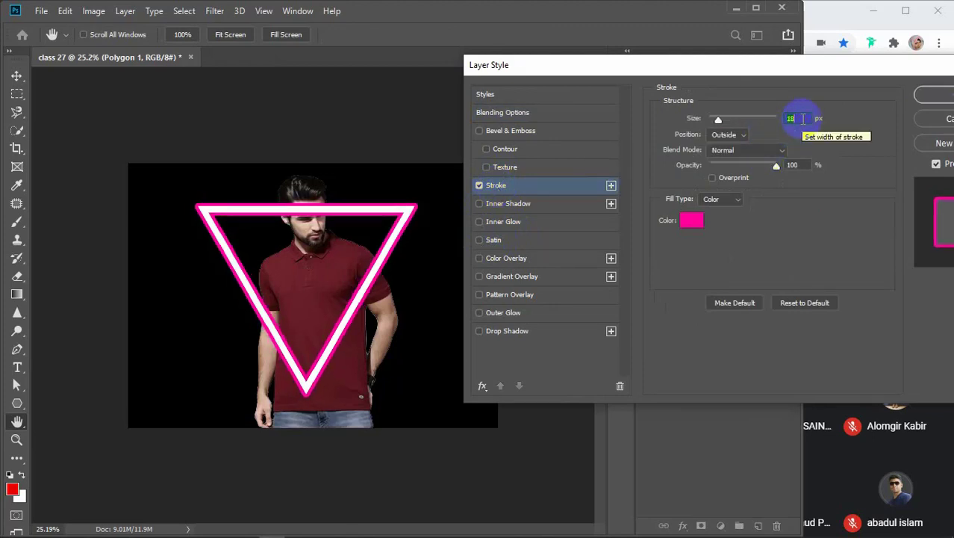
pyautogui.press('Up')
pyautogui.press('Up')
pyautogui.press('Up')
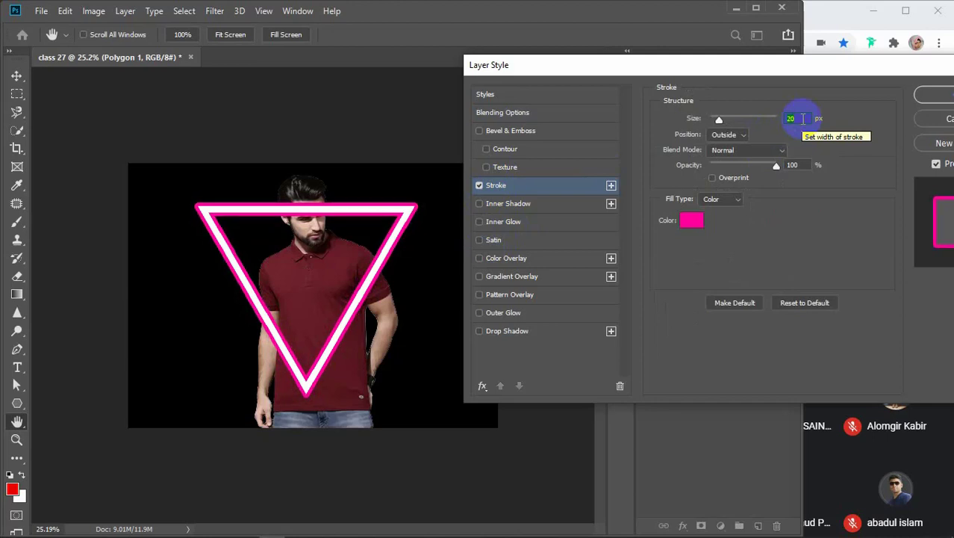
pyautogui.moveTo(795, 64); pyautogui.dragTo(753, 58)
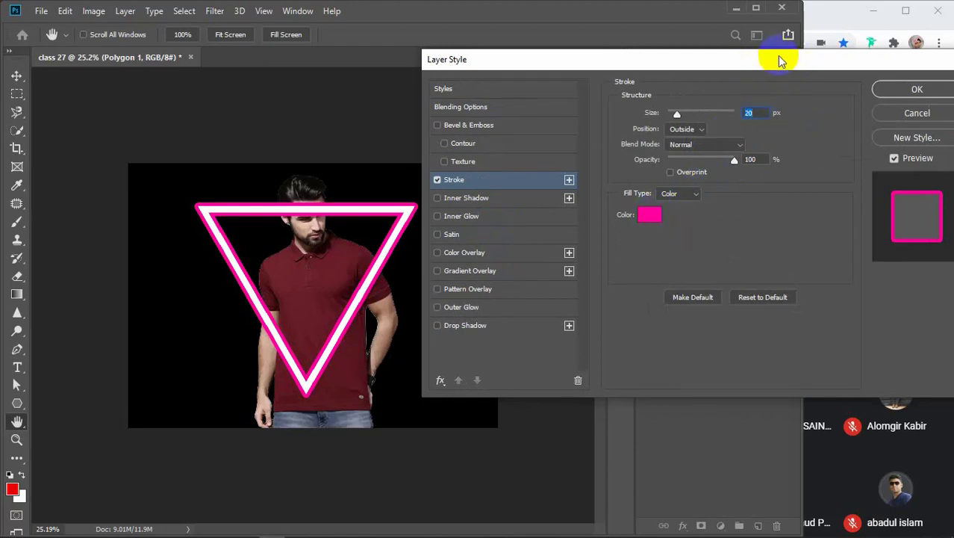
# Change the triangle's Stroke effect color to cyan 00d2ff and apply the layer style.
pyautogui.click(649, 215)
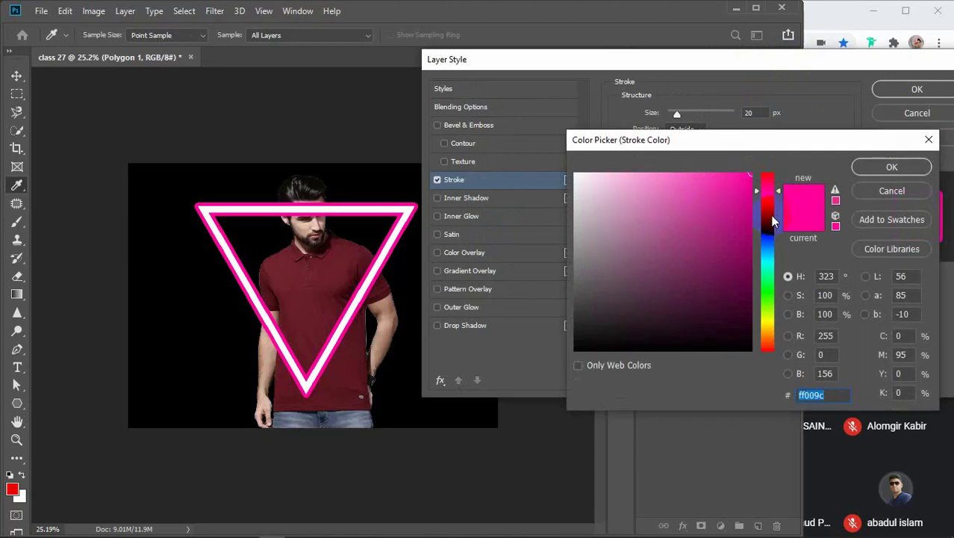
pyautogui.click(767, 219)
pyautogui.click(772, 258)
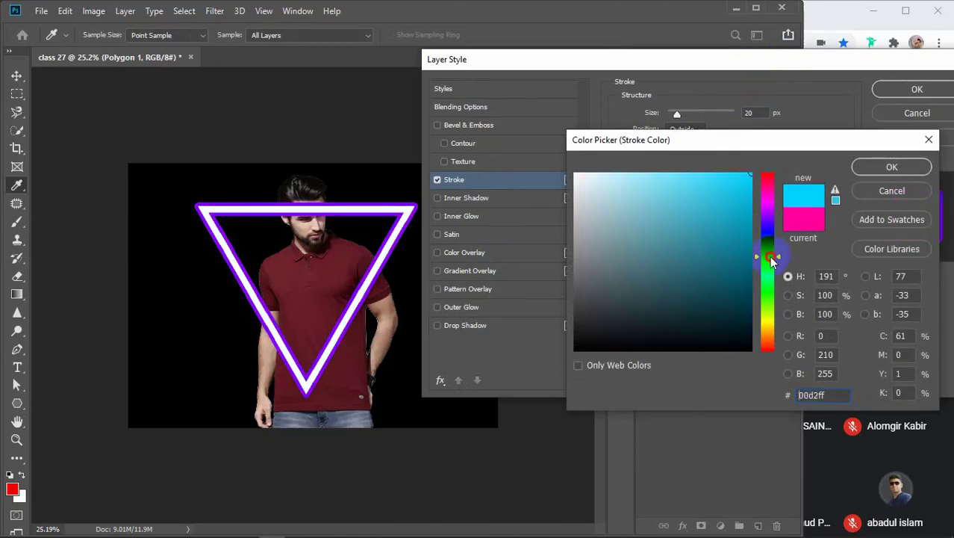
pyautogui.click(886, 168)
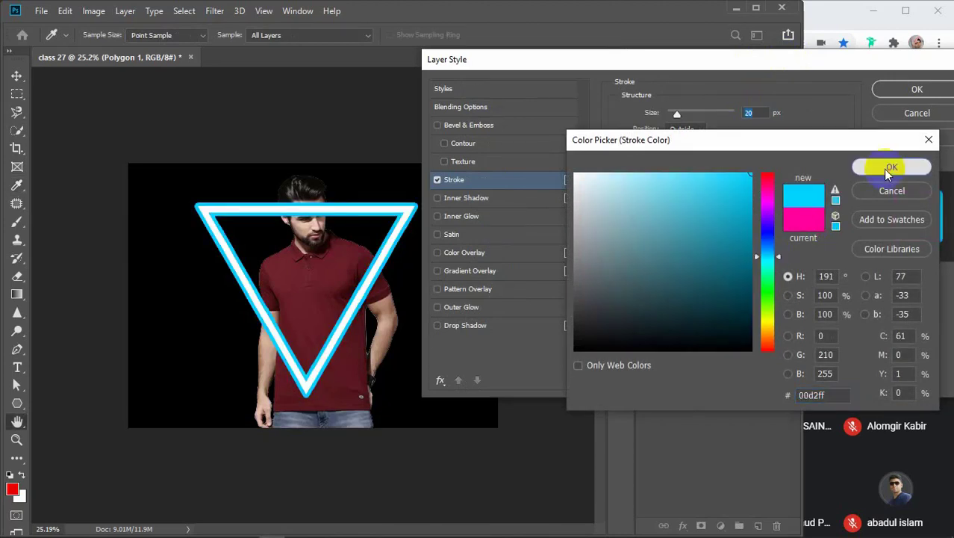
pyautogui.click(888, 91)
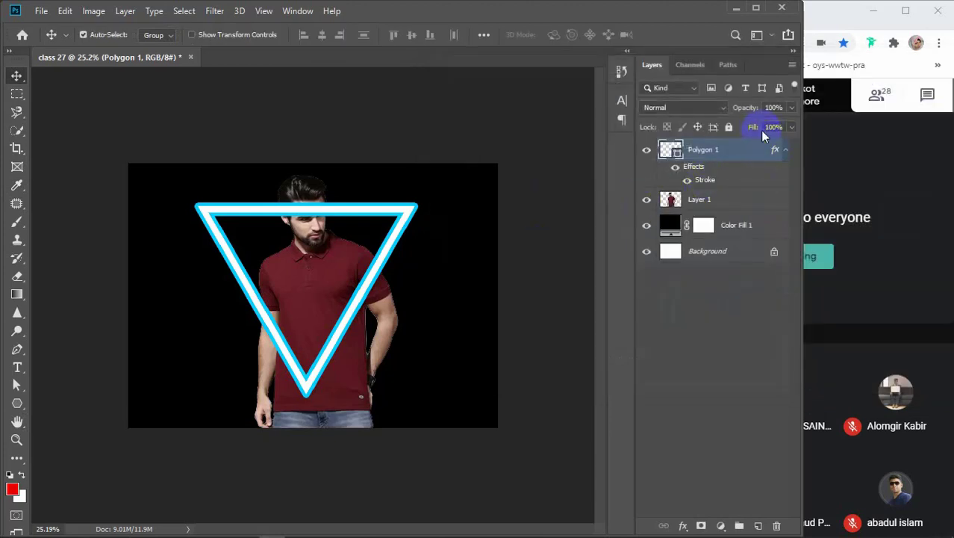
# Set the triangle layer's fill to 0%, then put the layer in a group of its own and collapse the group.
pyautogui.moveTo(760, 130); pyautogui.dragTo(663, 133)
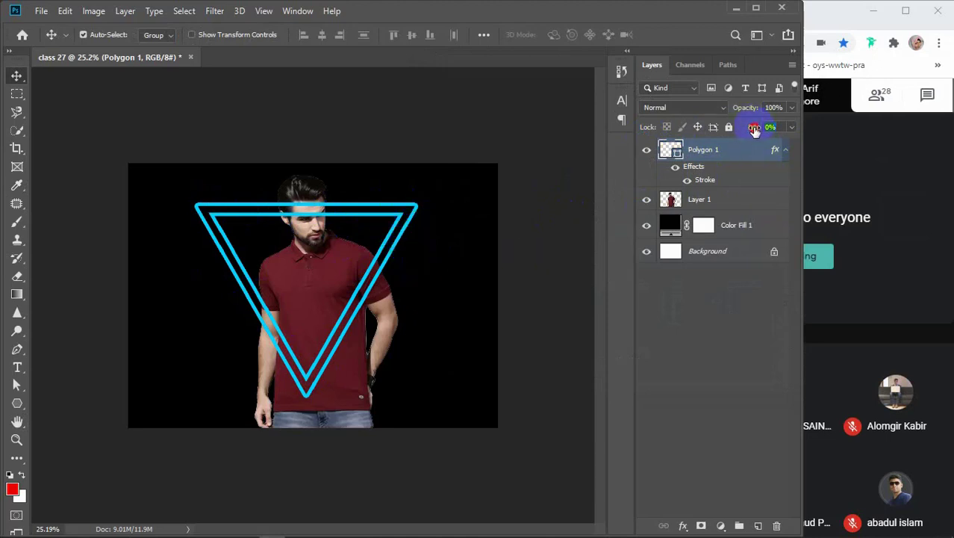
pyautogui.click(753, 130)
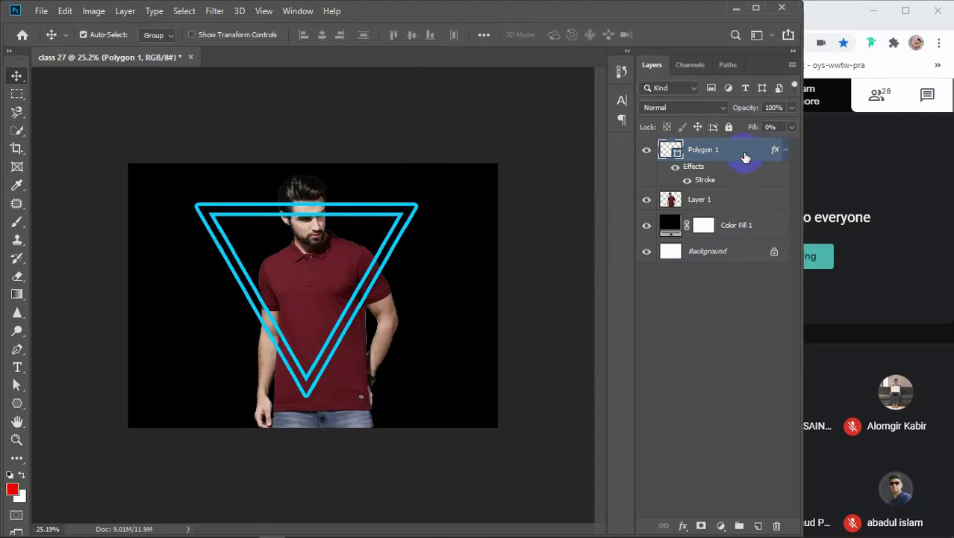
pyautogui.hotkey('ctrl', 'g')
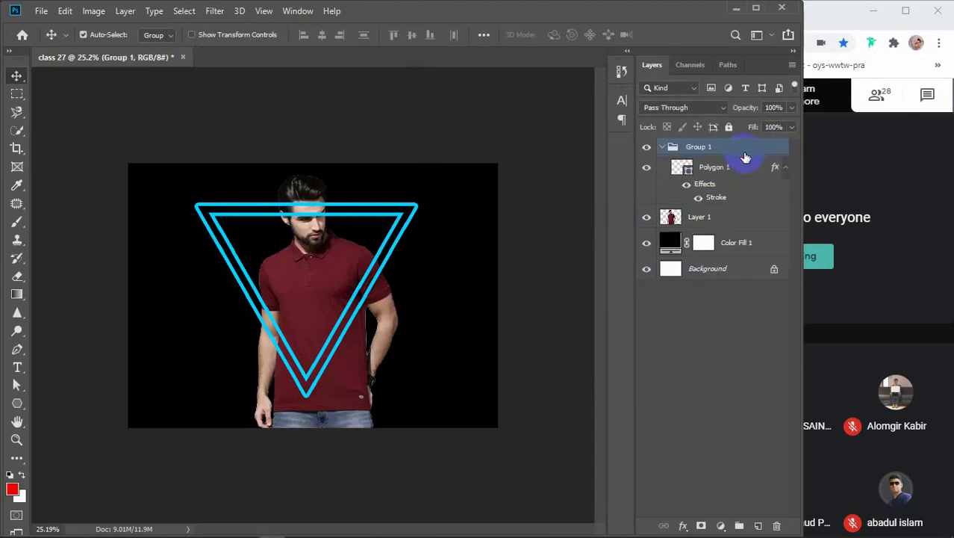
pyautogui.click(661, 147)
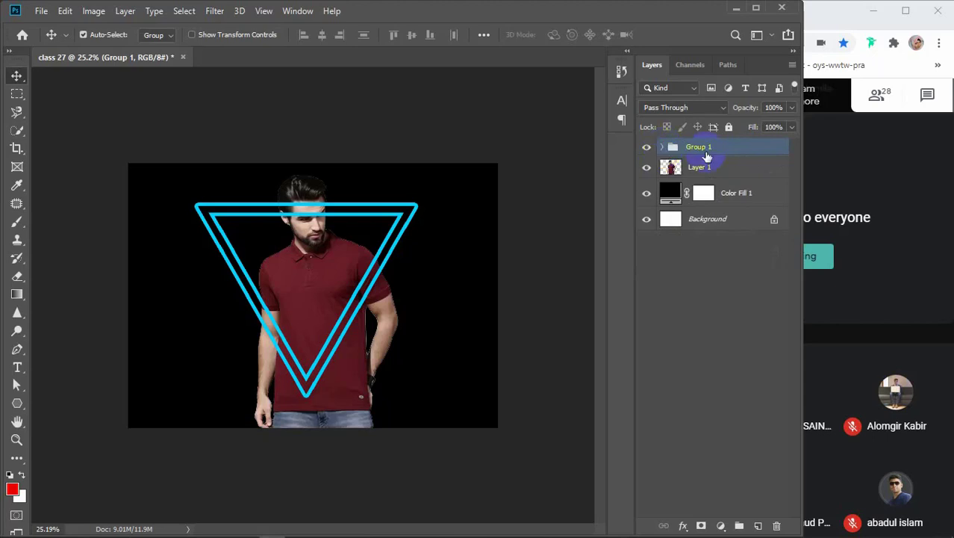
# Add a Gradient Overlay effect to the triangle's group and recolor the gradient's black stop to saturated blue.
pyautogui.doubleClick(755, 149)
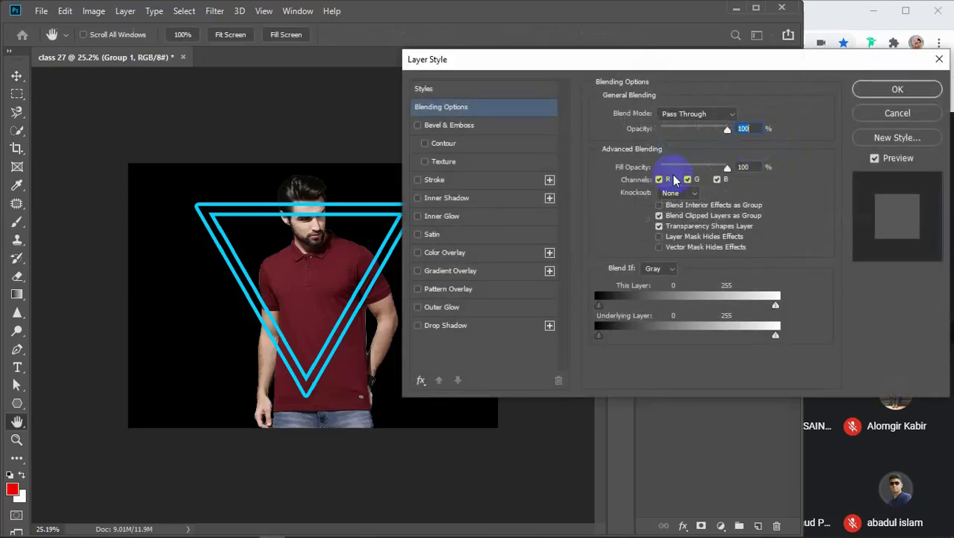
pyautogui.moveTo(494, 57); pyautogui.dragTo(609, 60)
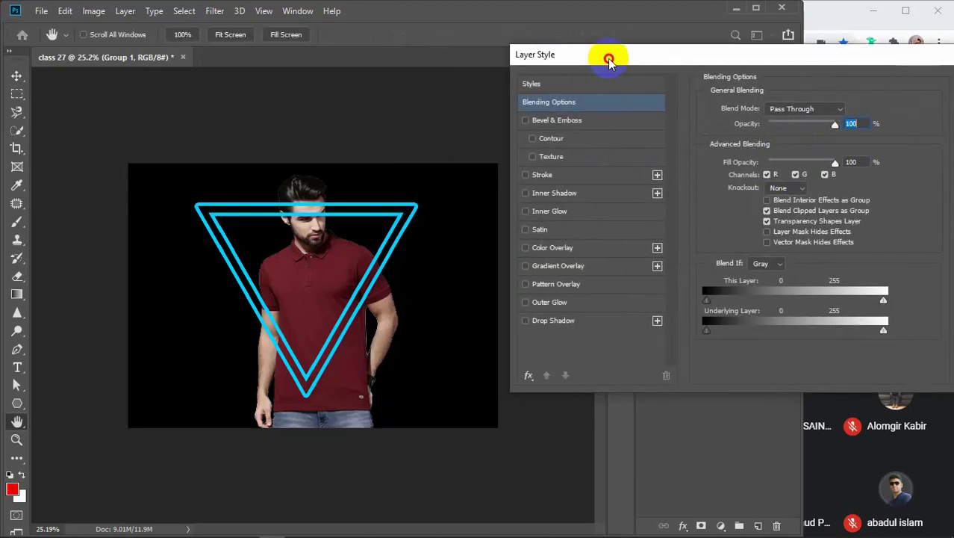
pyautogui.click(551, 268)
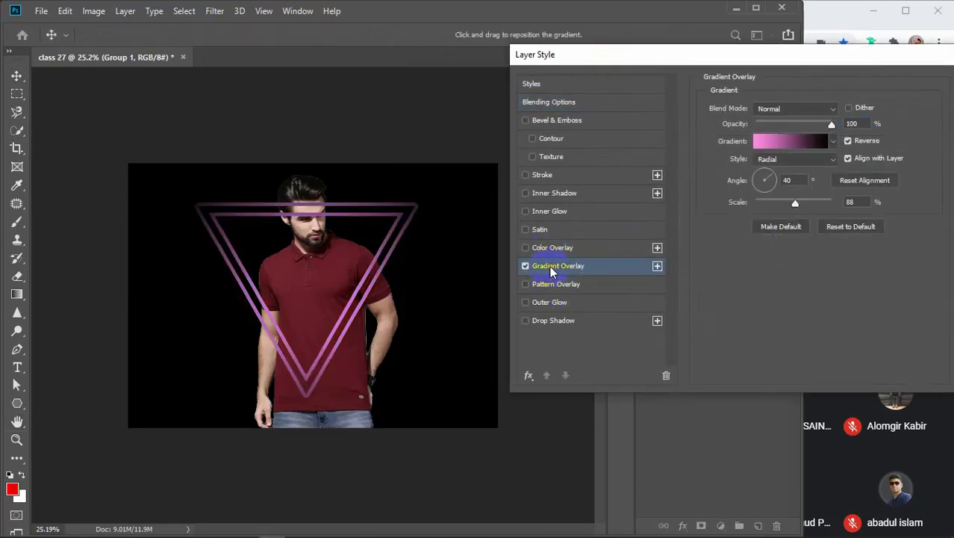
pyautogui.click(791, 141)
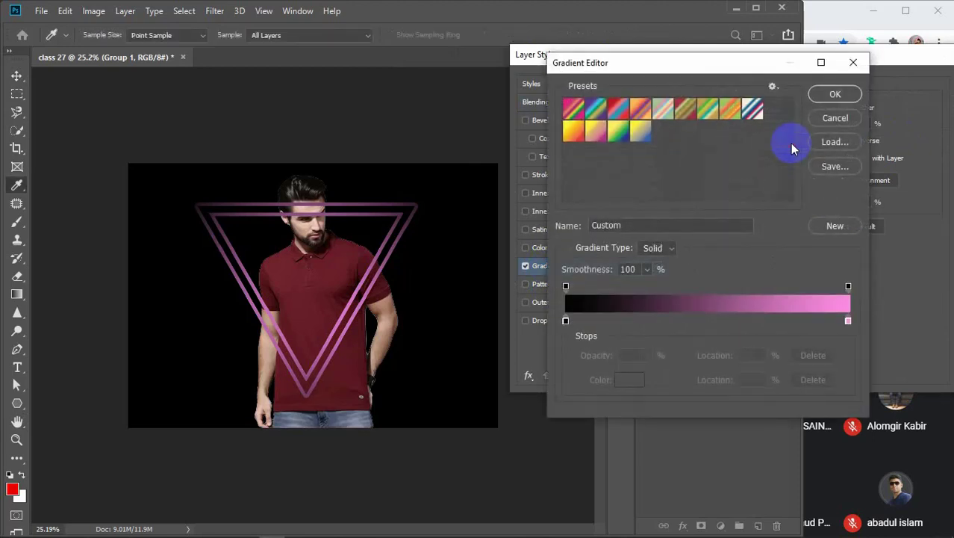
pyautogui.click(568, 321)
pyautogui.click(631, 380)
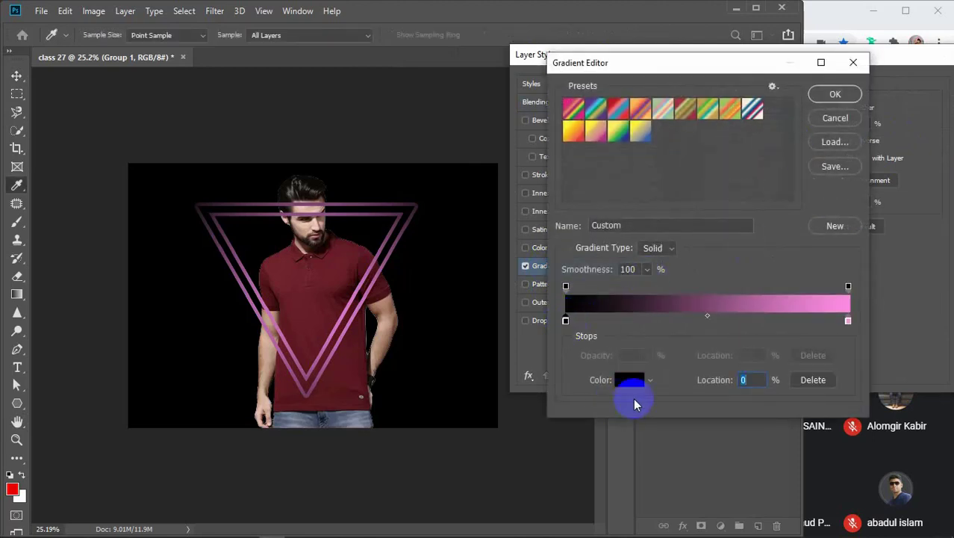
pyautogui.click(767, 230)
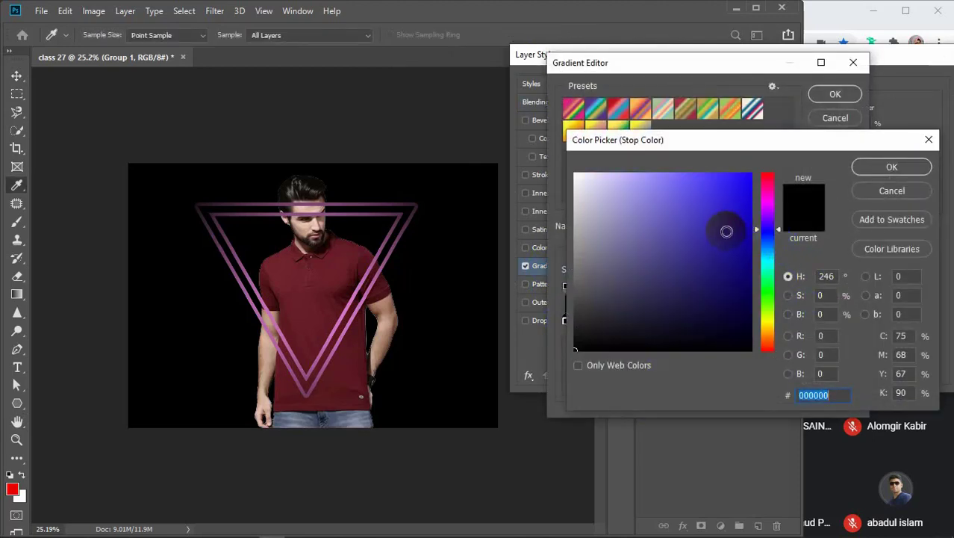
pyautogui.moveTo(727, 226); pyautogui.dragTo(762, 153)
pyautogui.click(885, 169)
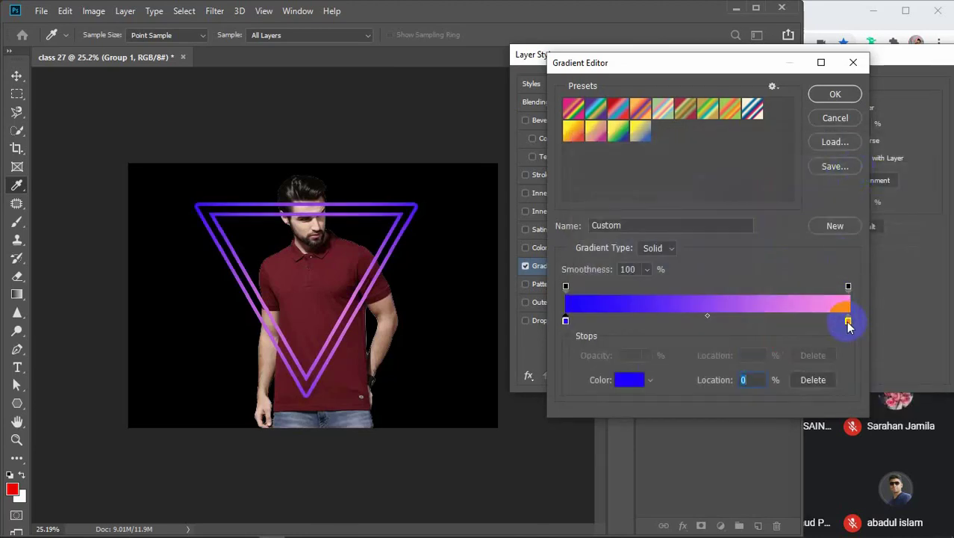
# Change the gradient's light pink end stop to hot pink ff0078 and accept the edited gradient.
pyautogui.click(848, 323)
pyautogui.click(633, 379)
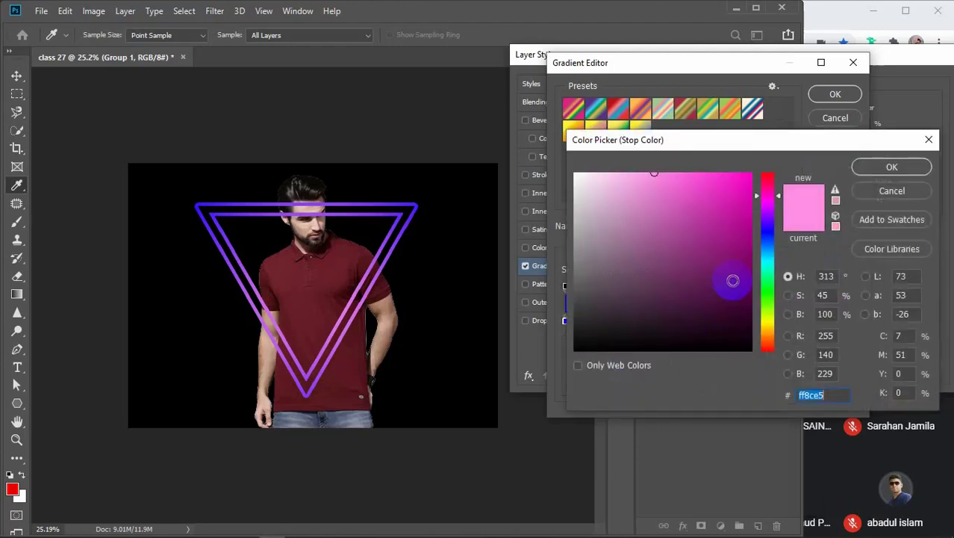
pyautogui.moveTo(746, 191); pyautogui.dragTo(760, 146)
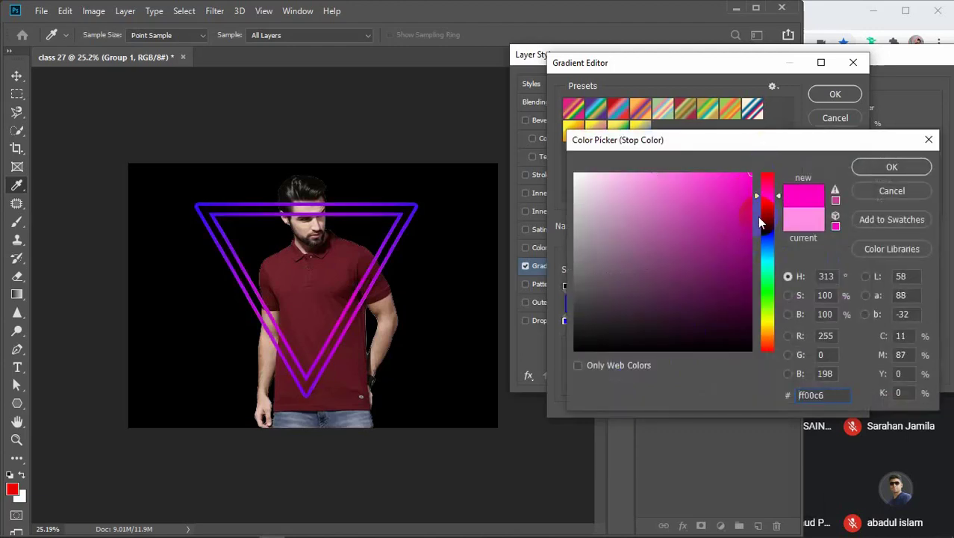
pyautogui.moveTo(639, 192); pyautogui.dragTo(644, 167)
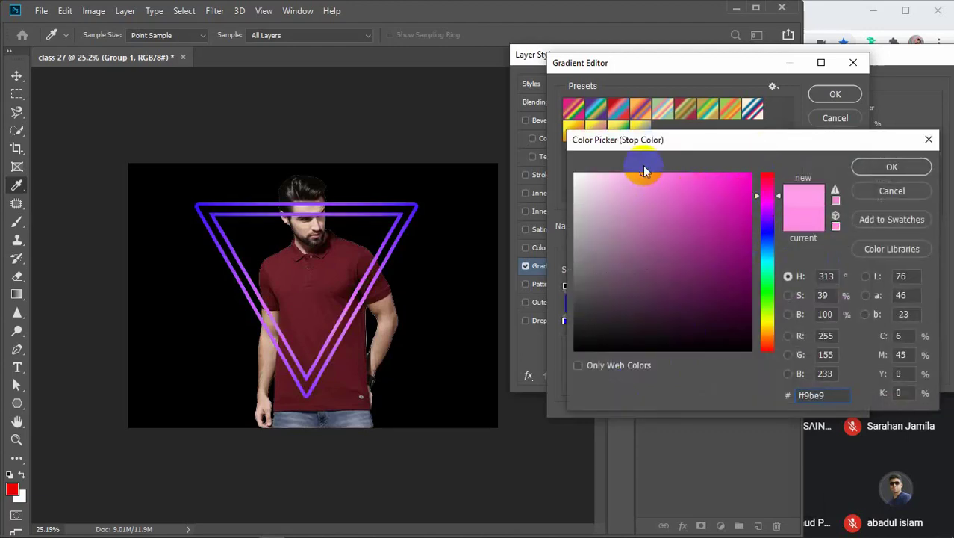
pyautogui.click(768, 188)
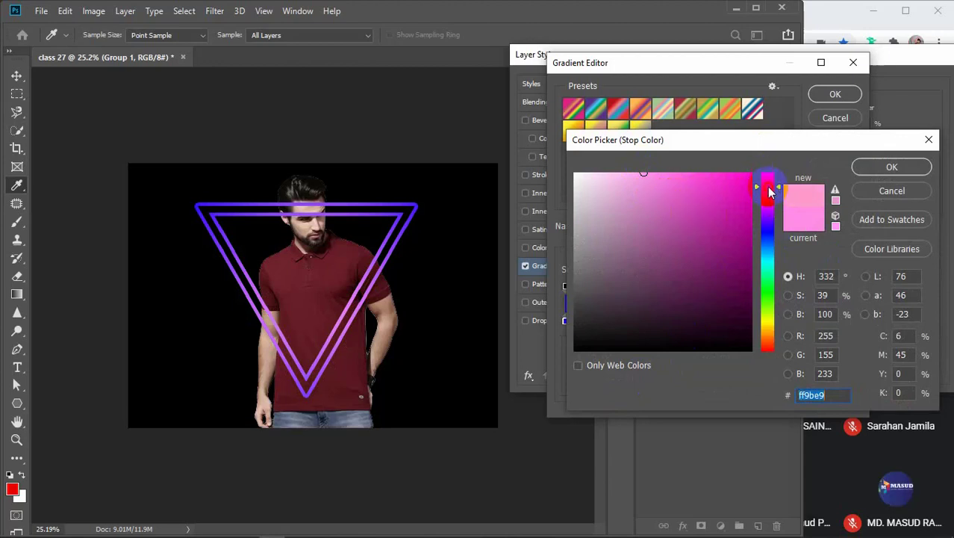
pyautogui.moveTo(685, 188)
pyautogui.mouseDown()
pyautogui.moveTo(767, 160)
pyautogui.moveTo(771, 168)
pyautogui.mouseUp()
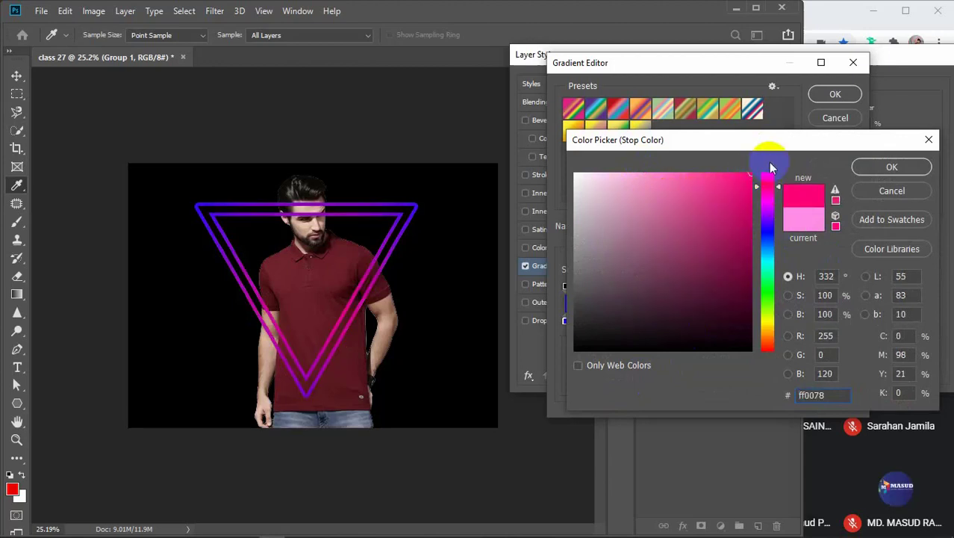
pyautogui.click(863, 165)
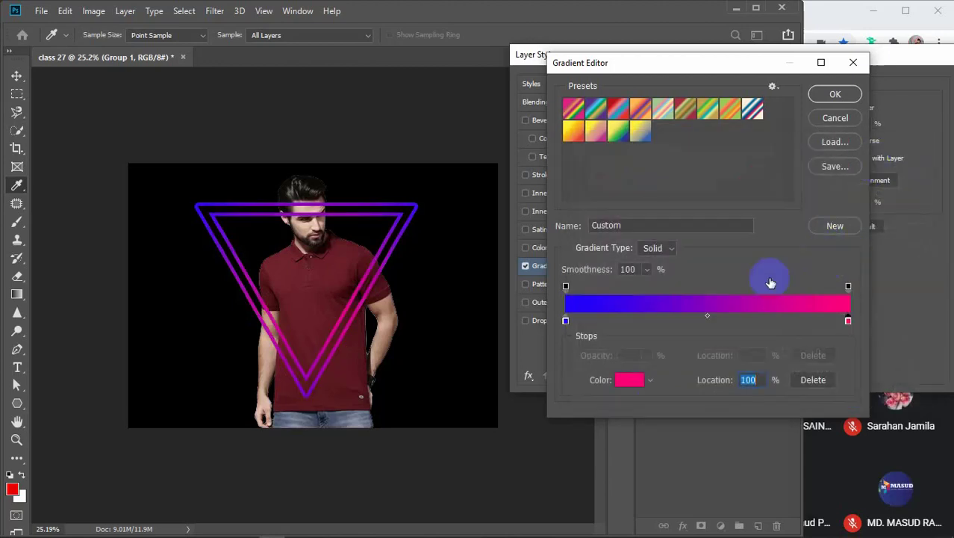
pyautogui.click(835, 94)
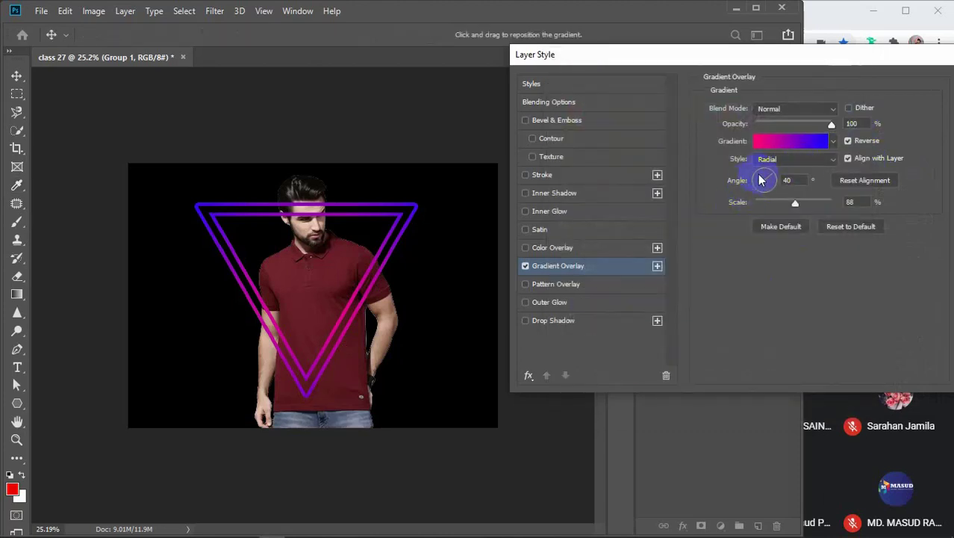
# Set the group's Gradient Overlay to Linear style at a 143° angle and apply the layer style.
pyautogui.click(763, 177)
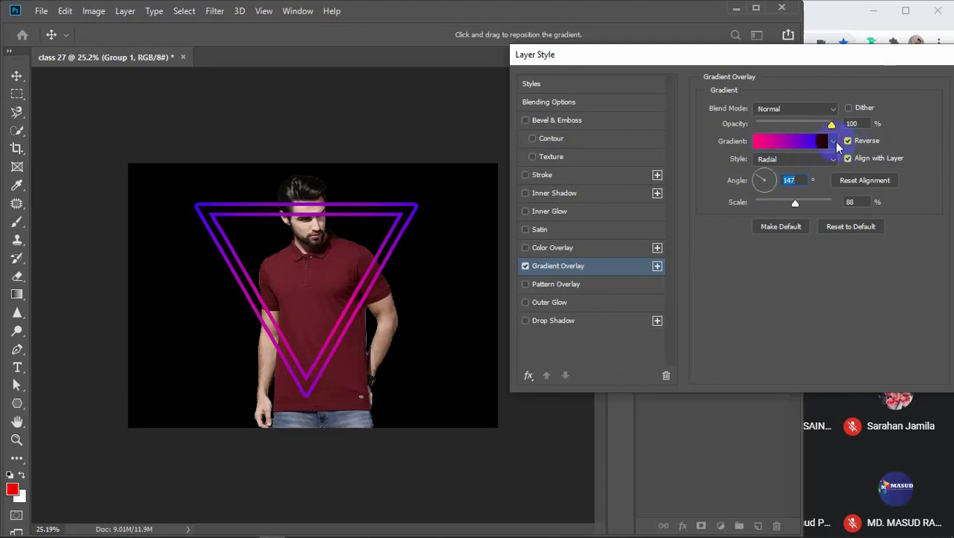
pyautogui.click(822, 161)
pyautogui.click(785, 170)
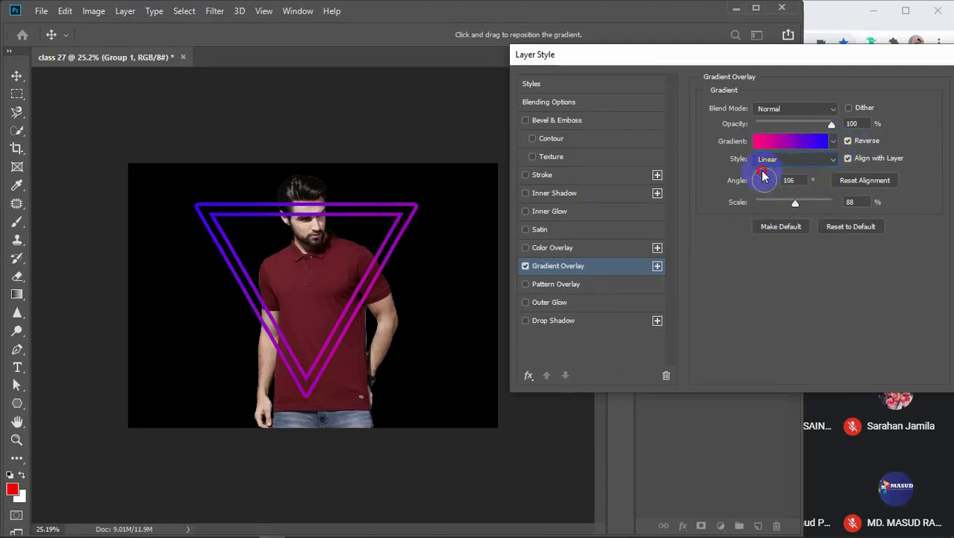
pyautogui.click(759, 177)
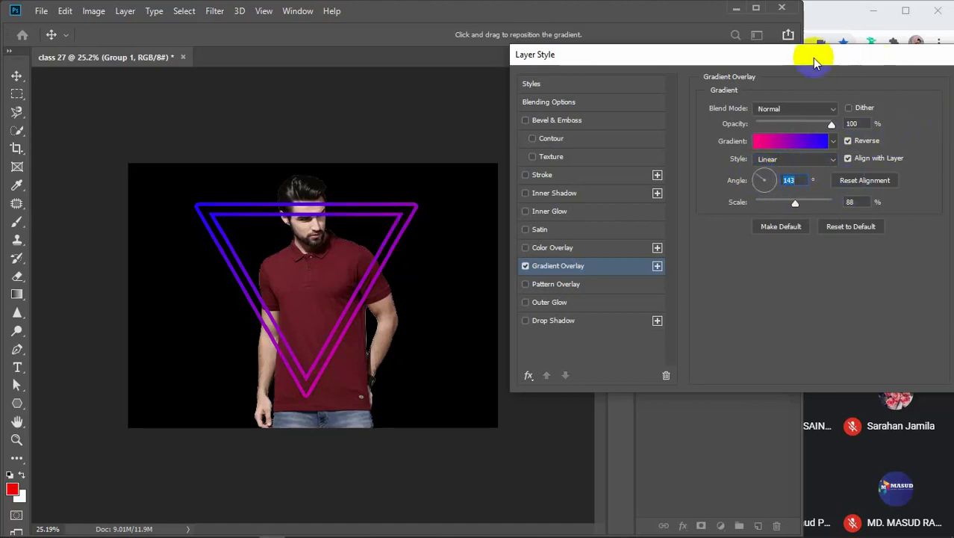
pyautogui.moveTo(813, 58); pyautogui.dragTo(653, 58)
pyautogui.click(826, 84)
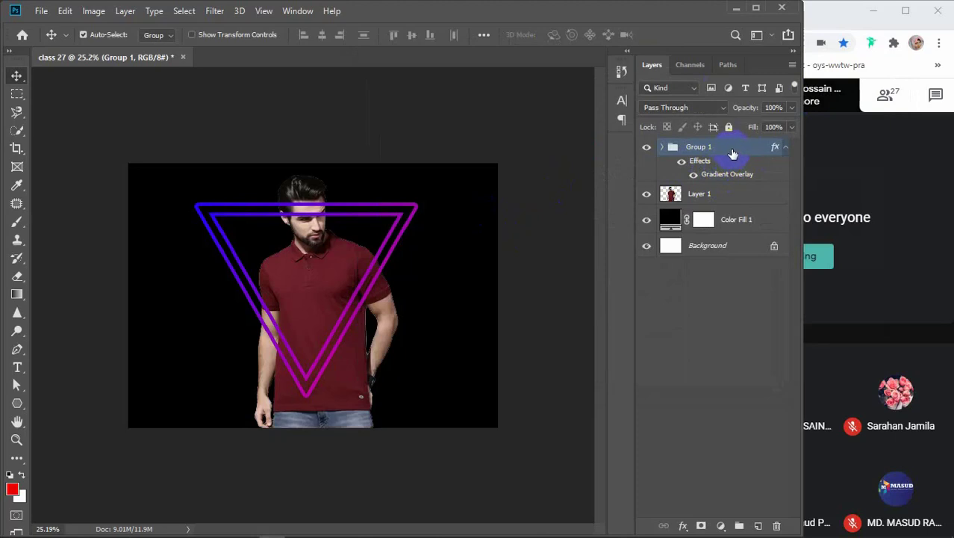
# Duplicate the triangle's group and hide the original group beneath the copy.
pyautogui.click(662, 149)
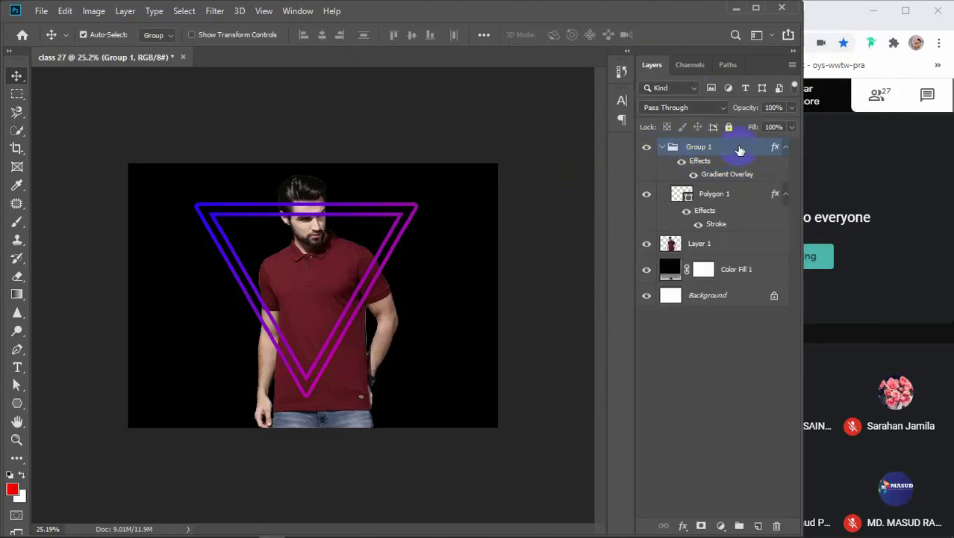
pyautogui.click(661, 149)
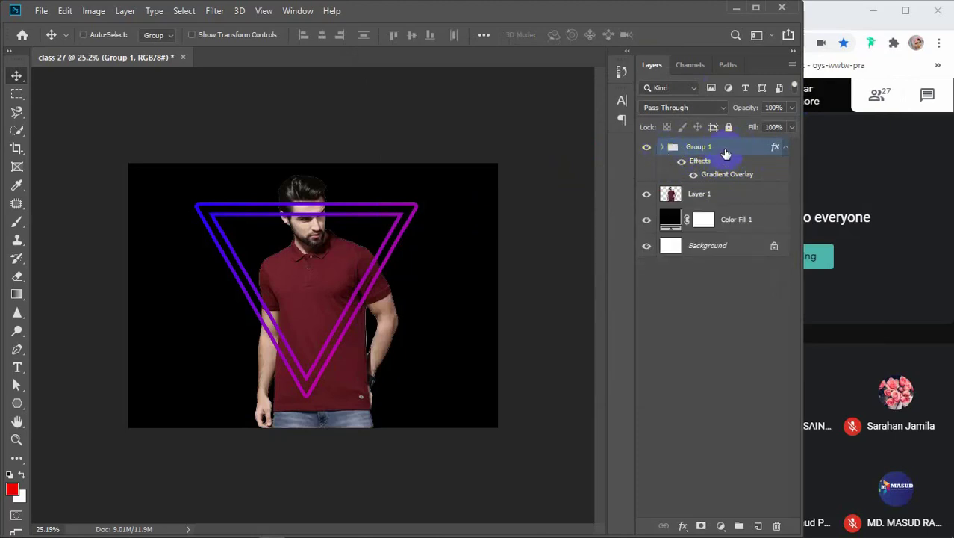
pyautogui.press('ctrl')
pyautogui.hotkey('ctrl', 'j')
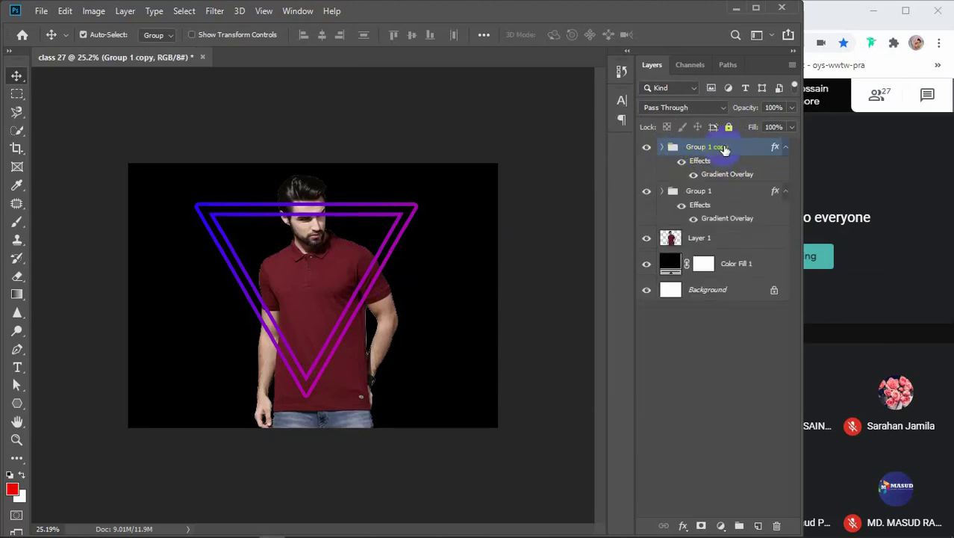
pyautogui.click(662, 191)
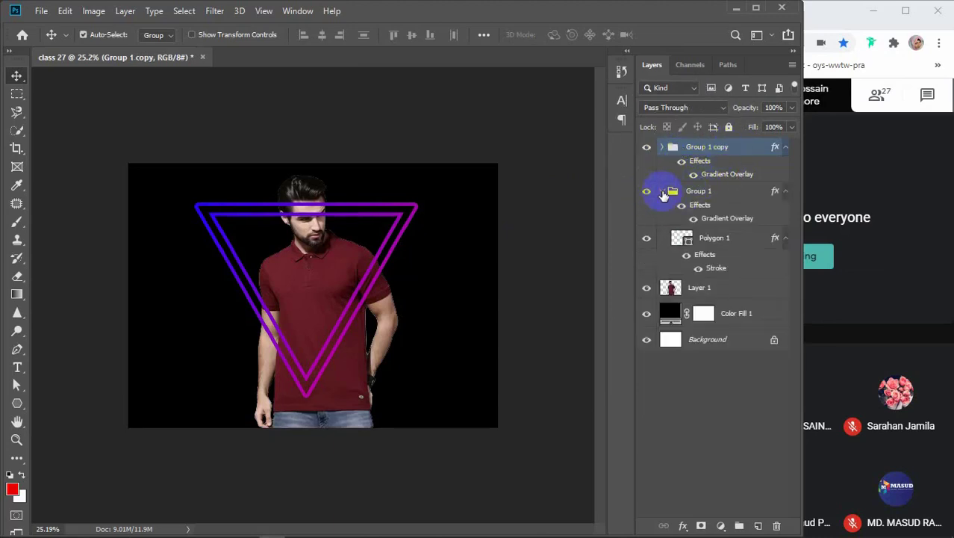
pyautogui.click(663, 192)
pyautogui.click(647, 191)
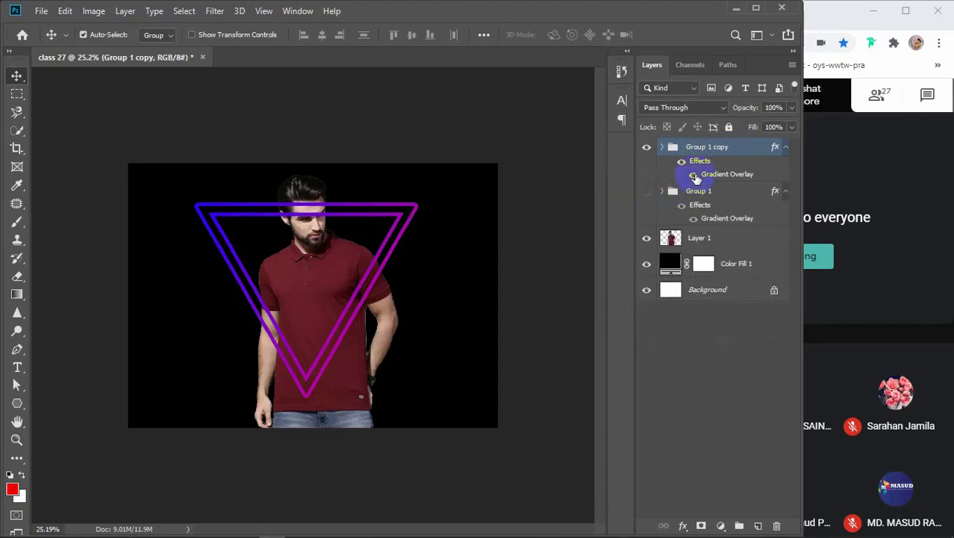
# Try an Outer Glow effect on the duplicated triangle group.
pyautogui.doubleClick(754, 147)
pyautogui.moveTo(542, 58); pyautogui.dragTo(707, 80)
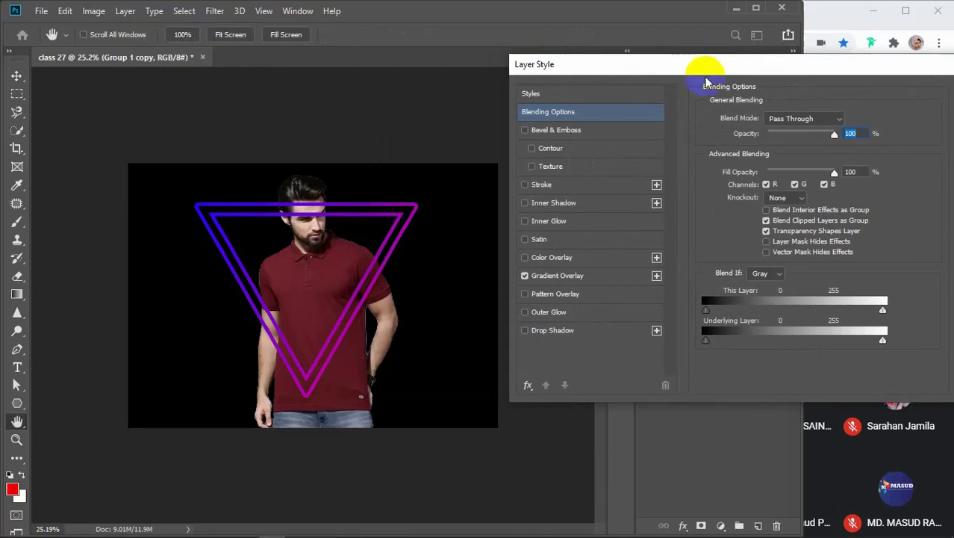
pyautogui.click(551, 312)
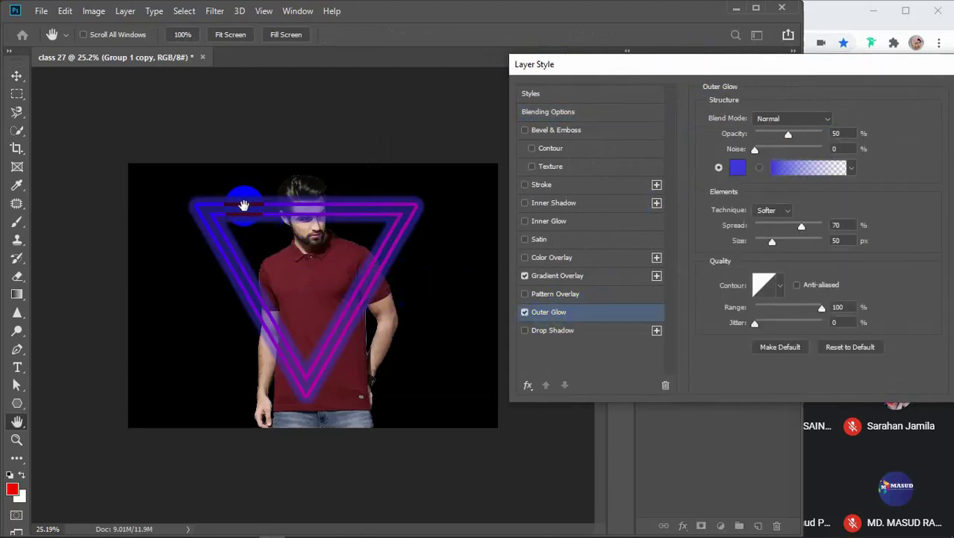
# Edit the Outer Glow's gradient and recolor its start stop to pure blue 0c00ff.
pyautogui.click(793, 172)
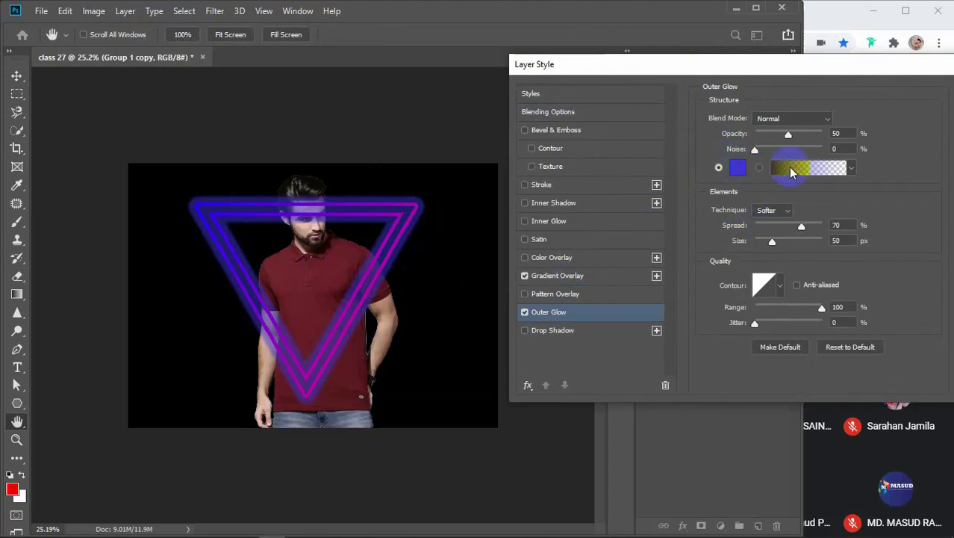
pyautogui.click(816, 172)
pyautogui.click(839, 117)
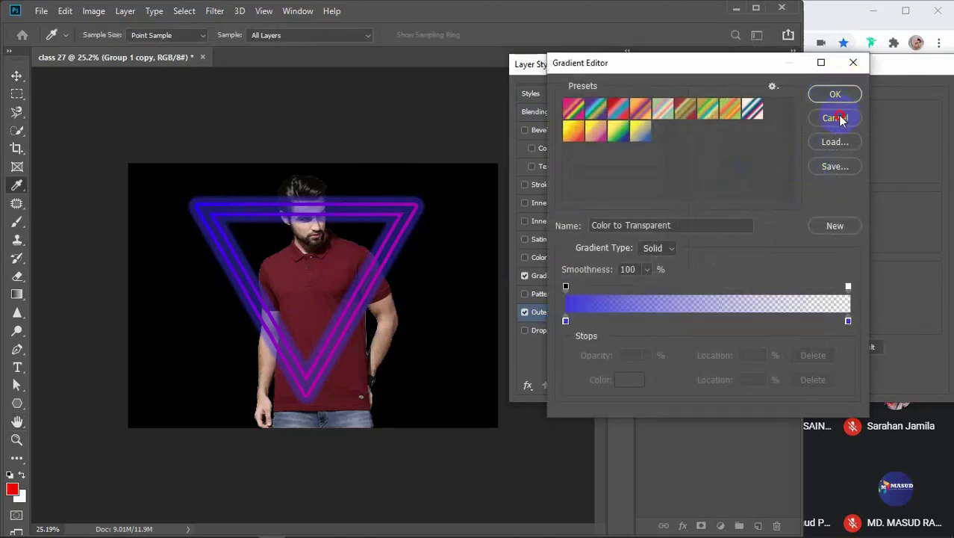
pyautogui.click(808, 167)
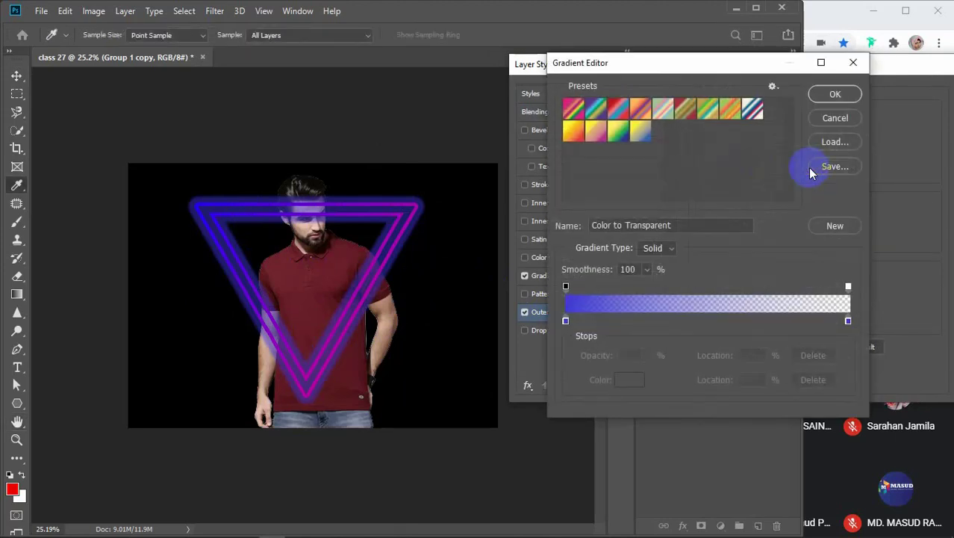
pyautogui.click(762, 292)
pyautogui.click(565, 321)
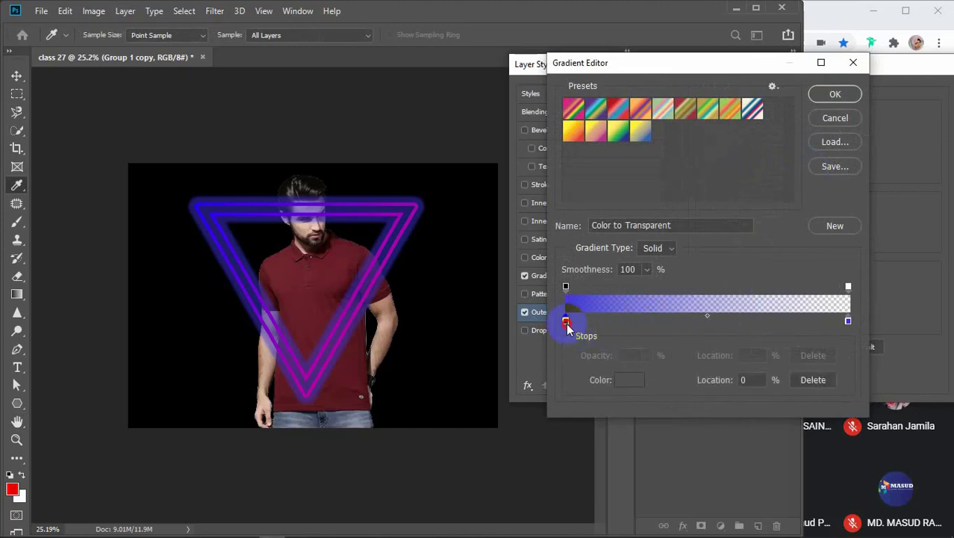
pyautogui.click(630, 380)
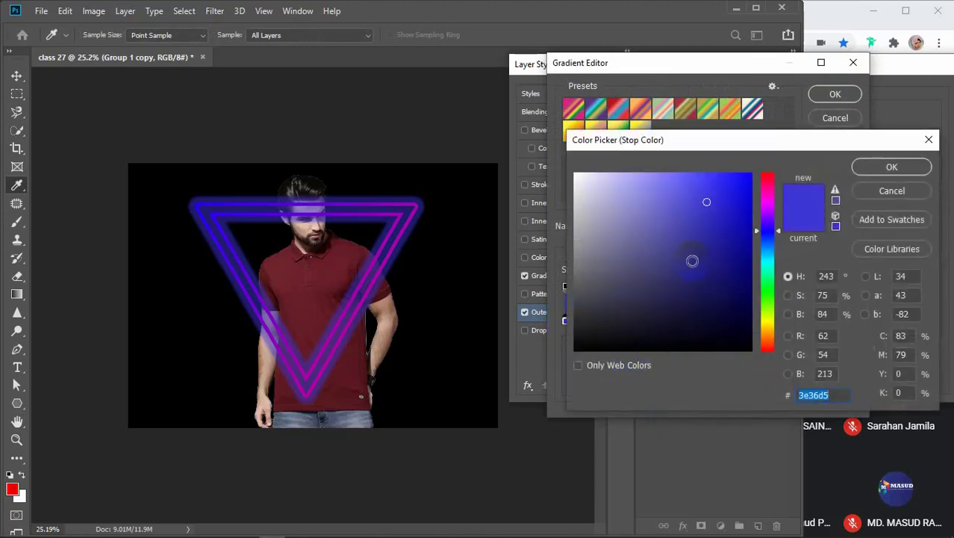
pyautogui.moveTo(741, 200); pyautogui.dragTo(762, 160)
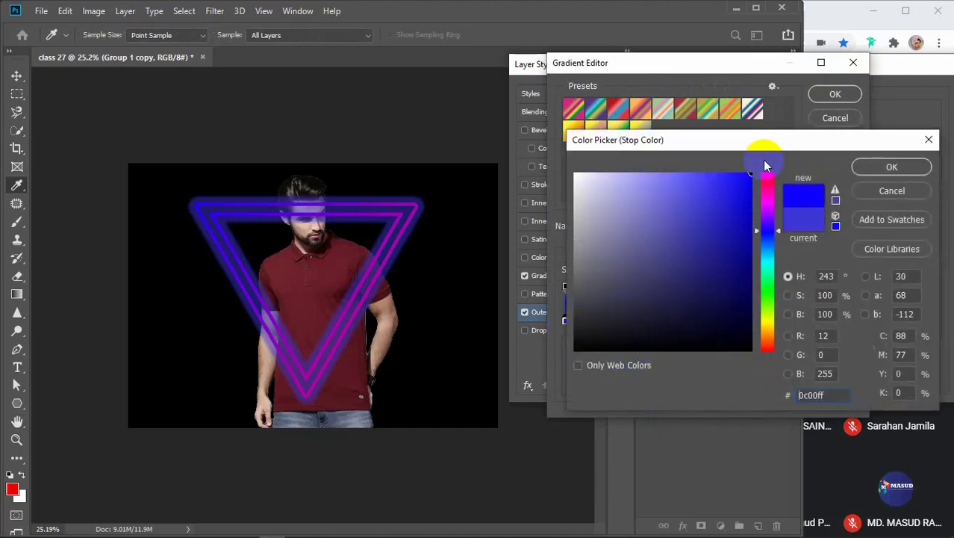
pyautogui.click(878, 169)
# Recolor the glow gradient's end stop to hot pink and accept the edited gradient.
pyautogui.click(849, 321)
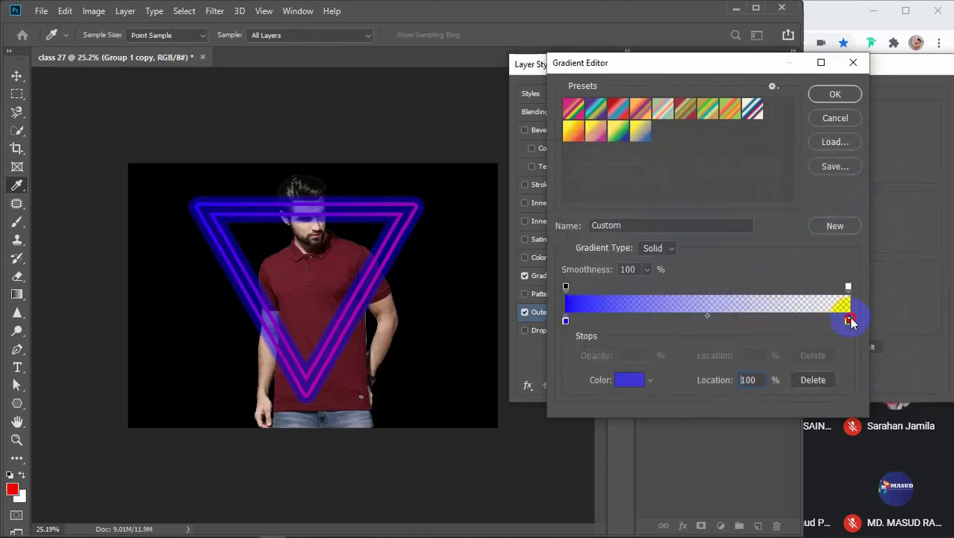
pyautogui.click(716, 377)
pyautogui.click(630, 380)
pyautogui.moveTo(767, 252); pyautogui.dragTo(763, 149)
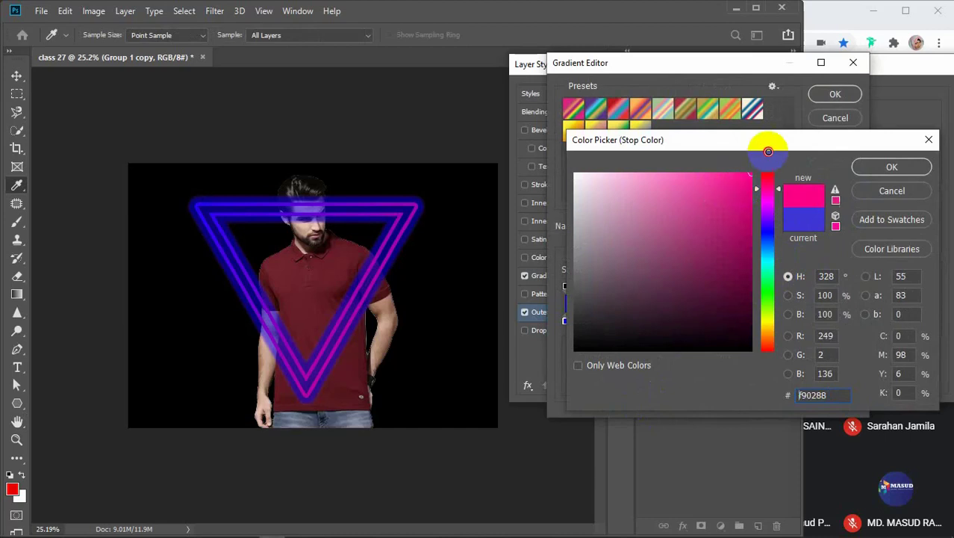
pyautogui.click(876, 165)
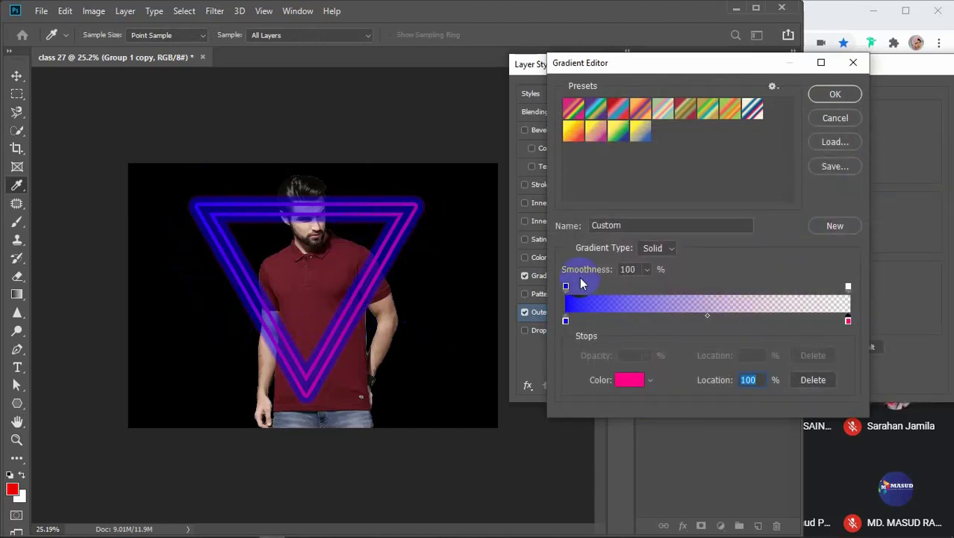
pyautogui.click(828, 94)
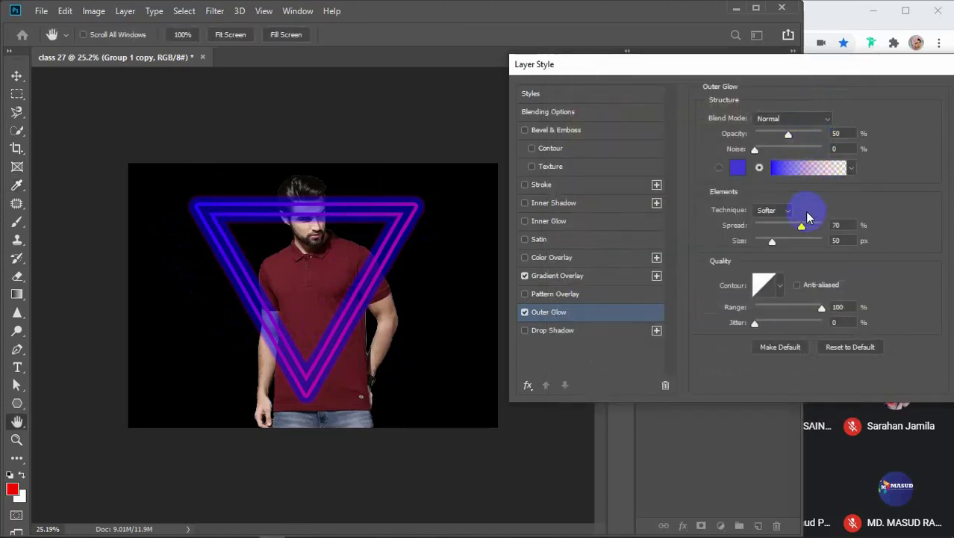
# Turn off the Outer Glow and discard the layer style changes on the duplicated group.
pyautogui.click(798, 171)
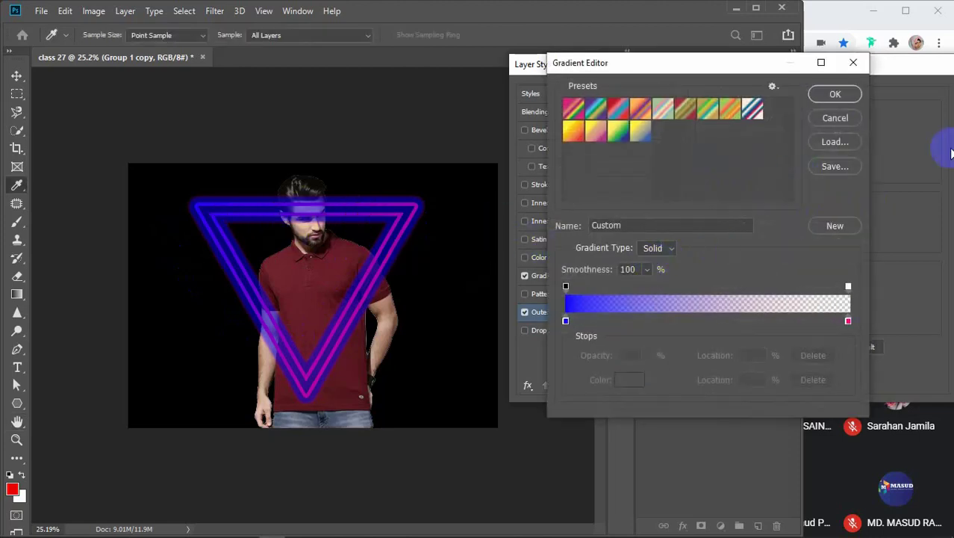
pyautogui.click(835, 119)
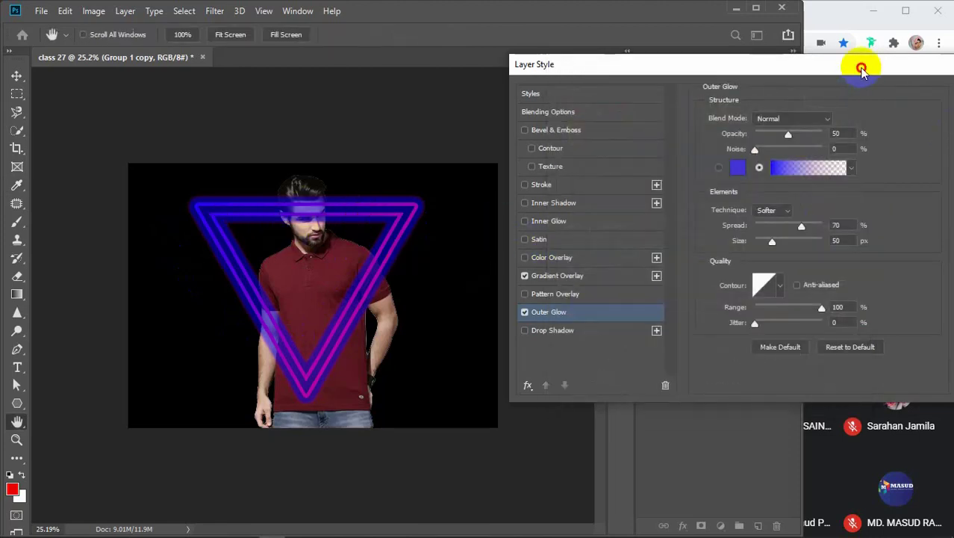
pyautogui.moveTo(859, 64); pyautogui.dragTo(785, 62)
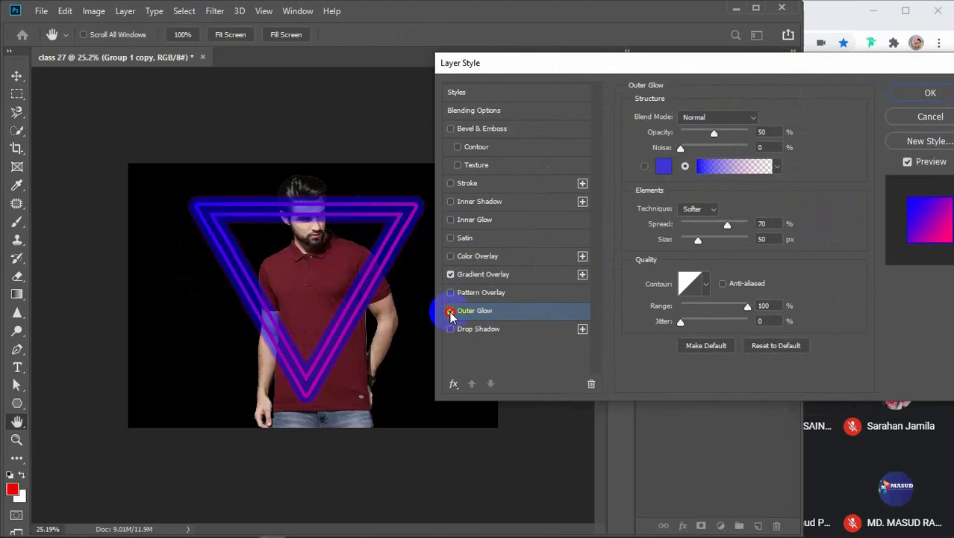
pyautogui.click(451, 313)
pyautogui.moveTo(710, 63); pyautogui.dragTo(603, 63)
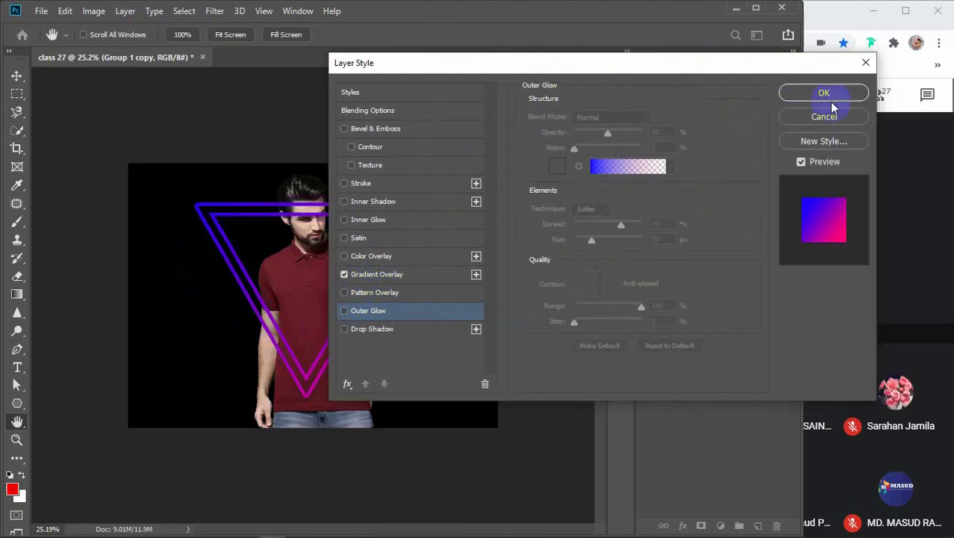
pyautogui.press('v')
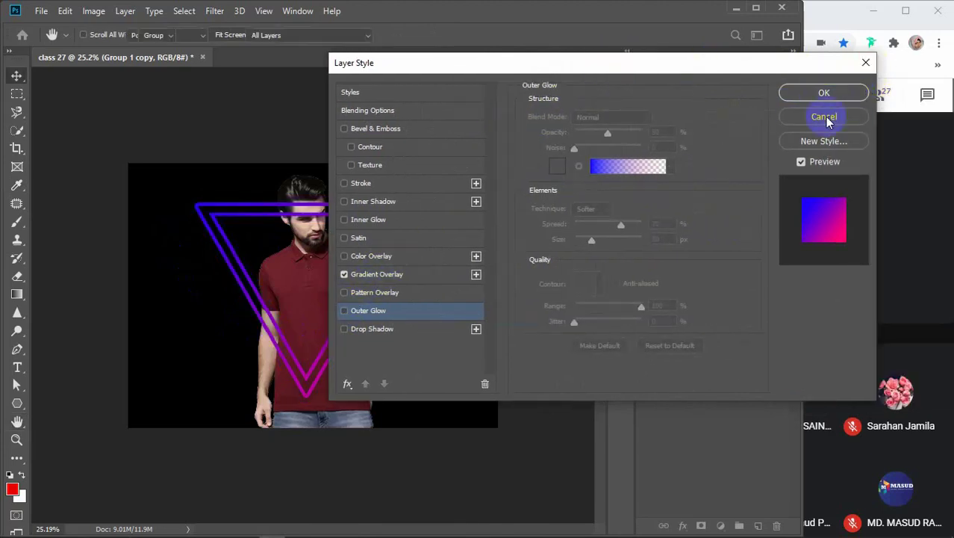
pyautogui.click(825, 117)
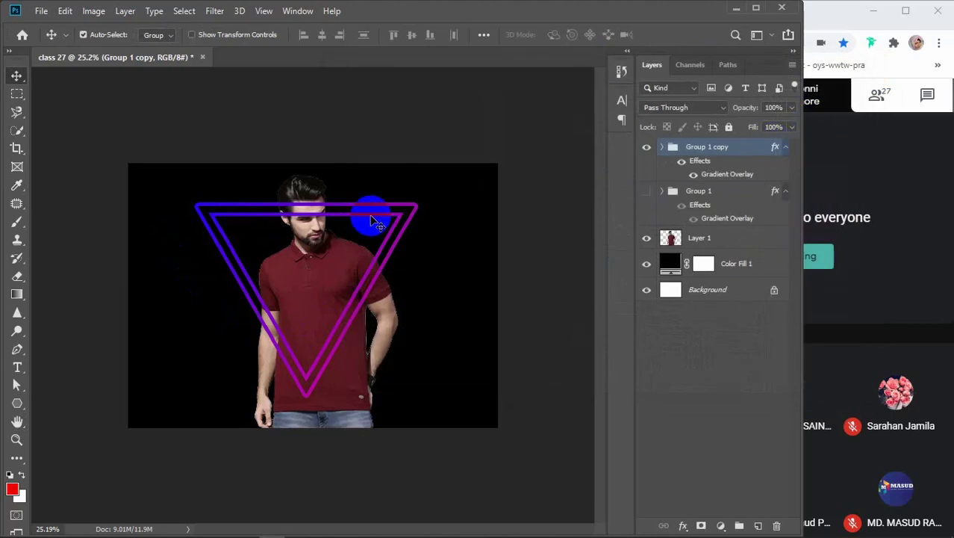
# Merge the duplicated triangle group with its gradient effect into a single pixel layer.
pyautogui.click(214, 12)
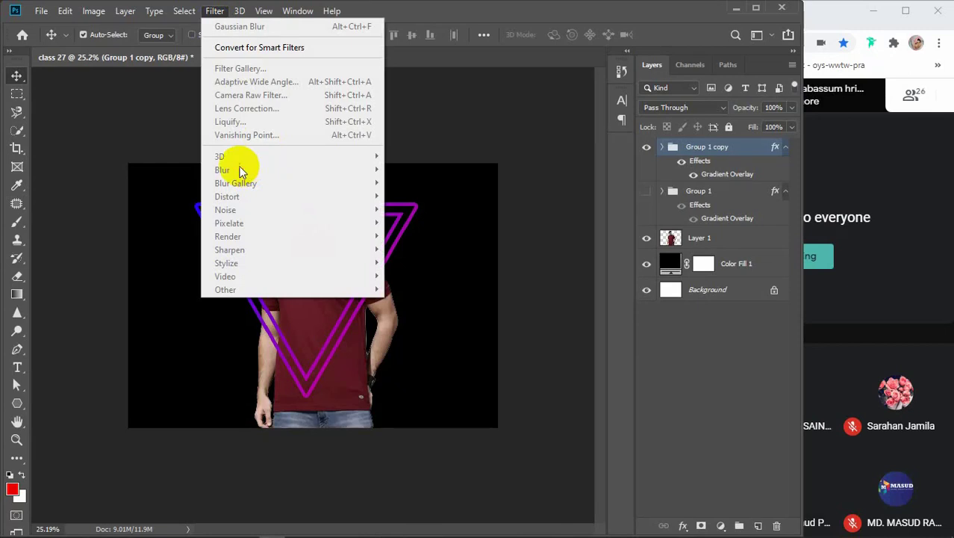
pyautogui.click(485, 140)
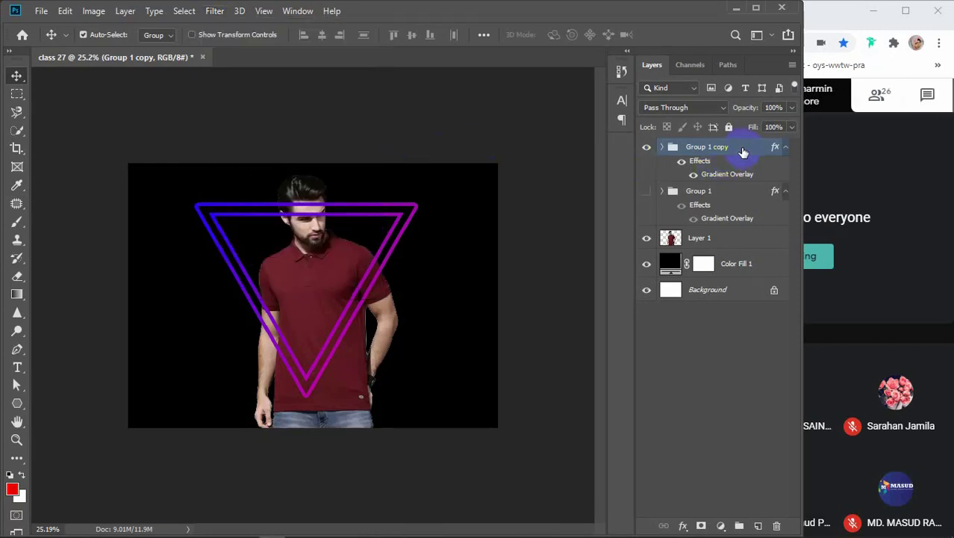
pyautogui.hotkey('ctrl', 'e')
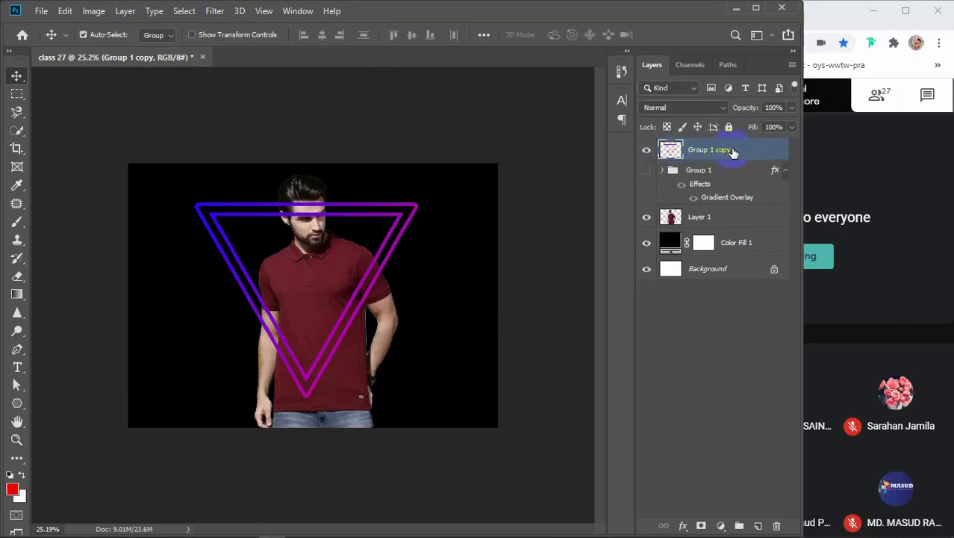
pyautogui.hotkey('ctrl', 'z')
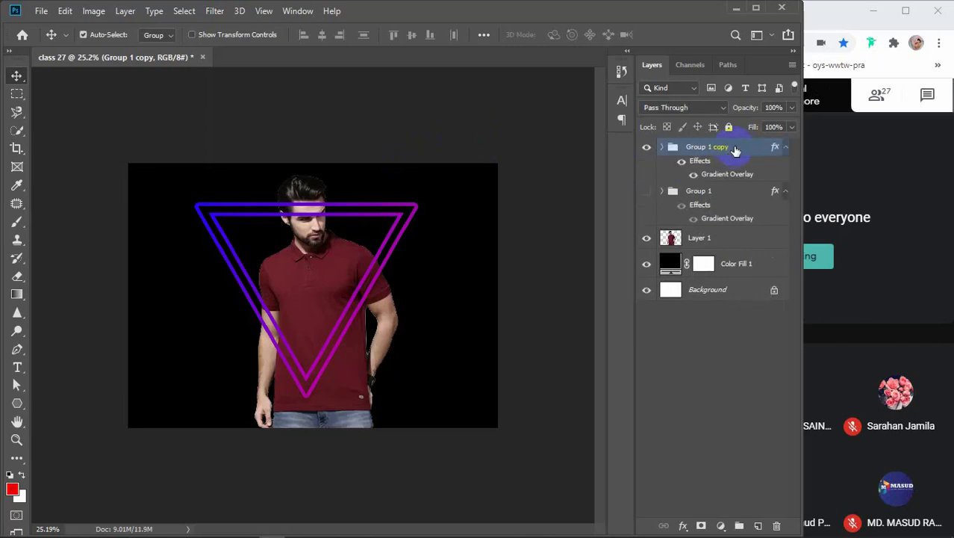
pyautogui.hotkey('ctrl', 'e')
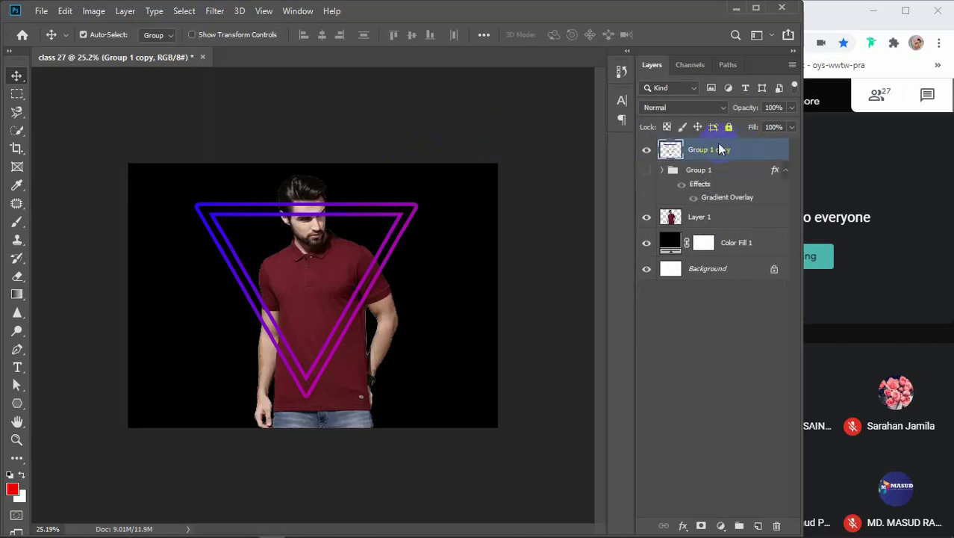
# Apply a Gaussian Blur with a 31.9 pixel radius to the merged triangle copy.
pyautogui.click(214, 10)
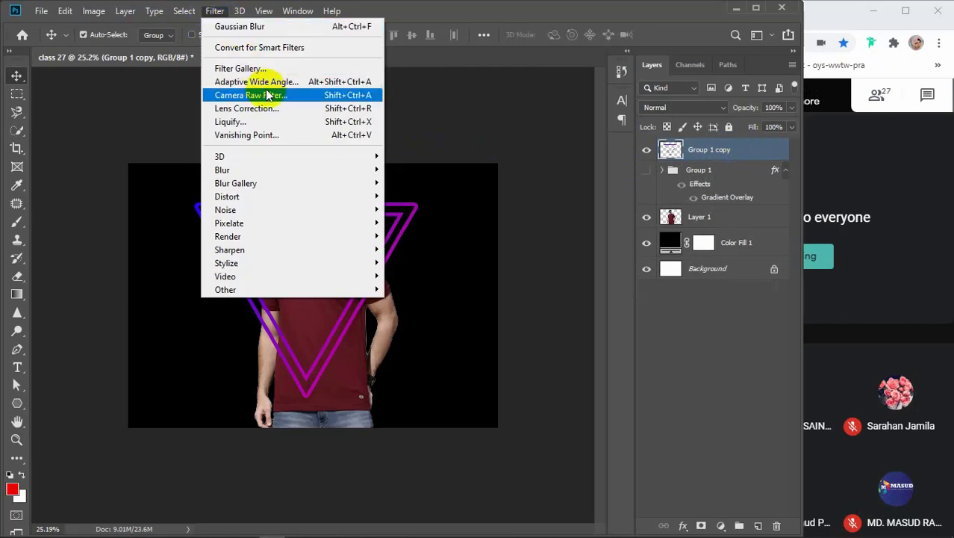
pyautogui.moveTo(273, 170)
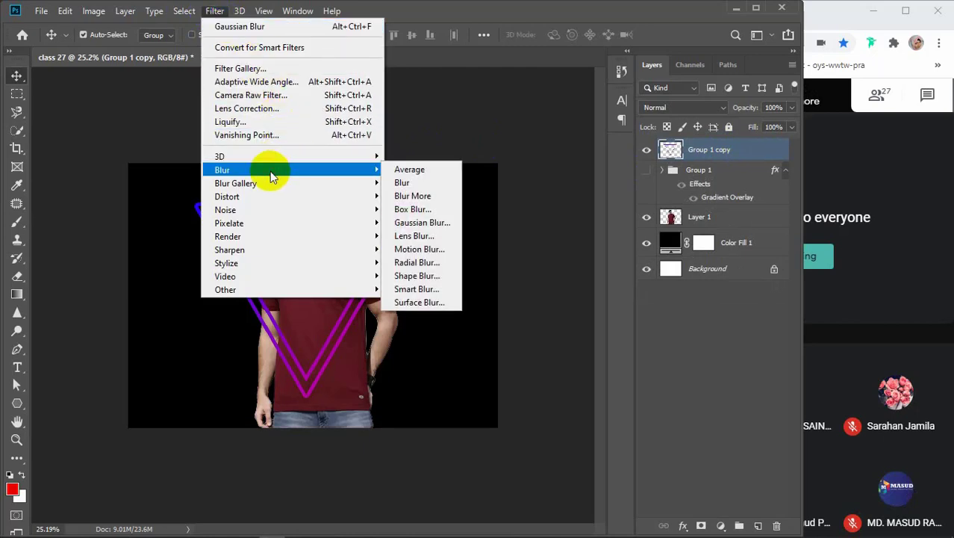
pyautogui.click(455, 226)
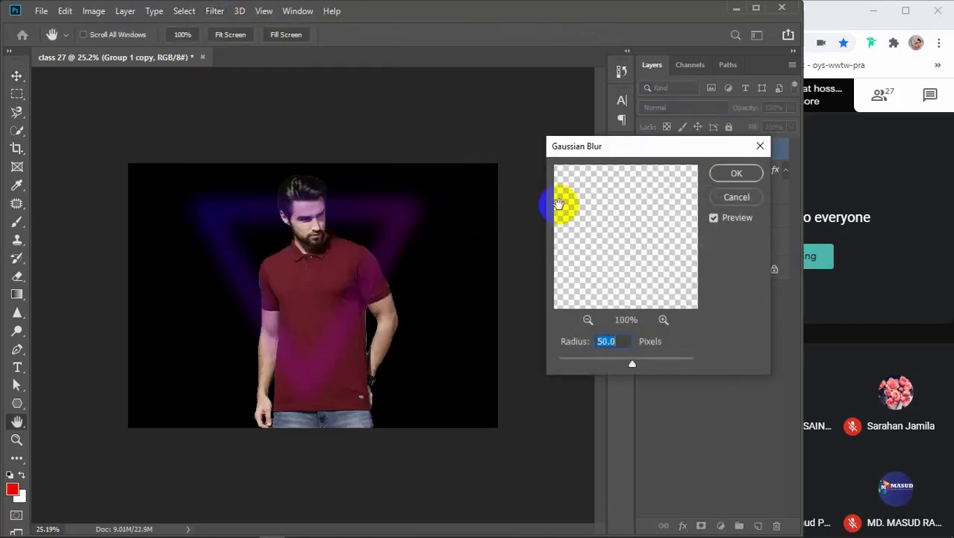
pyautogui.moveTo(632, 364)
pyautogui.mouseDown()
pyautogui.moveTo(606, 364)
pyautogui.moveTo(627, 365)
pyautogui.mouseUp()
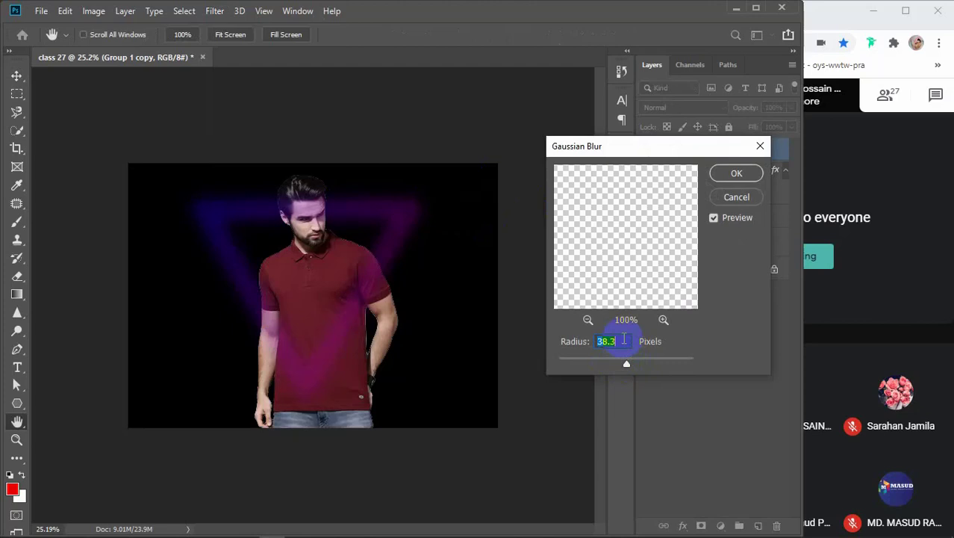
pyautogui.press('Down')
pyautogui.press('Down')
pyautogui.press('Down')
pyautogui.press('Down')
pyautogui.press('Down')
pyautogui.press('Down')
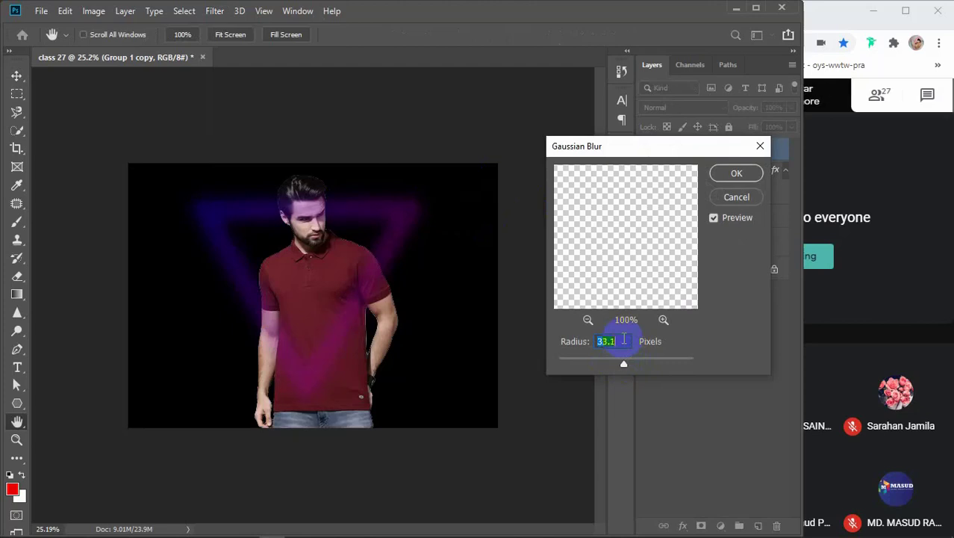
pyautogui.press('Down')
pyautogui.press('Down')
pyautogui.press('Down')
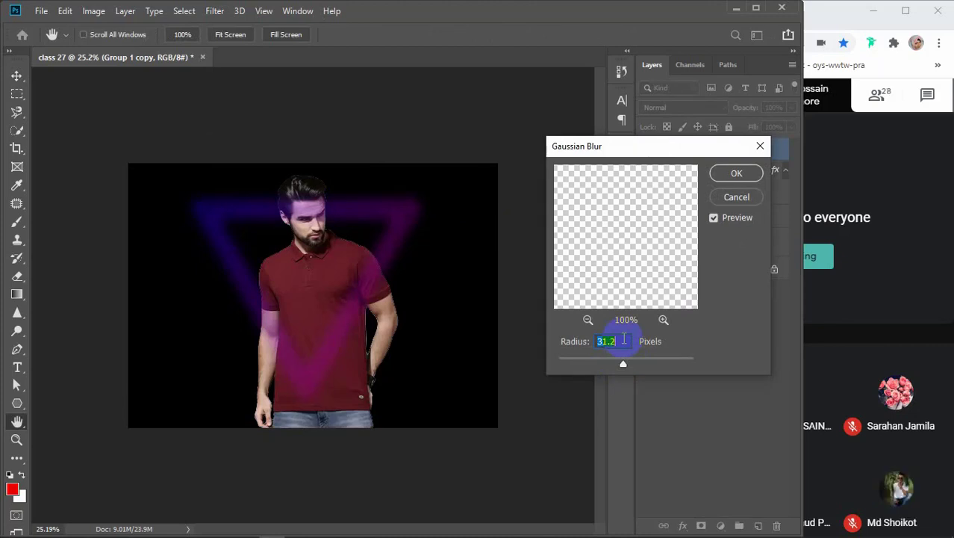
pyautogui.press('Up')
pyautogui.press('Up')
pyautogui.press('Up')
pyautogui.press('Up')
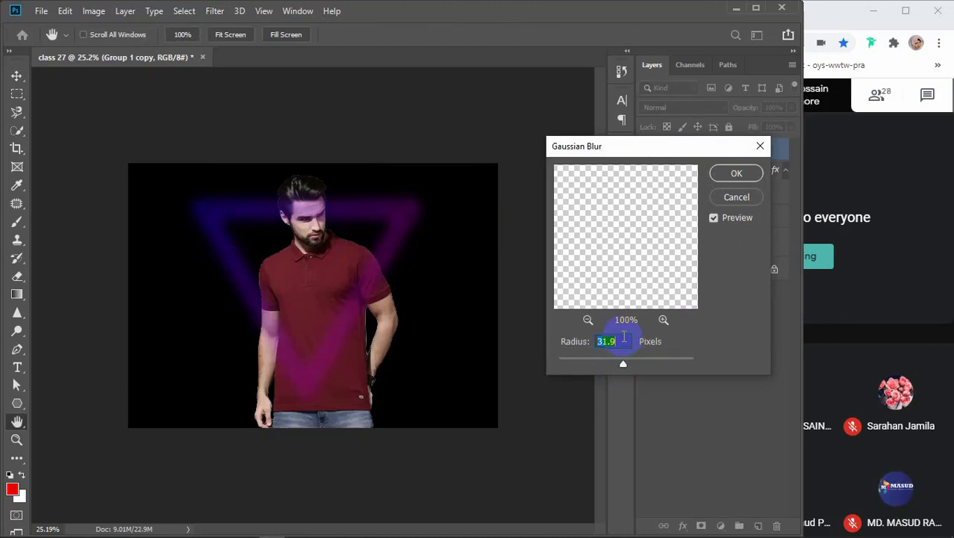
pyautogui.click(736, 173)
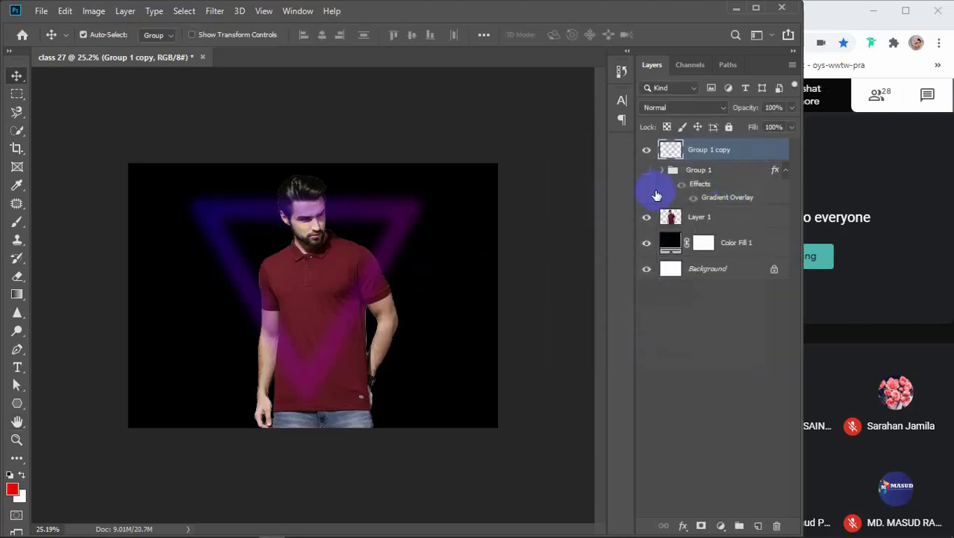
# Show the original triangle group and move it above the blurred triangle copy.
pyautogui.click(647, 171)
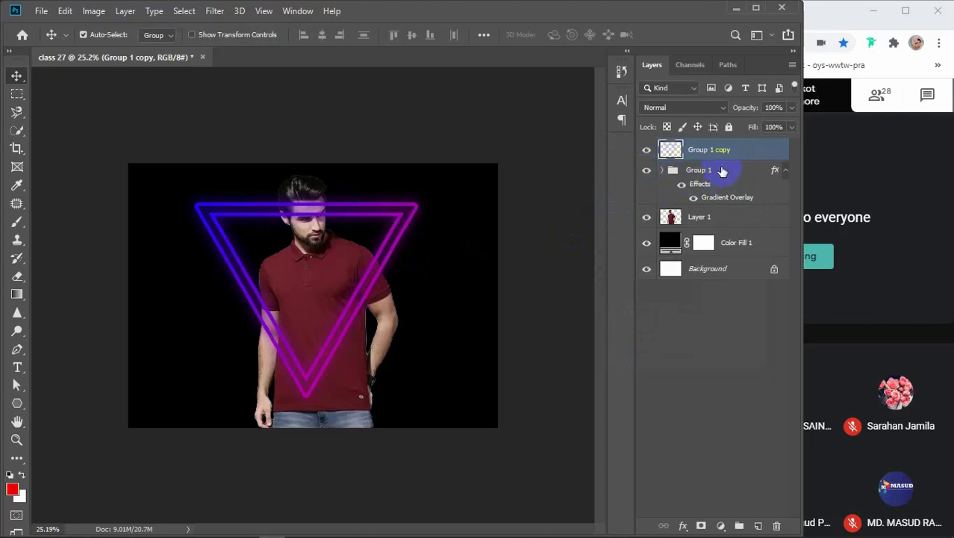
pyautogui.moveTo(721, 170); pyautogui.dragTo(714, 145)
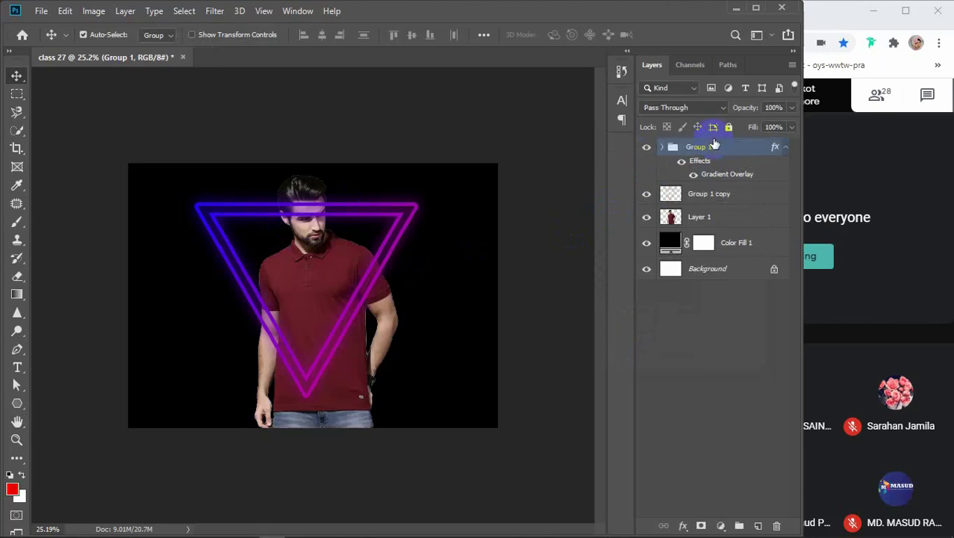
# Add a layer mask to the triangle group and paint black over the man's head with a size 90 brush to hide the crossing lines.
pyautogui.scroll(2, 315, 224)
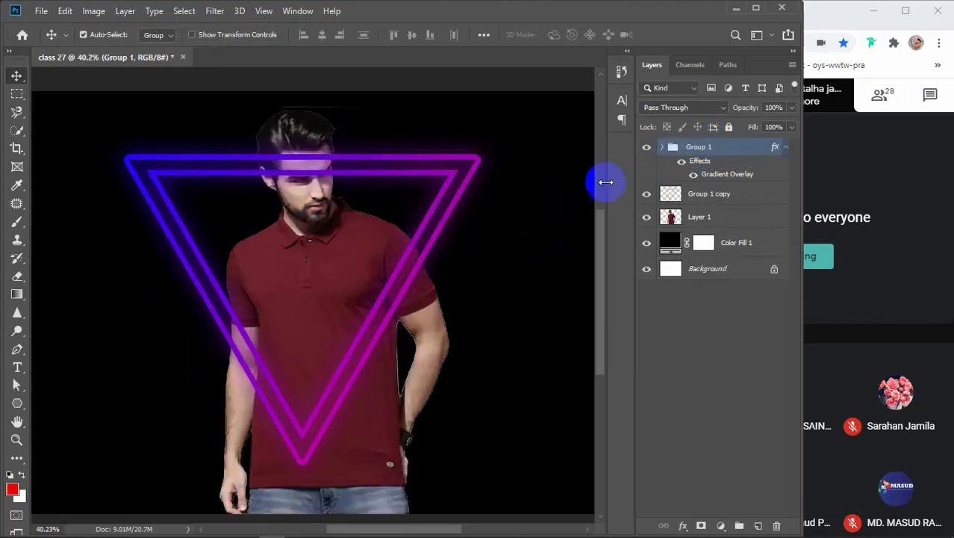
pyautogui.click(702, 526)
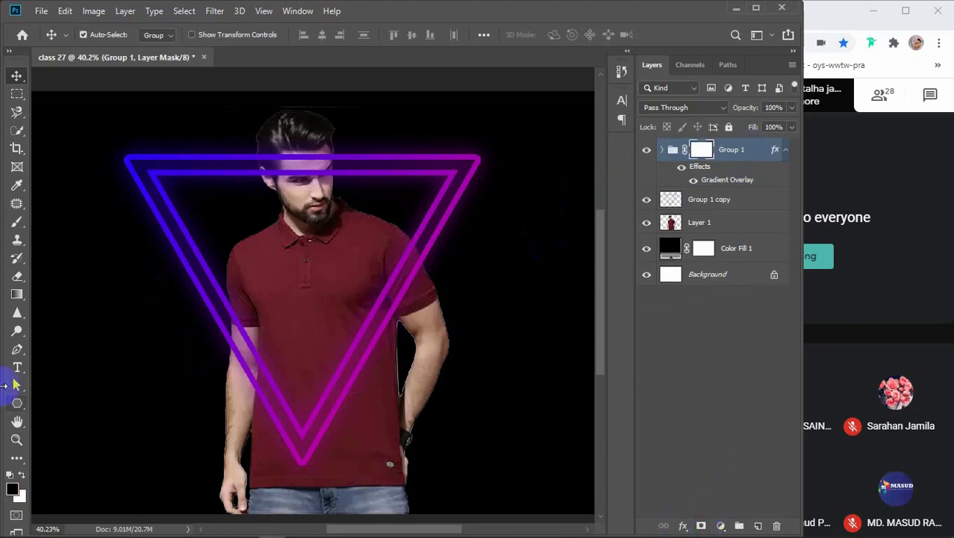
pyautogui.click(16, 222)
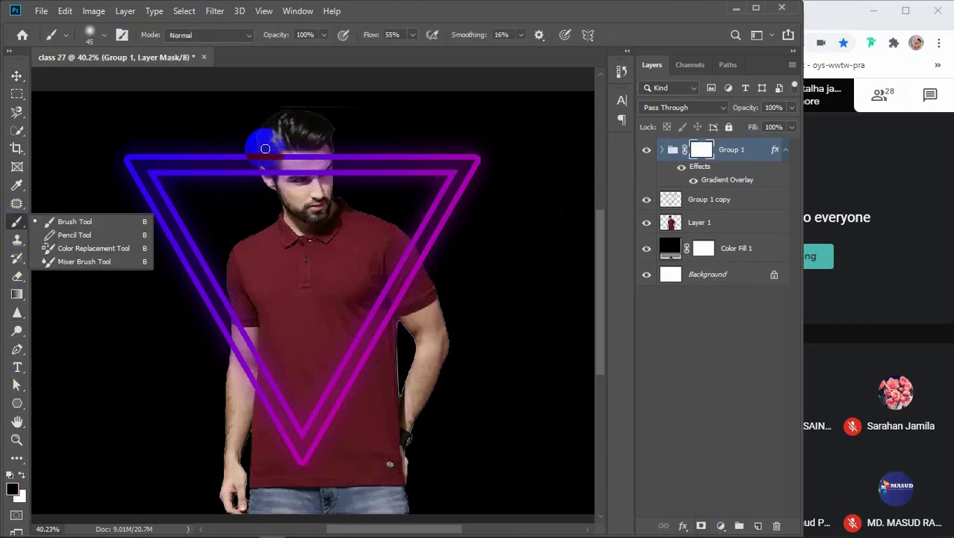
pyautogui.press(']')
pyautogui.press(']')
pyautogui.press(']')
pyautogui.press(']')
pyautogui.press(']')
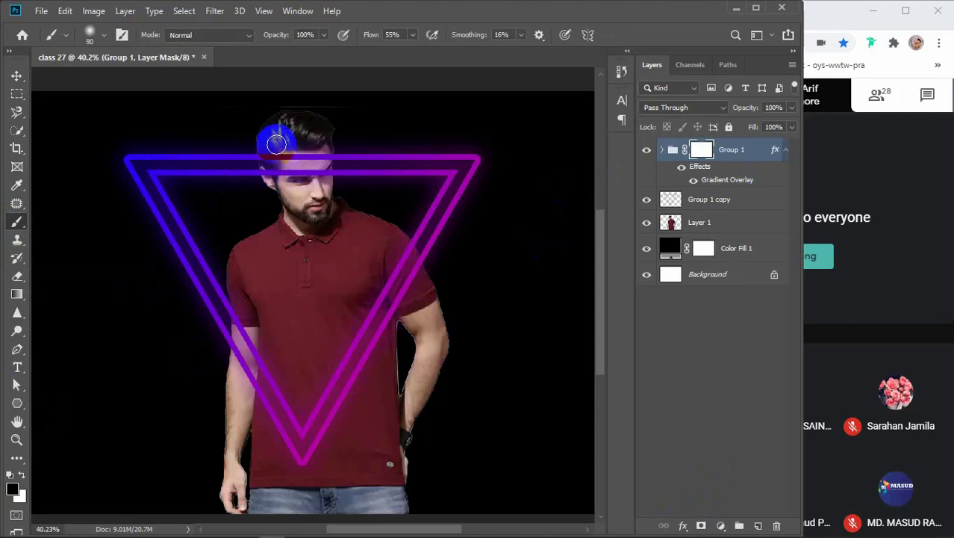
pyautogui.moveTo(276, 144)
pyautogui.mouseDown()
pyautogui.moveTo(293, 205)
pyautogui.moveTo(285, 162)
pyautogui.moveTo(269, 149)
pyautogui.moveTo(291, 203)
pyautogui.moveTo(279, 153)
pyautogui.moveTo(300, 191)
pyautogui.moveTo(293, 147)
pyautogui.moveTo(308, 198)
pyautogui.moveTo(308, 142)
pyautogui.moveTo(324, 185)
pyautogui.moveTo(319, 148)
pyautogui.moveTo(294, 206)
pyautogui.moveTo(318, 152)
pyautogui.moveTo(312, 177)
pyautogui.moveTo(296, 155)
pyautogui.moveTo(287, 174)
pyautogui.moveTo(282, 144)
pyautogui.moveTo(304, 148)
pyautogui.moveTo(300, 161)
pyautogui.moveTo(318, 178)
pyautogui.mouseUp()
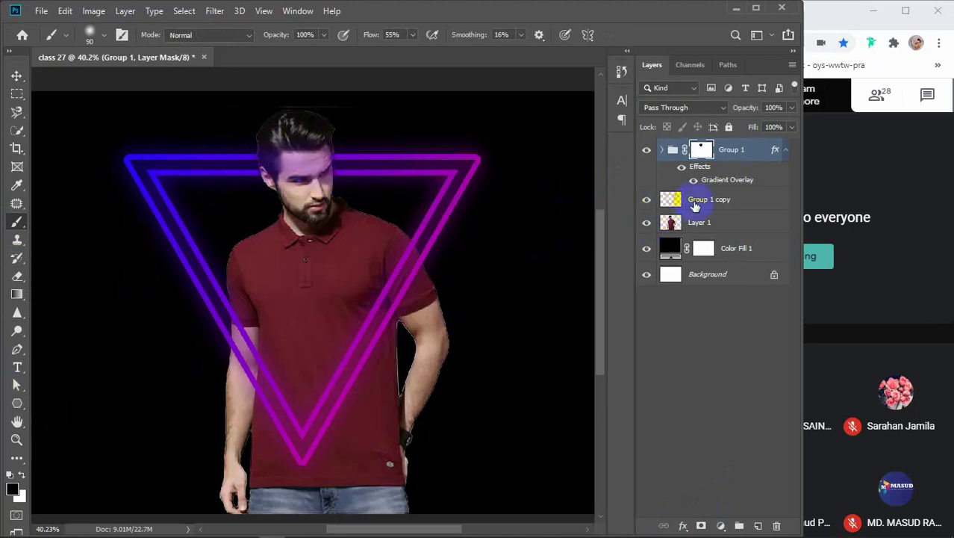
# Delete the triangle group, its blurred copy, the portrait layer and the black color fill, leaving only the Background.
pyautogui.click(714, 200)
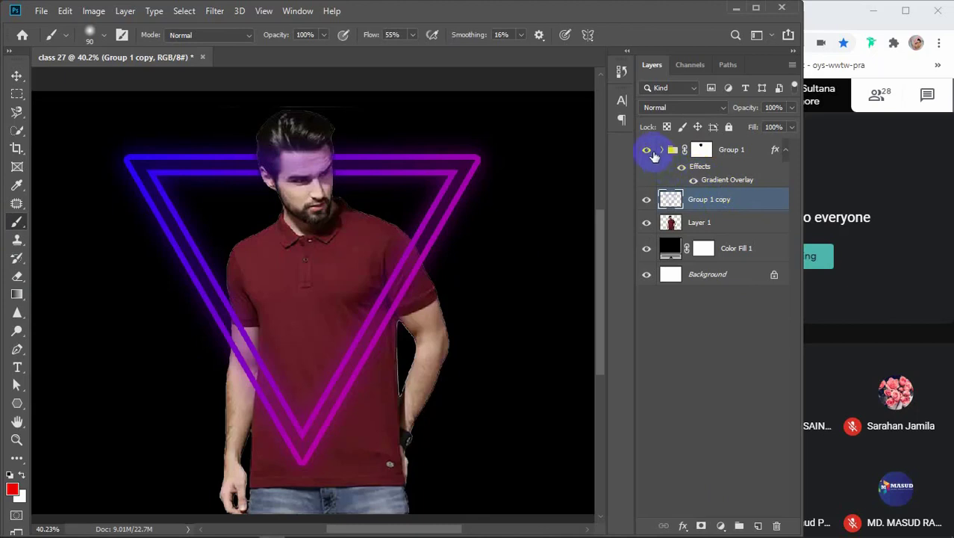
pyautogui.scroll(-1, 423, 345)
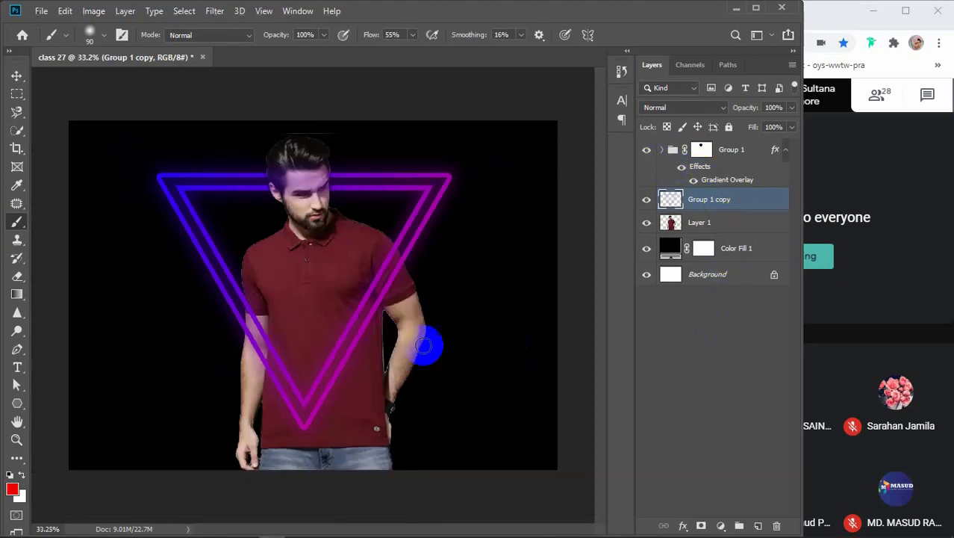
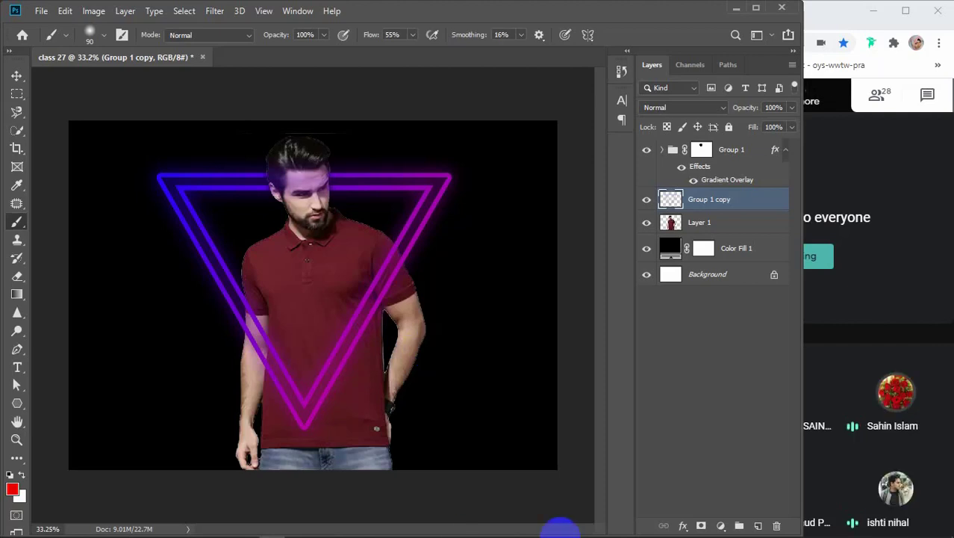
pyautogui.click(17, 76)
pyautogui.click(553, 424)
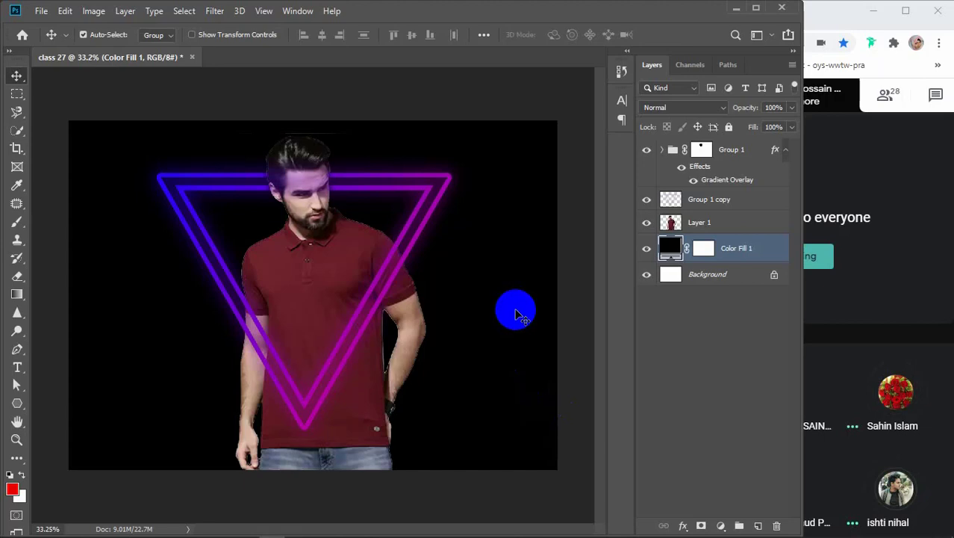
pyautogui.click(745, 150)
pyautogui.press('Delete')
pyautogui.press('Delete')
pyautogui.press('Delete')
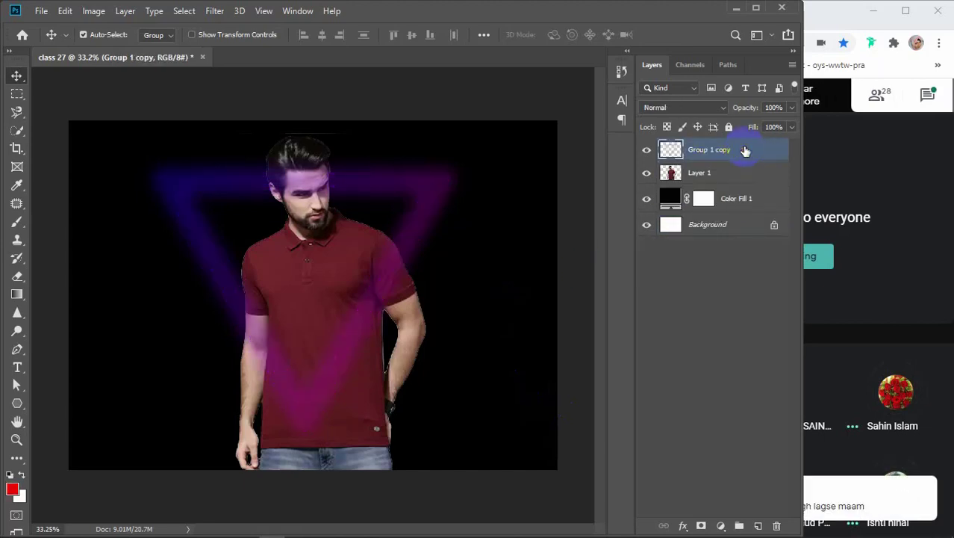
pyautogui.press('Delete')
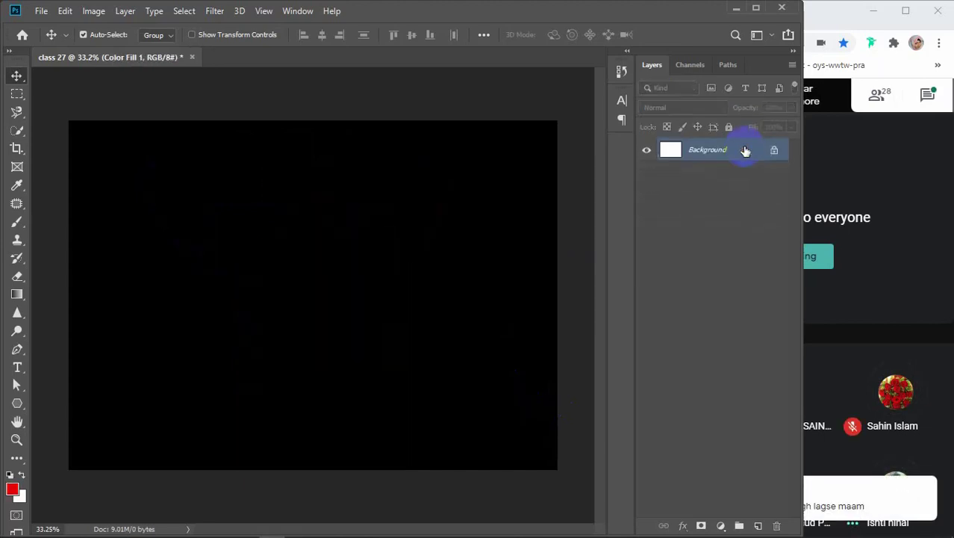
# Switch to the Google Meet window, read the chat messages, close the chat and return to Photoshop.
pyautogui.click(930, 240)
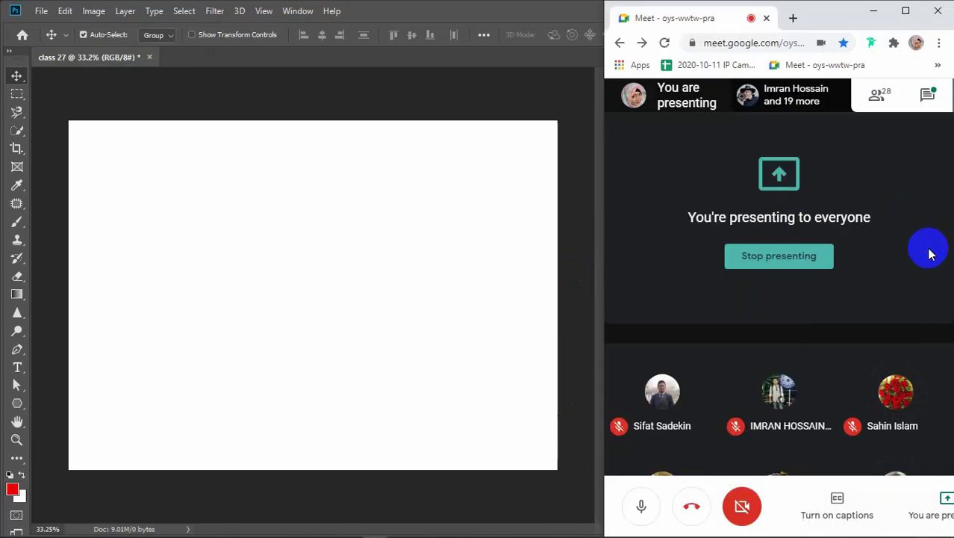
pyautogui.click(926, 99)
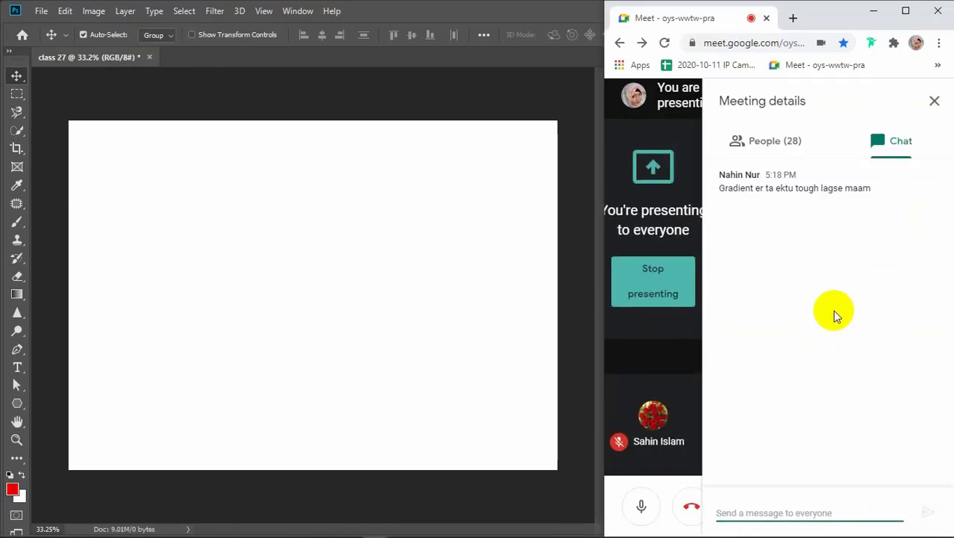
pyautogui.click(934, 100)
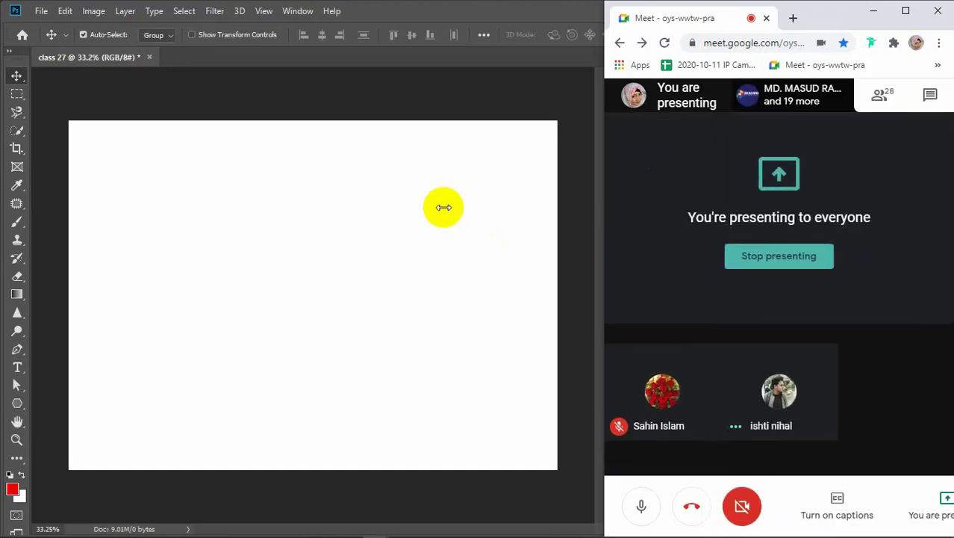
pyautogui.click(397, 211)
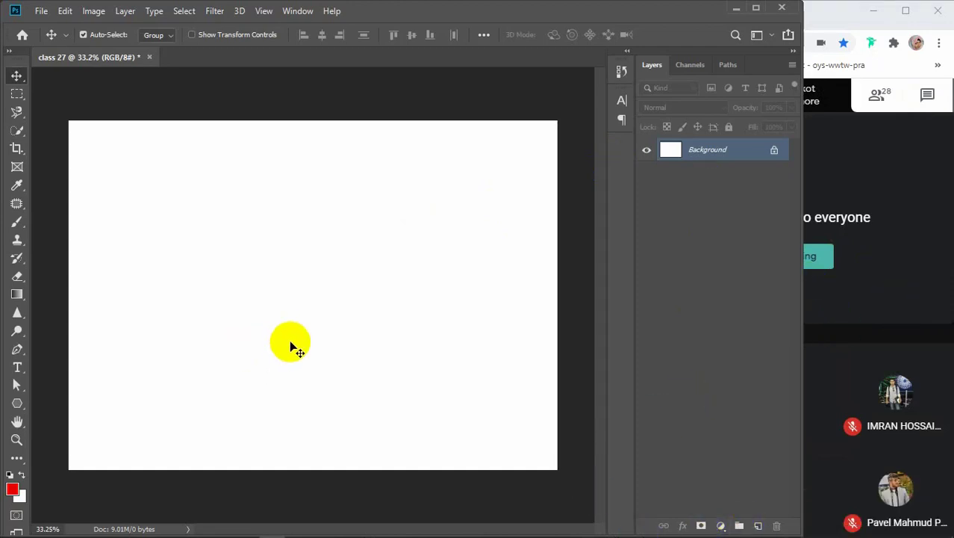
pyautogui.moveTo(538, 516)
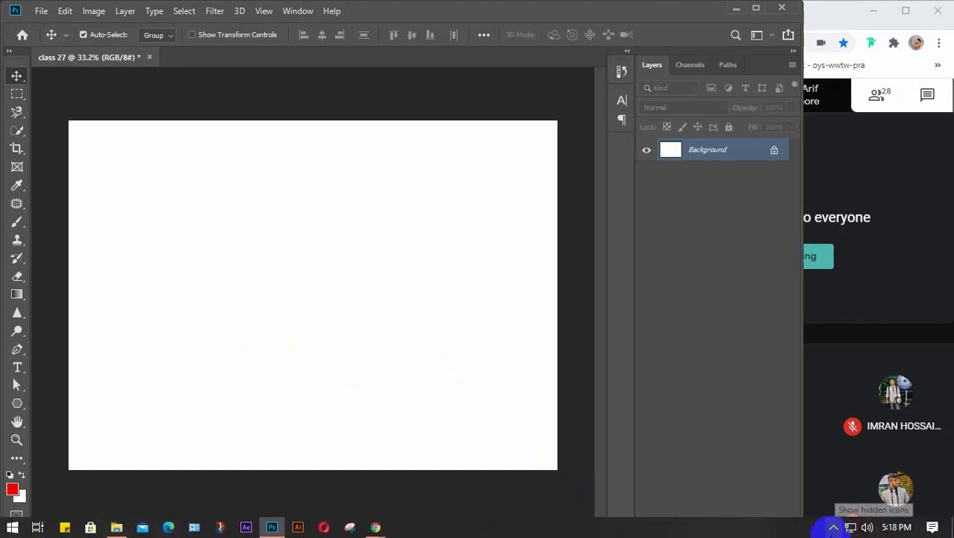
pyautogui.click(834, 527)
pyautogui.click(829, 488)
pyautogui.click(443, 293)
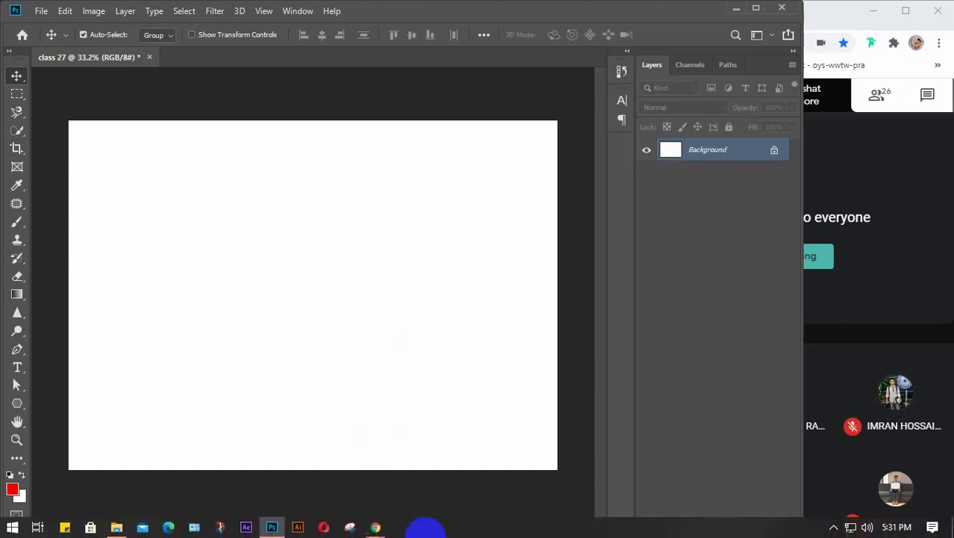
# Switch to the Chrome image search and search for "gents face images hd".
pyautogui.moveTo(374, 525)
pyautogui.click(290, 484)
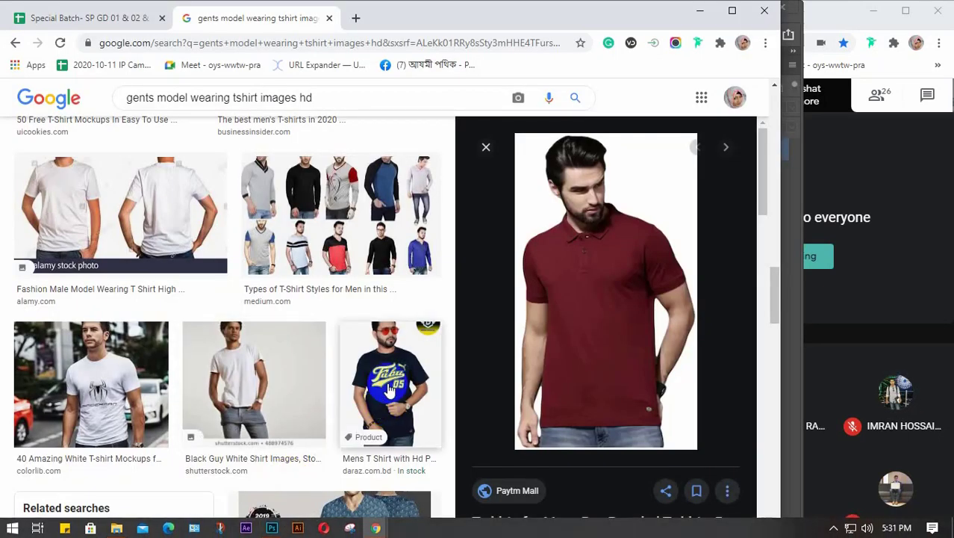
pyautogui.scroll(5, 277, 354)
pyautogui.scroll(10, 278, 354)
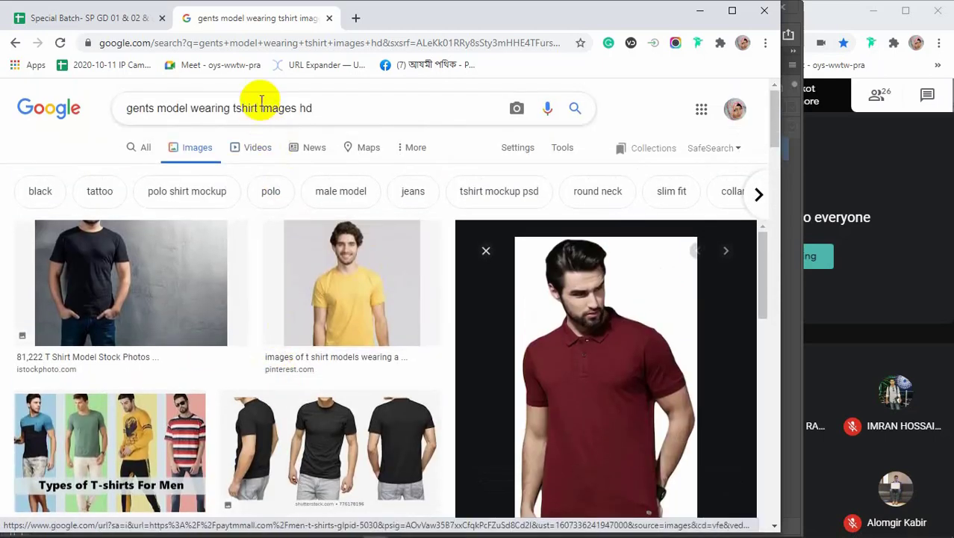
pyautogui.moveTo(258, 108); pyautogui.dragTo(160, 110)
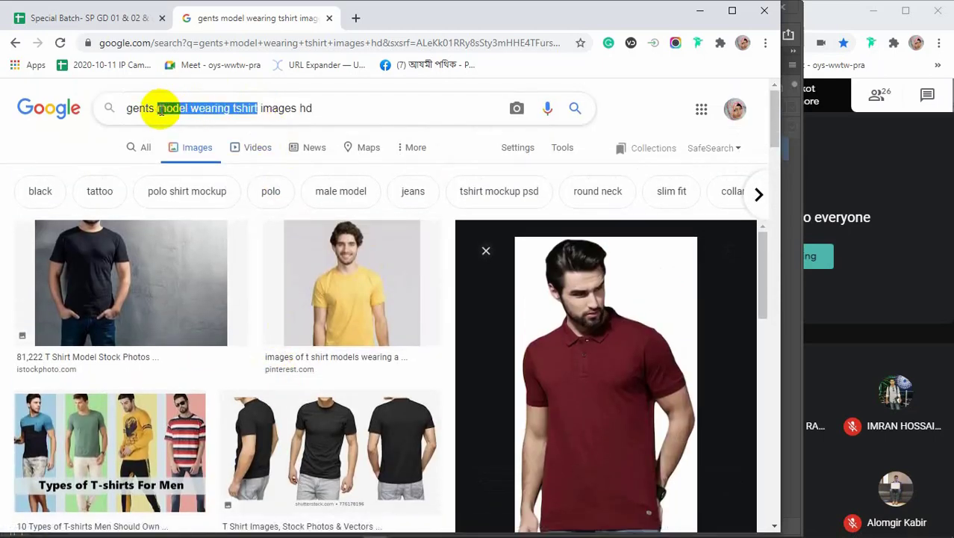
pyautogui.write('face')
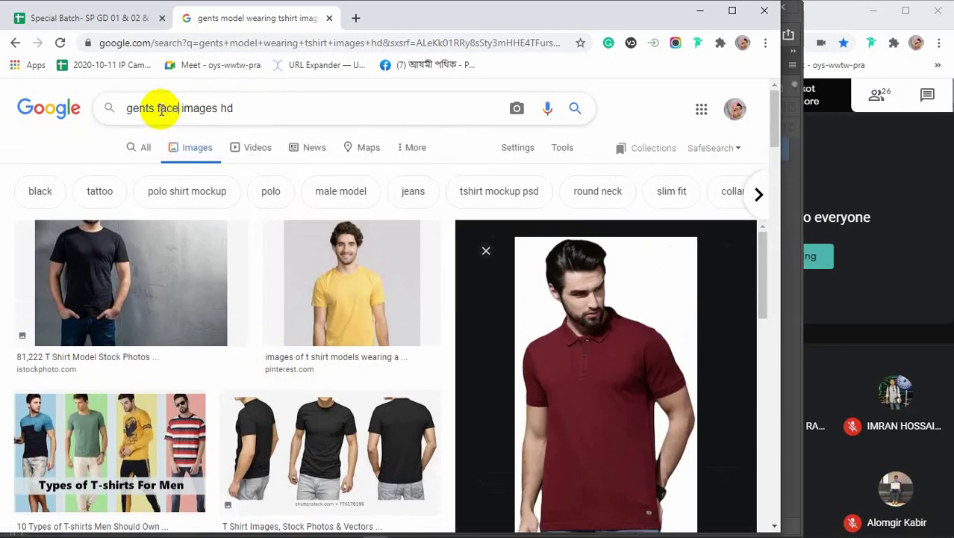
pyautogui.press('Return')
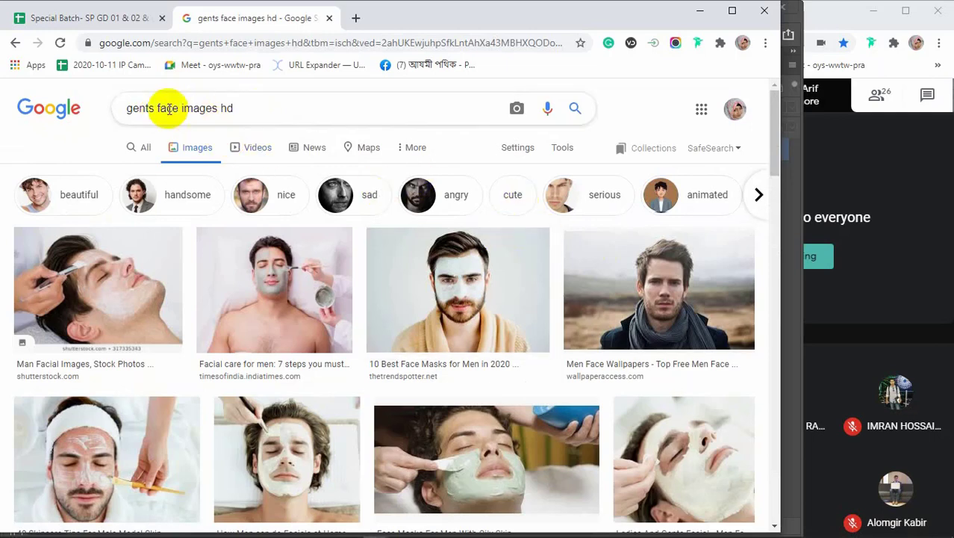
# Refine the image search to "gents side face images hd" and browse the results for a profile photo.
pyautogui.click(154, 107)
pyautogui.write('si')
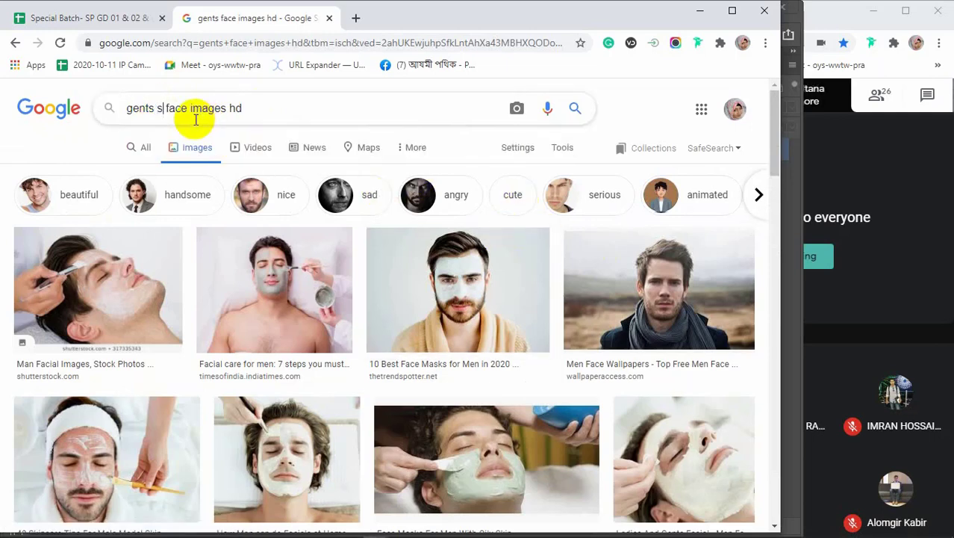
pyautogui.write('de')
pyautogui.press('Return')
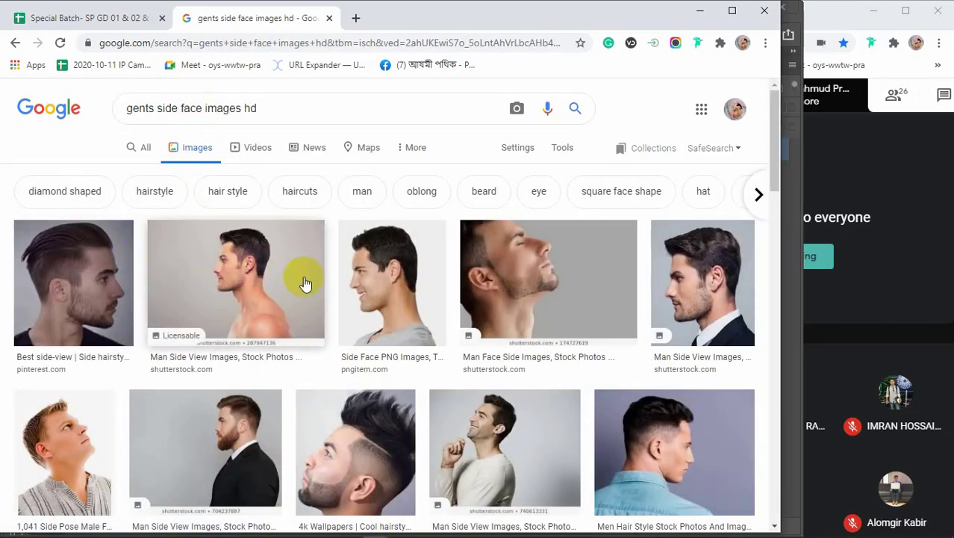
pyautogui.scroll(-5, 331, 282)
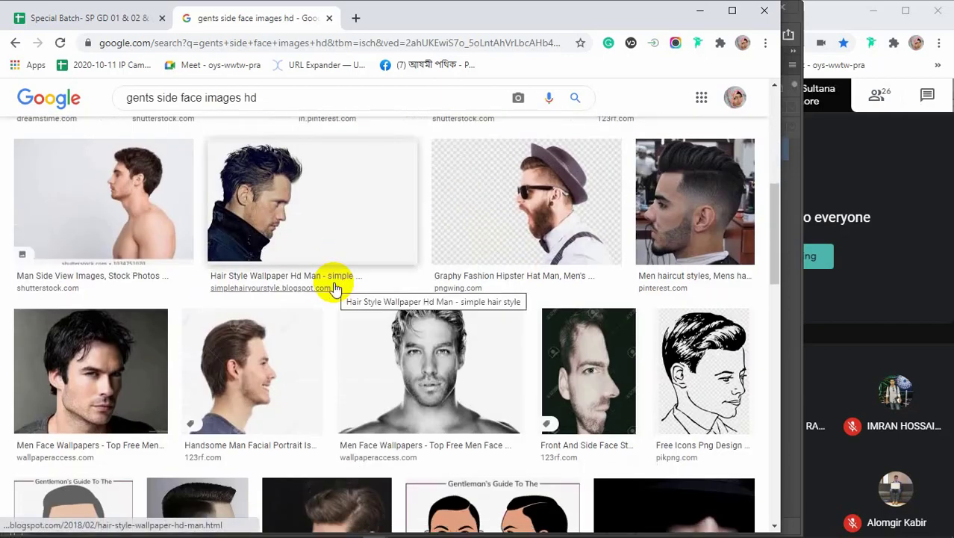
# Browse the "gents side face images hd" results for a suitable man's profile photo.
pyautogui.scroll(-2, 334, 287)
pyautogui.scroll(-3, 334, 287)
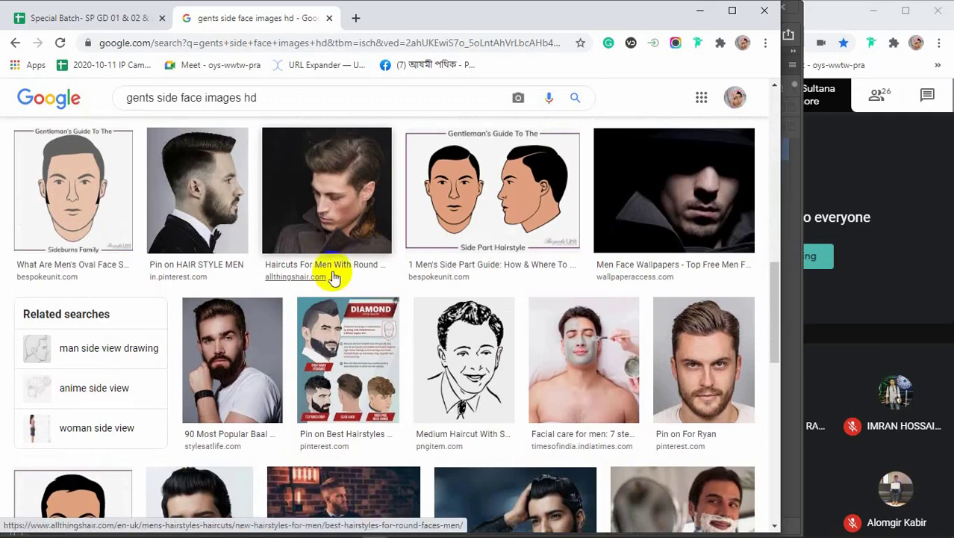
pyautogui.scroll(-1, 334, 284)
pyautogui.scroll(-2, 334, 278)
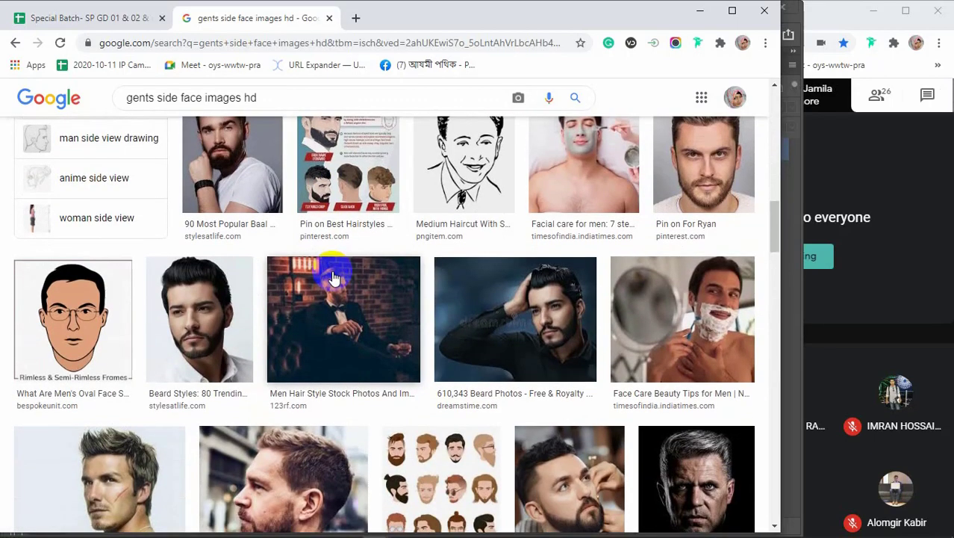
pyautogui.scroll(-2, 334, 278)
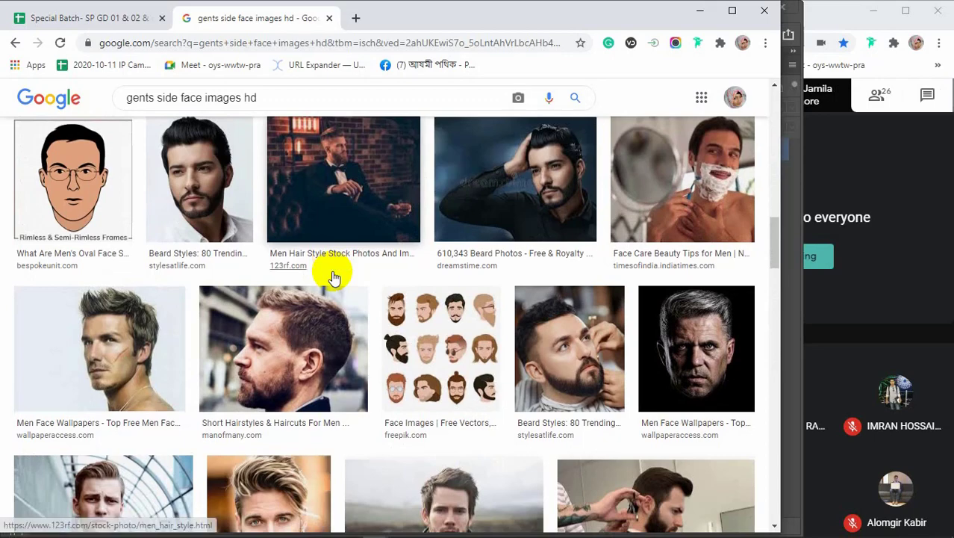
pyautogui.scroll(-1, 334, 278)
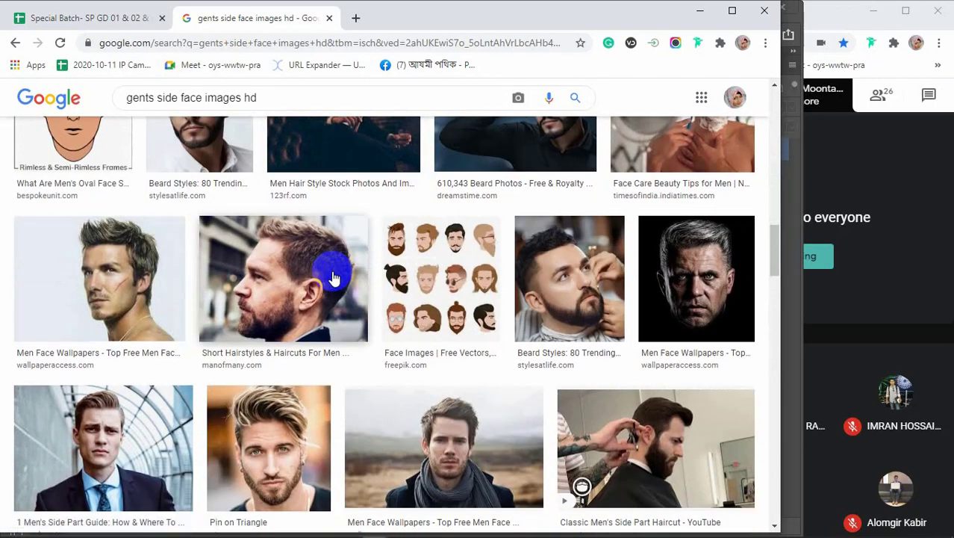
pyautogui.scroll(13, 334, 278)
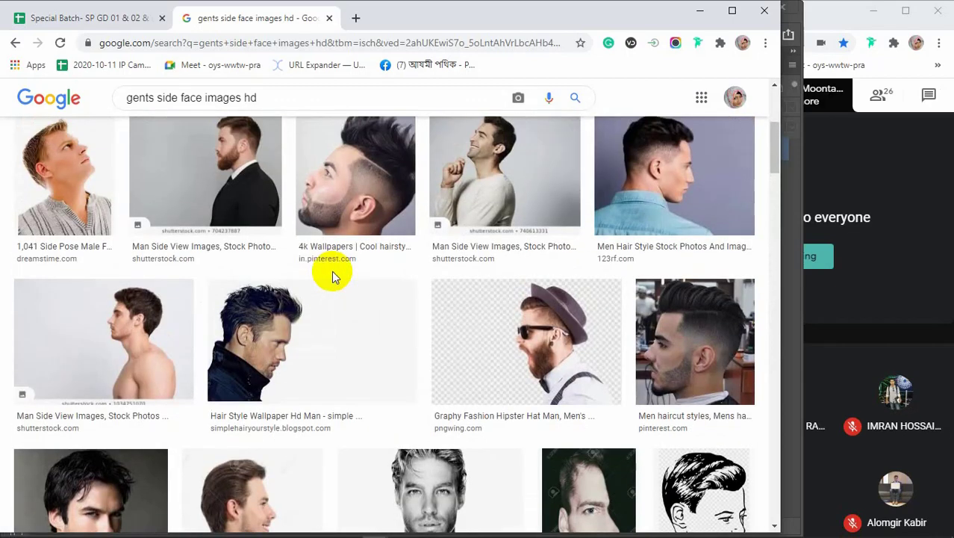
pyautogui.scroll(2, 279, 345)
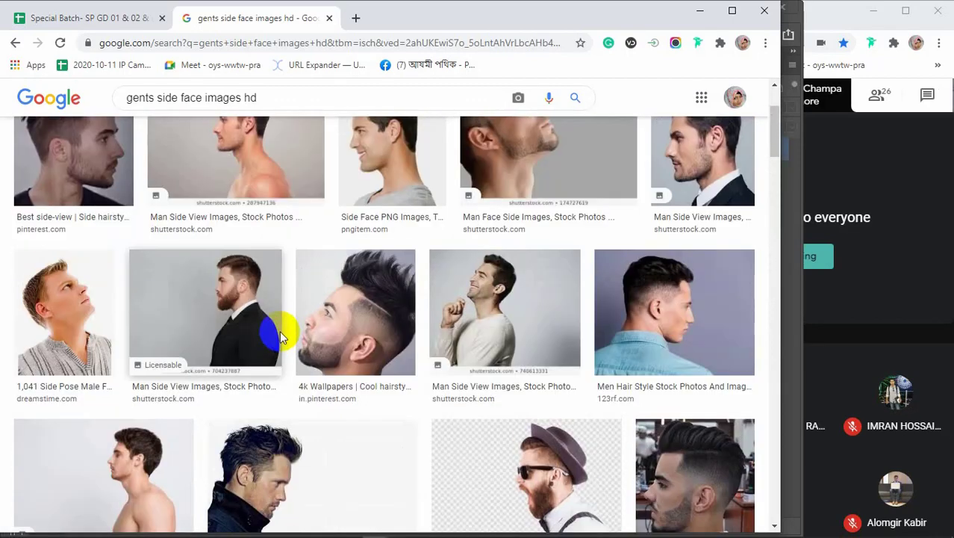
# Preview the upward-looking, spiky-haired man's side-face photo and examine the other results and its related images for a better profile.
pyautogui.click(342, 318)
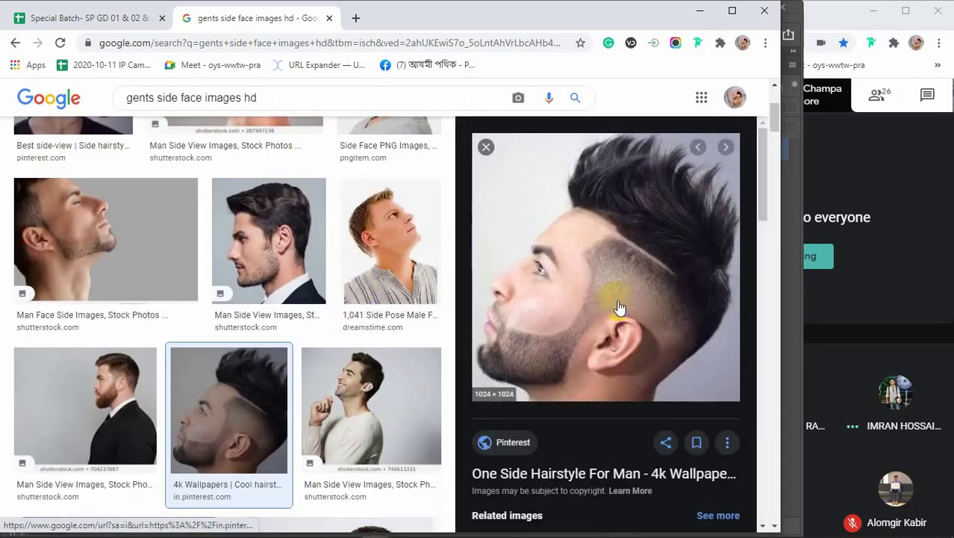
pyautogui.scroll(-4, 616, 309)
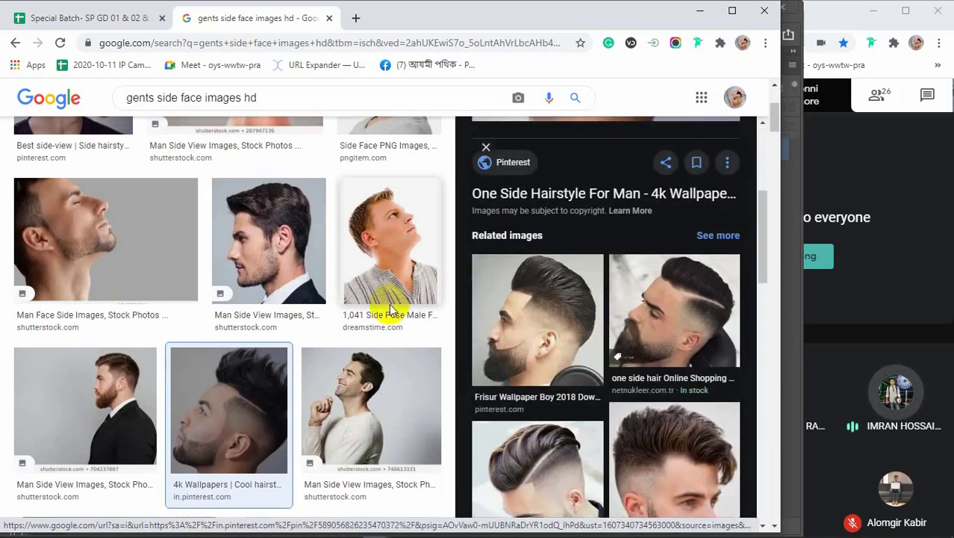
pyautogui.scroll(-8, 383, 310)
pyautogui.scroll(-3, 382, 308)
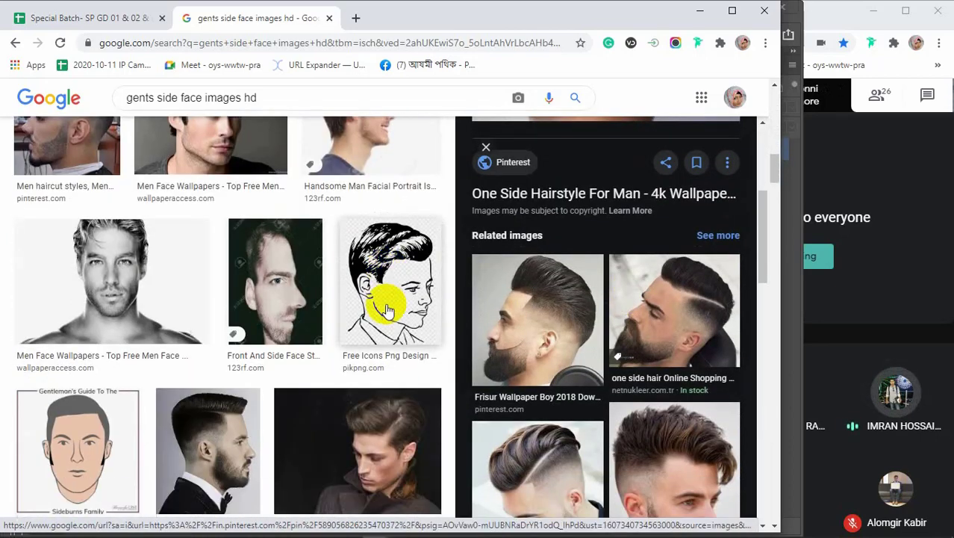
pyautogui.scroll(-5, 272, 292)
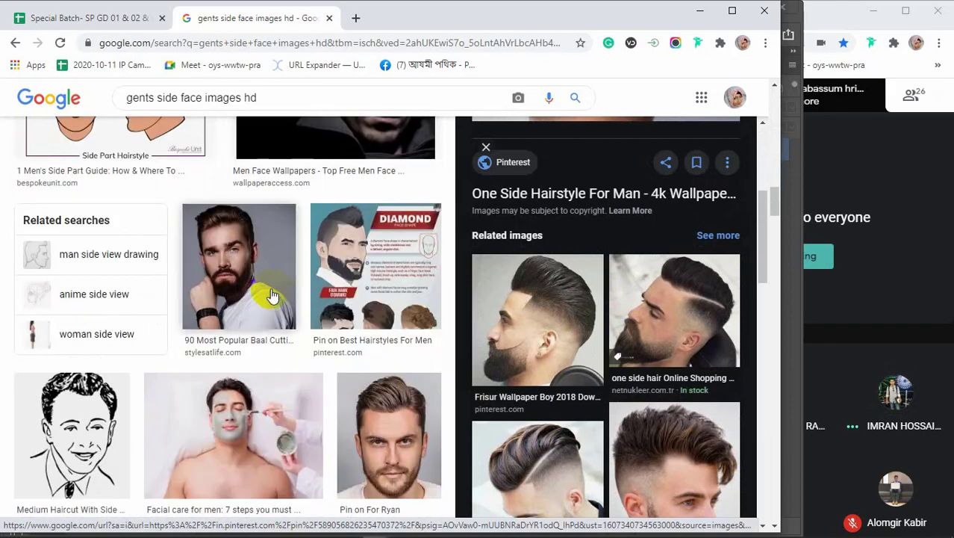
pyautogui.scroll(-5, 272, 295)
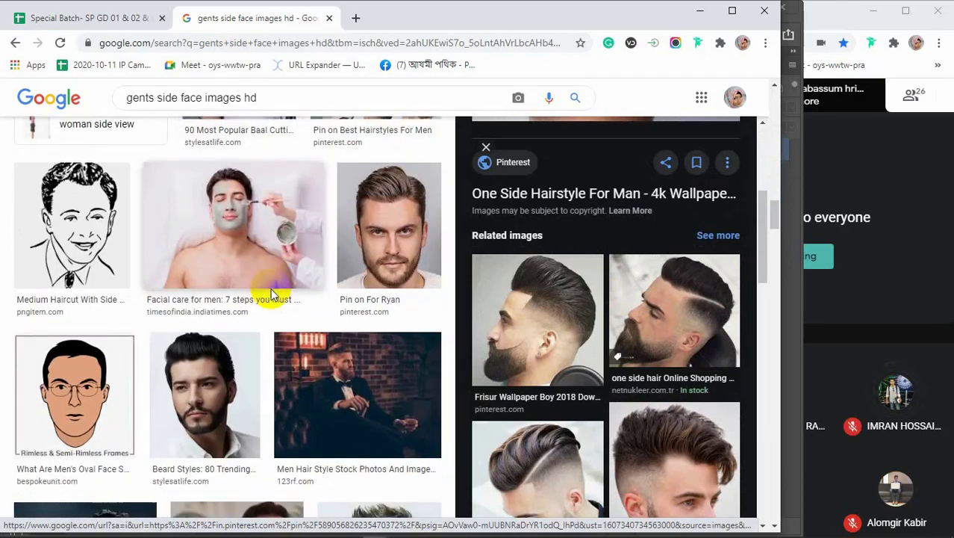
pyautogui.scroll(-2, 273, 295)
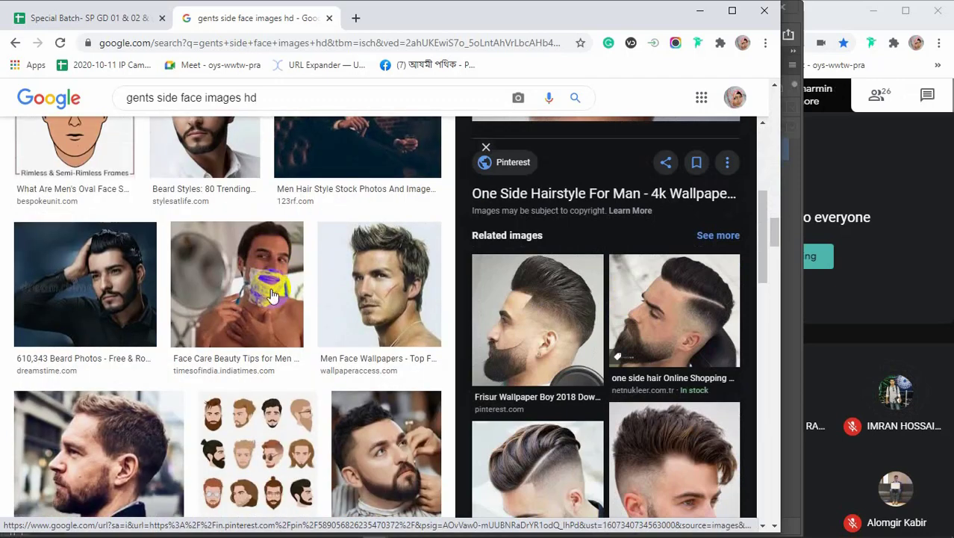
pyautogui.scroll(-2, 272, 295)
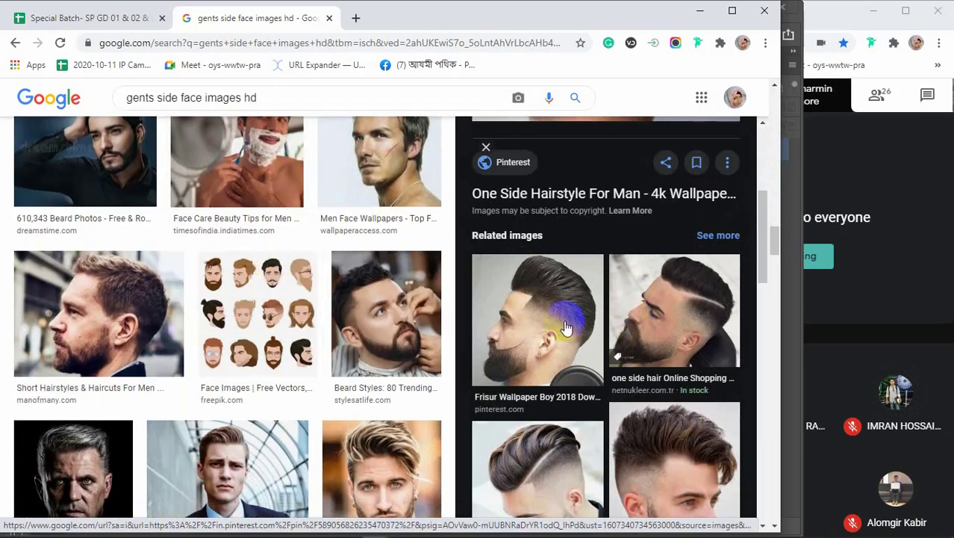
pyautogui.scroll(-4, 539, 329)
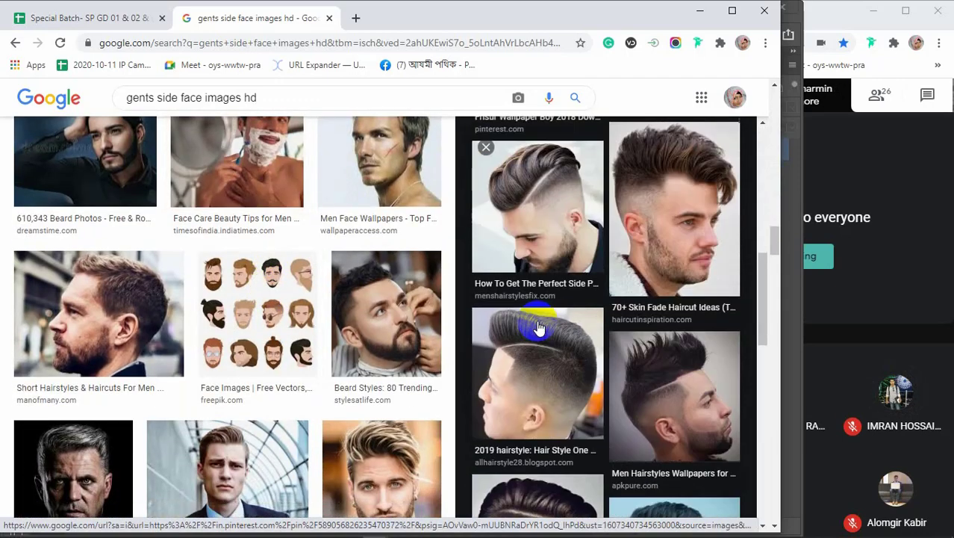
pyautogui.scroll(-6, 539, 328)
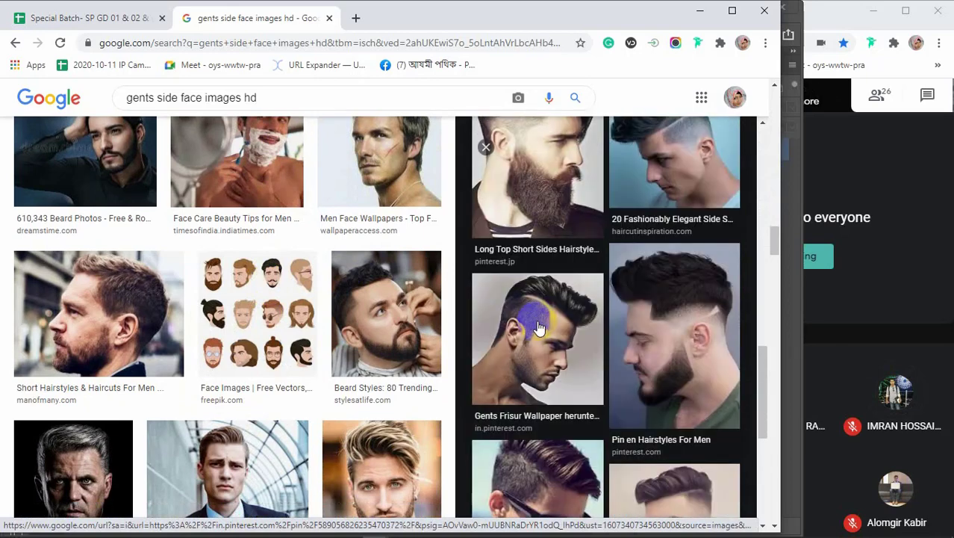
# Open the related side-profile photo of the man with the long beard, check its related images, and copy the photo.
pyautogui.click(526, 217)
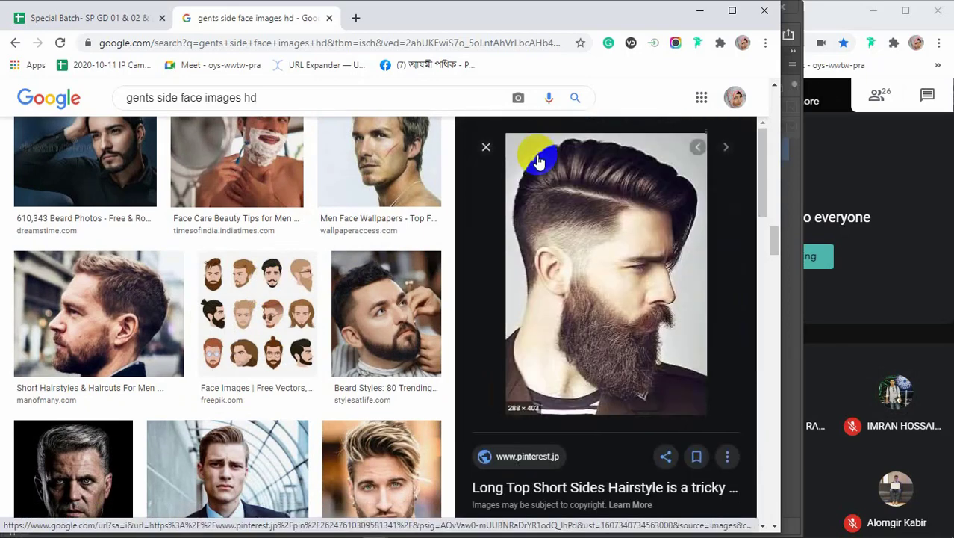
pyautogui.click(630, 228)
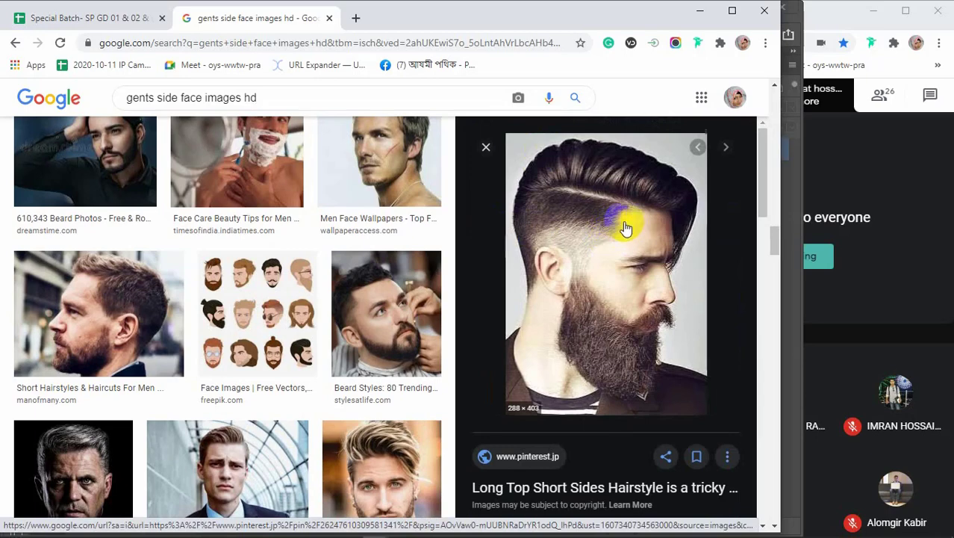
pyautogui.scroll(-5, 626, 227)
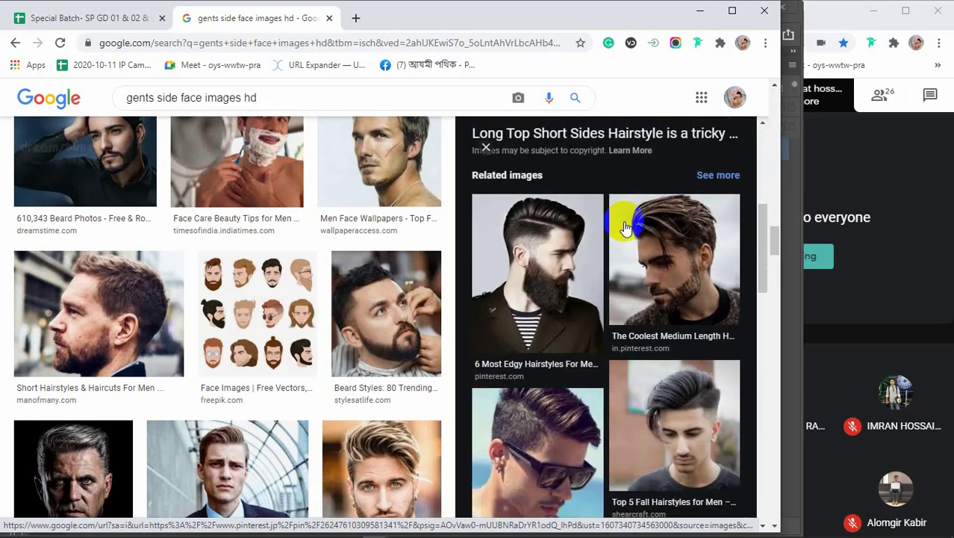
pyautogui.scroll(-3, 626, 228)
pyautogui.scroll(3, 626, 228)
pyautogui.scroll(5, 625, 228)
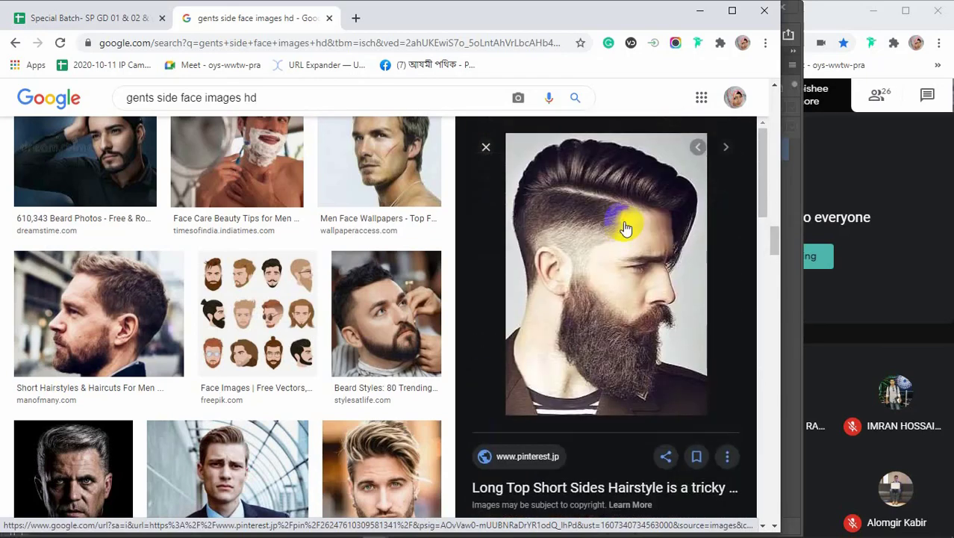
pyautogui.rightClick(614, 198)
pyautogui.click(643, 345)
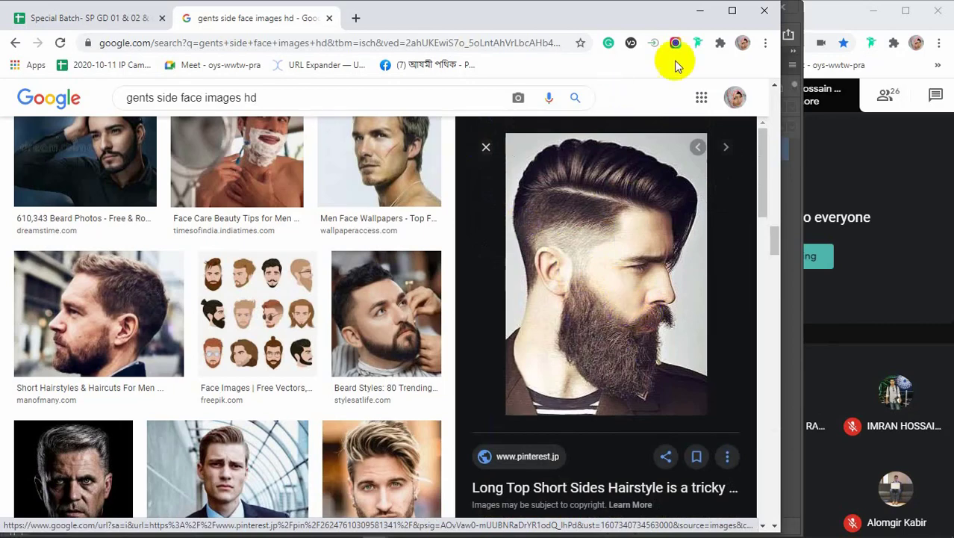
# Switch back to Photoshop and paste the copied bearded profile photo into the class 27 document.
pyautogui.click(699, 10)
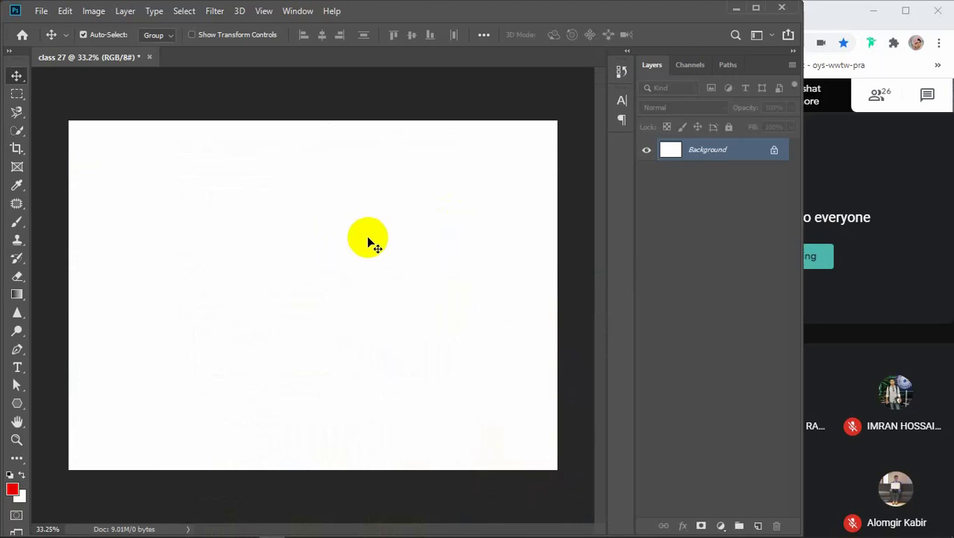
pyautogui.moveTo(735, 518)
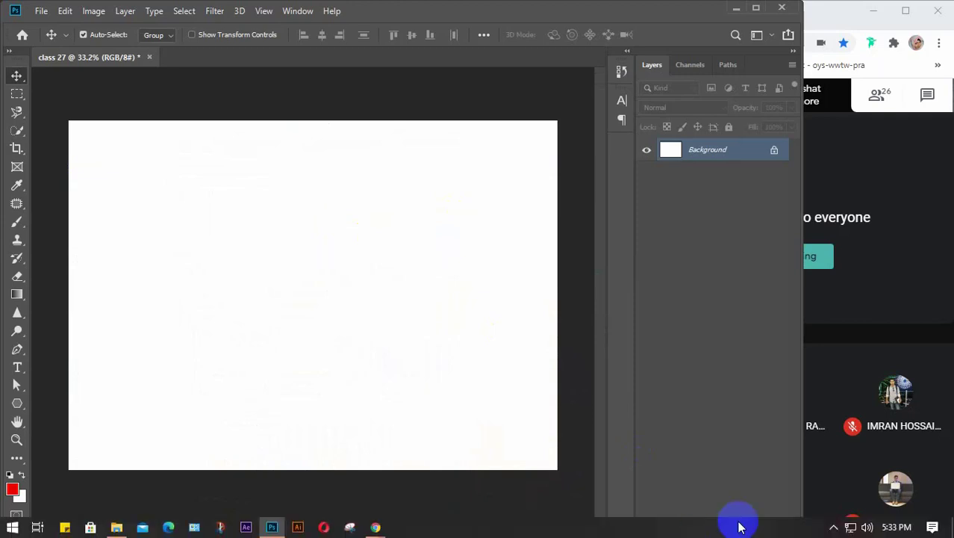
pyautogui.click(835, 528)
pyautogui.click(837, 473)
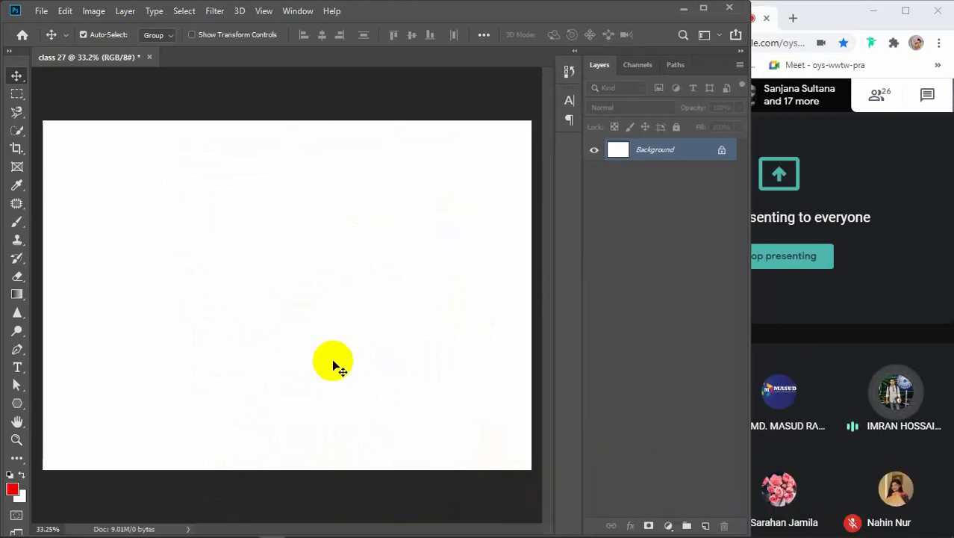
pyautogui.hotkey('ctrl', 'v')
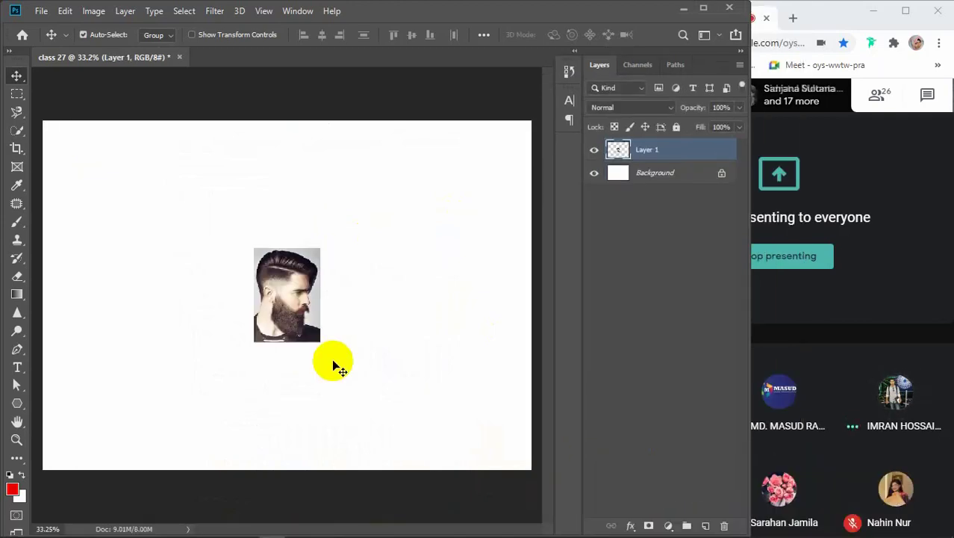
# Scale the pasted portrait up proportionally until it fills nearly the full height of the canvas.
pyautogui.hotkey('ctrl', 't')
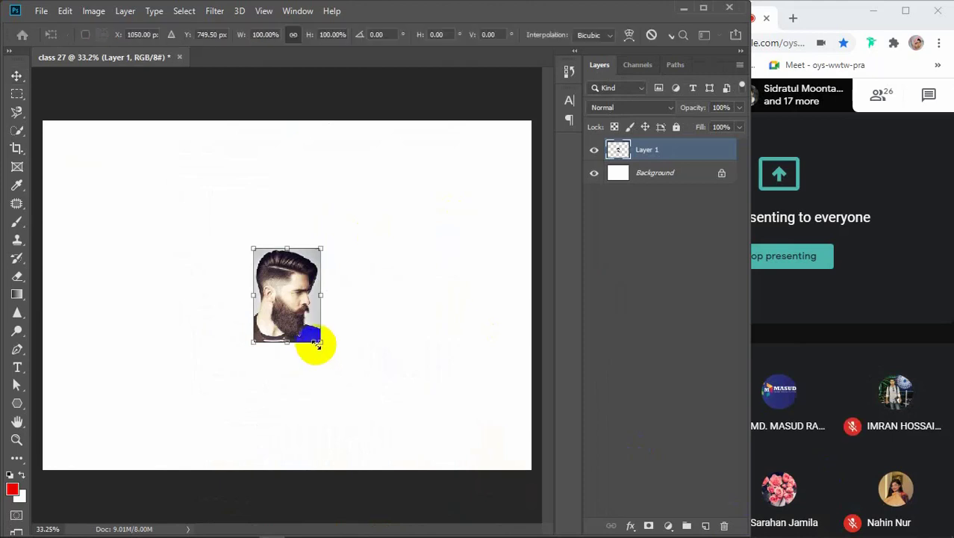
pyautogui.moveTo(320, 342); pyautogui.dragTo(430, 442)
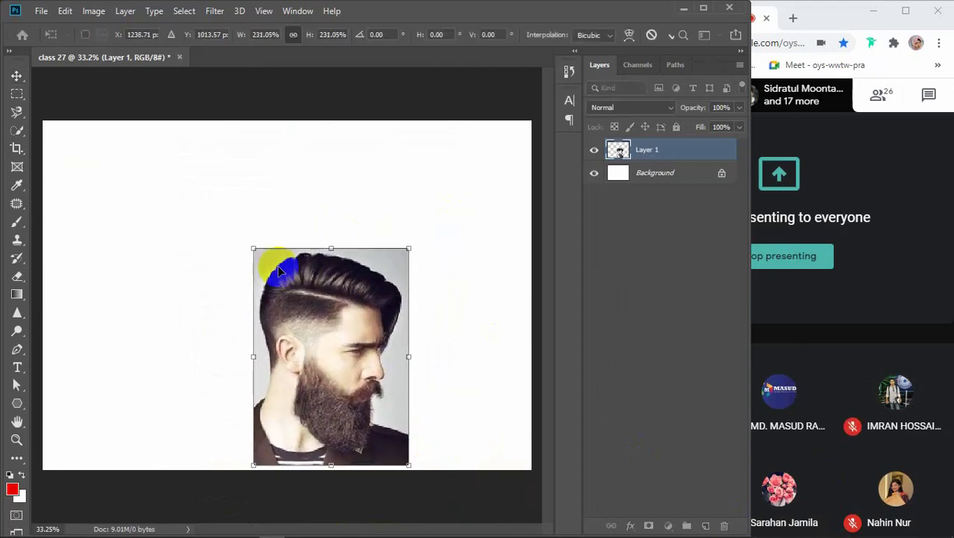
pyautogui.moveTo(253, 248); pyautogui.dragTo(129, 156)
pyautogui.press('Return')
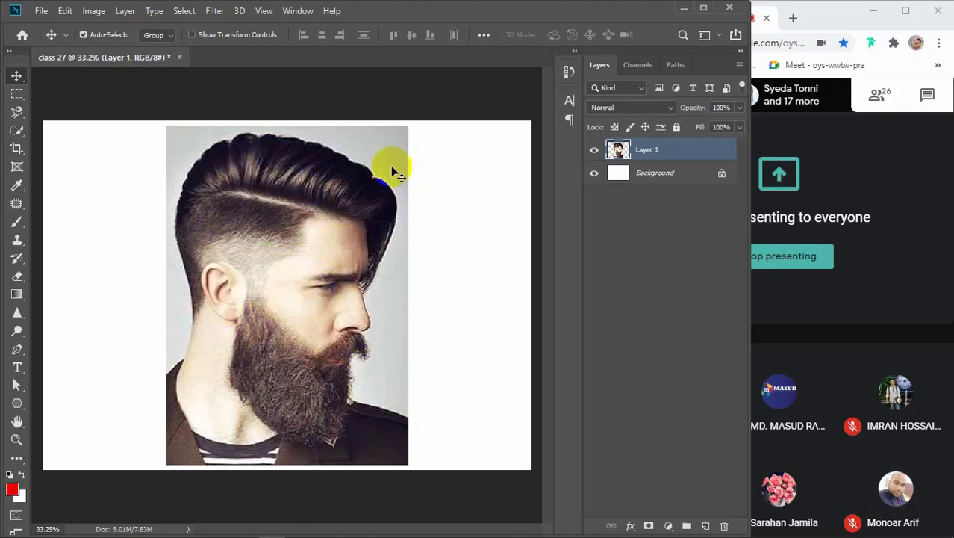
pyautogui.click(232, 345)
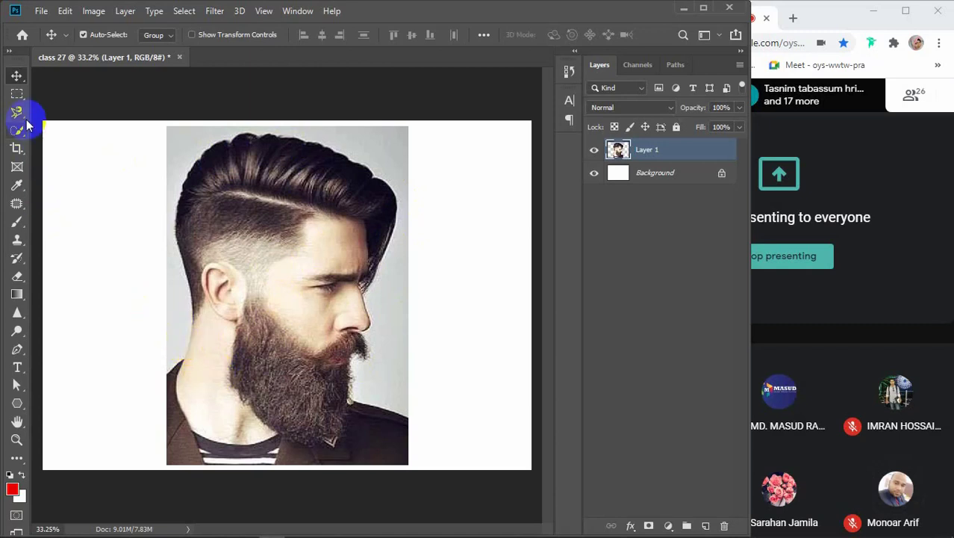
pyautogui.click(197, 366)
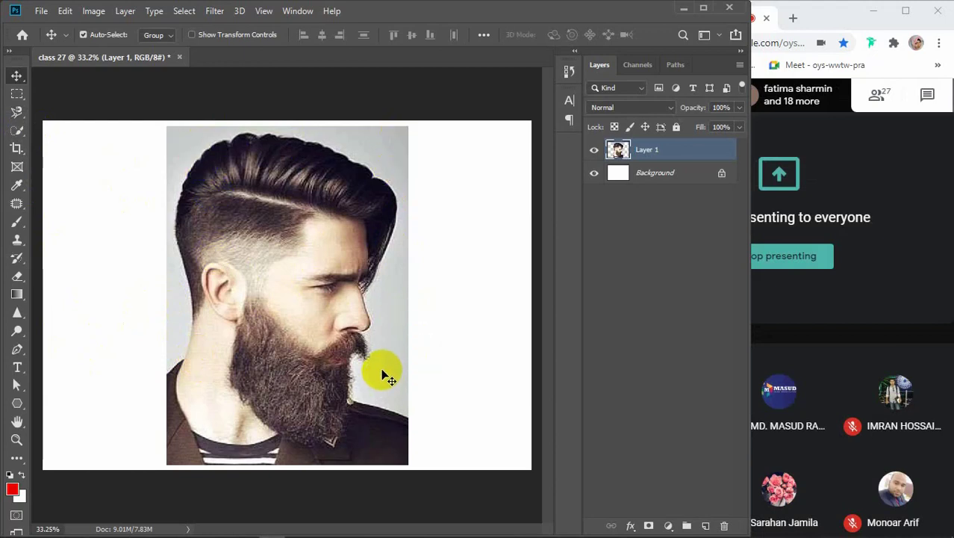
pyautogui.click(252, 199)
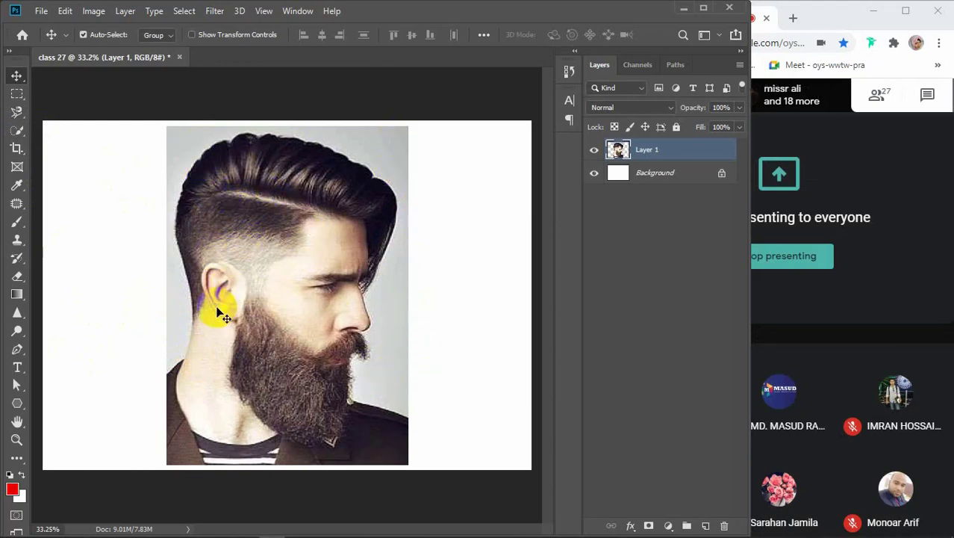
# Erase the grey backdrop around the bearded man's head, face and beard with the Background Eraser tool.
pyautogui.click(16, 259)
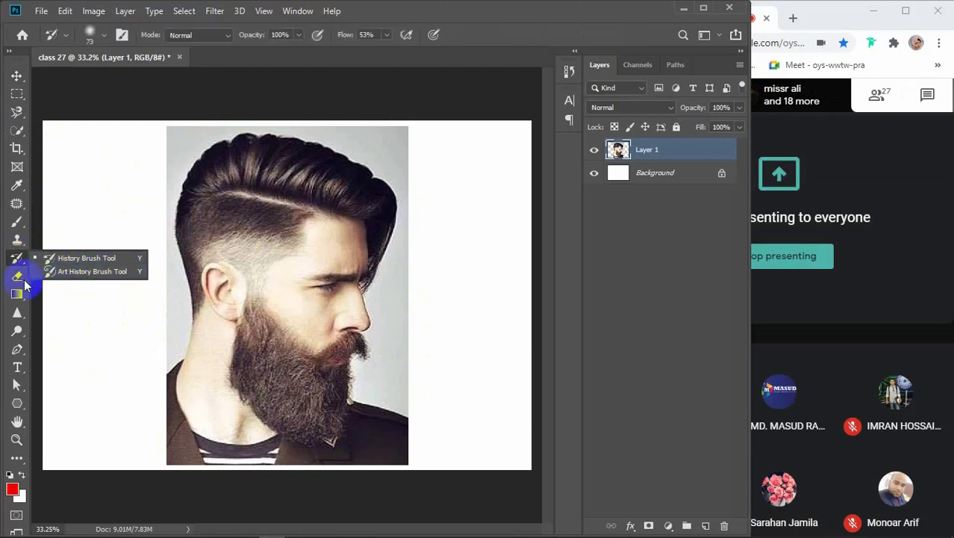
pyautogui.click(16, 276)
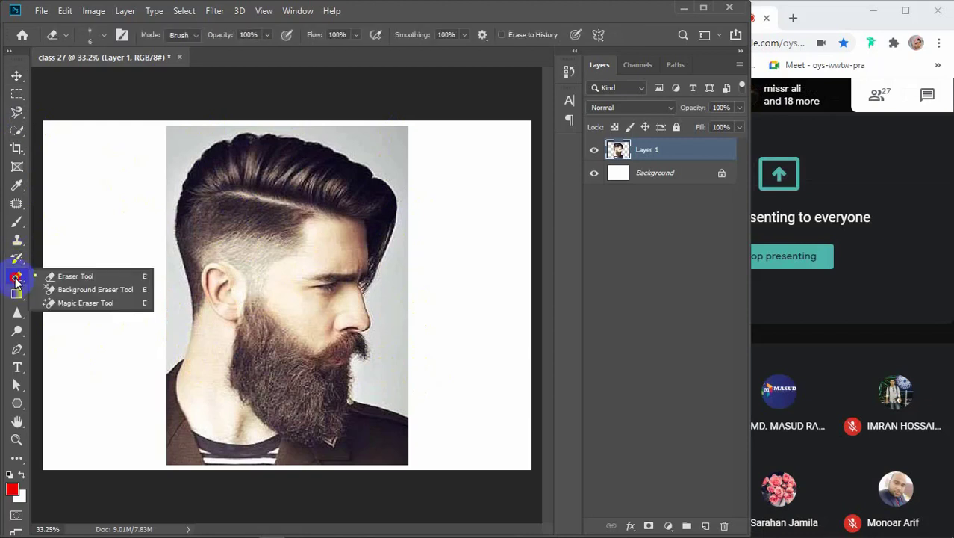
pyautogui.click(78, 290)
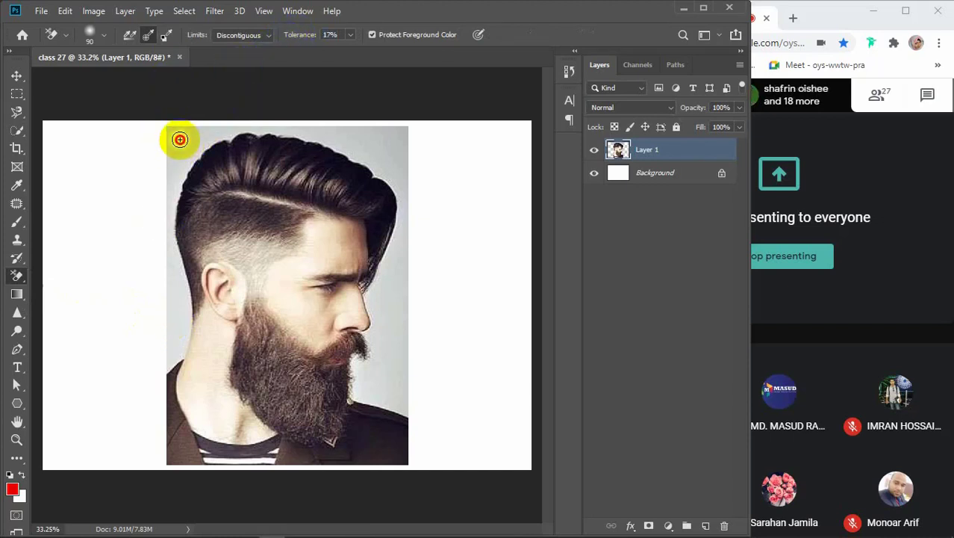
pyautogui.moveTo(180, 139)
pyautogui.mouseDown()
pyautogui.moveTo(172, 223)
pyautogui.moveTo(186, 335)
pyautogui.moveTo(161, 375)
pyautogui.moveTo(174, 349)
pyautogui.moveTo(164, 110)
pyautogui.moveTo(170, 162)
pyautogui.moveTo(176, 117)
pyautogui.moveTo(174, 166)
pyautogui.moveTo(183, 170)
pyautogui.moveTo(229, 135)
pyautogui.moveTo(268, 130)
pyautogui.moveTo(346, 150)
pyautogui.moveTo(385, 177)
pyautogui.moveTo(398, 233)
pyautogui.moveTo(367, 297)
pyautogui.moveTo(371, 358)
pyautogui.mouseUp()
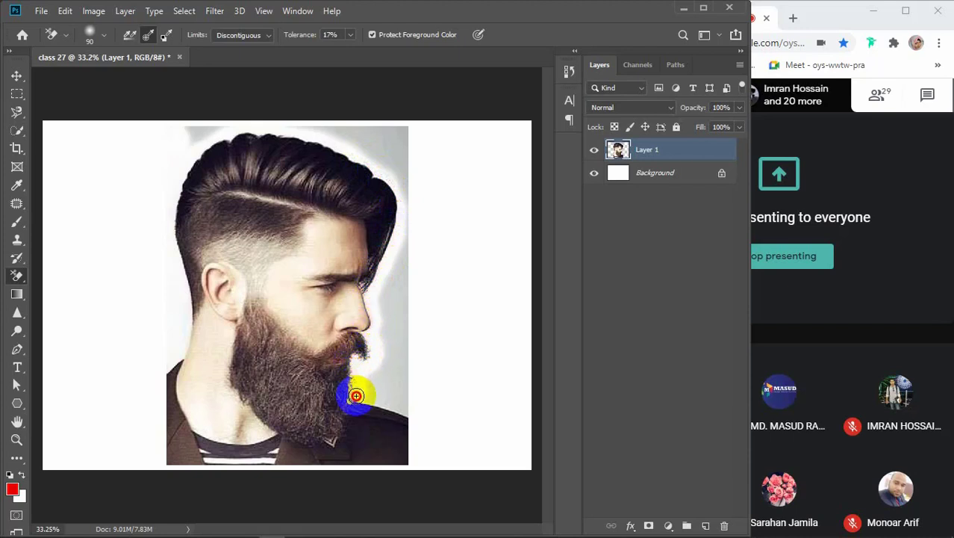
pyautogui.moveTo(356, 396)
pyautogui.mouseDown()
pyautogui.moveTo(419, 415)
pyautogui.moveTo(374, 387)
pyautogui.moveTo(374, 375)
pyautogui.moveTo(403, 364)
pyautogui.moveTo(398, 385)
pyautogui.moveTo(388, 375)
pyautogui.moveTo(412, 400)
pyautogui.moveTo(392, 360)
pyautogui.moveTo(390, 288)
pyautogui.moveTo(385, 330)
pyautogui.moveTo(390, 340)
pyautogui.moveTo(404, 261)
pyautogui.moveTo(388, 289)
pyautogui.moveTo(424, 196)
pyautogui.moveTo(414, 349)
pyautogui.moveTo(403, 296)
pyautogui.moveTo(406, 345)
pyautogui.moveTo(402, 108)
pyautogui.moveTo(396, 149)
pyautogui.mouseUp()
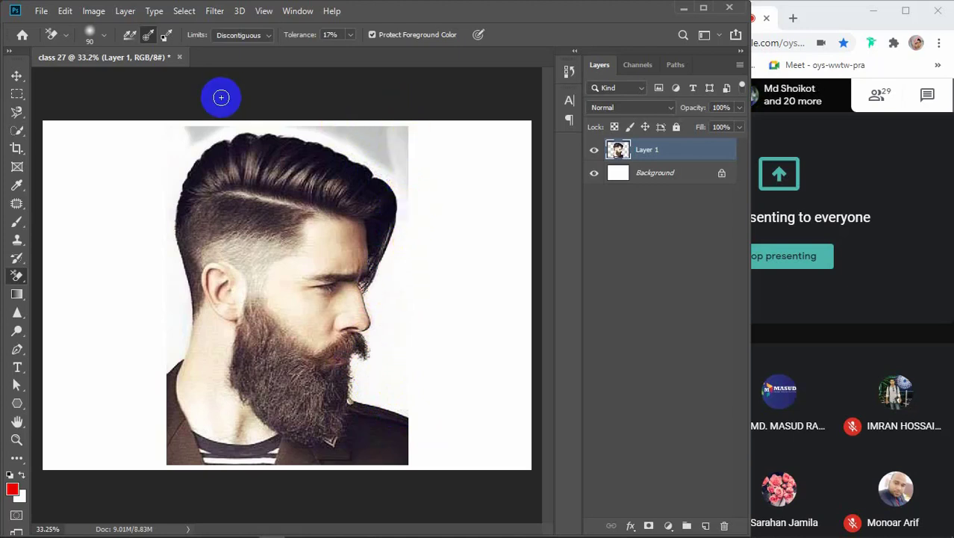
pyautogui.moveTo(170, 123)
pyautogui.mouseDown()
pyautogui.moveTo(126, 151)
pyautogui.moveTo(169, 133)
pyautogui.mouseUp()
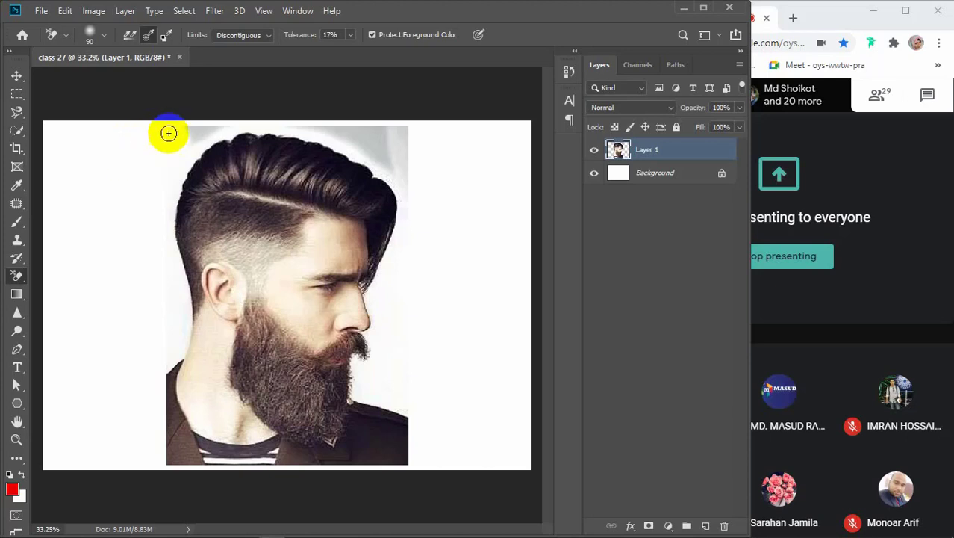
pyautogui.moveTo(382, 181)
pyautogui.mouseDown()
pyautogui.moveTo(373, 159)
pyautogui.moveTo(403, 158)
pyautogui.moveTo(365, 140)
pyautogui.moveTo(407, 205)
pyautogui.moveTo(324, 106)
pyautogui.mouseUp()
# Wipe away the leftover backdrop behind the head and neck using the regular Eraser at brush size 80.
pyautogui.rightClick(16, 273)
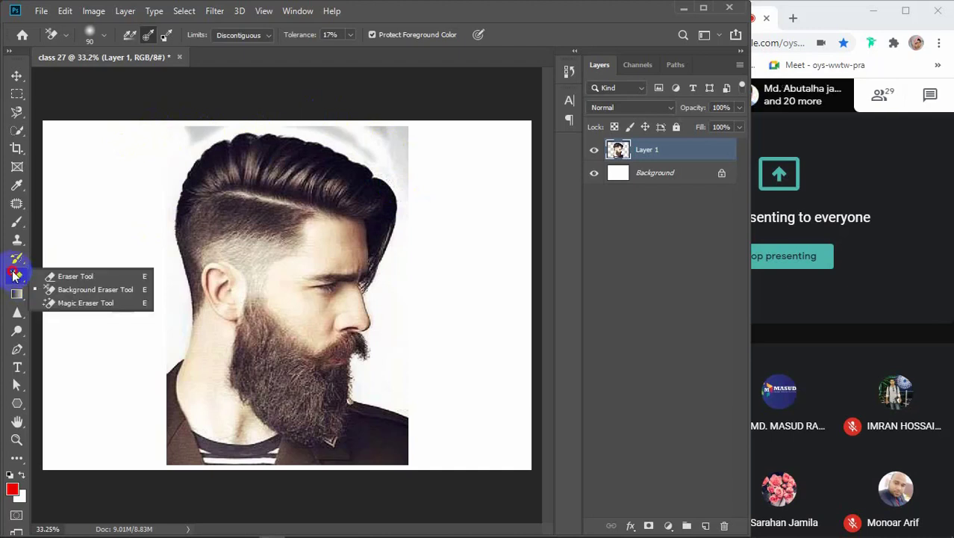
pyautogui.click(75, 275)
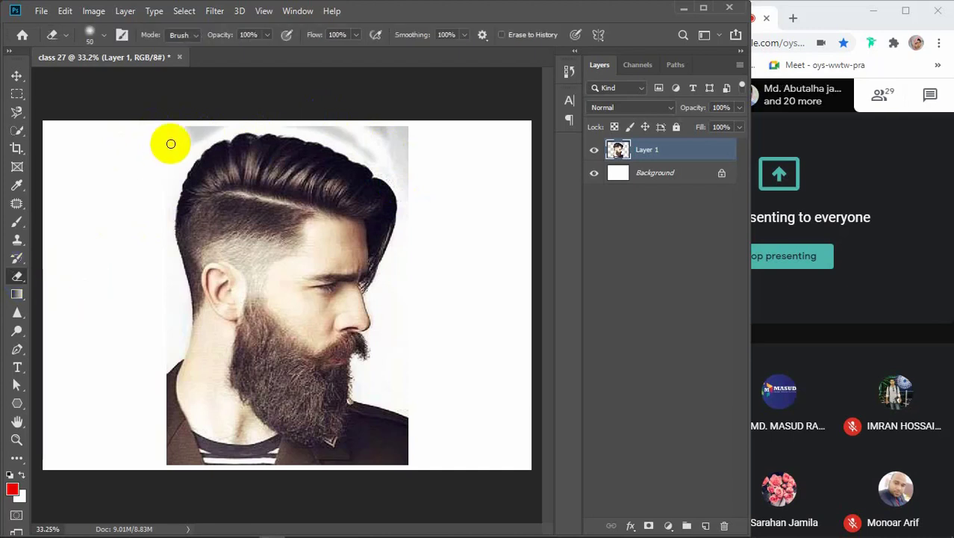
pyautogui.press(']')
pyautogui.press(']')
pyautogui.press(']')
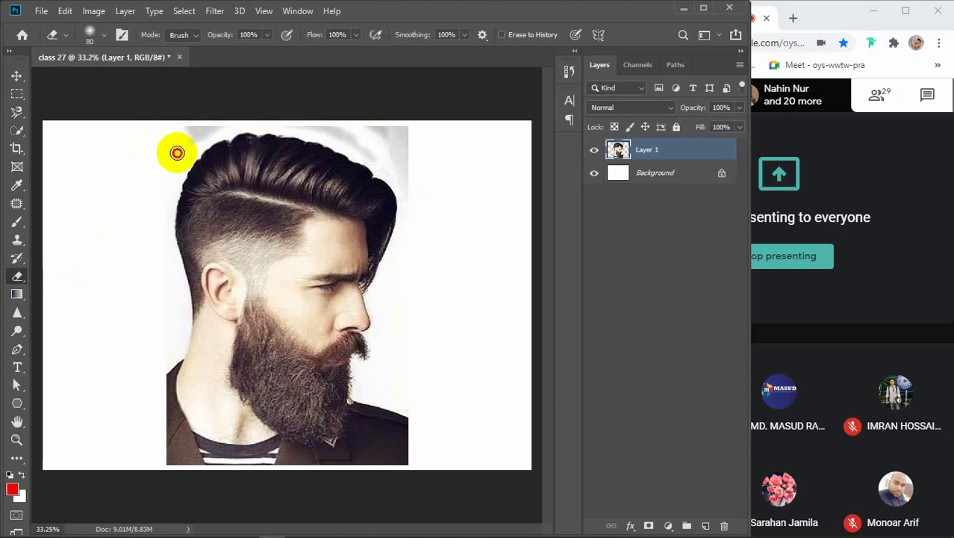
pyautogui.moveTo(177, 153)
pyautogui.mouseDown()
pyautogui.moveTo(243, 121)
pyautogui.moveTo(158, 142)
pyautogui.moveTo(201, 125)
pyautogui.moveTo(163, 153)
pyautogui.moveTo(219, 119)
pyautogui.moveTo(155, 200)
pyautogui.moveTo(147, 236)
pyautogui.moveTo(163, 181)
pyautogui.moveTo(157, 270)
pyautogui.moveTo(165, 221)
pyautogui.moveTo(176, 295)
pyautogui.moveTo(133, 358)
pyautogui.moveTo(159, 262)
pyautogui.moveTo(175, 318)
pyautogui.moveTo(153, 368)
pyautogui.mouseUp()
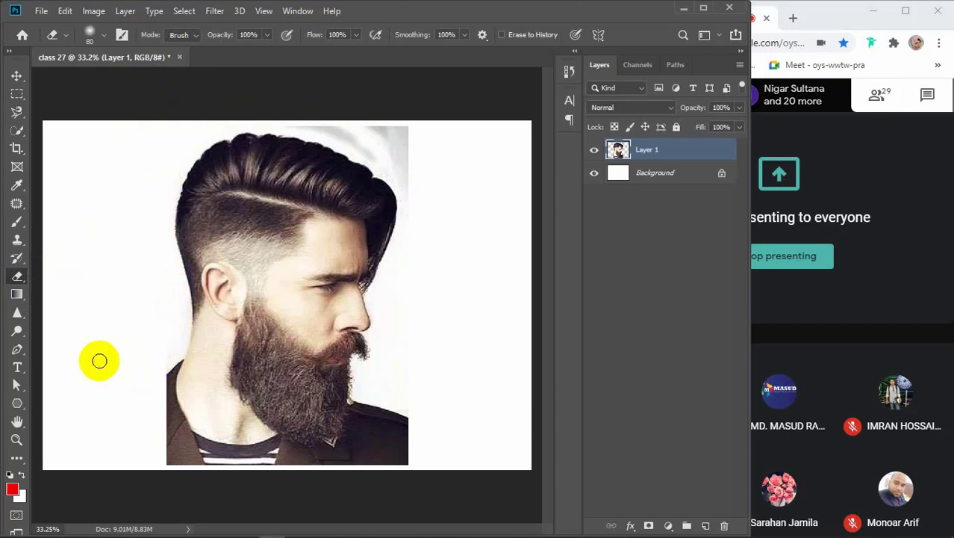
pyautogui.moveTo(170, 277)
pyautogui.mouseDown()
pyautogui.moveTo(183, 302)
pyautogui.moveTo(181, 341)
pyautogui.moveTo(168, 362)
pyautogui.mouseUp()
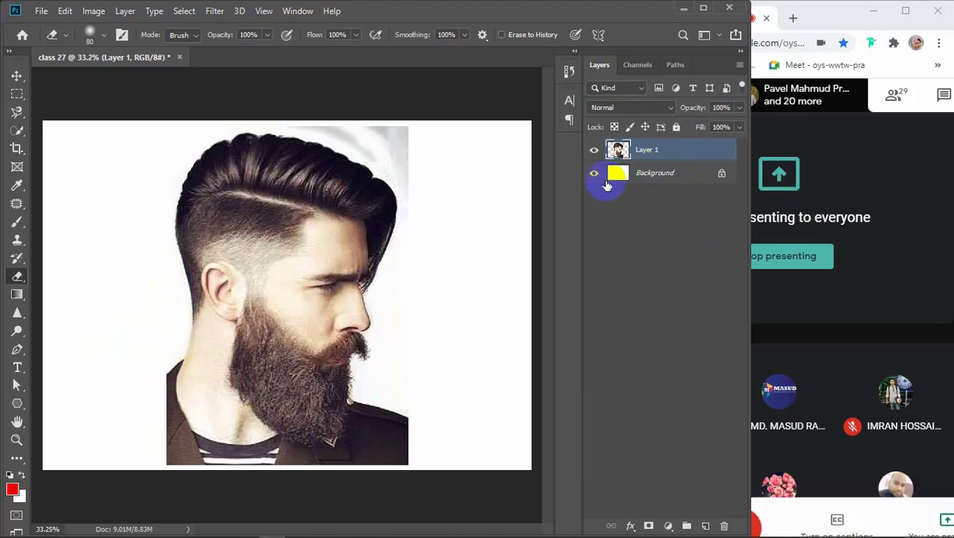
# Hide the Background layer and erase the remaining grey patches behind the neck and above the hair.
pyautogui.click(593, 174)
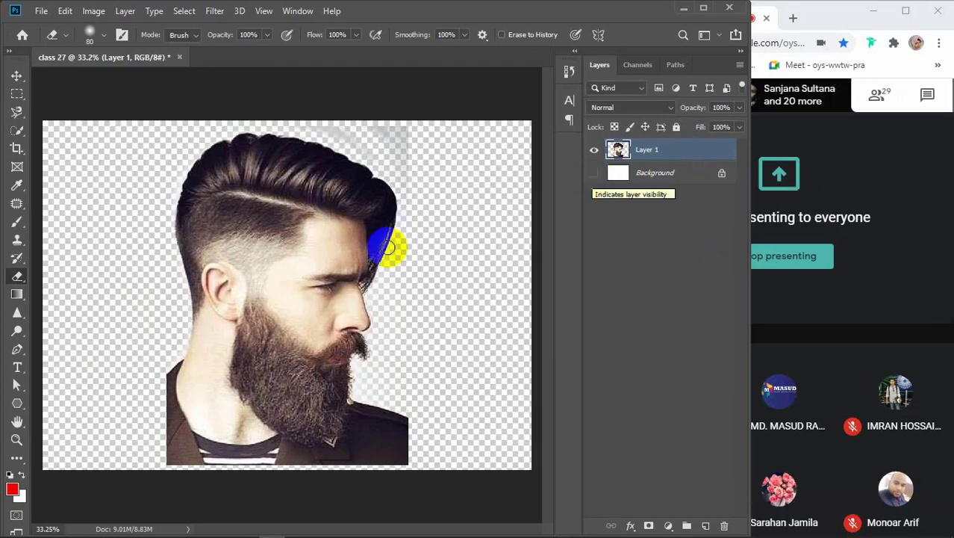
pyautogui.moveTo(166, 255)
pyautogui.mouseDown()
pyautogui.moveTo(182, 331)
pyautogui.moveTo(165, 362)
pyautogui.mouseUp()
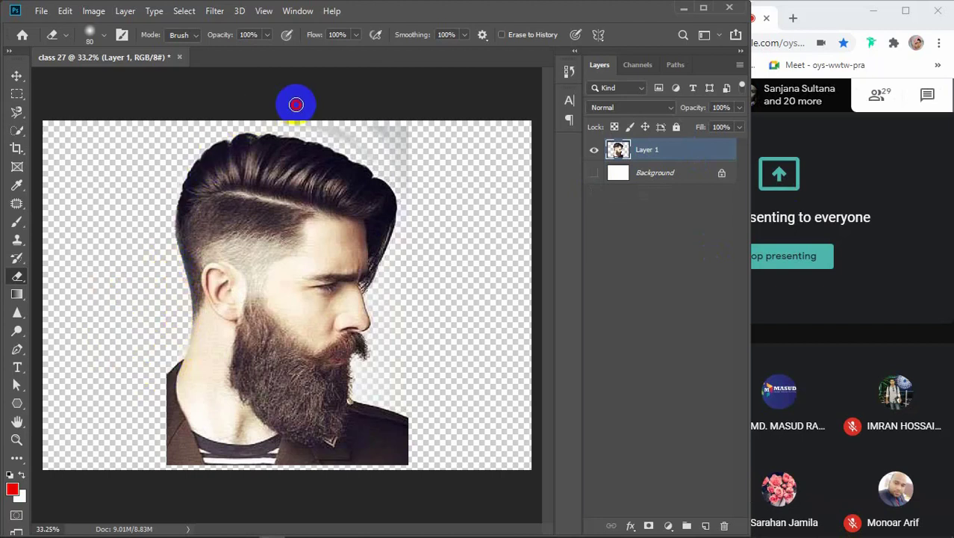
pyautogui.moveTo(296, 105)
pyautogui.mouseDown()
pyautogui.moveTo(407, 132)
pyautogui.moveTo(315, 127)
pyautogui.moveTo(441, 145)
pyautogui.moveTo(342, 136)
pyautogui.moveTo(430, 134)
pyautogui.moveTo(401, 127)
pyautogui.moveTo(415, 205)
pyautogui.moveTo(381, 132)
pyautogui.moveTo(424, 188)
pyautogui.moveTo(301, 112)
pyautogui.moveTo(390, 169)
pyautogui.moveTo(420, 222)
pyautogui.mouseUp()
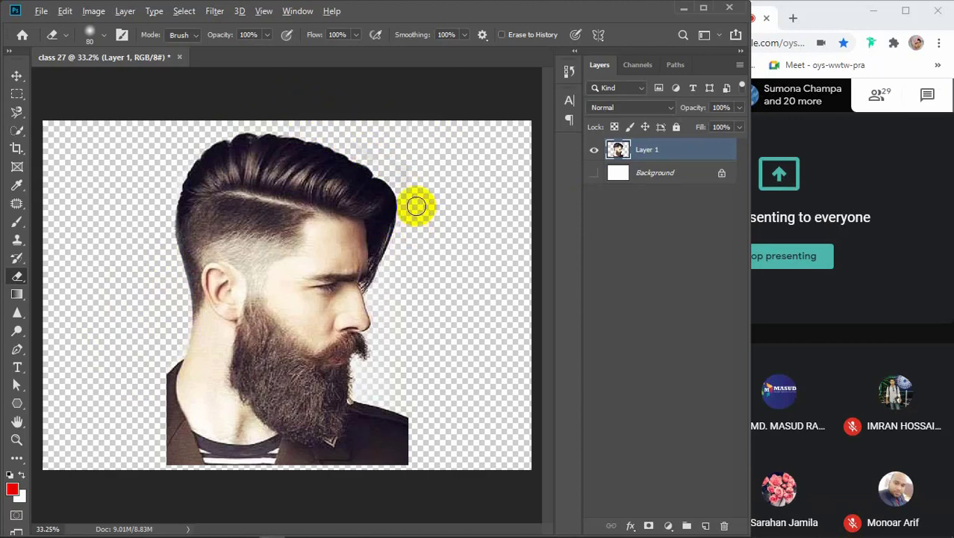
# Reduce the eraser to size 45 and clean the backdrop residue along the front of the hair and beside the beard.
pyautogui.scroll(6, 416, 206)
pyautogui.press('[')
pyautogui.press('[')
pyautogui.press('[')
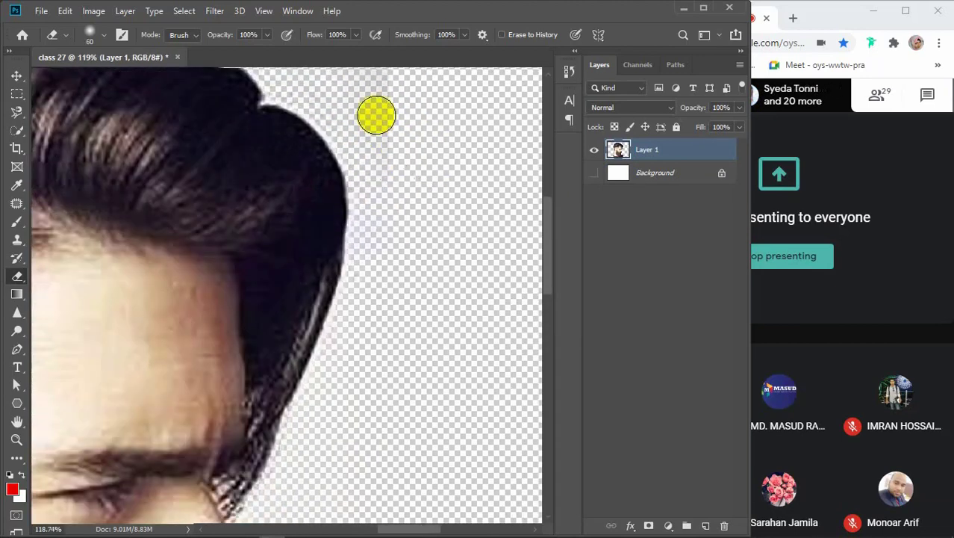
pyautogui.moveTo(327, 103)
pyautogui.mouseDown()
pyautogui.moveTo(360, 143)
pyautogui.moveTo(375, 224)
pyautogui.moveTo(337, 443)
pyautogui.mouseUp()
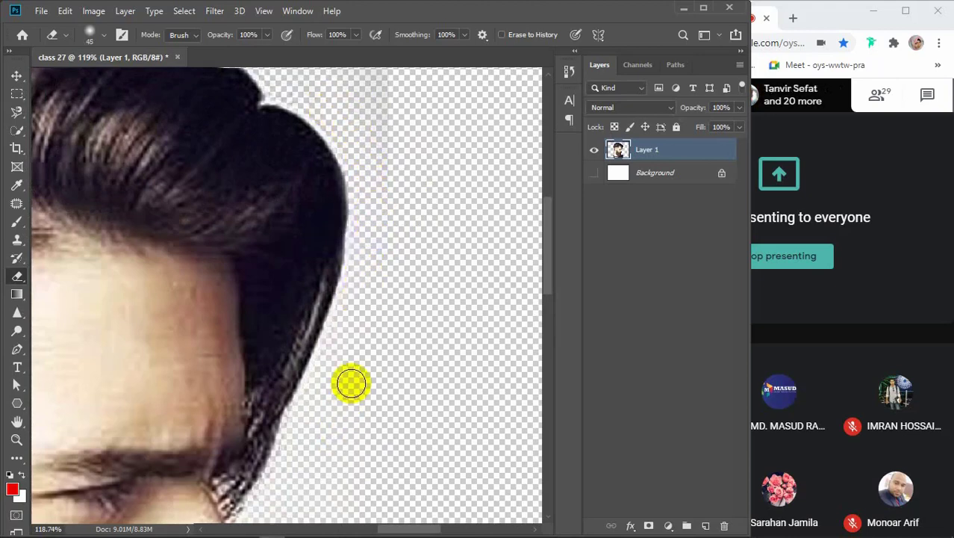
pyautogui.scroll(-4, 352, 383)
pyautogui.scroll(-2, 352, 383)
pyautogui.moveTo(352, 379); pyautogui.dragTo(358, 373)
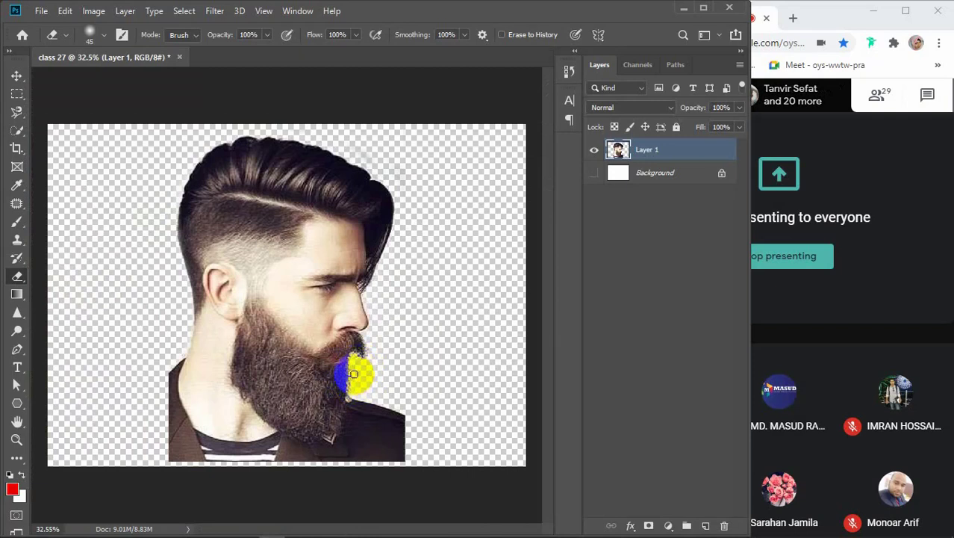
# Remove the backdrop between the beard and shoulder and along the face profile with the Background Eraser reduced to size 50.
pyautogui.rightClick(17, 276)
pyautogui.click(67, 290)
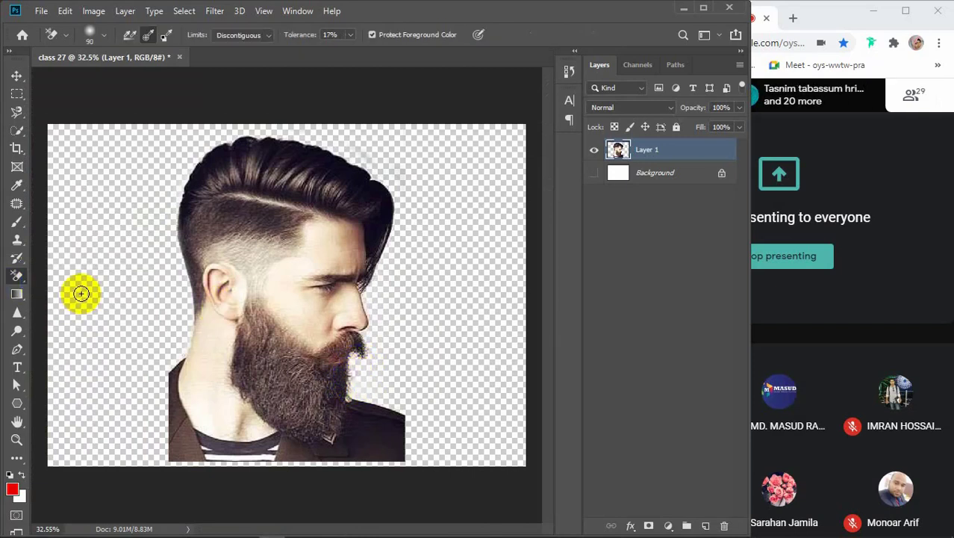
pyautogui.scroll(5, 362, 370)
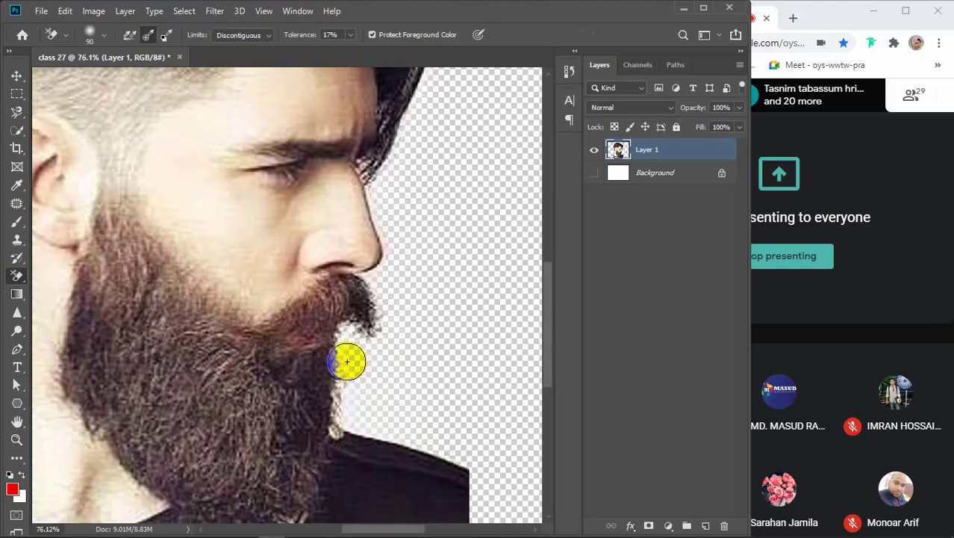
pyautogui.press('[')
pyautogui.press('[')
pyautogui.press('[')
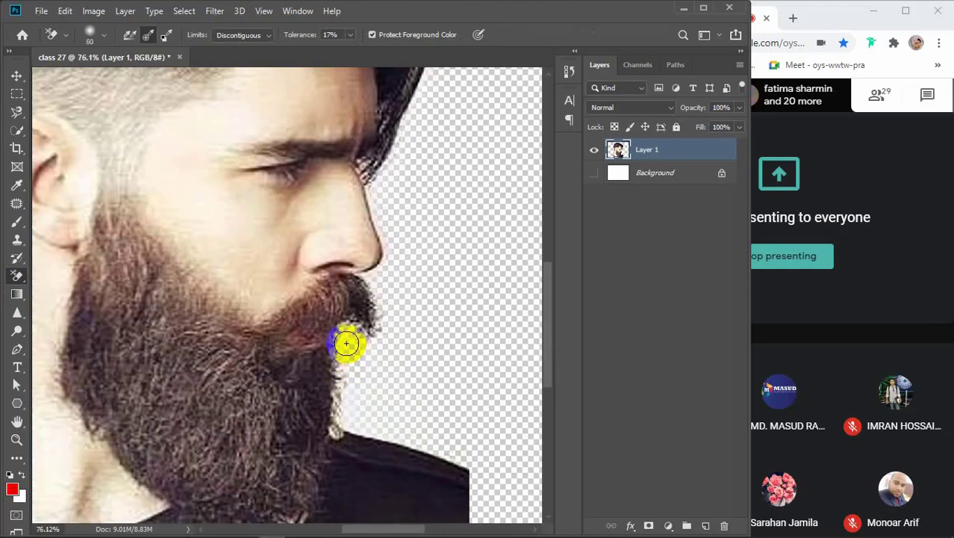
pyautogui.moveTo(349, 348)
pyautogui.mouseDown()
pyautogui.moveTo(359, 425)
pyautogui.moveTo(446, 432)
pyautogui.mouseUp()
pyautogui.moveTo(378, 333)
pyautogui.mouseDown()
pyautogui.moveTo(374, 283)
pyautogui.moveTo(386, 306)
pyautogui.moveTo(375, 345)
pyautogui.moveTo(391, 255)
pyautogui.moveTo(384, 219)
pyautogui.moveTo(382, 334)
pyautogui.moveTo(332, 344)
pyautogui.moveTo(370, 361)
pyautogui.moveTo(392, 270)
pyautogui.moveTo(378, 184)
pyautogui.moveTo(390, 150)
pyautogui.mouseUp()
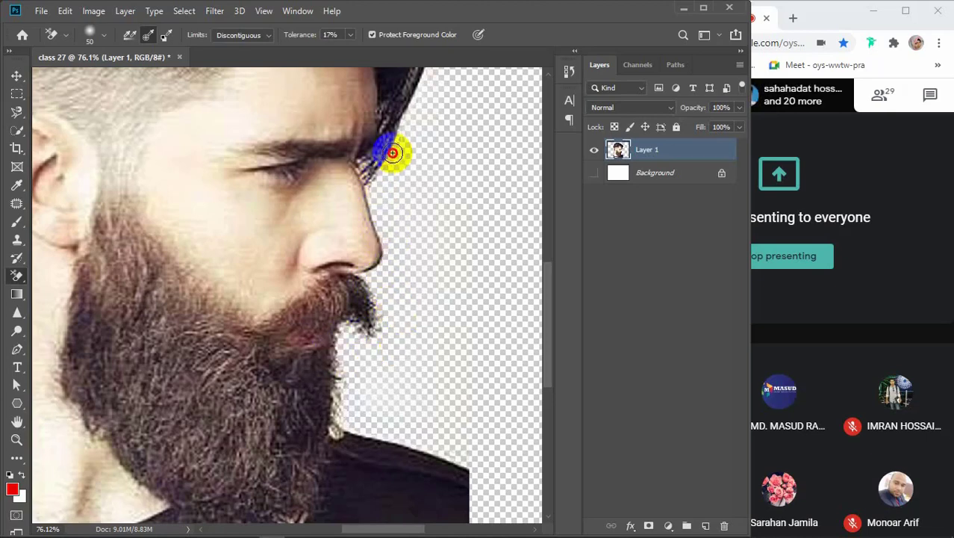
pyautogui.scroll(-3, 445, 209)
pyautogui.scroll(-1, 447, 211)
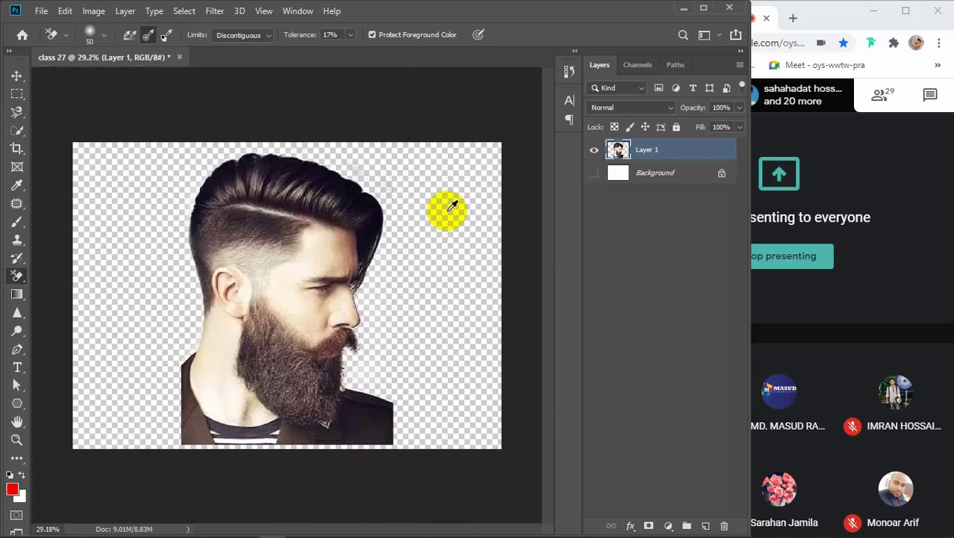
# Show the Background layer again, then lasso and delete the grey remnants above and in front of the hair.
pyautogui.click(595, 178)
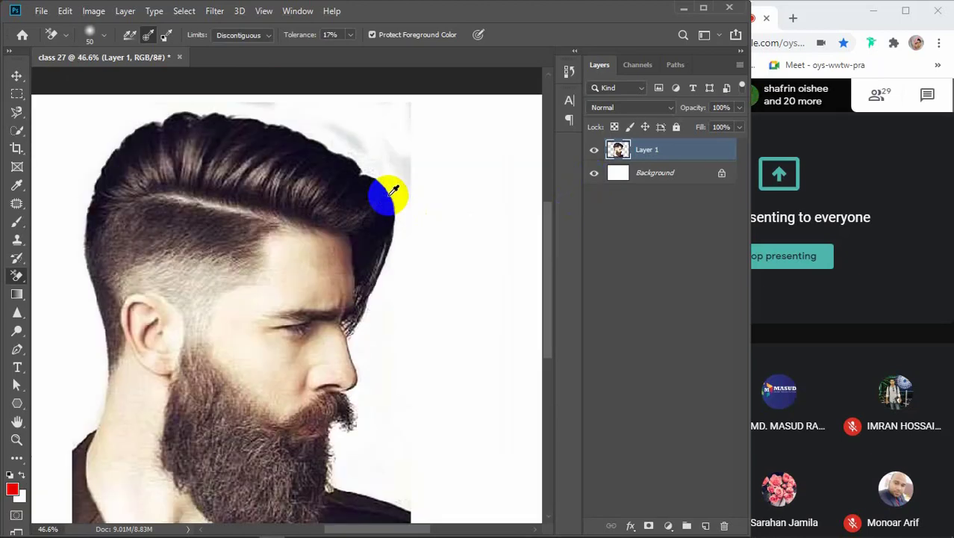
pyautogui.scroll(4, 385, 198)
pyautogui.moveTo(383, 196); pyautogui.dragTo(369, 273)
pyautogui.click(17, 131)
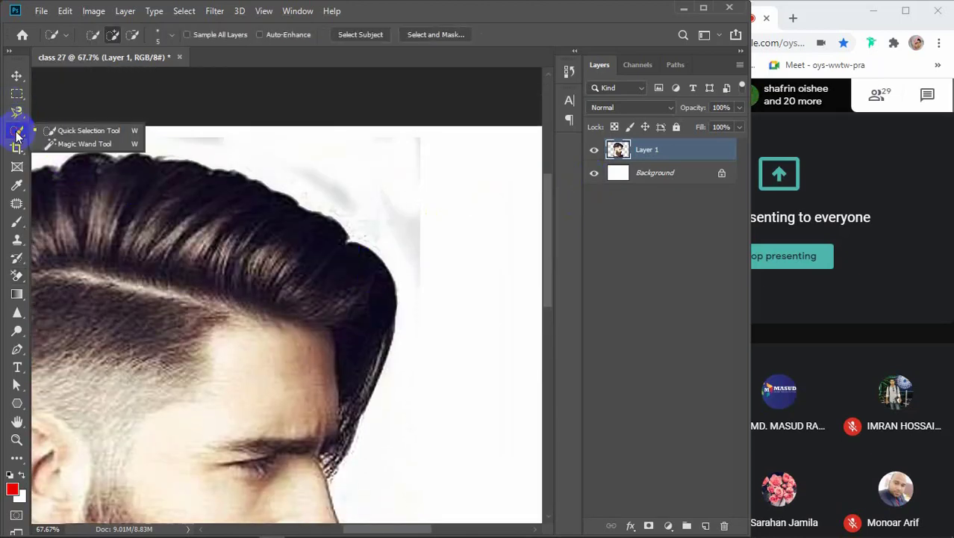
pyautogui.click(17, 112)
pyautogui.click(49, 112)
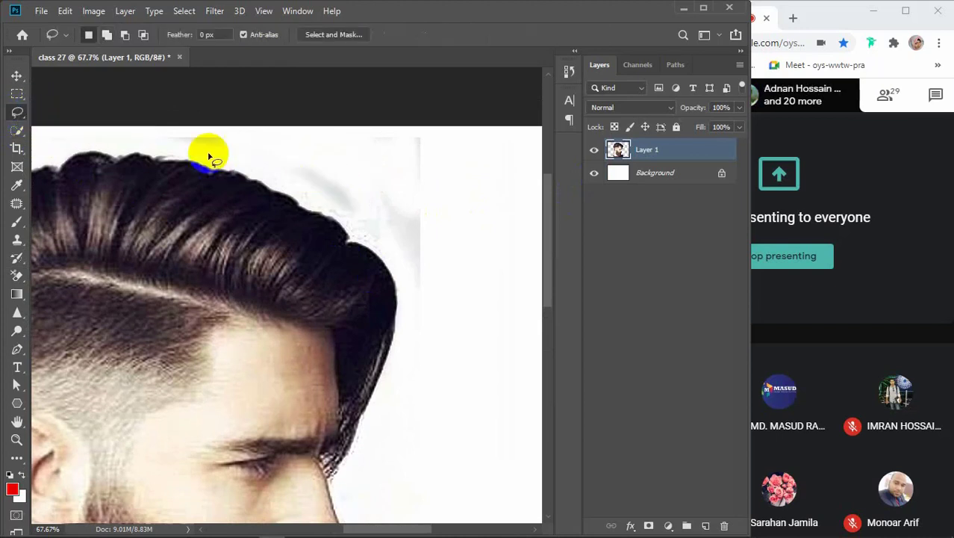
pyautogui.moveTo(137, 131)
pyautogui.mouseDown()
pyautogui.moveTo(196, 156)
pyautogui.moveTo(269, 138)
pyautogui.moveTo(203, 115)
pyautogui.moveTo(147, 126)
pyautogui.mouseUp()
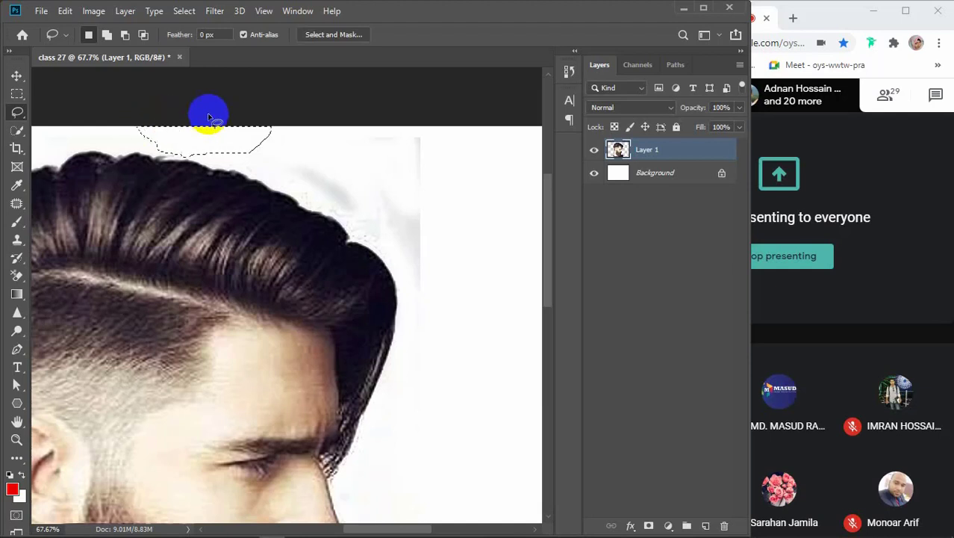
pyautogui.moveTo(471, 124)
pyautogui.mouseDown()
pyautogui.moveTo(492, 244)
pyautogui.moveTo(447, 320)
pyautogui.moveTo(421, 322)
pyautogui.moveTo(383, 249)
pyautogui.moveTo(226, 170)
pyautogui.moveTo(186, 137)
pyautogui.moveTo(204, 110)
pyautogui.moveTo(464, 105)
pyautogui.moveTo(478, 135)
pyautogui.mouseUp()
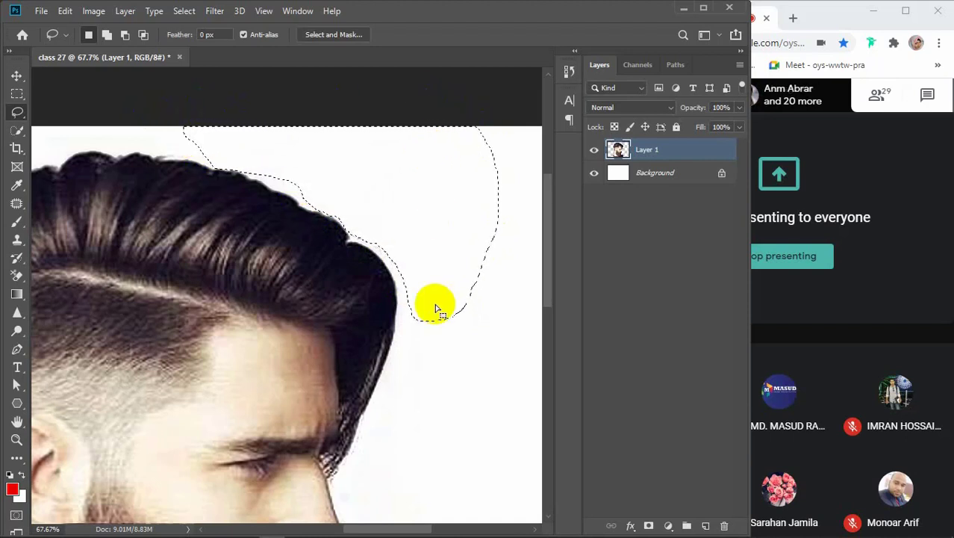
# Lasso and delete the faint residue beside the hanging front hair and in front of the face.
pyautogui.click(397, 305)
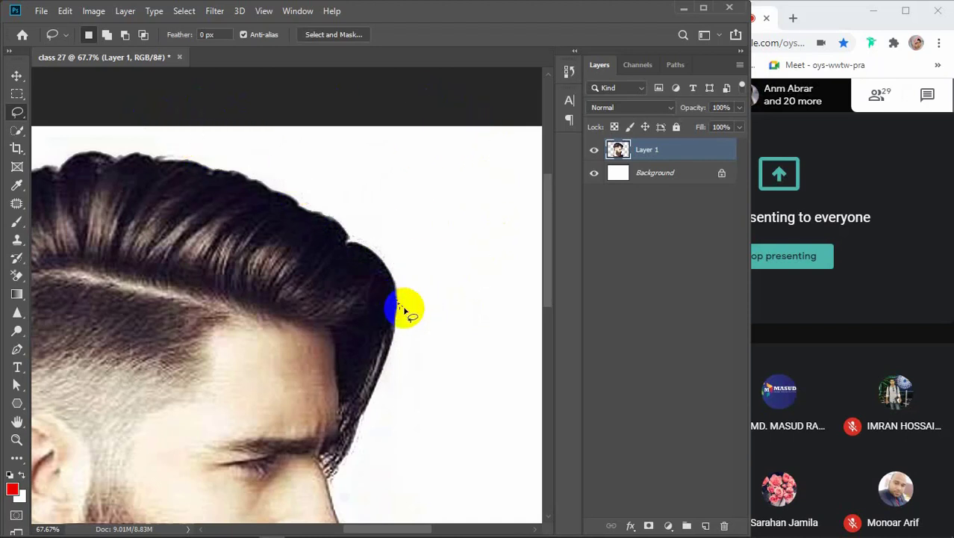
pyautogui.scroll(-2, 439, 401)
pyautogui.click(368, 378)
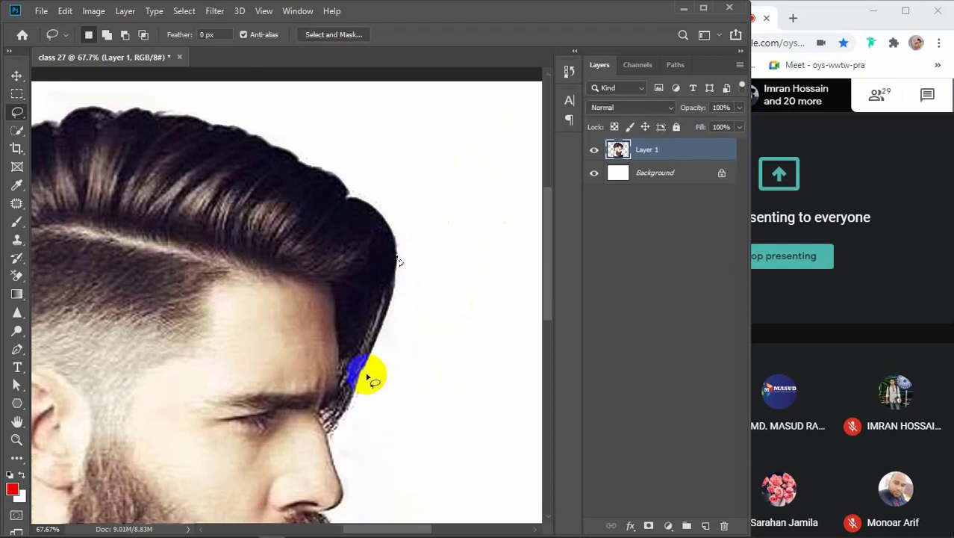
pyautogui.moveTo(365, 377); pyautogui.dragTo(358, 394)
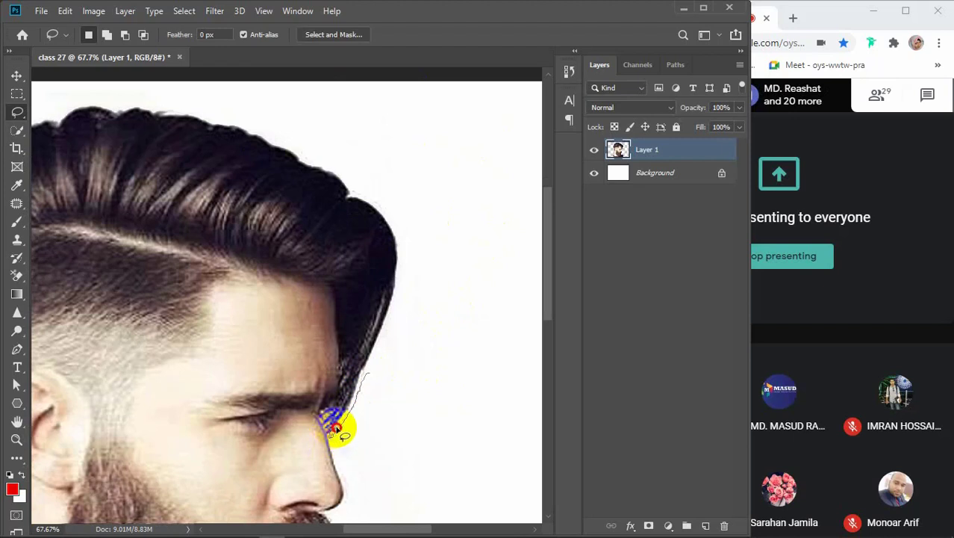
pyautogui.moveTo(361, 385)
pyautogui.mouseDown()
pyautogui.moveTo(387, 443)
pyautogui.moveTo(533, 461)
pyautogui.moveTo(418, 374)
pyautogui.mouseUp()
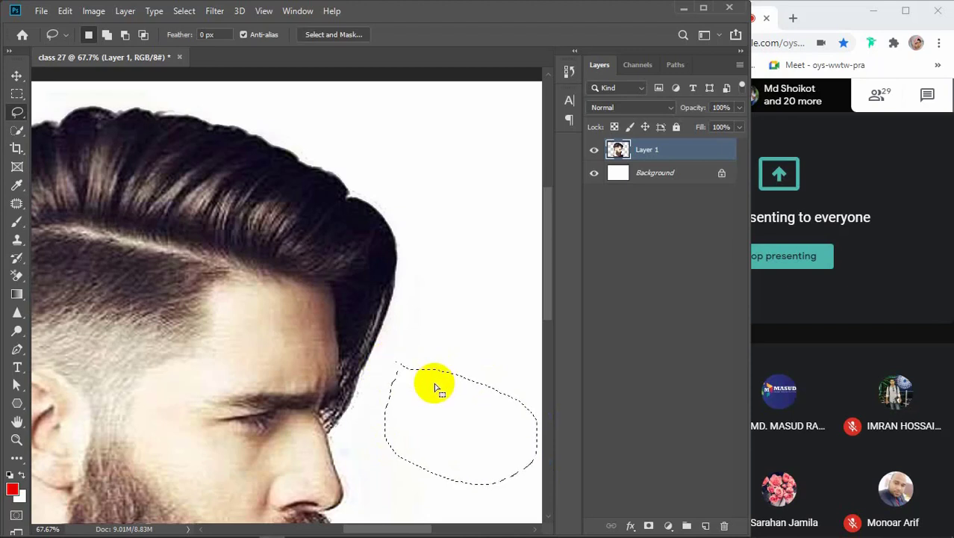
# Lasso and delete the residue above the hair and behind the head, deselect, and switch to the Move tool.
pyautogui.scroll(3, 437, 385)
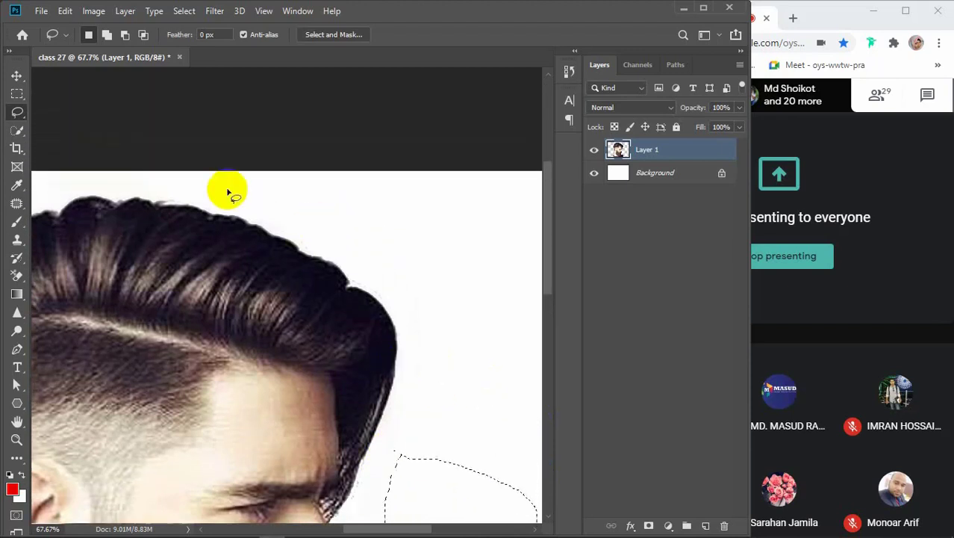
pyautogui.moveTo(170, 200)
pyautogui.mouseDown()
pyautogui.moveTo(192, 197)
pyautogui.moveTo(198, 224)
pyautogui.moveTo(241, 241)
pyautogui.moveTo(279, 236)
pyautogui.moveTo(278, 224)
pyautogui.moveTo(252, 286)
pyautogui.moveTo(179, 186)
pyautogui.moveTo(149, 260)
pyautogui.moveTo(164, 369)
pyautogui.moveTo(158, 428)
pyautogui.moveTo(107, 284)
pyautogui.moveTo(178, 185)
pyautogui.mouseUp()
pyautogui.scroll(-4, 192, 197)
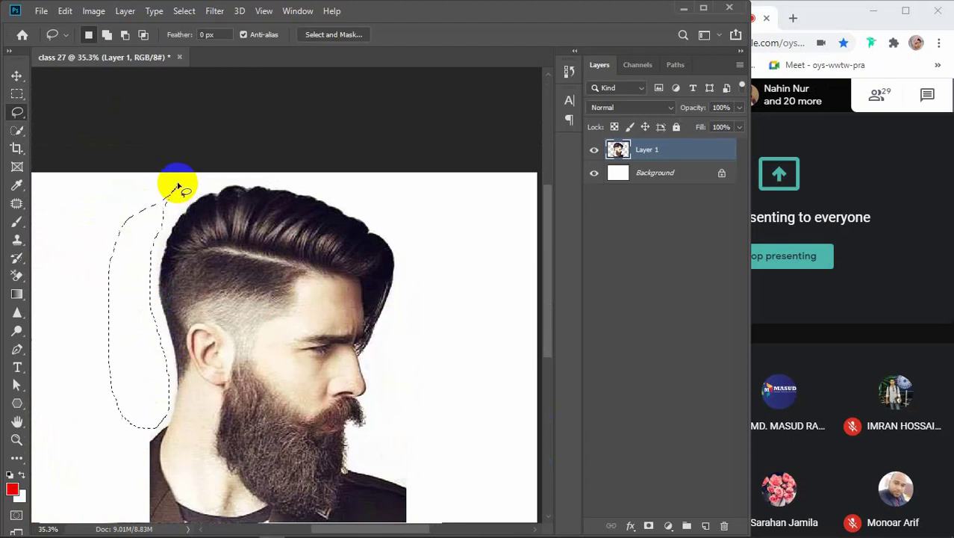
pyautogui.click(177, 186)
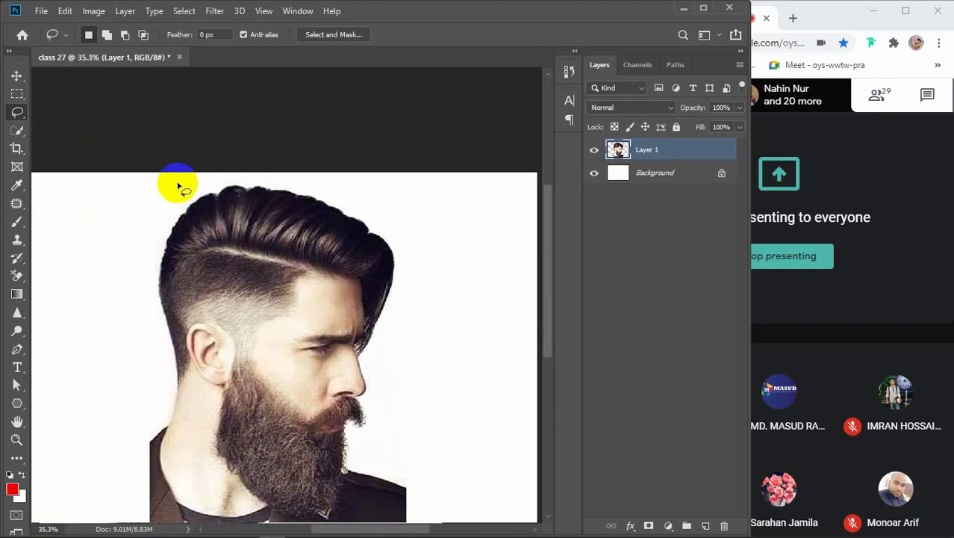
pyautogui.press('v')
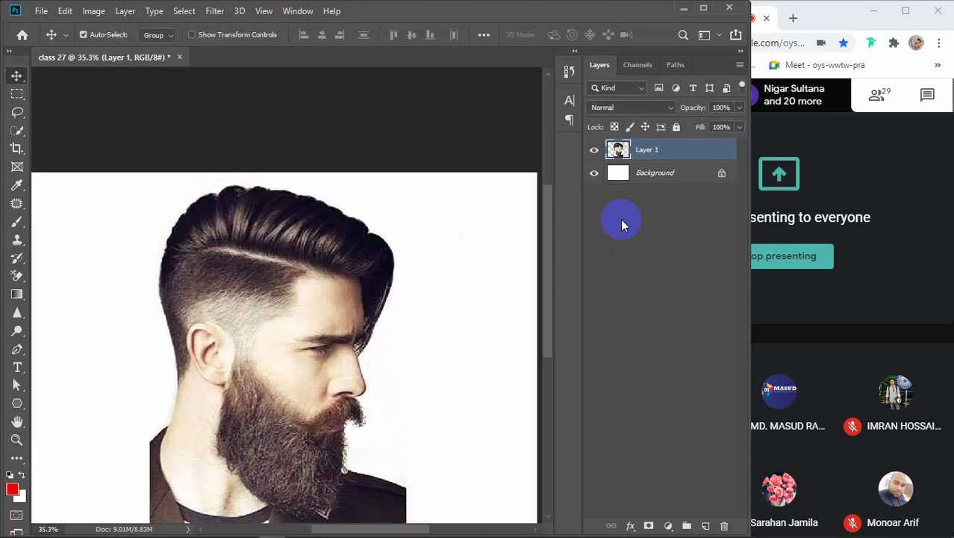
# Duplicate the cut-out portrait on Layer 1 and hide the original layer.
pyautogui.click(381, 250)
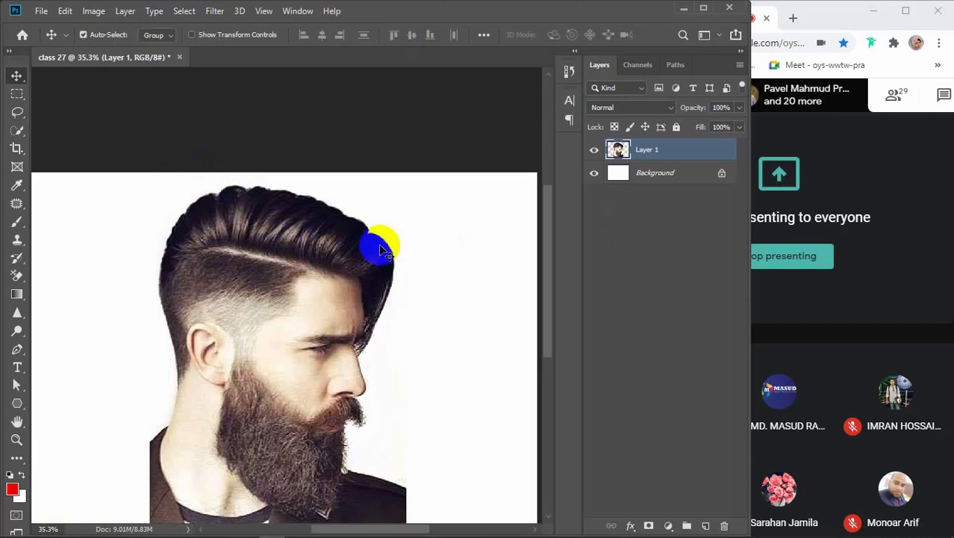
pyautogui.scroll(-1, 381, 250)
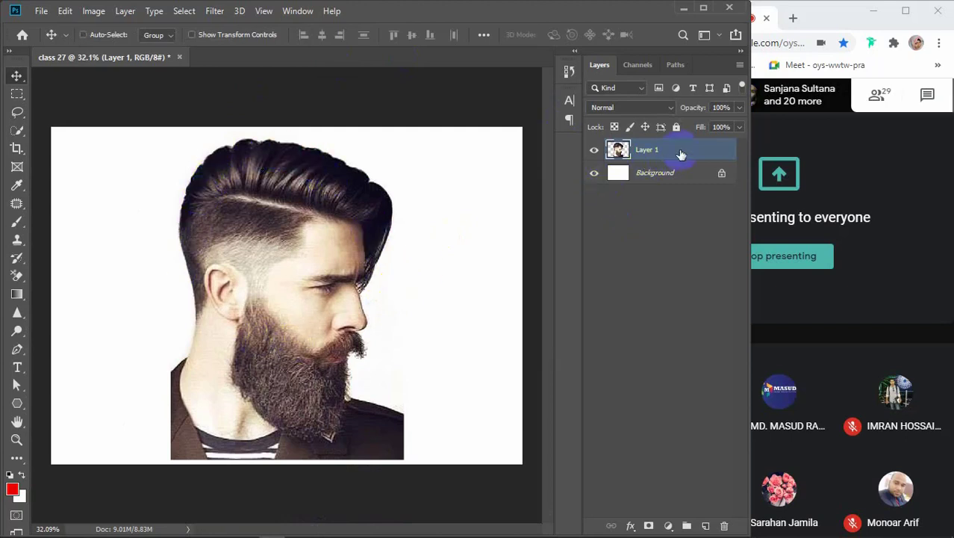
pyautogui.hotkey('ctrl', 'j')
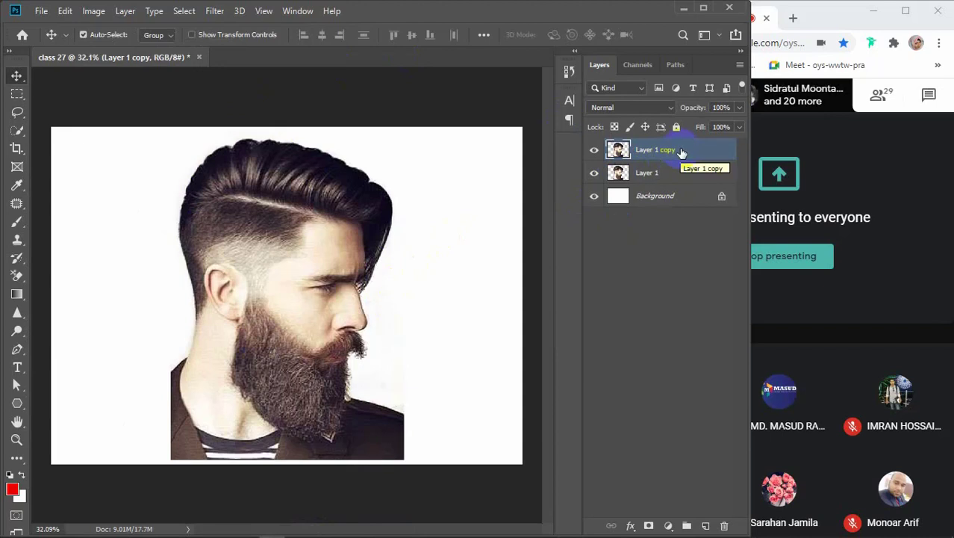
pyautogui.click(594, 173)
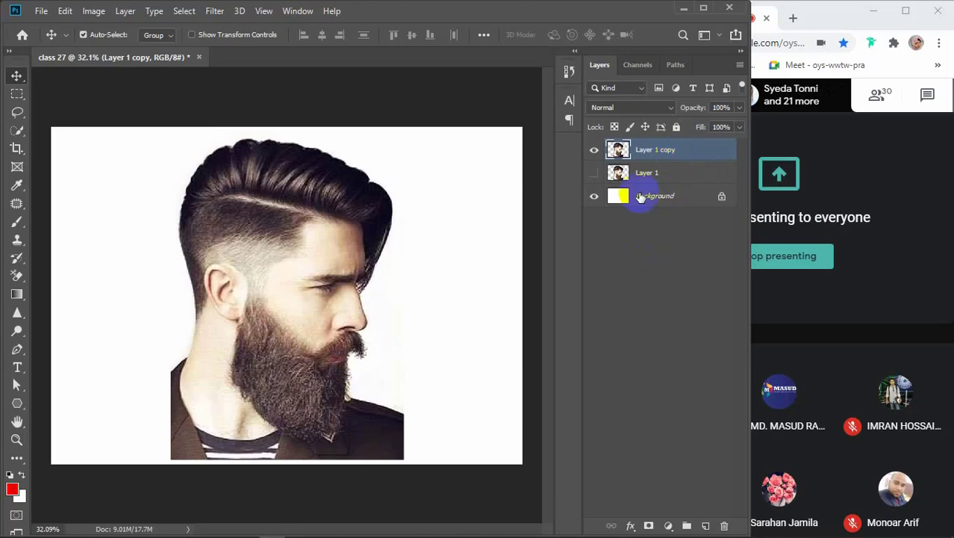
pyautogui.hotkey('ctrl', 'z')
# Switch to Chrome and search Google Images for "city images hd".
pyautogui.moveTo(376, 527)
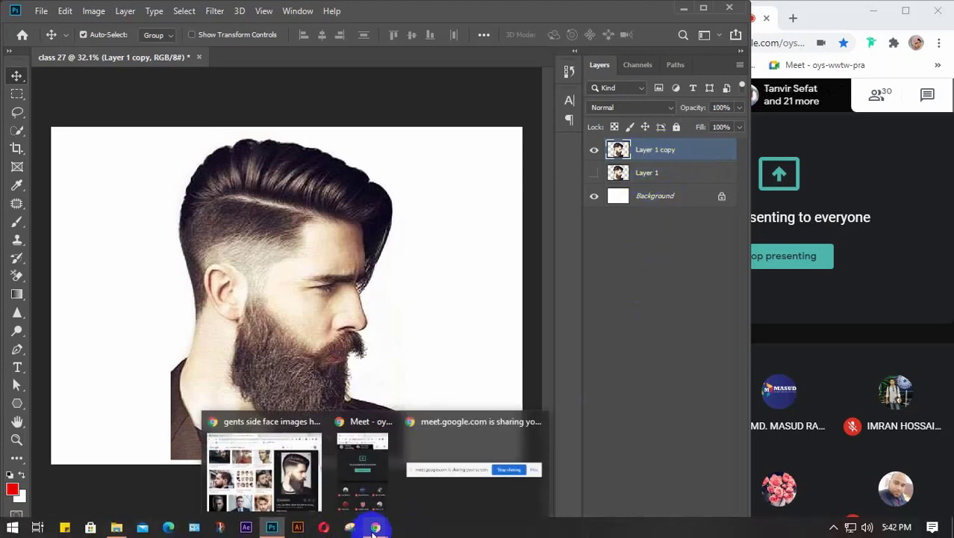
pyautogui.click(260, 472)
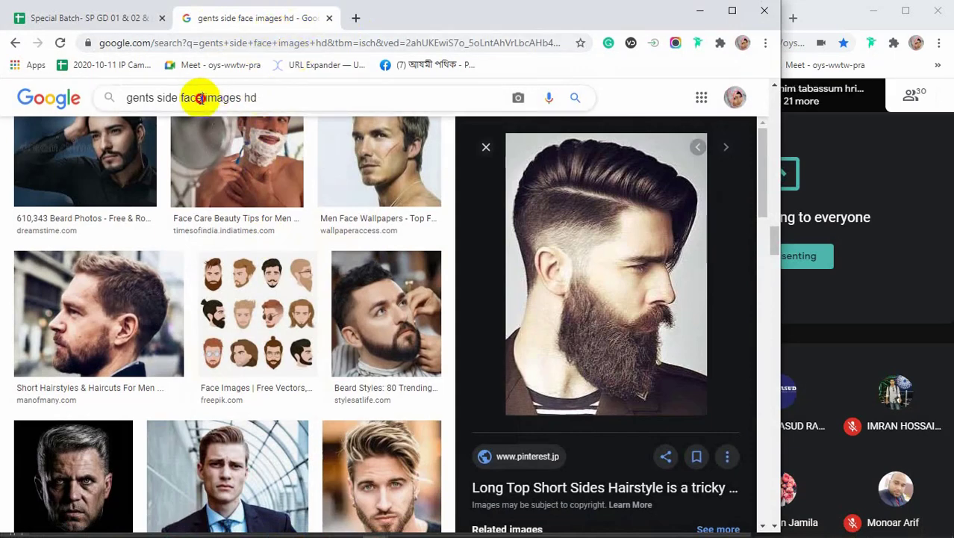
pyautogui.moveTo(200, 99); pyautogui.dragTo(96, 103)
pyautogui.write('ci')
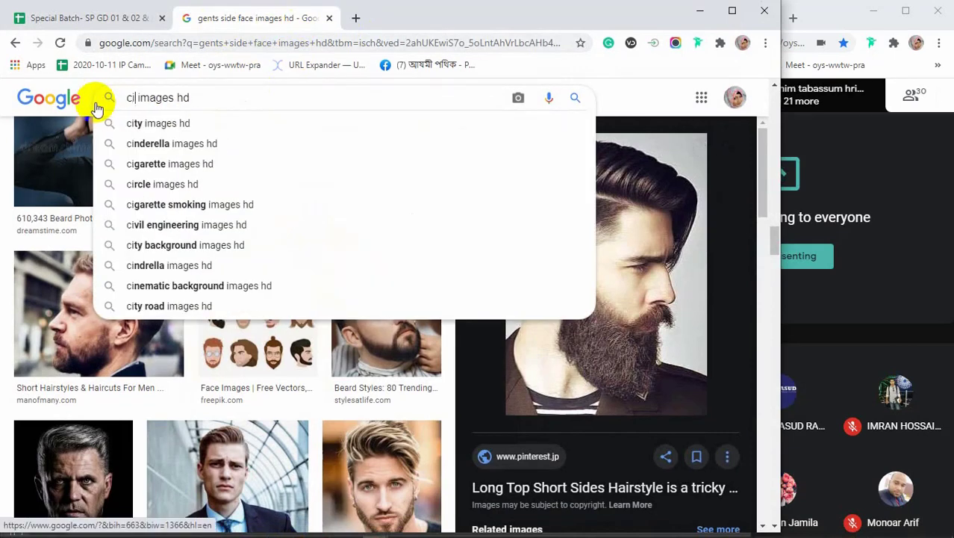
pyautogui.write('ty')
pyautogui.press('Return')
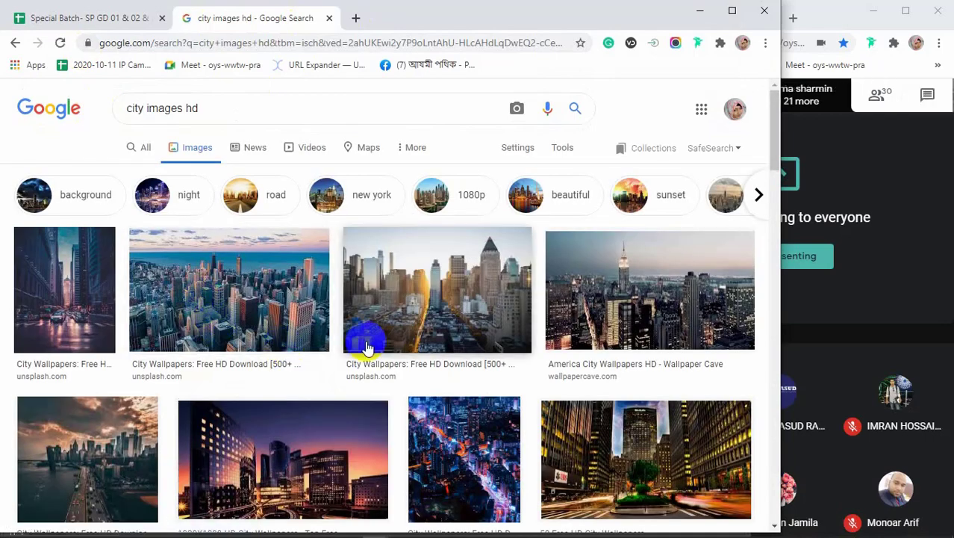
# Copy the daytime New York City skyline image from Pexels and paste it into the class 27 document in Photoshop.
pyautogui.scroll(-3, 414, 334)
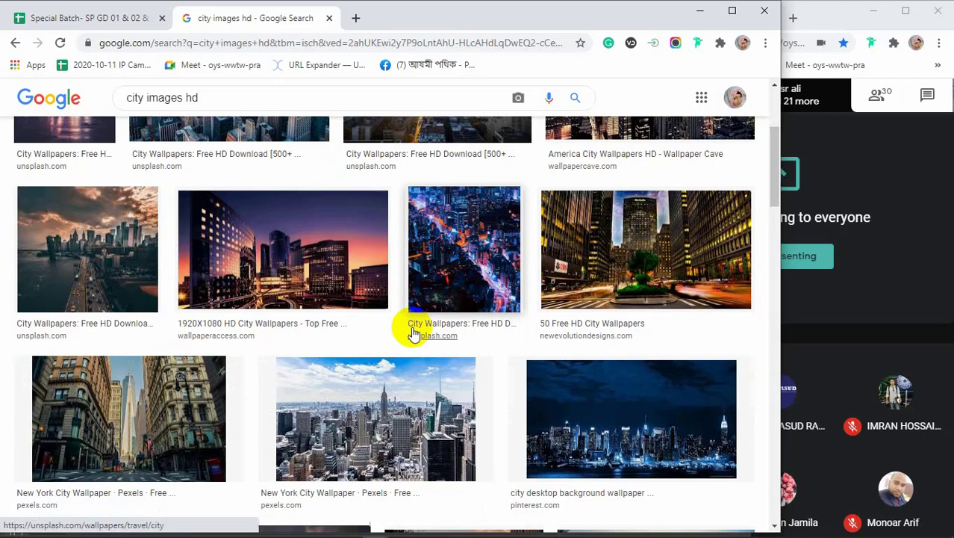
pyautogui.click(366, 419)
pyautogui.rightClick(584, 200)
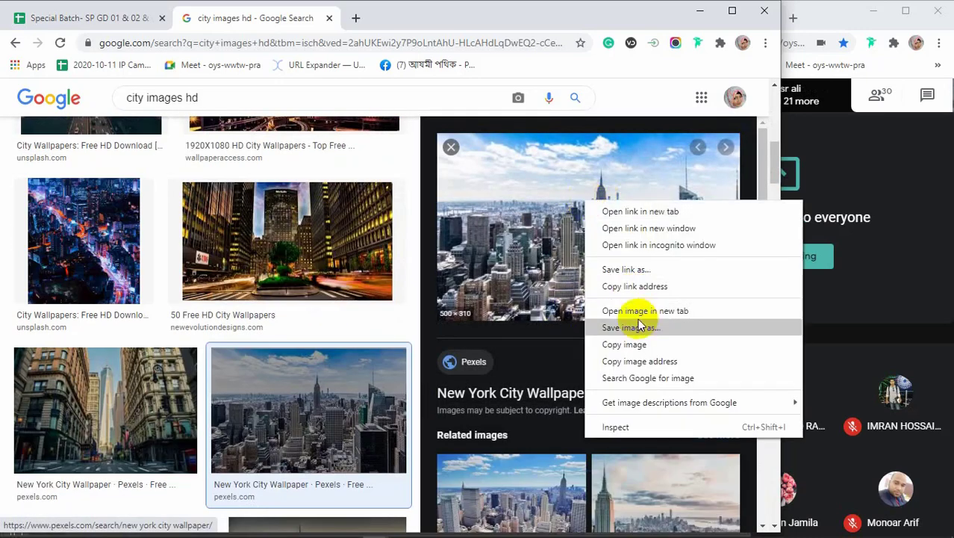
pyautogui.click(607, 345)
pyautogui.click(700, 10)
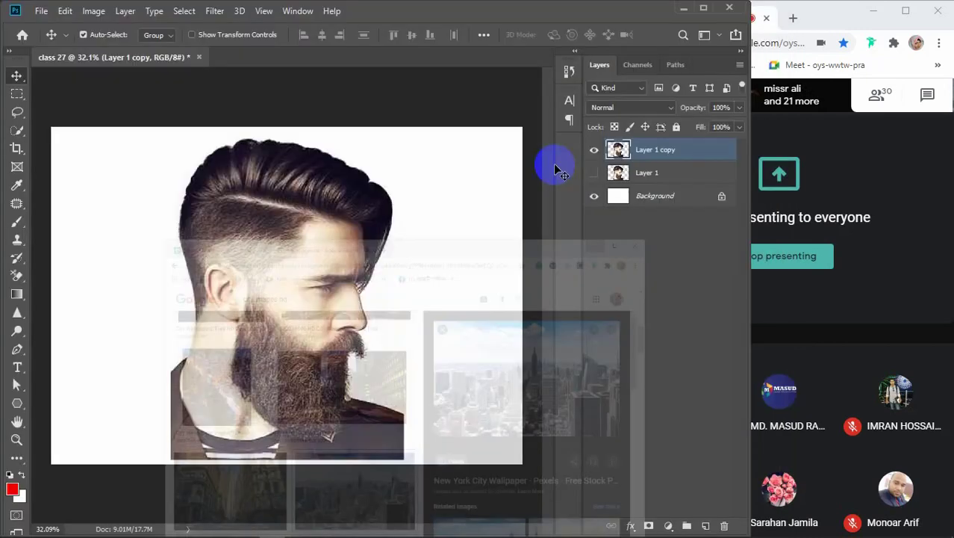
pyautogui.hotkey('ctrl', 'v')
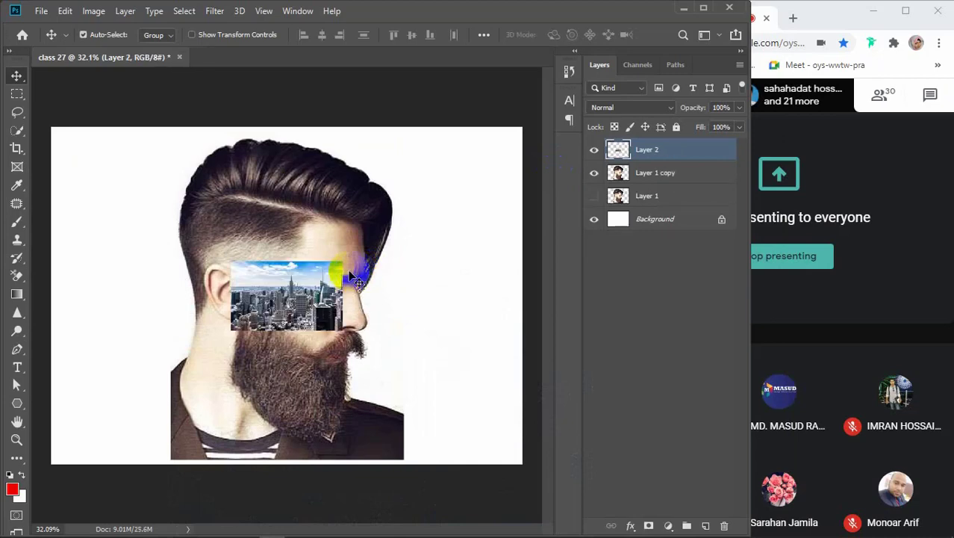
# Enlarge the pasted city image proportionally and position it to cover the whole canvas.
pyautogui.hotkey('ctrl', 't')
pyautogui.moveTo(340, 329); pyautogui.dragTo(496, 424)
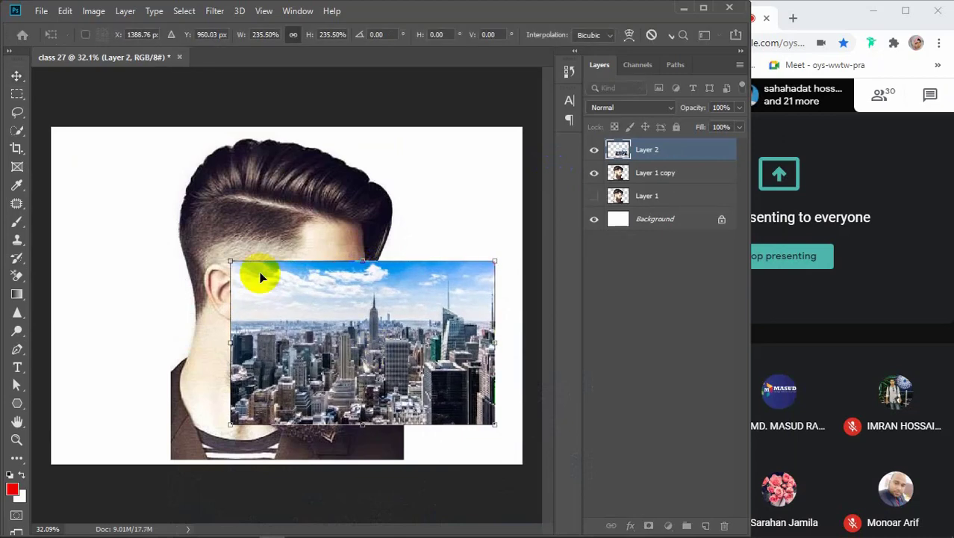
pyautogui.moveTo(229, 259); pyautogui.dragTo(26, 124)
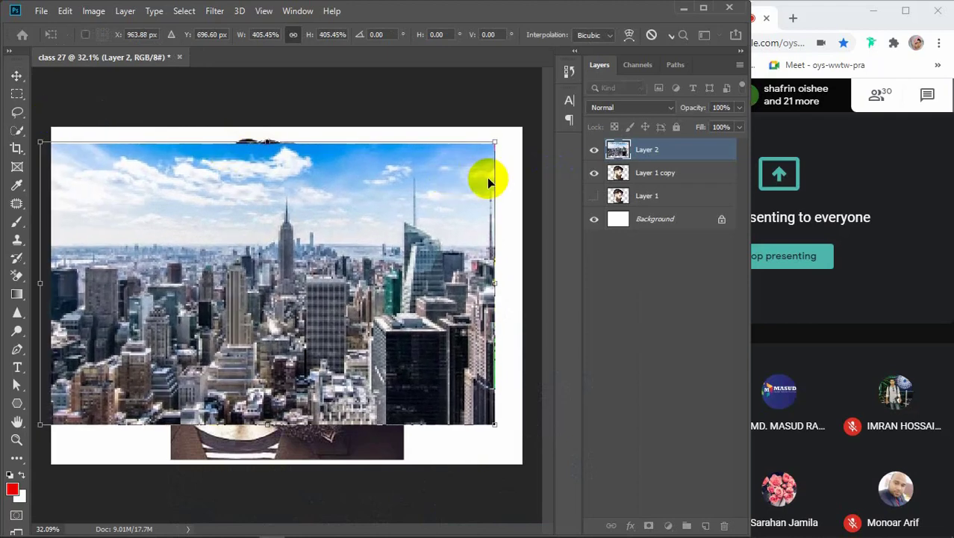
pyautogui.moveTo(498, 141); pyautogui.dragTo(523, 125)
pyautogui.moveTo(384, 213); pyautogui.dragTo(362, 226)
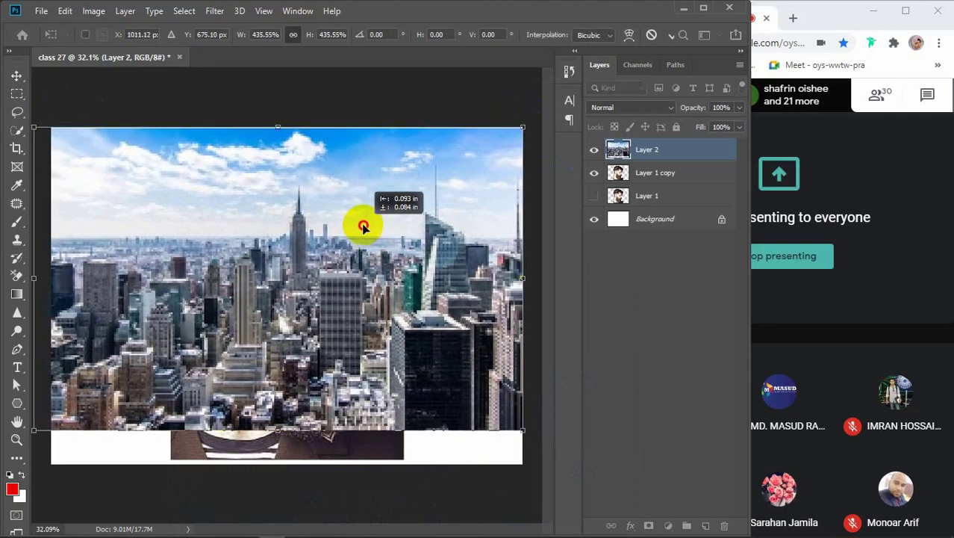
pyautogui.moveTo(523, 430); pyautogui.dragTo(580, 465)
pyautogui.moveTo(362, 287); pyautogui.dragTo(333, 290)
pyautogui.press('Return')
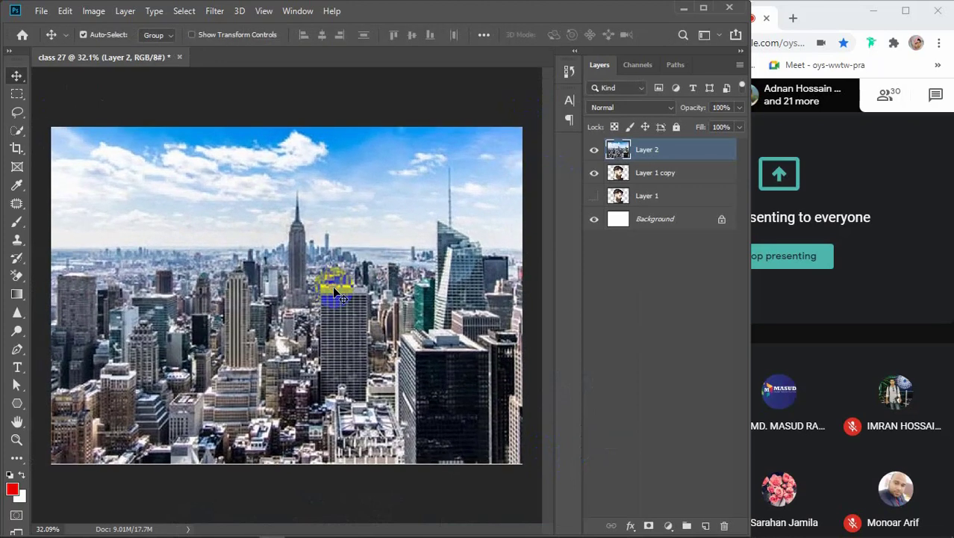
# Try clipping the city image to the portrait copy, then release the clipping mask.
pyautogui.rightClick(698, 152)
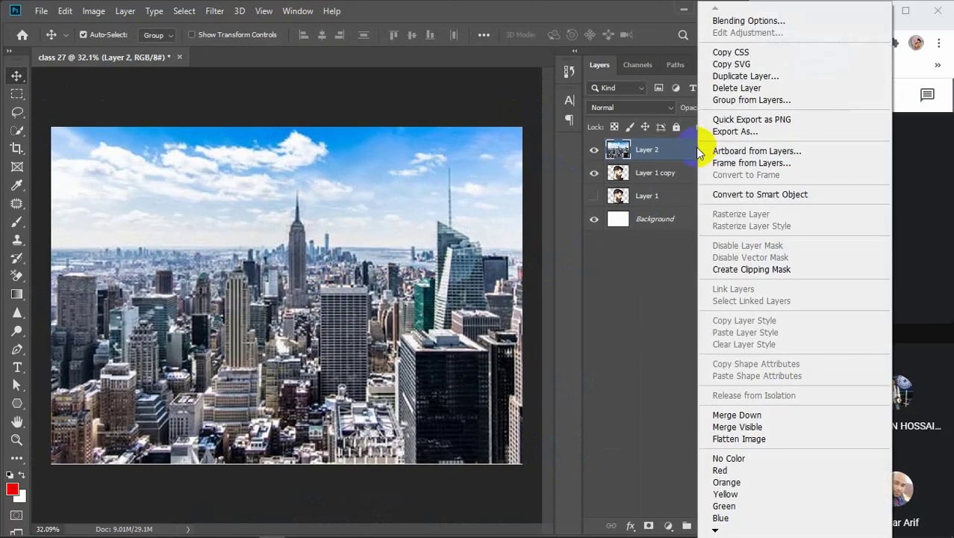
pyautogui.click(717, 268)
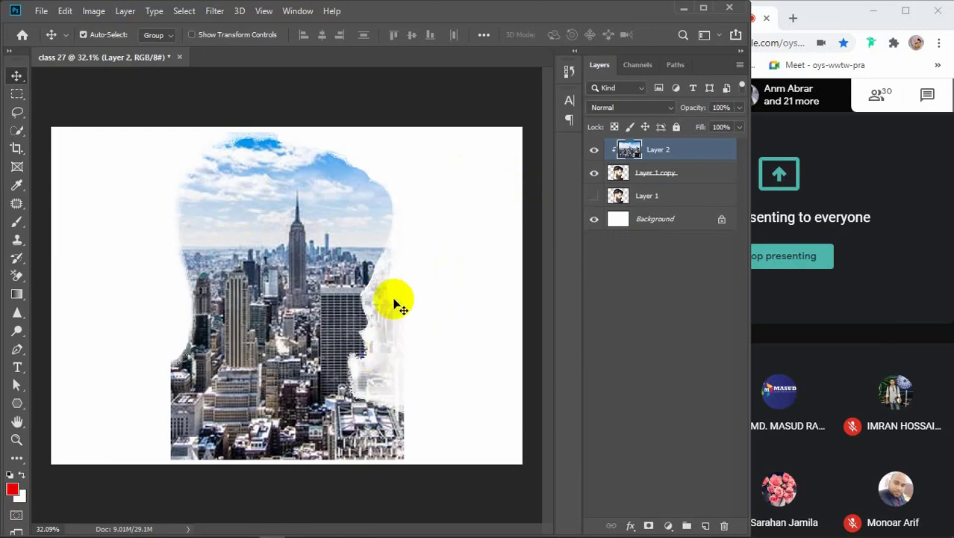
pyautogui.hotkey('ctrl', 'alt', 'g')
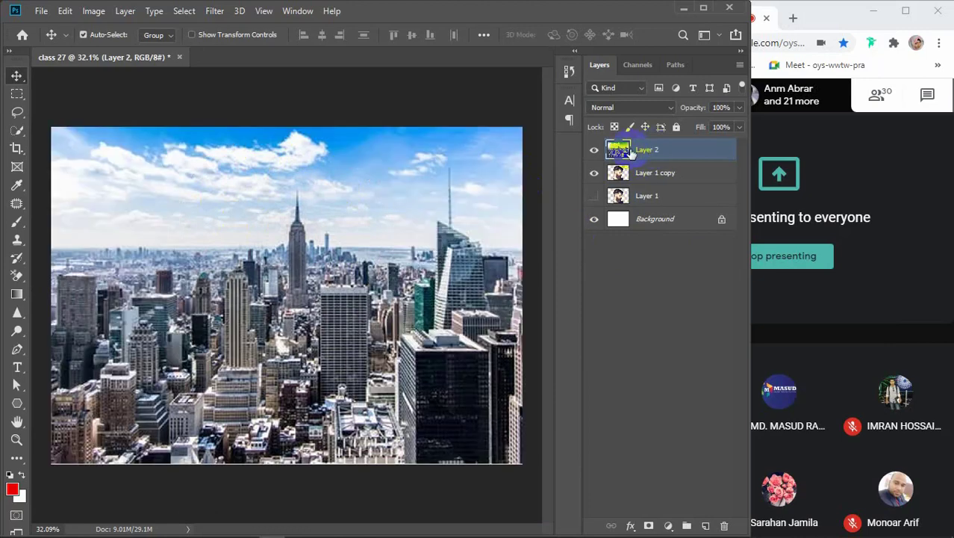
# Hide the city image layer and add a black (000000) Solid Color fill layer directly above the Background.
pyautogui.click(595, 153)
pyautogui.click(664, 221)
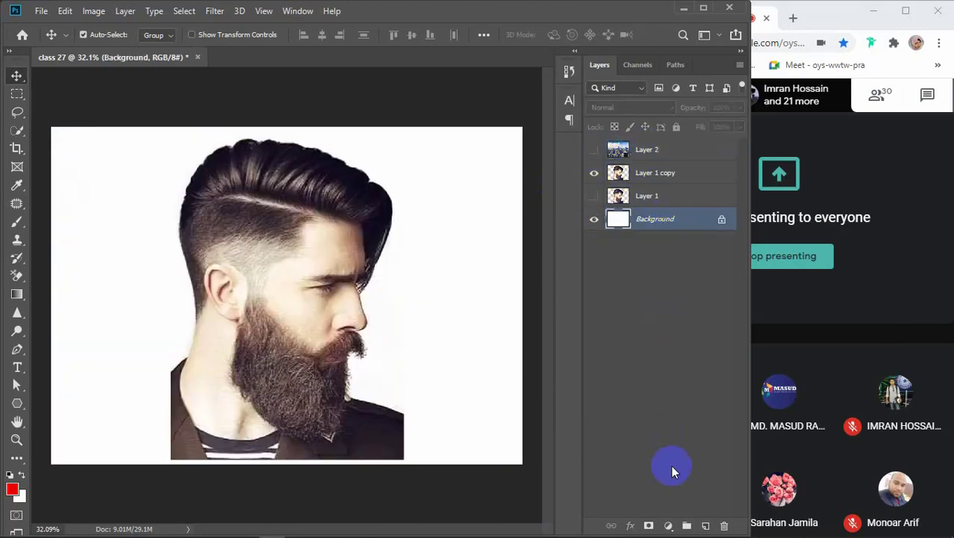
pyautogui.click(667, 527)
pyautogui.click(670, 278)
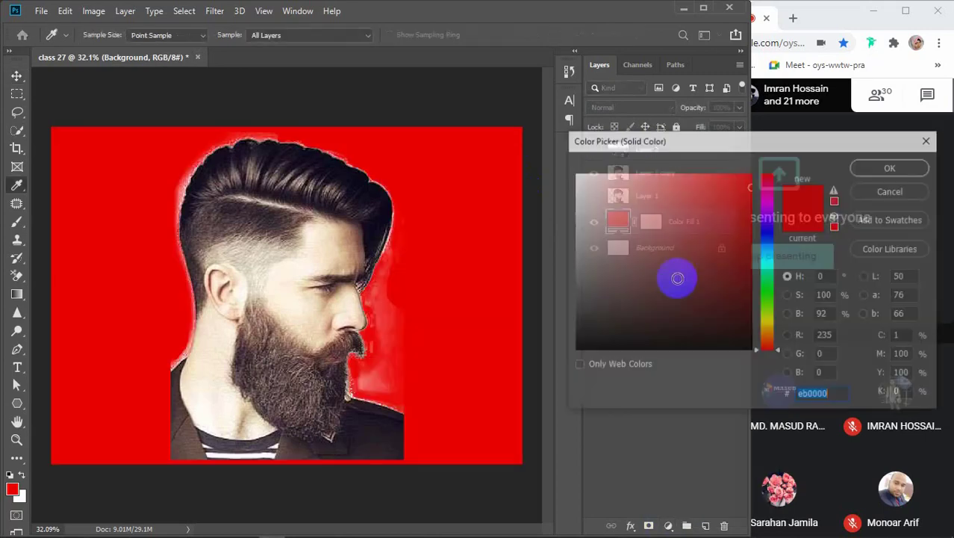
pyautogui.moveTo(733, 206); pyautogui.dragTo(736, 351)
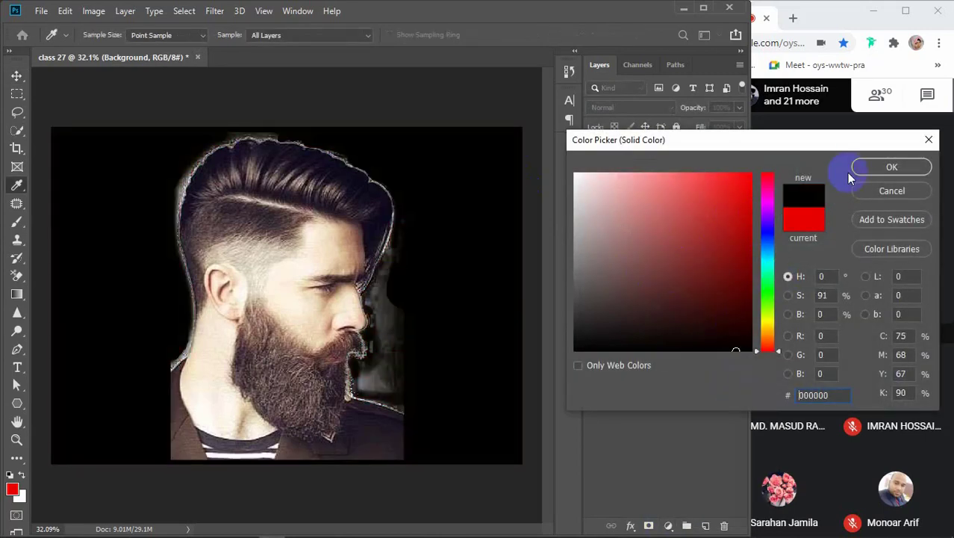
pyautogui.click(859, 167)
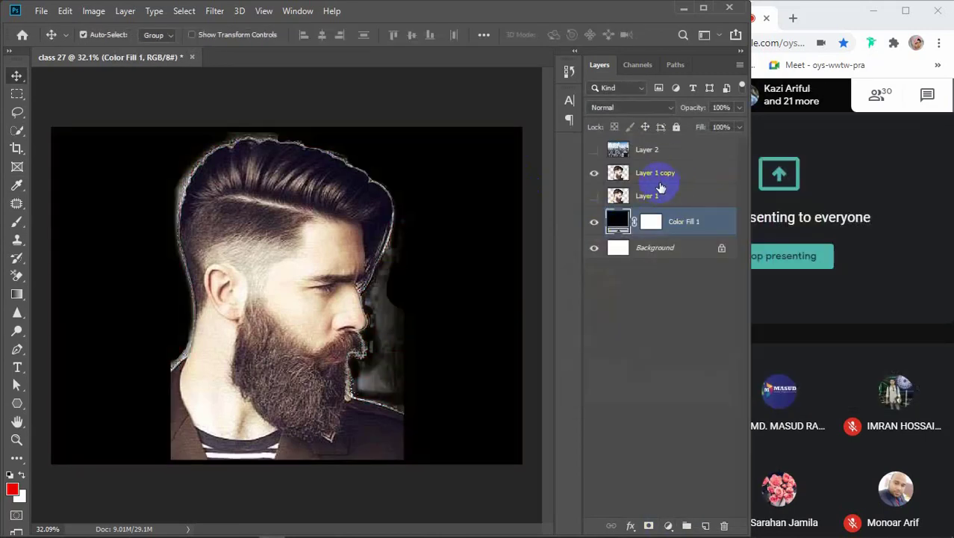
# Delete the portrait copy layer and show the original Layer 1 again.
pyautogui.click(665, 176)
pyautogui.press('Delete')
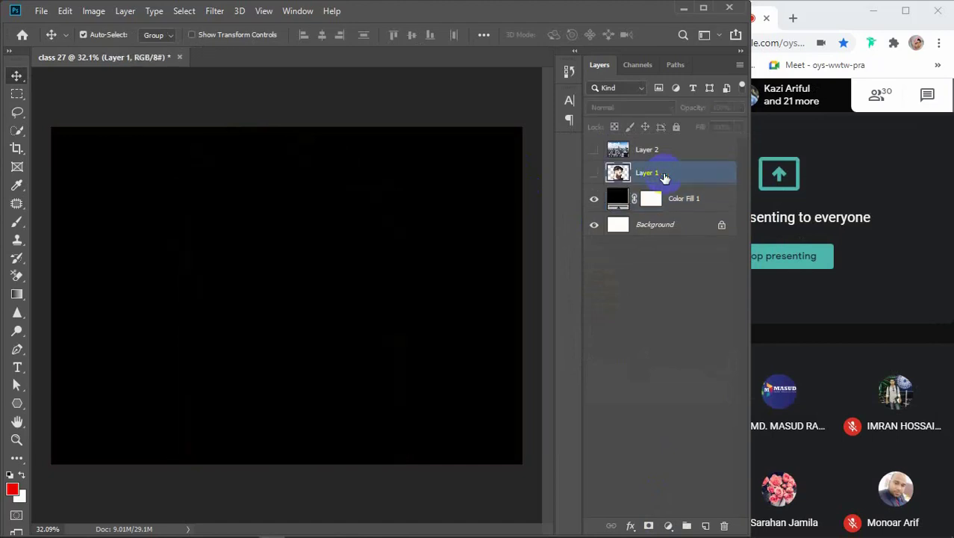
pyautogui.click(594, 174)
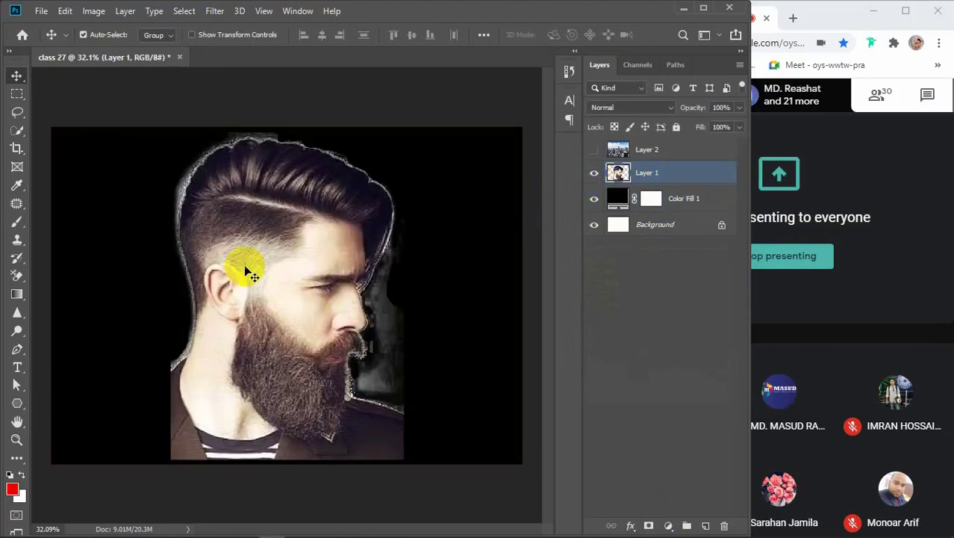
# Erase the light fringe along the back of the neck and collar on Layer 1 with the size 45 Eraser.
pyautogui.scroll(5, 138, 309)
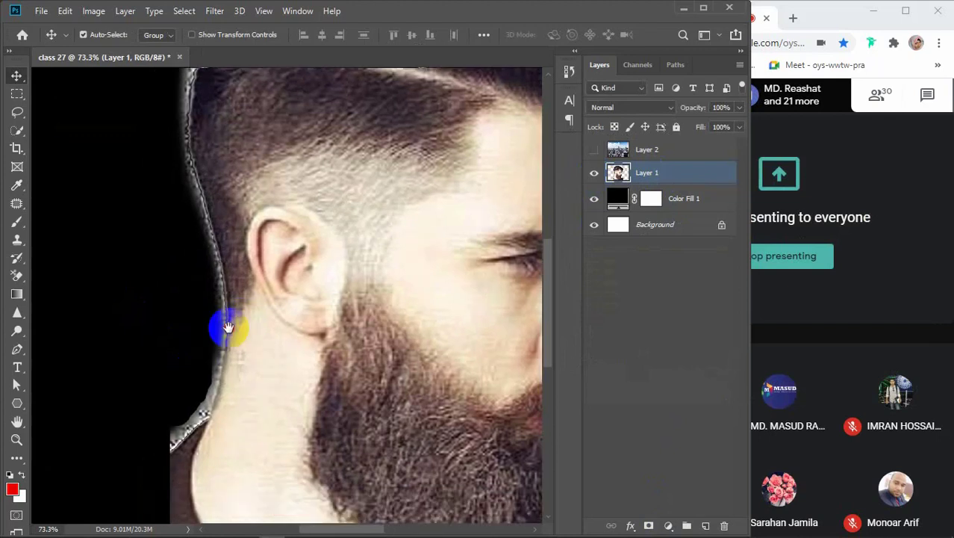
pyautogui.click(17, 275)
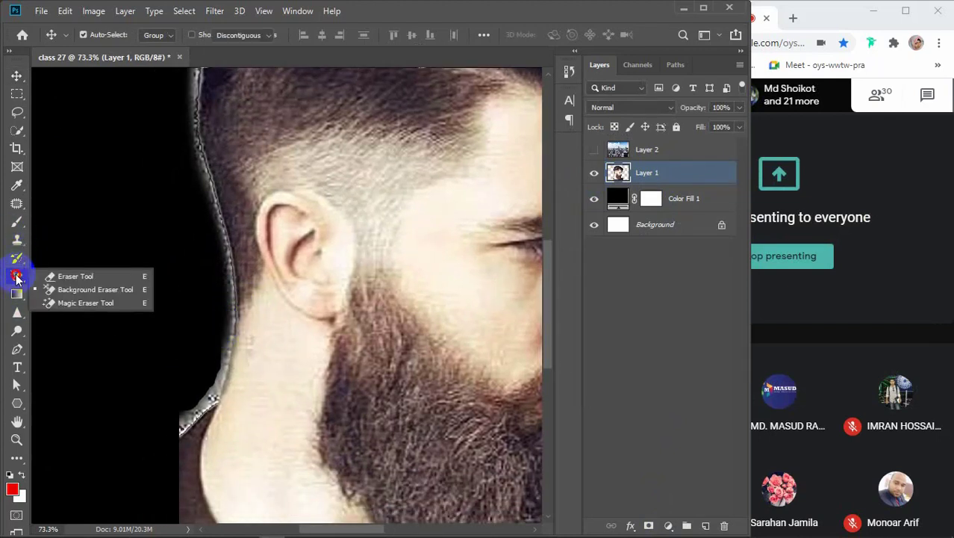
pyautogui.click(75, 276)
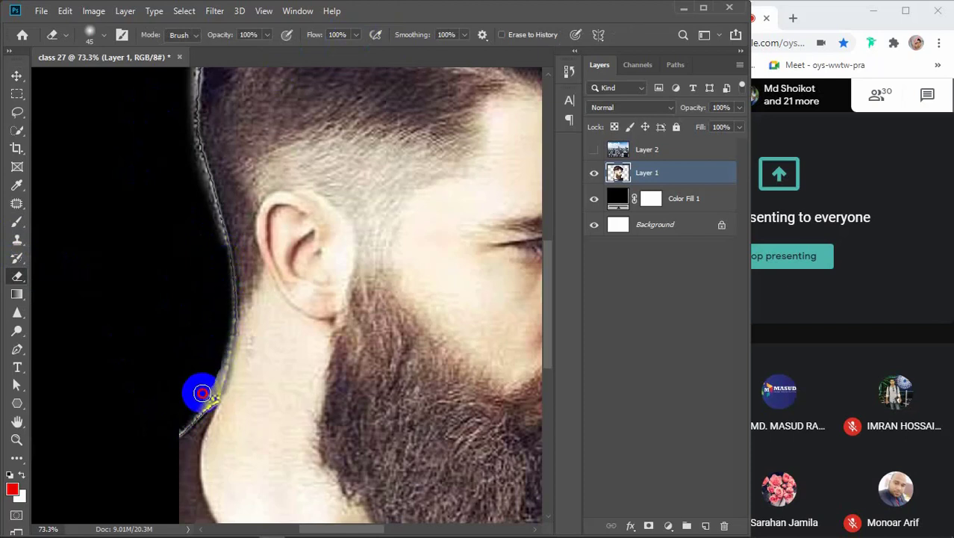
pyautogui.moveTo(202, 393)
pyautogui.mouseDown()
pyautogui.moveTo(129, 461)
pyautogui.moveTo(218, 327)
pyautogui.mouseUp()
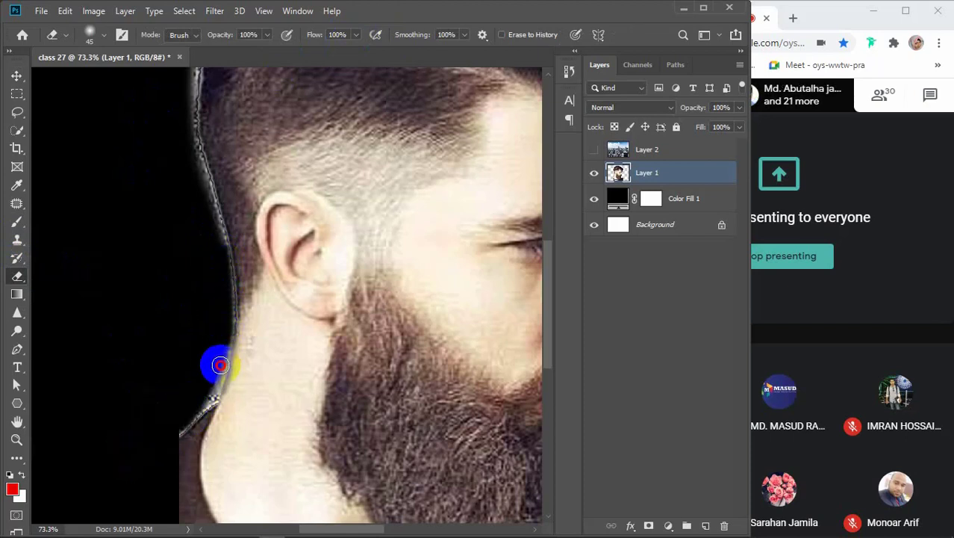
pyautogui.moveTo(197, 414); pyautogui.dragTo(103, 469)
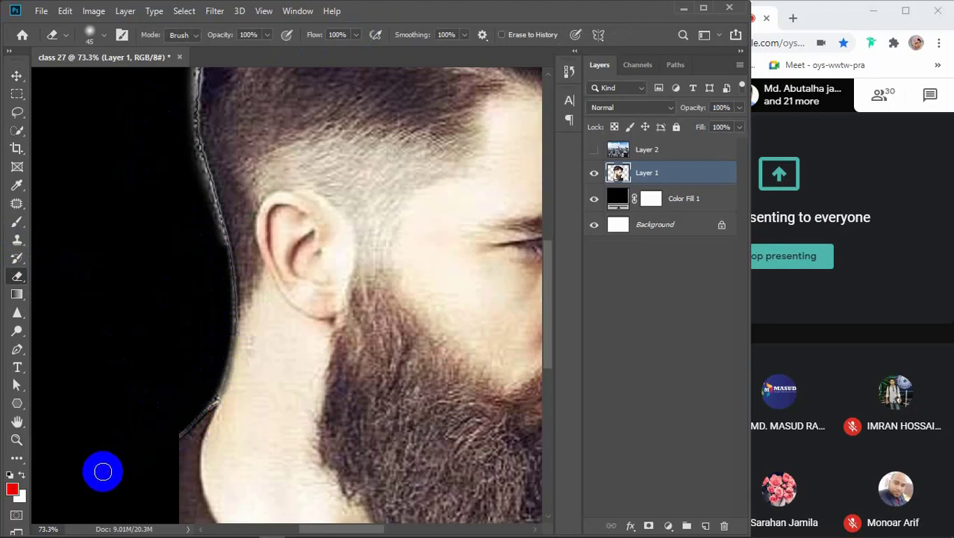
# Erase the light fringe along the back of the head up to the crown.
pyautogui.moveTo(213, 277); pyautogui.dragTo(212, 411)
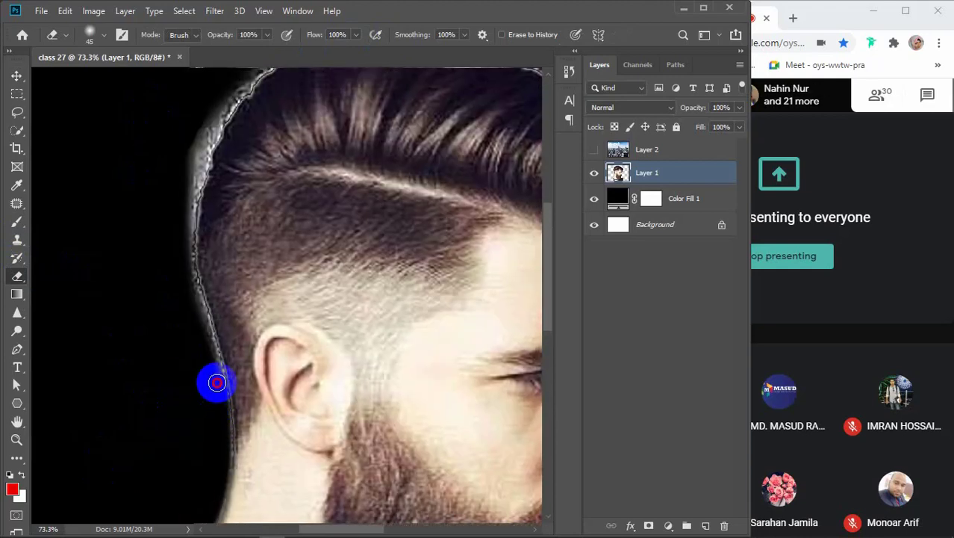
pyautogui.moveTo(206, 345)
pyautogui.mouseDown()
pyautogui.moveTo(187, 271)
pyautogui.moveTo(180, 132)
pyautogui.moveTo(149, 305)
pyautogui.moveTo(179, 220)
pyautogui.moveTo(211, 175)
pyautogui.moveTo(268, 132)
pyautogui.mouseUp()
pyautogui.moveTo(168, 251)
pyautogui.mouseDown()
pyautogui.moveTo(166, 279)
pyautogui.moveTo(205, 190)
pyautogui.moveTo(250, 141)
pyautogui.mouseUp()
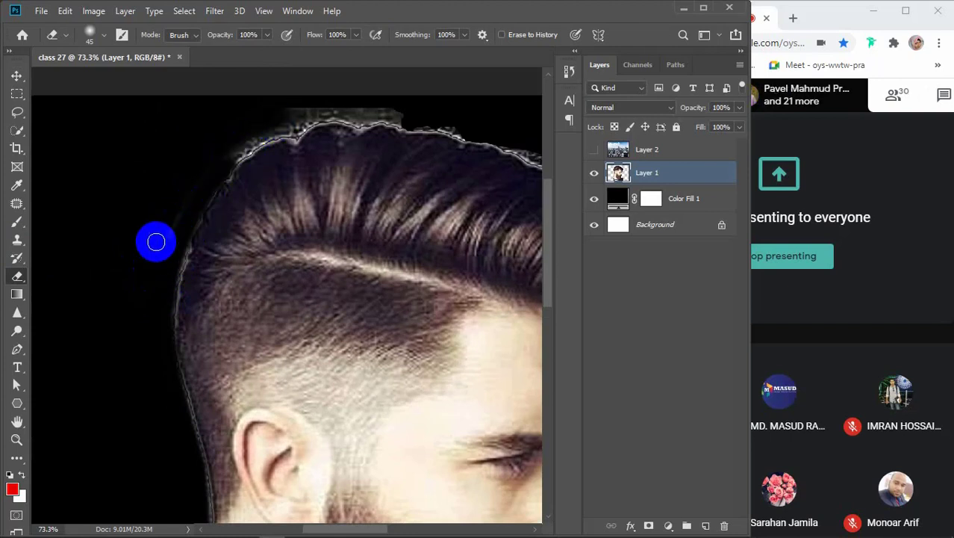
# Erase the light fringe along the top of the hair from the crown to the front quiff on Layer 1.
pyautogui.moveTo(155, 240)
pyautogui.mouseDown()
pyautogui.moveTo(230, 151)
pyautogui.moveTo(273, 131)
pyautogui.moveTo(231, 177)
pyautogui.moveTo(167, 221)
pyautogui.moveTo(138, 227)
pyautogui.moveTo(230, 185)
pyautogui.moveTo(306, 183)
pyautogui.mouseUp()
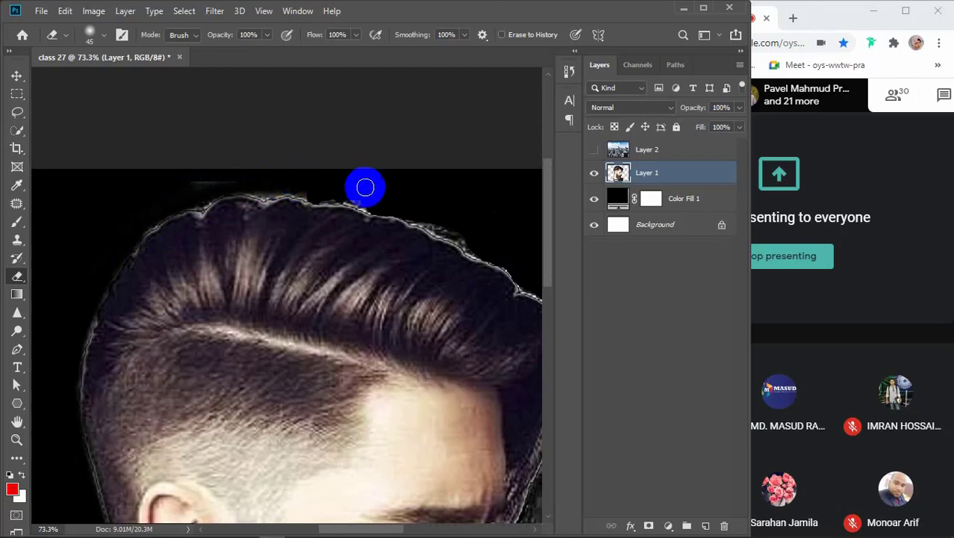
pyautogui.moveTo(172, 174)
pyautogui.mouseDown()
pyautogui.moveTo(296, 190)
pyautogui.moveTo(200, 180)
pyautogui.moveTo(248, 178)
pyautogui.moveTo(348, 195)
pyautogui.moveTo(296, 188)
pyautogui.moveTo(358, 202)
pyautogui.moveTo(457, 264)
pyautogui.mouseUp()
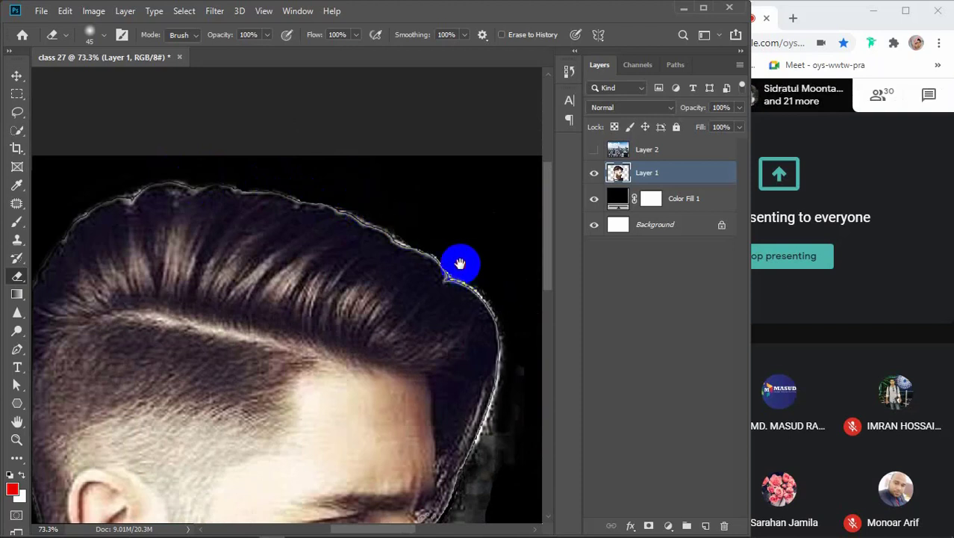
pyautogui.moveTo(343, 206)
pyautogui.mouseDown()
pyautogui.moveTo(252, 124)
pyautogui.moveTo(280, 141)
pyautogui.mouseUp()
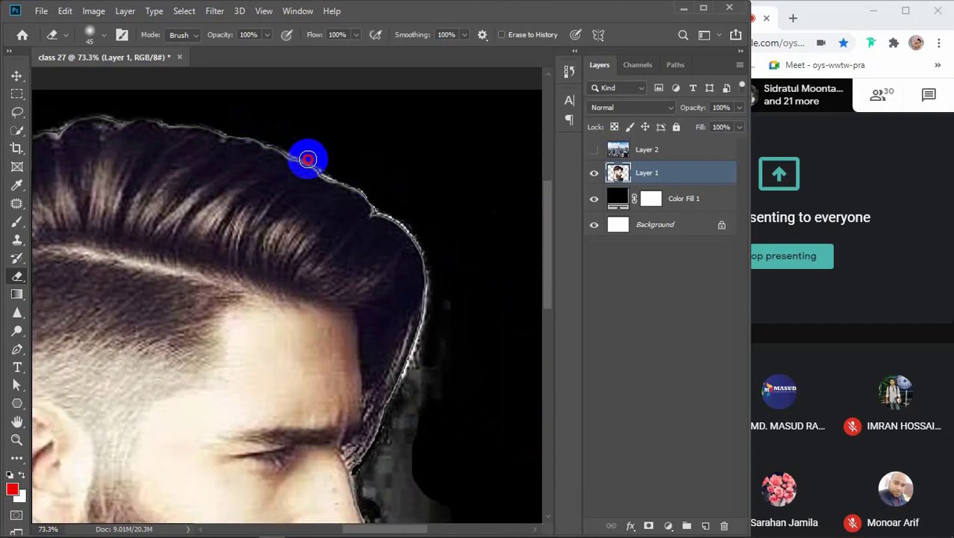
pyautogui.moveTo(327, 172)
pyautogui.mouseDown()
pyautogui.moveTo(410, 228)
pyautogui.moveTo(431, 280)
pyautogui.moveTo(431, 331)
pyautogui.moveTo(368, 454)
pyautogui.mouseUp()
pyautogui.scroll(-3, 383, 377)
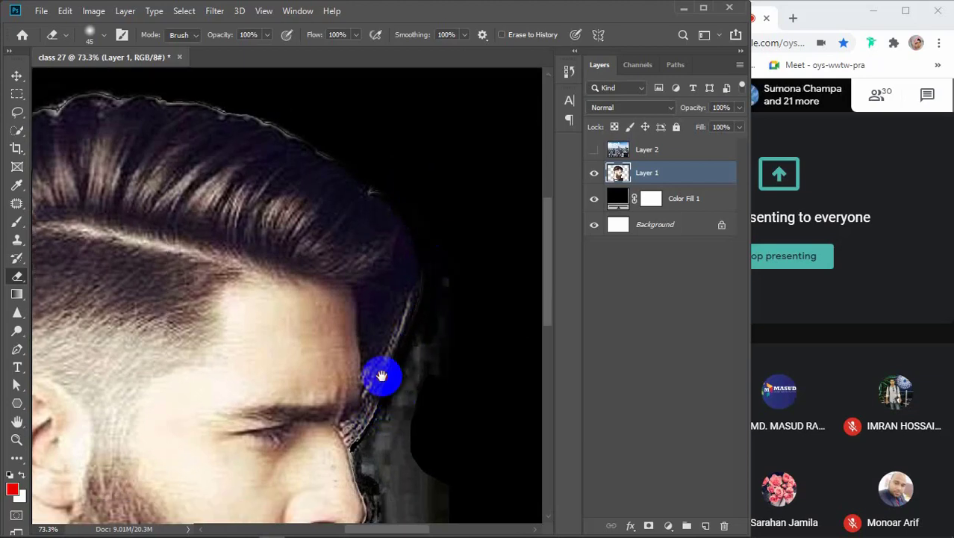
# Erase the light fringe down the forehead, nose and mouth and the haze above the shoulder with the size 45 Eraser.
pyautogui.moveTo(358, 107)
pyautogui.mouseDown()
pyautogui.moveTo(383, 119)
pyautogui.moveTo(382, 134)
pyautogui.moveTo(437, 230)
pyautogui.moveTo(416, 249)
pyautogui.moveTo(377, 330)
pyautogui.moveTo(362, 413)
pyautogui.moveTo(366, 337)
pyautogui.moveTo(358, 354)
pyautogui.mouseUp()
pyautogui.moveTo(351, 413); pyautogui.dragTo(380, 445)
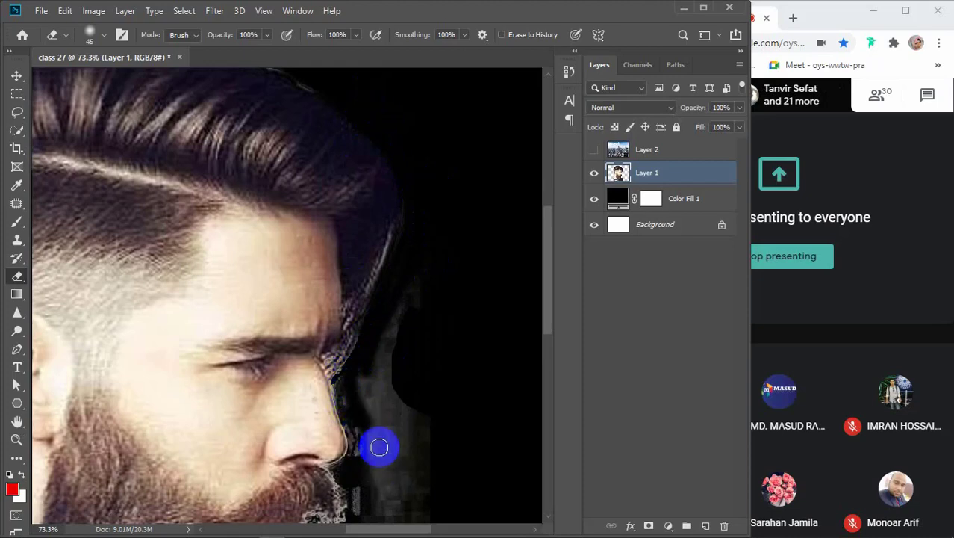
pyautogui.scroll(-2, 362, 403)
pyautogui.moveTo(345, 362)
pyautogui.mouseDown()
pyautogui.moveTo(320, 313)
pyautogui.moveTo(312, 320)
pyautogui.moveTo(331, 381)
pyautogui.mouseUp()
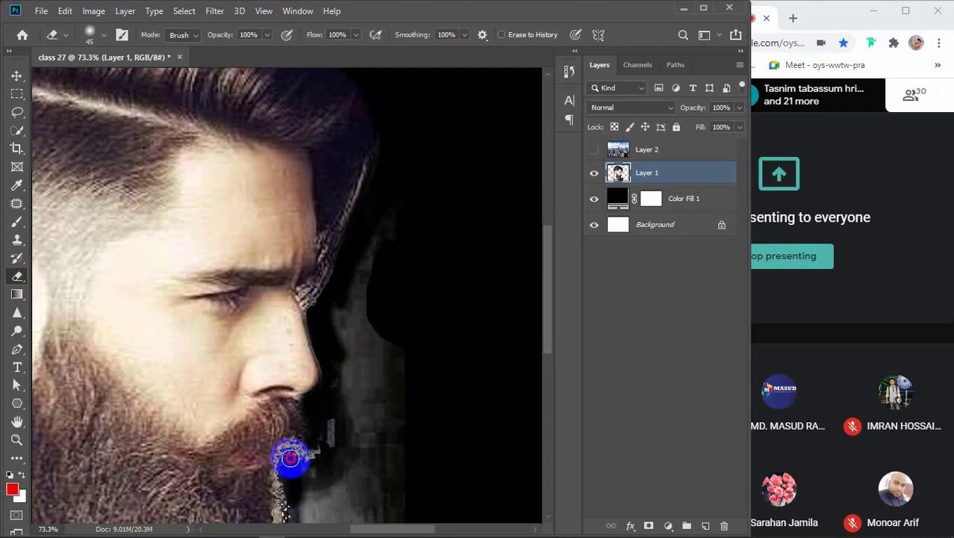
pyautogui.moveTo(291, 458); pyautogui.dragTo(320, 454)
pyautogui.scroll(-3, 320, 337)
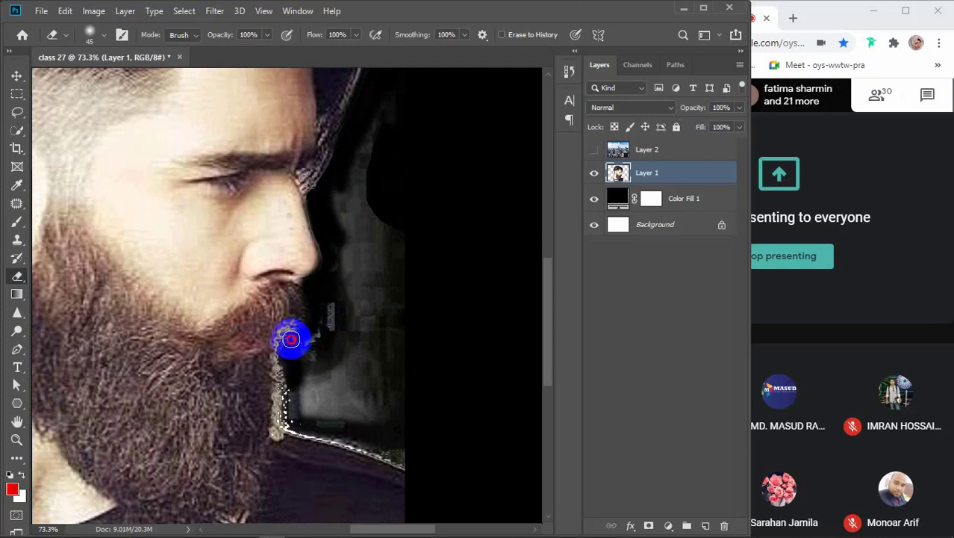
pyautogui.moveTo(297, 410); pyautogui.dragTo(337, 426)
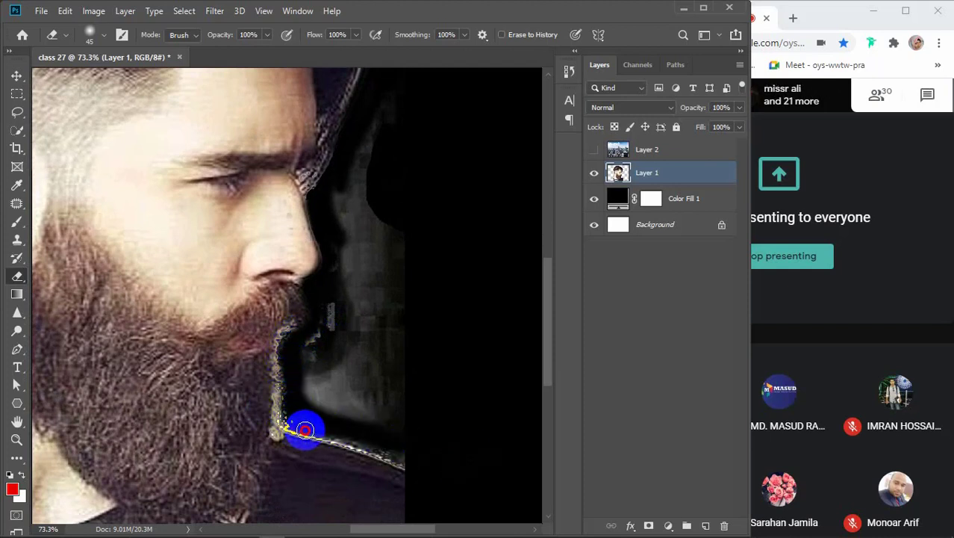
pyautogui.moveTo(305, 430)
pyautogui.mouseDown()
pyautogui.moveTo(498, 482)
pyautogui.moveTo(426, 431)
pyautogui.moveTo(413, 436)
pyautogui.moveTo(312, 395)
pyautogui.moveTo(321, 366)
pyautogui.moveTo(362, 345)
pyautogui.mouseUp()
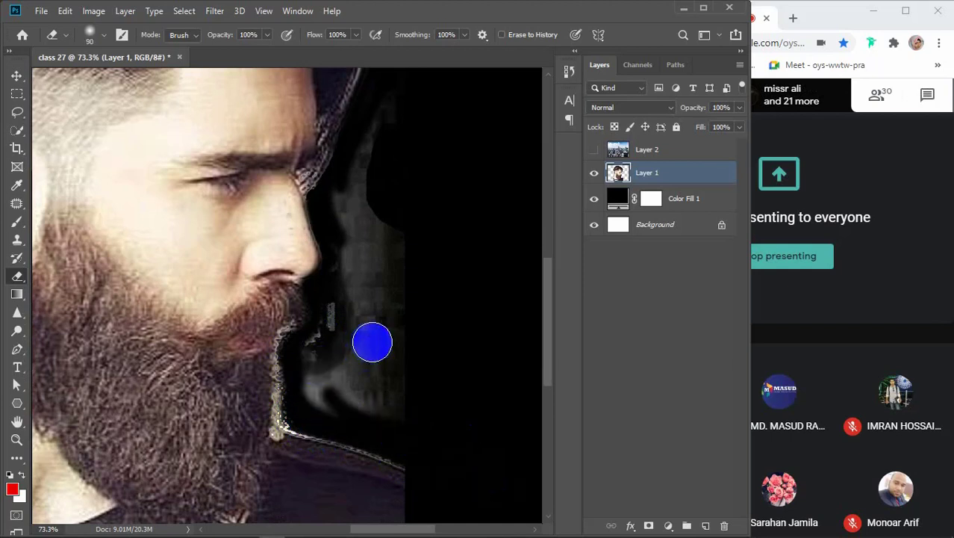
# Enlarge the Eraser to size 150 and erase the leftover grey background in front of the face and beard.
pyautogui.press(']')
pyautogui.press(']')
pyautogui.press(']')
pyautogui.moveTo(411, 160)
pyautogui.mouseDown()
pyautogui.moveTo(398, 119)
pyautogui.moveTo(364, 192)
pyautogui.moveTo(387, 299)
pyautogui.moveTo(404, 114)
pyautogui.moveTo(359, 218)
pyautogui.moveTo(392, 329)
pyautogui.moveTo(348, 210)
pyautogui.moveTo(400, 367)
pyautogui.moveTo(363, 264)
pyautogui.moveTo(353, 281)
pyautogui.moveTo(361, 276)
pyautogui.moveTo(372, 299)
pyautogui.moveTo(469, 377)
pyautogui.moveTo(470, 347)
pyautogui.moveTo(346, 317)
pyautogui.moveTo(449, 409)
pyautogui.mouseUp()
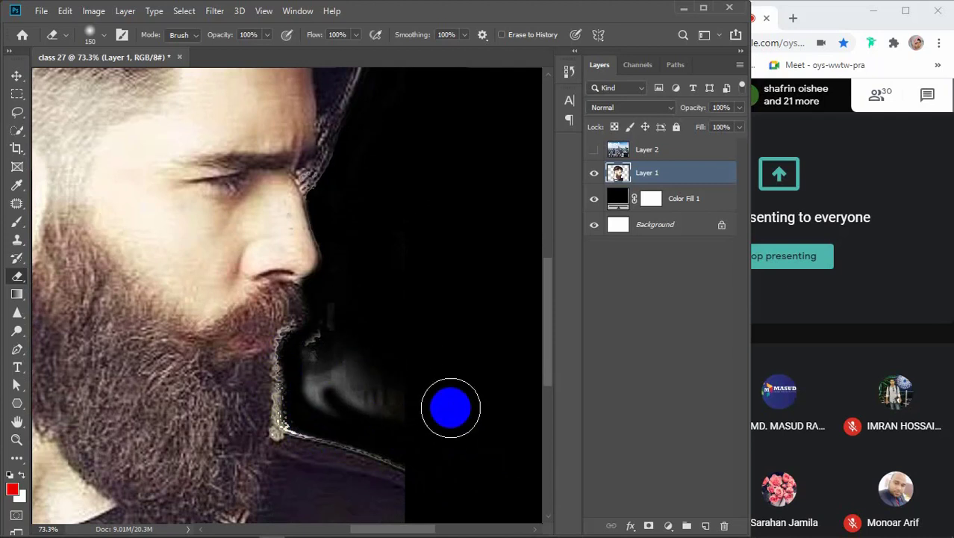
pyautogui.click(413, 399)
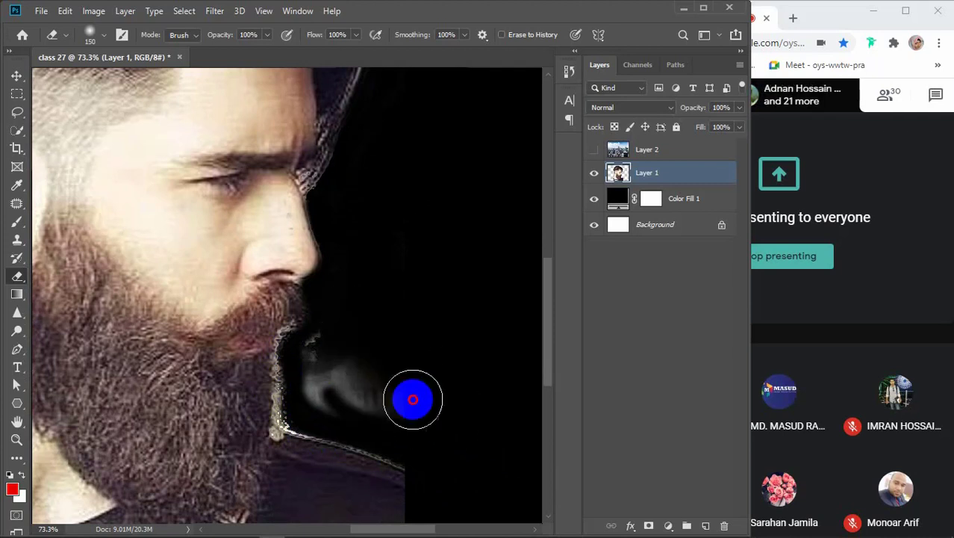
pyautogui.moveTo(758, 527)
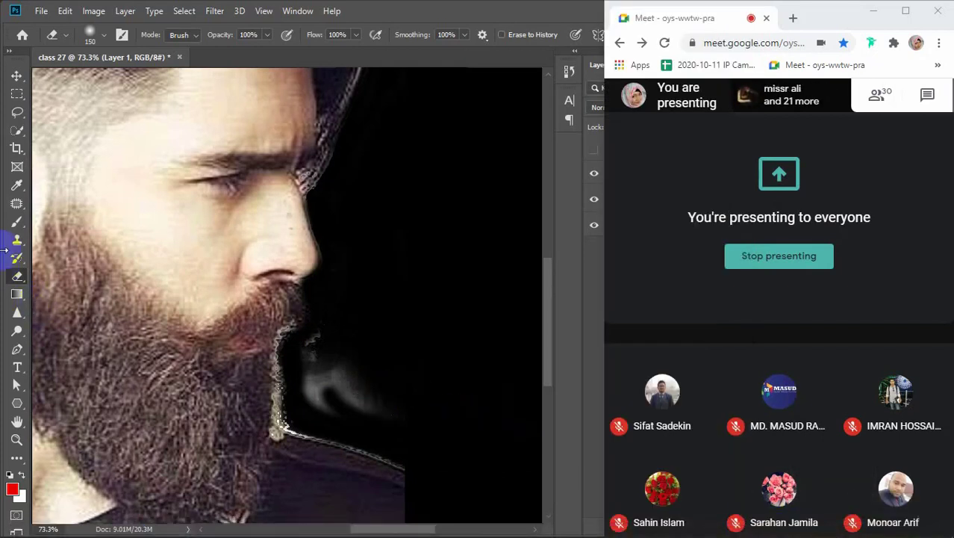
pyautogui.click(16, 285)
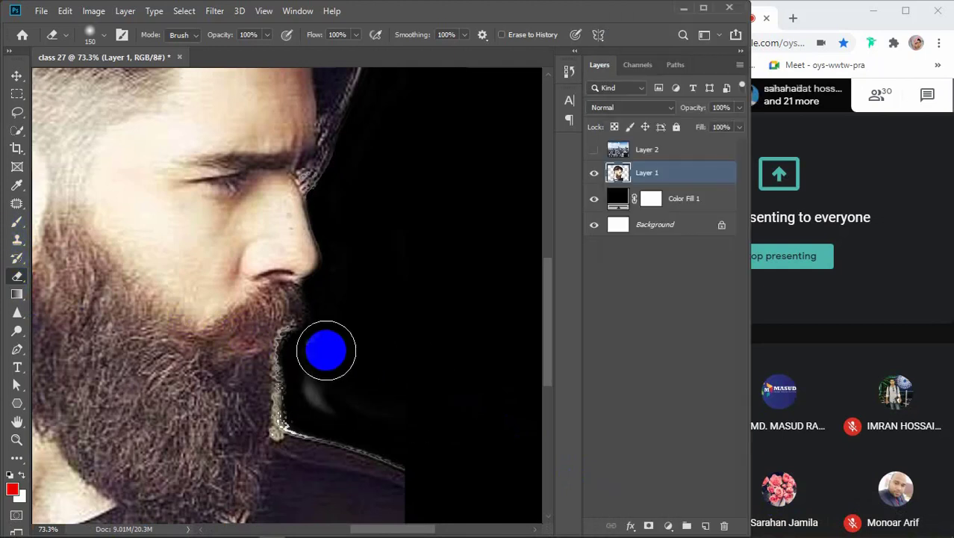
pyautogui.moveTo(305, 366)
pyautogui.mouseDown()
pyautogui.moveTo(452, 381)
pyautogui.moveTo(320, 390)
pyautogui.moveTo(380, 389)
pyautogui.mouseUp()
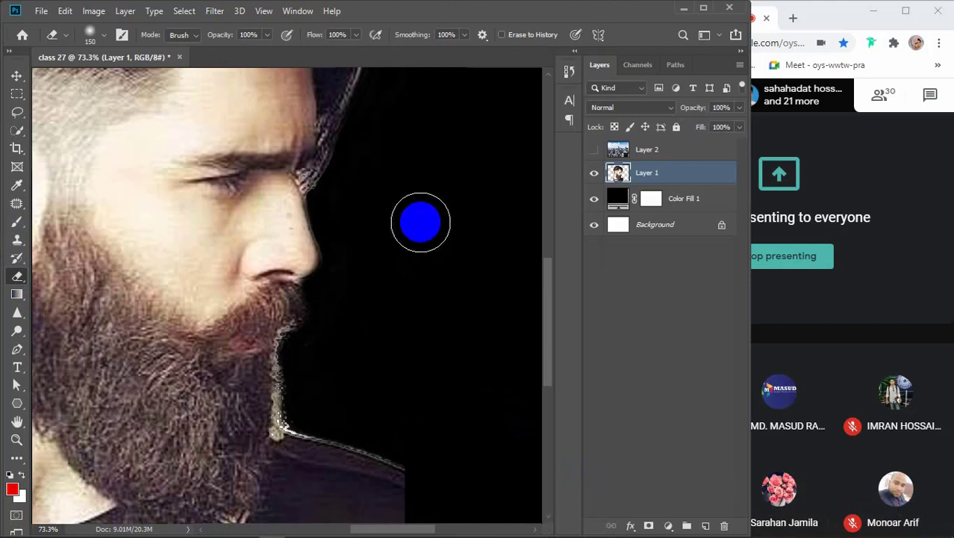
# Remove the light fringe along the shoulder and front of the beard with the Background Eraser at size 50 and 17% tolerance.
pyautogui.rightClick(17, 276)
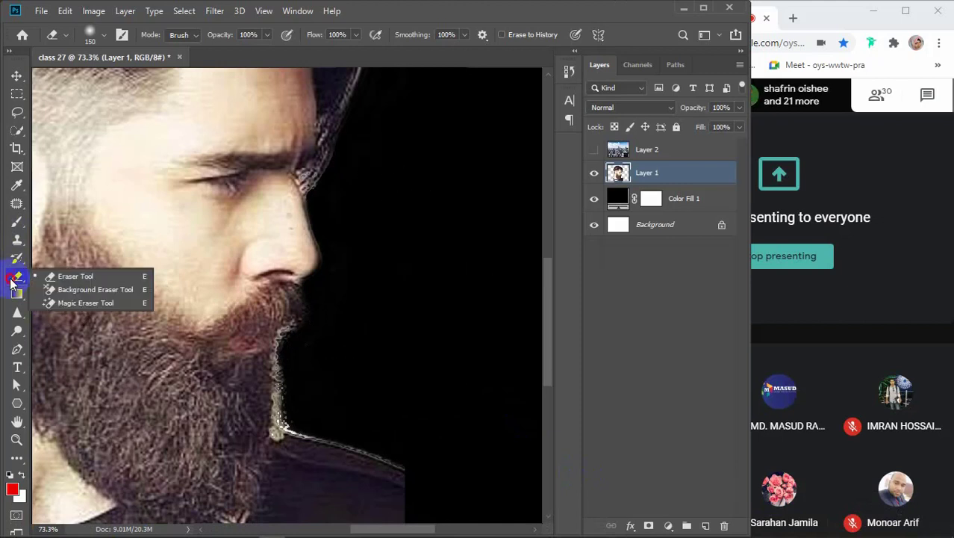
pyautogui.click(88, 289)
pyautogui.click(383, 441)
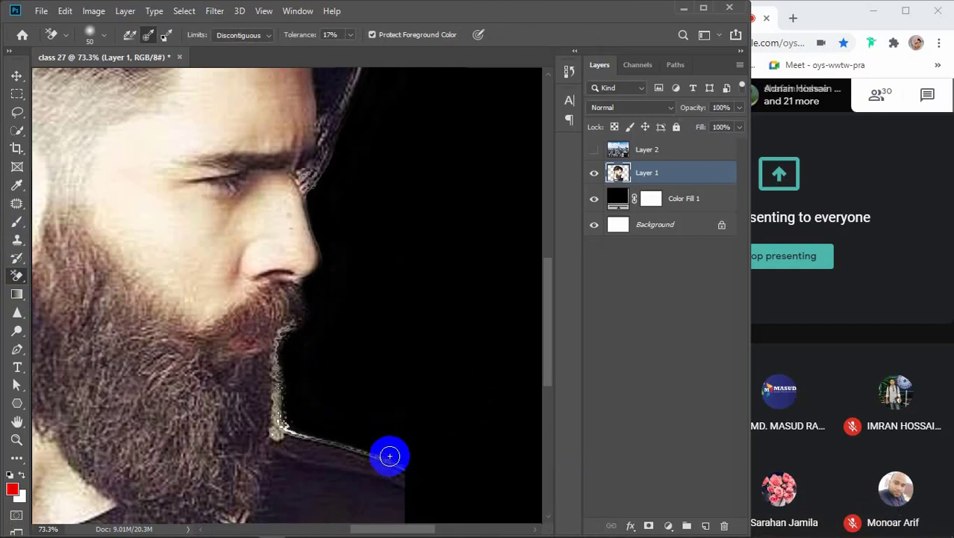
pyautogui.moveTo(387, 462)
pyautogui.mouseDown()
pyautogui.moveTo(329, 441)
pyautogui.moveTo(406, 470)
pyautogui.moveTo(343, 442)
pyautogui.moveTo(270, 429)
pyautogui.moveTo(277, 376)
pyautogui.moveTo(277, 432)
pyautogui.moveTo(291, 430)
pyautogui.moveTo(272, 394)
pyautogui.moveTo(283, 446)
pyautogui.moveTo(263, 364)
pyautogui.moveTo(281, 375)
pyautogui.moveTo(276, 417)
pyautogui.moveTo(288, 377)
pyautogui.moveTo(287, 419)
pyautogui.moveTo(280, 341)
pyautogui.moveTo(277, 404)
pyautogui.moveTo(280, 332)
pyautogui.moveTo(270, 377)
pyautogui.moveTo(284, 333)
pyautogui.moveTo(313, 318)
pyautogui.moveTo(280, 378)
pyautogui.moveTo(280, 423)
pyautogui.mouseUp()
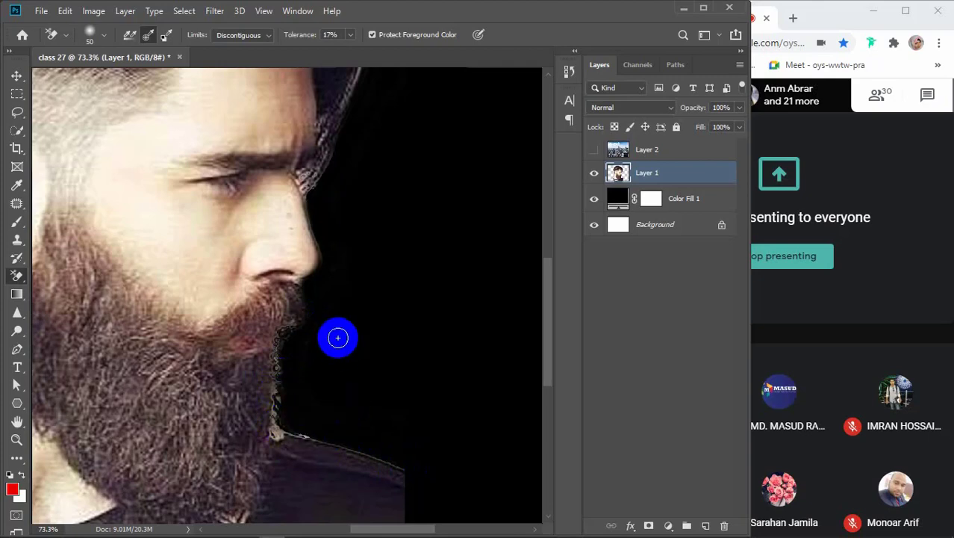
pyautogui.scroll(4, 337, 332)
pyautogui.scroll(-4, 338, 326)
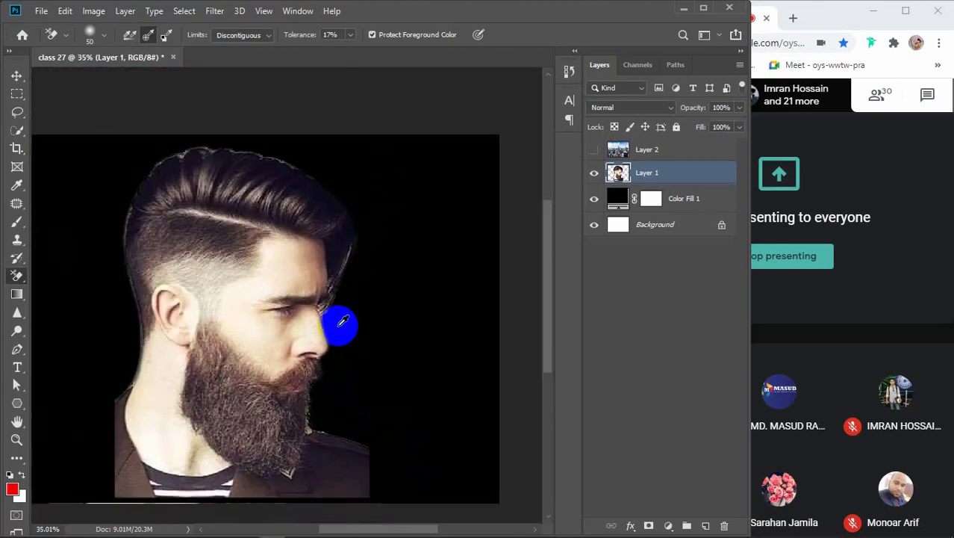
# Duplicate the portrait's Layer 1, then hide the original and the black Color Fill 1 layer.
pyautogui.click(16, 76)
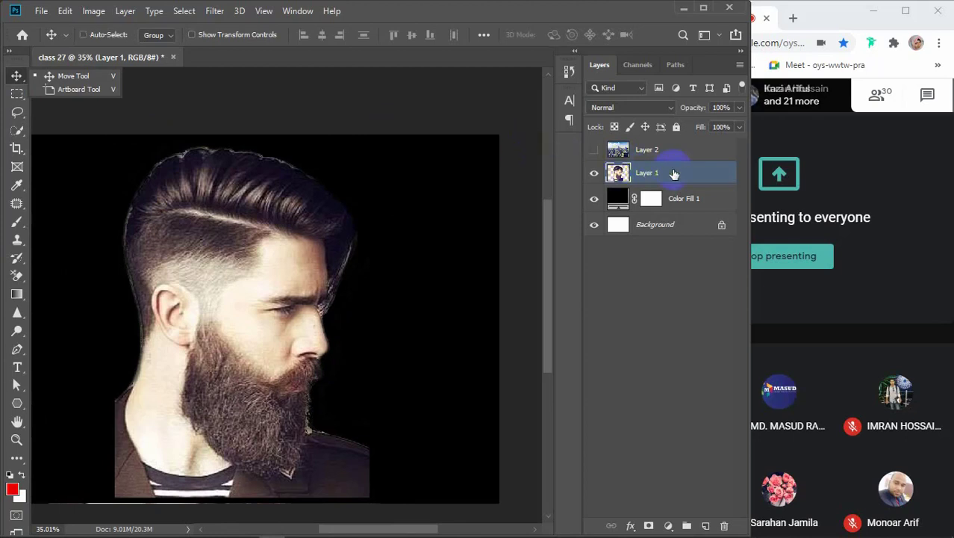
pyautogui.hotkey('ctrl', 'j')
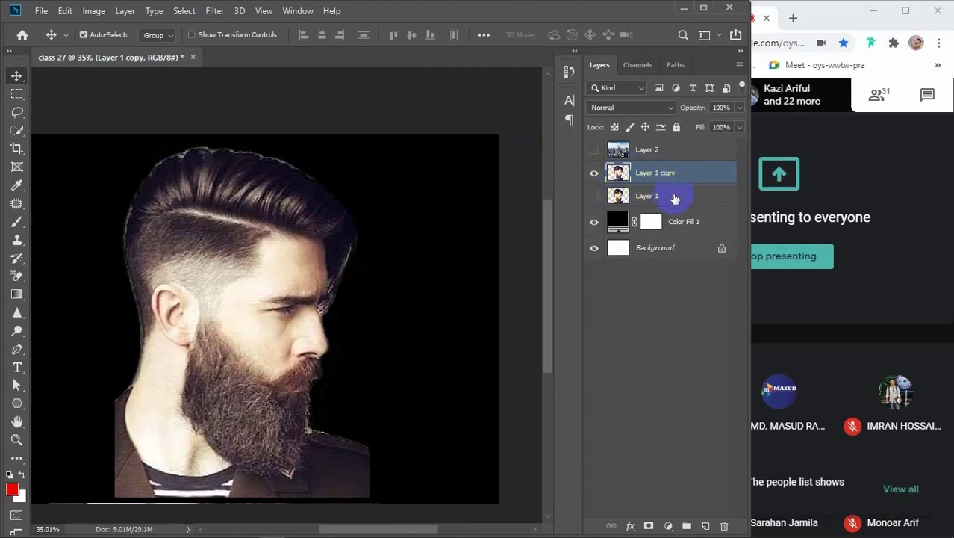
pyautogui.click(674, 197)
pyautogui.click(594, 224)
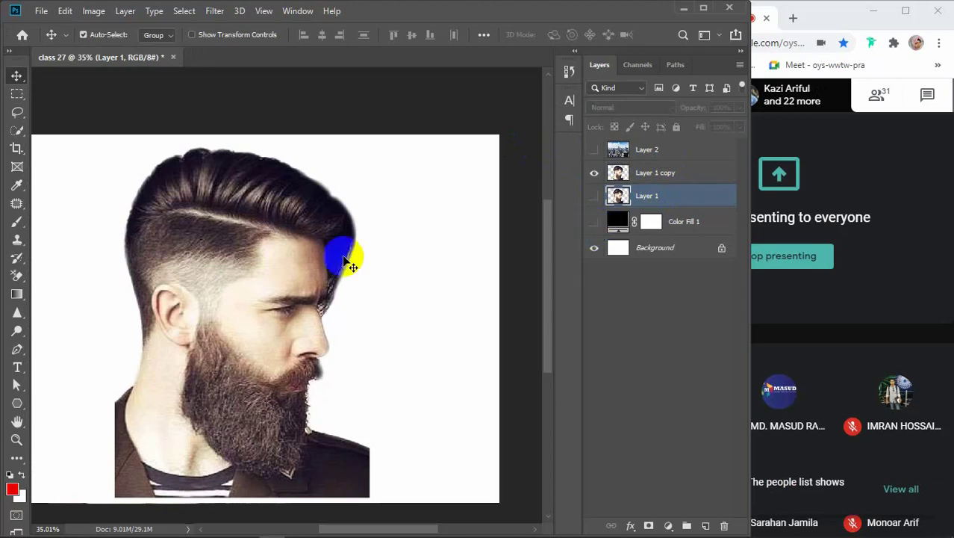
# Show the city image on Layer 2 and clip it to Layer 1 copy with a clipping mask.
pyautogui.scroll(-1, 334, 269)
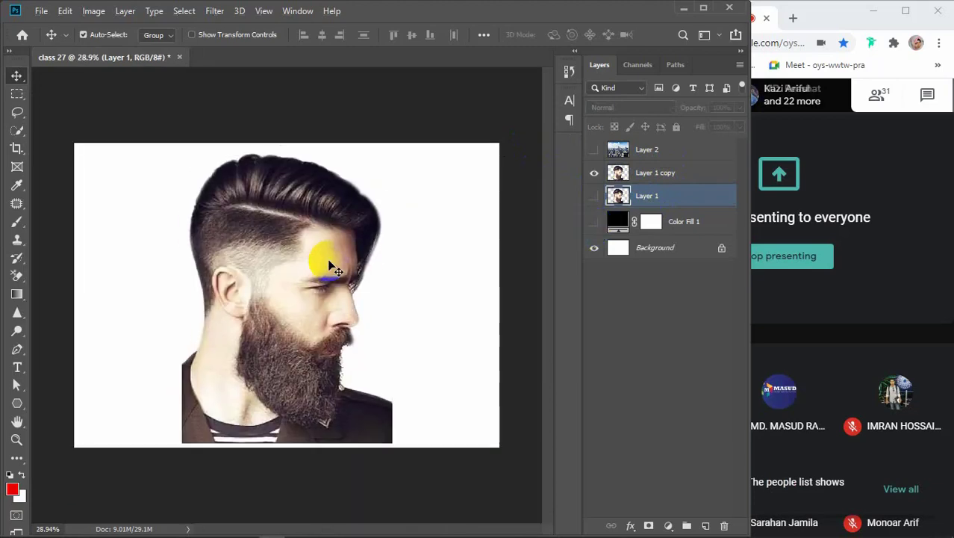
pyautogui.click(671, 154)
pyautogui.click(593, 151)
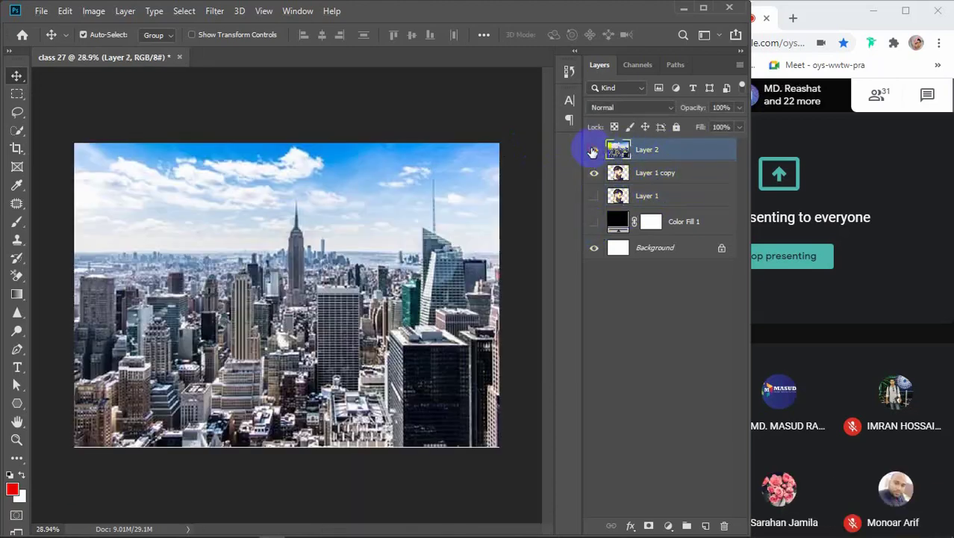
pyautogui.rightClick(692, 157)
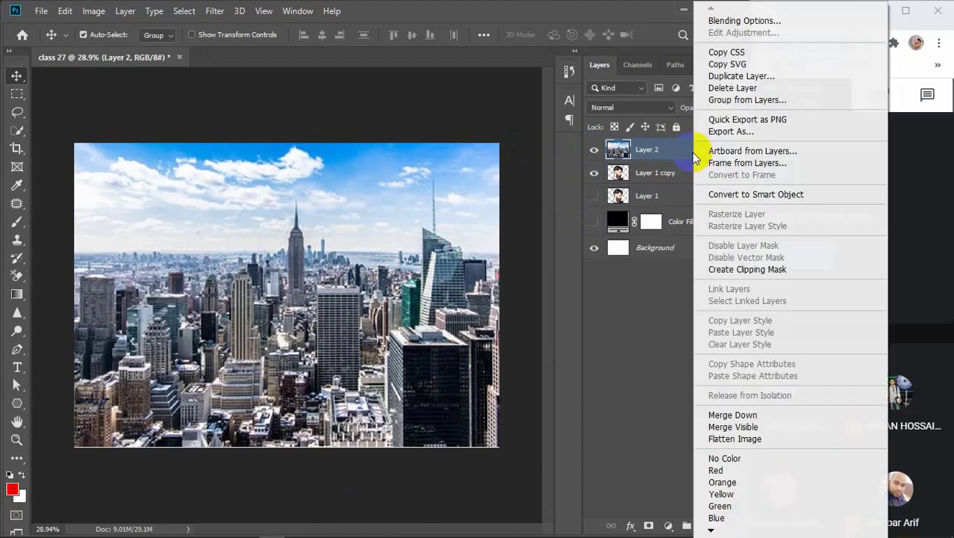
pyautogui.click(738, 269)
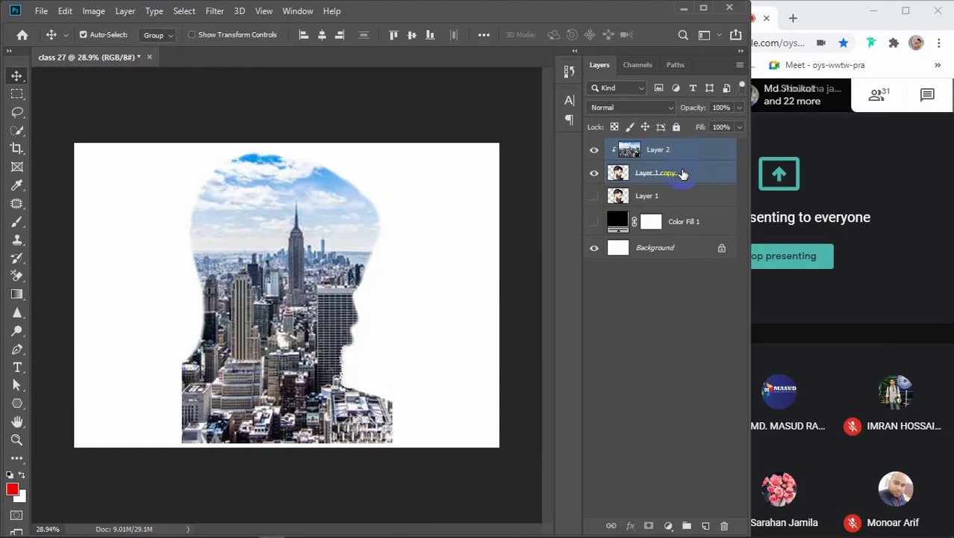
# Group Layer 2 with Layer 1 copy and add a layer mask to the group.
pyautogui.press('ctrl')
pyautogui.hotkey('ctrl', 'g')
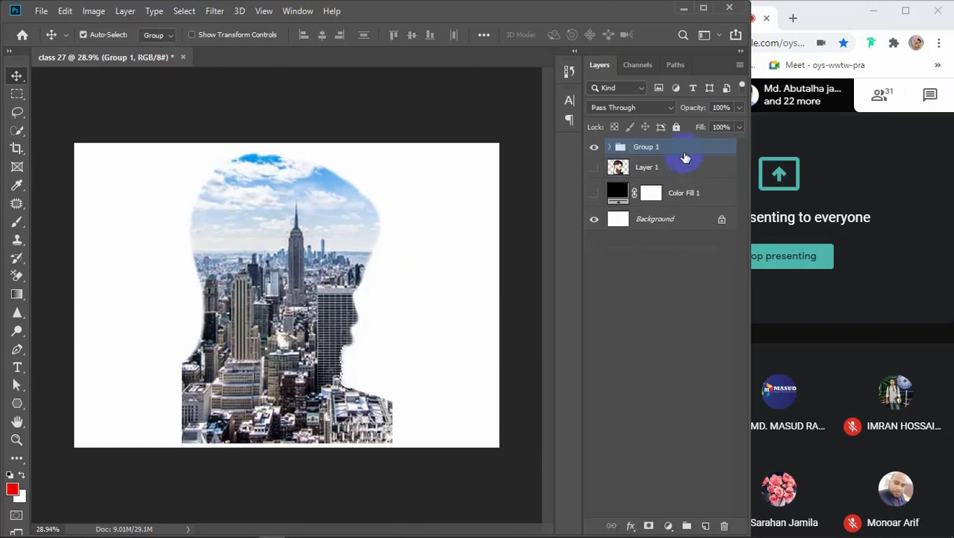
pyautogui.click(648, 526)
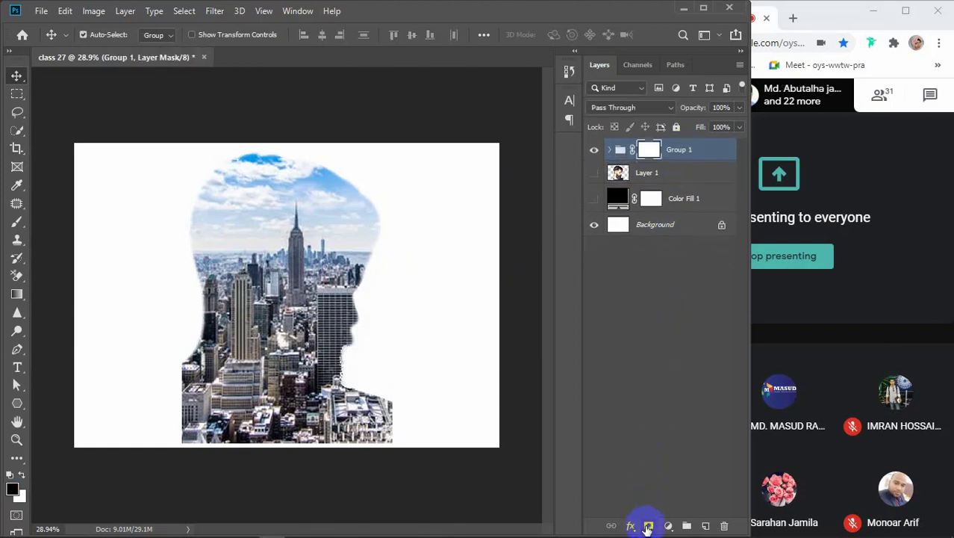
# Choose the Brush tool for the group's mask and enlarge it to size 250.
pyautogui.click(17, 221)
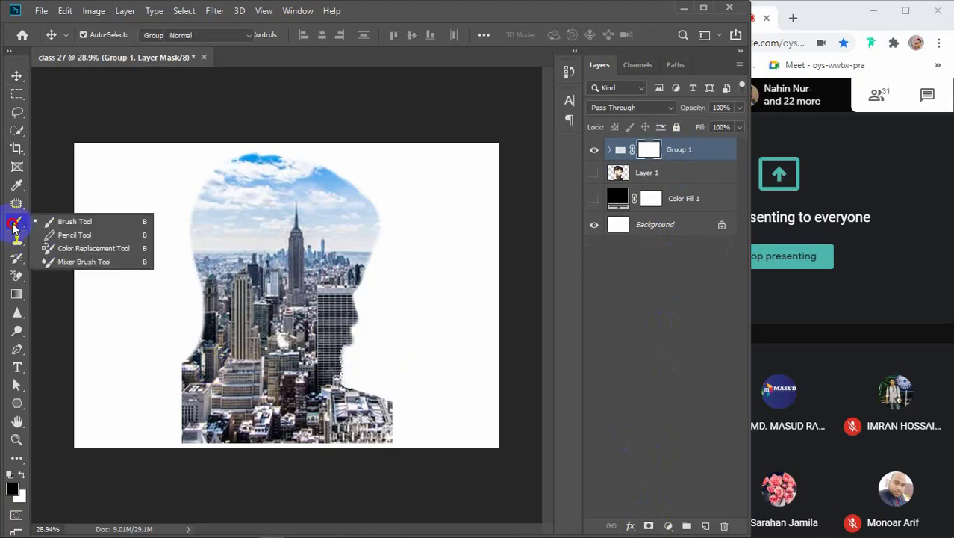
pyautogui.click(375, 255)
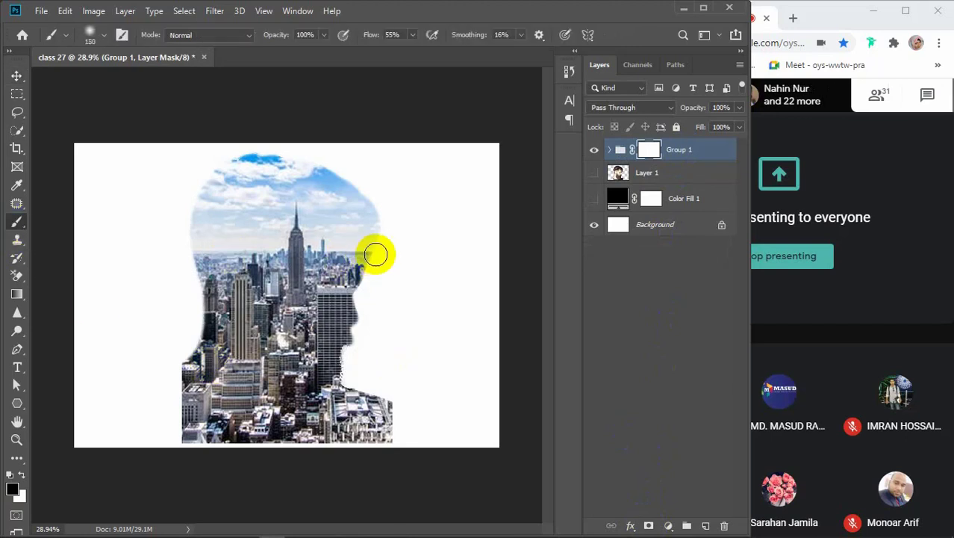
pyautogui.press(']')
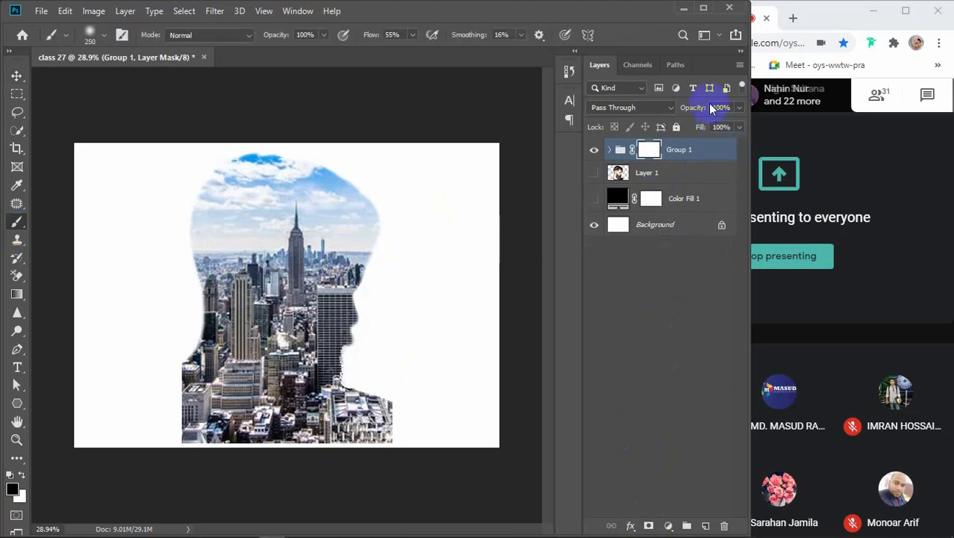
# Show the original portrait on Layer 1 and set the opacity of Group 1 to 50%.
pyautogui.moveTo(686, 112); pyautogui.dragTo(682, 118)
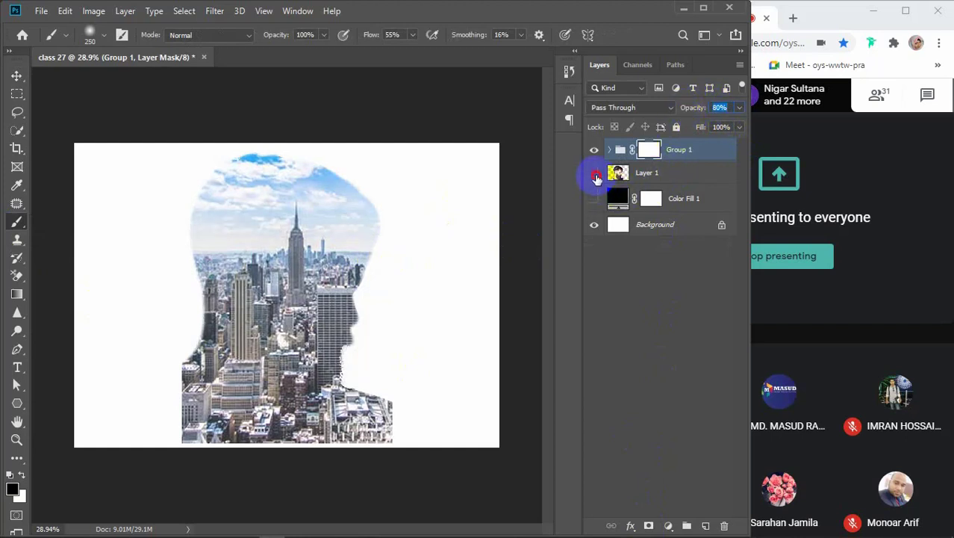
pyautogui.click(594, 172)
pyautogui.moveTo(692, 107); pyautogui.dragTo(677, 111)
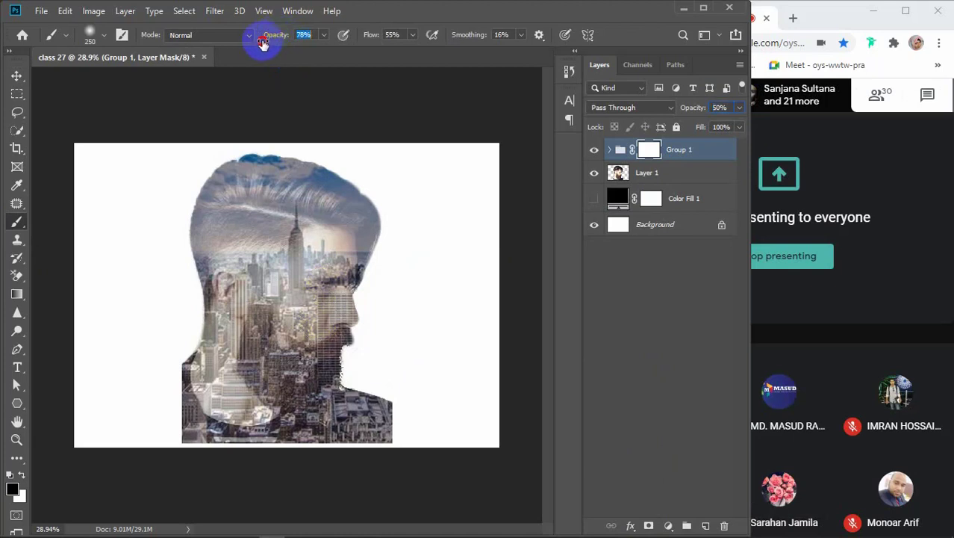
# Set the brush to 75% opacity, 50% flow and 25% smoothing.
pyautogui.moveTo(261, 45); pyautogui.dragTo(261, 44)
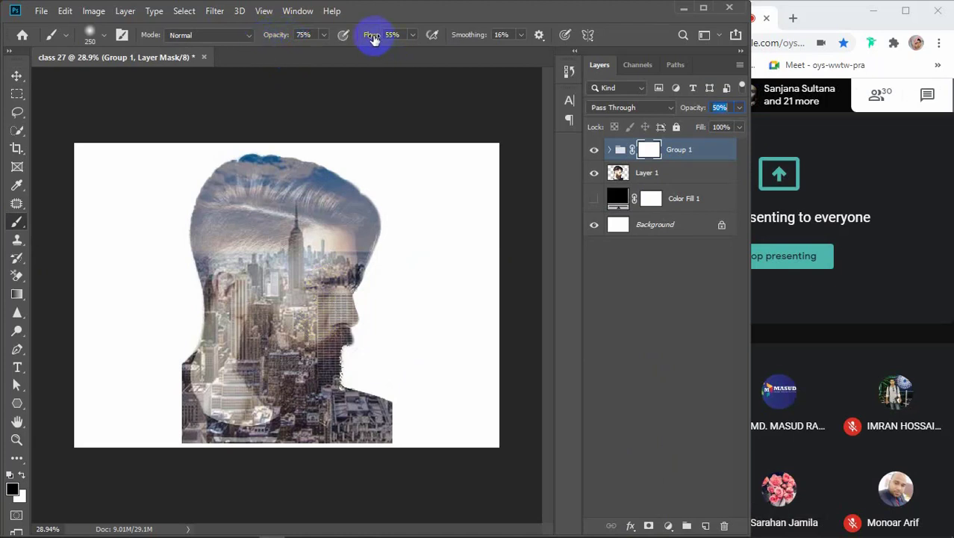
pyautogui.moveTo(373, 39); pyautogui.dragTo(372, 41)
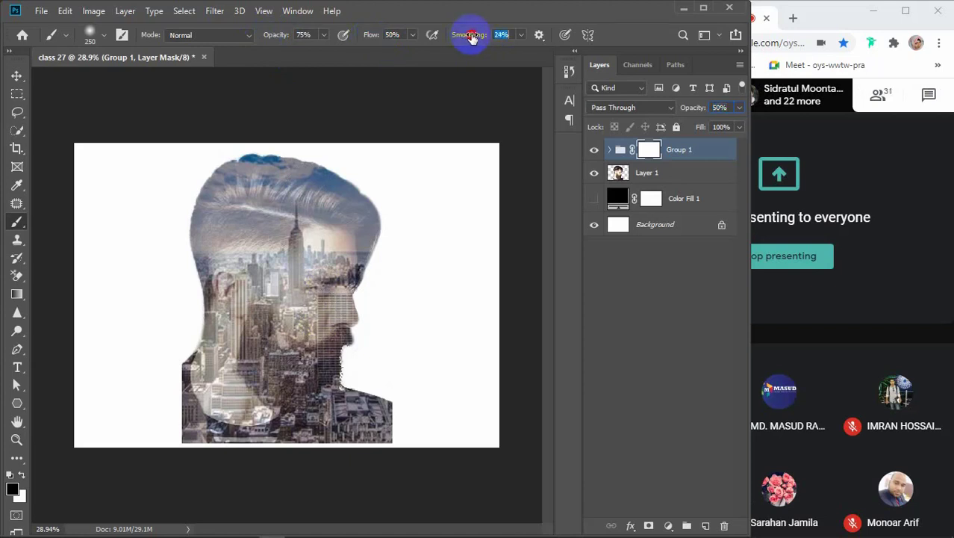
pyautogui.moveTo(472, 37); pyautogui.dragTo(473, 37)
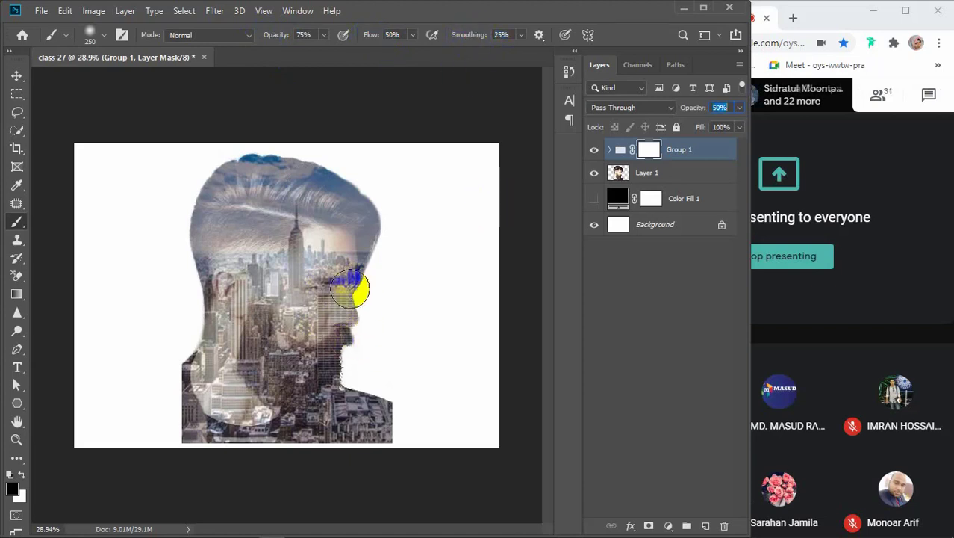
# Paint black on the Group 1 mask over the eye, nose and moustache to reveal the portrait's face.
pyautogui.moveTo(351, 290); pyautogui.dragTo(411, 284)
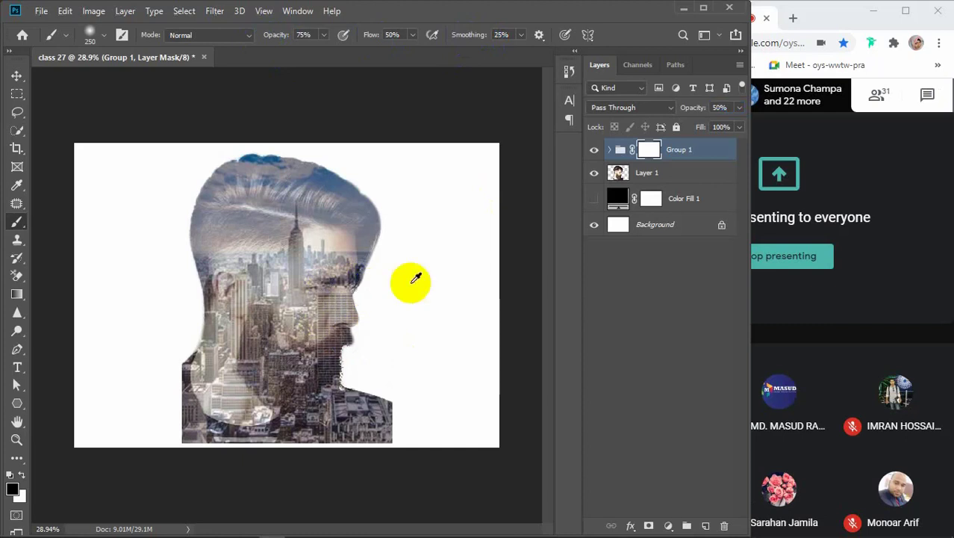
pyautogui.scroll(2, 416, 278)
pyautogui.moveTo(334, 275)
pyautogui.mouseDown()
pyautogui.moveTo(286, 289)
pyautogui.moveTo(278, 310)
pyautogui.moveTo(313, 336)
pyautogui.moveTo(355, 295)
pyautogui.moveTo(340, 292)
pyautogui.moveTo(350, 318)
pyautogui.mouseUp()
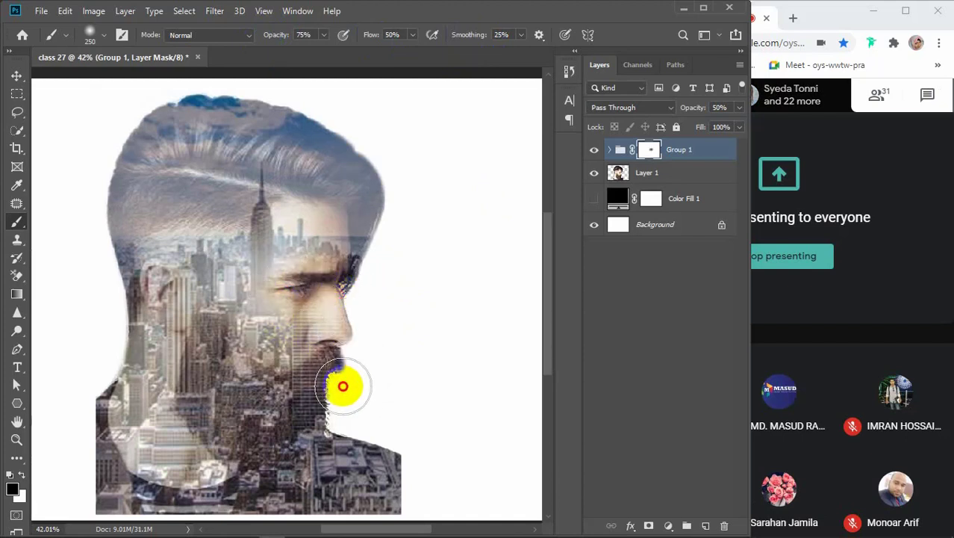
pyautogui.moveTo(340, 385)
pyautogui.mouseDown()
pyautogui.moveTo(302, 410)
pyautogui.moveTo(328, 373)
pyautogui.mouseUp()
pyautogui.moveTo(409, 304); pyautogui.dragTo(408, 304)
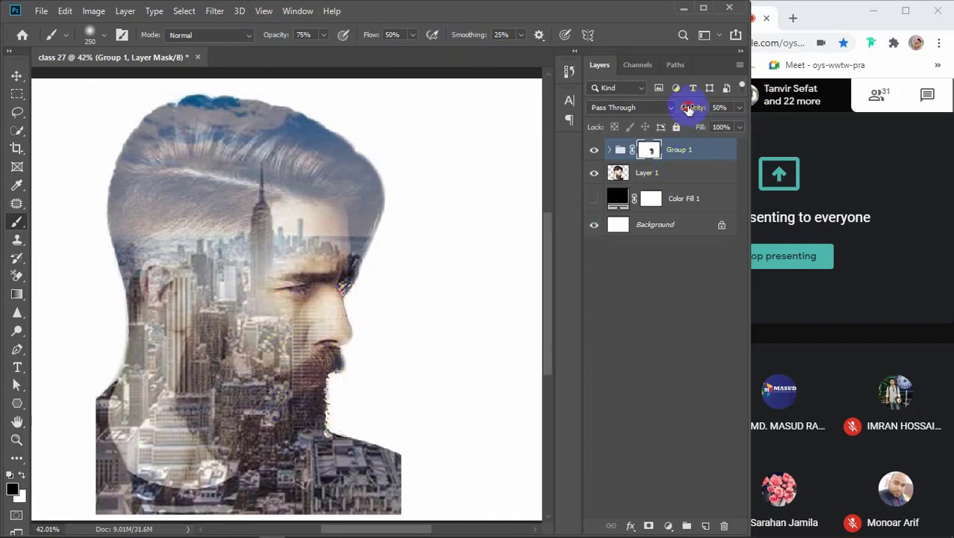
# Set Group 1's opacity to 100% and paint on its mask to reveal the cheek and beard.
pyautogui.moveTo(689, 109); pyautogui.dragTo(698, 127)
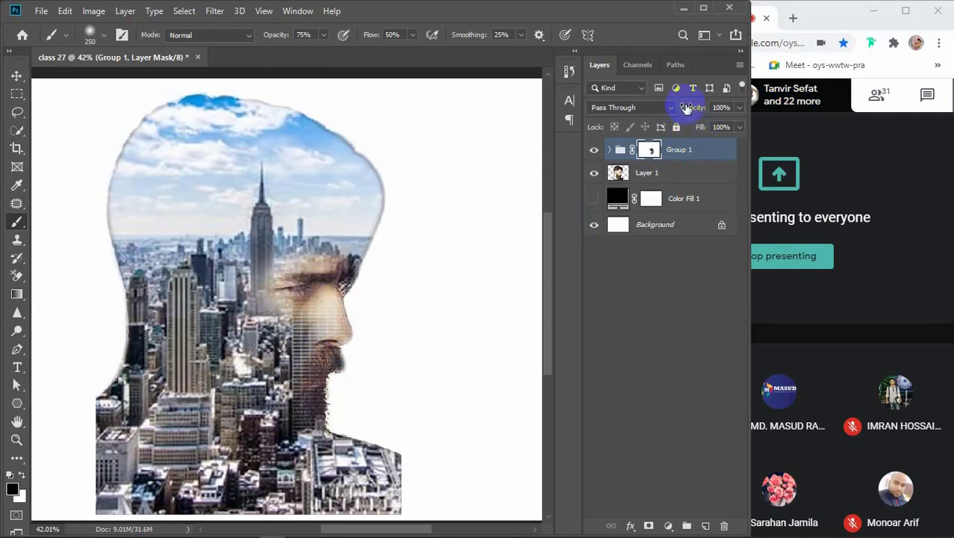
pyautogui.moveTo(299, 282)
pyautogui.mouseDown()
pyautogui.moveTo(362, 284)
pyautogui.moveTo(293, 313)
pyautogui.moveTo(283, 336)
pyautogui.moveTo(338, 311)
pyautogui.moveTo(315, 286)
pyautogui.moveTo(323, 335)
pyautogui.moveTo(296, 394)
pyautogui.moveTo(226, 428)
pyautogui.moveTo(207, 421)
pyautogui.moveTo(336, 411)
pyautogui.moveTo(324, 403)
pyautogui.moveTo(319, 409)
pyautogui.moveTo(398, 519)
pyautogui.moveTo(294, 510)
pyautogui.moveTo(427, 428)
pyautogui.moveTo(427, 275)
pyautogui.moveTo(76, 409)
pyautogui.moveTo(299, 359)
pyautogui.moveTo(267, 314)
pyautogui.moveTo(235, 334)
pyautogui.mouseUp()
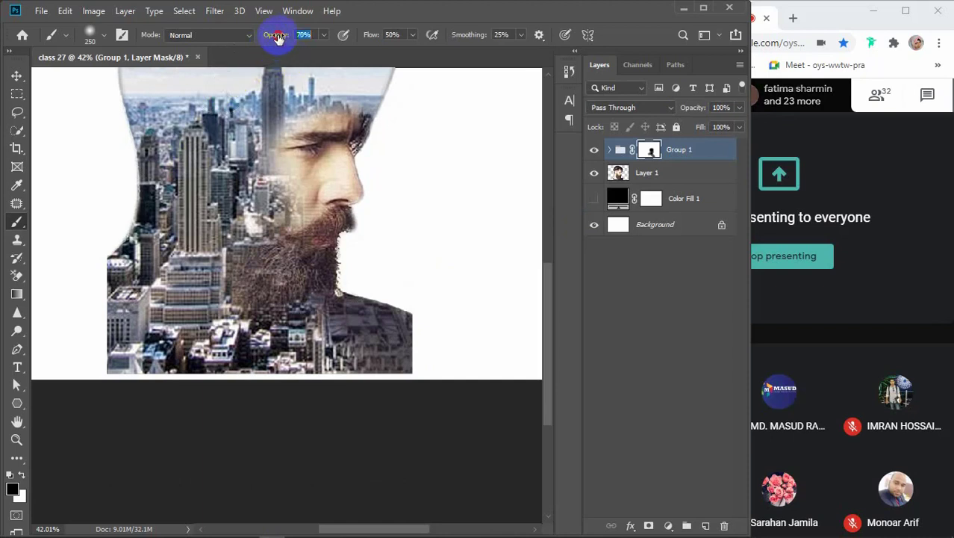
# Set the brush opacity to 29% and softly reveal the portrait along the shoulders, neck and hair edges on the Group 1 mask.
pyautogui.moveTo(277, 37); pyautogui.dragTo(252, 42)
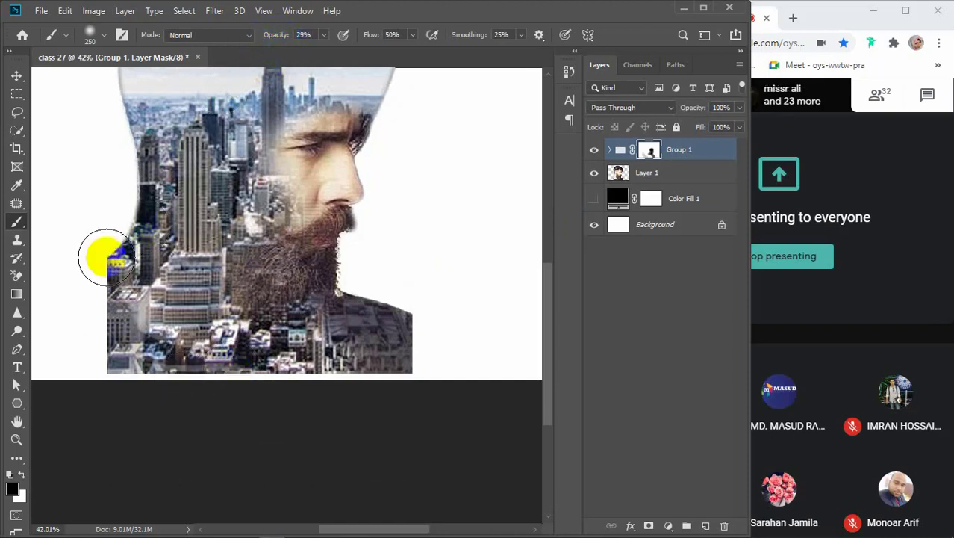
pyautogui.moveTo(107, 257)
pyautogui.mouseDown()
pyautogui.moveTo(240, 330)
pyautogui.moveTo(157, 253)
pyautogui.moveTo(340, 326)
pyautogui.mouseUp()
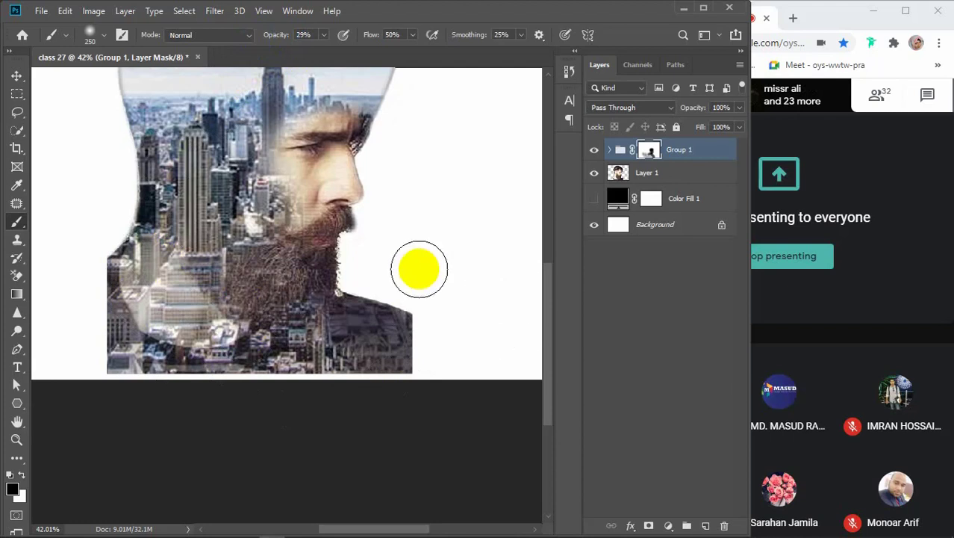
pyautogui.moveTo(464, 222); pyautogui.dragTo(448, 390)
pyautogui.moveTo(382, 278)
pyautogui.mouseDown()
pyautogui.moveTo(380, 193)
pyautogui.moveTo(338, 147)
pyautogui.moveTo(293, 122)
pyautogui.moveTo(220, 112)
pyautogui.moveTo(171, 118)
pyautogui.moveTo(118, 159)
pyautogui.moveTo(89, 247)
pyautogui.mouseUp()
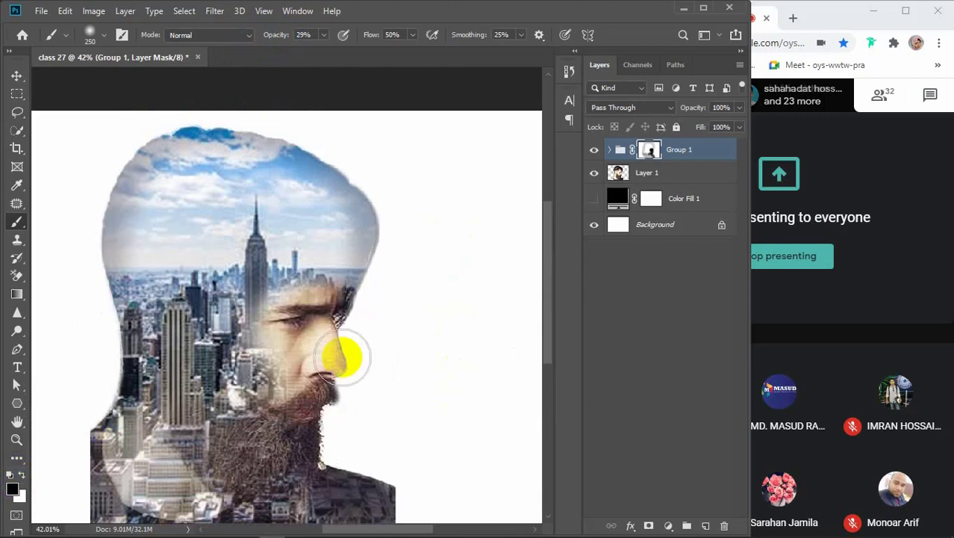
pyautogui.moveTo(226, 111)
pyautogui.mouseDown()
pyautogui.moveTo(102, 170)
pyautogui.moveTo(108, 287)
pyautogui.mouseUp()
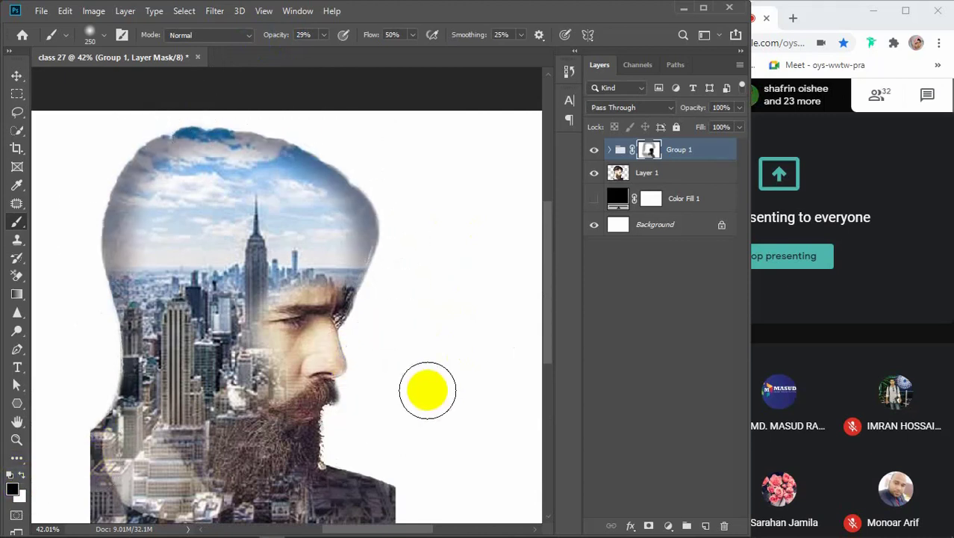
# Set the brush opacity to 23% and lightly blend the forehead and temple area on the Group 1 mask.
pyautogui.moveTo(283, 35); pyautogui.dragTo(224, 75)
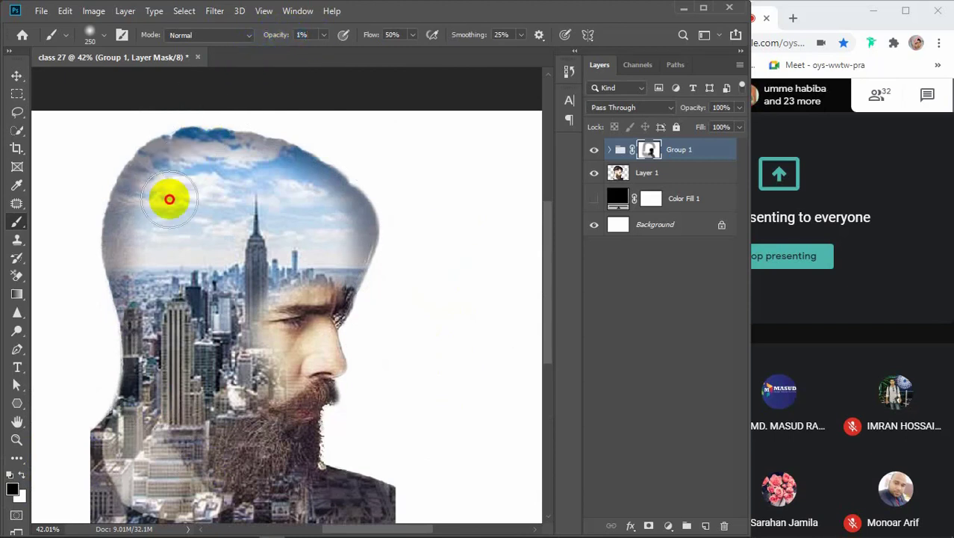
pyautogui.moveTo(96, 368)
pyautogui.mouseDown()
pyautogui.moveTo(211, 149)
pyautogui.moveTo(75, 372)
pyautogui.moveTo(128, 294)
pyautogui.moveTo(302, 121)
pyautogui.moveTo(119, 342)
pyautogui.moveTo(389, 196)
pyautogui.moveTo(141, 342)
pyautogui.moveTo(402, 198)
pyautogui.moveTo(200, 308)
pyautogui.moveTo(436, 265)
pyautogui.moveTo(333, 361)
pyautogui.moveTo(337, 249)
pyautogui.moveTo(356, 209)
pyautogui.moveTo(371, 211)
pyautogui.moveTo(345, 279)
pyautogui.mouseUp()
pyautogui.moveTo(274, 35); pyautogui.dragTo(287, 36)
pyautogui.moveTo(363, 276)
pyautogui.mouseDown()
pyautogui.moveTo(295, 264)
pyautogui.moveTo(209, 316)
pyautogui.moveTo(278, 312)
pyautogui.moveTo(369, 273)
pyautogui.mouseUp()
pyautogui.moveTo(300, 233)
pyautogui.mouseDown()
pyautogui.moveTo(315, 280)
pyautogui.moveTo(325, 250)
pyautogui.mouseUp()
pyautogui.scroll(-1, 457, 207)
pyautogui.scroll(-1, 457, 207)
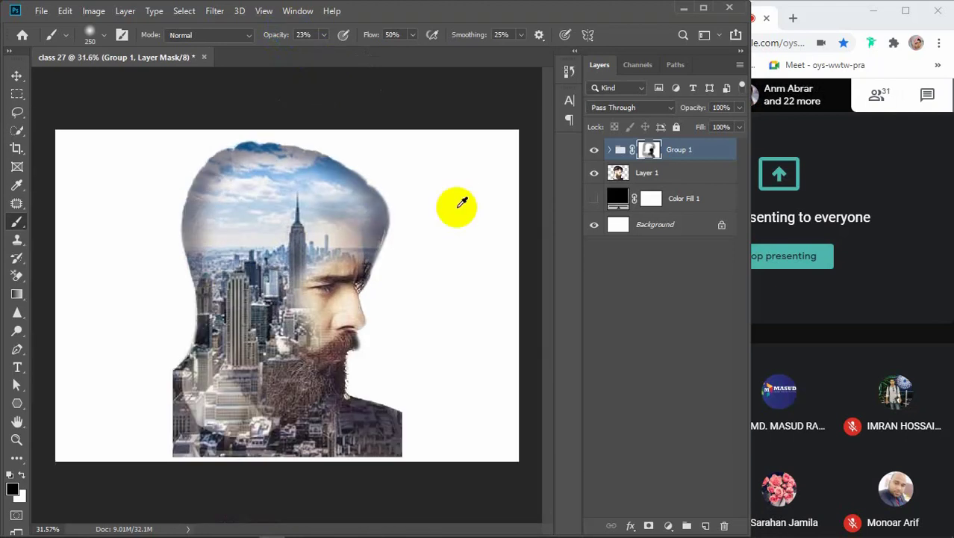
# Hide Group 1 and move it below Color Fill 1, directly above the Background.
pyautogui.click(664, 312)
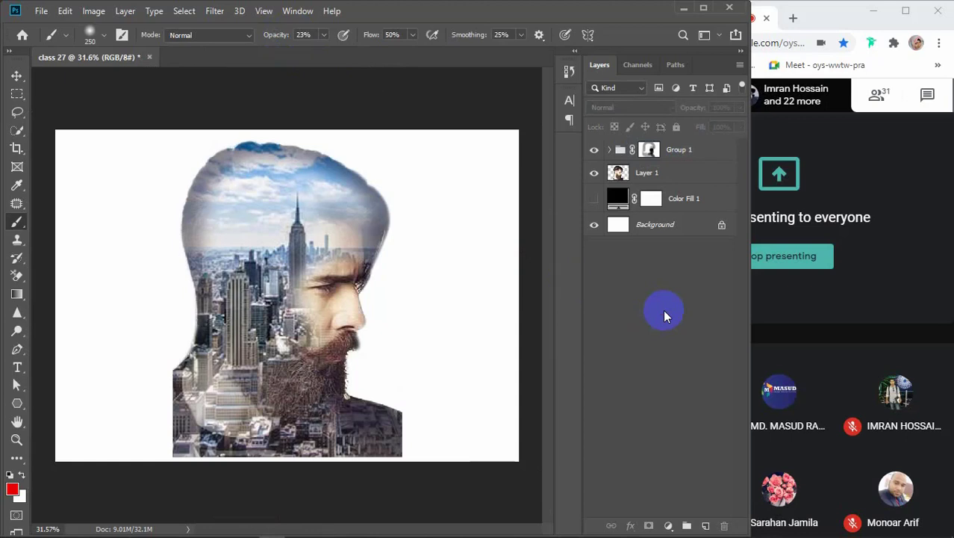
pyautogui.click(693, 150)
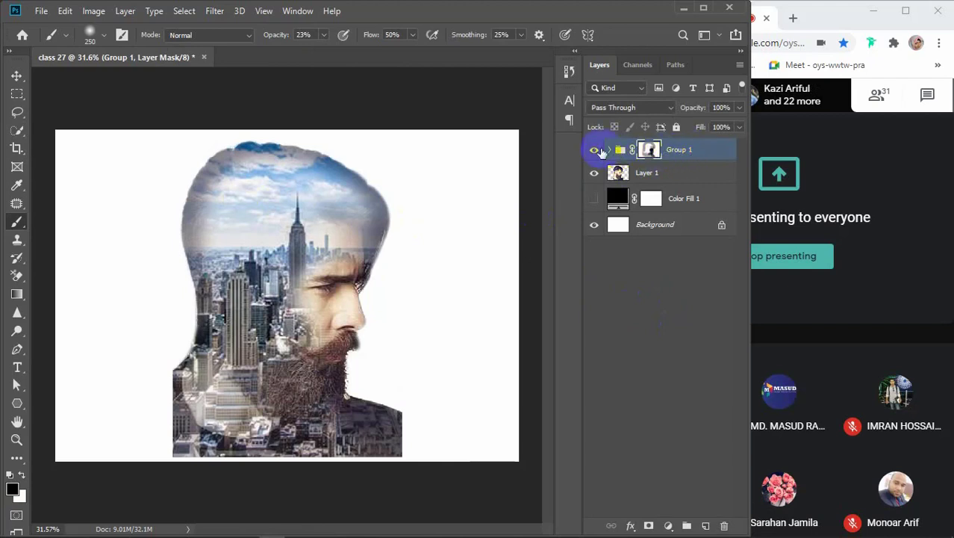
pyautogui.click(594, 150)
pyautogui.moveTo(669, 155); pyautogui.dragTo(675, 214)
pyautogui.click(677, 149)
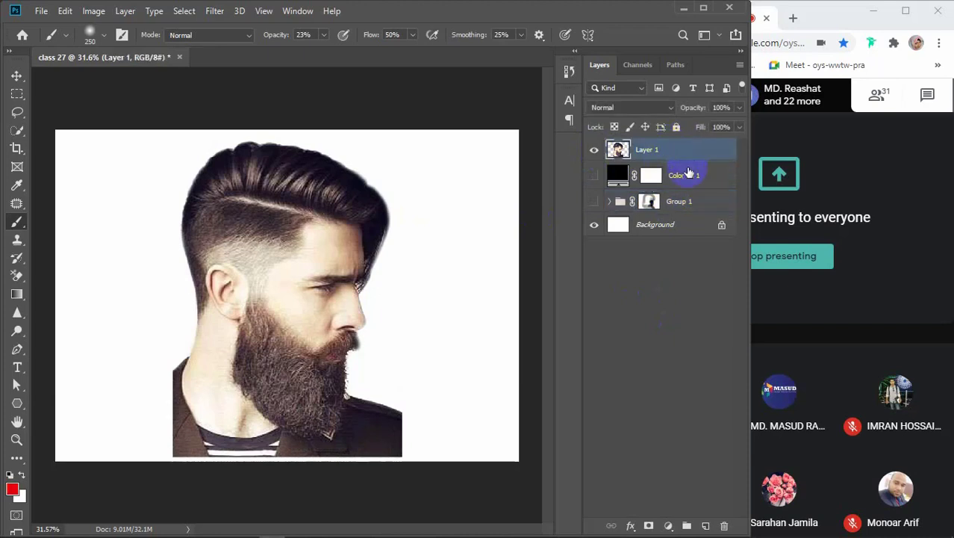
# Delete the Color Fill 1 layer.
pyautogui.click(688, 174)
pyautogui.press('Delete')
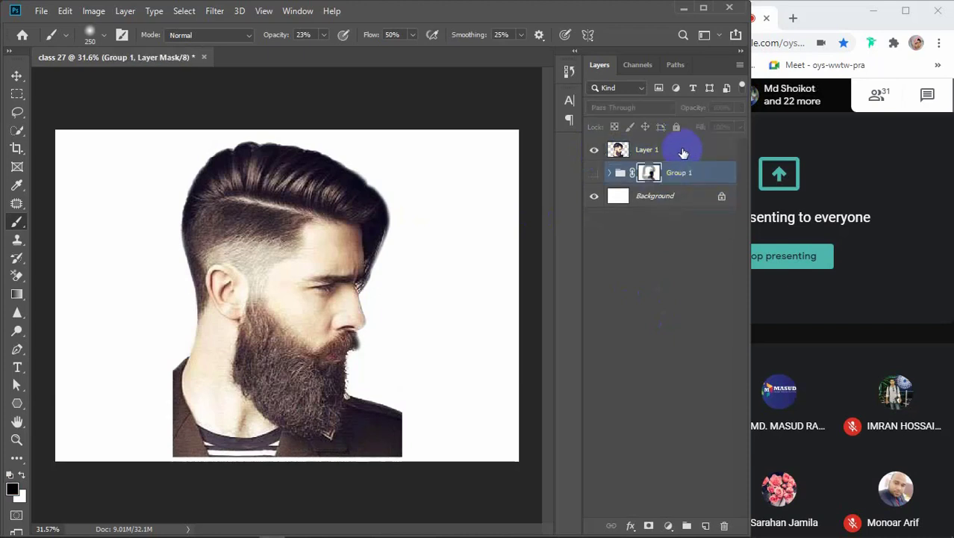
pyautogui.click(683, 152)
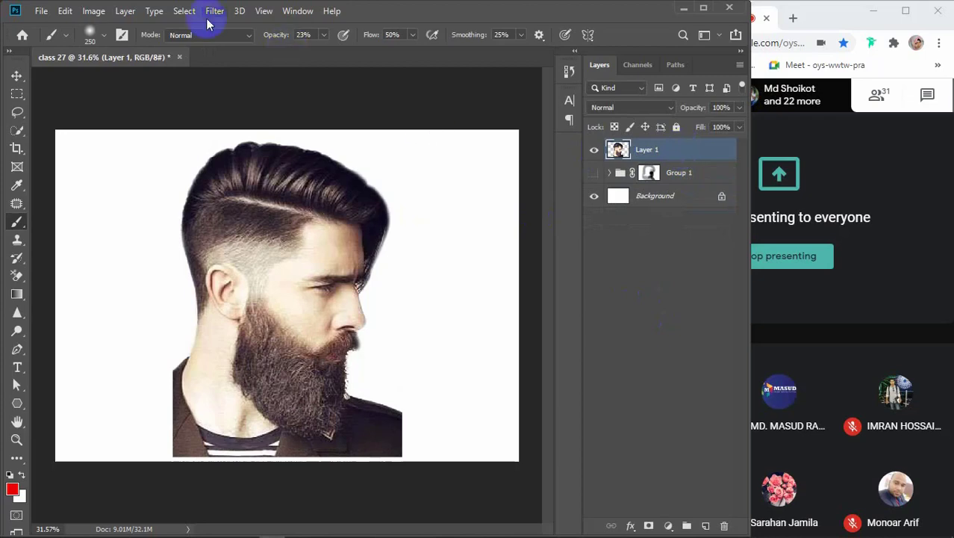
pyautogui.click(94, 10)
pyautogui.moveTo(123, 47)
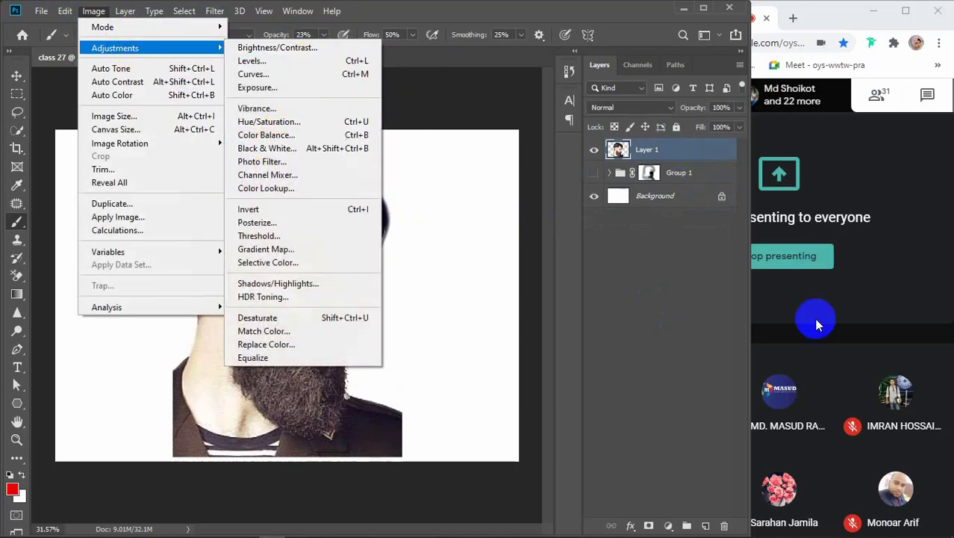
pyautogui.click(700, 291)
# Add a Black & White adjustment layer above Layer 1 and lower its Reds to about -23.
pyautogui.click(691, 150)
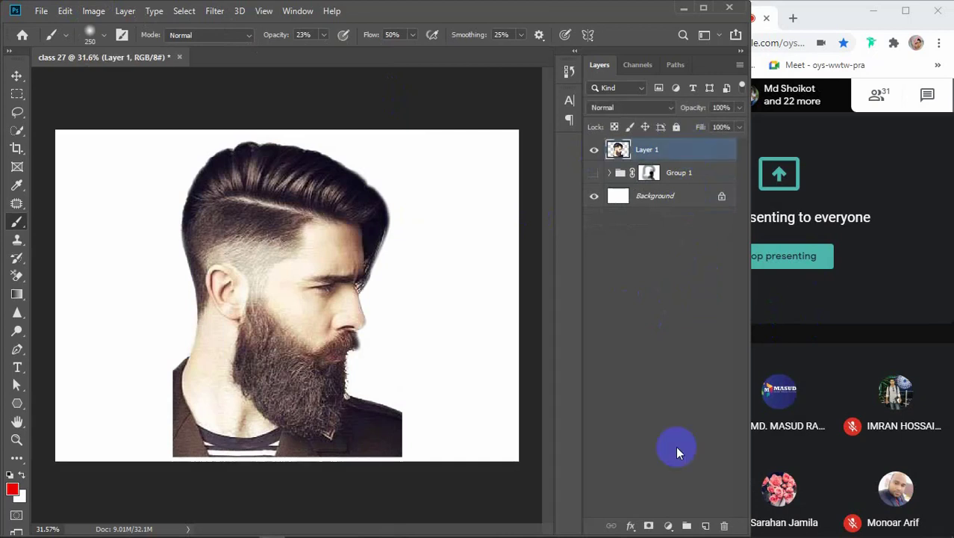
pyautogui.click(667, 528)
pyautogui.click(687, 402)
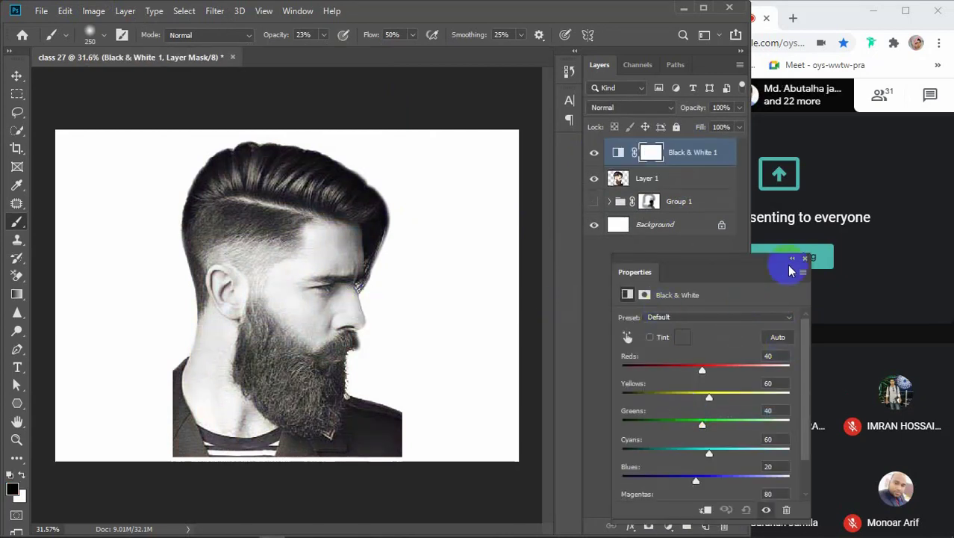
pyautogui.moveTo(703, 369)
pyautogui.mouseDown()
pyautogui.moveTo(717, 370)
pyautogui.moveTo(686, 372)
pyautogui.mouseUp()
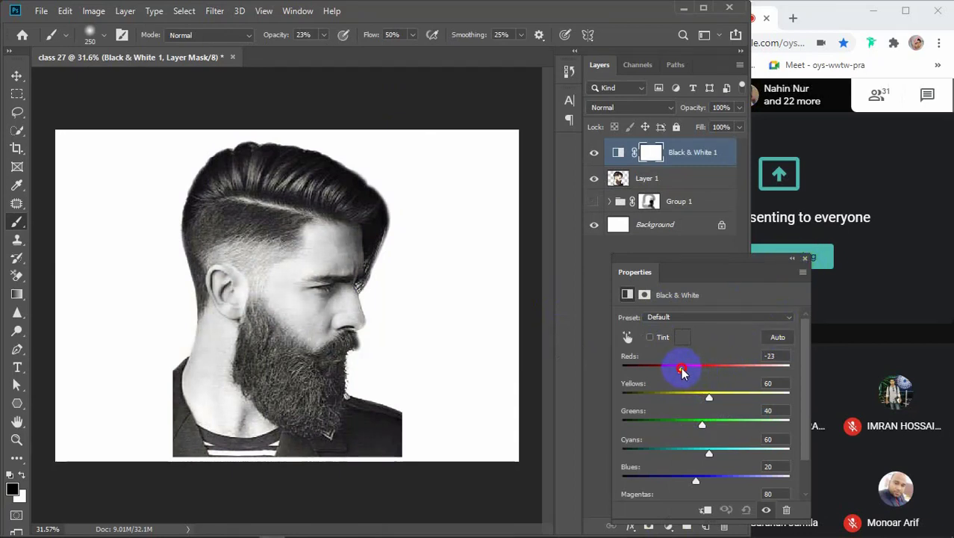
pyautogui.click(804, 259)
# Add a Curves adjustment layer above Black & White 1 and pull the middle of the RGB curve down to darken the portrait.
pyautogui.click(671, 526)
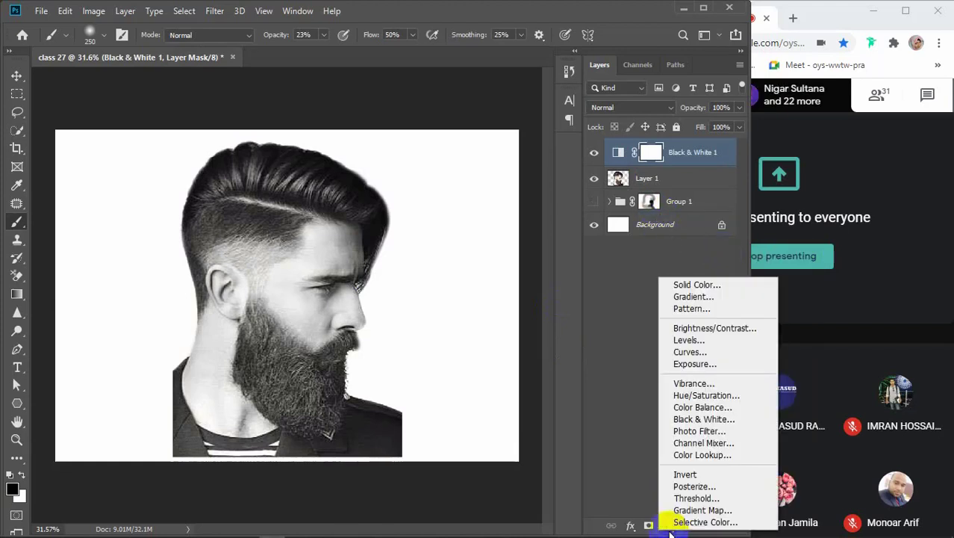
pyautogui.click(702, 348)
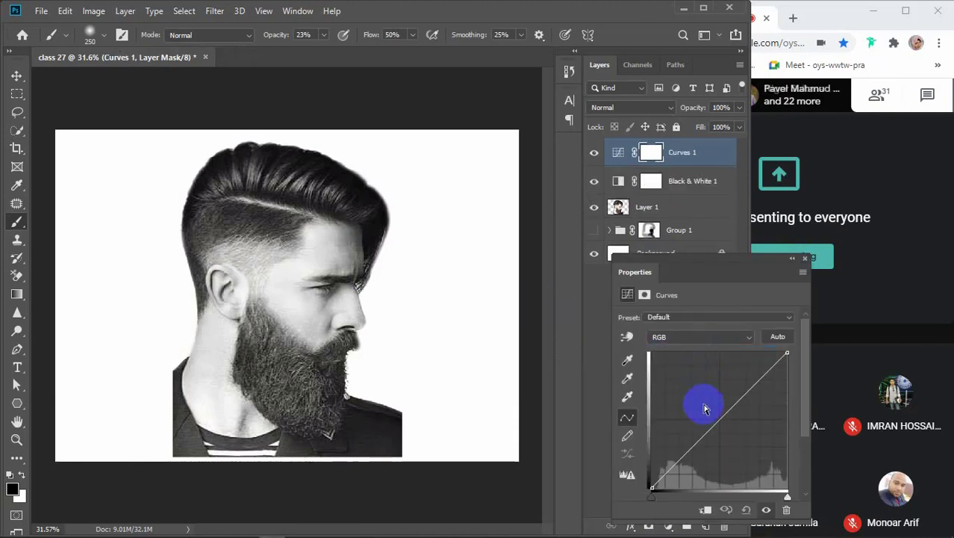
pyautogui.moveTo(725, 414); pyautogui.dragTo(745, 421)
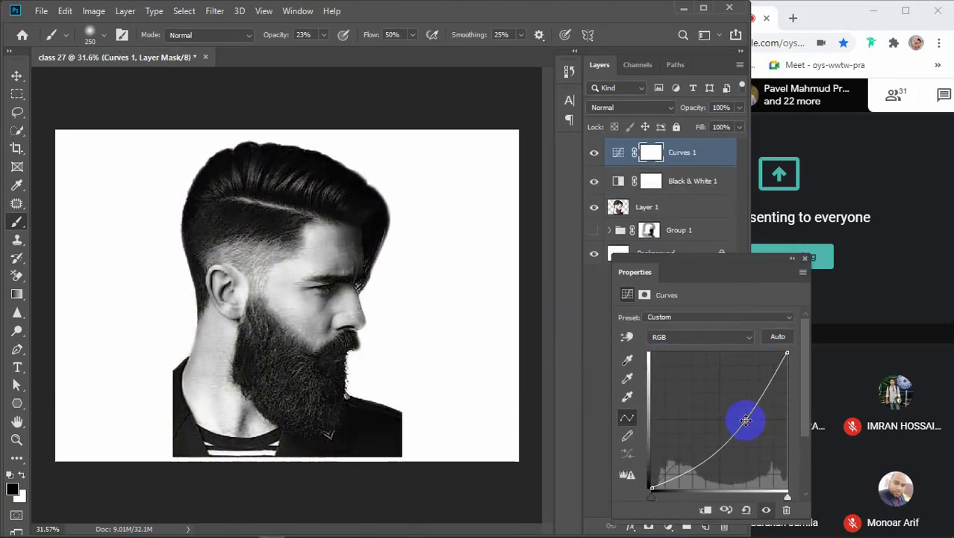
pyautogui.click(803, 256)
# Merge Curves 1, Black & White 1 and Layer 1 into a single layer.
pyautogui.click(659, 155)
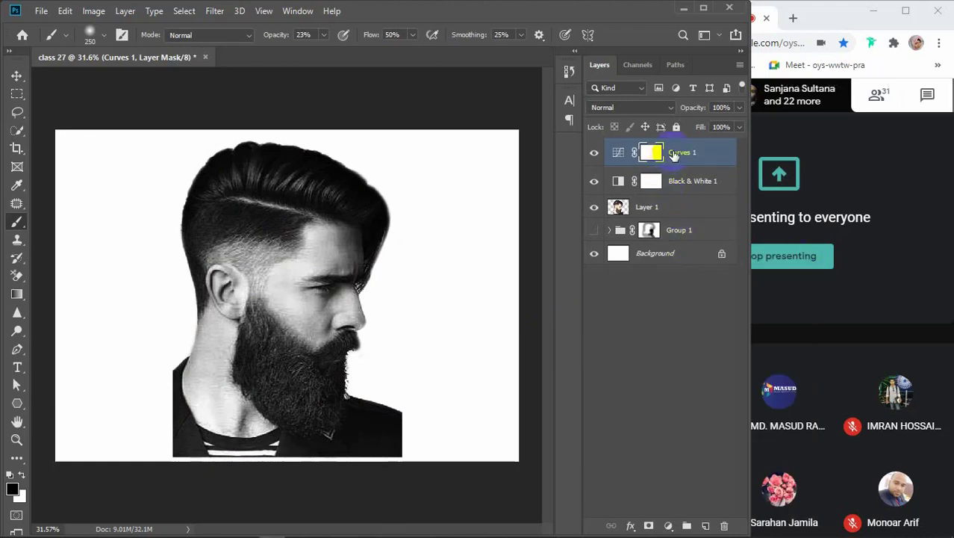
pyautogui.keyDown('shift'); pyautogui.click(678, 210); pyautogui.keyUp('shift')
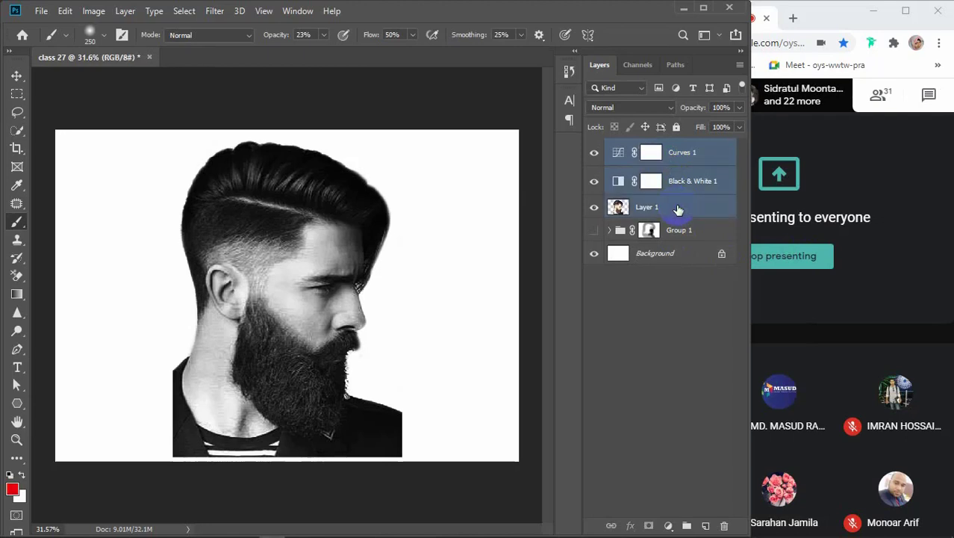
pyautogui.hotkey('ctrl', 'e')
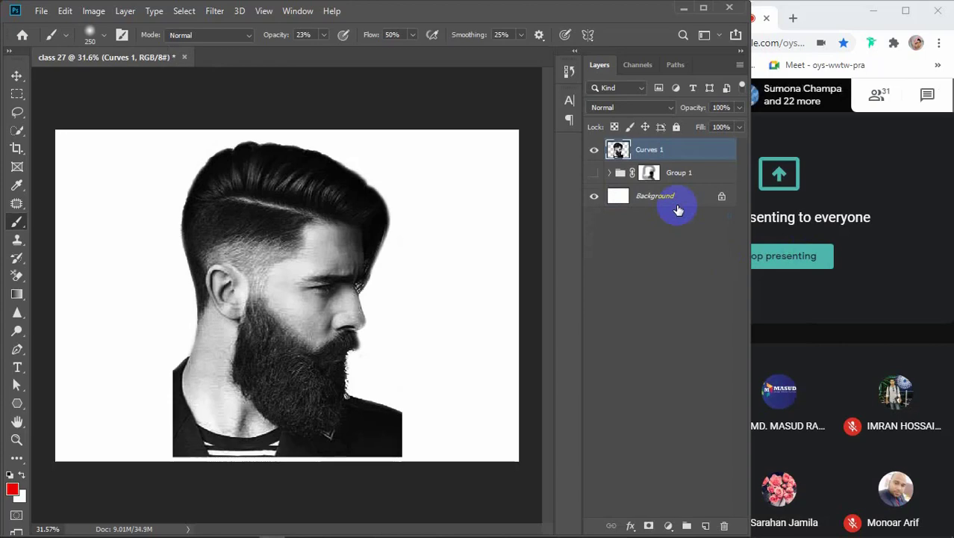
# Paste the New York skyline above the portrait and scale it to about 465% so it covers the head and shoulders.
pyautogui.hotkey('ctrl', 'v')
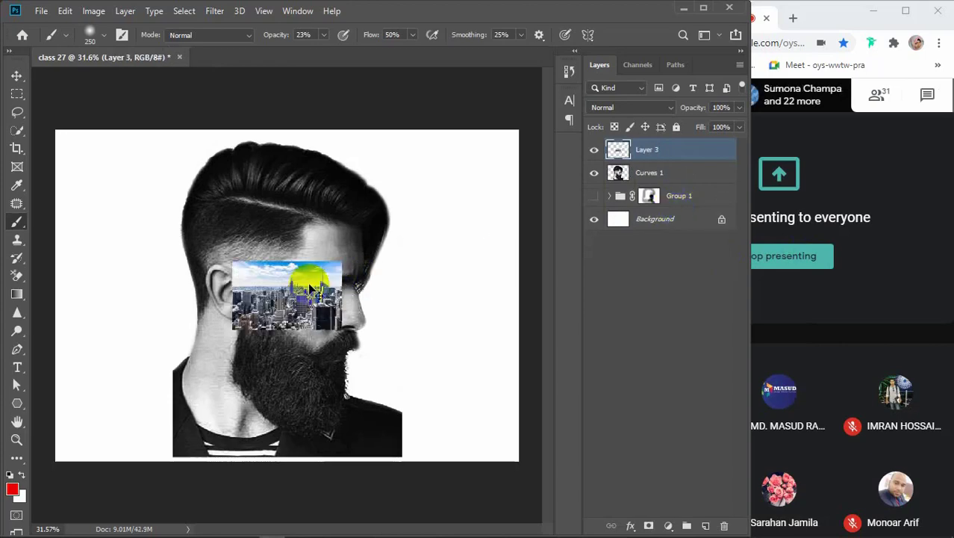
pyautogui.hotkey('ctrl', 't')
pyautogui.moveTo(342, 328); pyautogui.dragTo(502, 452)
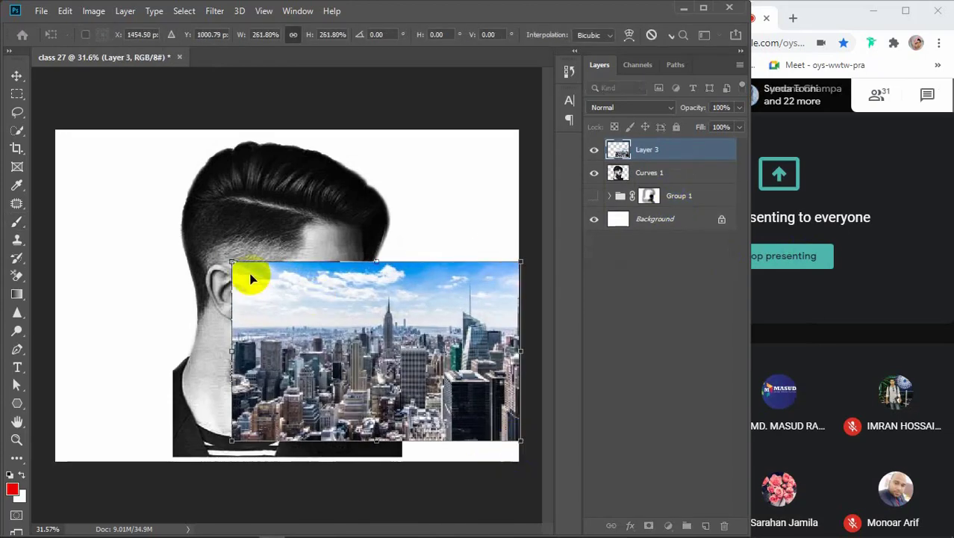
pyautogui.moveTo(233, 263); pyautogui.dragTo(17, 97)
pyautogui.moveTo(288, 252); pyautogui.dragTo(287, 270)
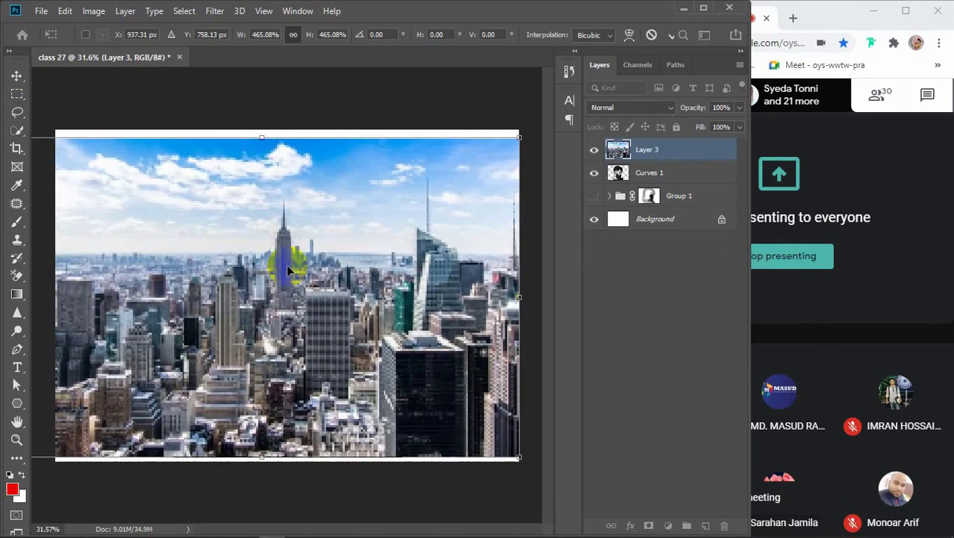
pyautogui.press('Return')
pyautogui.press('b')
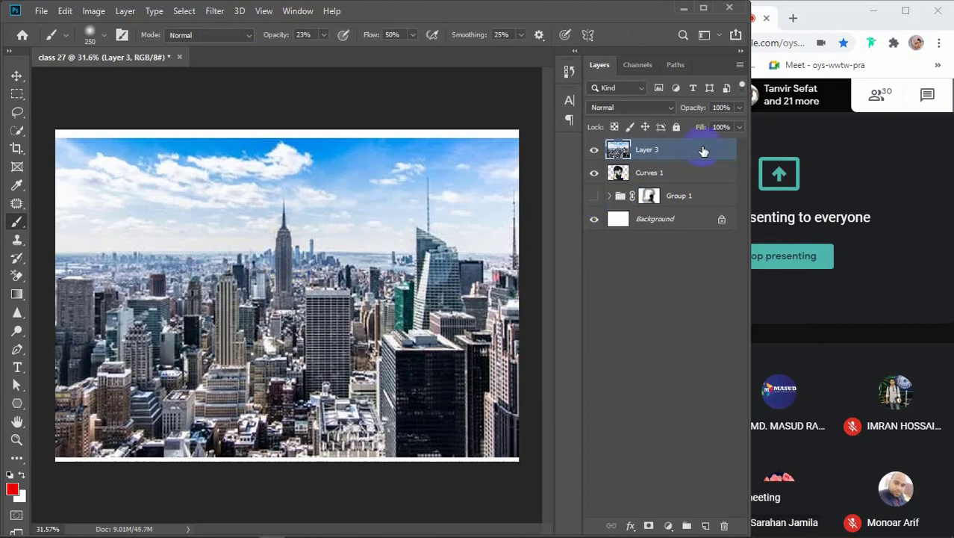
# Clip the skyline on Layer 3 to the Curves 1 portrait and add a layer mask to Layer 3.
pyautogui.rightClick(703, 151)
pyautogui.click(735, 269)
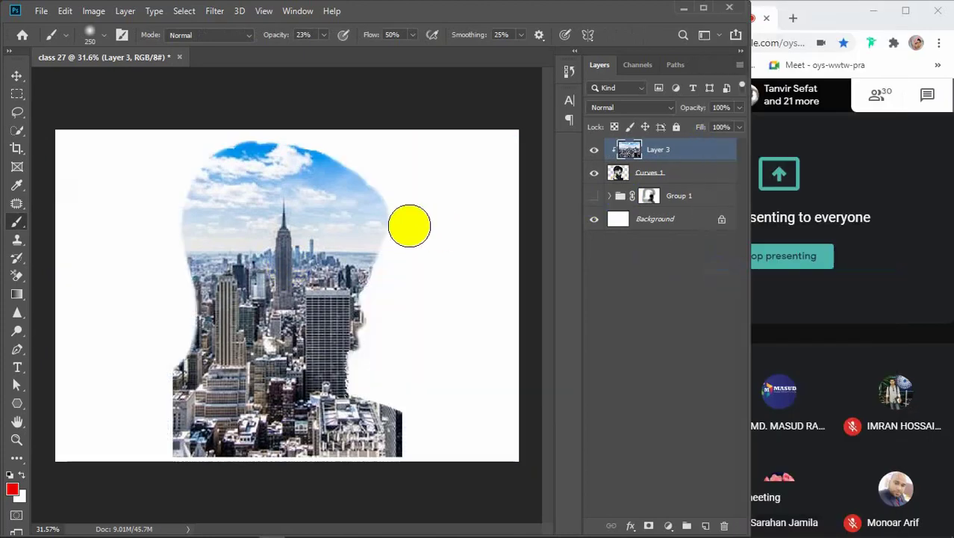
pyautogui.click(649, 526)
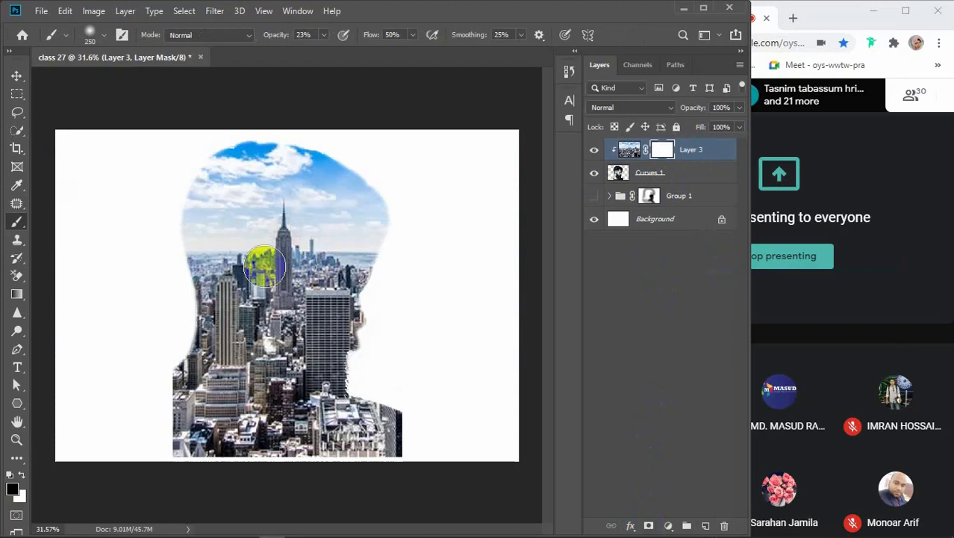
# Set the brush opacity to 54% for painting on Layer 3's mask.
pyautogui.moveTo(387, 261)
pyautogui.mouseDown()
pyautogui.moveTo(328, 291)
pyautogui.moveTo(347, 331)
pyautogui.mouseUp()
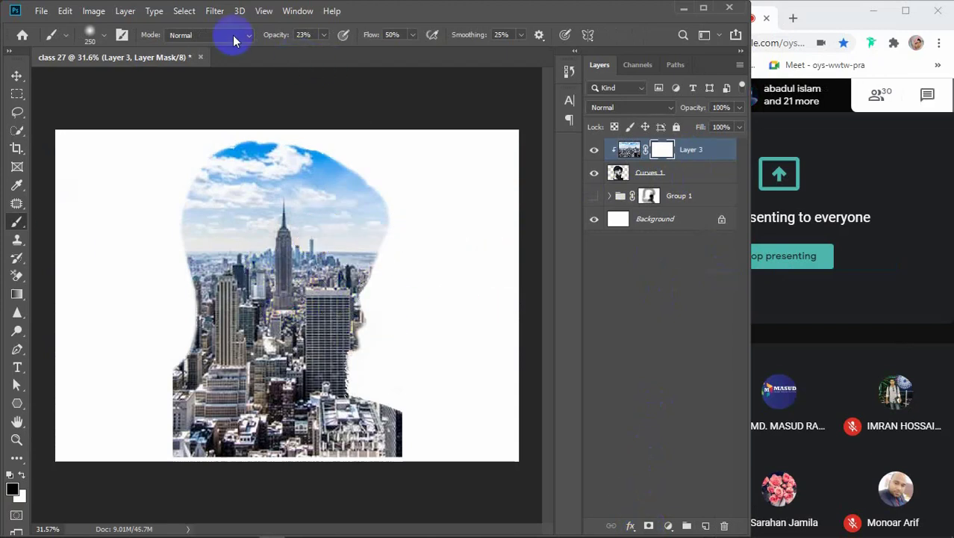
pyautogui.moveTo(267, 39); pyautogui.dragTo(289, 40)
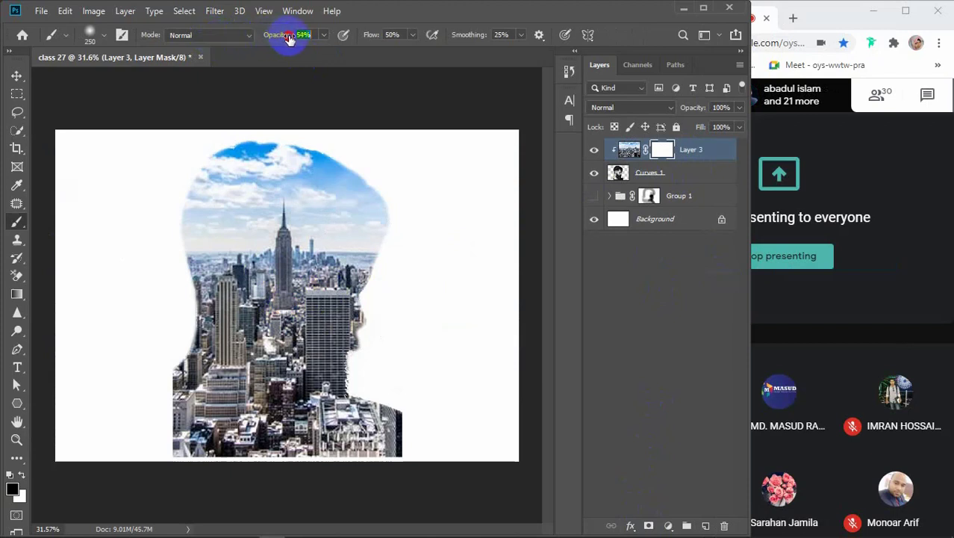
pyautogui.moveTo(411, 249)
pyautogui.mouseDown()
pyautogui.moveTo(391, 218)
pyautogui.moveTo(315, 303)
pyautogui.moveTo(447, 292)
pyautogui.mouseUp()
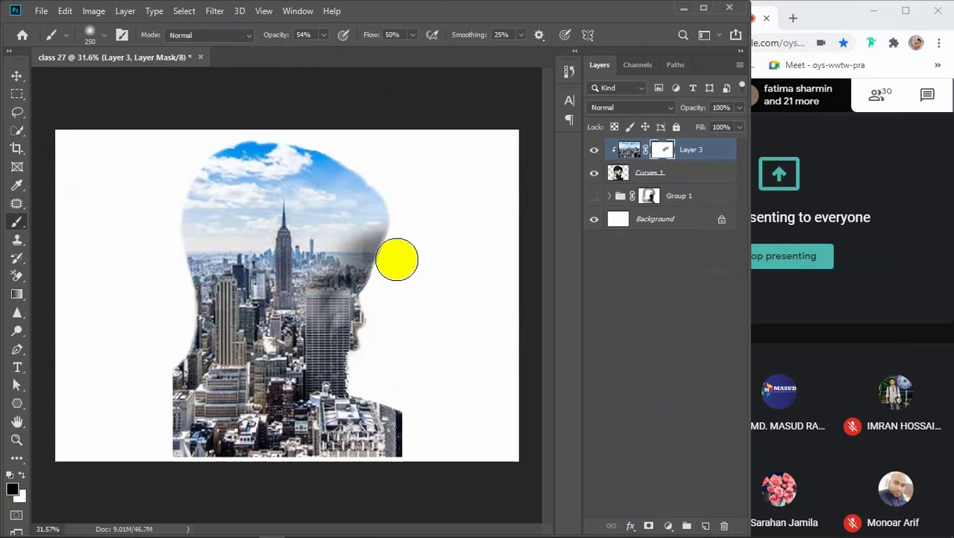
pyautogui.moveTo(397, 258)
pyautogui.mouseDown()
pyautogui.moveTo(306, 296)
pyautogui.moveTo(303, 329)
pyautogui.mouseUp()
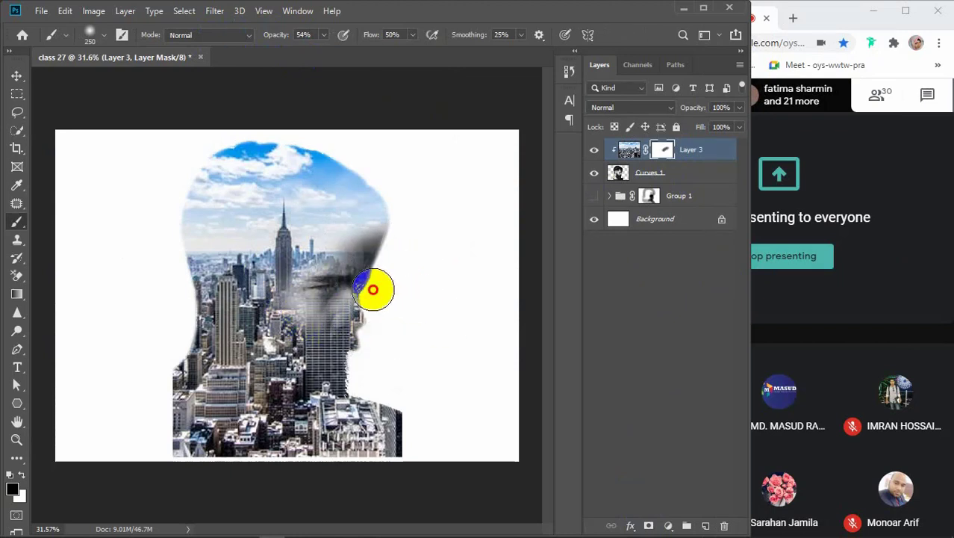
pyautogui.moveTo(374, 283)
pyautogui.mouseDown()
pyautogui.moveTo(330, 330)
pyautogui.moveTo(347, 340)
pyautogui.mouseUp()
pyautogui.moveTo(396, 267)
pyautogui.mouseDown()
pyautogui.moveTo(319, 256)
pyautogui.moveTo(283, 306)
pyautogui.moveTo(293, 348)
pyautogui.mouseUp()
pyautogui.moveTo(372, 292)
pyautogui.mouseDown()
pyautogui.moveTo(362, 323)
pyautogui.moveTo(298, 347)
pyautogui.mouseUp()
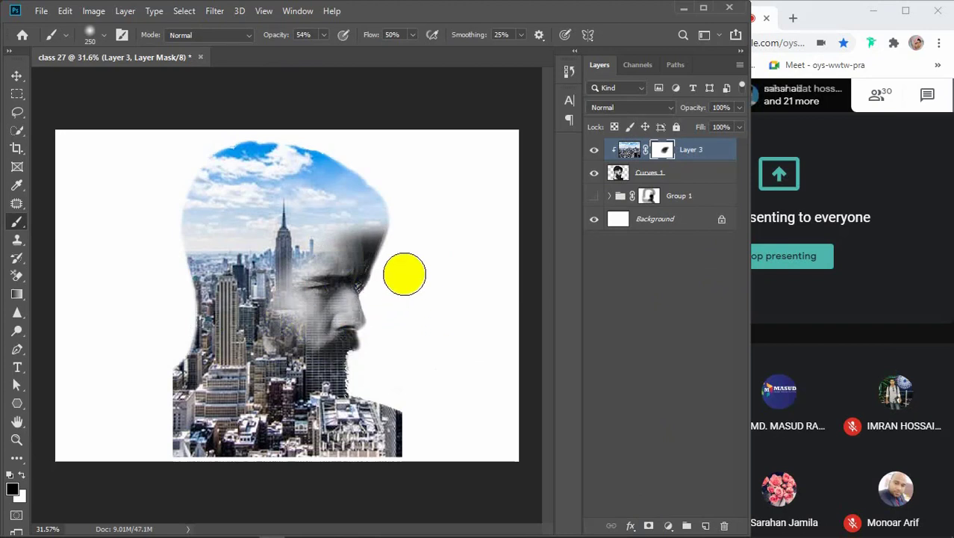
pyautogui.hotkey('ctrl', 'z')
pyautogui.hotkey('ctrl', 'z')
pyautogui.hotkey('ctrl', 'z')
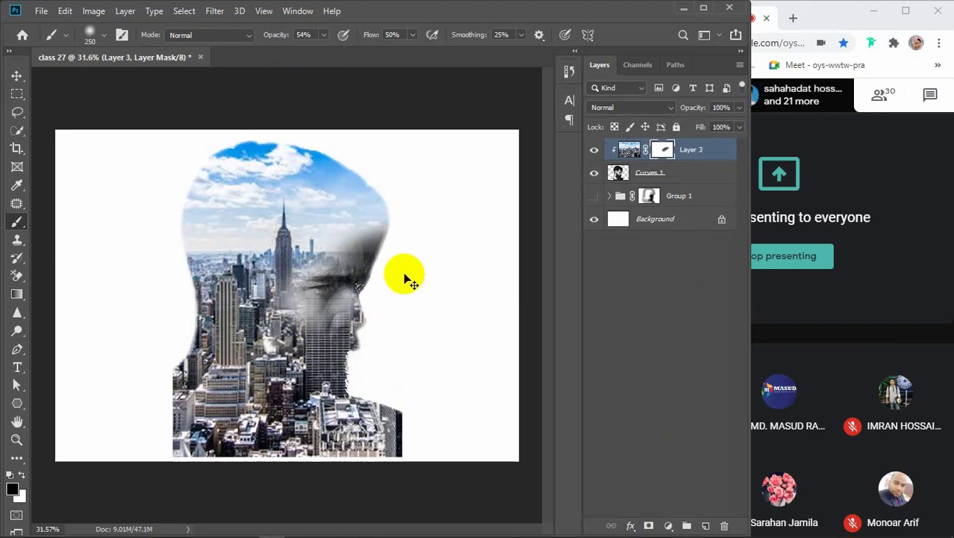
pyautogui.hotkey('ctrl', 'z')
pyautogui.hotkey('ctrl', 'z')
# Paint black on Layer 3's mask over the man's eyes, nose, beard and shoulders to reveal the portrait through the skyline.
pyautogui.click(318, 278)
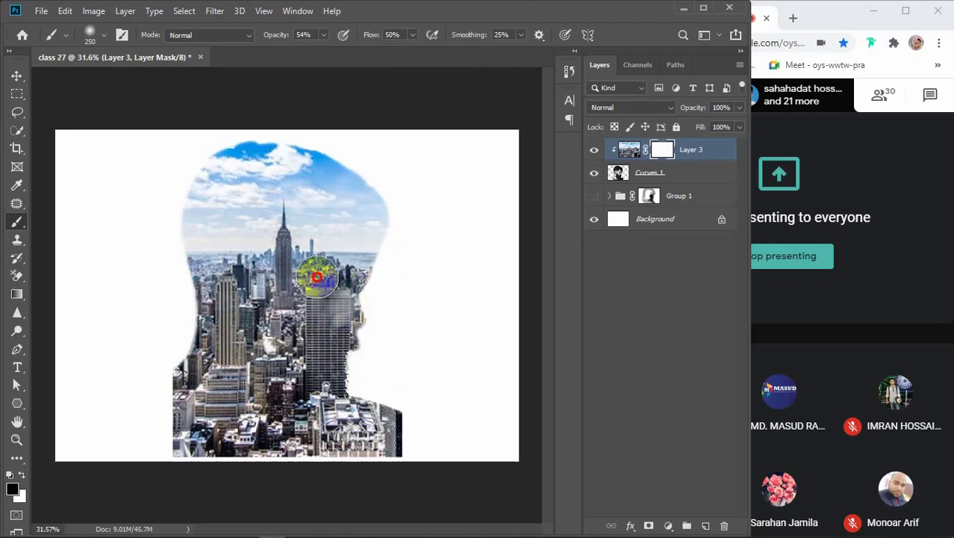
pyautogui.moveTo(317, 278)
pyautogui.mouseDown()
pyautogui.moveTo(366, 320)
pyautogui.moveTo(362, 331)
pyautogui.moveTo(342, 304)
pyautogui.moveTo(233, 279)
pyautogui.moveTo(378, 316)
pyautogui.moveTo(369, 329)
pyautogui.moveTo(333, 273)
pyautogui.moveTo(256, 303)
pyautogui.moveTo(370, 321)
pyautogui.moveTo(368, 300)
pyautogui.moveTo(251, 254)
pyautogui.moveTo(369, 284)
pyautogui.mouseUp()
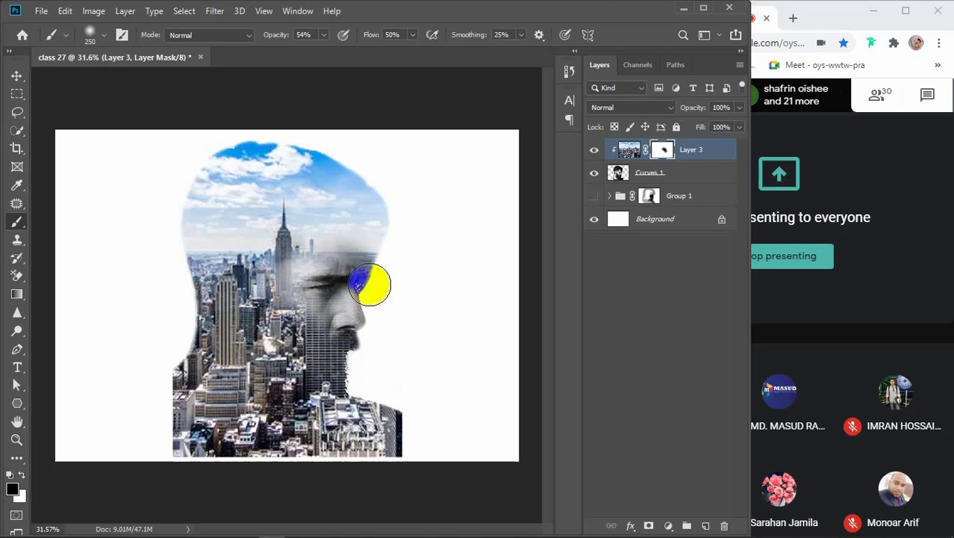
pyautogui.moveTo(351, 328)
pyautogui.mouseDown()
pyautogui.moveTo(294, 386)
pyautogui.moveTo(282, 358)
pyautogui.moveTo(331, 352)
pyautogui.moveTo(250, 359)
pyautogui.moveTo(351, 323)
pyautogui.mouseUp()
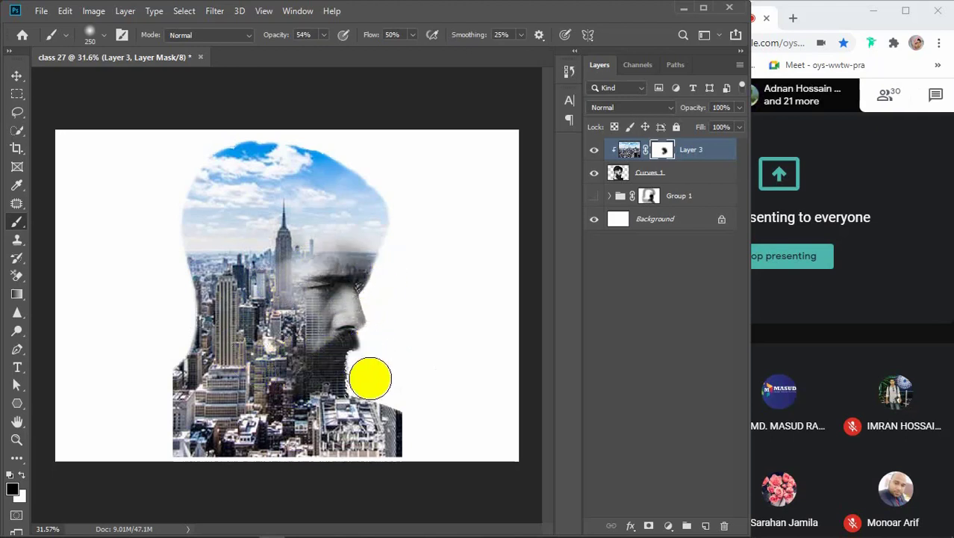
pyautogui.moveTo(371, 378)
pyautogui.mouseDown()
pyautogui.moveTo(310, 479)
pyautogui.moveTo(260, 385)
pyautogui.moveTo(342, 402)
pyautogui.moveTo(237, 438)
pyautogui.moveTo(357, 341)
pyautogui.mouseUp()
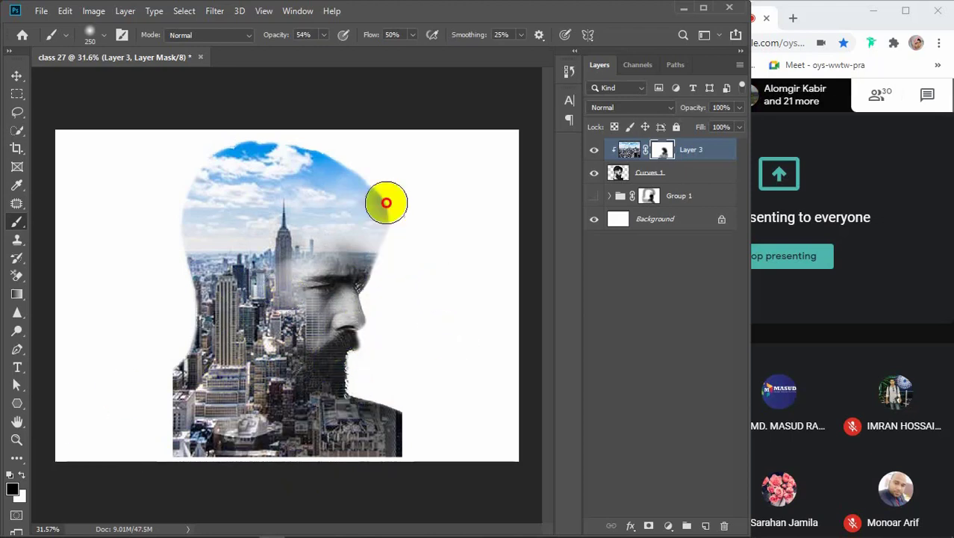
pyautogui.moveTo(385, 200)
pyautogui.mouseDown()
pyautogui.moveTo(331, 148)
pyautogui.moveTo(269, 139)
pyautogui.moveTo(209, 171)
pyautogui.moveTo(195, 219)
pyautogui.moveTo(203, 306)
pyautogui.mouseUp()
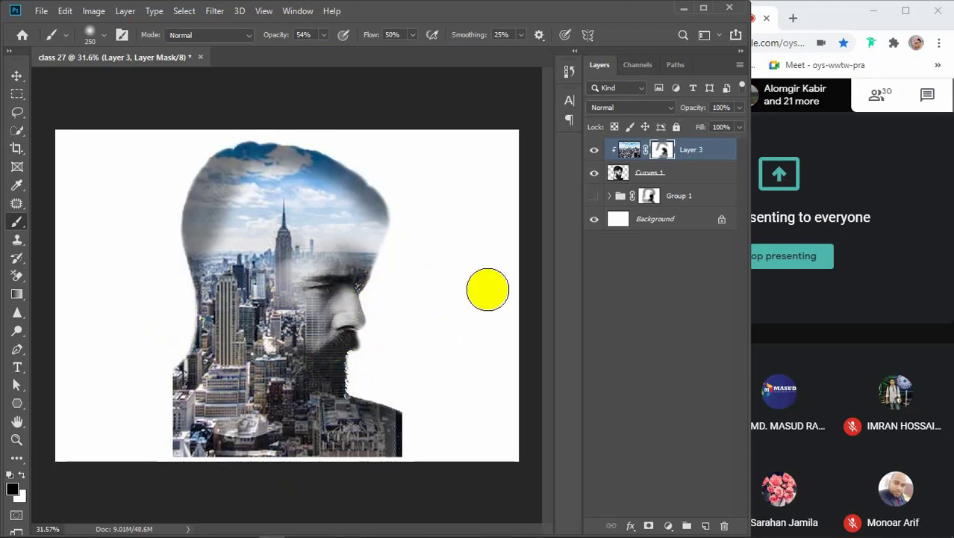
pyautogui.hotkey('ctrl', 'z')
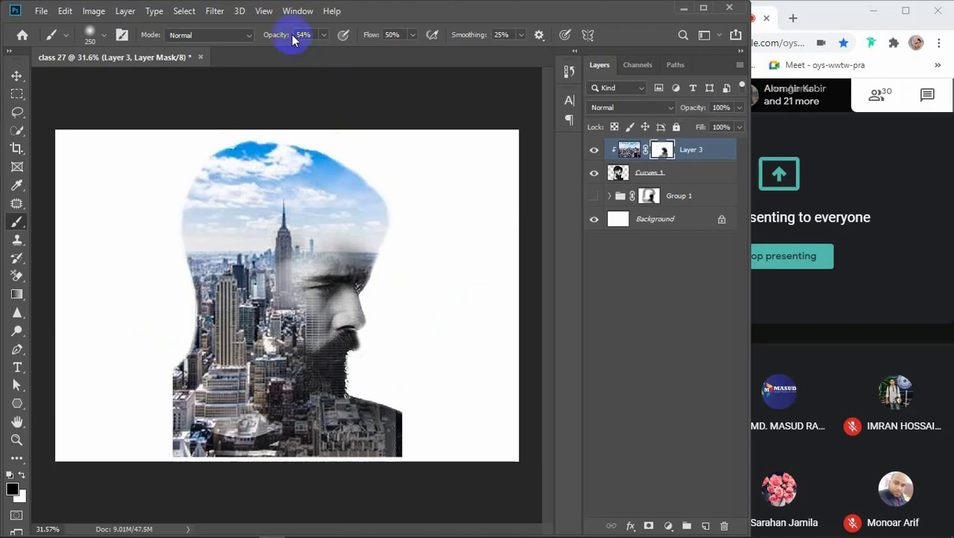
# Lower the brush opacity to 7% and softly paint black on Layer 3's mask around the hair and head outline.
pyautogui.moveTo(286, 39); pyautogui.dragTo(230, 74)
pyautogui.click(347, 113)
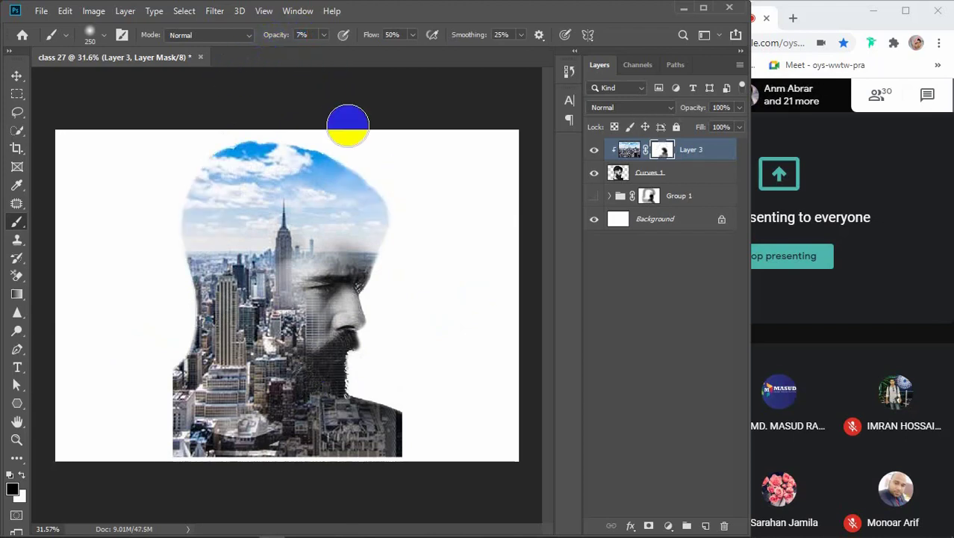
pyautogui.click(255, 117)
pyautogui.moveTo(196, 170)
pyautogui.mouseDown()
pyautogui.moveTo(172, 249)
pyautogui.moveTo(181, 332)
pyautogui.moveTo(199, 192)
pyautogui.moveTo(219, 149)
pyautogui.moveTo(270, 136)
pyautogui.moveTo(326, 146)
pyautogui.moveTo(389, 195)
pyautogui.moveTo(404, 272)
pyautogui.mouseUp()
pyautogui.click(330, 122)
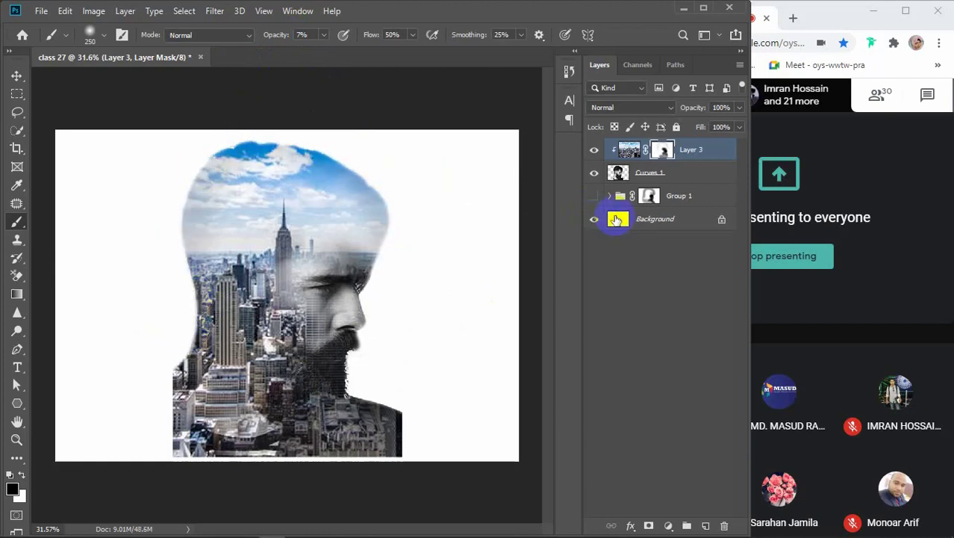
pyautogui.click(274, 142)
pyautogui.moveTo(274, 142)
pyautogui.mouseDown()
pyautogui.moveTo(219, 154)
pyautogui.moveTo(194, 190)
pyautogui.moveTo(311, 281)
pyautogui.moveTo(370, 201)
pyautogui.moveTo(297, 152)
pyautogui.moveTo(348, 203)
pyautogui.moveTo(361, 244)
pyautogui.moveTo(342, 287)
pyautogui.moveTo(309, 313)
pyautogui.mouseUp()
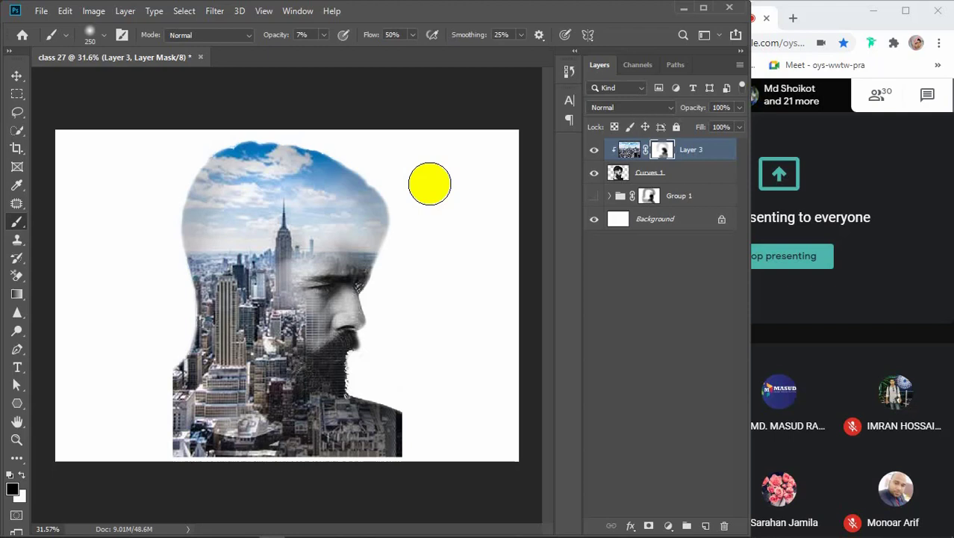
pyautogui.press('v')
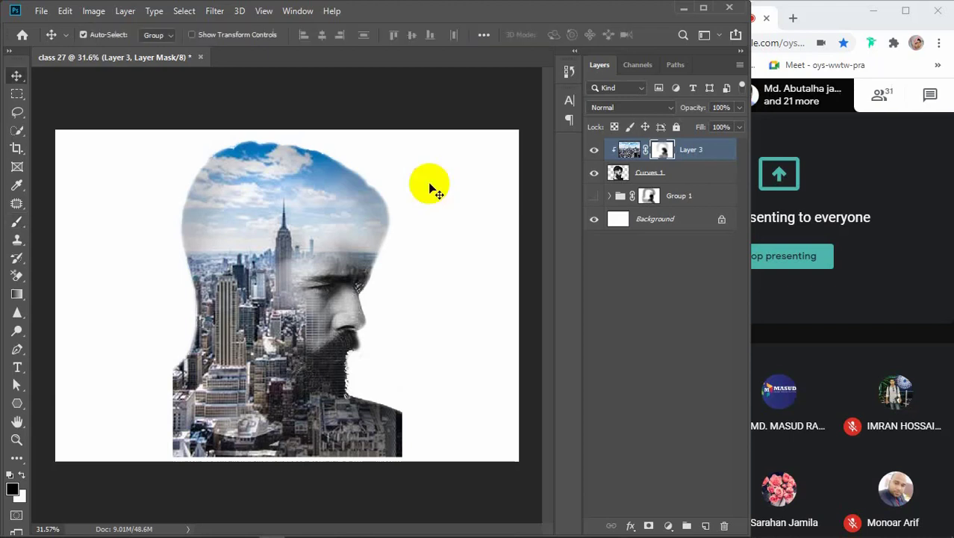